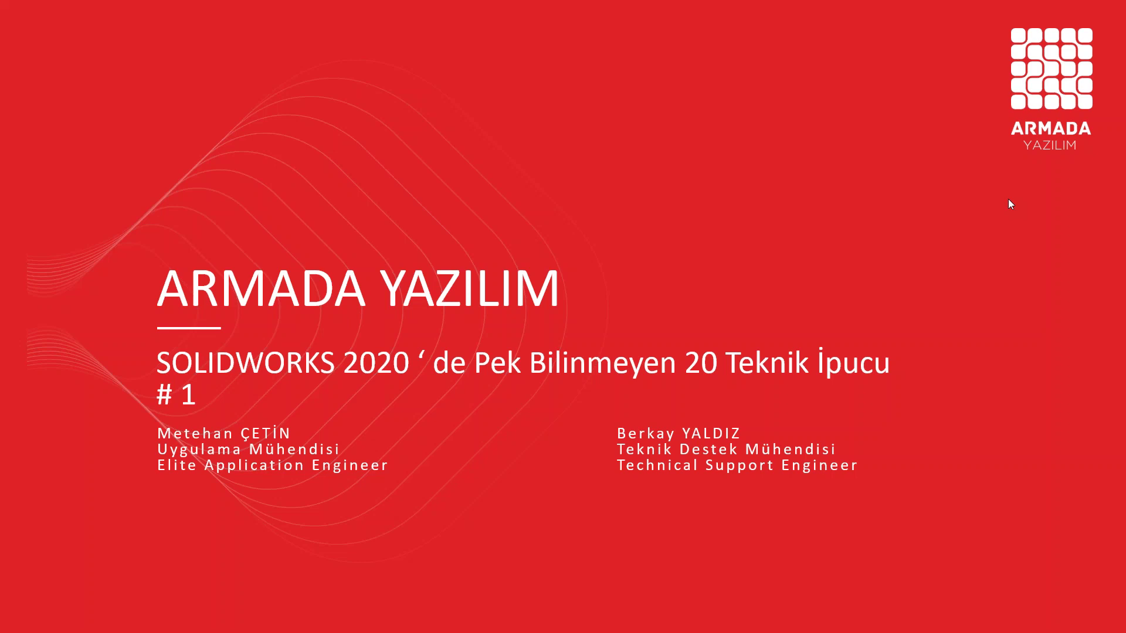
- Present the Welcome-window slide, end the PowerPoint slideshow and switch to SOLIDWORKS
key("Right")
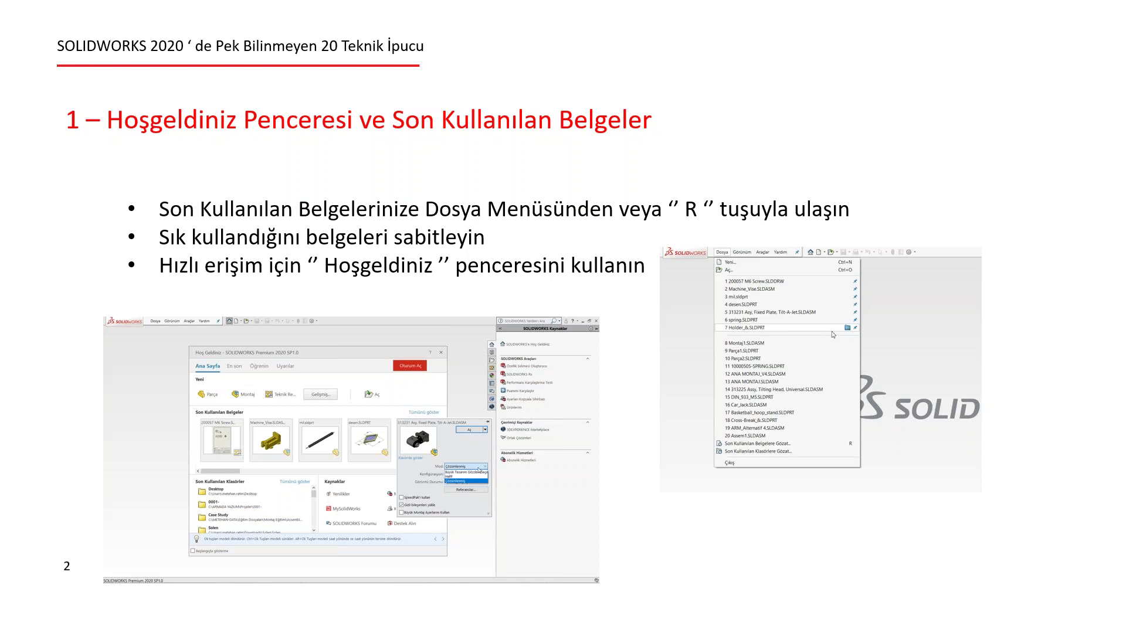
key("Escape")
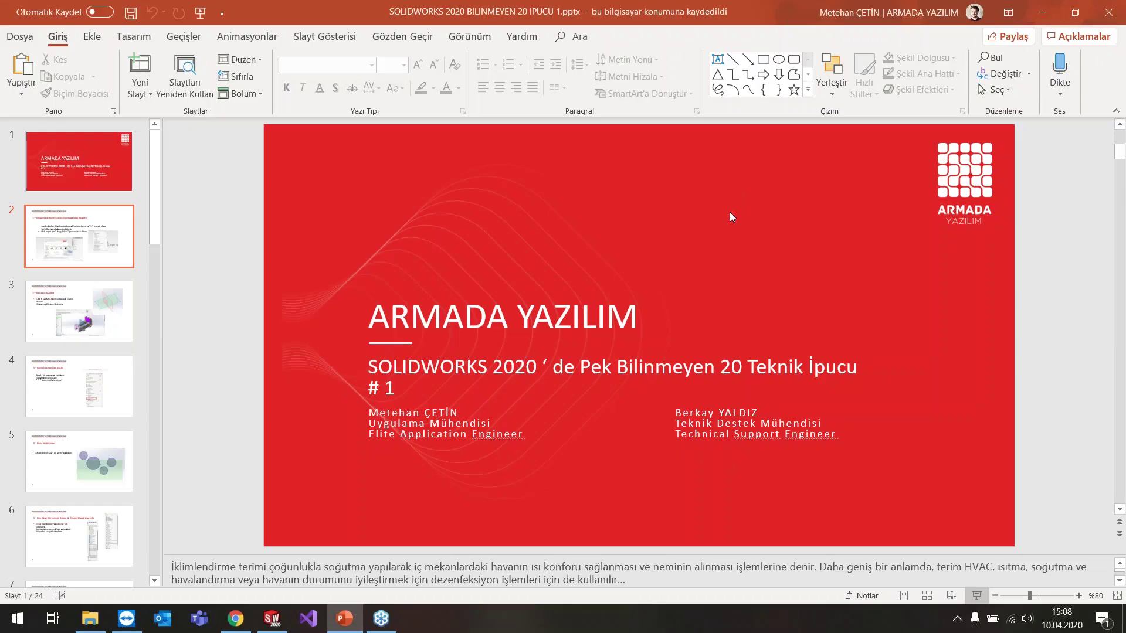
left_click(283, 618)
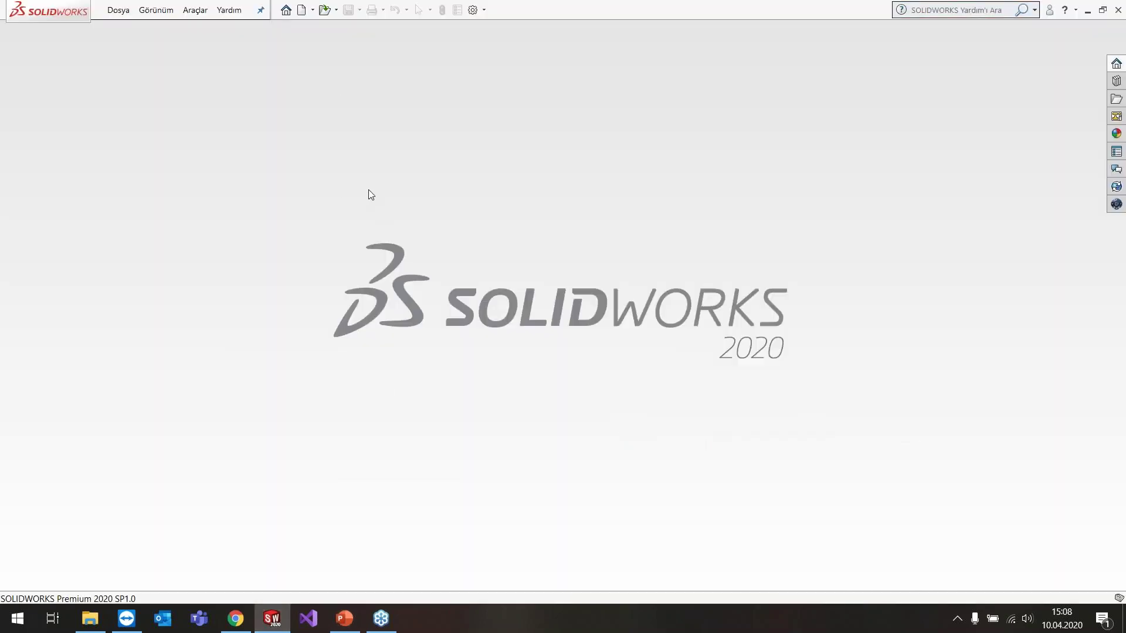
- Open the Welcome window, move it right and down, then close it
left_click(287, 17)
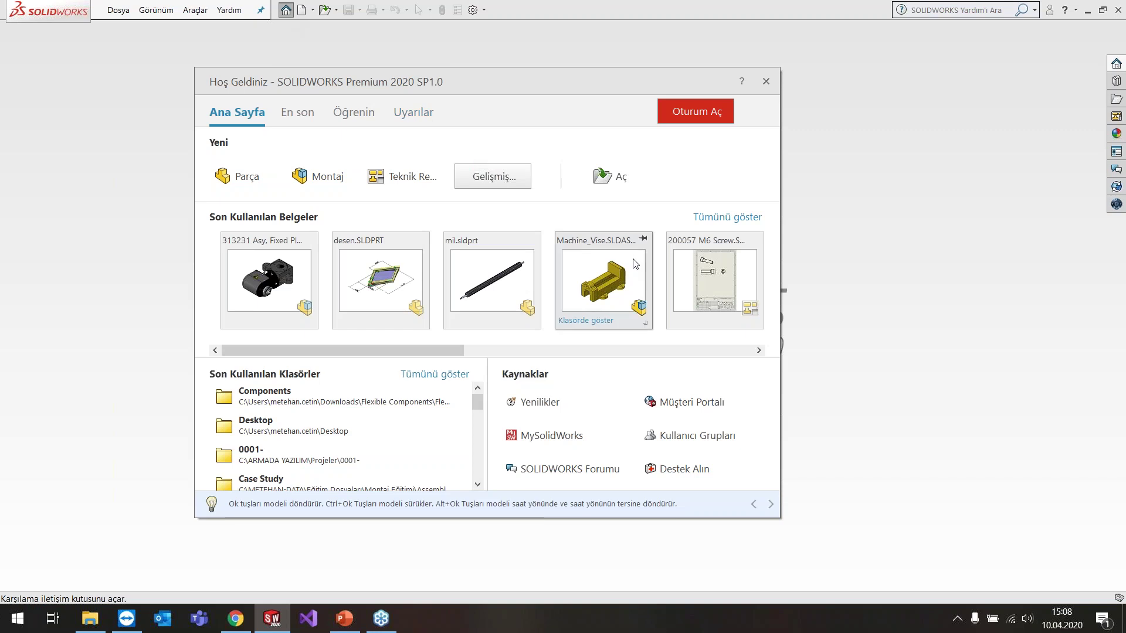
left_click_drag(546, 82, 589, 94)
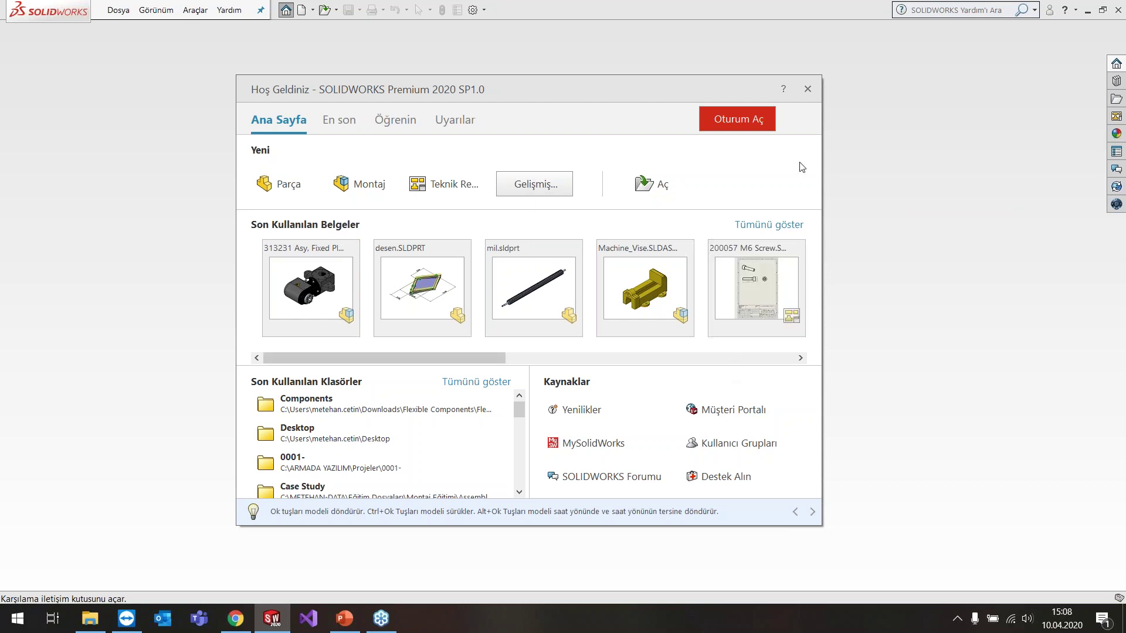
left_click(807, 90)
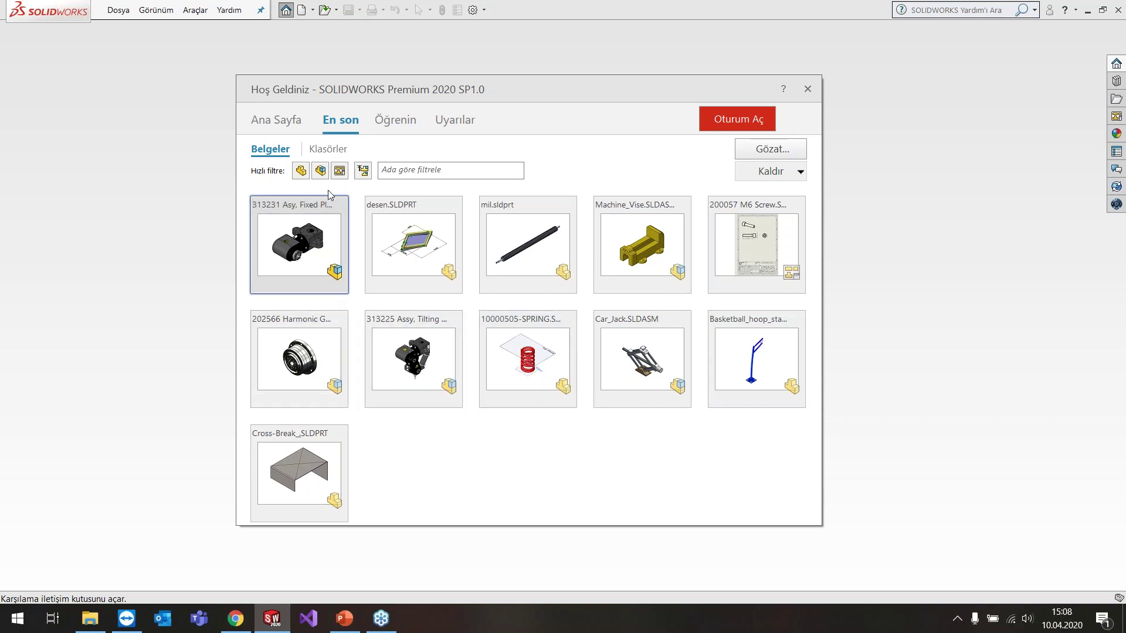
- Pin the 313231 assembly and desen.SLDPRT in the Welcome recent list, then view them in the File menu
left_click(340, 281)
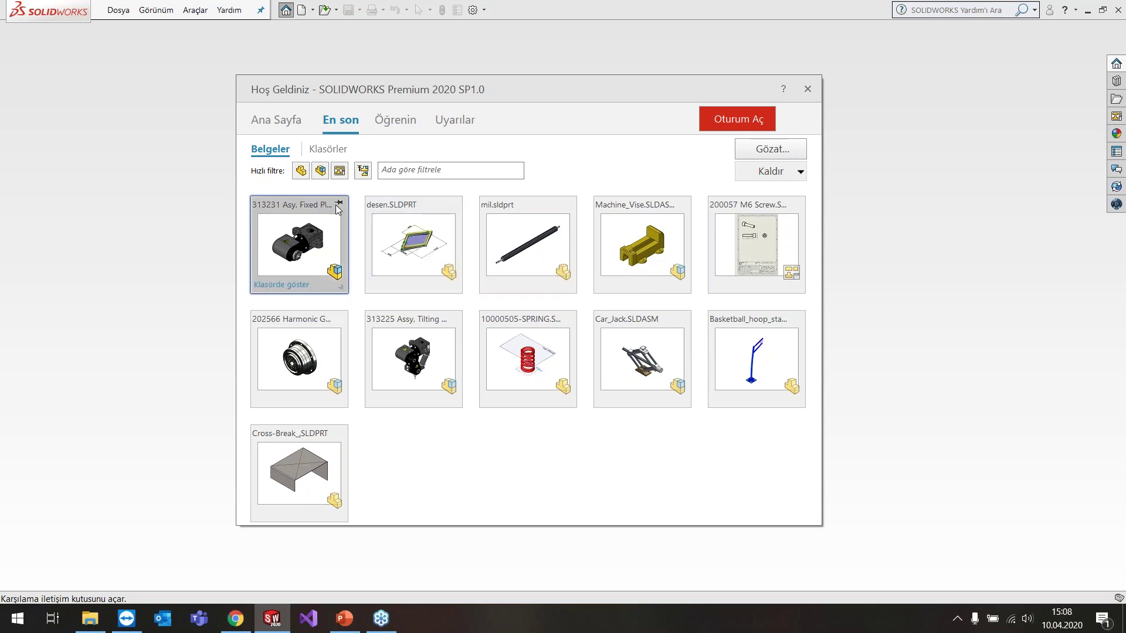
left_click(339, 204)
left_click(453, 203)
left_click(566, 203)
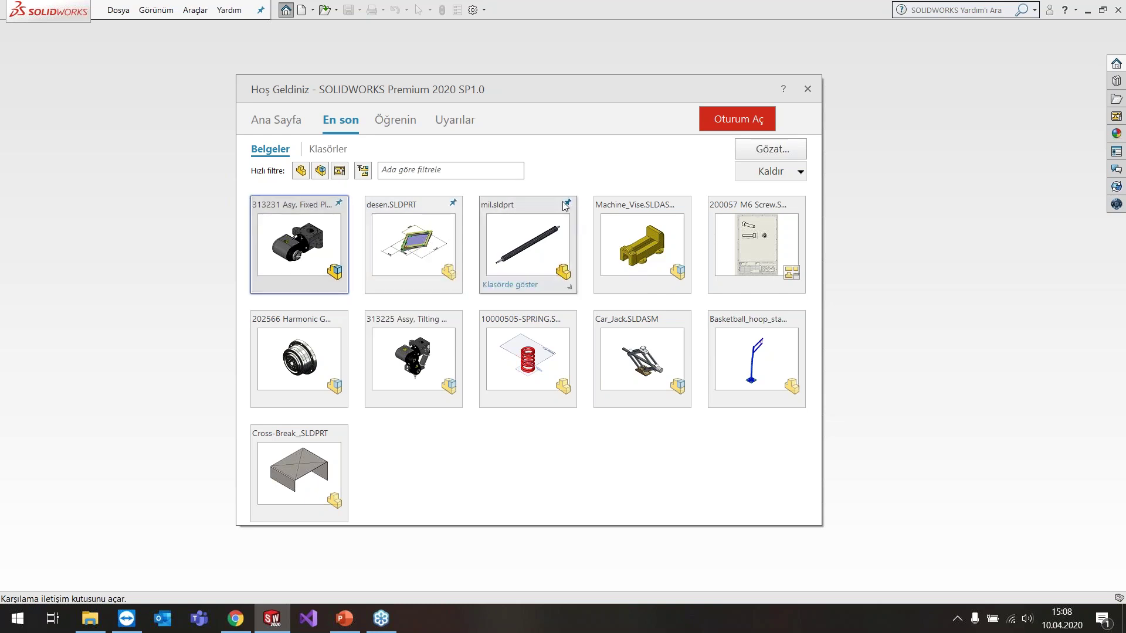
mouse_move(413, 244)
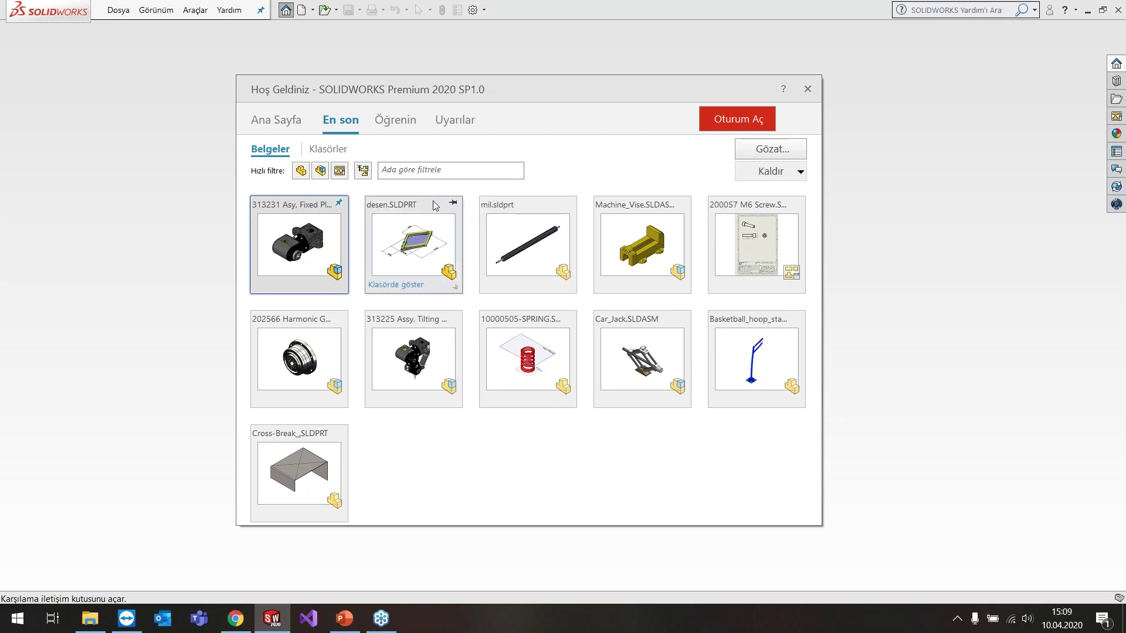
left_click(452, 203)
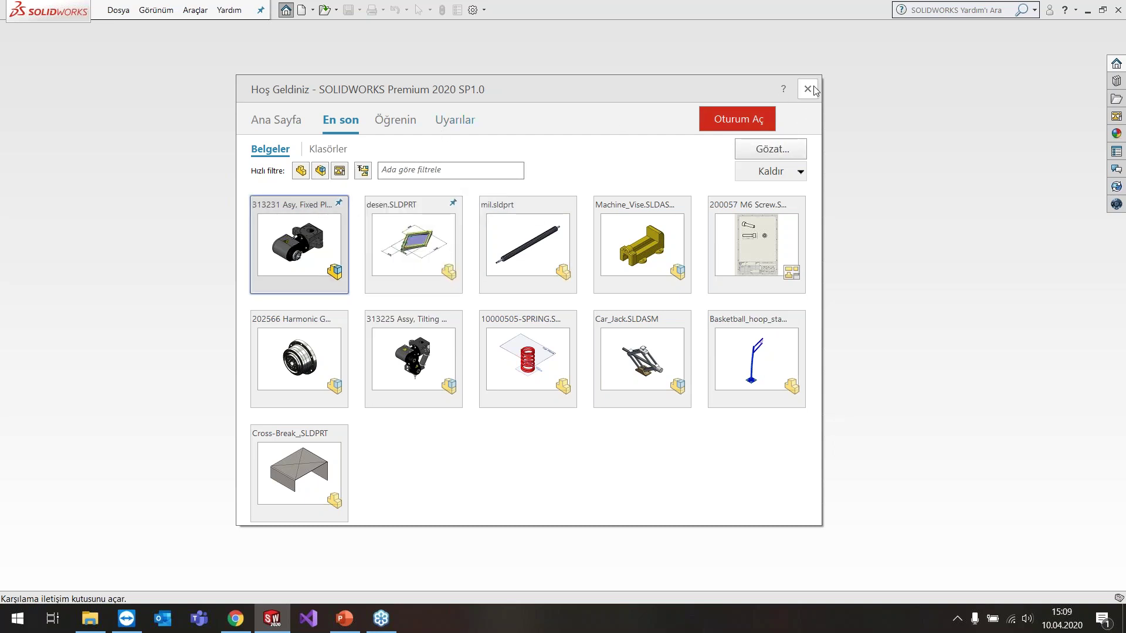
left_click(808, 89)
left_click(125, 11)
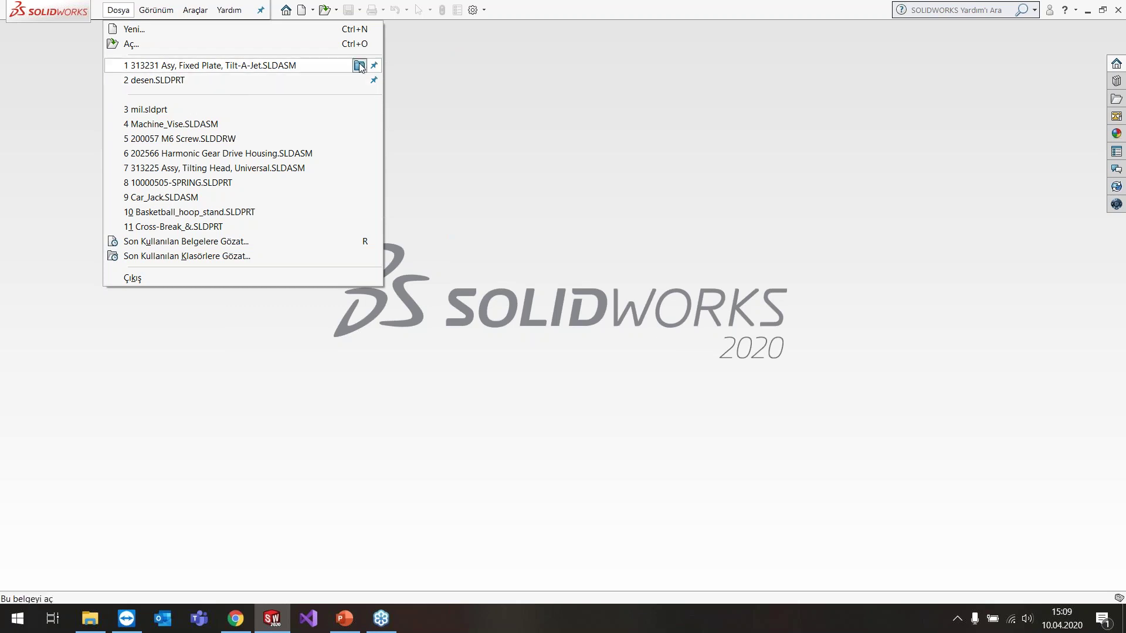
- Close the File menu, the 0001- folder window and the Welcome window, returning to PowerPoint
left_click(359, 62)
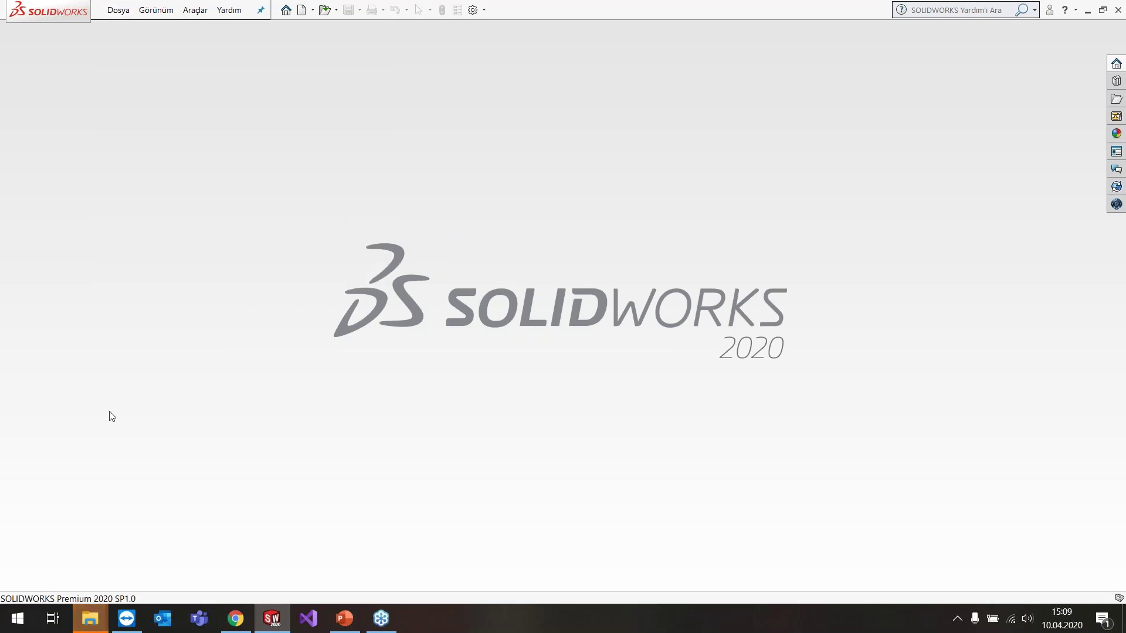
left_click(91, 625)
left_click(196, 553)
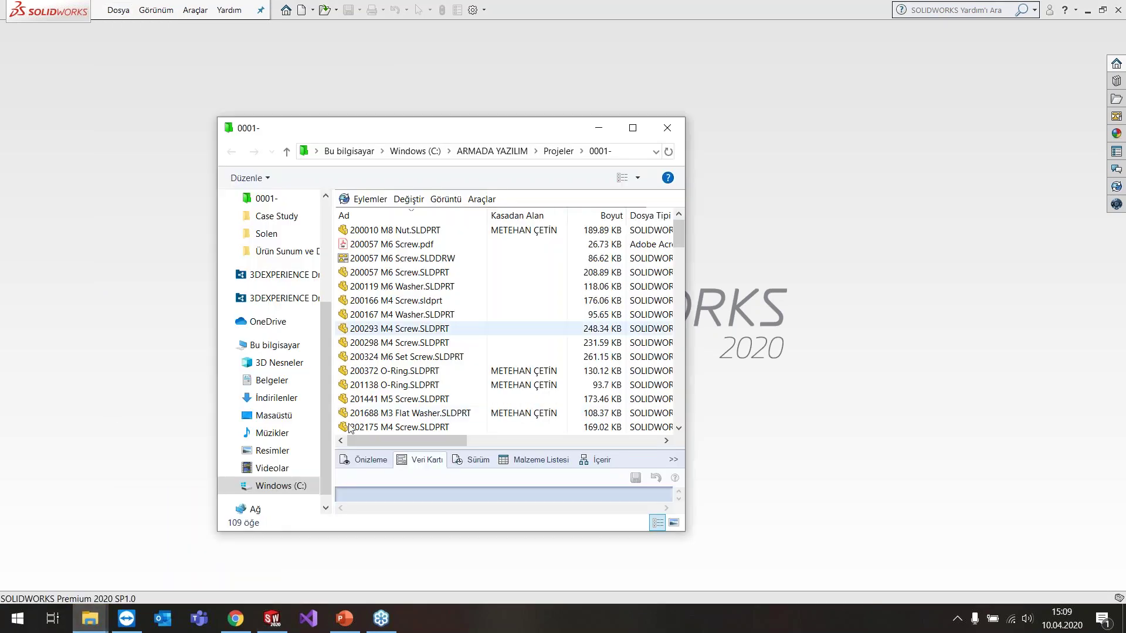
left_click(666, 122)
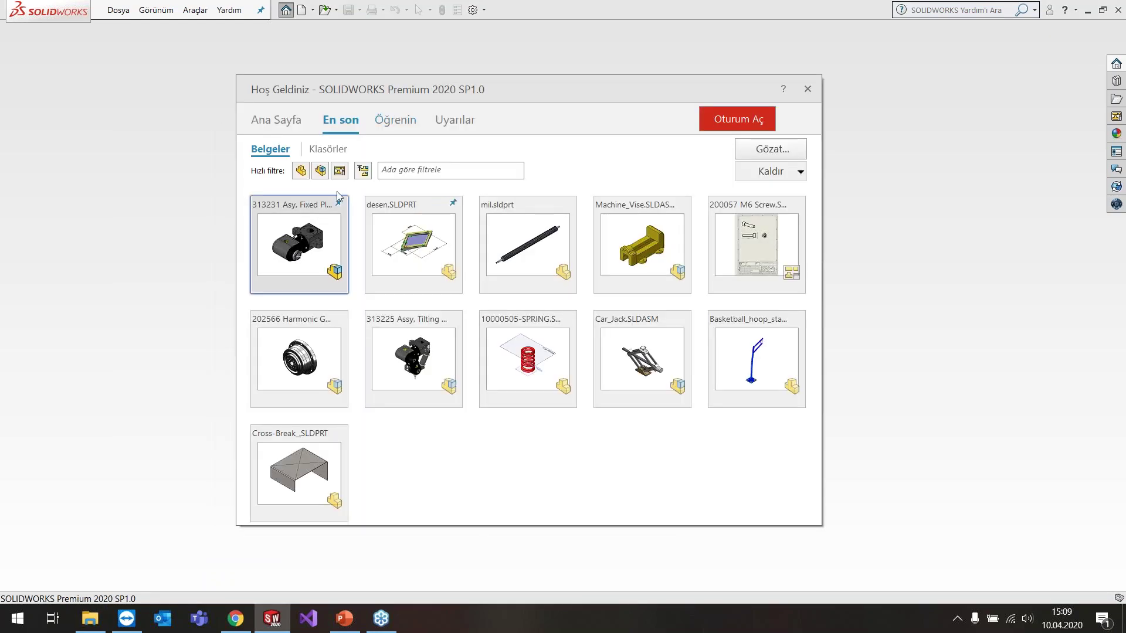
mouse_move(299, 244)
left_click(405, 303)
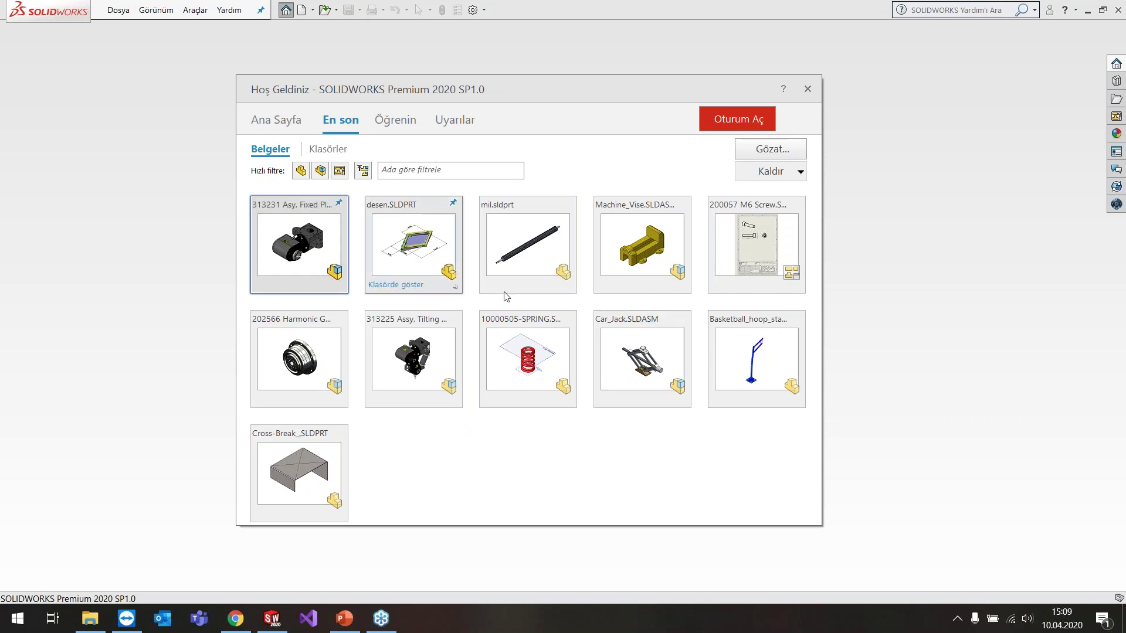
left_click(812, 93)
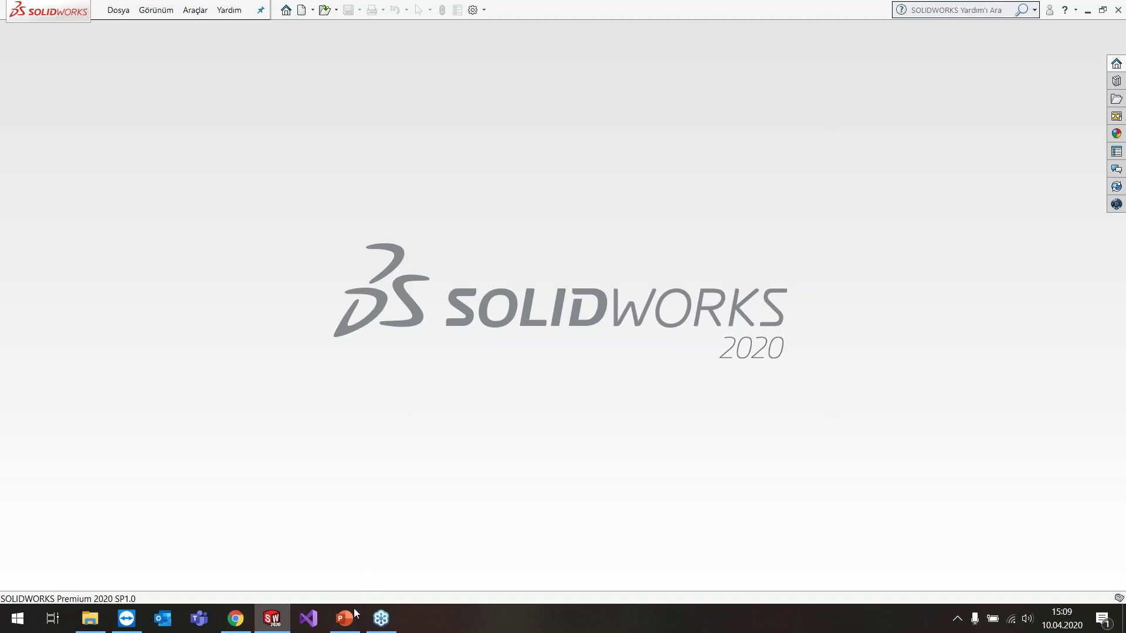
left_click(352, 616)
- Present slide 3, '2 – Referans Düzlemi', then exit the show and return to SOLIDWORKS
left_click(79, 311)
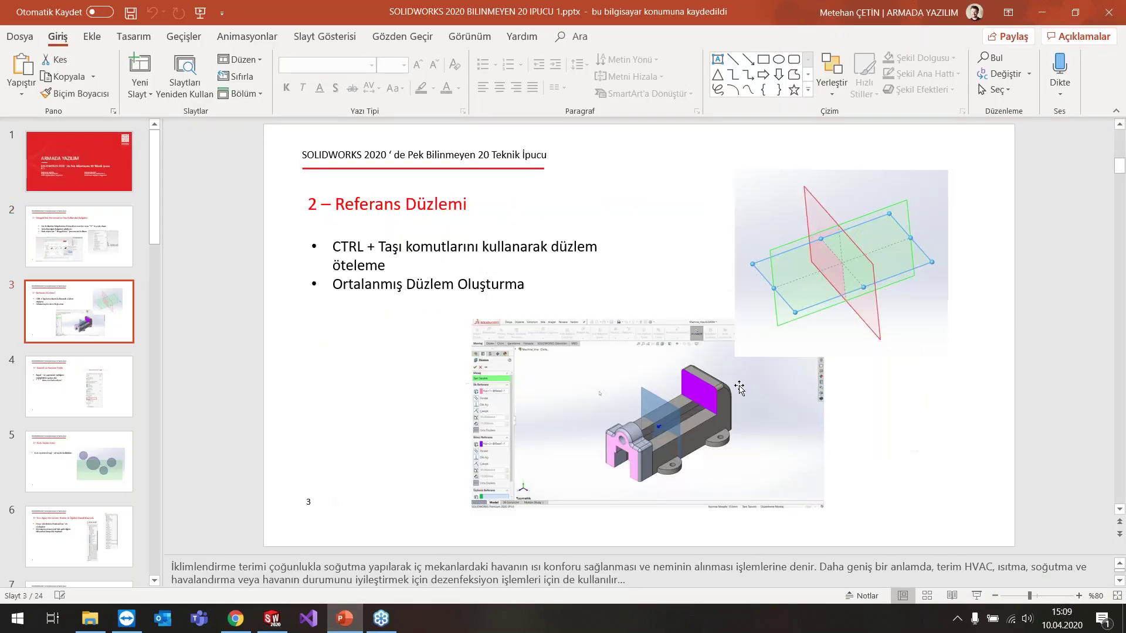
left_click(977, 596)
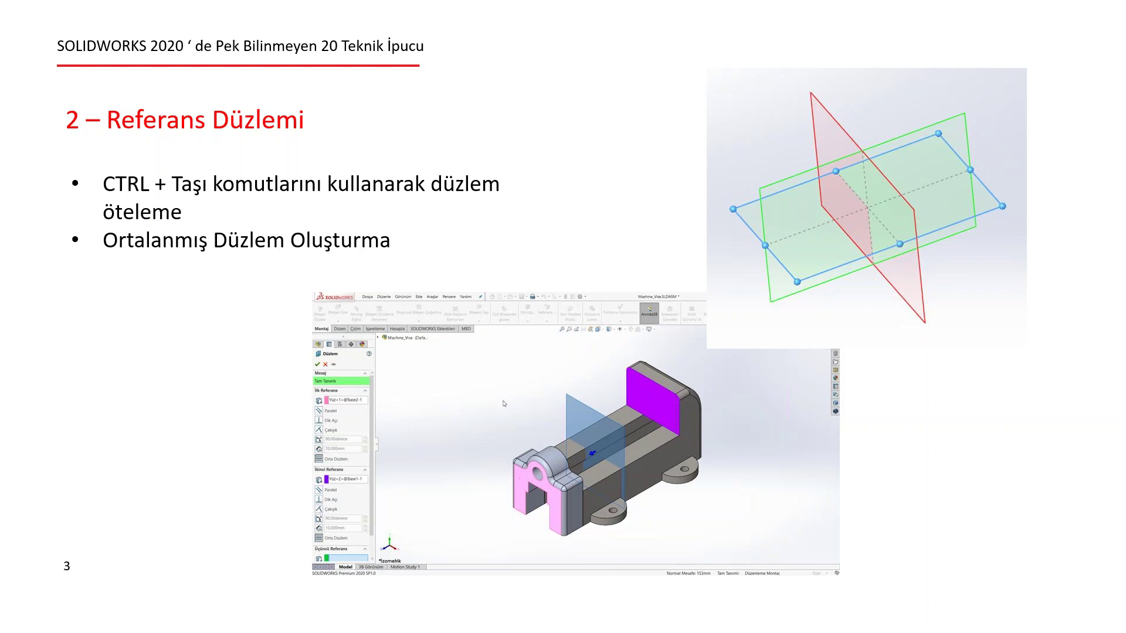
key("Escape")
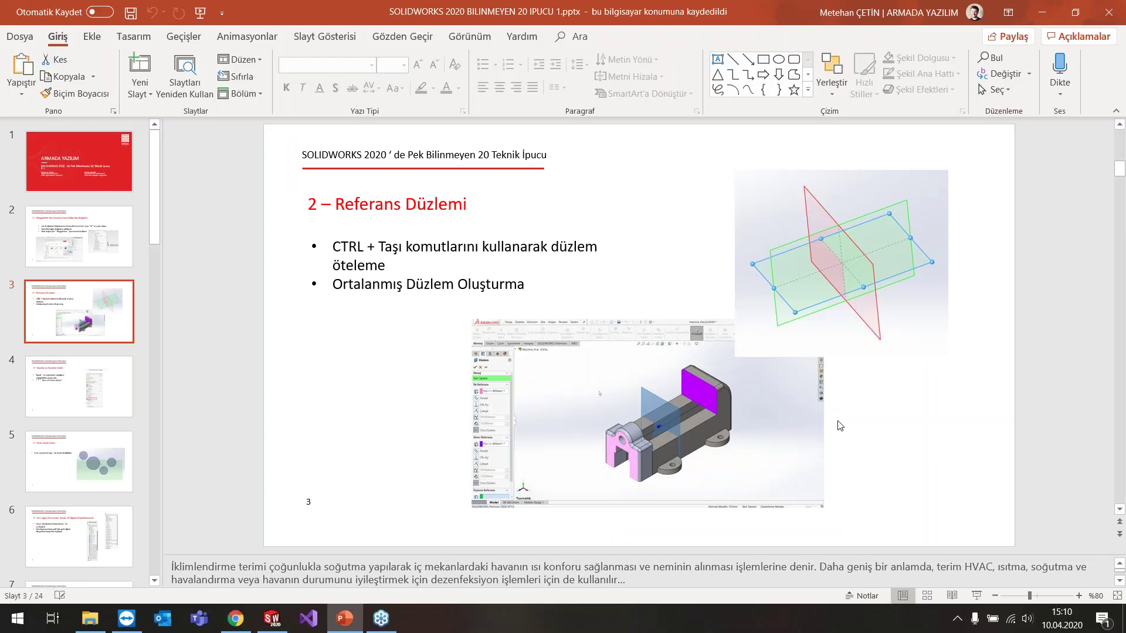
left_click(286, 625)
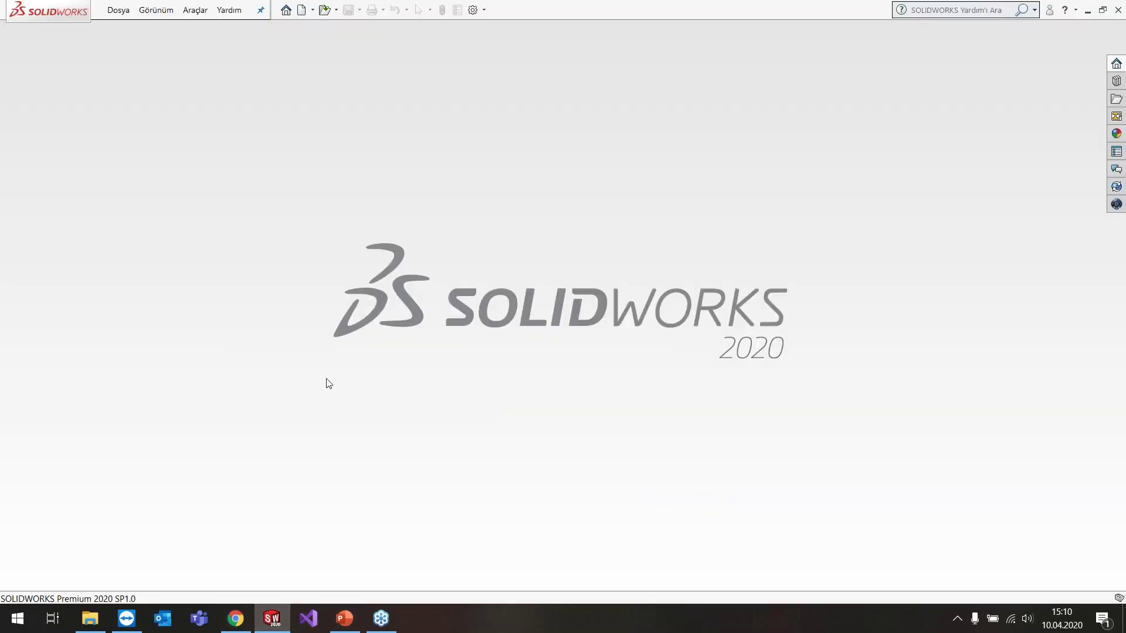
- Create a new part and sketch a corner rectangle from the origin on Ön Düzlem
left_click(302, 9)
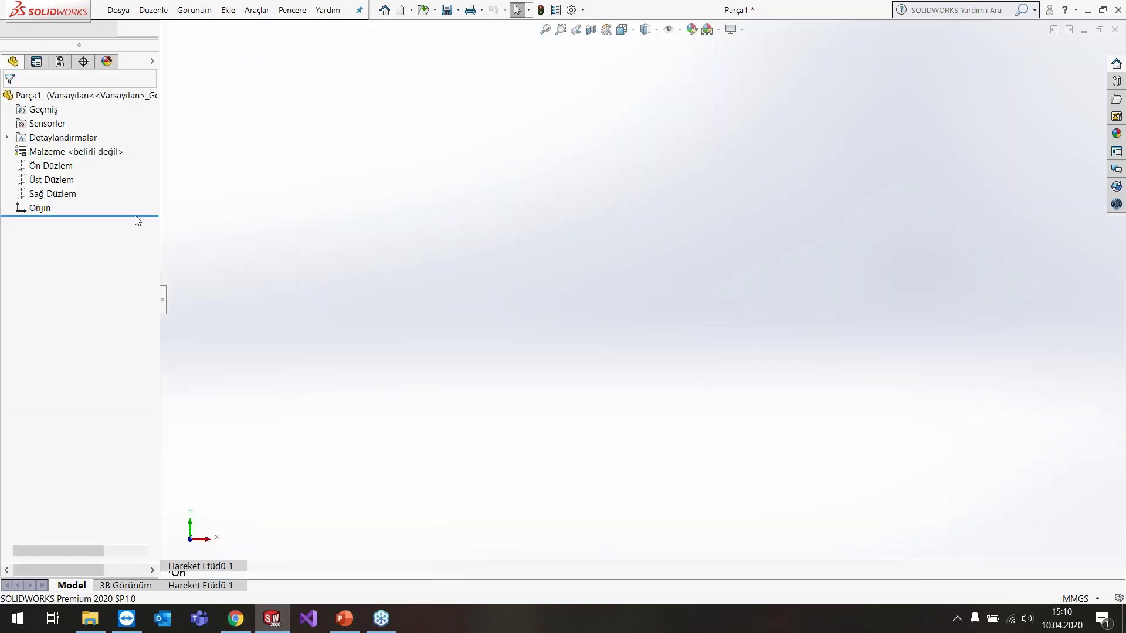
left_click(79, 216)
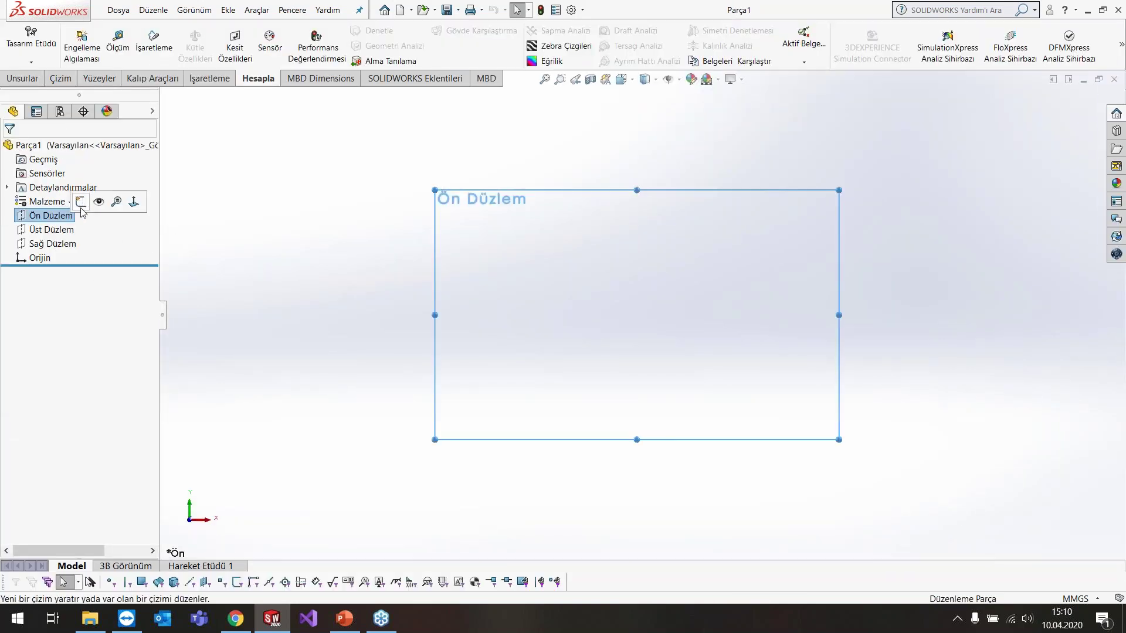
left_click(116, 45)
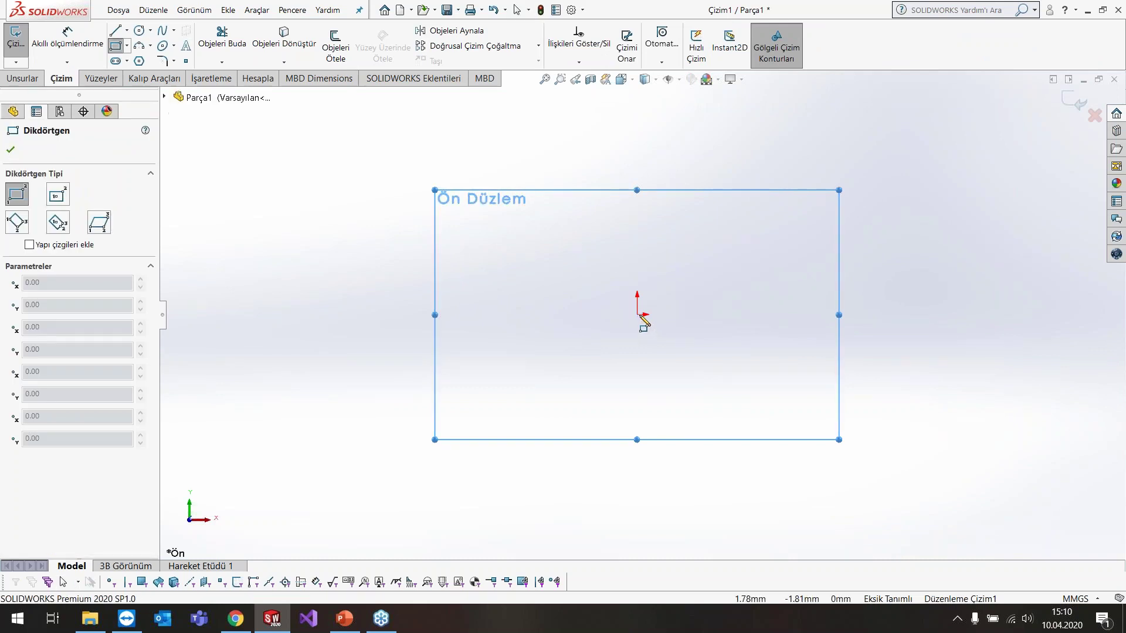
left_click(637, 315)
left_click(901, 124)
right_click(942, 109)
left_click(957, 161)
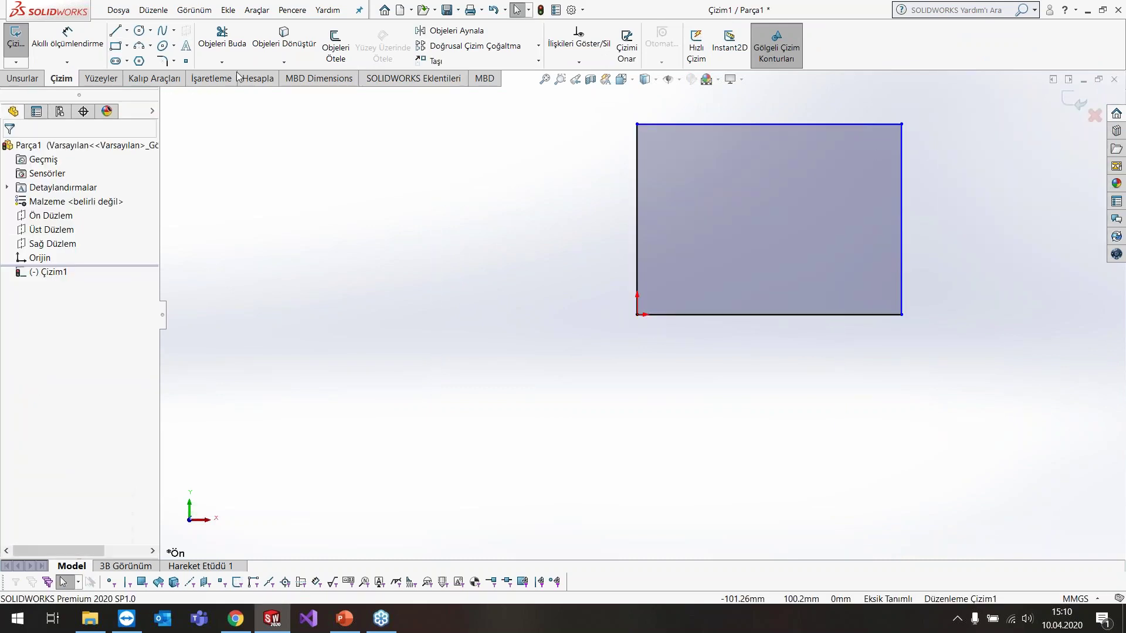
- Extrude the rectangle sketch 66 mm into a solid box
left_click(22, 78)
left_click(33, 41)
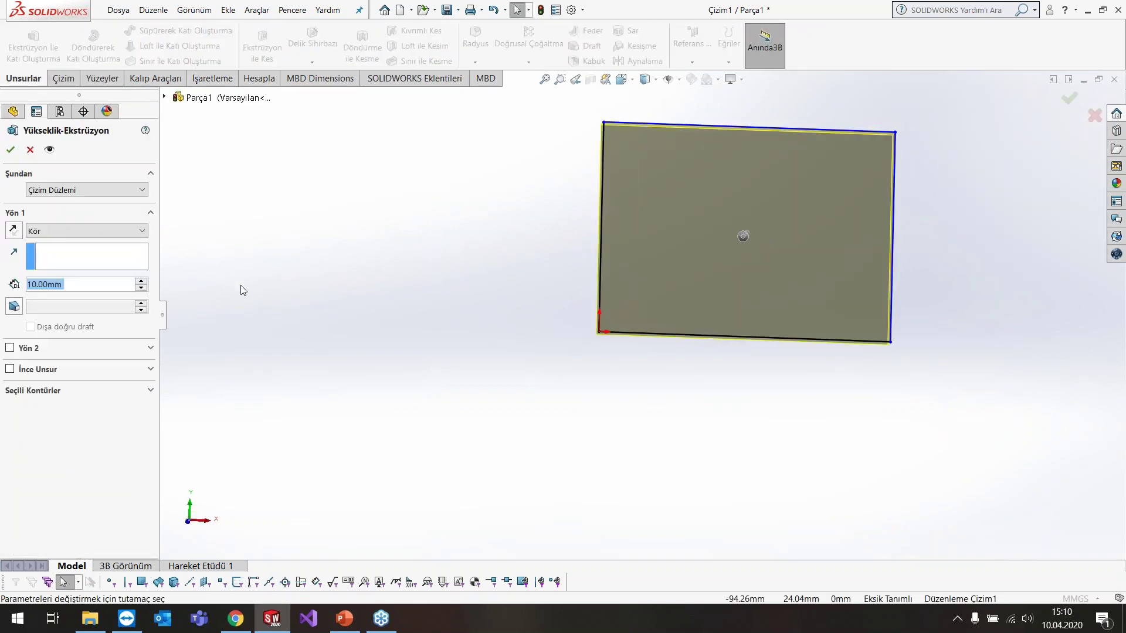
left_click_drag(617, 338, 530, 424)
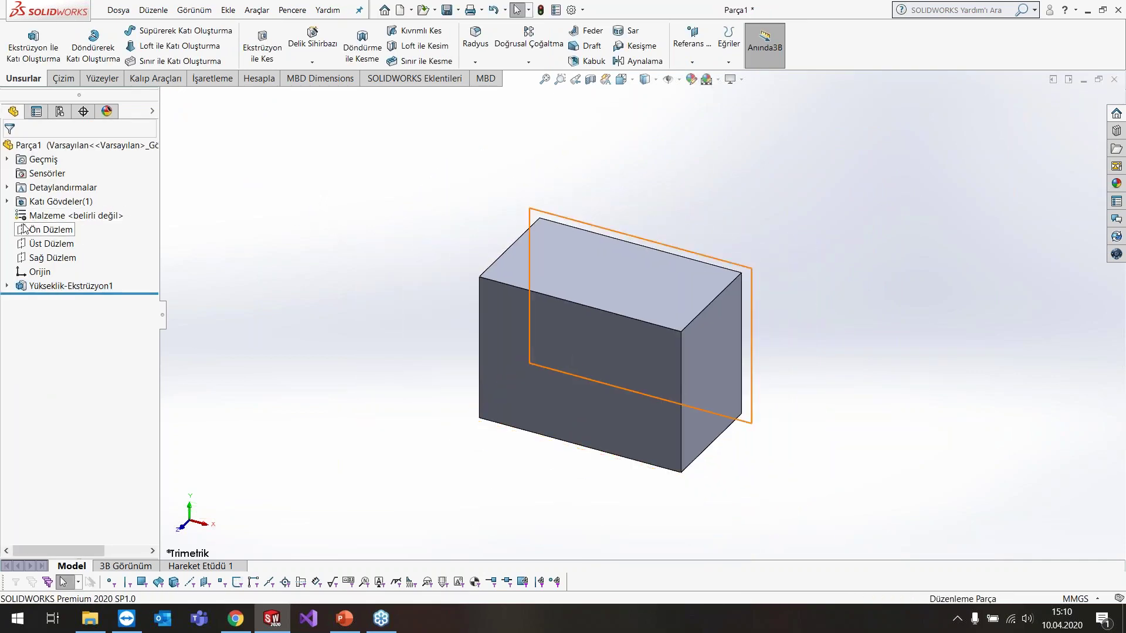
- Create reference plane Düzlem1 offset 90 mm from Ön Düzlem
left_click(51, 230)
mouse_move(352, 194)
middle_mouse_down()
mouse_move(397, 202)
mouse_move(413, 270)
mouse_move(445, 256)
mouse_move(387, 227)
mouse_move(477, 211)
mouse_move(482, 185)
middle_mouse_up()
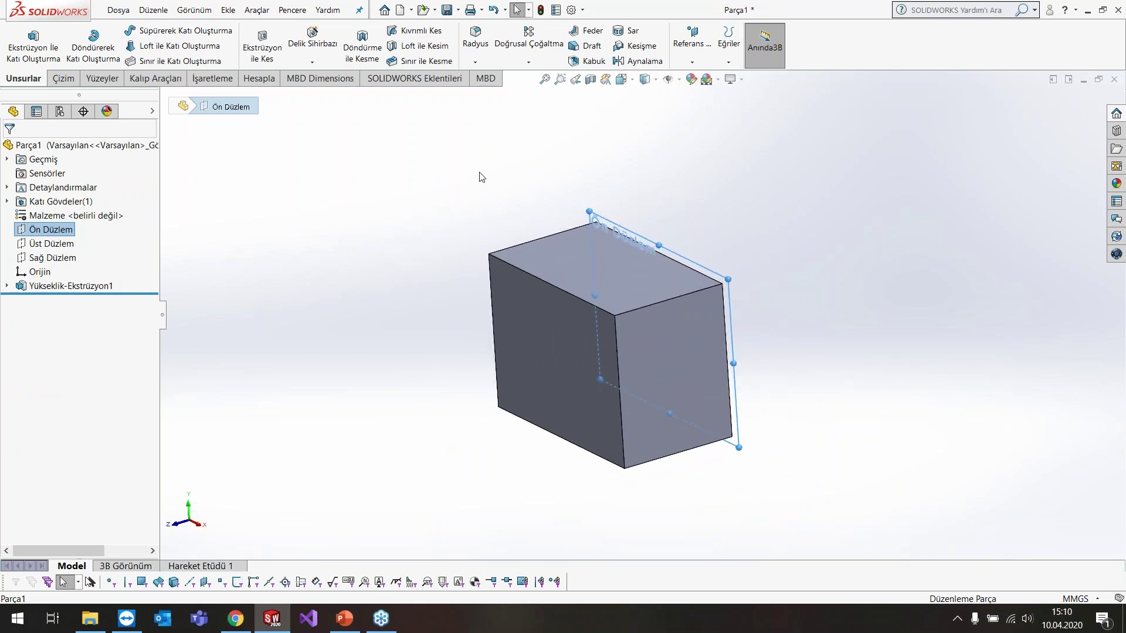
left_click(688, 50)
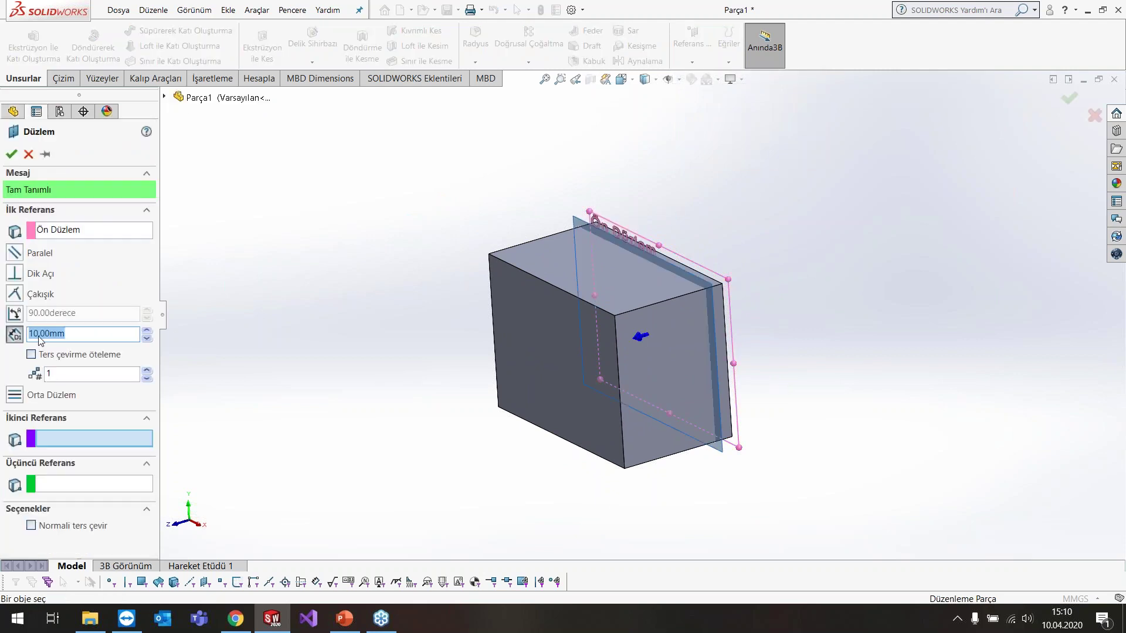
type("90")
key("Return")
key("Return")
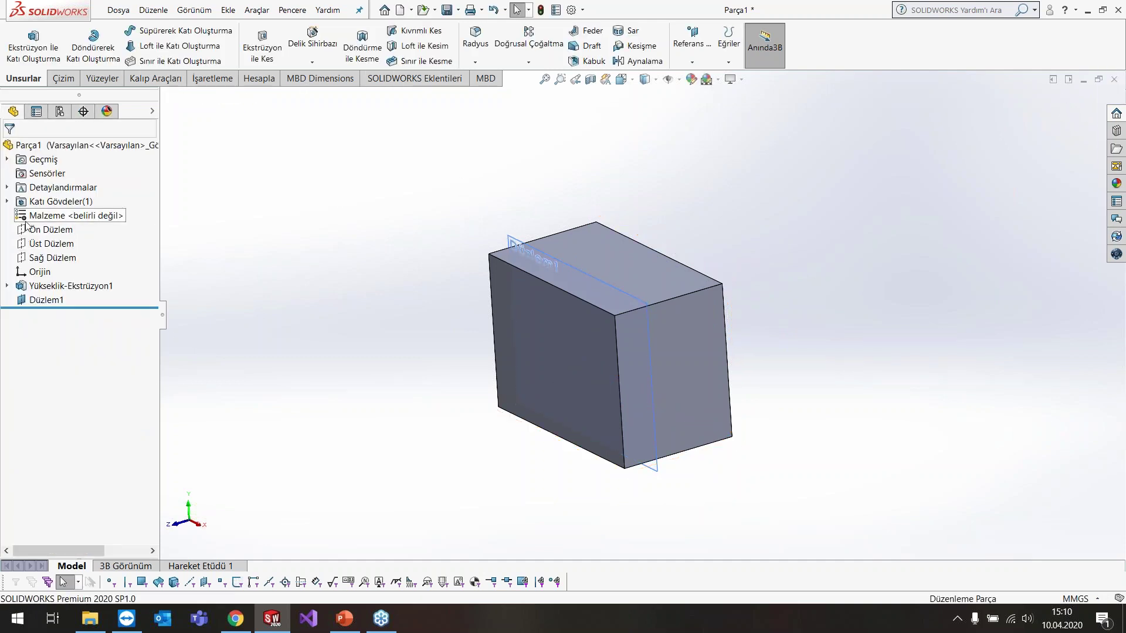
left_click(52, 229)
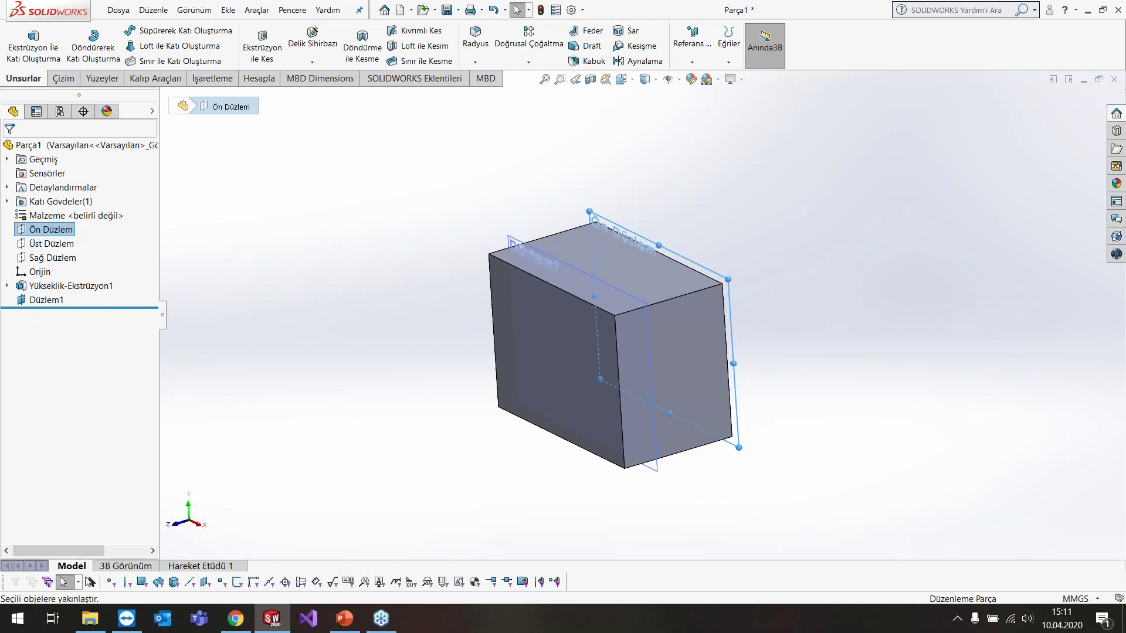
- Ctrl-drag offset planes: Düzlem2 at 120 mm from Ön Düzlem, Düzlem3 at 50 mm from Düzlem2
mouse_move(594, 295)
left_mouse_down("ctrl")
mouse_move(503, 347)
mouse_move(838, 214)
left_mouse_up("ctrl")
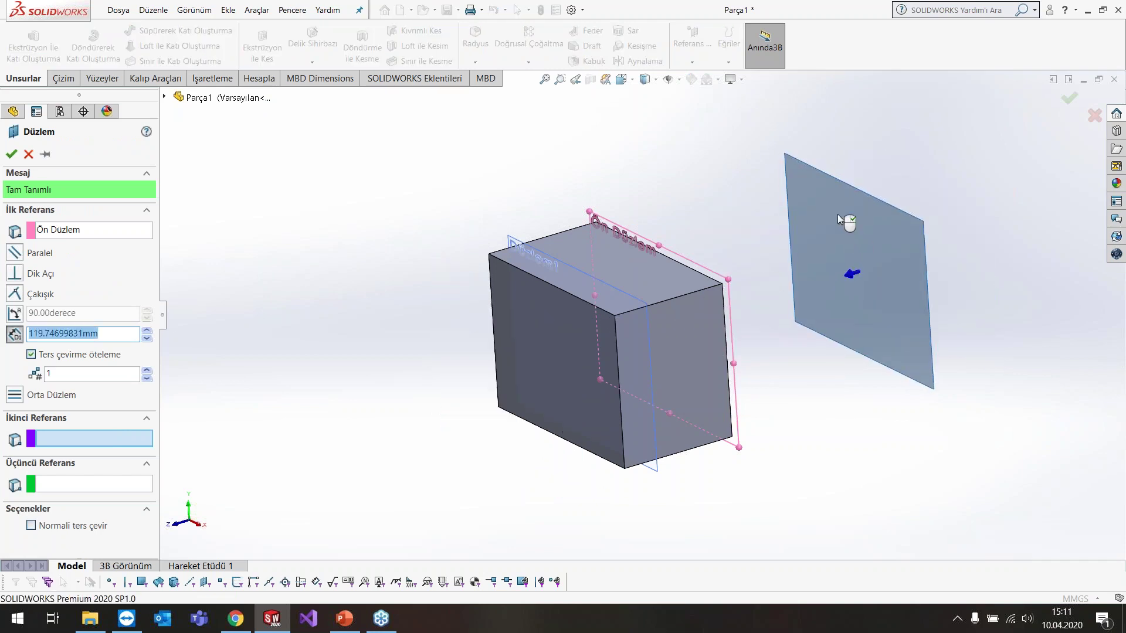
type("120")
key("Return")
key("Return")
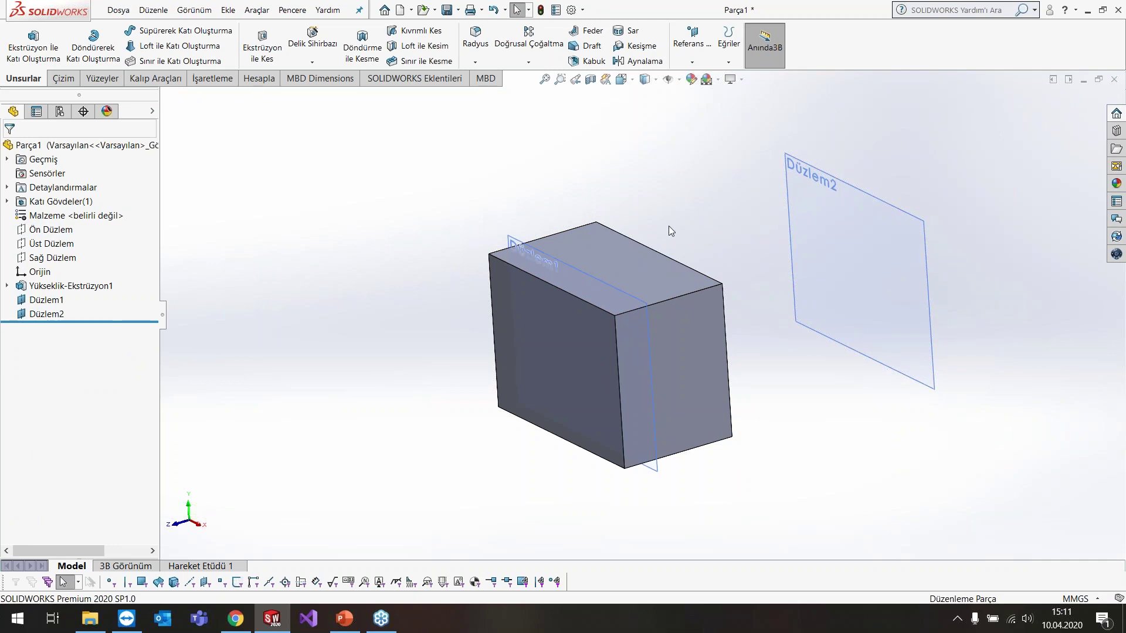
left_click(815, 181)
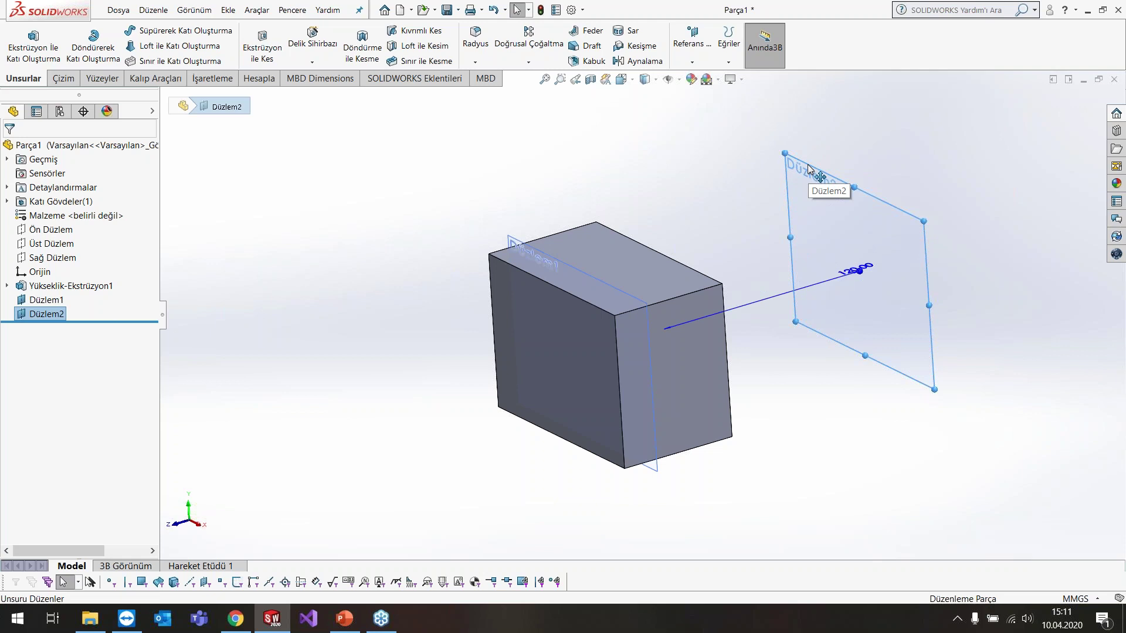
left_click_drag(819, 176, 960, 176, "ctrl")
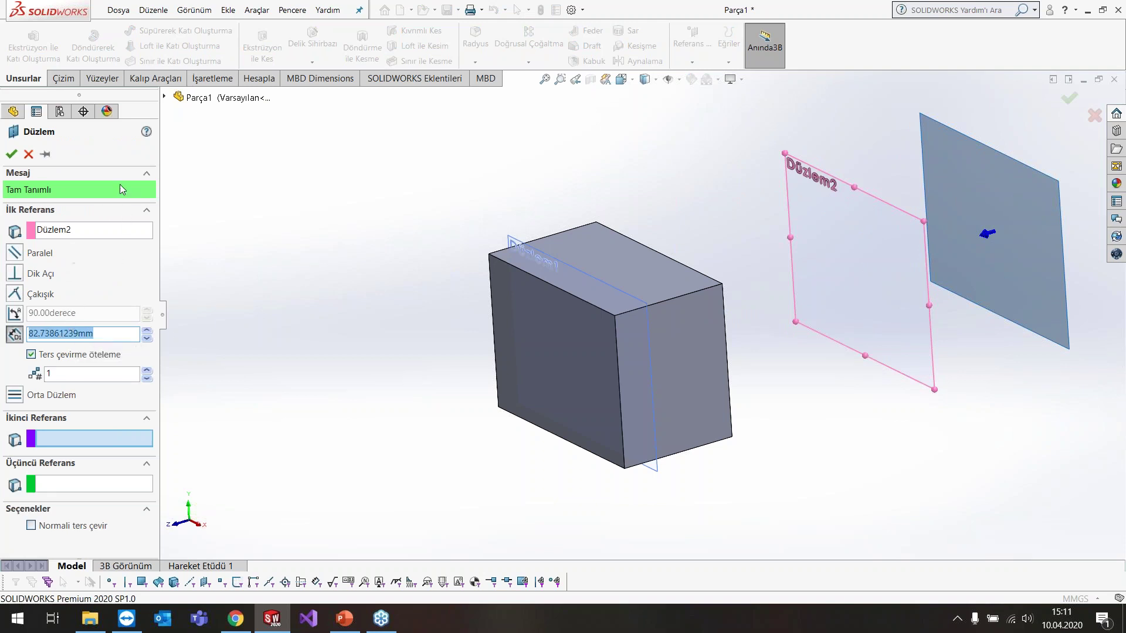
type("50.00mm")
key("Return")
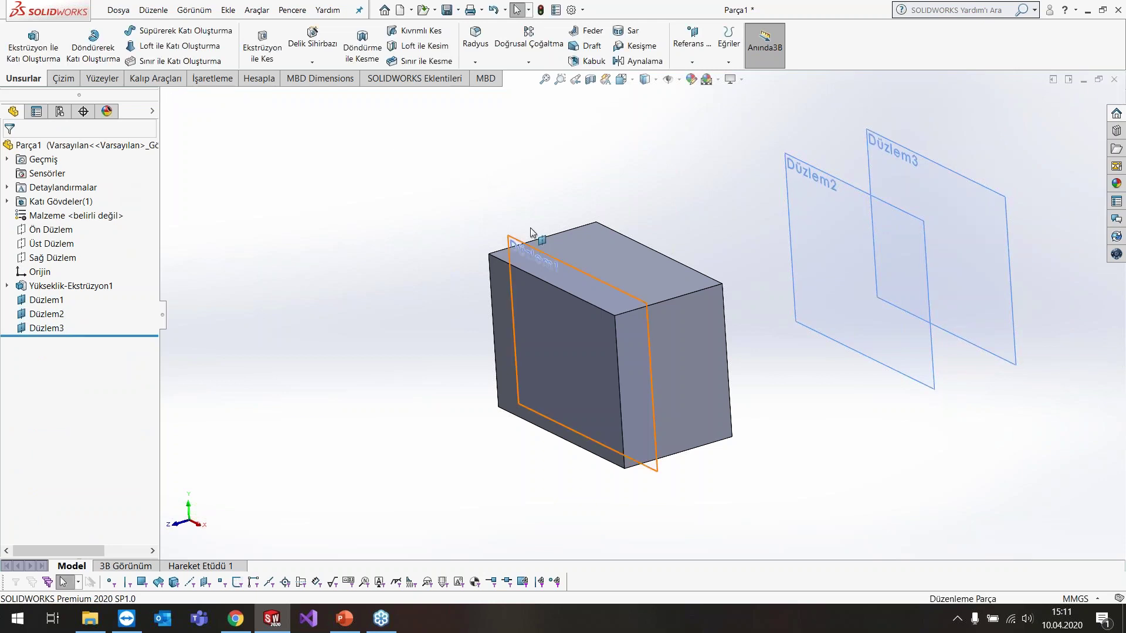
- Hide Düzlem1 and orbit the view around the box
left_click(516, 241)
left_click(585, 207)
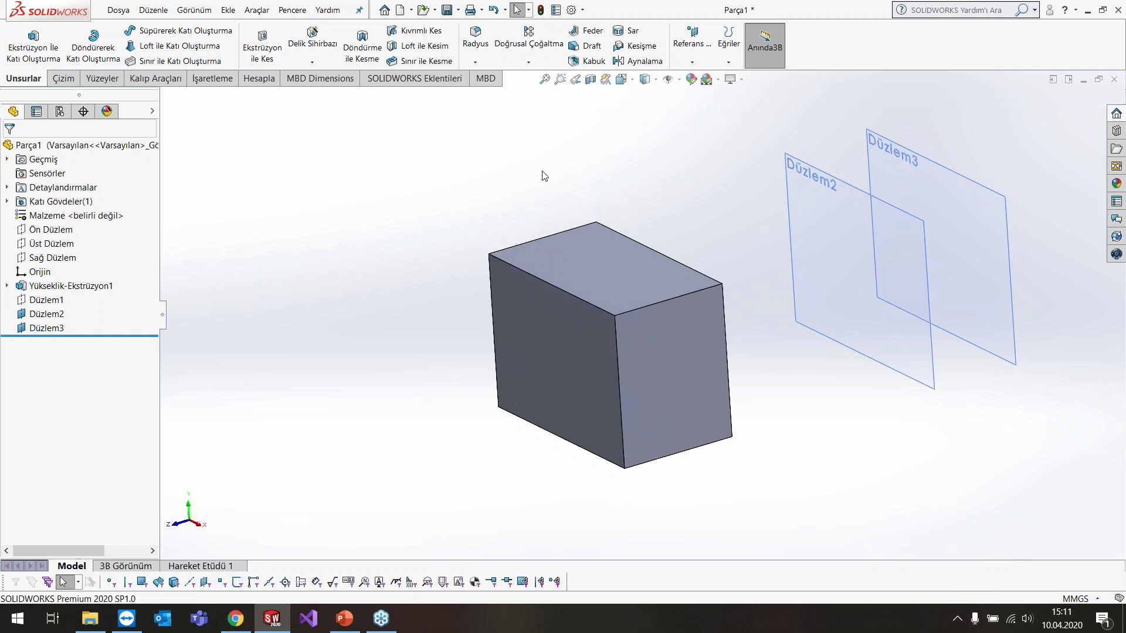
mouse_move(545, 224)
middle_mouse_down()
mouse_move(591, 219)
mouse_move(588, 372)
middle_mouse_up()
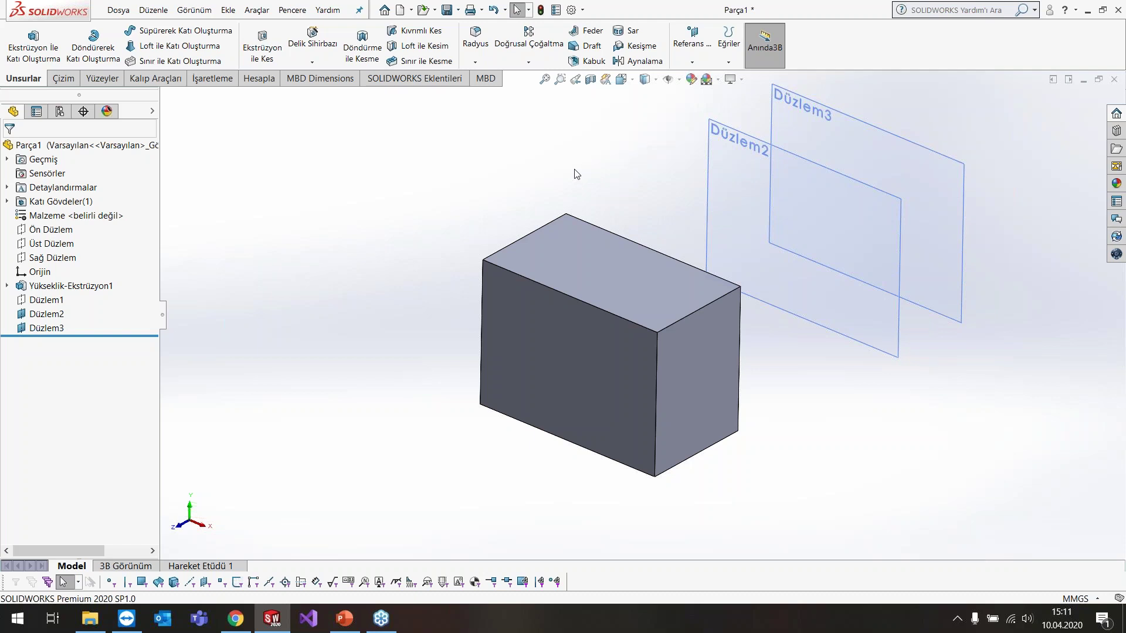
left_click(596, 307)
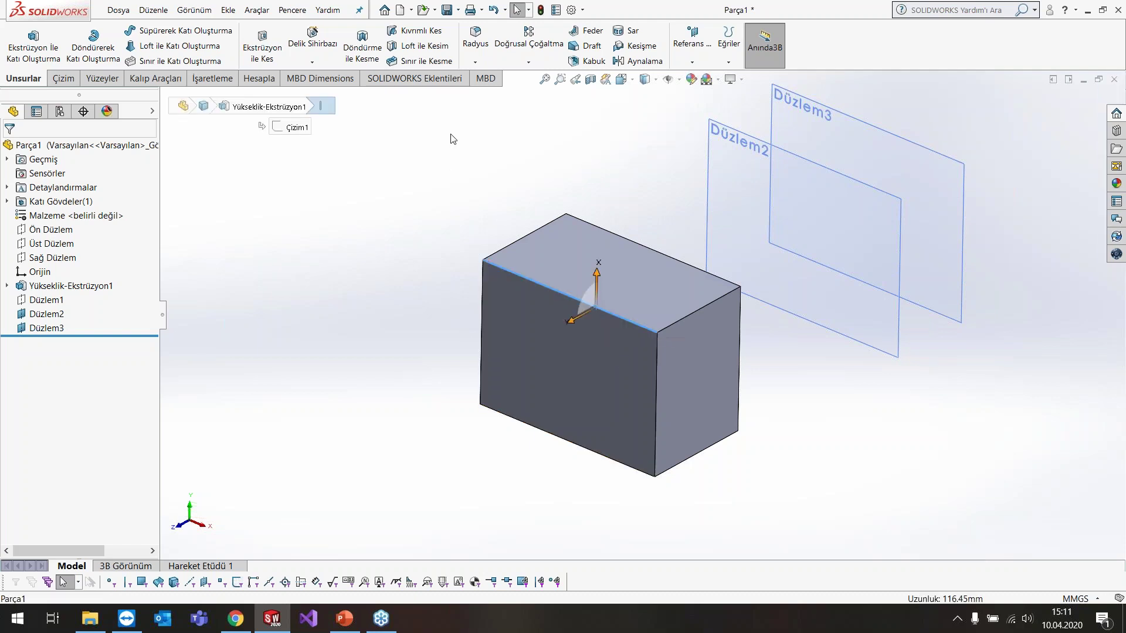
left_click(288, 158)
- Preview a plane flipped 45 mm inside from the box's right face, then cancel it
left_click(690, 62)
left_click(704, 82)
left_click(690, 354)
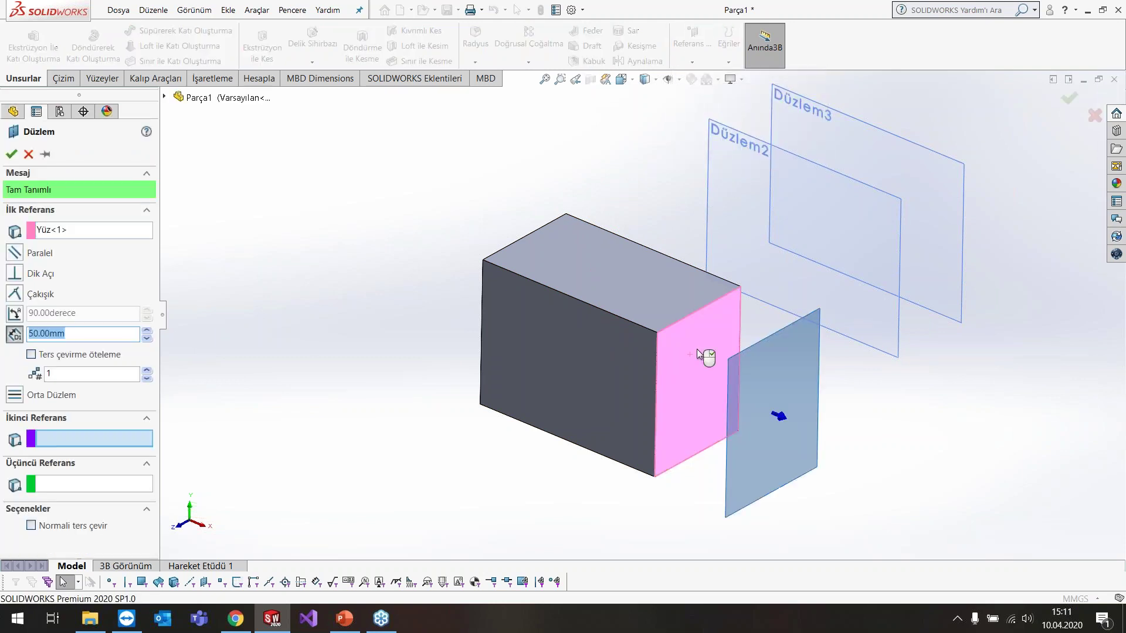
left_click(31, 355)
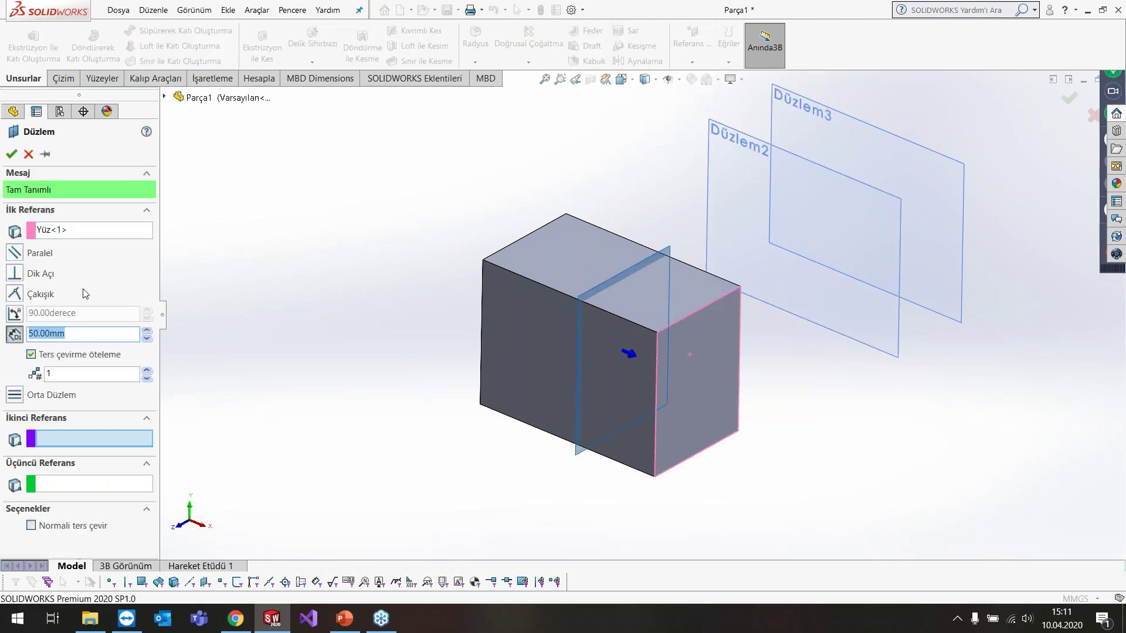
type("45")
key("Return")
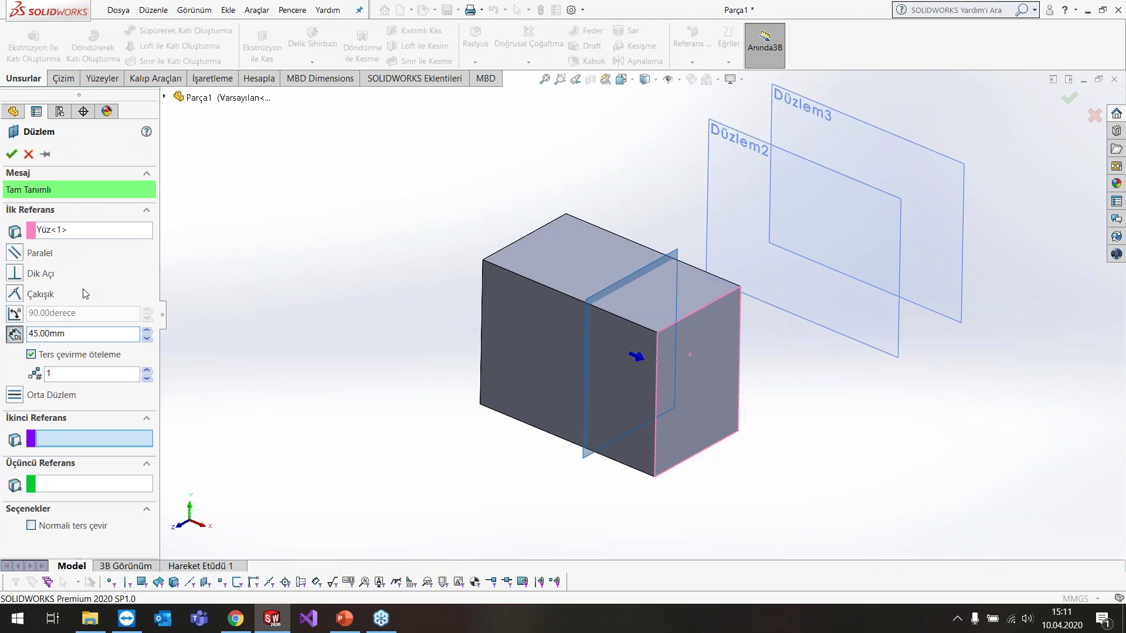
left_click(28, 154)
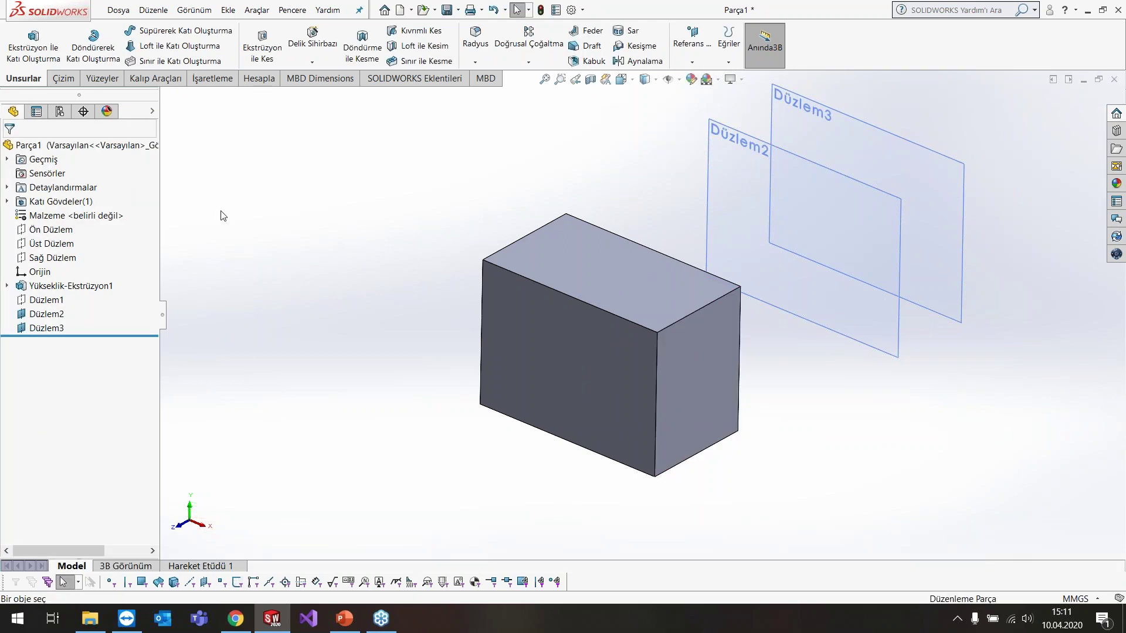
left_click(692, 53)
- Preview a mid-plane referencing the box's right and left end faces without keeping it
left_click(689, 76)
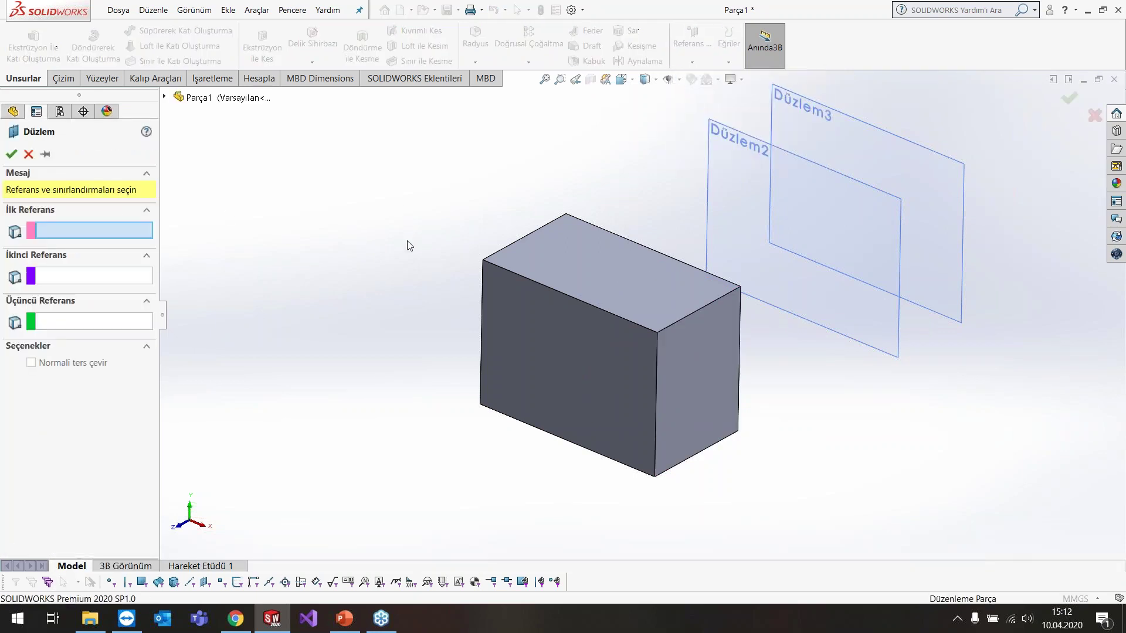
left_click(716, 365)
mouse_move(717, 364)
middle_mouse_down()
mouse_move(573, 226)
mouse_move(613, 249)
middle_mouse_up()
left_click(616, 270)
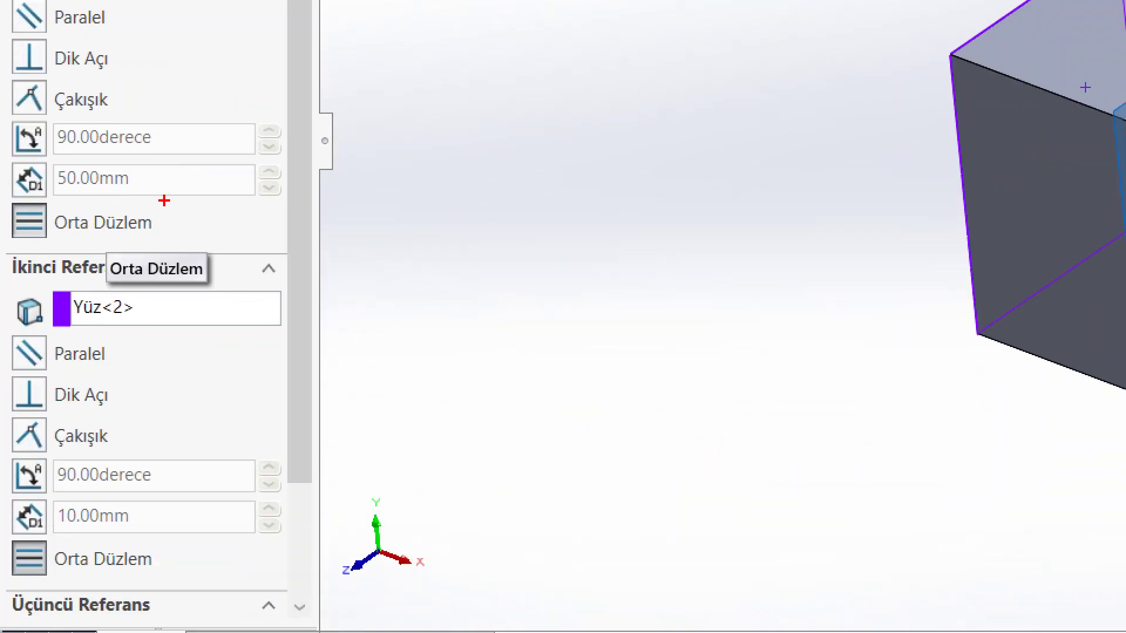
left_click_drag(164, 201, 132, 193)
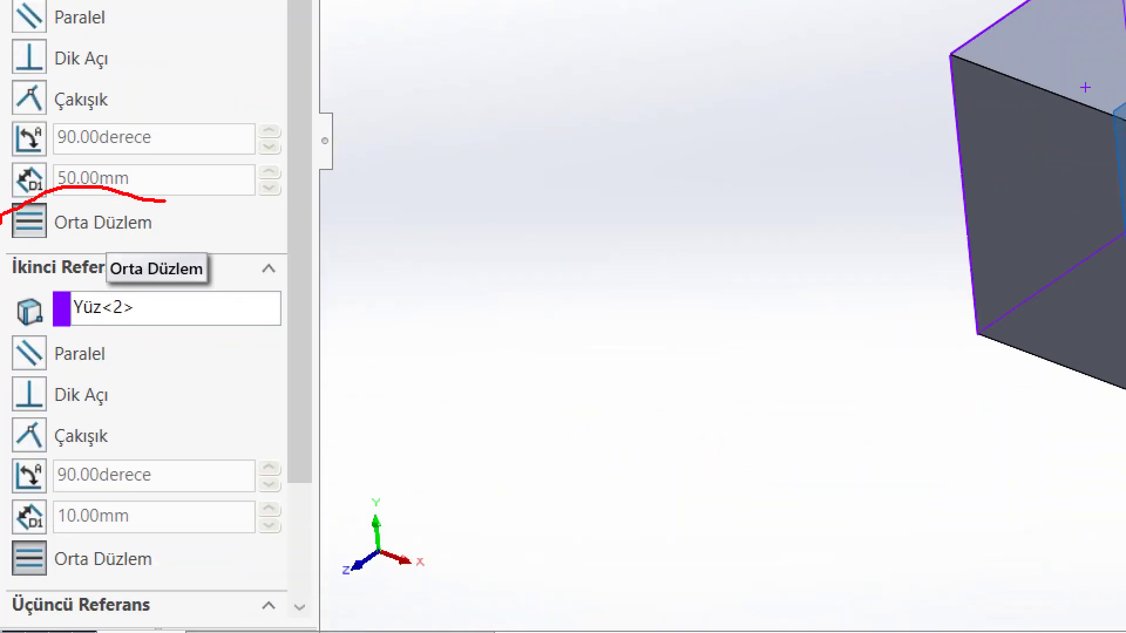
mouse_move(159, 528)
left_mouse_down()
mouse_move(0, 558)
mouse_move(149, 568)
mouse_move(141, 528)
left_mouse_up()
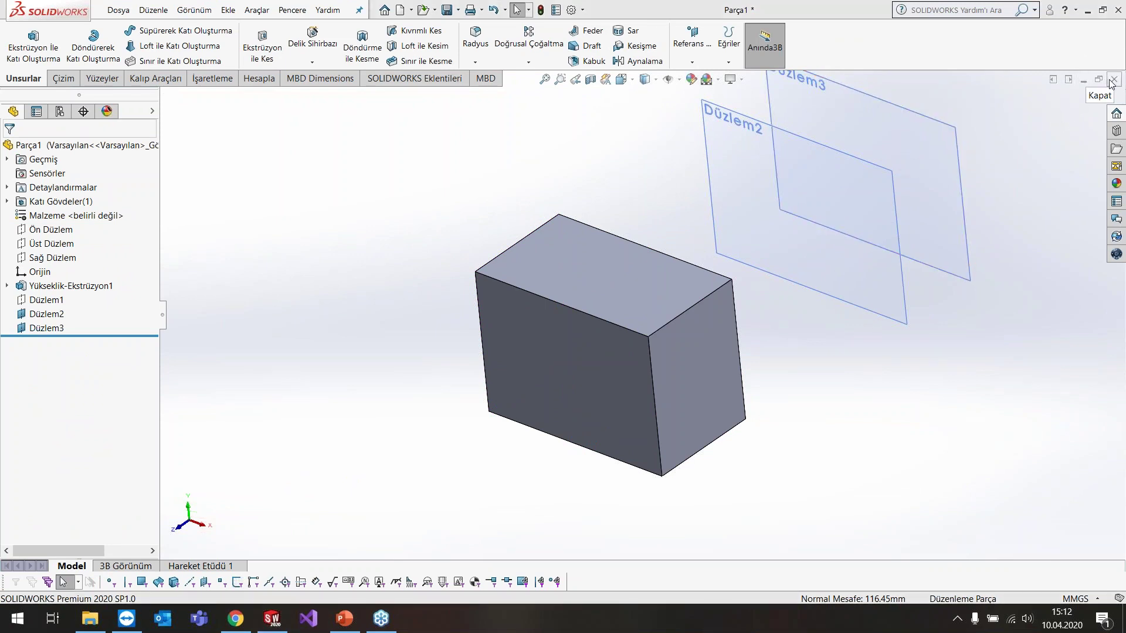
- Close the box part without saving and briefly check the presentation
key("alt+F4")
left_click(476, 337)
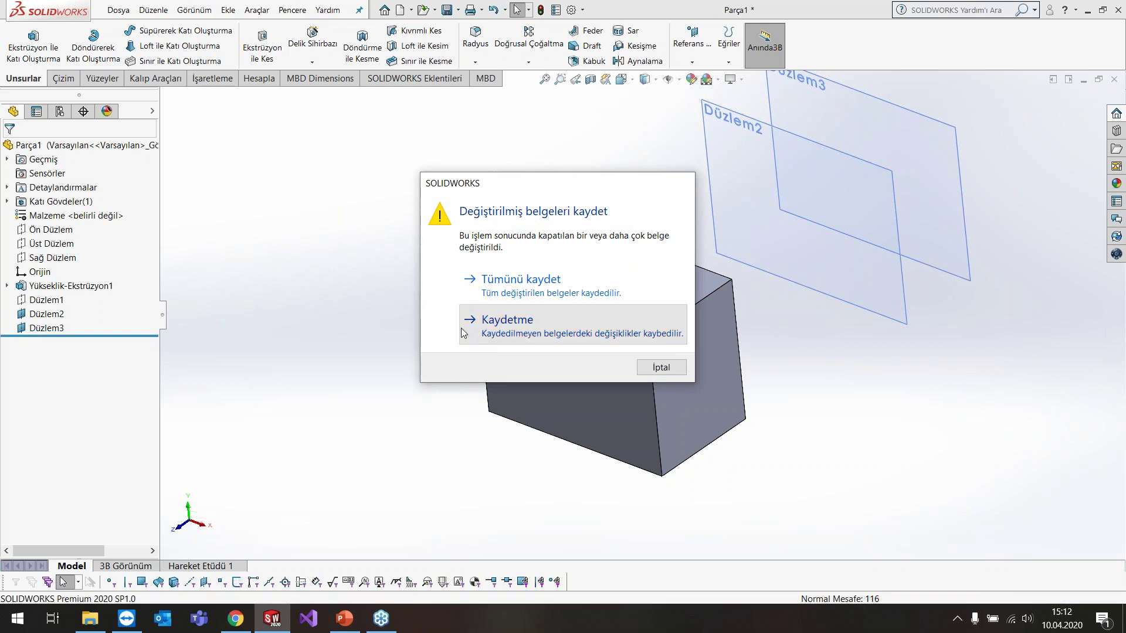
left_click(344, 618)
scroll(216, 343, "down", 1)
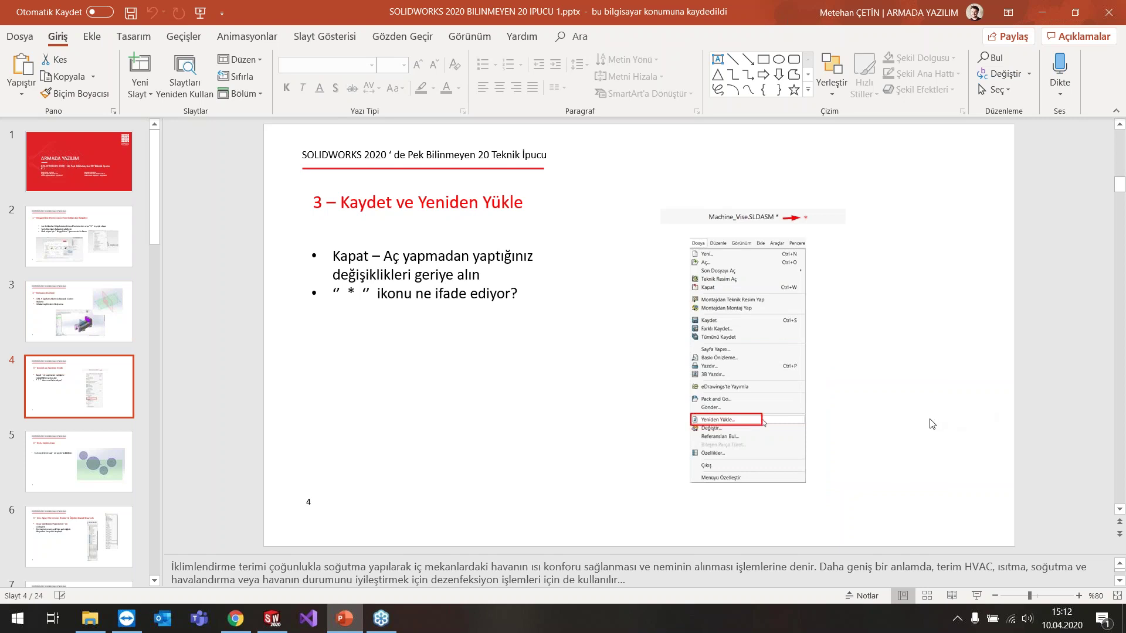
left_click(271, 618)
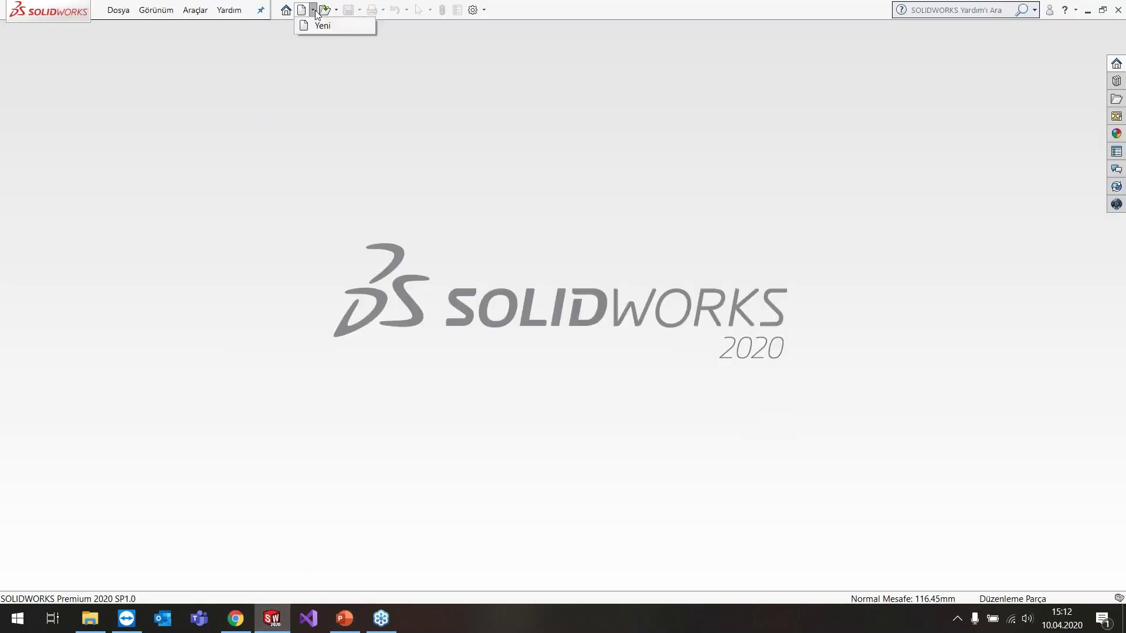
- Open 200010 M8 Nut.SLDPRT and orbit the nut to a new angle
left_click(336, 10)
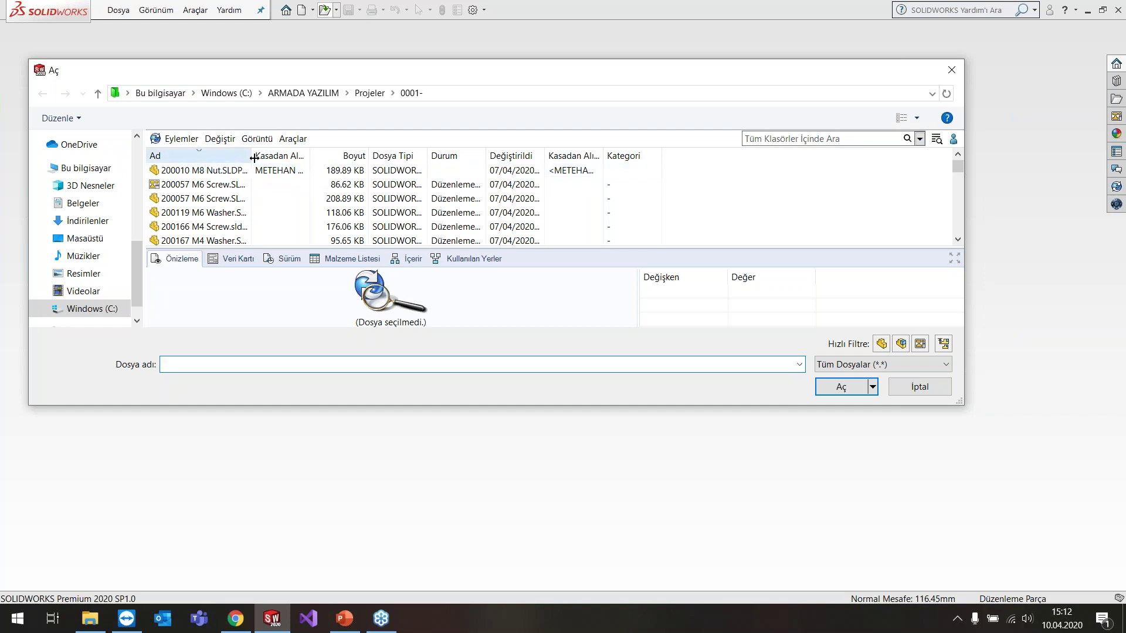
left_click_drag(253, 159, 346, 158)
left_click(200, 170)
left_click(828, 386)
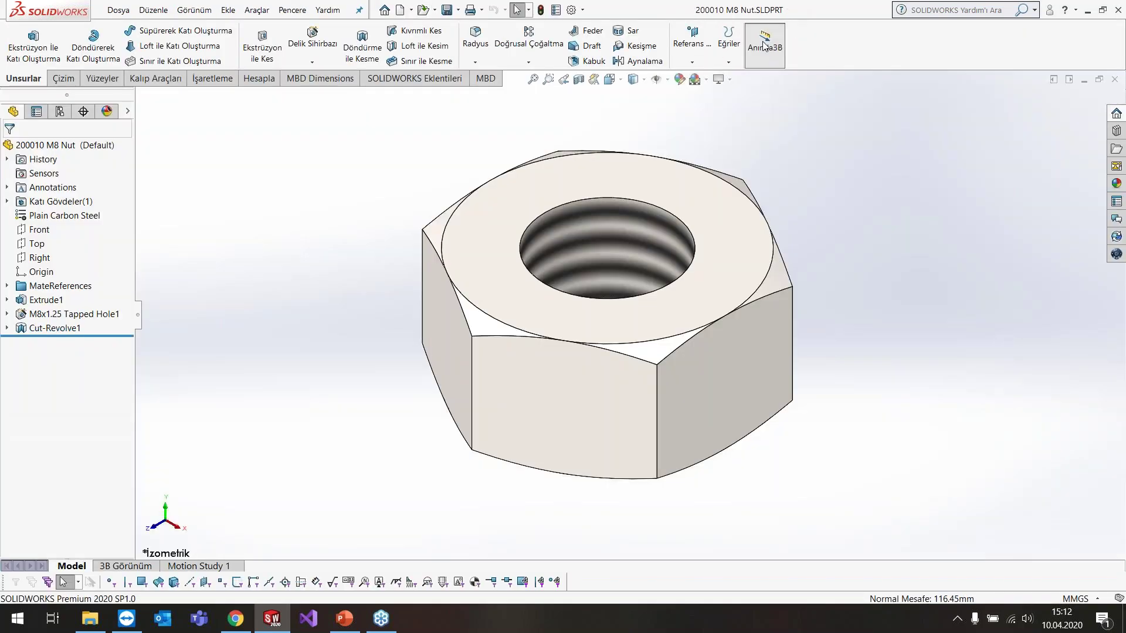
left_click(764, 46)
scroll(842, 206, "up", 3)
scroll(843, 205, "up", 2)
middle_click_drag(812, 169, 814, 231)
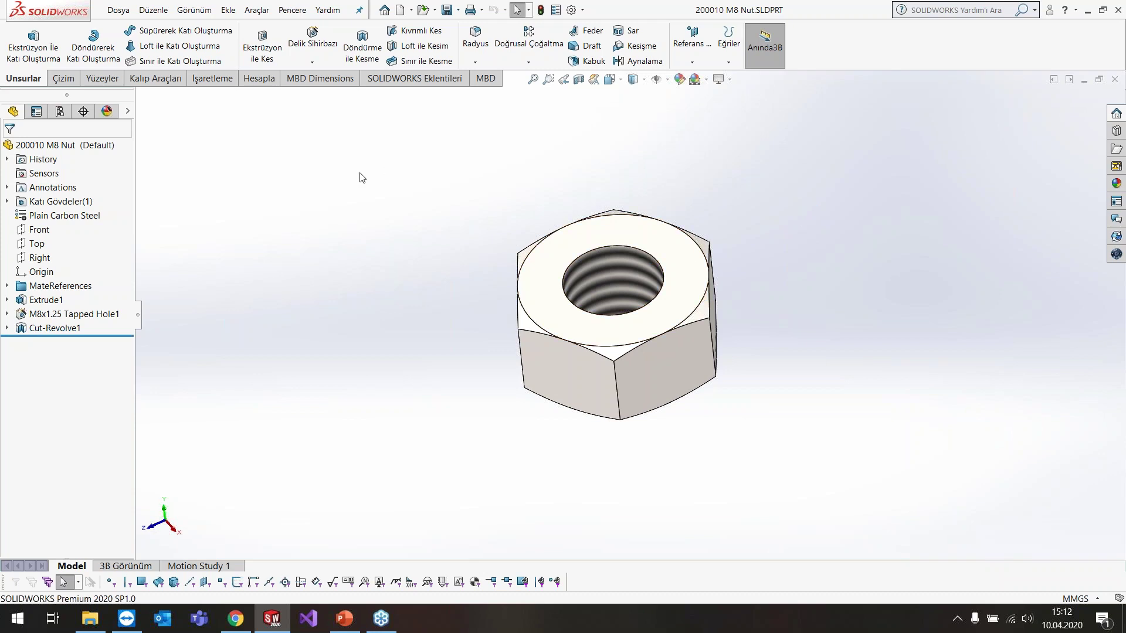
- Sketch a small circle on the nut's top face as Çizim1 and exit the sketch
middle_click_drag(680, 185, 573, 183)
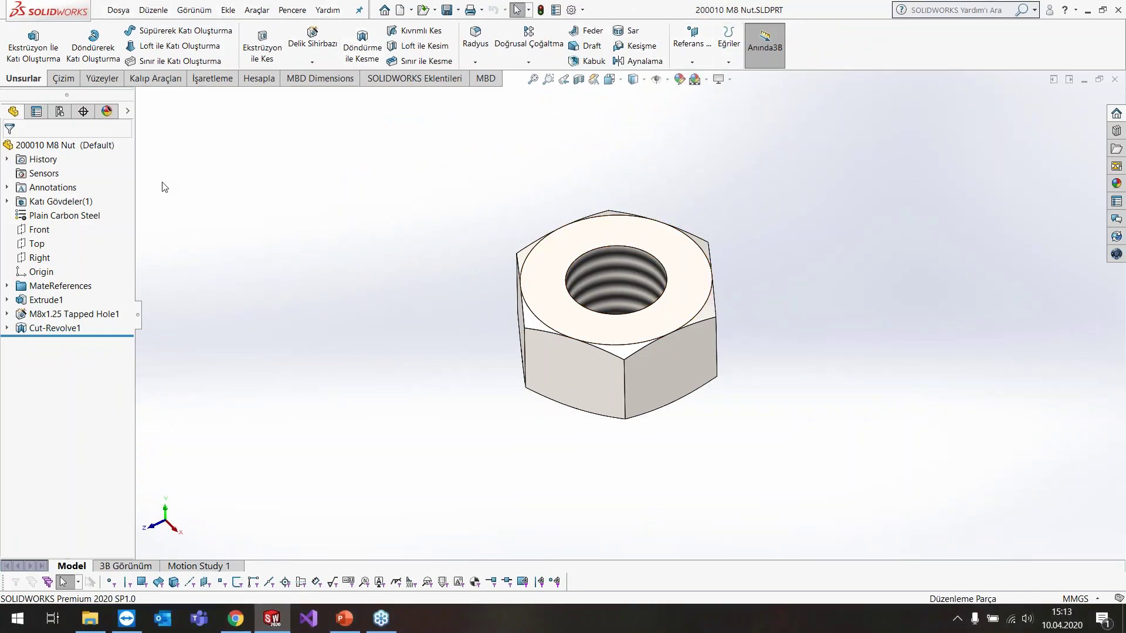
left_click(540, 276)
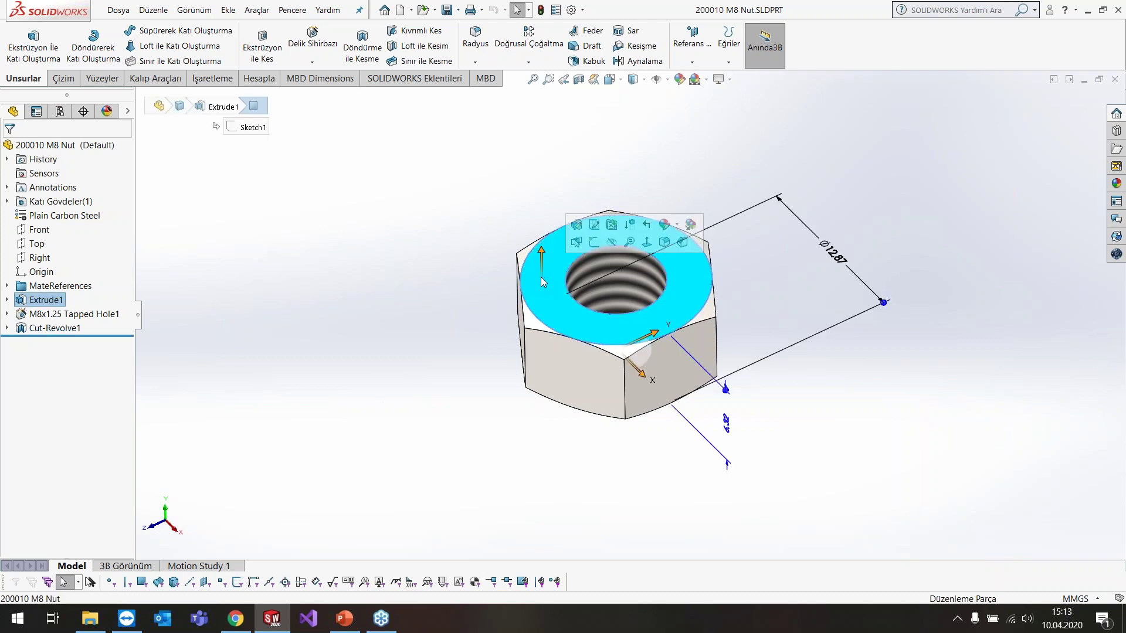
left_click(585, 250)
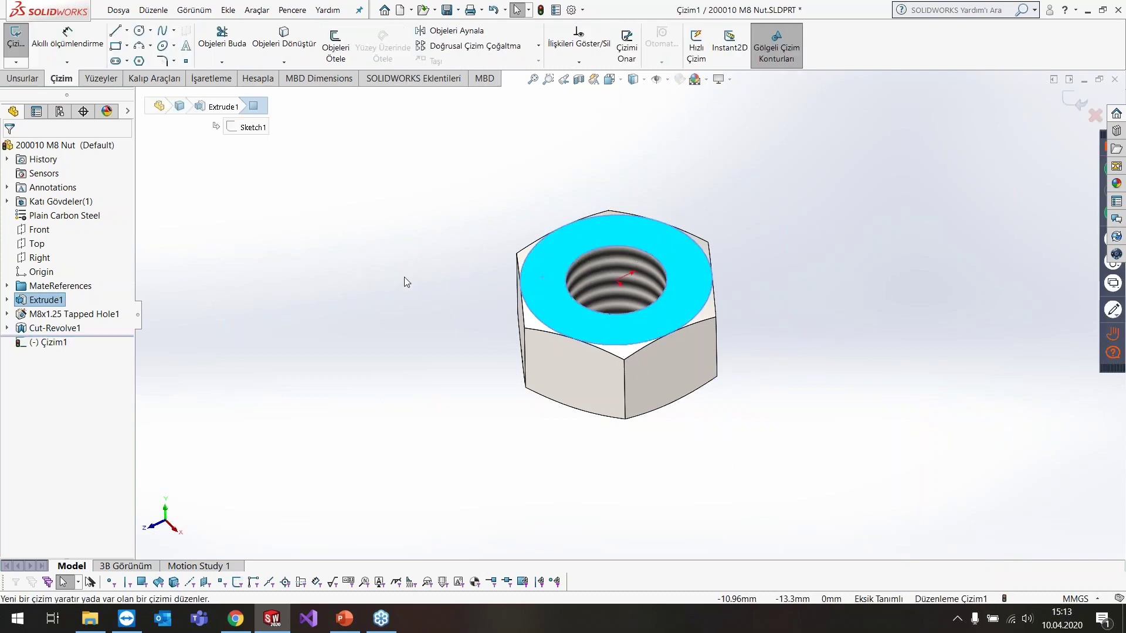
left_click(139, 30)
left_click(546, 278)
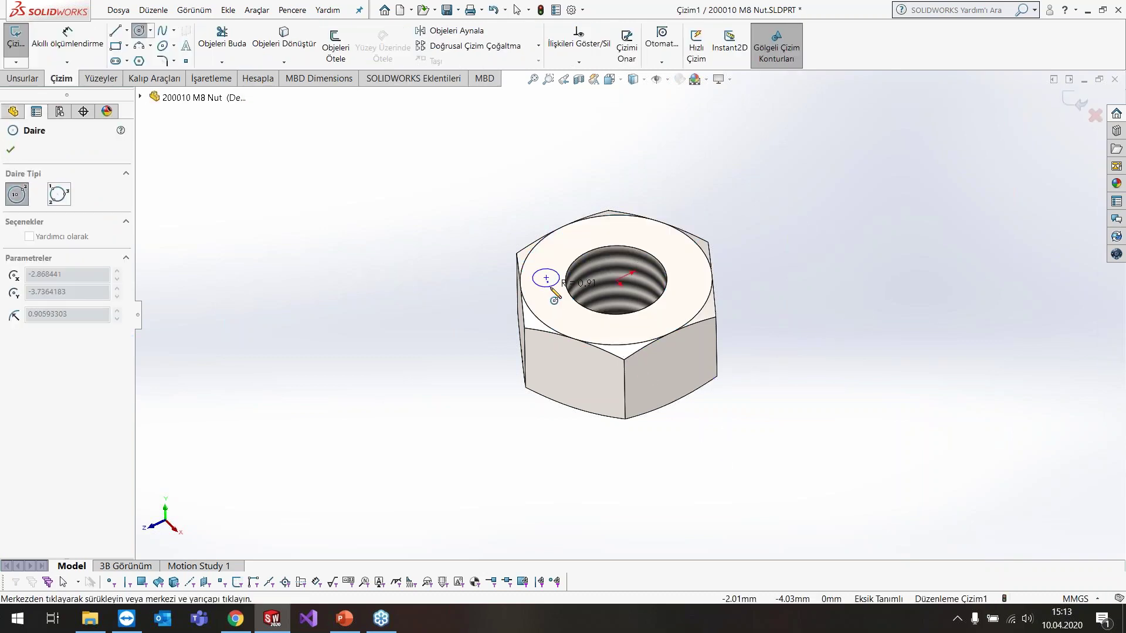
left_click(1080, 103)
left_click(698, 177)
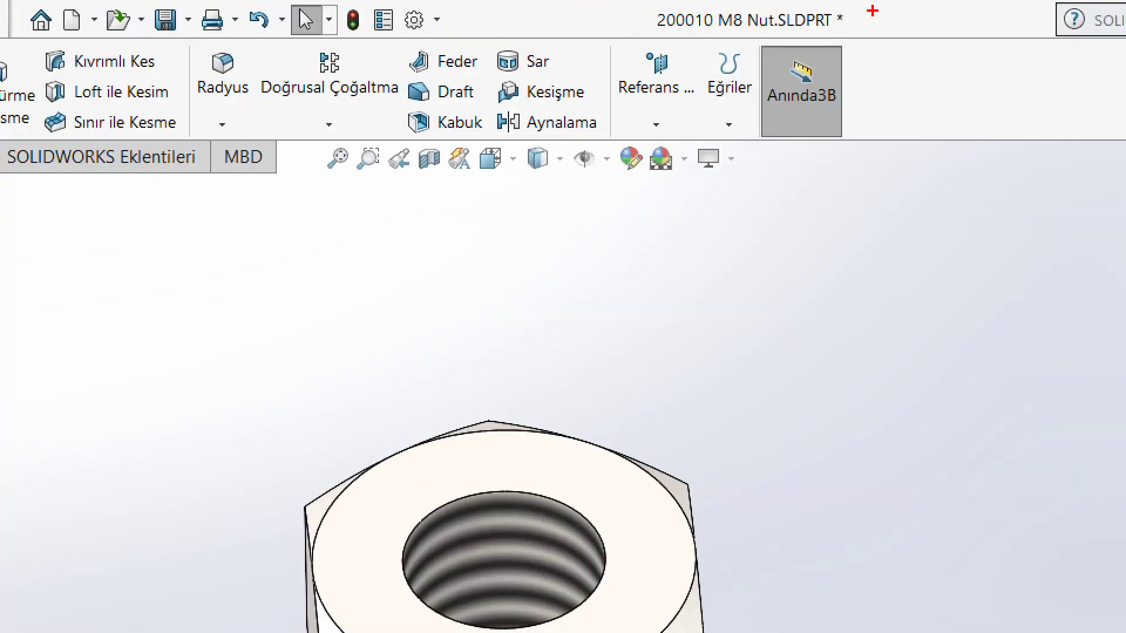
left_click_drag(842, 38, 910, 129)
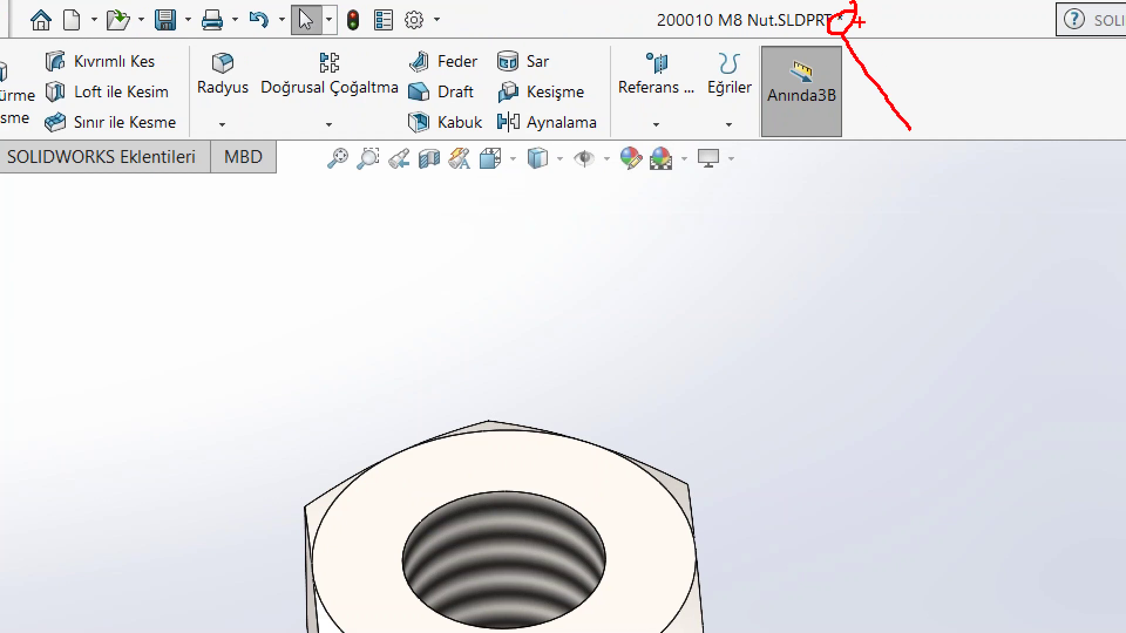
key("Escape")
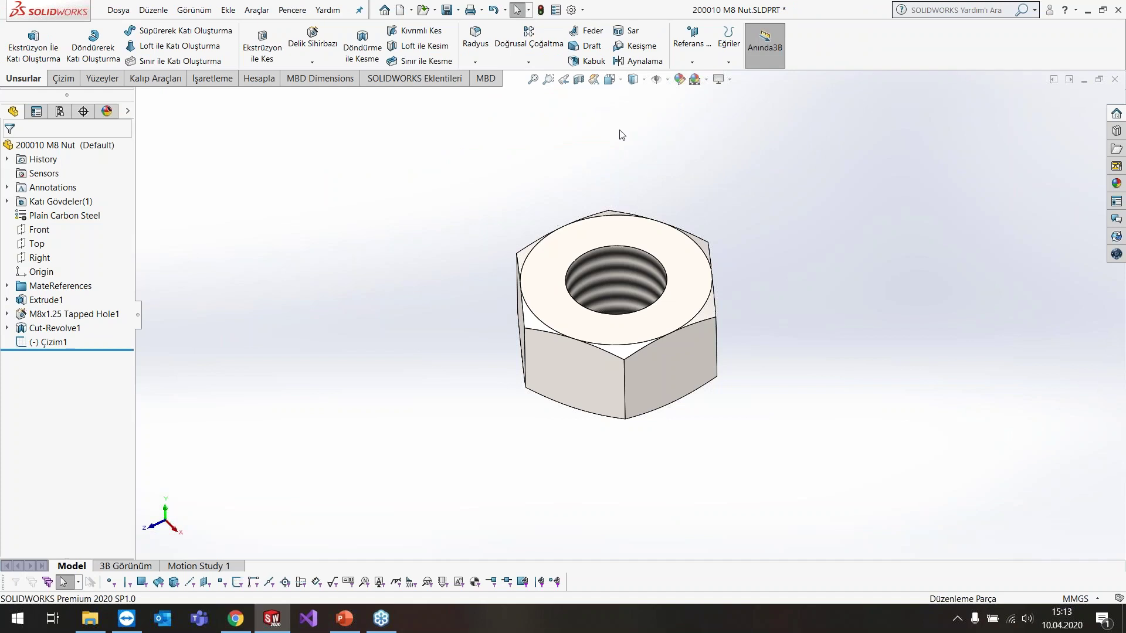
- Save the nut, then cut Çizim1 through all (Tümünden) as a hole
left_click(447, 10)
left_click(52, 342)
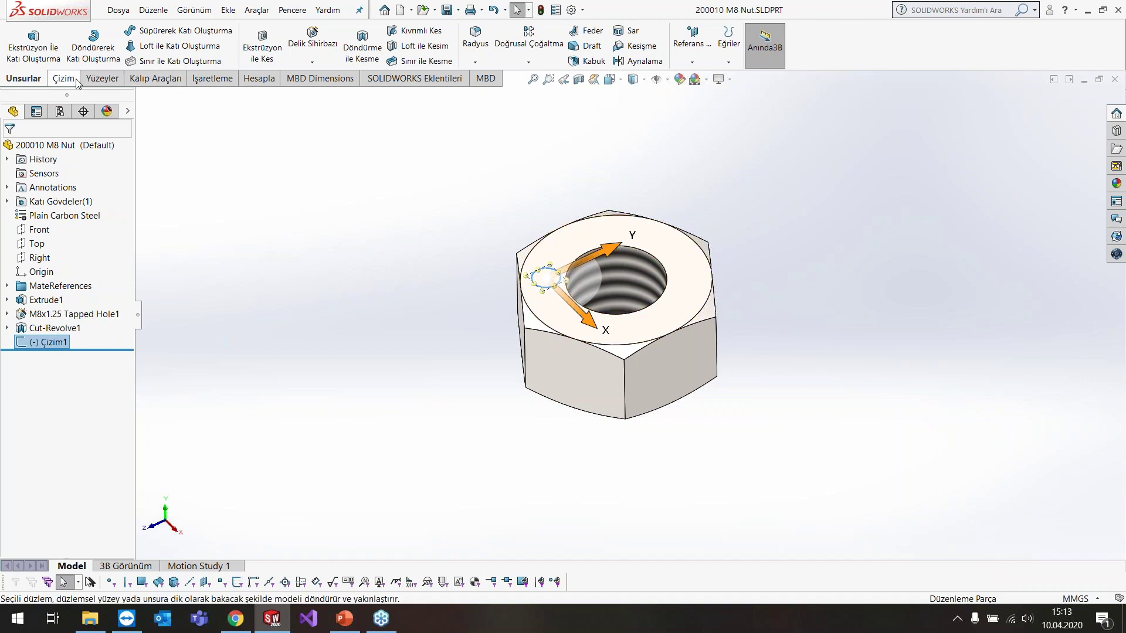
left_click(273, 54)
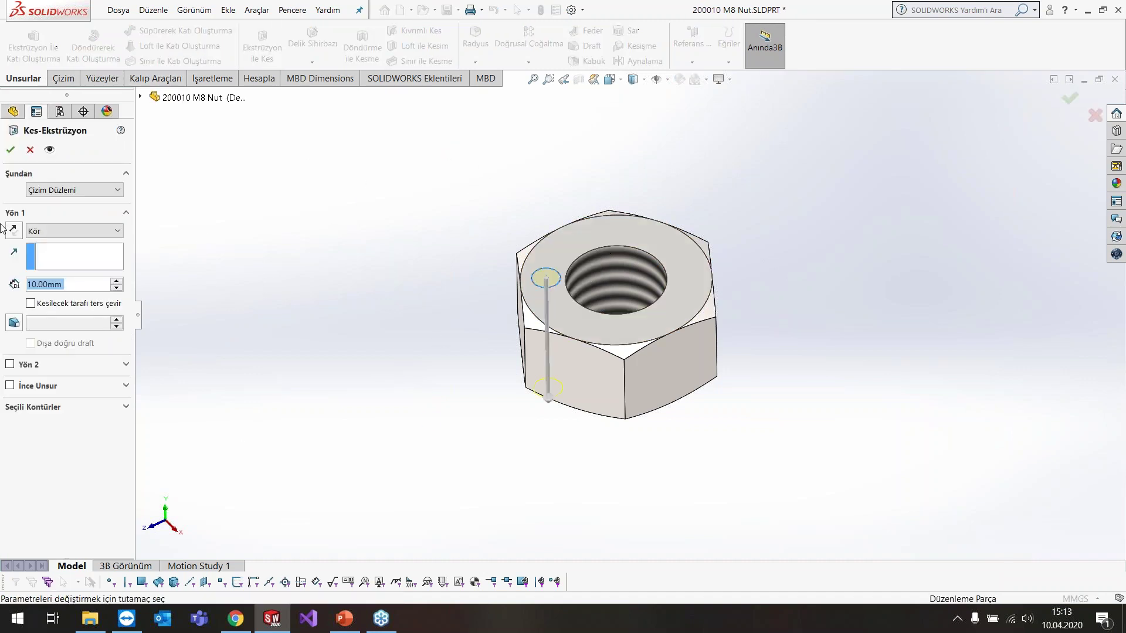
left_click(59, 231)
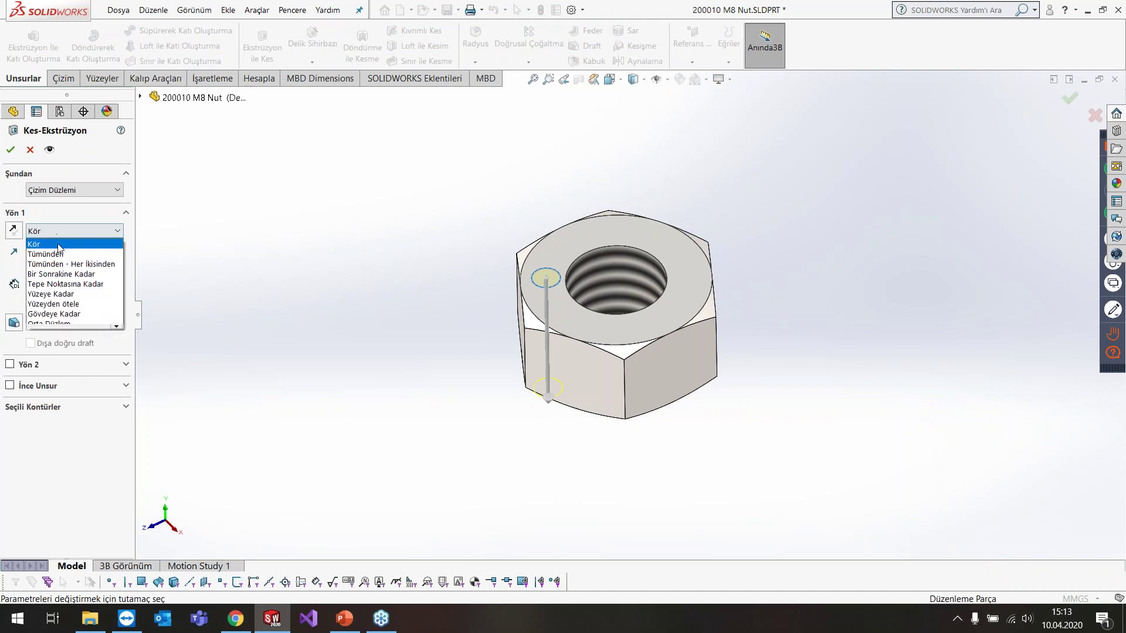
left_click(10, 150)
- Orbit around the nut to inspect the new hole, checking the undo list
middle_click_drag(530, 148, 829, 78)
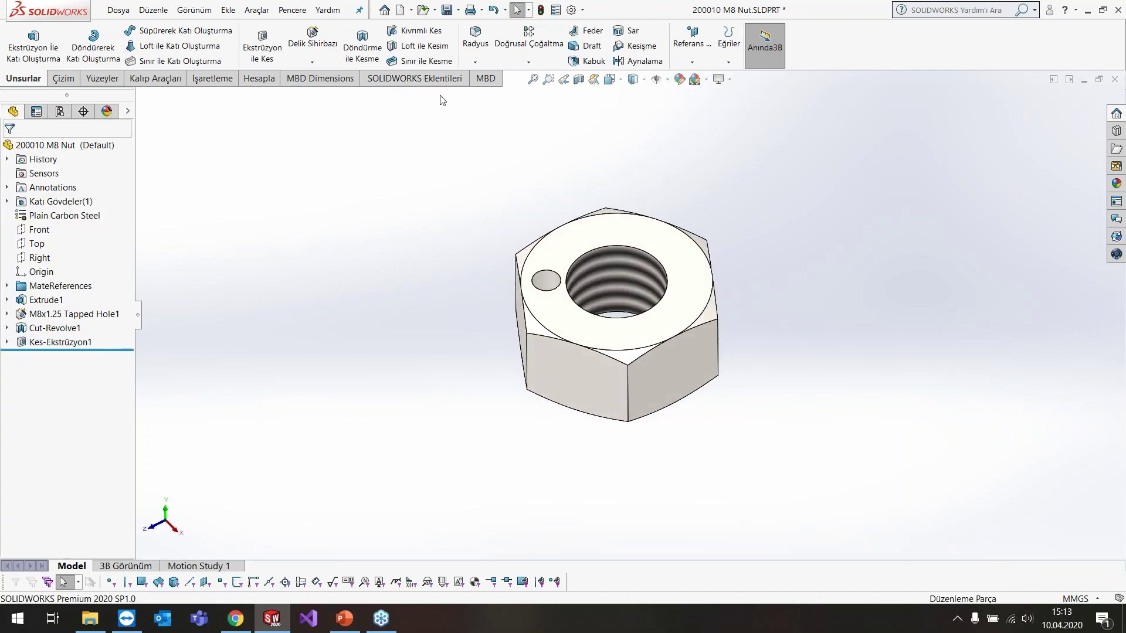
middle_click_drag(839, 193, 845, 215)
mouse_move(540, 284)
middle_mouse_down()
mouse_move(536, 307)
mouse_move(543, 301)
mouse_move(552, 322)
mouse_move(578, 231)
mouse_move(659, 125)
middle_mouse_up()
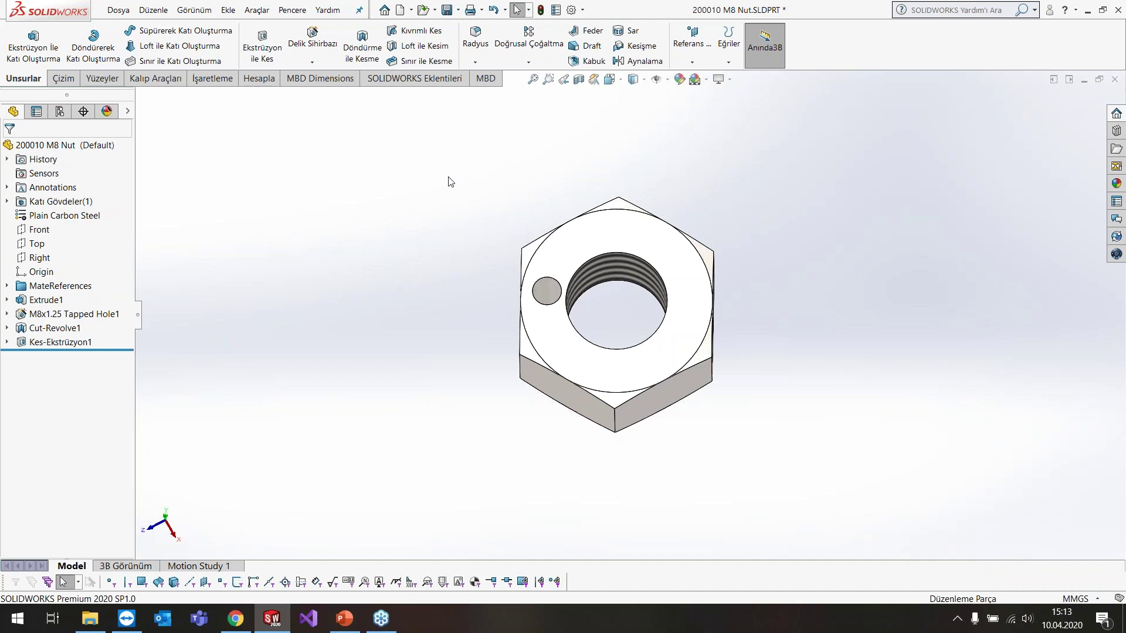
left_click(505, 10)
left_click(364, 256)
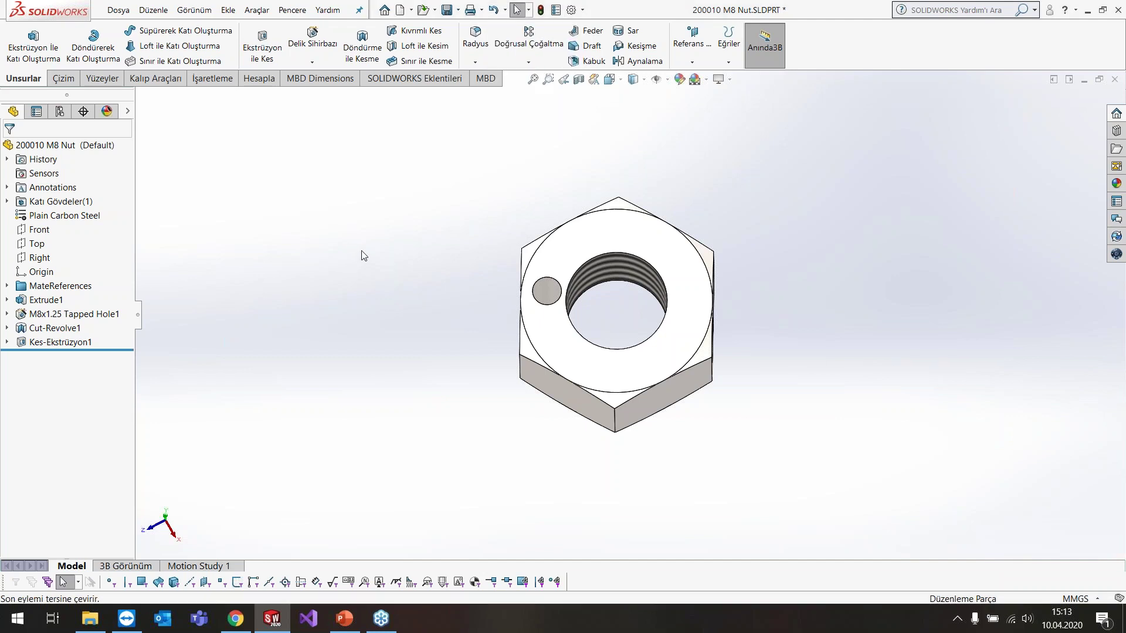
middle_click_drag(445, 229, 453, 291)
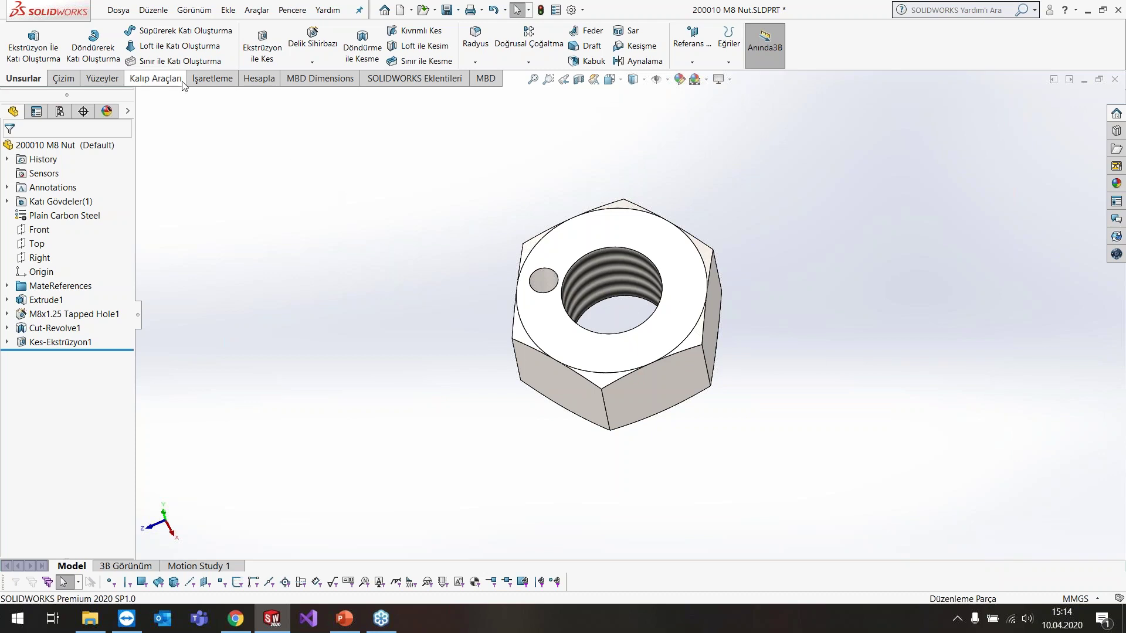
- Reload the nut with Yeniden Yükle, discarding the hole cut, then switch to PowerPoint
left_click(117, 12)
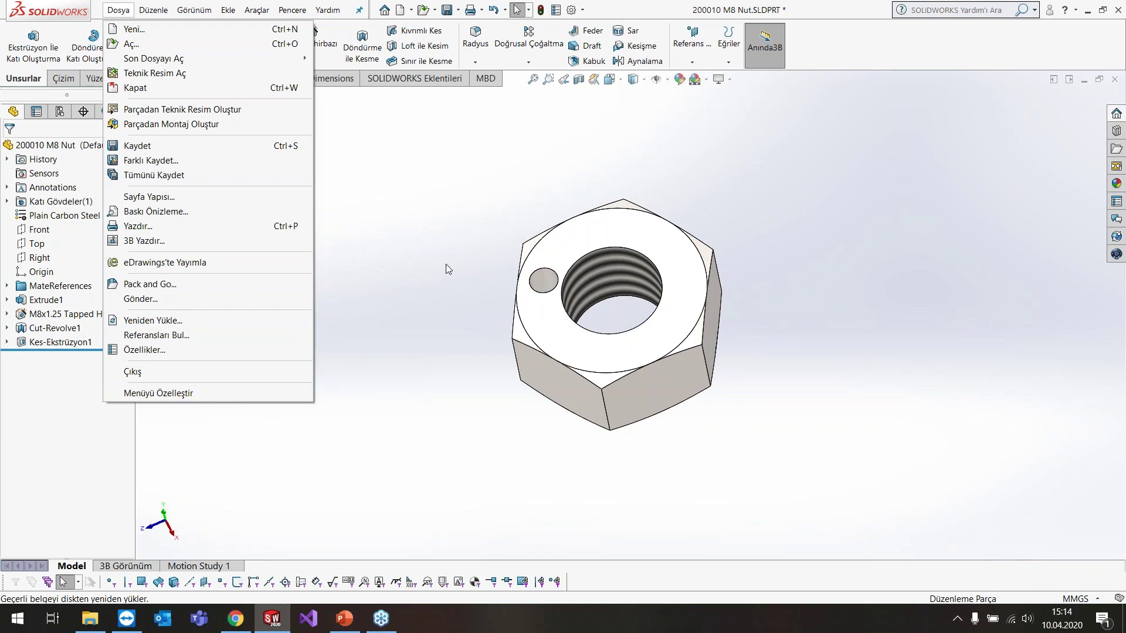
left_click(234, 324)
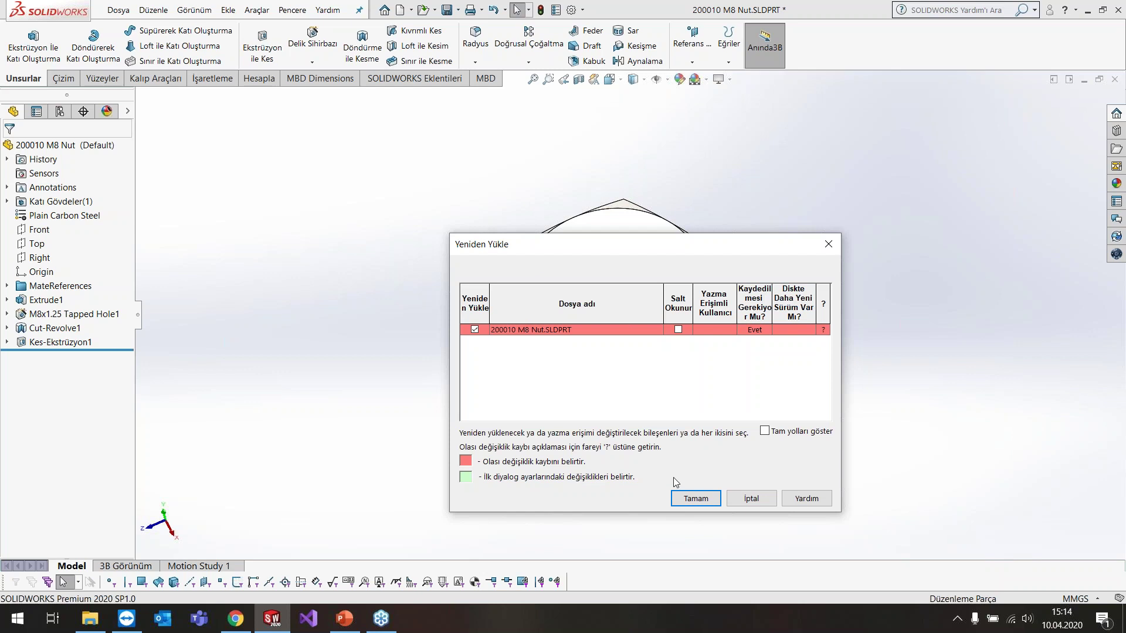
left_click(683, 500)
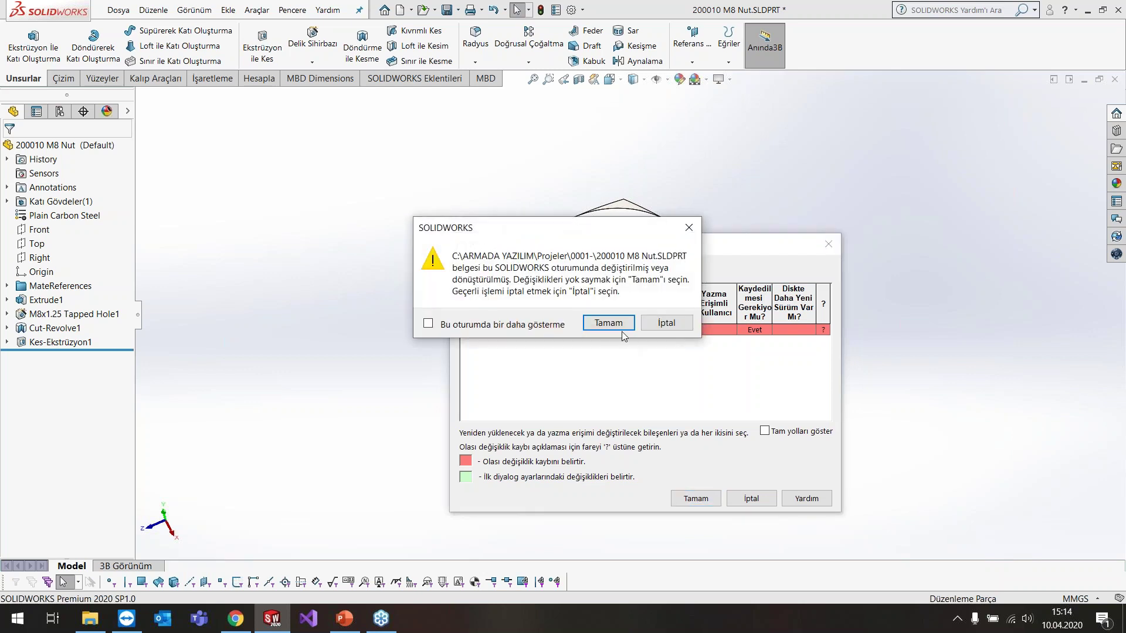
left_click(621, 326)
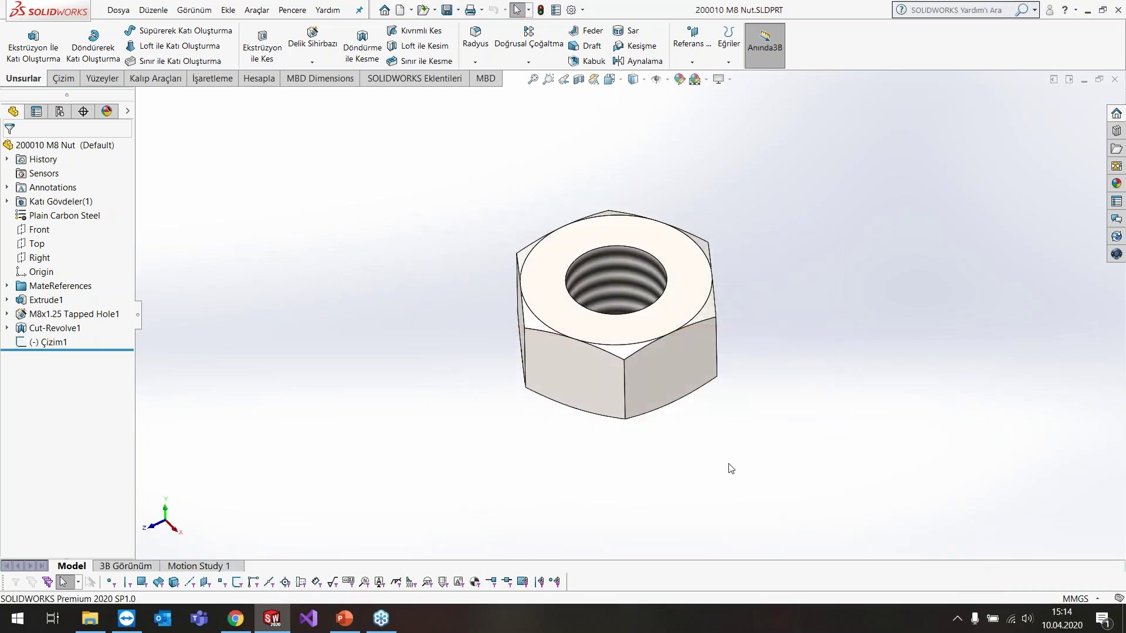
middle_click_drag(731, 468, 792, 284)
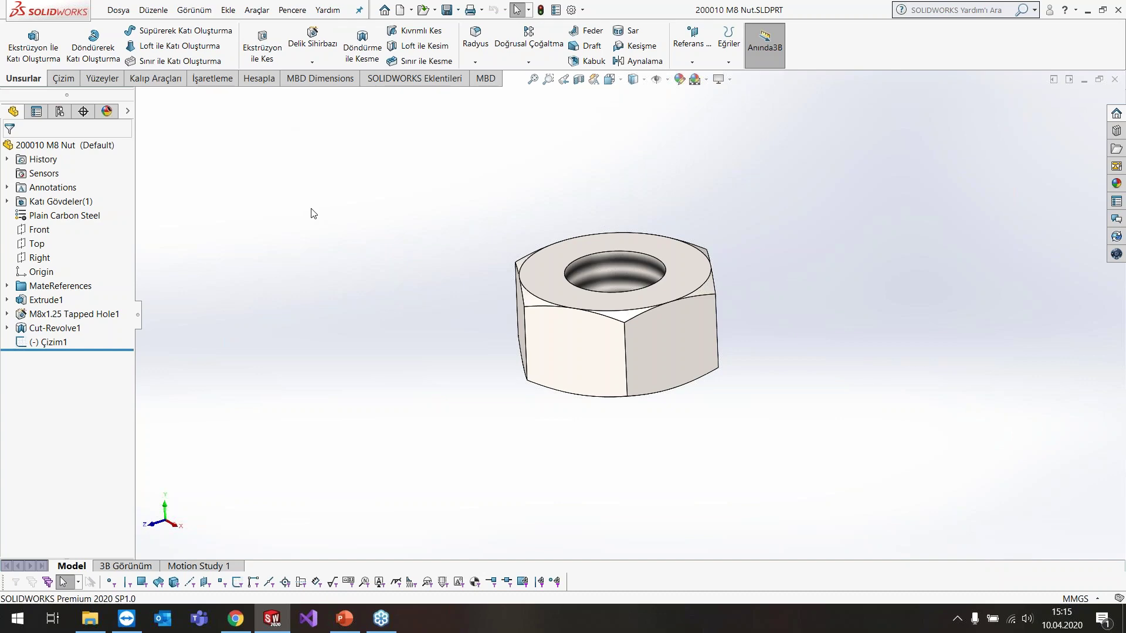
left_click(345, 619)
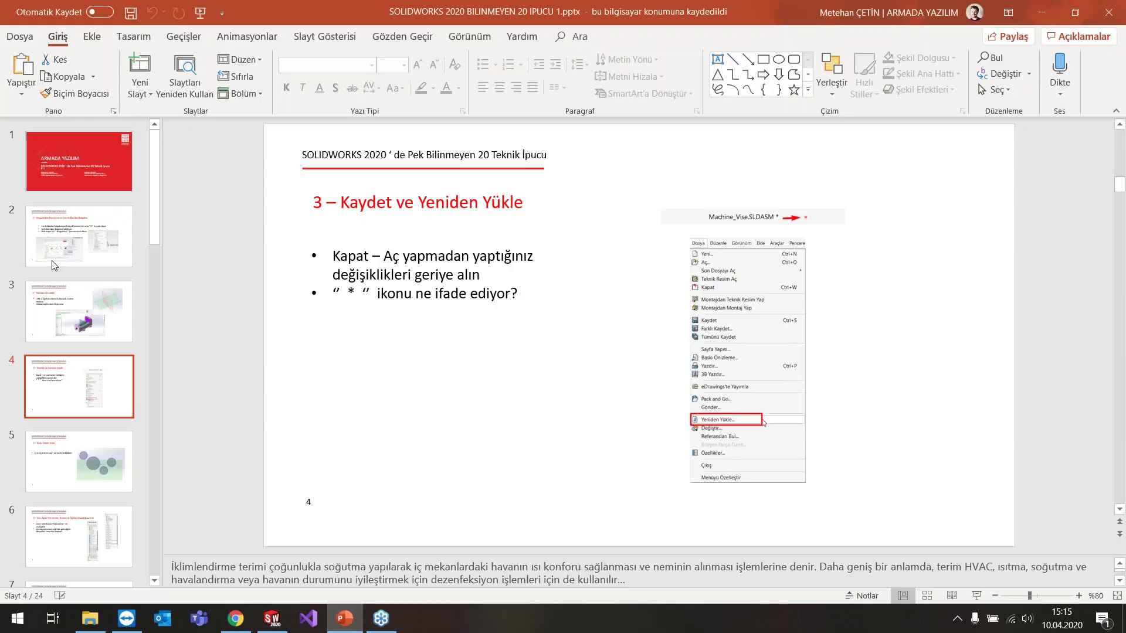
- Show slide 5, '4 – Kutu Seçim Aracı', then return to SOLIDWORKS
left_click(86, 468)
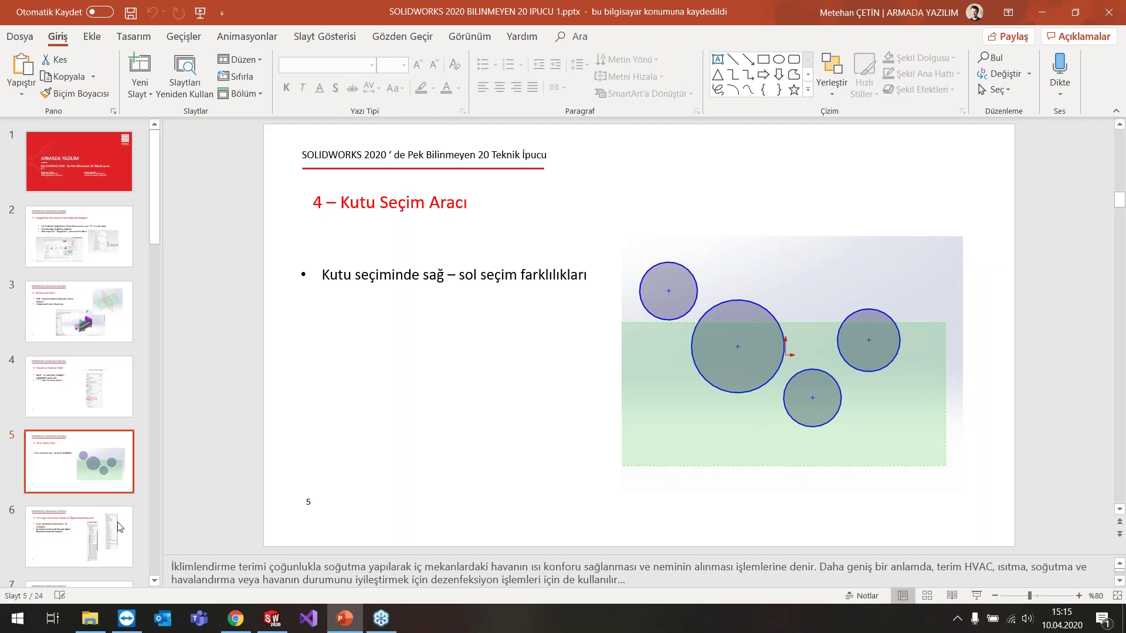
left_click(283, 617)
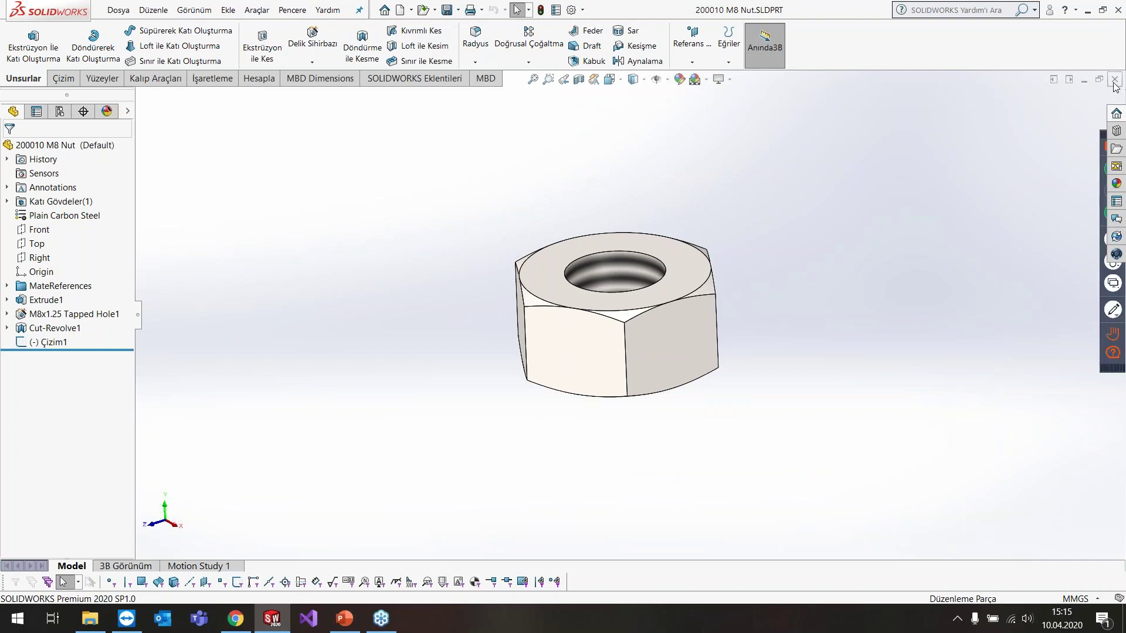
- Close the nut and create new part Parça2 with a sketch on Ön Düzlem
key("ctrl+w")
left_click(301, 10)
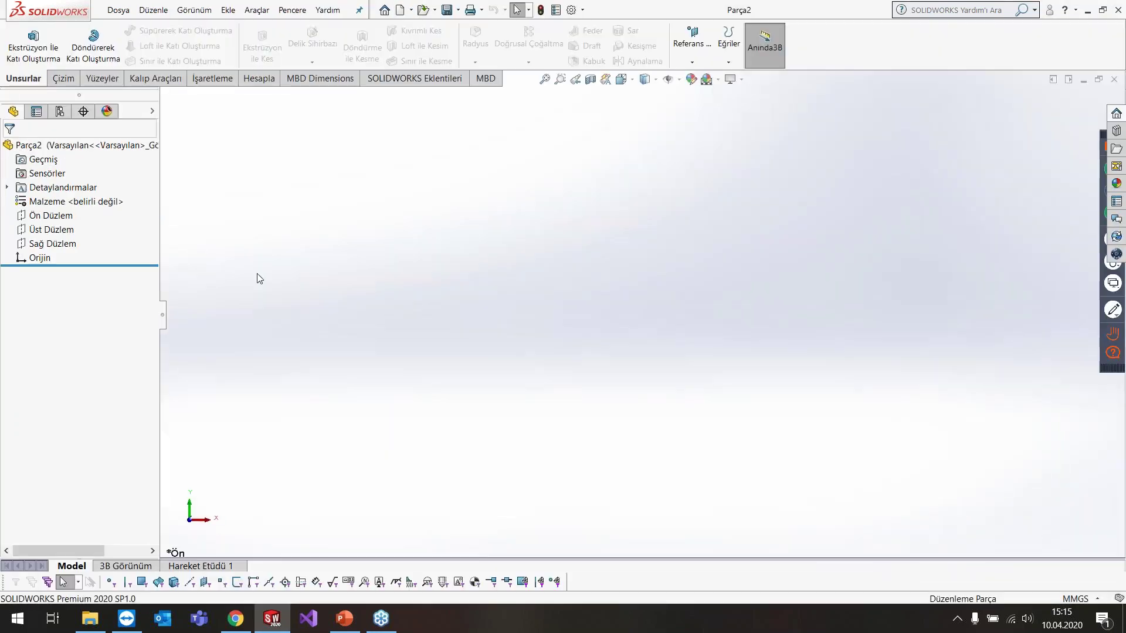
left_click(53, 216)
left_click(88, 201)
- Draw a stepped open line profile: down, right, down, right, up, right
left_click(116, 30)
left_click(492, 200)
left_click(491, 292)
left_click(571, 292)
left_click(571, 366)
left_click(687, 366)
left_click(686, 232)
left_click(788, 232)
right_click(856, 170)
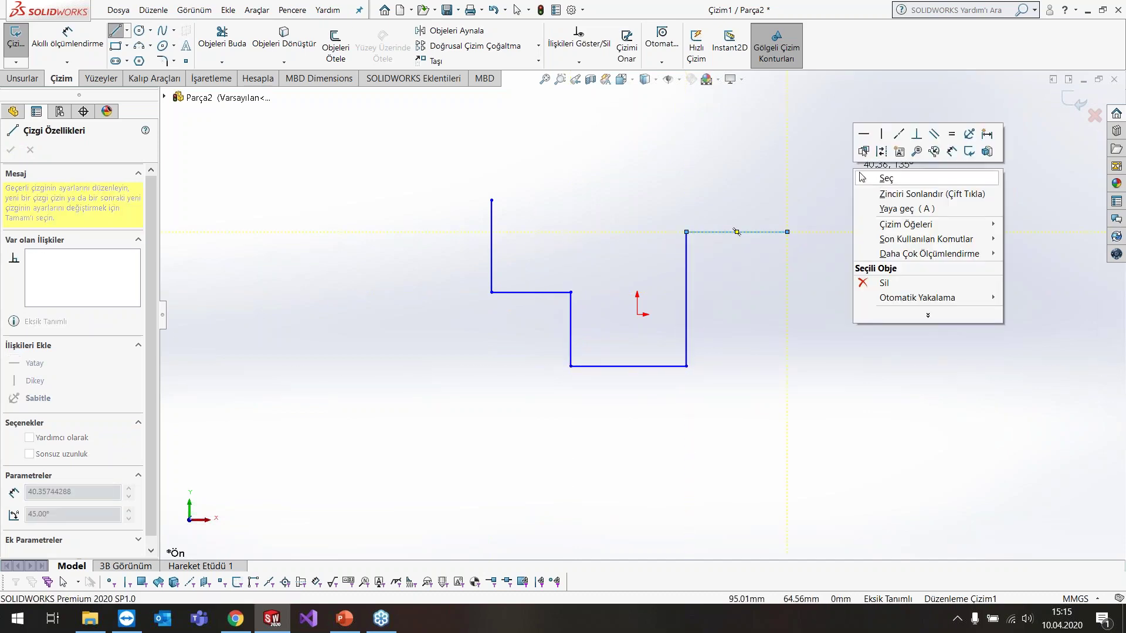
left_click(874, 177)
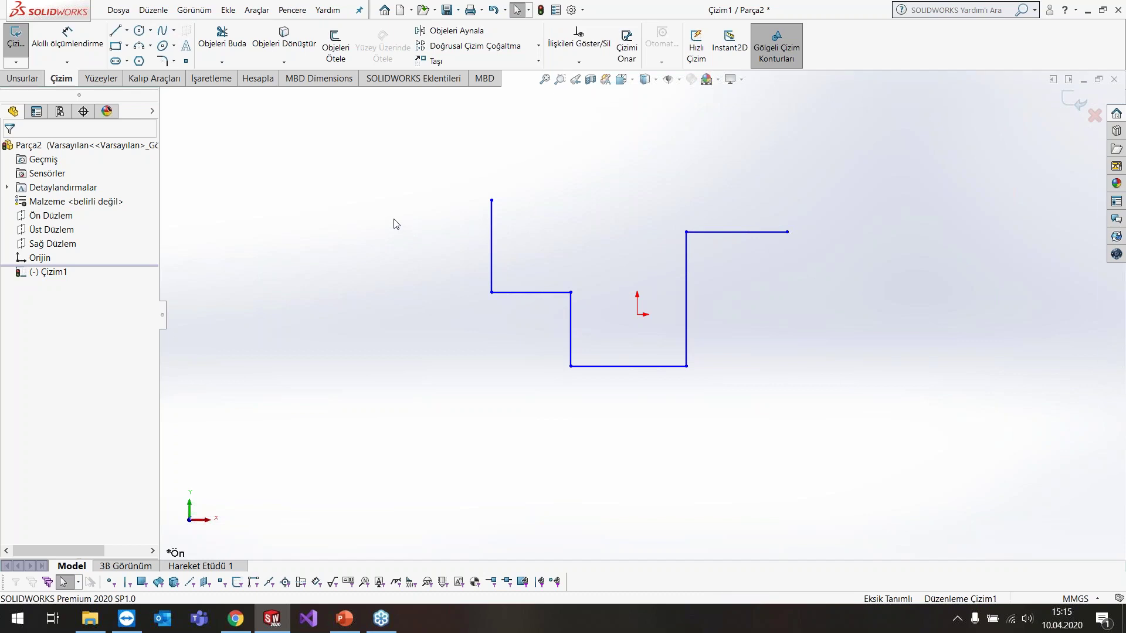
left_click_drag(393, 220, 616, 403)
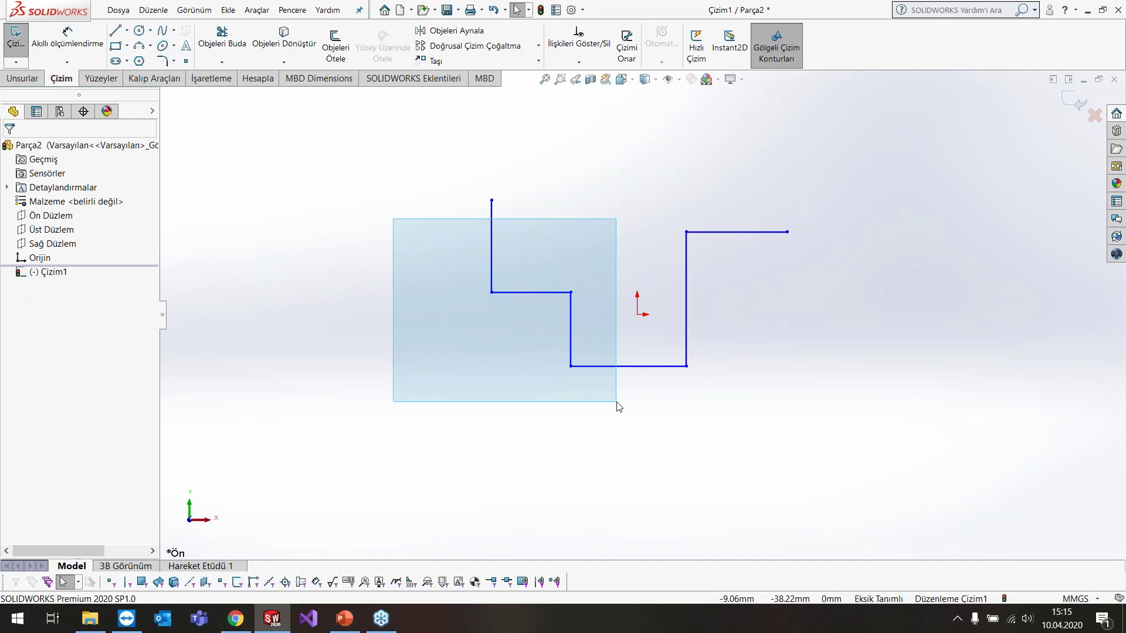
mouse_move(617, 403)
left_mouse_down()
mouse_move(615, 342)
mouse_move(623, 414)
left_mouse_up()
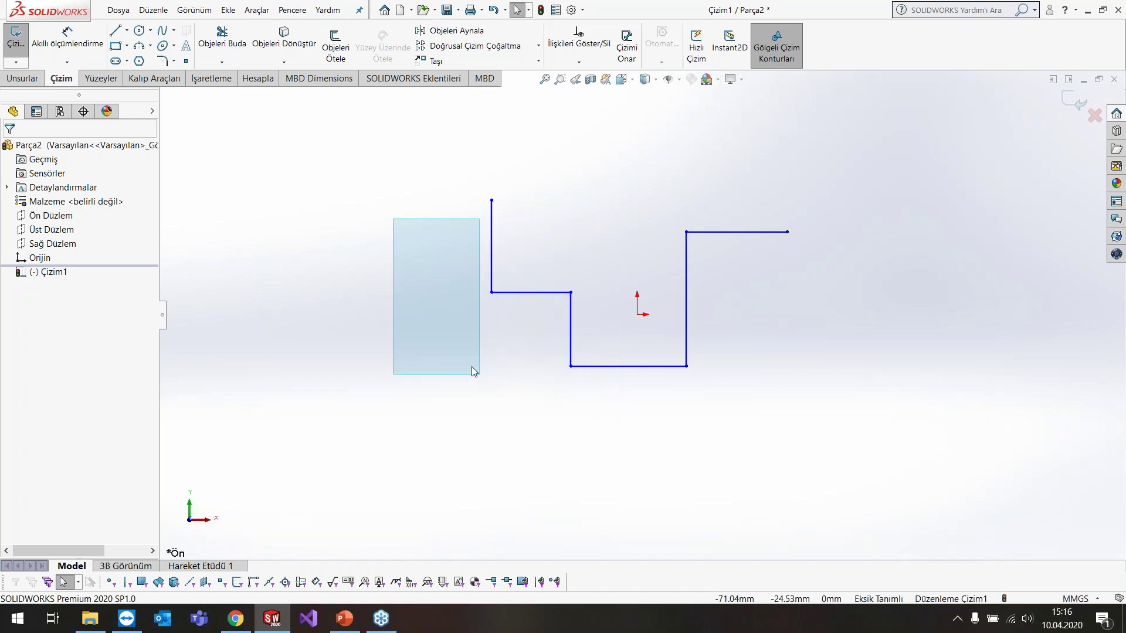
left_click_drag(623, 416, 445, 326)
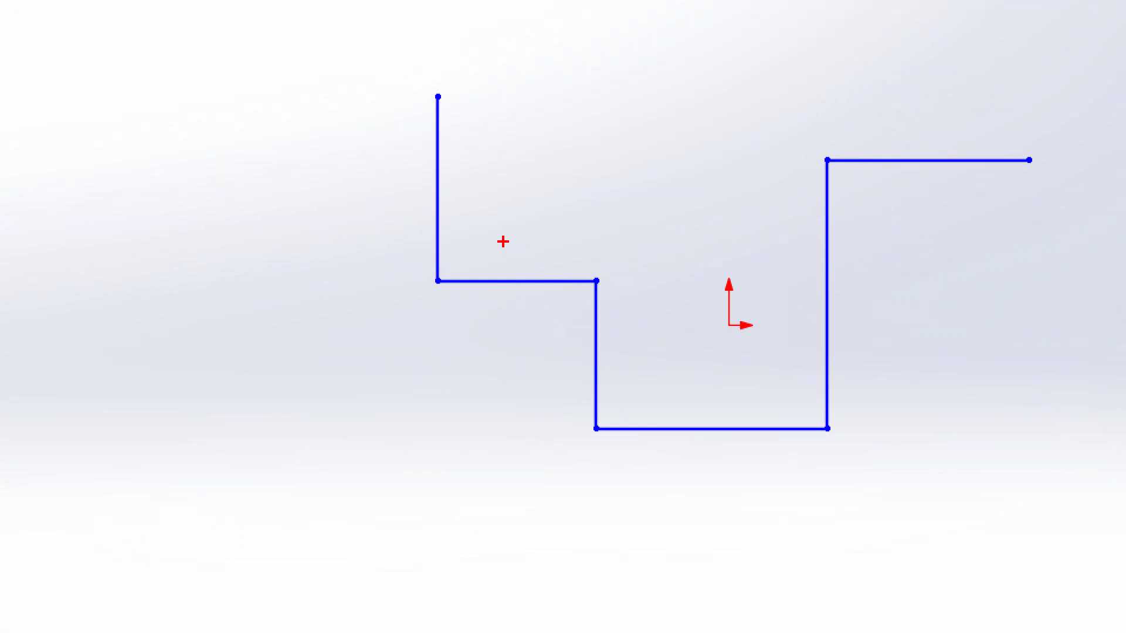
left_click_drag(504, 242, 532, 267)
left_click_drag(613, 337, 674, 389)
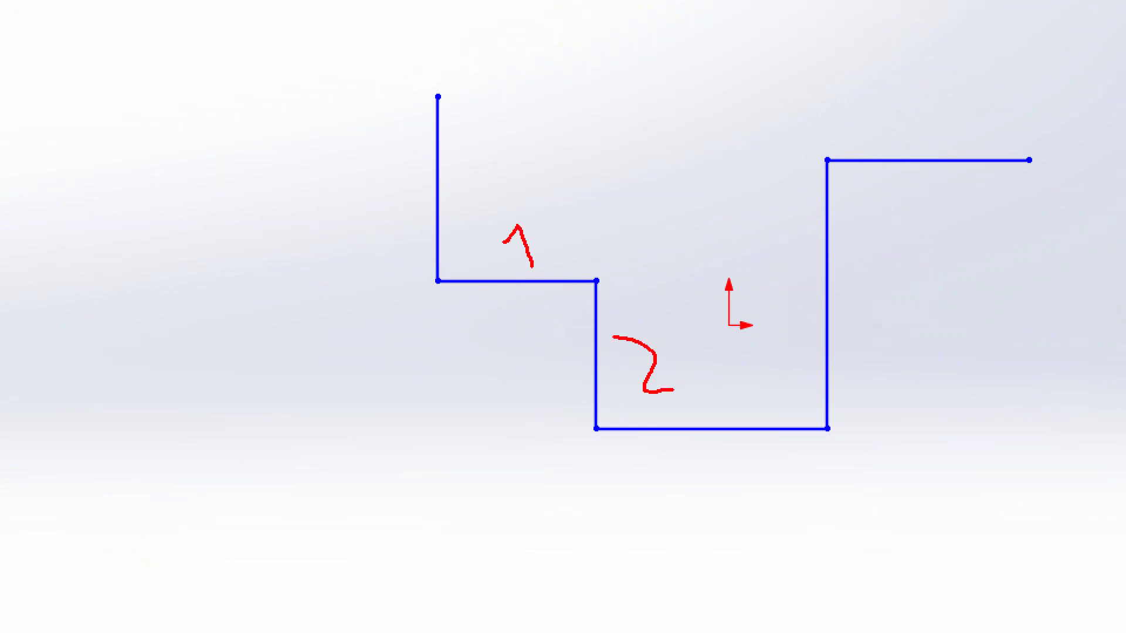
mouse_move(499, 280)
left_mouse_down()
mouse_move(606, 289)
mouse_move(597, 366)
left_mouse_up()
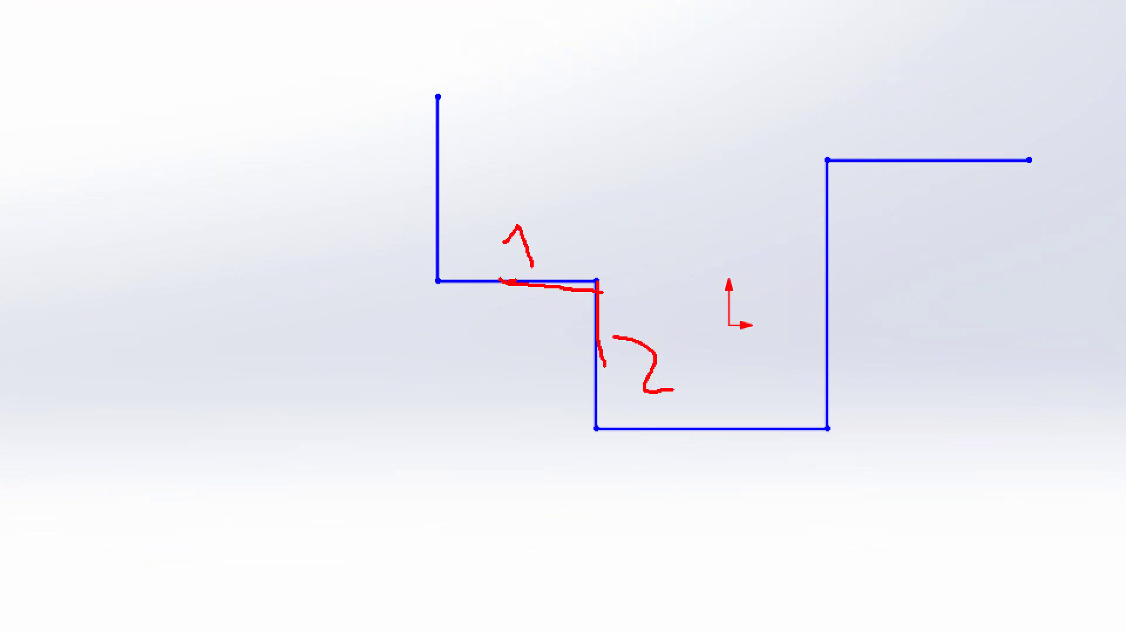
mouse_move(447, 233)
left_mouse_down()
mouse_move(604, 348)
mouse_move(621, 405)
left_mouse_up()
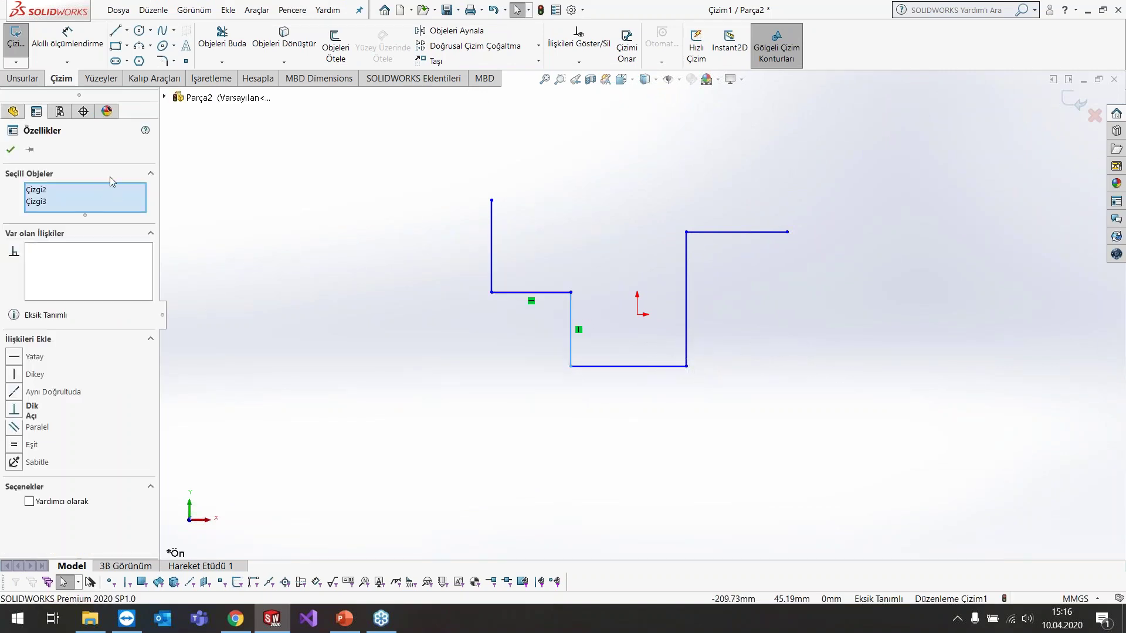
left_click(611, 237)
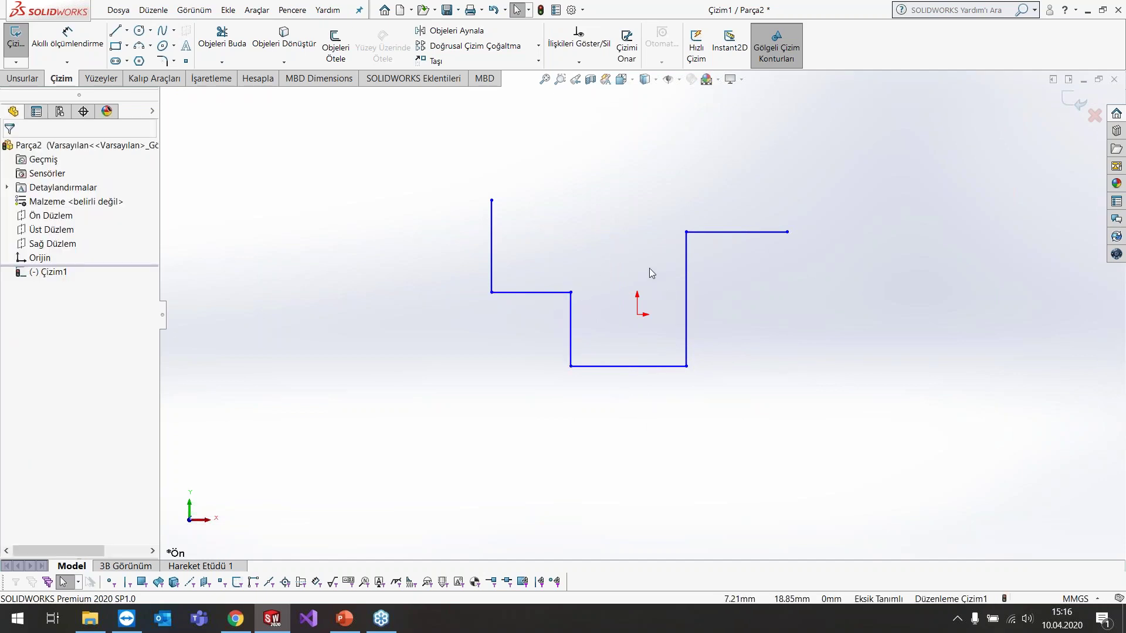
left_click_drag(644, 260, 461, 419)
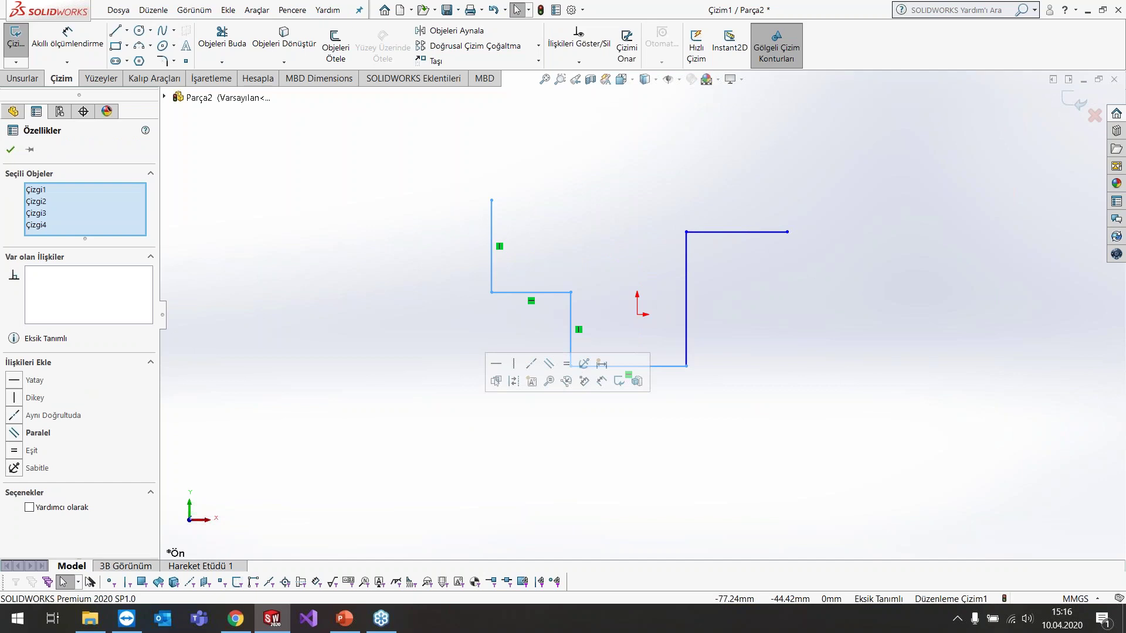
left_click(544, 448)
left_click_drag(421, 248, 622, 403)
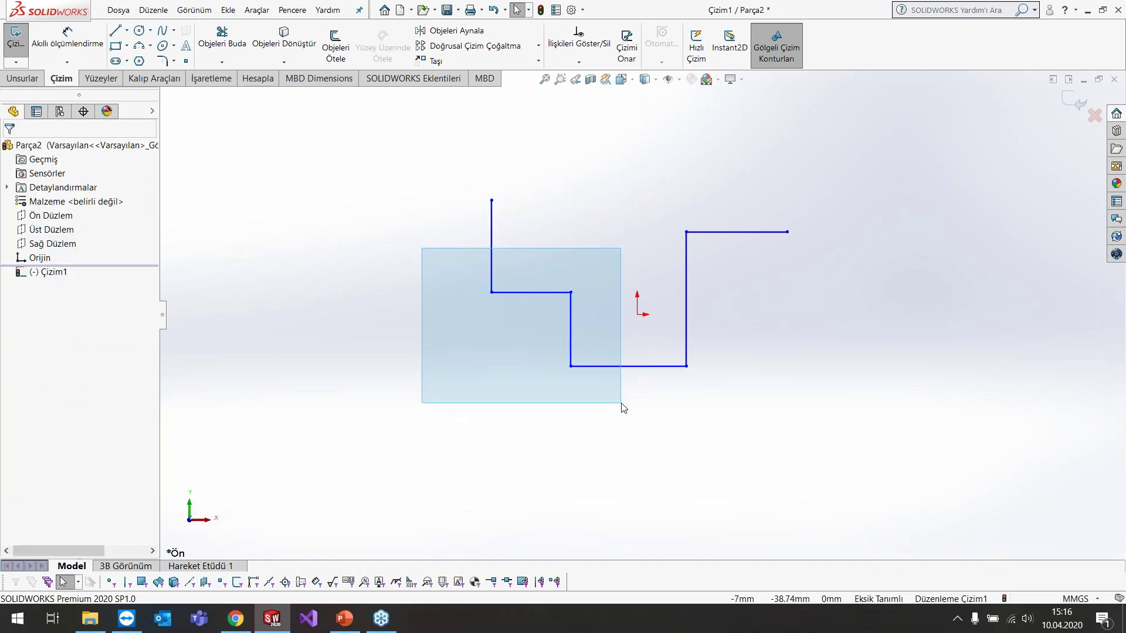
mouse_move(626, 254)
left_mouse_down()
mouse_move(534, 367)
mouse_move(444, 411)
left_mouse_up()
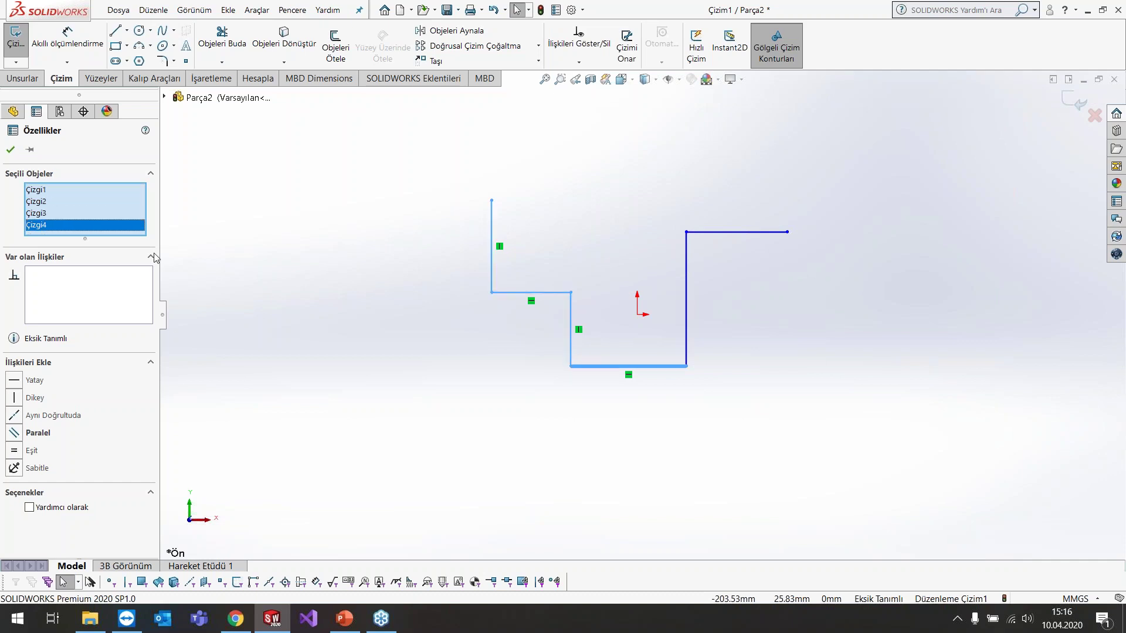
left_click(368, 293)
left_click_drag(435, 244, 442, 314)
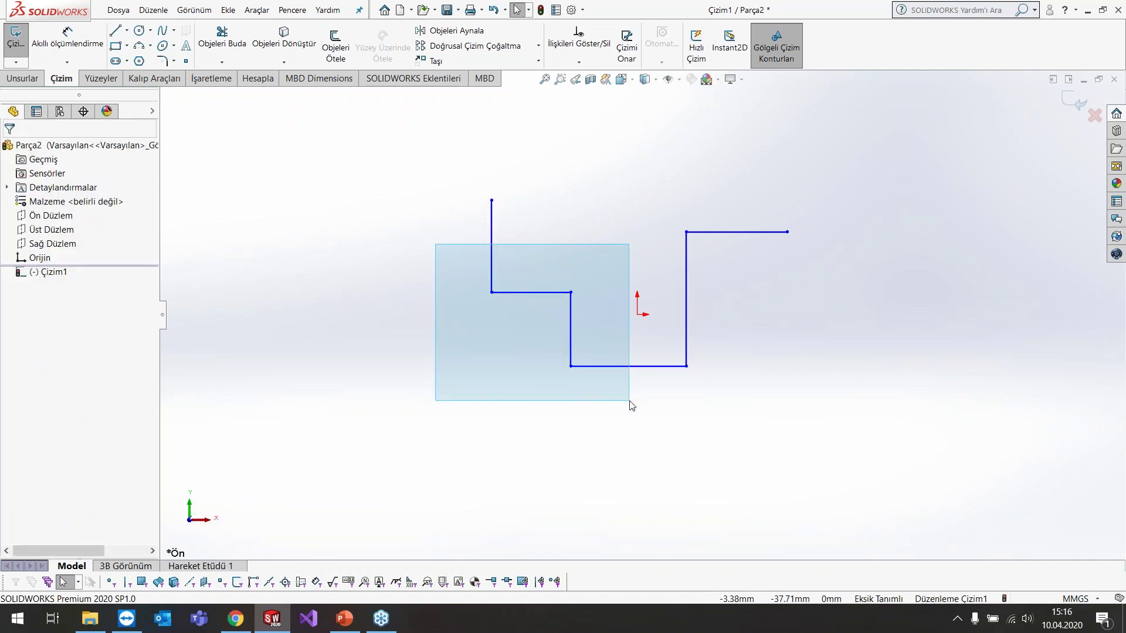
left_click_drag(413, 245, 635, 403)
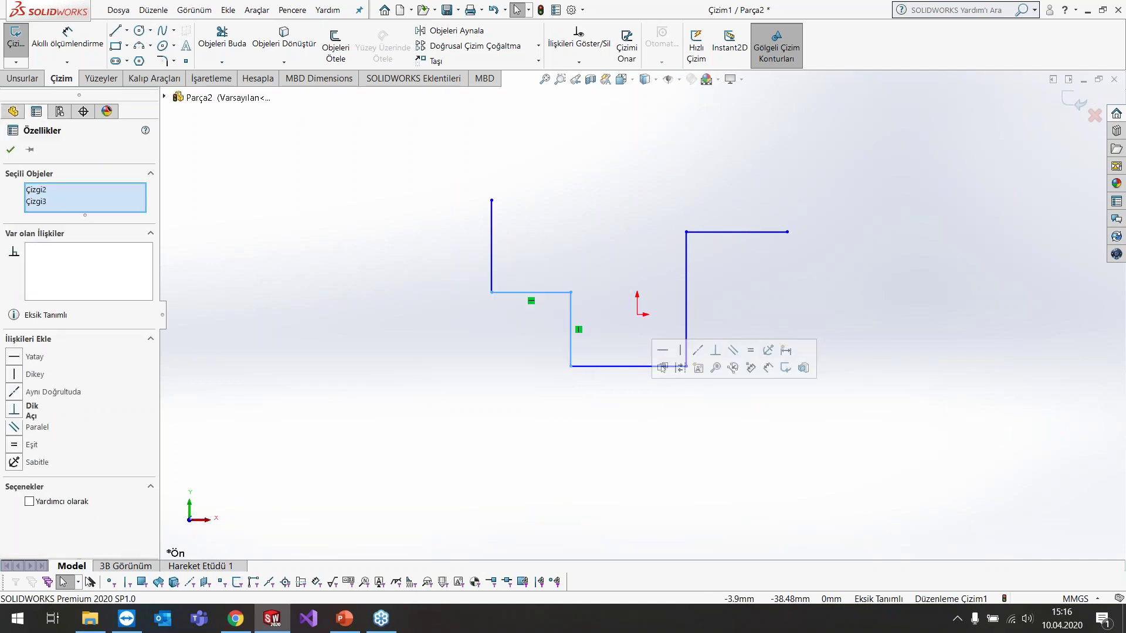
left_click_drag(438, 239, 623, 414)
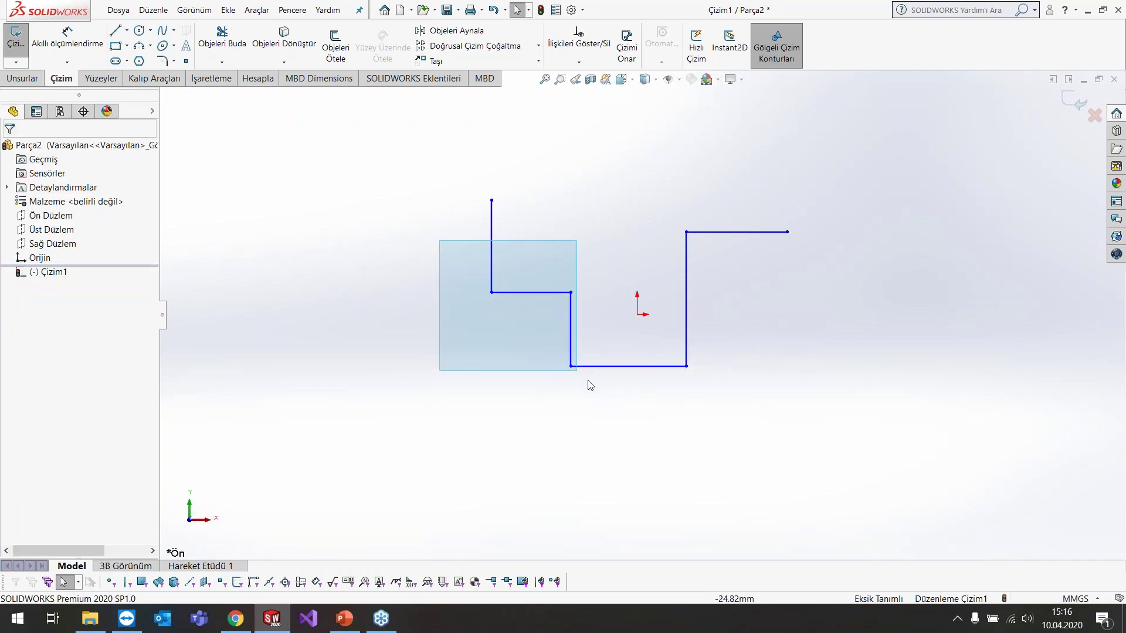
left_click(615, 409)
left_click_drag(637, 403, 584, 395)
left_click_drag(634, 248, 448, 403)
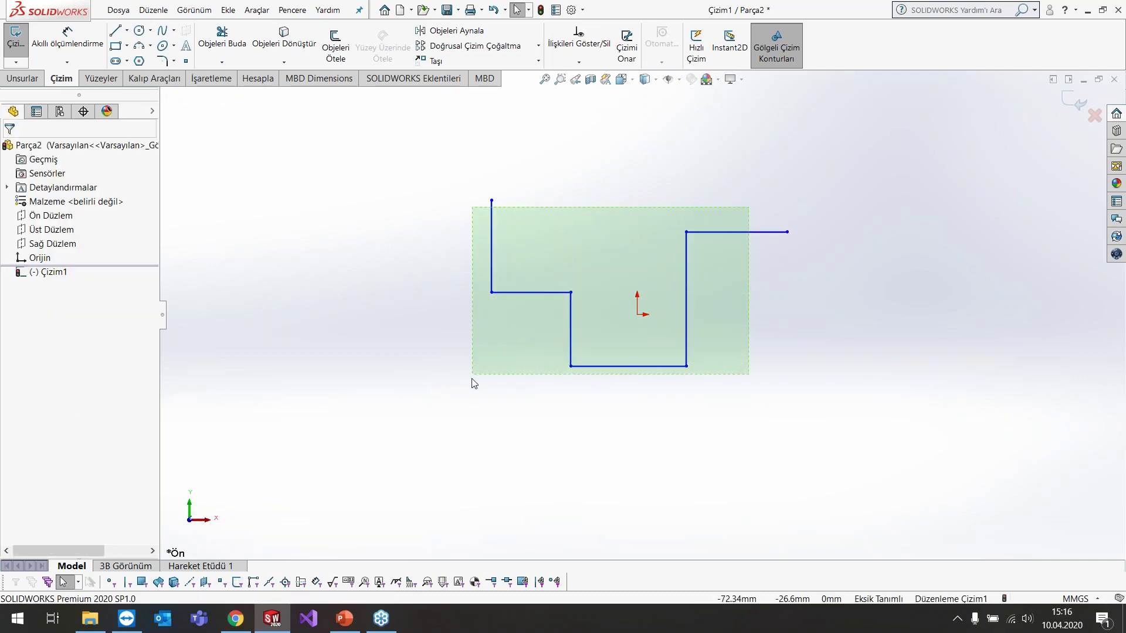
left_click_drag(638, 339, 456, 401)
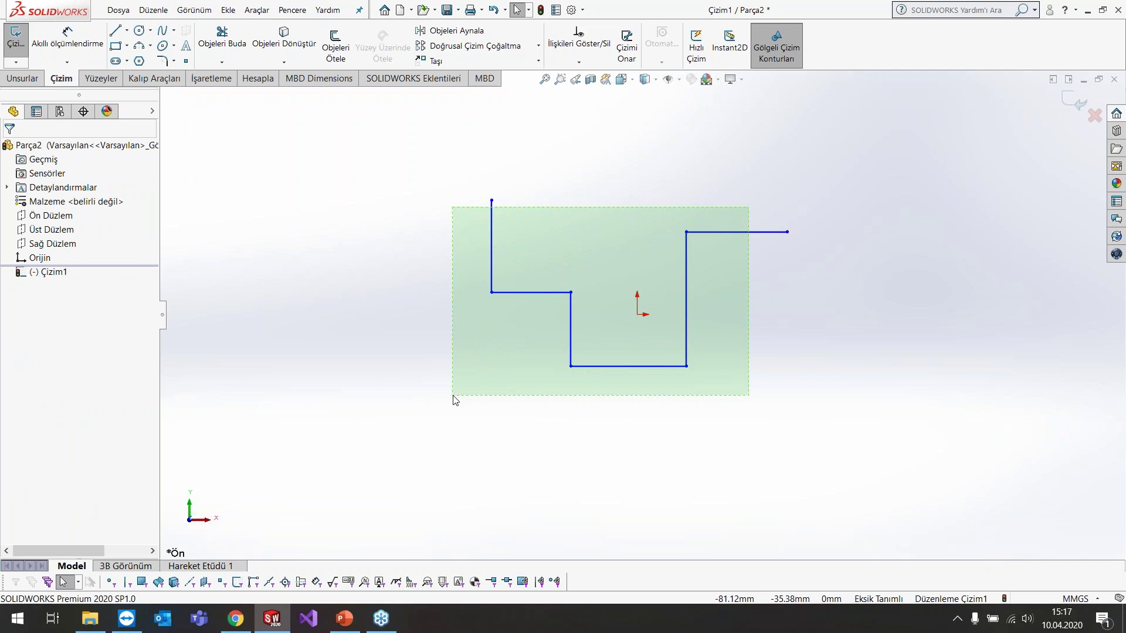
left_click_drag(454, 399, 454, 399)
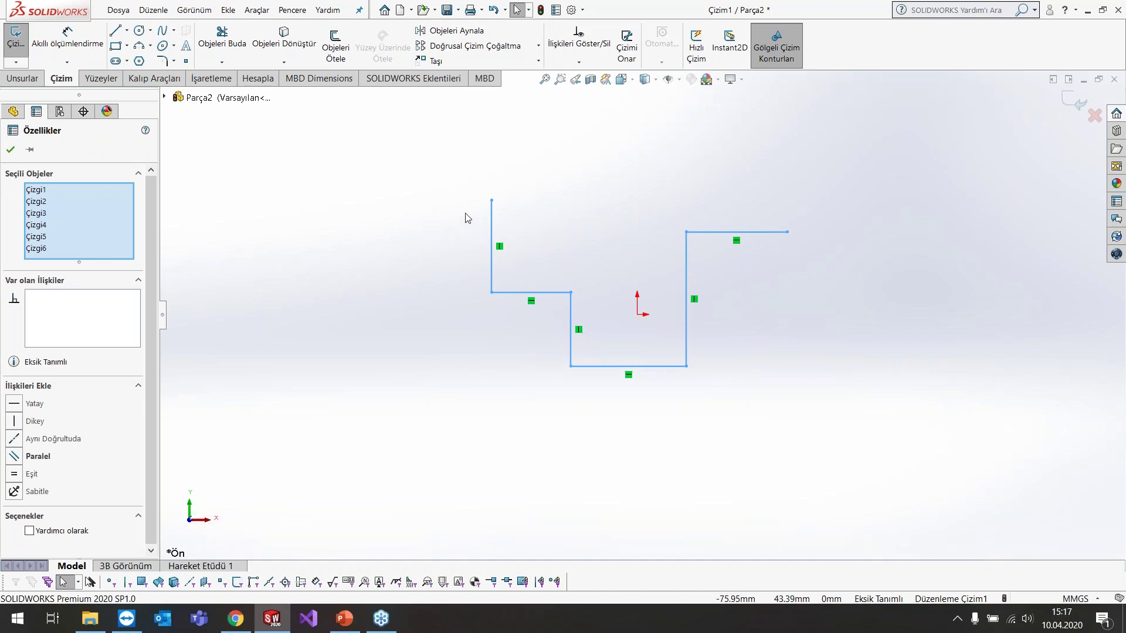
left_click_drag(466, 210, 758, 393)
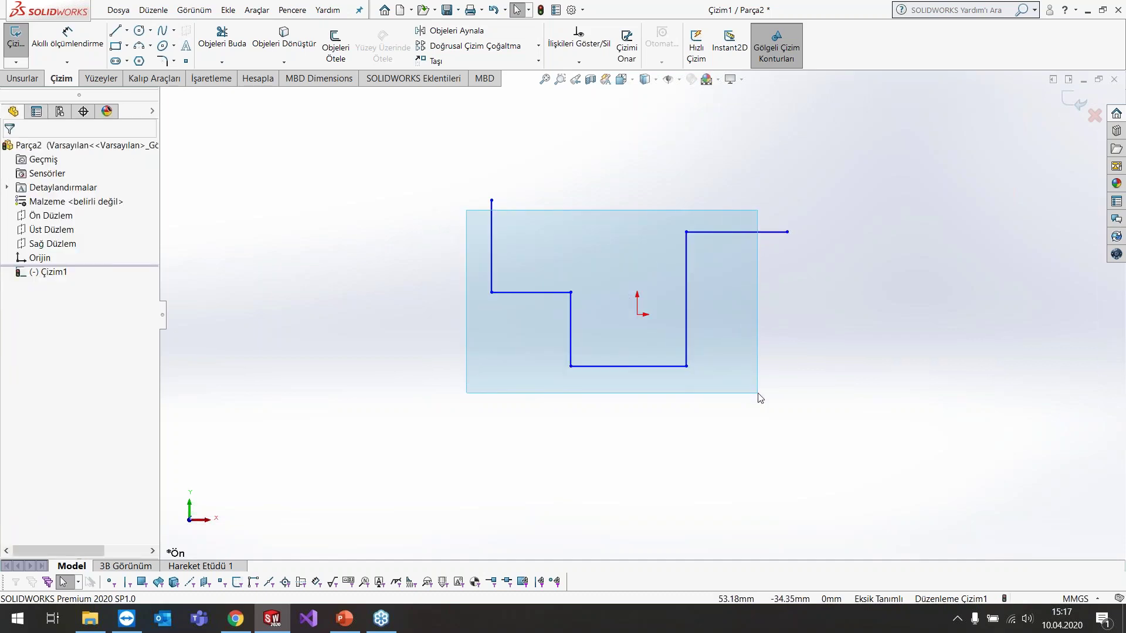
left_click_drag(760, 398, 760, 399)
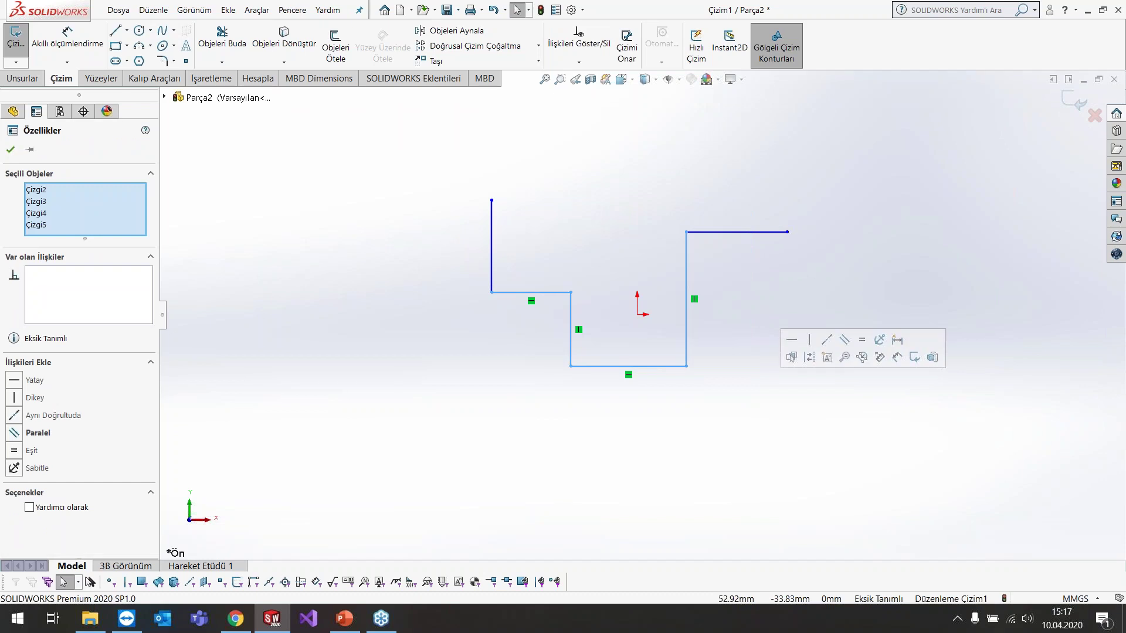
left_click(857, 210)
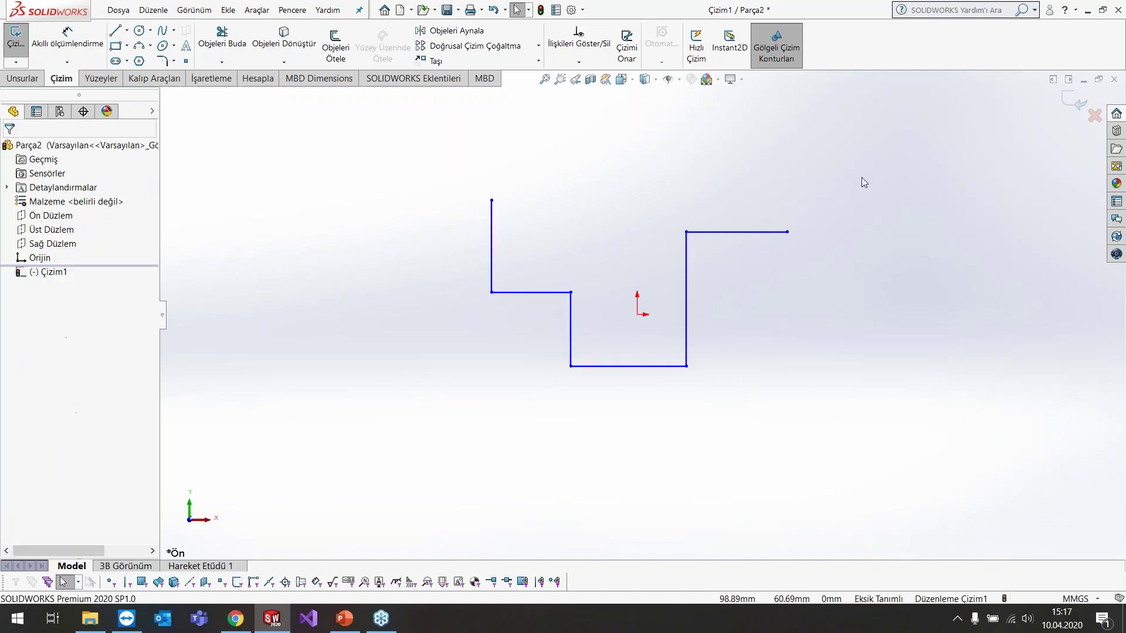
- Discard the stepped sketch and close Parça2 without saving (Kaydetme)
left_click(1093, 116)
left_click(616, 323)
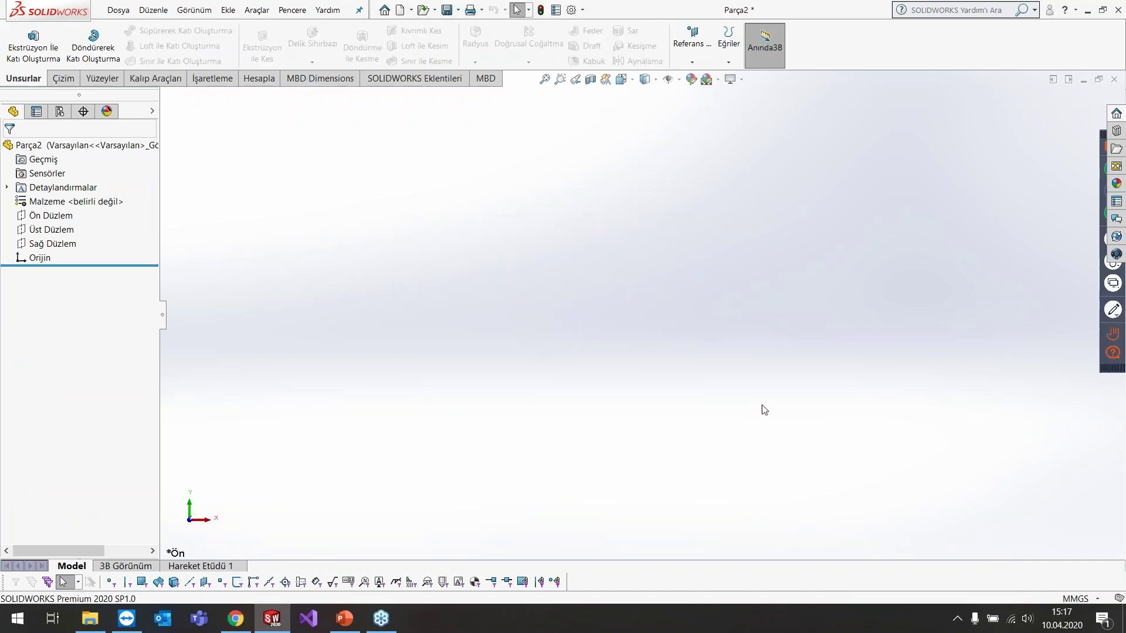
left_click(1114, 80)
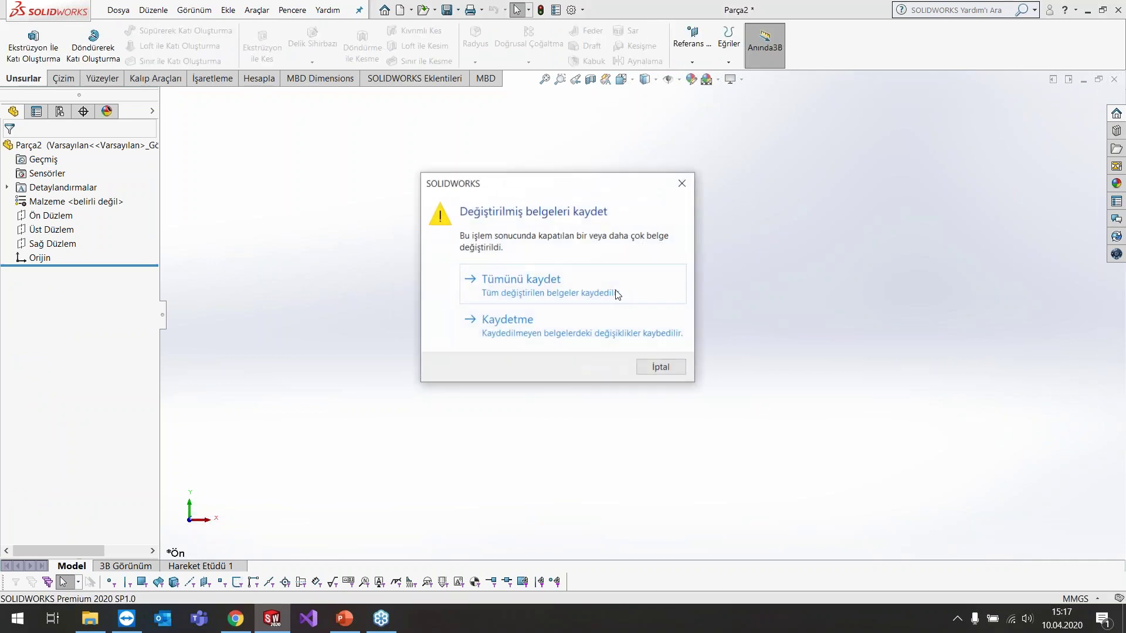
left_click(587, 320)
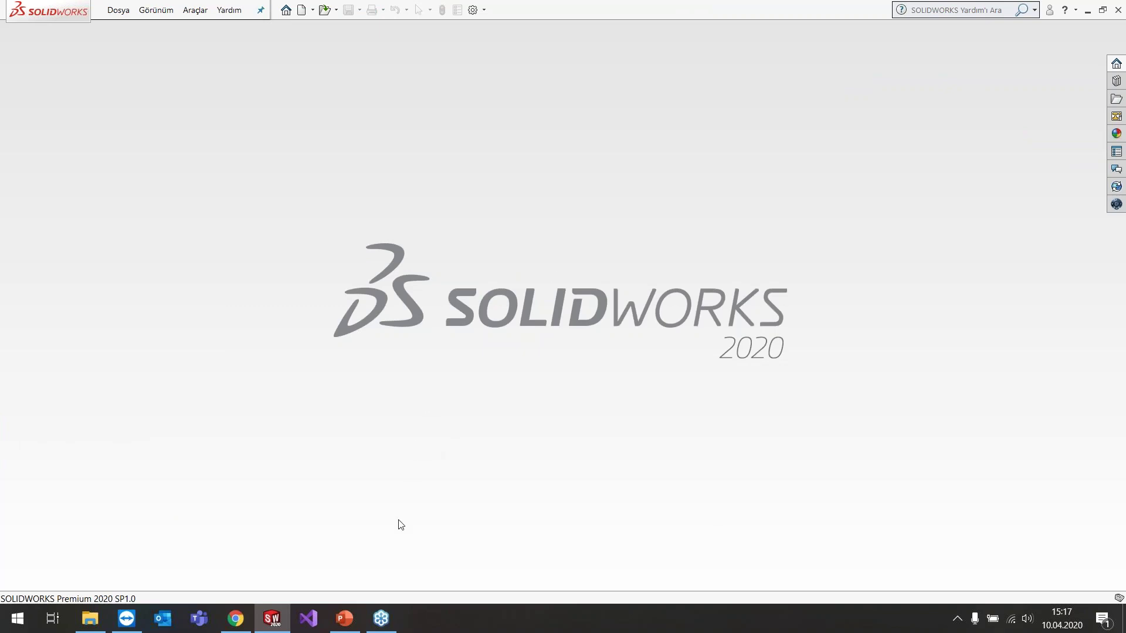
- Go to PowerPoint slide 6 on the flat tree view shortcut, then return to SOLIDWORKS
left_click(345, 619)
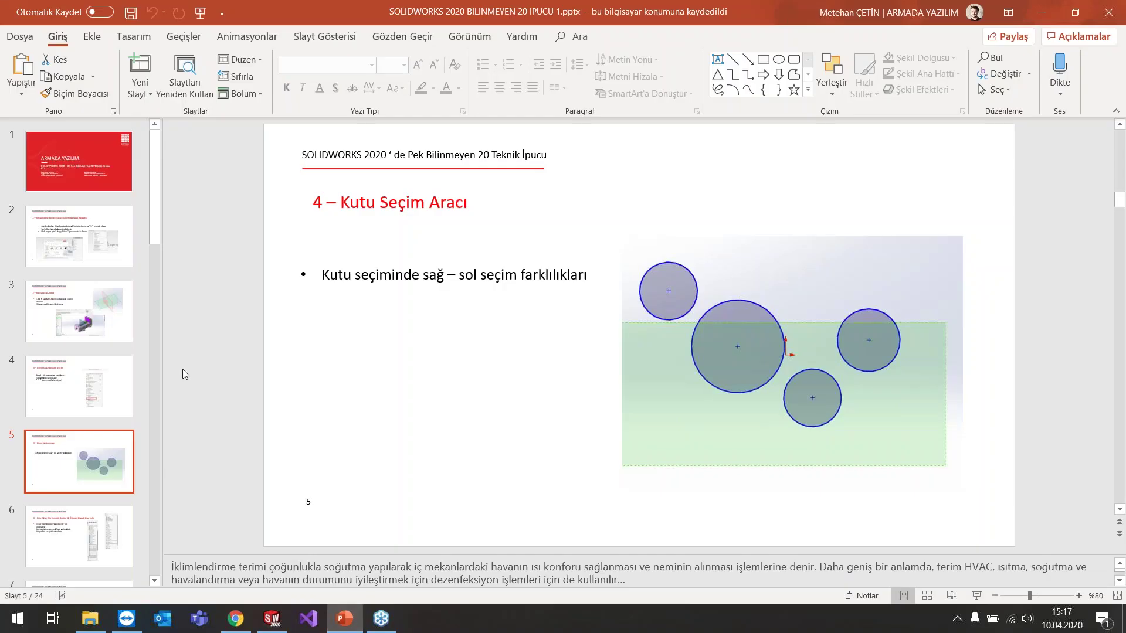
scroll(149, 279, "down", 5)
left_click(110, 231)
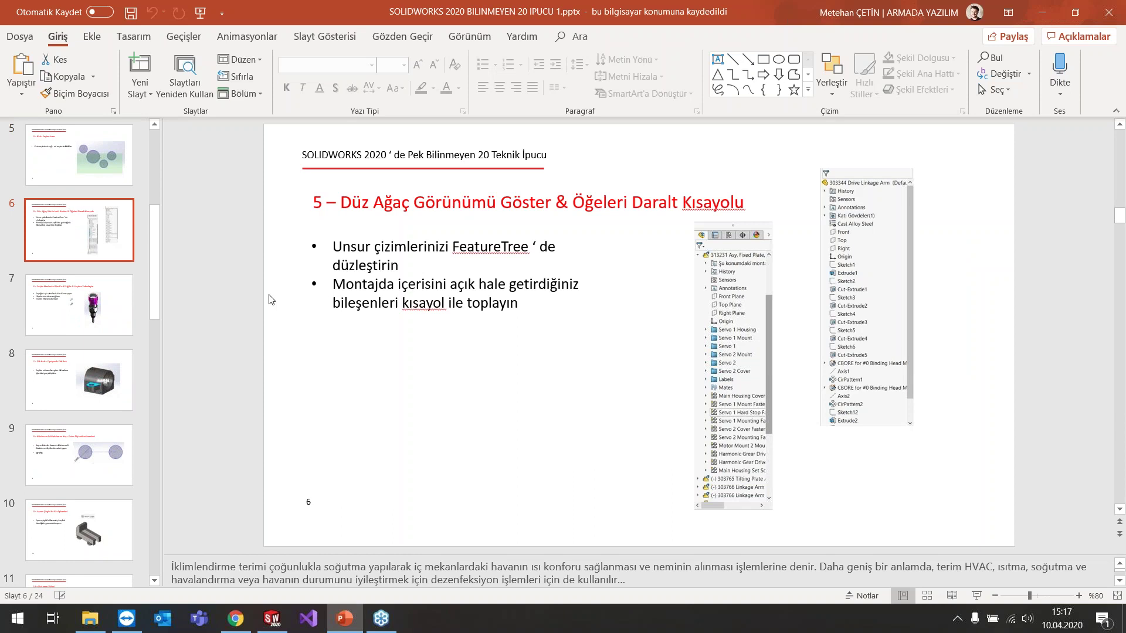
left_click(272, 618)
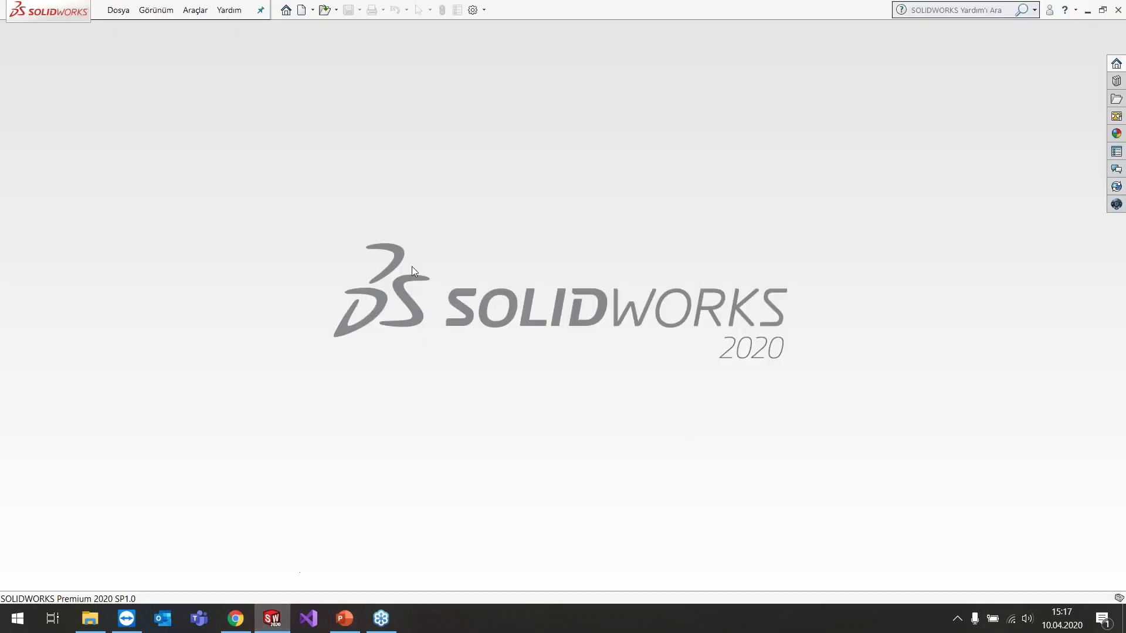
- Open the 313231 Asy, Fixed Plate, Tilt-A-Jet assembly from the En son recent list
left_click(336, 10)
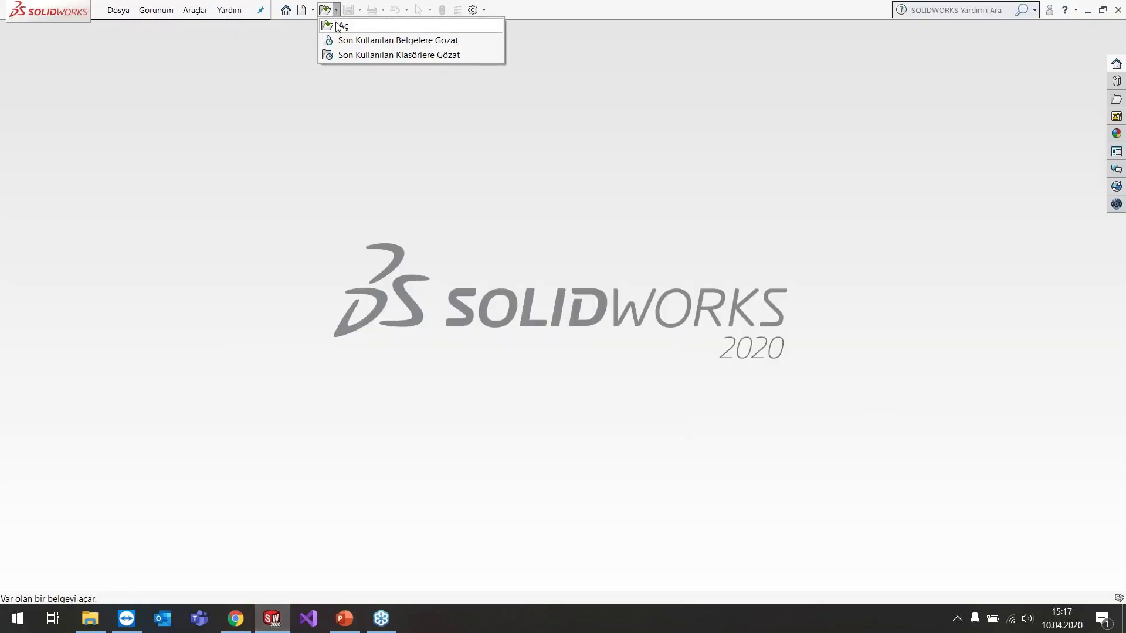
left_click(255, 119)
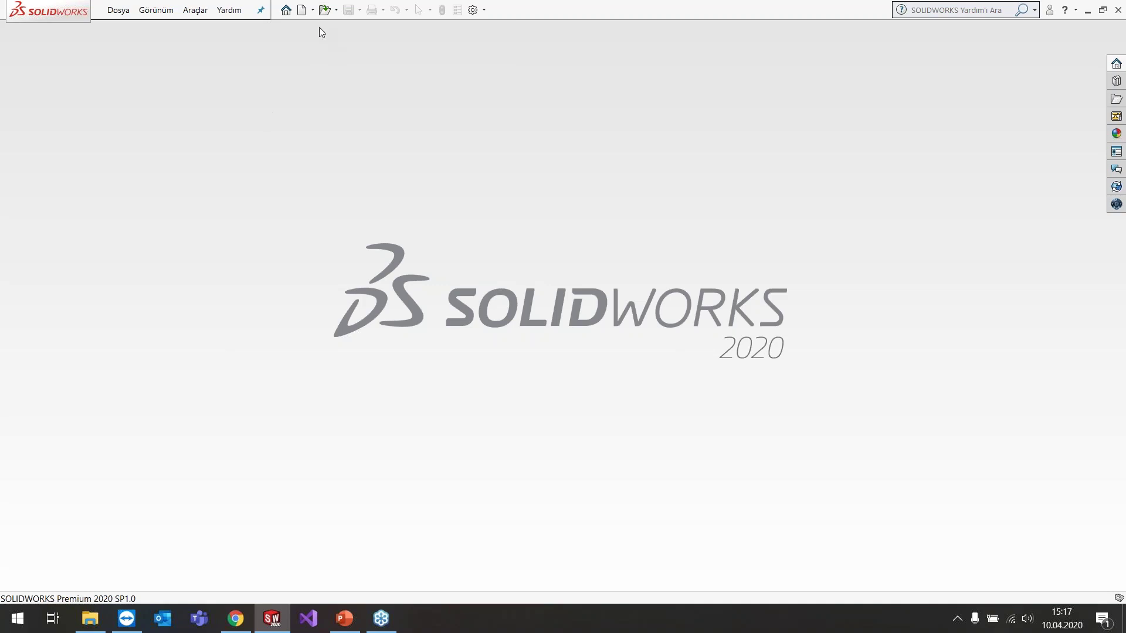
left_click(338, 10)
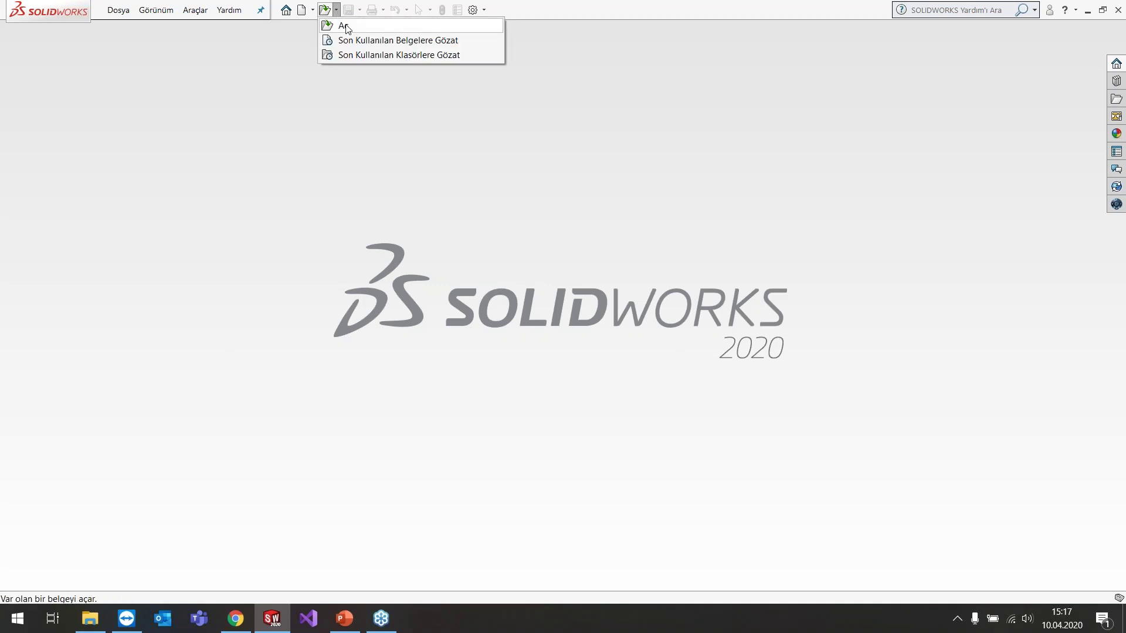
left_click(347, 26)
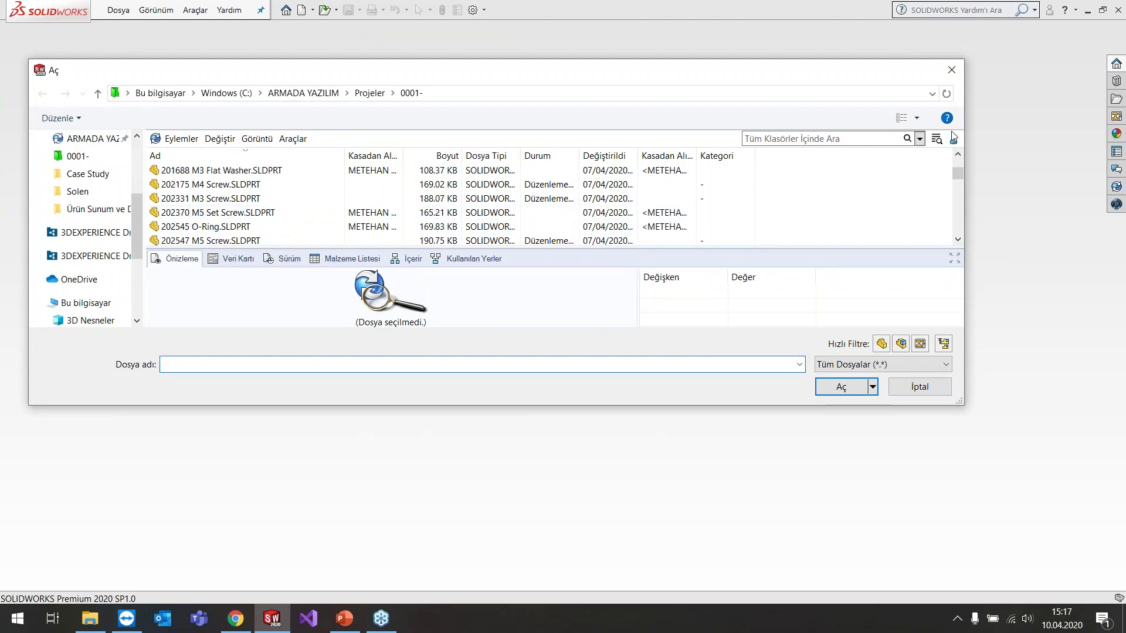
left_click(952, 70)
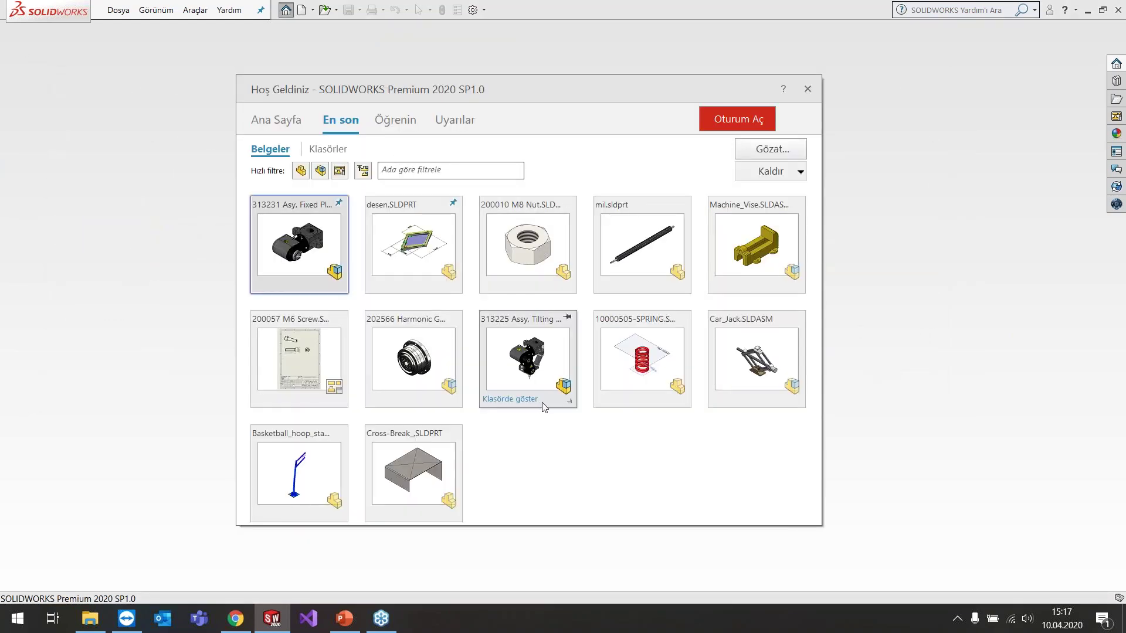
left_click(302, 258)
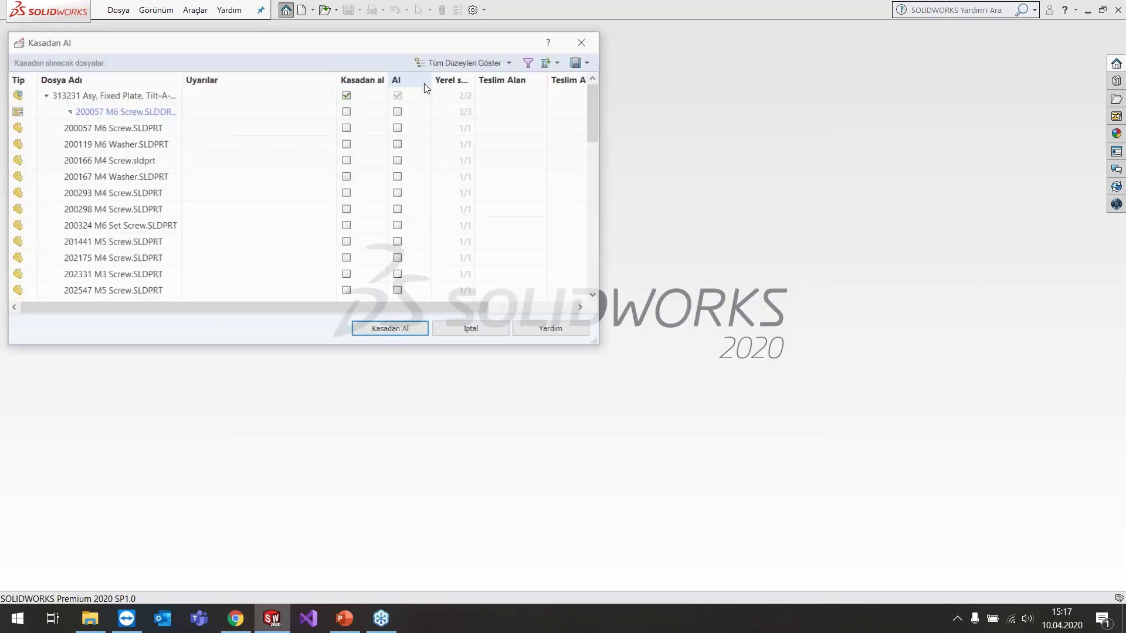
left_click(492, 330)
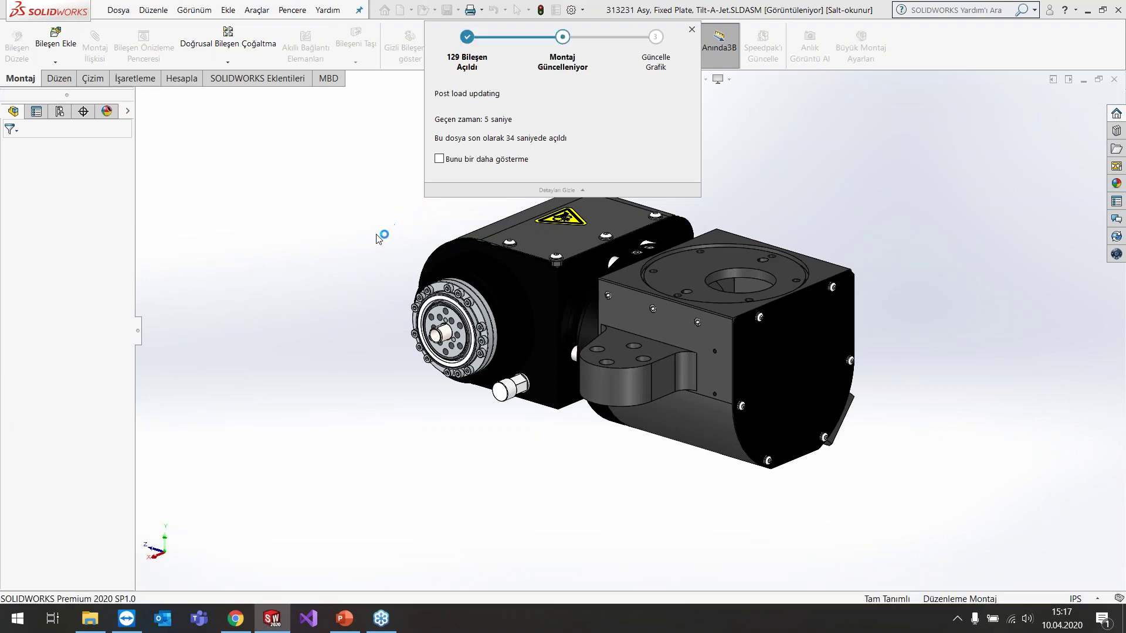
left_click(610, 217)
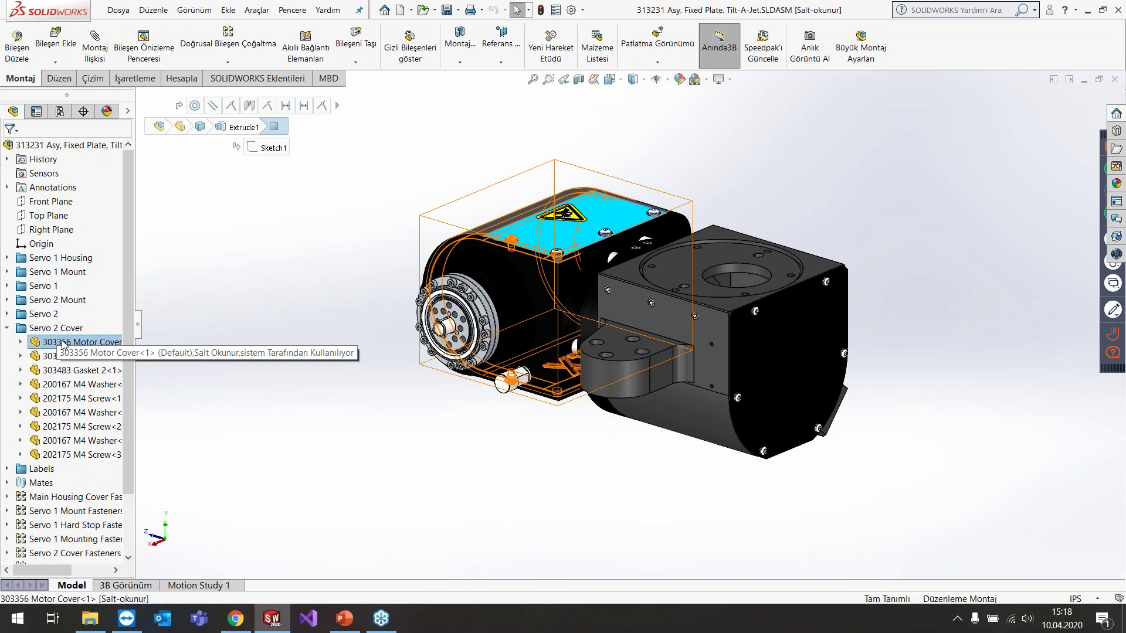
- Open the Motor Cover component as its own part and orbit it
right_click(47, 342)
left_click(72, 210)
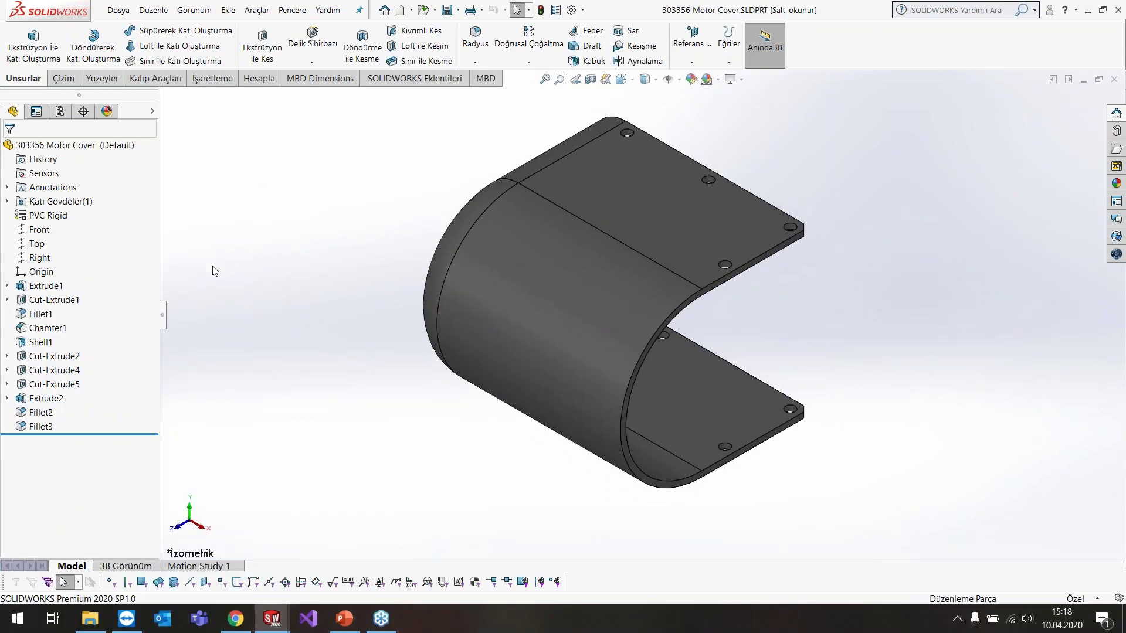
middle_click_drag(372, 332, 392, 432)
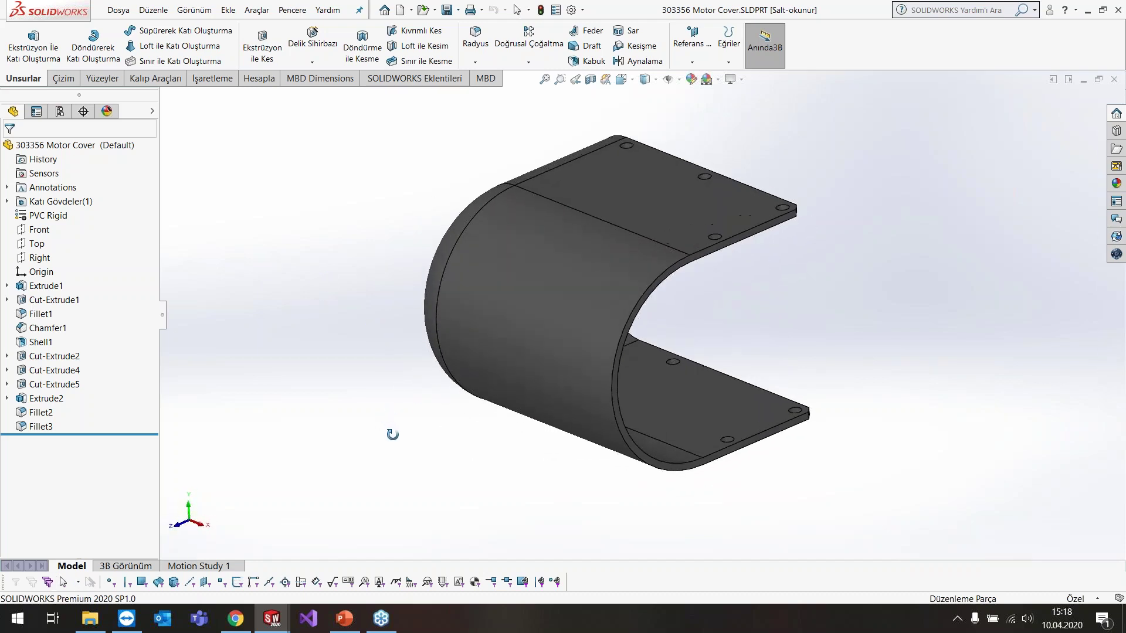
middle_click_drag(289, 301, 481, 305)
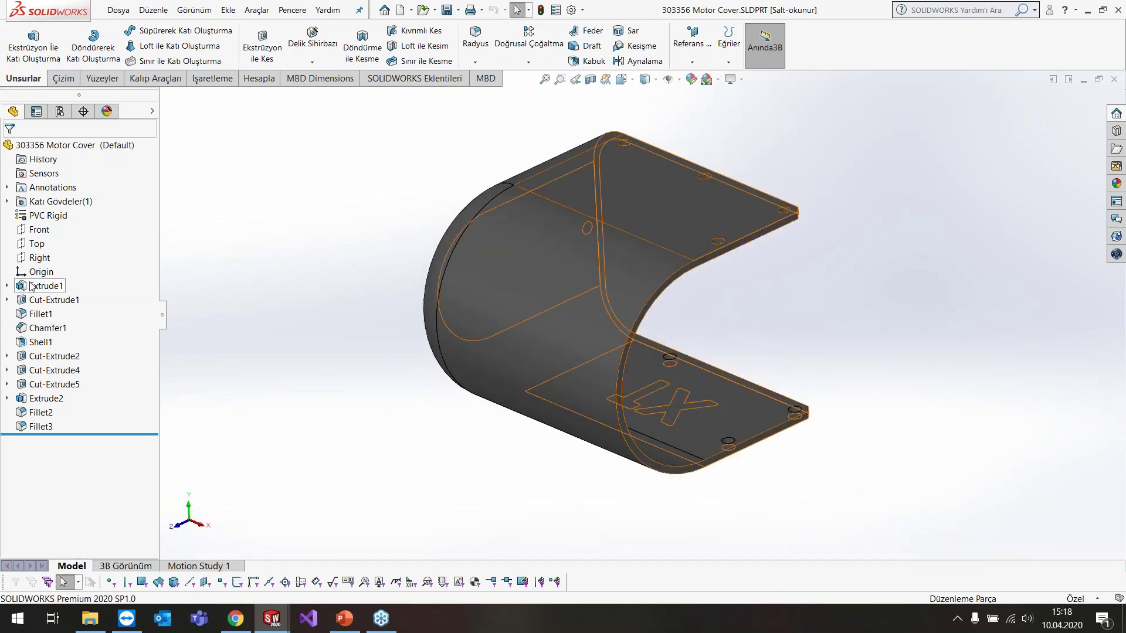
- Expand Extrude1 and Cut-Extrude2 to show Sketch1, Sketch2 and Sketch3 with dimensions
left_click(6, 285)
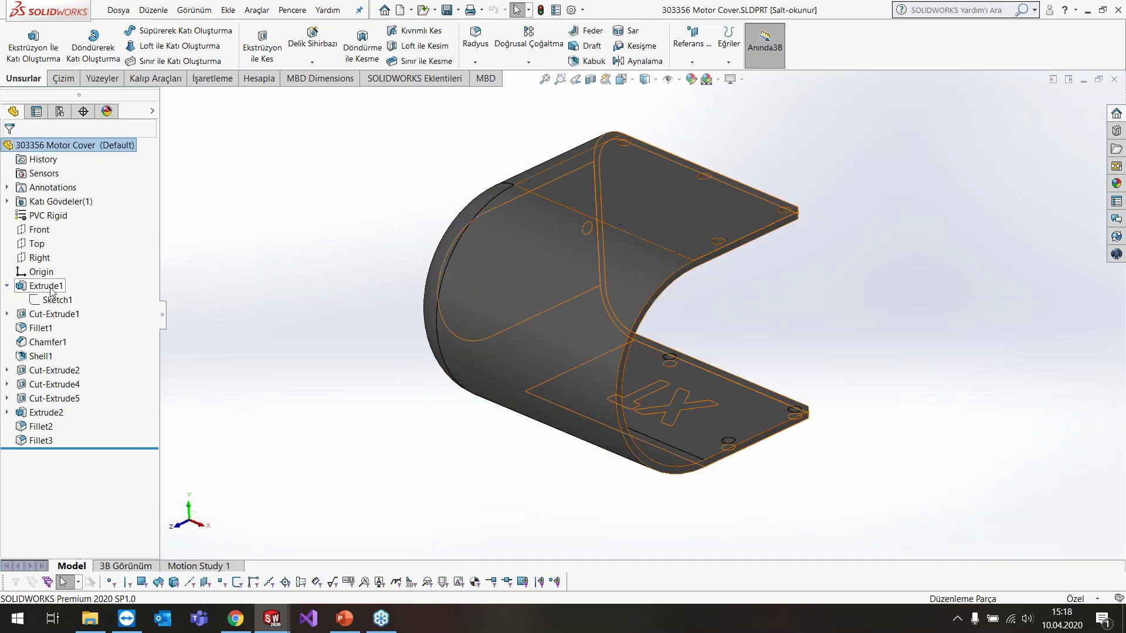
left_click(57, 300)
left_click(6, 314)
left_click(57, 328)
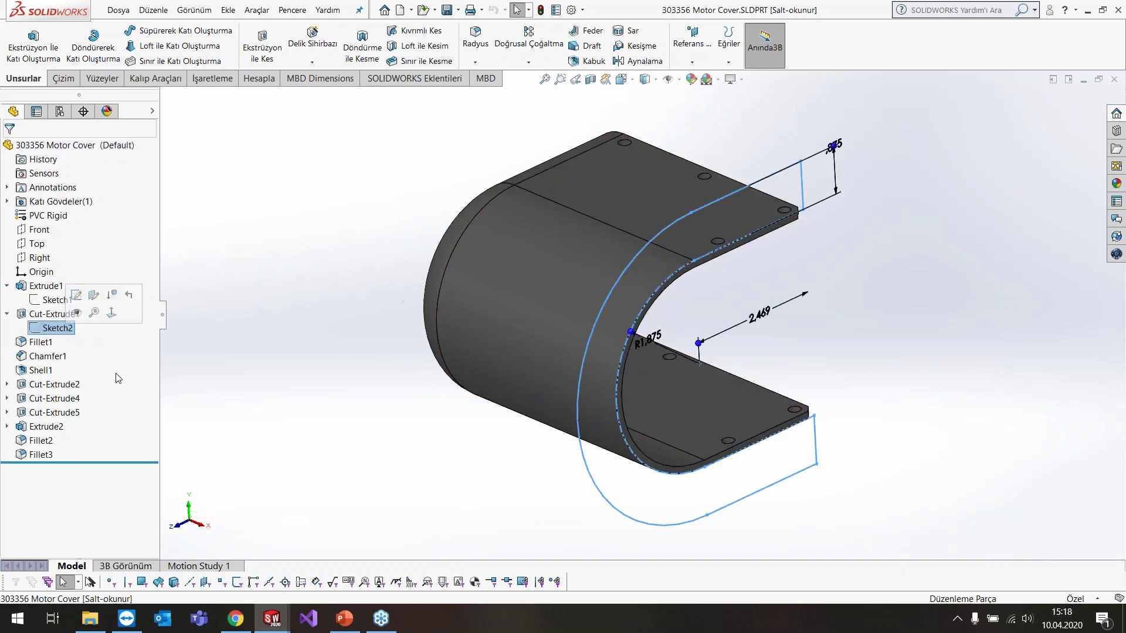
left_click(6, 384)
left_click(57, 399)
left_click(143, 276)
- Collapse all feature tree items, then bring up the Motor Cover part's tree options
right_click(143, 276)
left_click(176, 283)
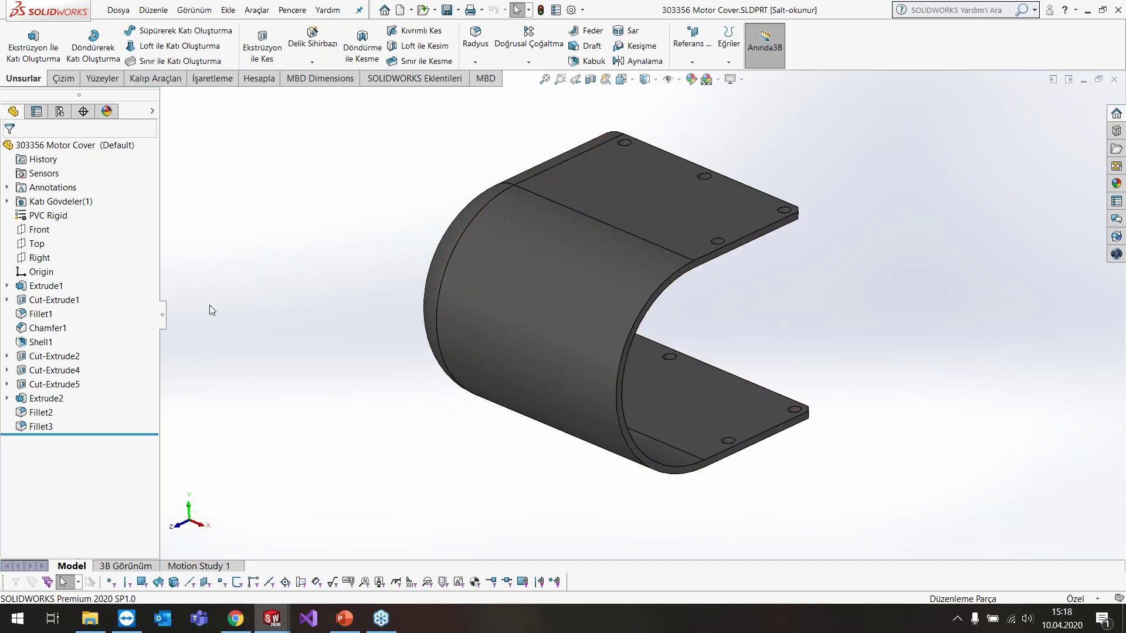
left_click(40, 286)
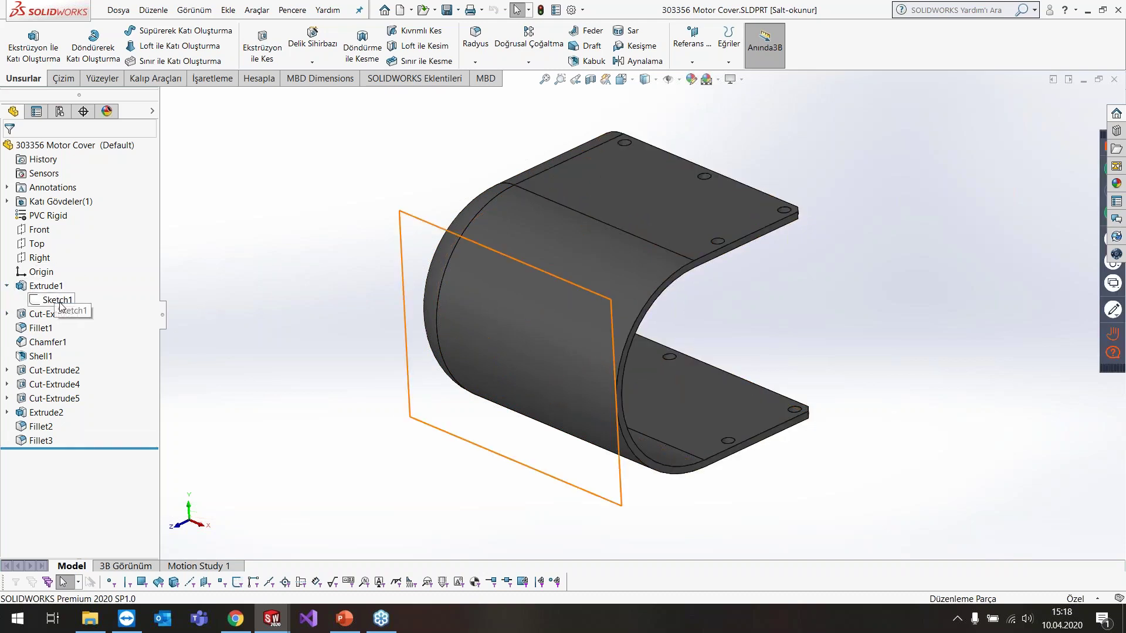
key("Escape")
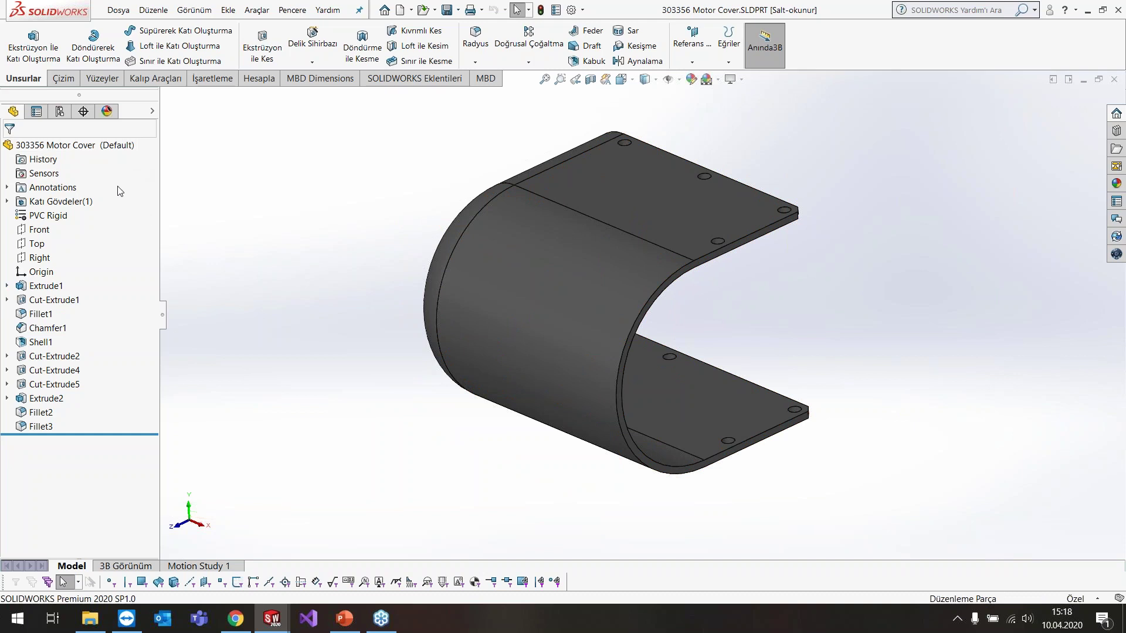
right_click(89, 150)
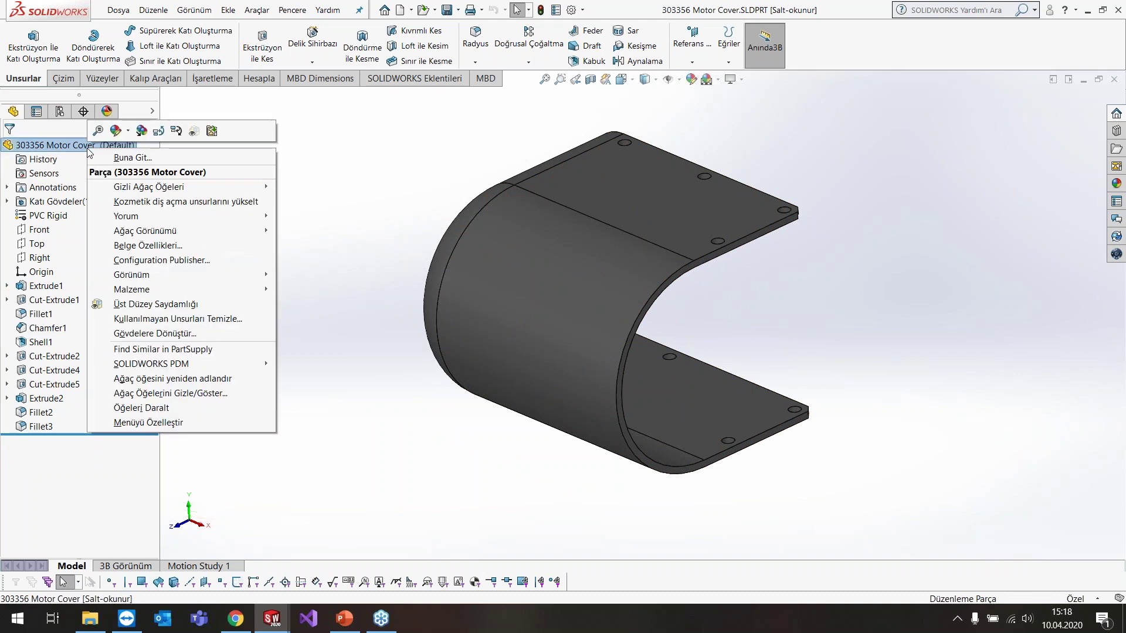
mouse_move(145, 231)
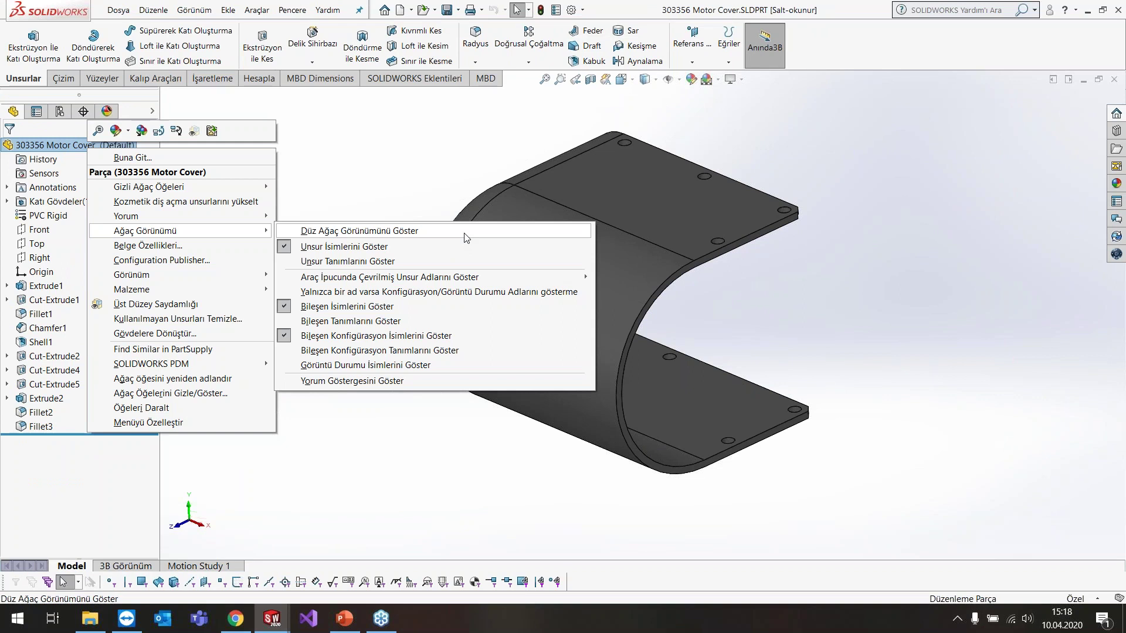
- Show the Motor Cover tree as a flat list, dismiss the PDM warning, and select its features
left_click(466, 234)
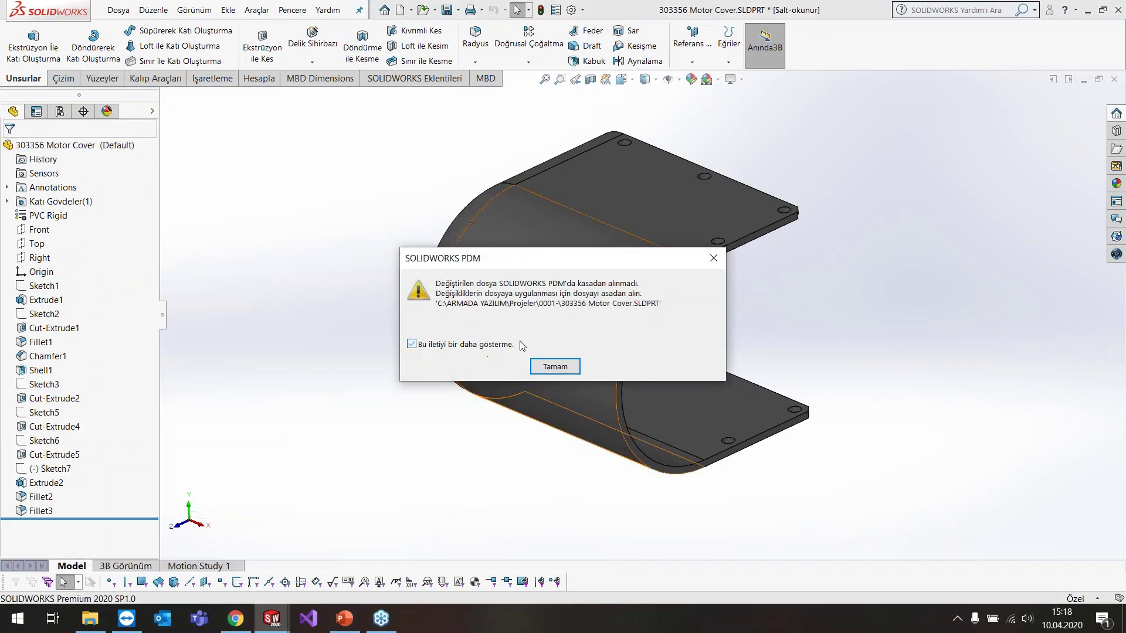
left_click(555, 367)
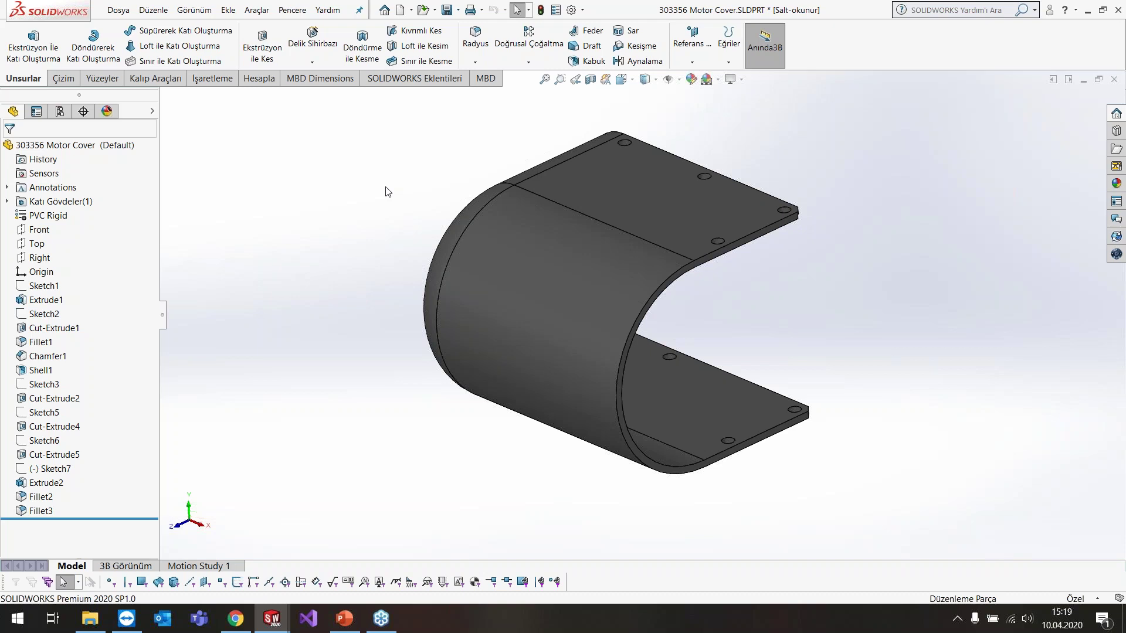
left_click(44, 300)
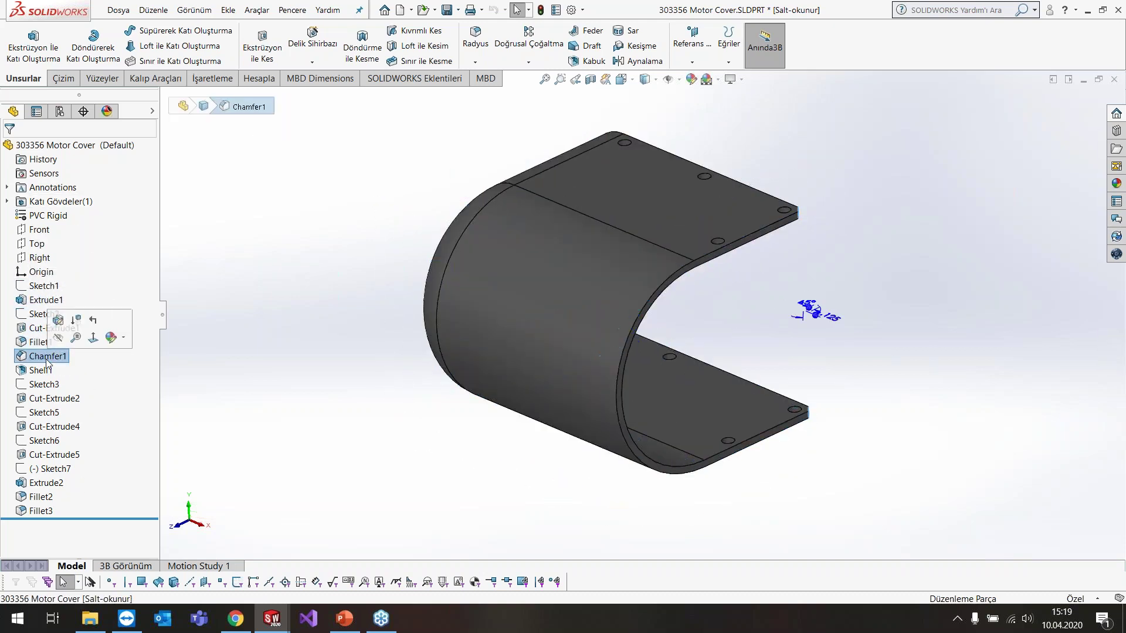
left_click(59, 384)
key("Escape")
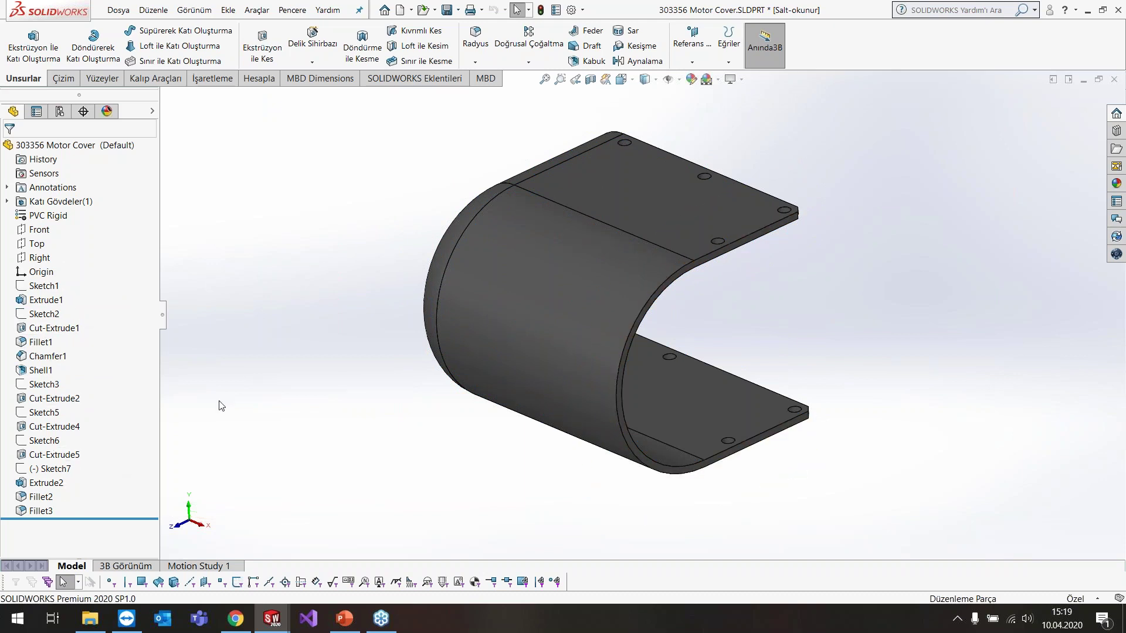
- Preview an extrusion using Sketch2 picked from the flat tree, then cancel it
left_click(33, 47)
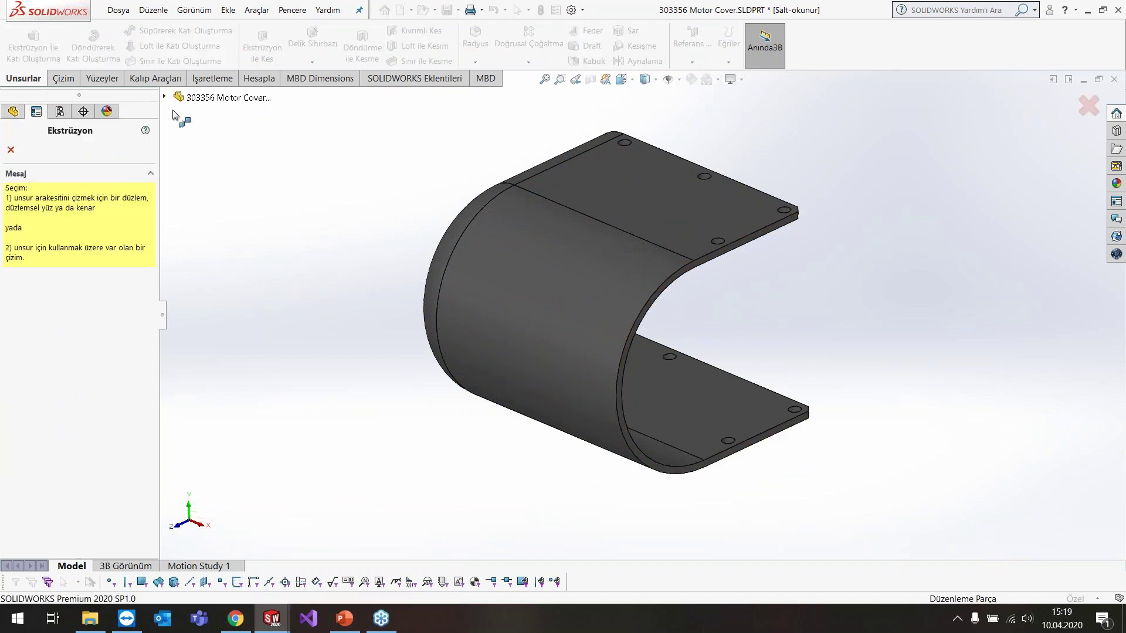
left_click(165, 97)
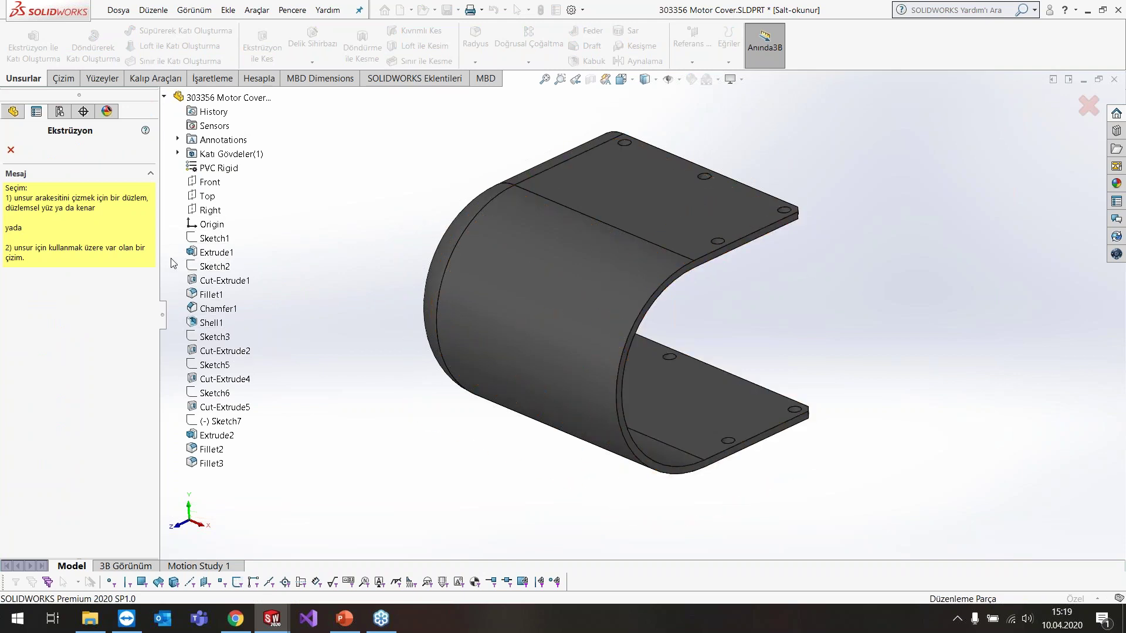
left_click(215, 266)
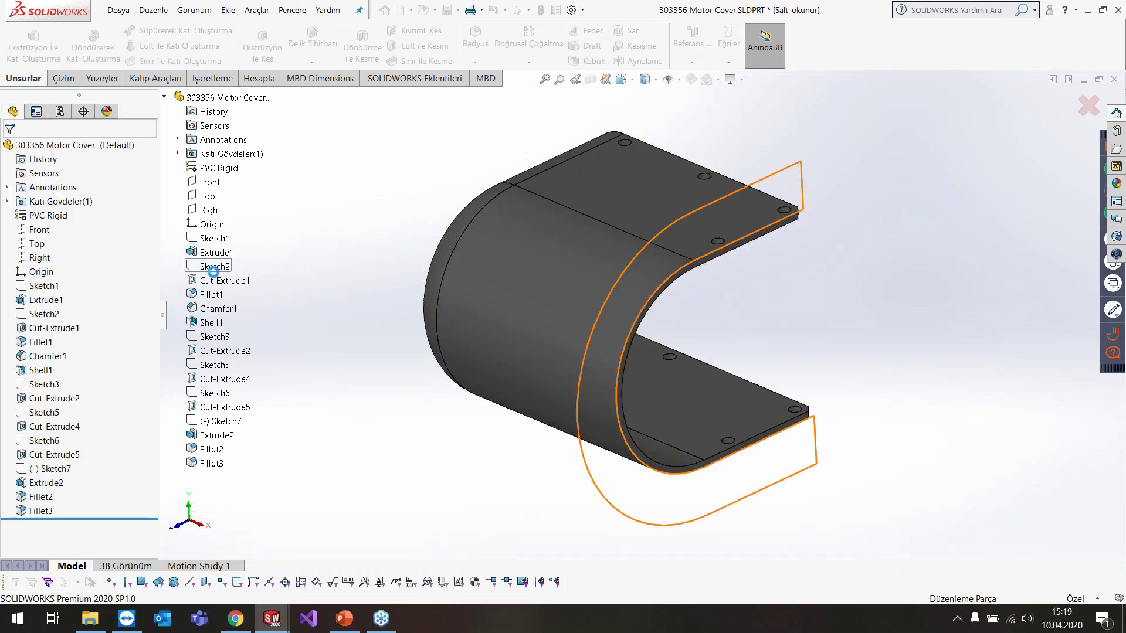
mouse_move(546, 489)
middle_mouse_down()
mouse_move(440, 427)
mouse_move(322, 460)
mouse_move(472, 441)
mouse_move(496, 477)
middle_mouse_up()
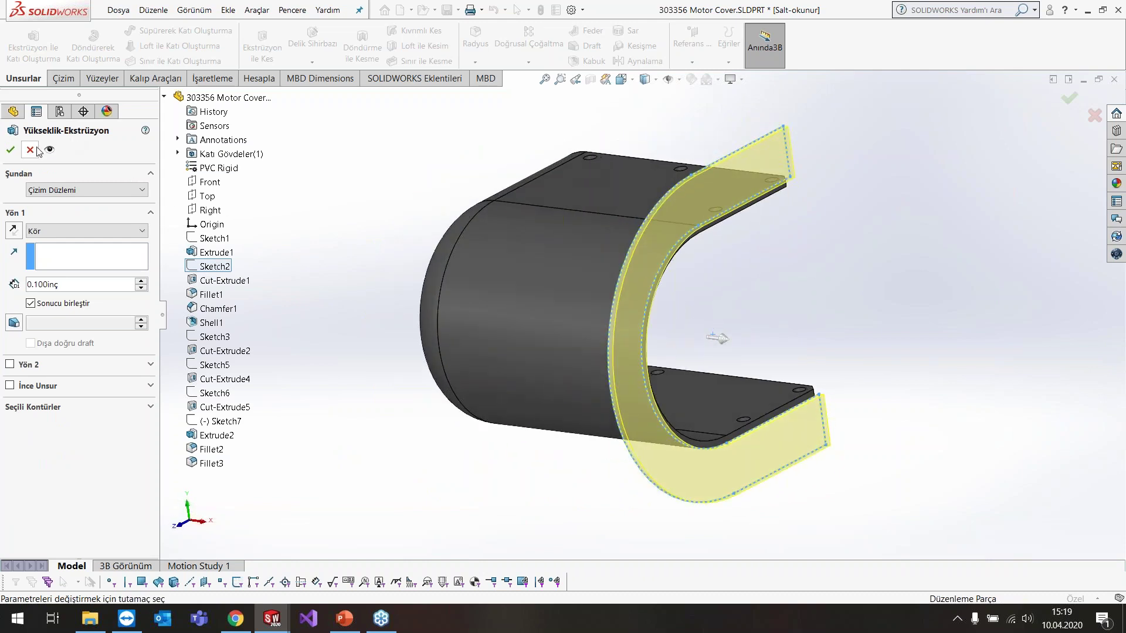
left_click(30, 150)
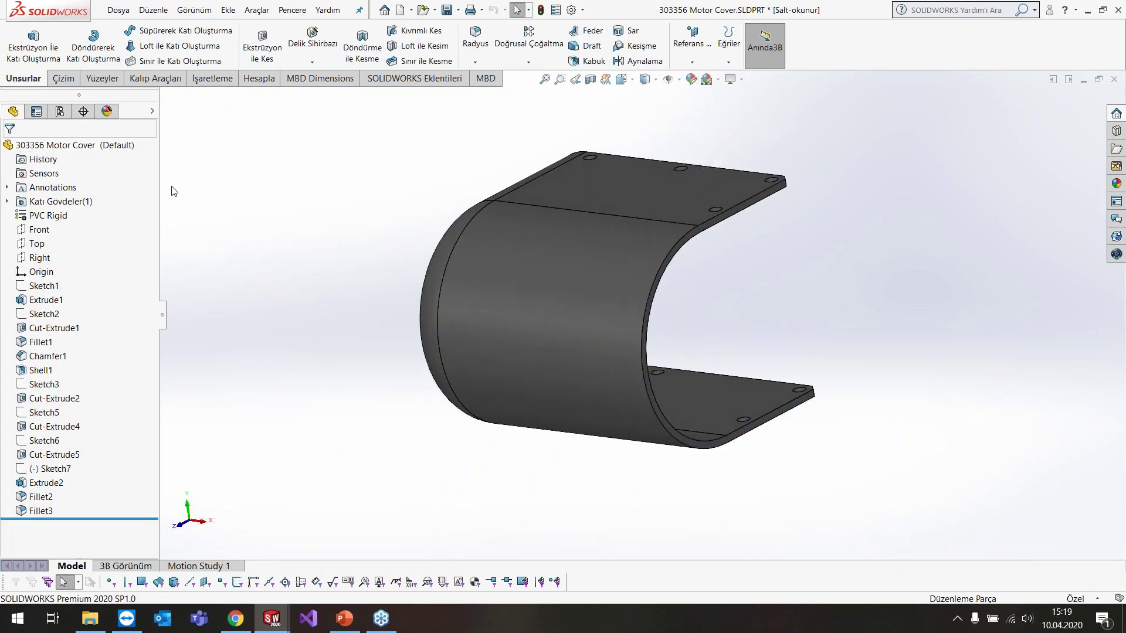
- Turn flat tree view off to restore the nested tree, and close the Motor Cover part
right_click(118, 148)
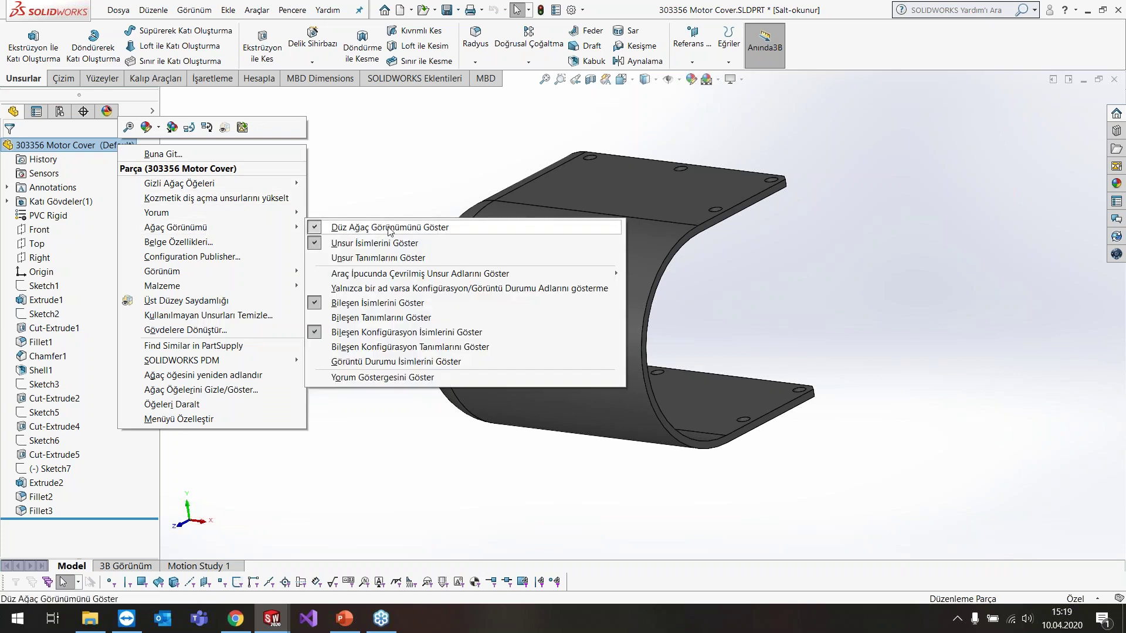
left_click(390, 229)
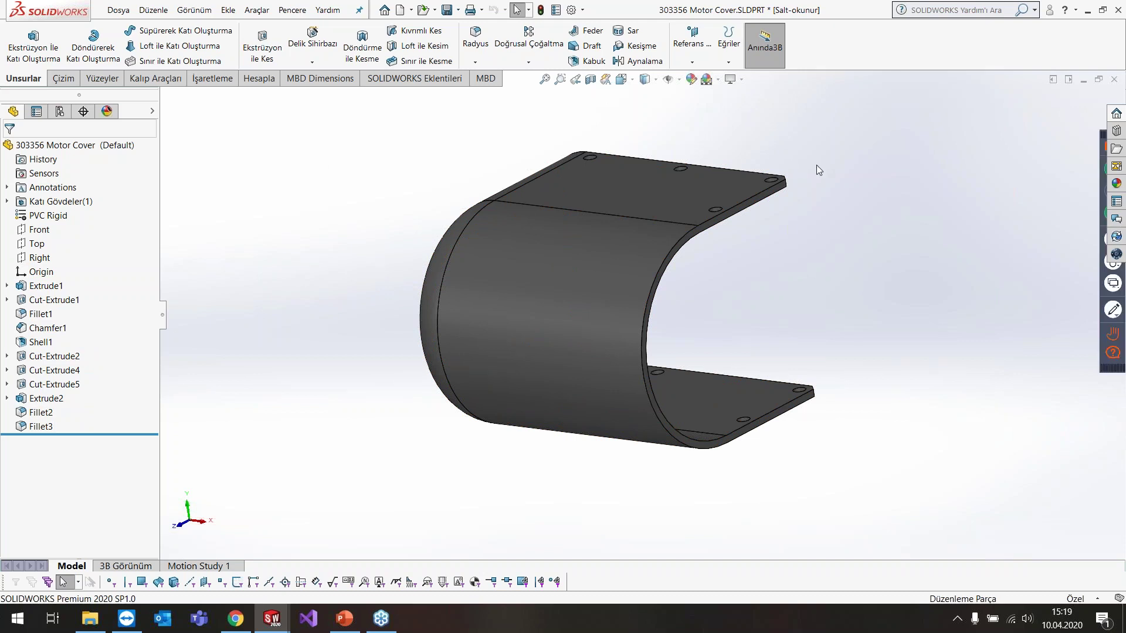
left_click(1114, 79)
- Close the Motor Cover part without saving, glance at the slides, and return to the assembly
left_click(583, 317)
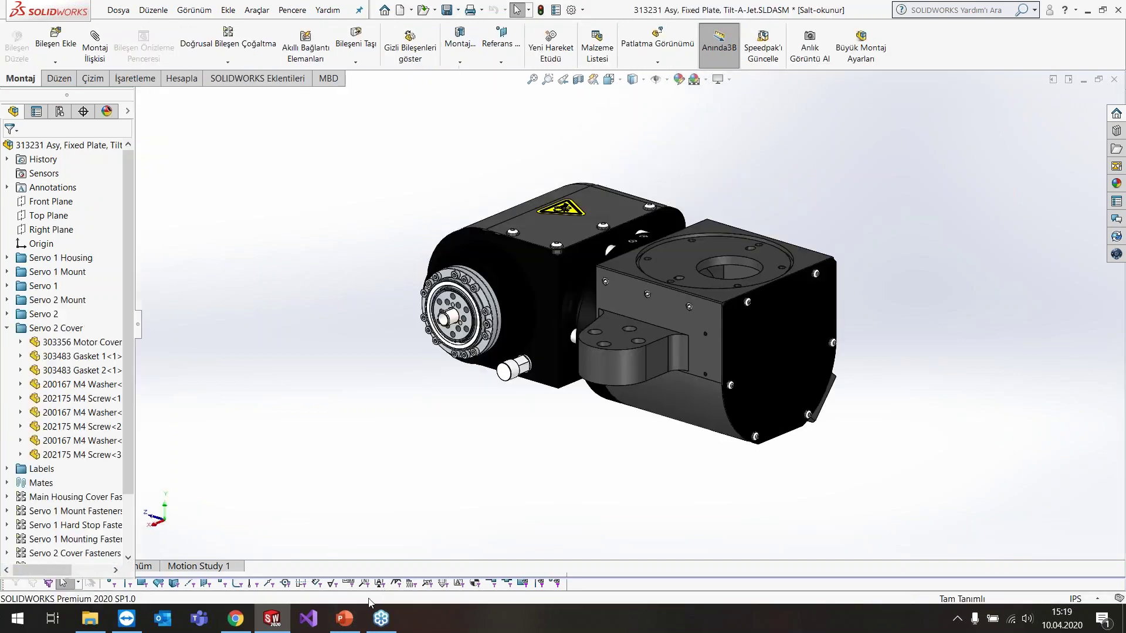
key("alt+Tab")
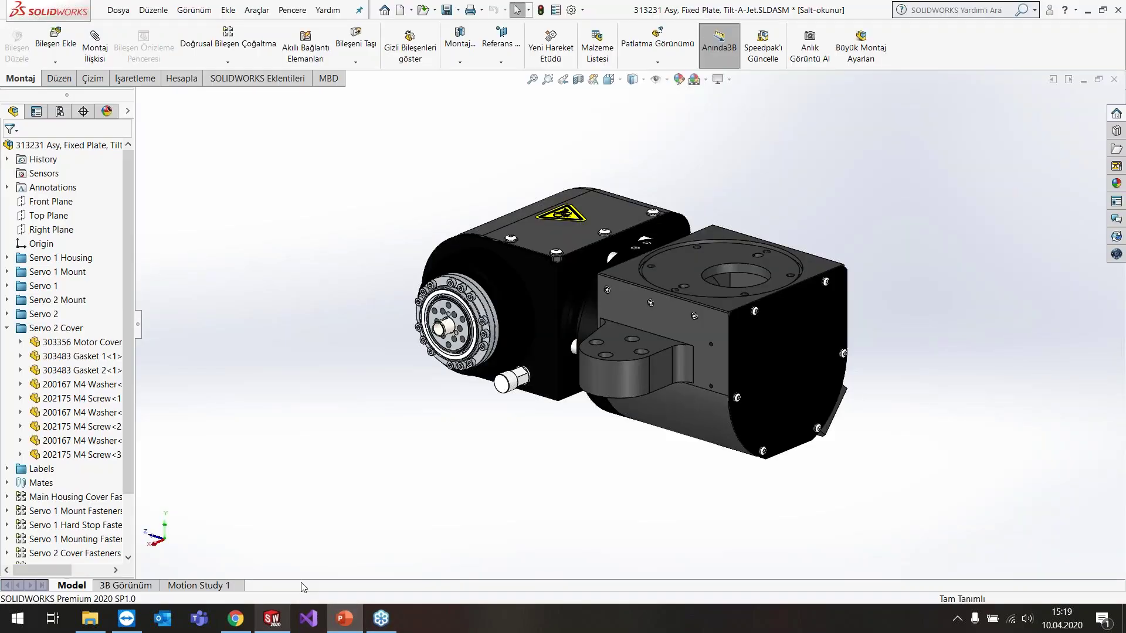
left_click(271, 619)
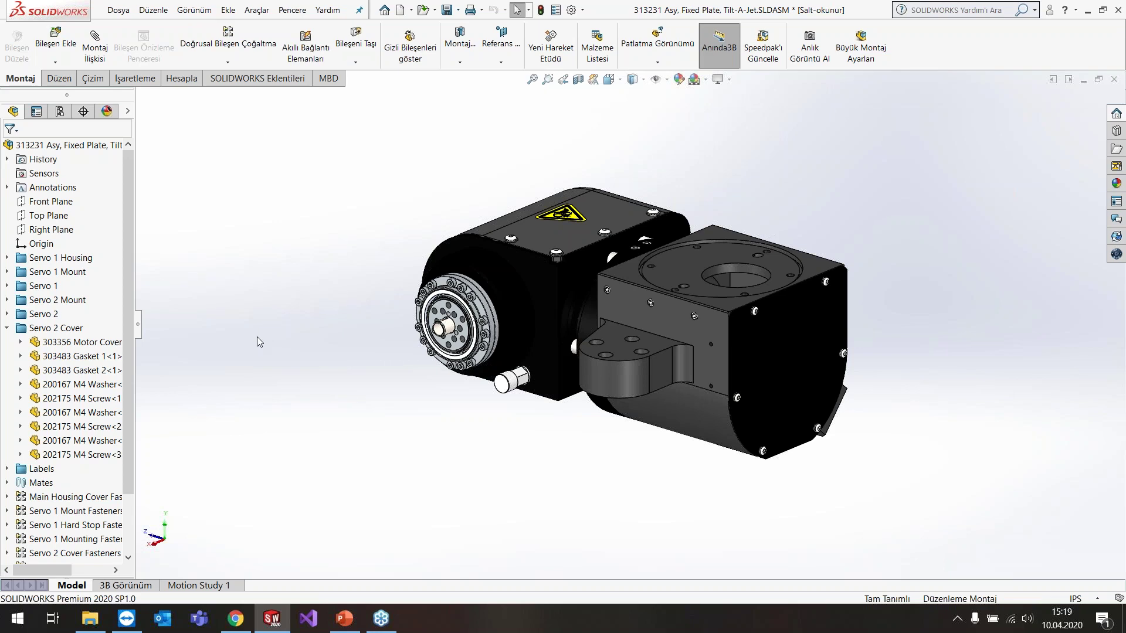
- Expand the Servo 2 folder and its motor subassemblies, and widen the FeatureManager tree to show full names
left_click(7, 314)
left_click(20, 328)
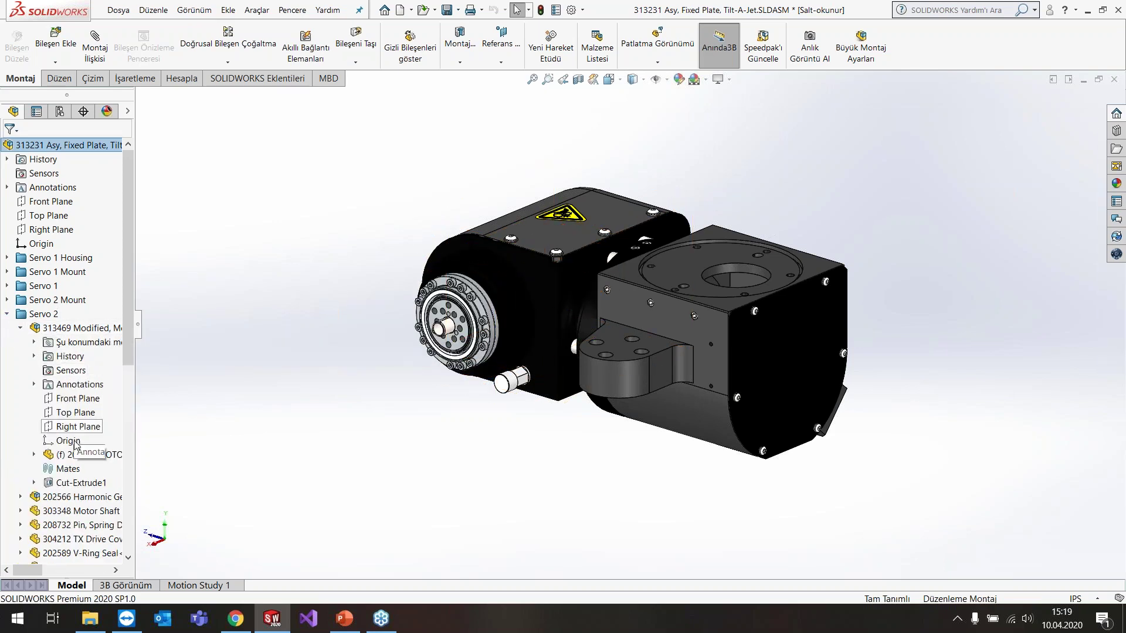
left_click(33, 455)
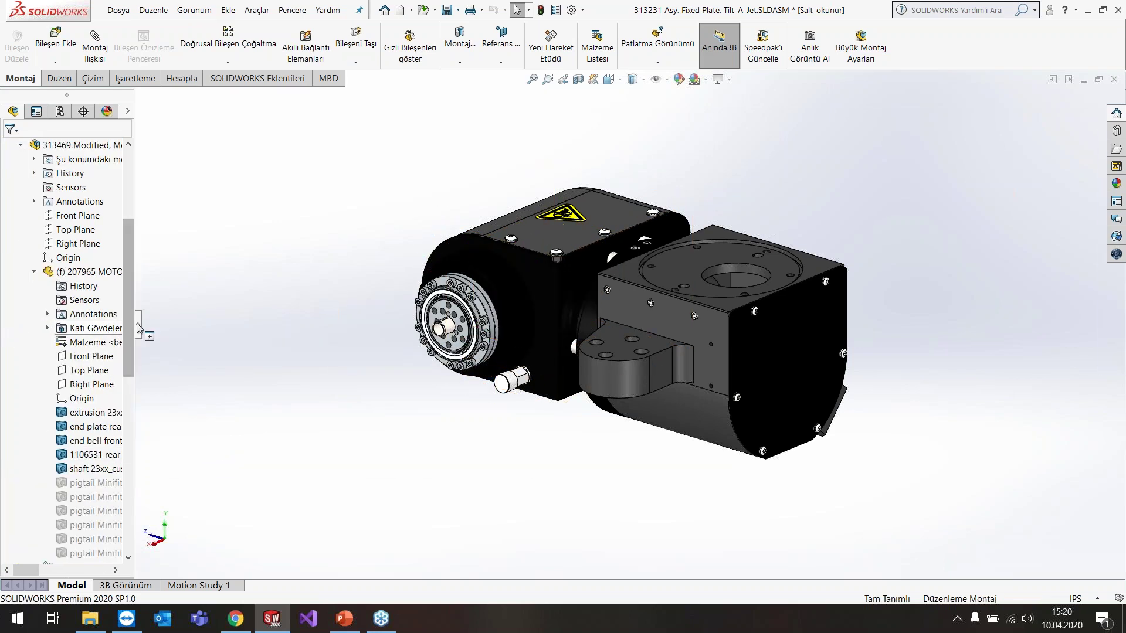
left_click_drag(138, 324, 267, 325)
scroll(152, 334, "down", 10)
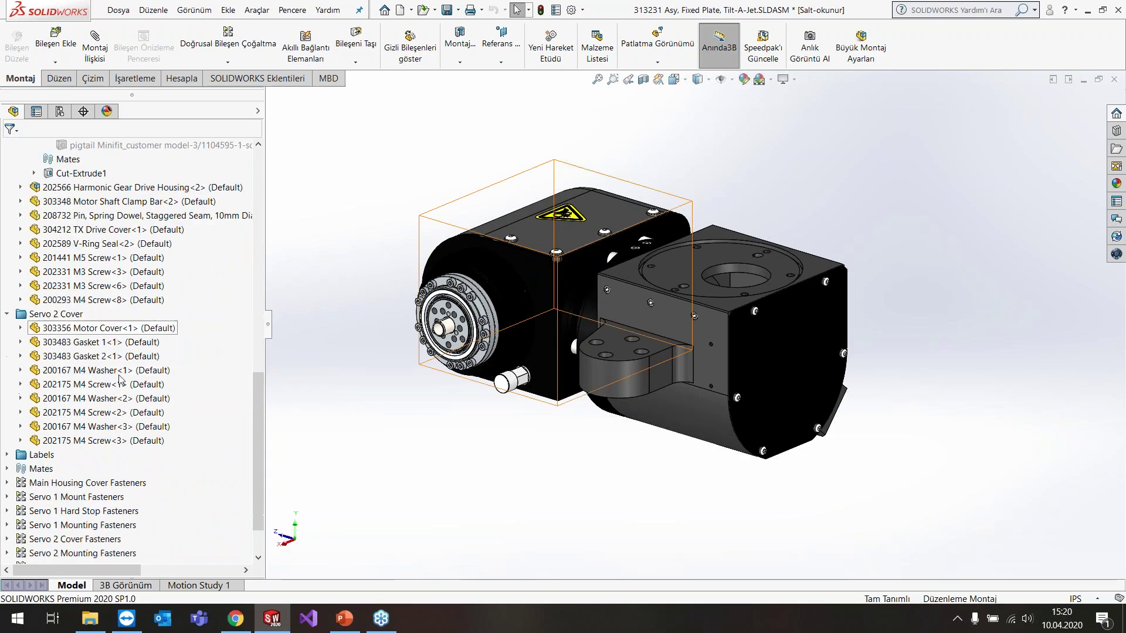
scroll(103, 331, "up", 10)
scroll(103, 330, "up", 5)
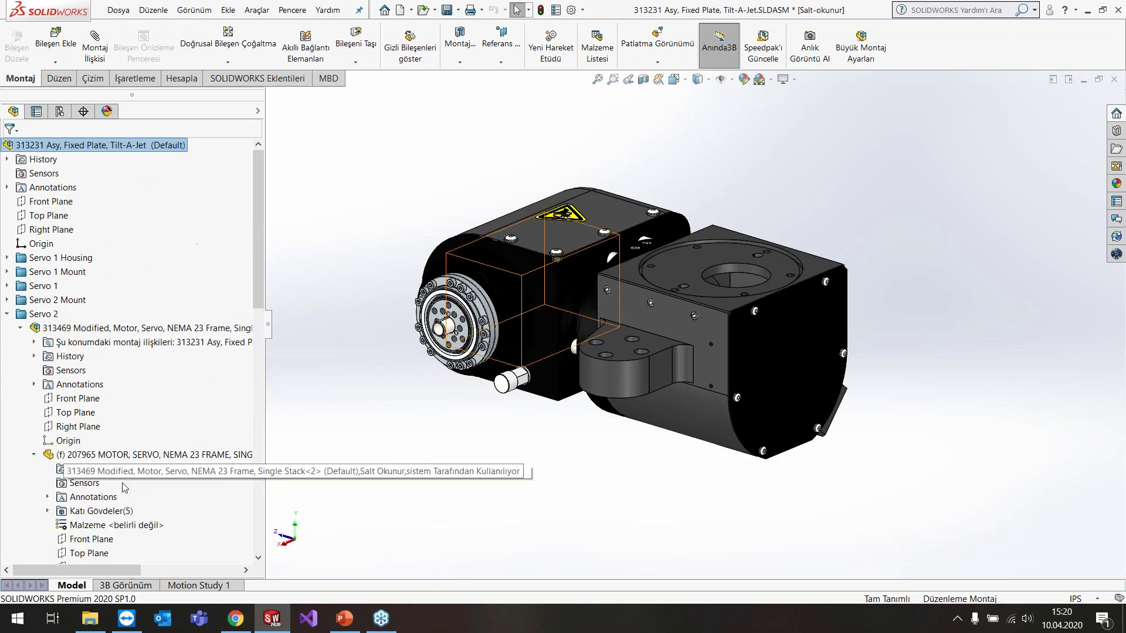
- Collapse all tree items, then expand the Servo 2 Cover folder and 303483 Gasket 2
right_click(207, 273)
left_click(224, 282)
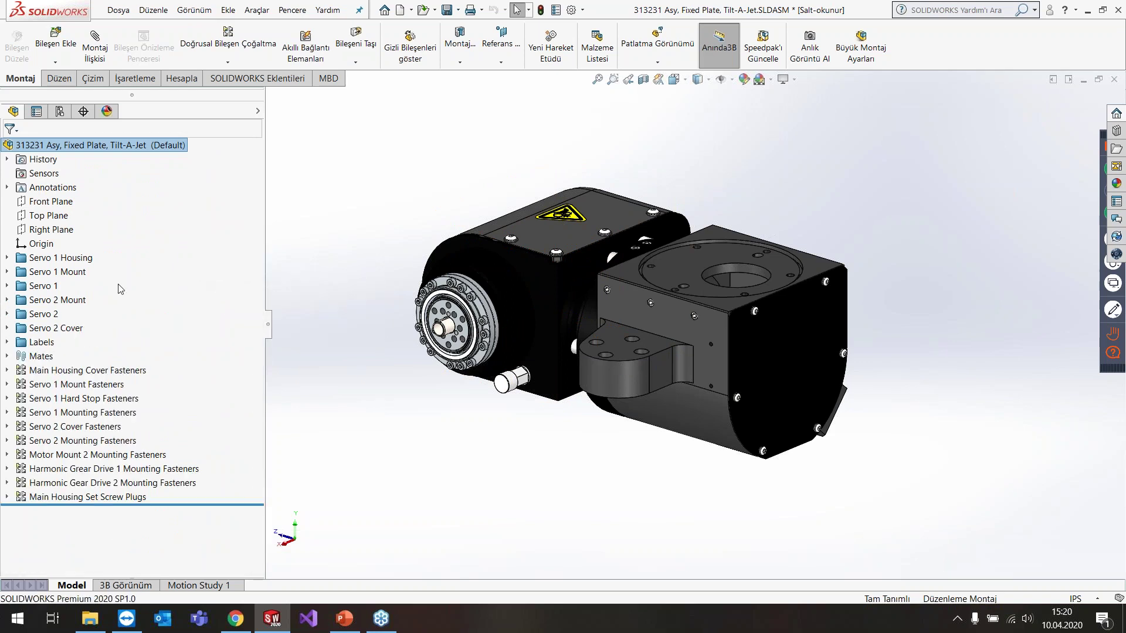
left_click(8, 327)
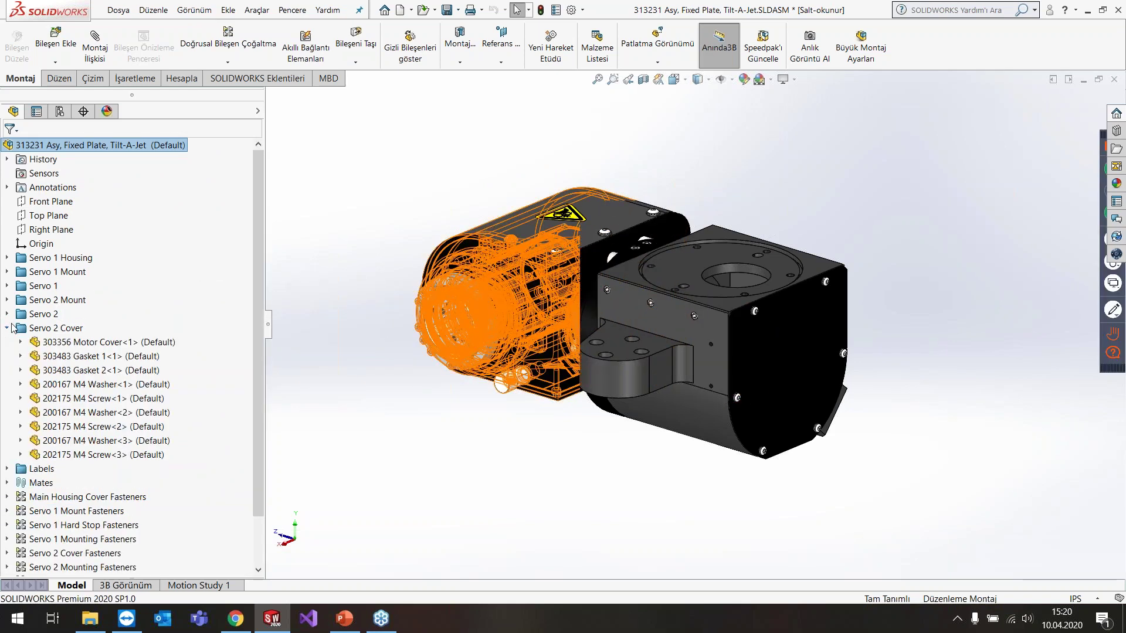
left_click(20, 370)
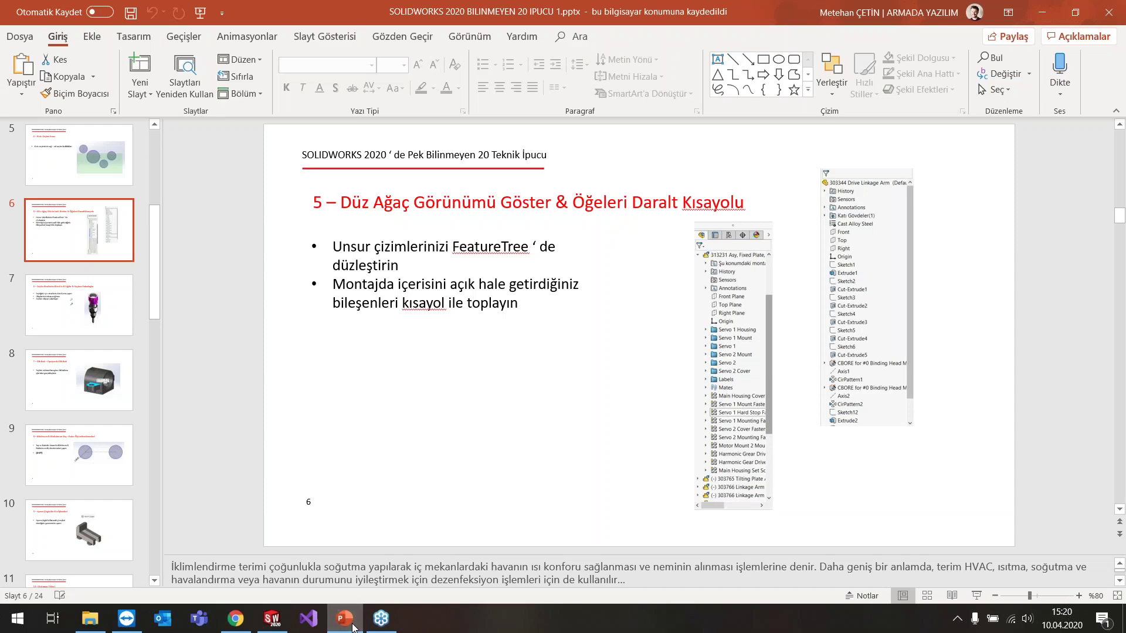
- Back in the assembly, collapse every expanded tree branch with the Shift+C shortcut
left_click(353, 627)
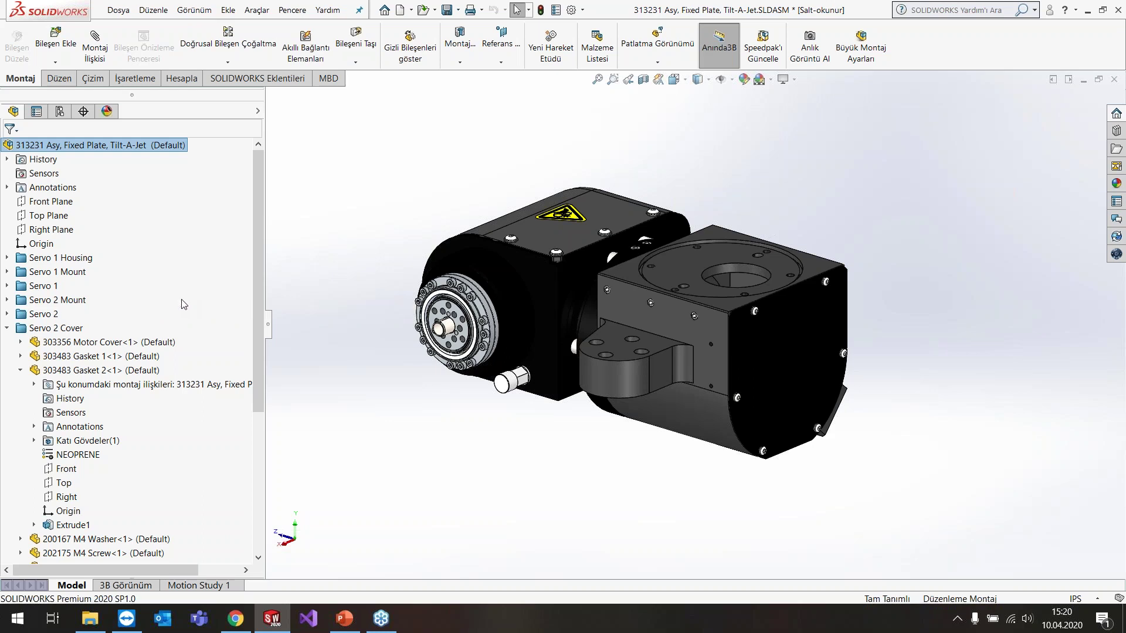
key("alt")
key("alt+shift")
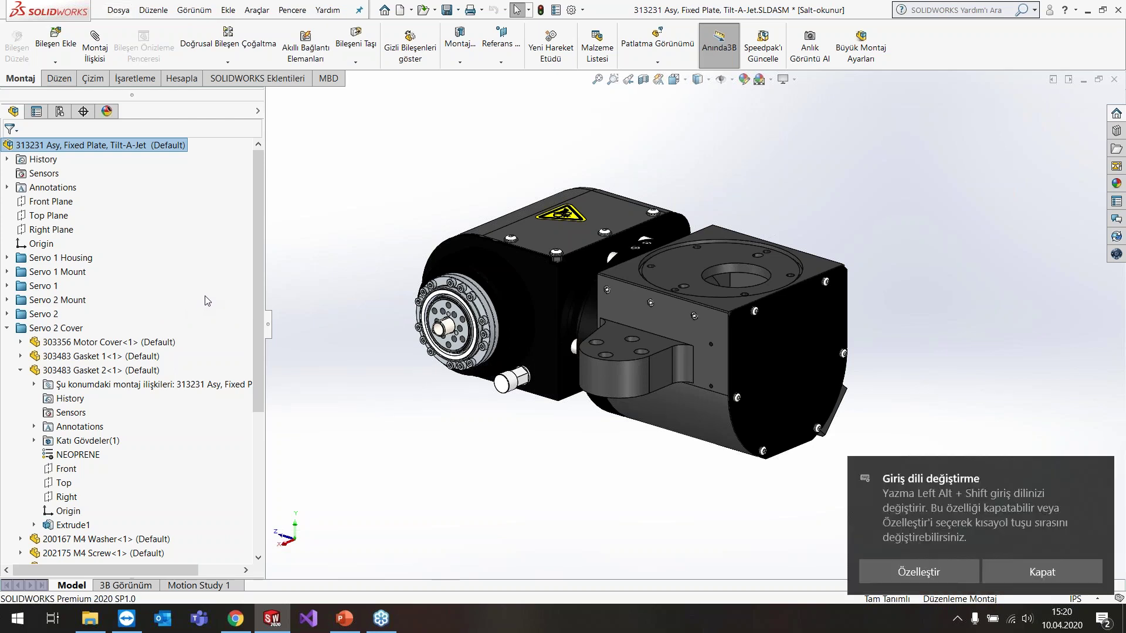
right_click(206, 303)
key("Escape")
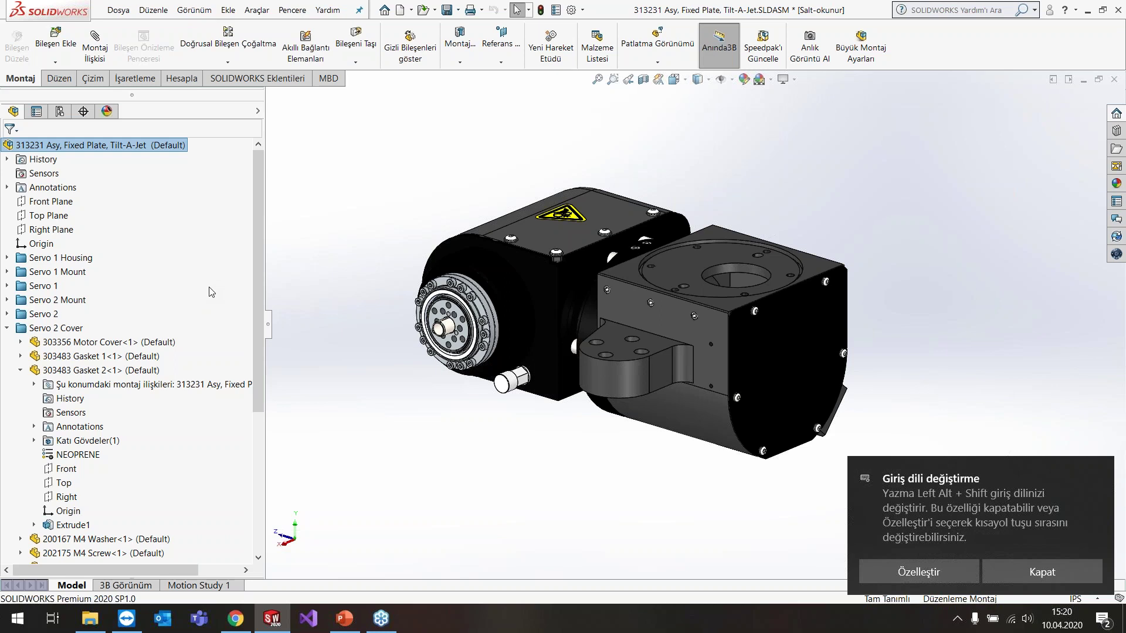
key("shift+c")
right_click(211, 292)
key("Escape")
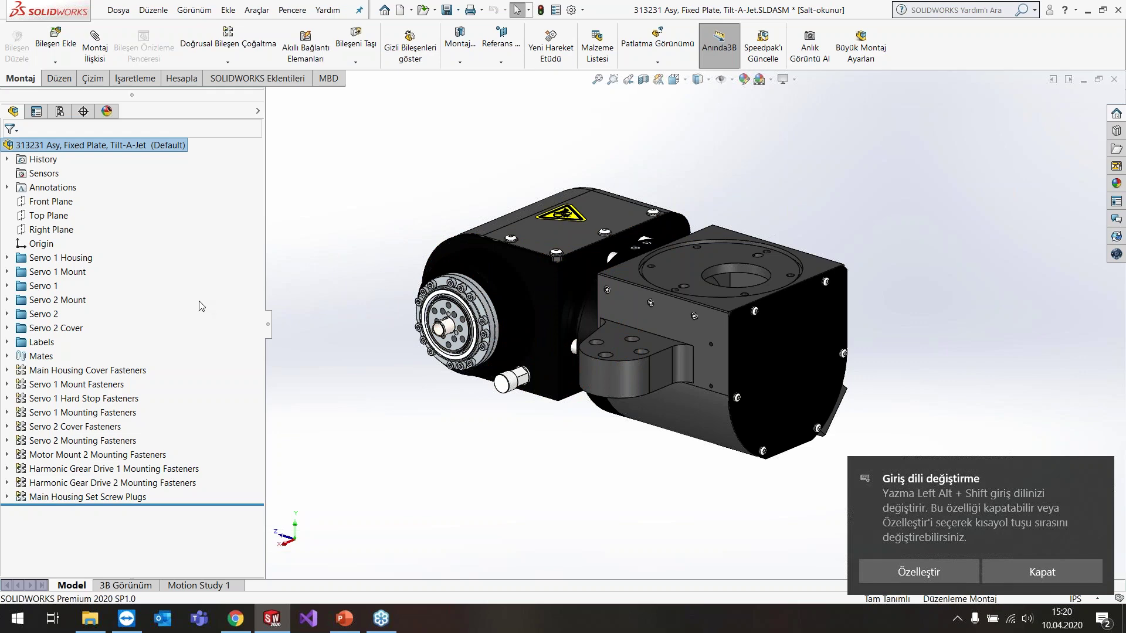
- Expand Servo 1, Servo 2 Mount, the Cable Entry block and an M4 screw, then collapse all with Shift+C
left_click(7, 286)
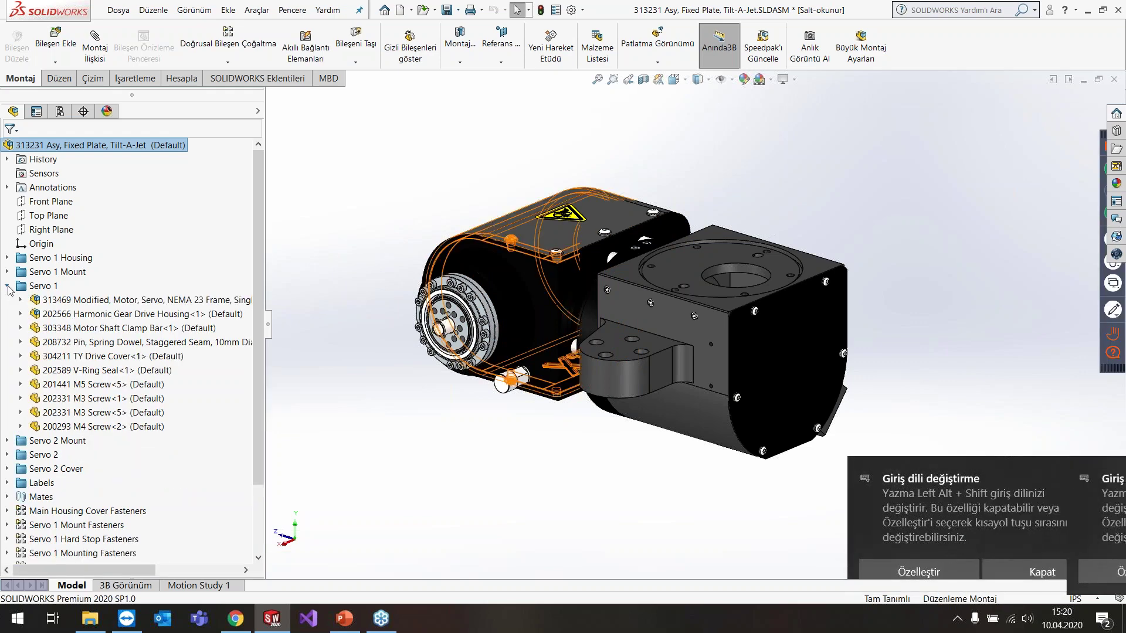
left_click(20, 314)
scroll(156, 355, "down", 4)
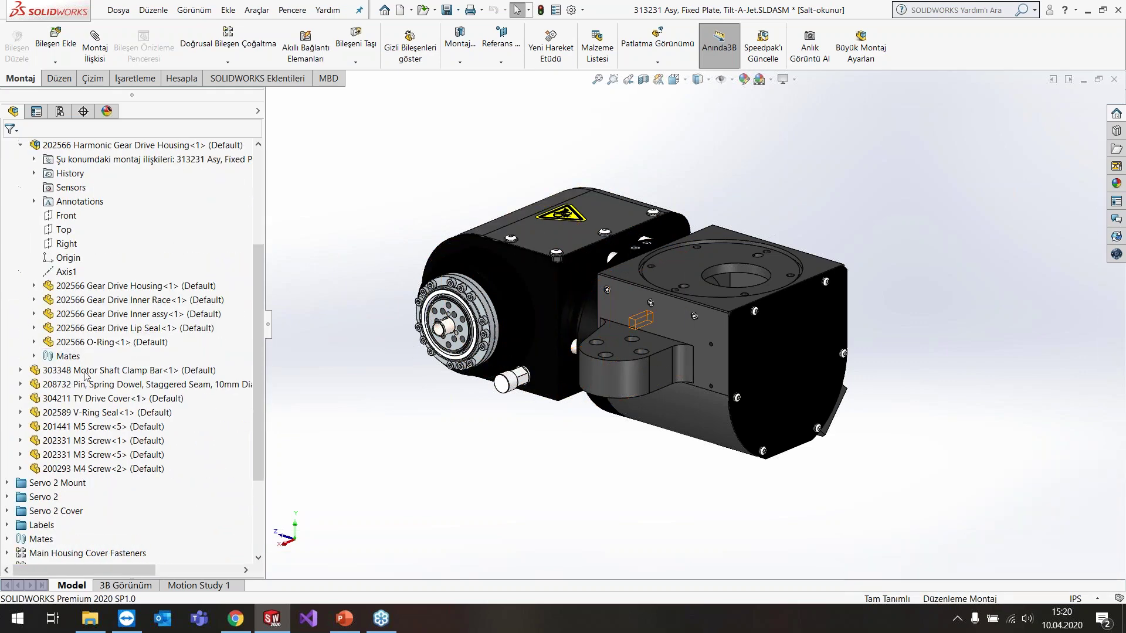
left_click(7, 482)
left_click(21, 454)
scroll(79, 456, "down", 3)
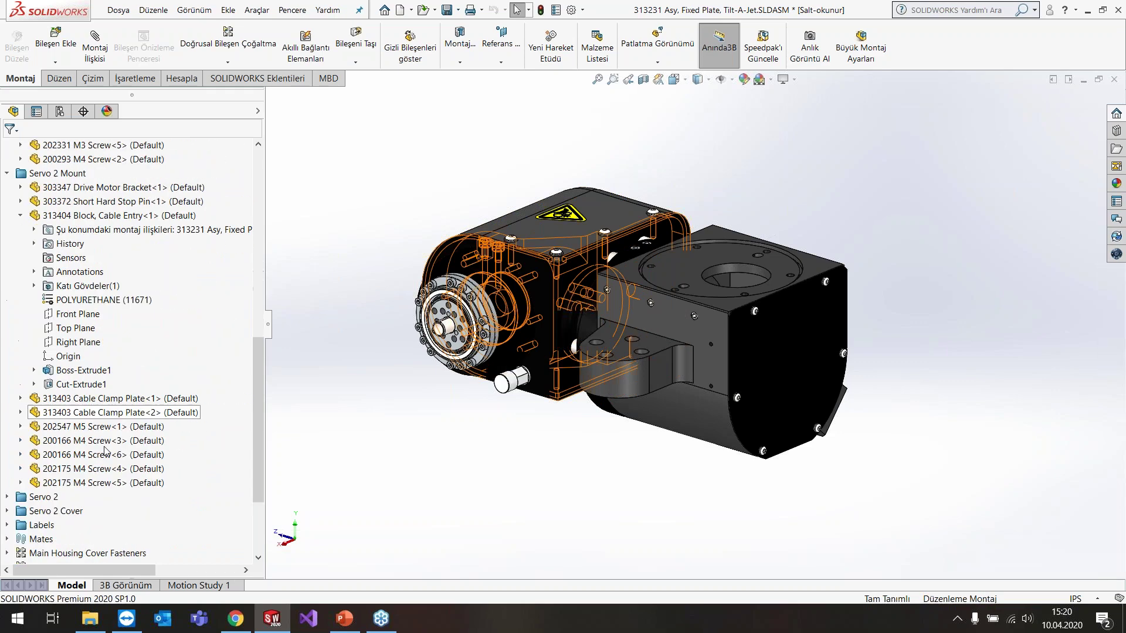
left_click(21, 469)
scroll(41, 468, "down", 1)
scroll(174, 411, "up", 10)
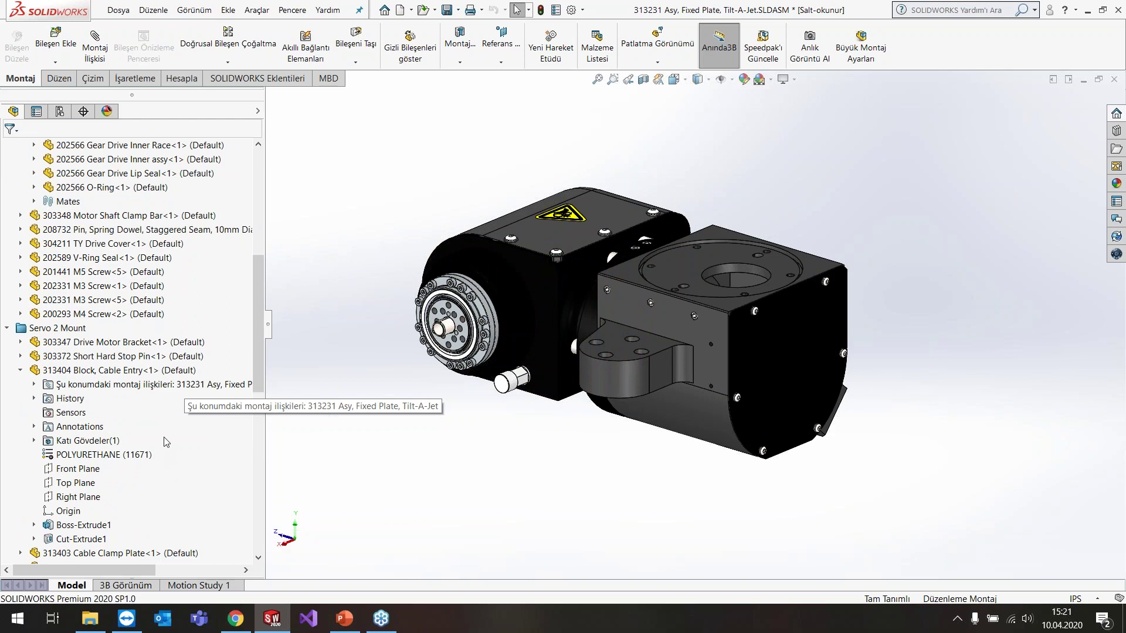
key("shift+c")
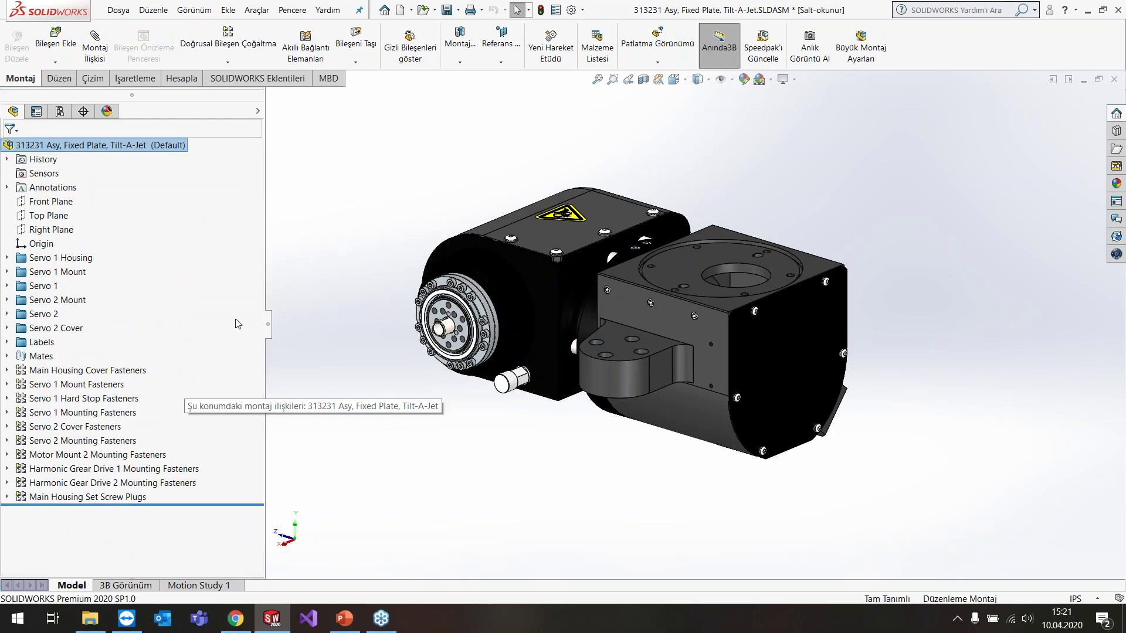
- Expand Labels, Hard Stop Fasteners, Servo 1 Mount and Servo 1 branches, then collapse all with Shift+C
left_click(7, 342)
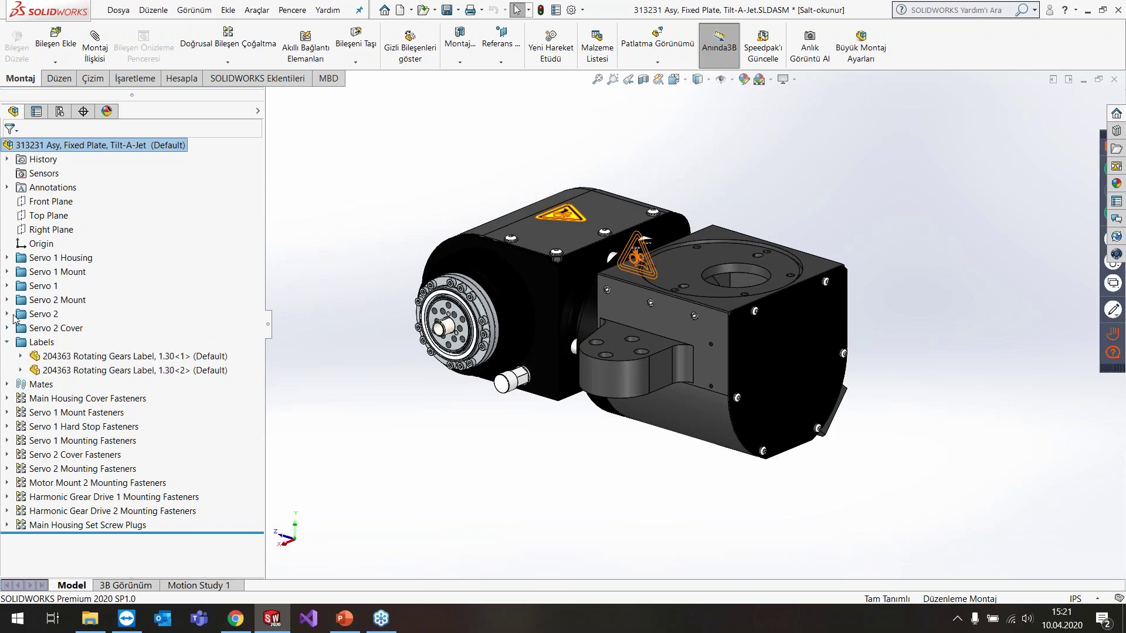
left_click(7, 427)
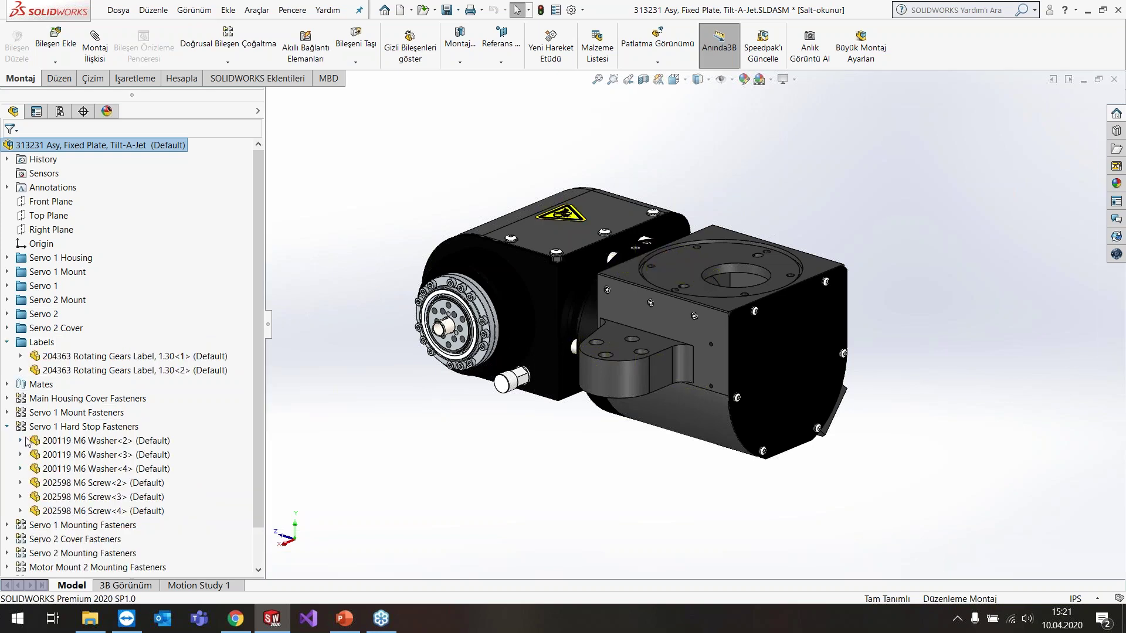
left_click(23, 468)
left_click(7, 272)
left_click(21, 300)
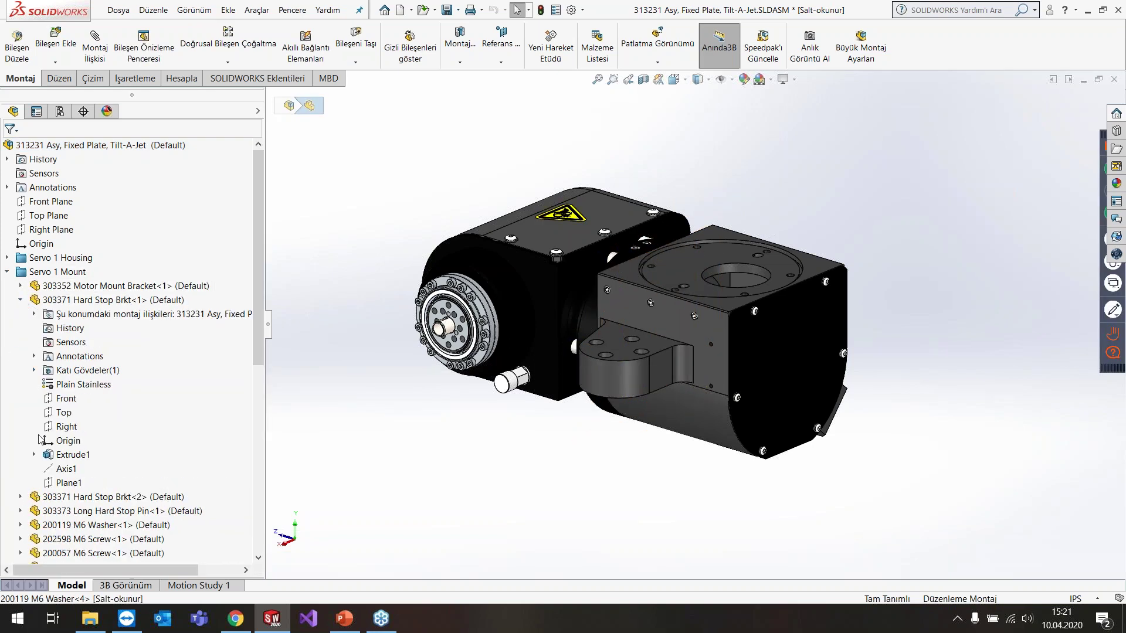
scroll(12, 410, "down", 4)
left_click(7, 426)
left_click(21, 454)
scroll(26, 451, "down", 4)
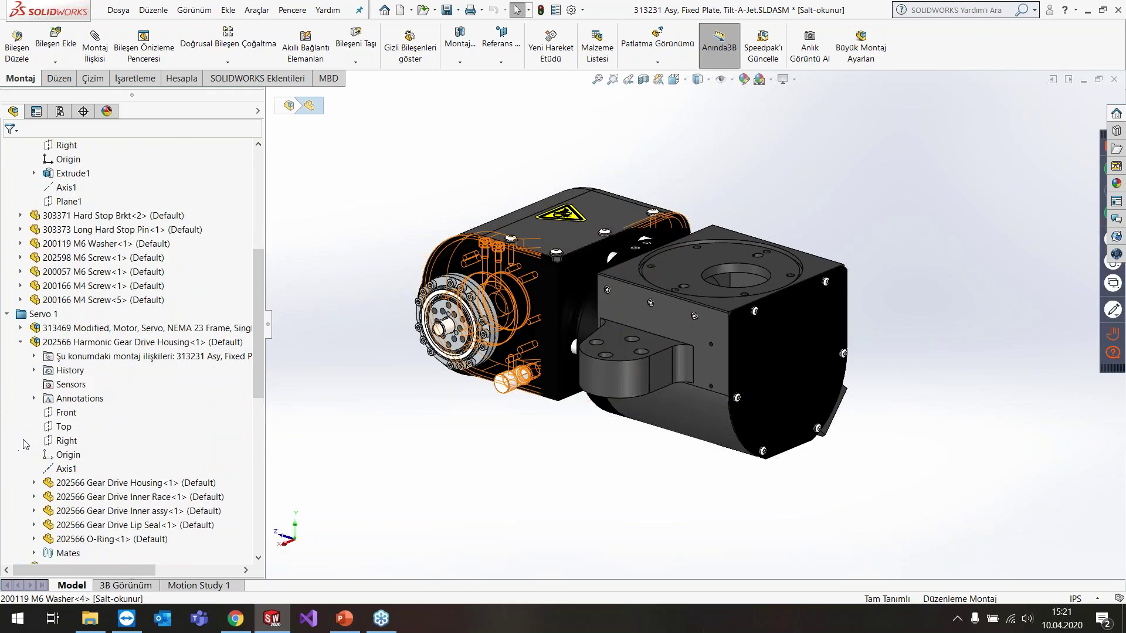
scroll(117, 410, "up", 4)
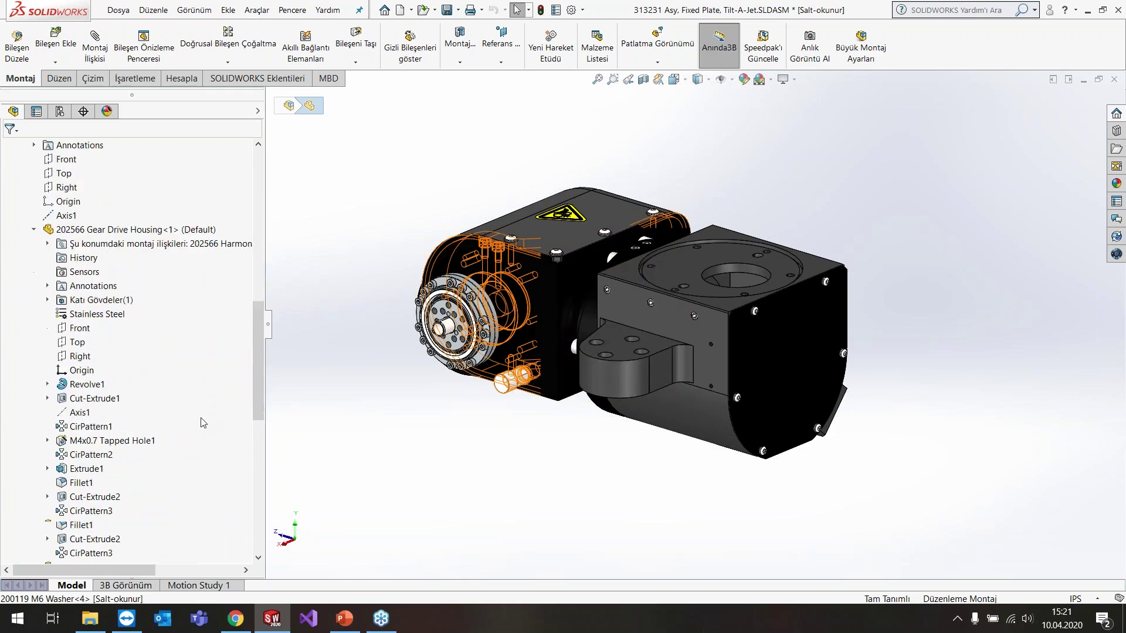
scroll(214, 387, "up", 4)
scroll(214, 387, "down", 10)
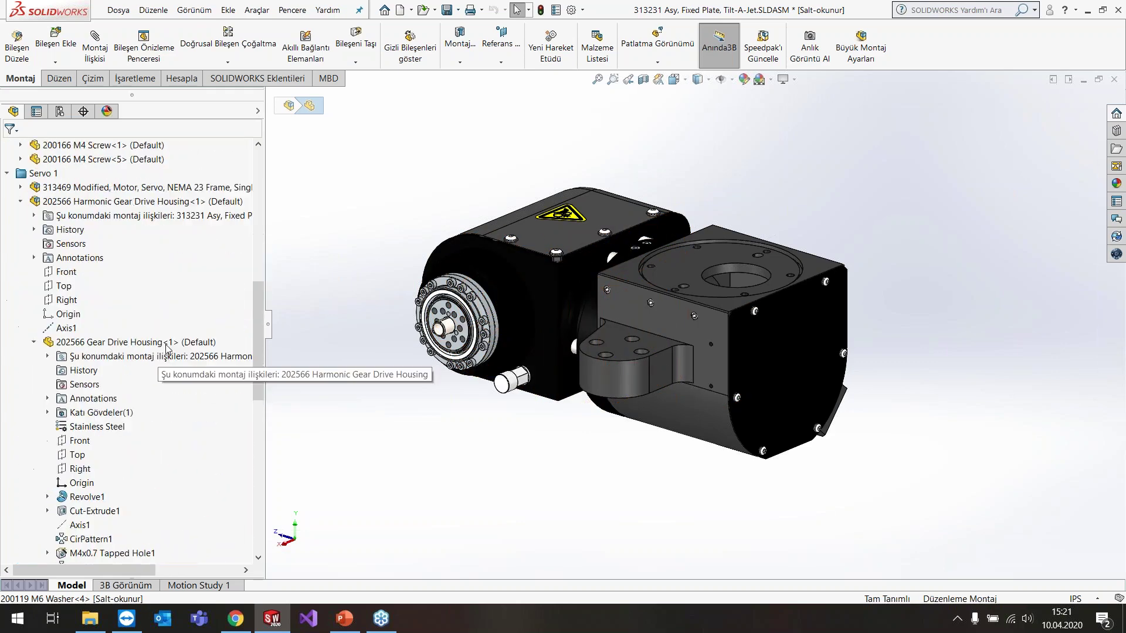
scroll(223, 417, "down", 8)
key("shift+c")
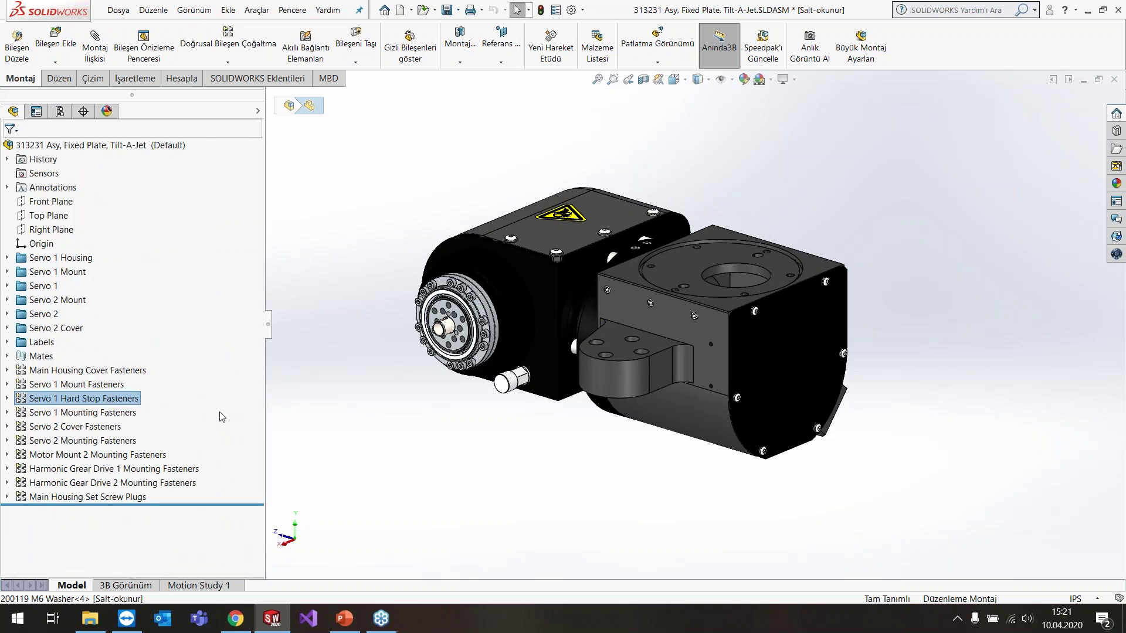
left_click(353, 261)
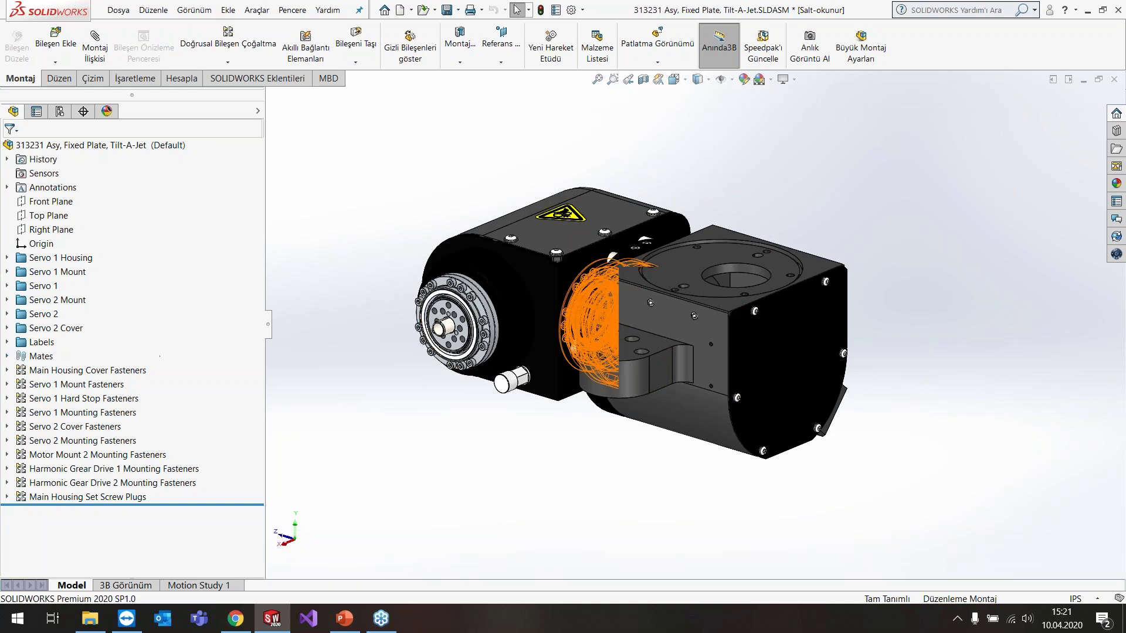
left_click(553, 245)
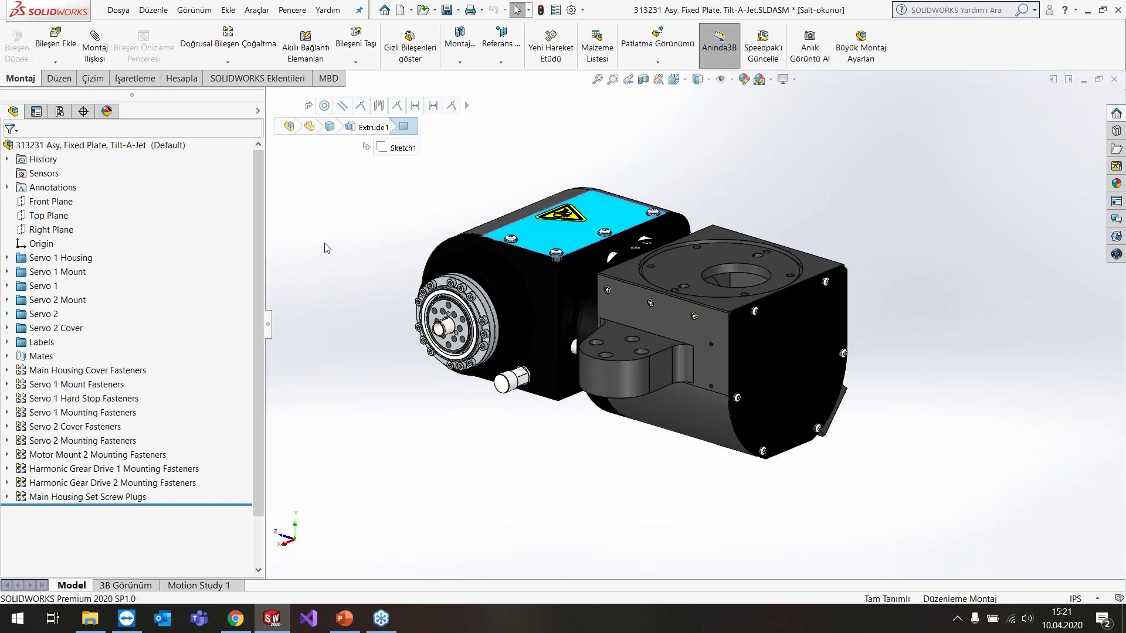
left_click(354, 461)
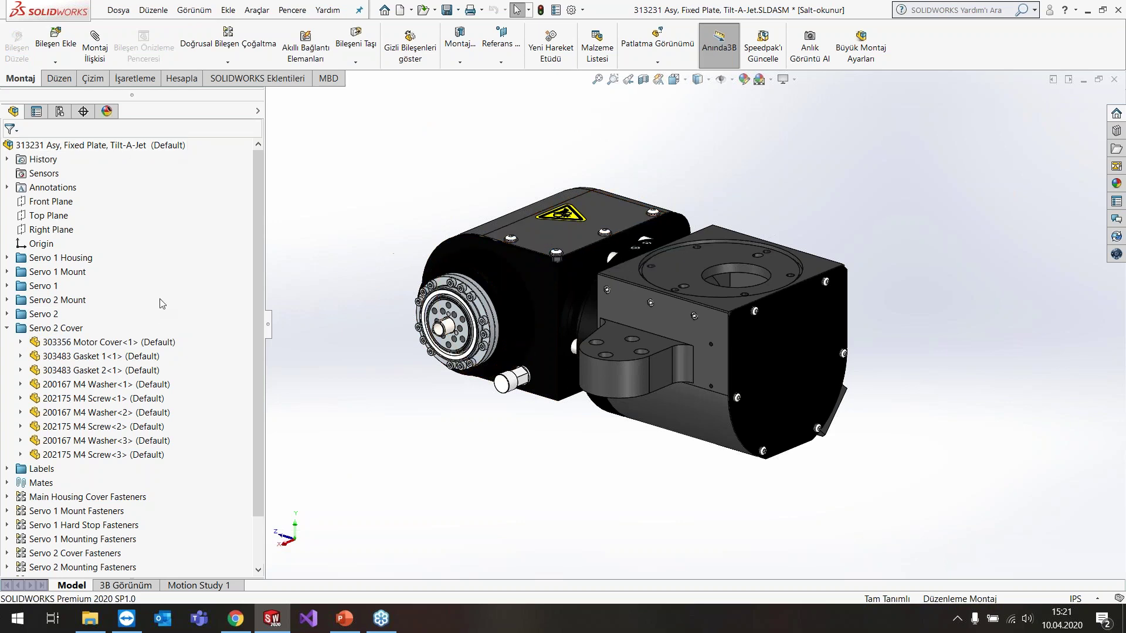
left_click(20, 342)
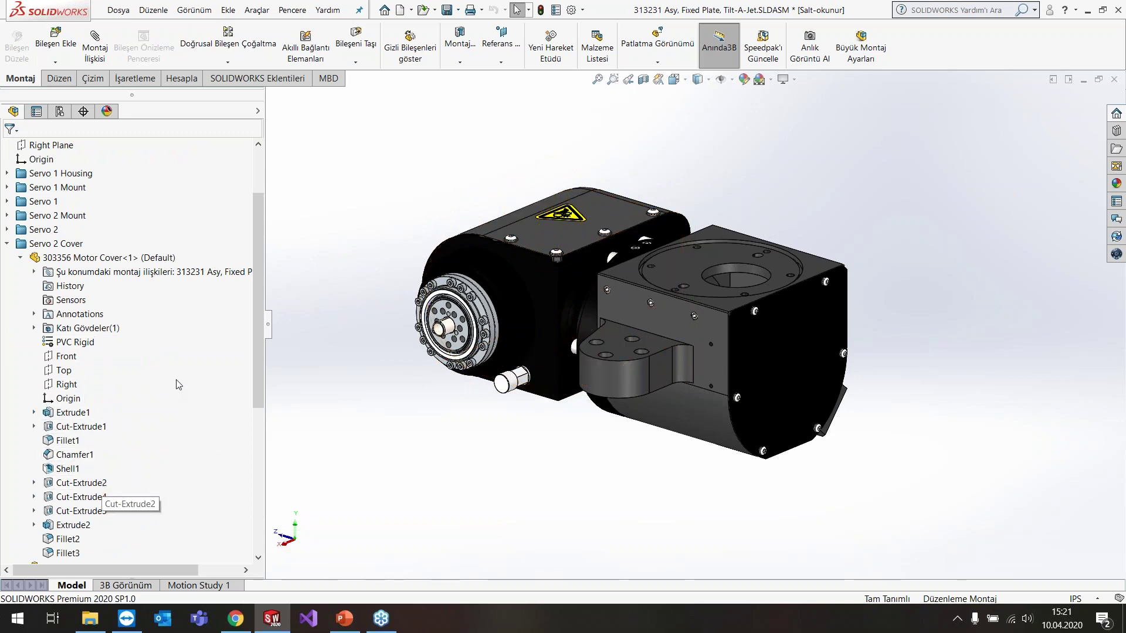
key("shift+c")
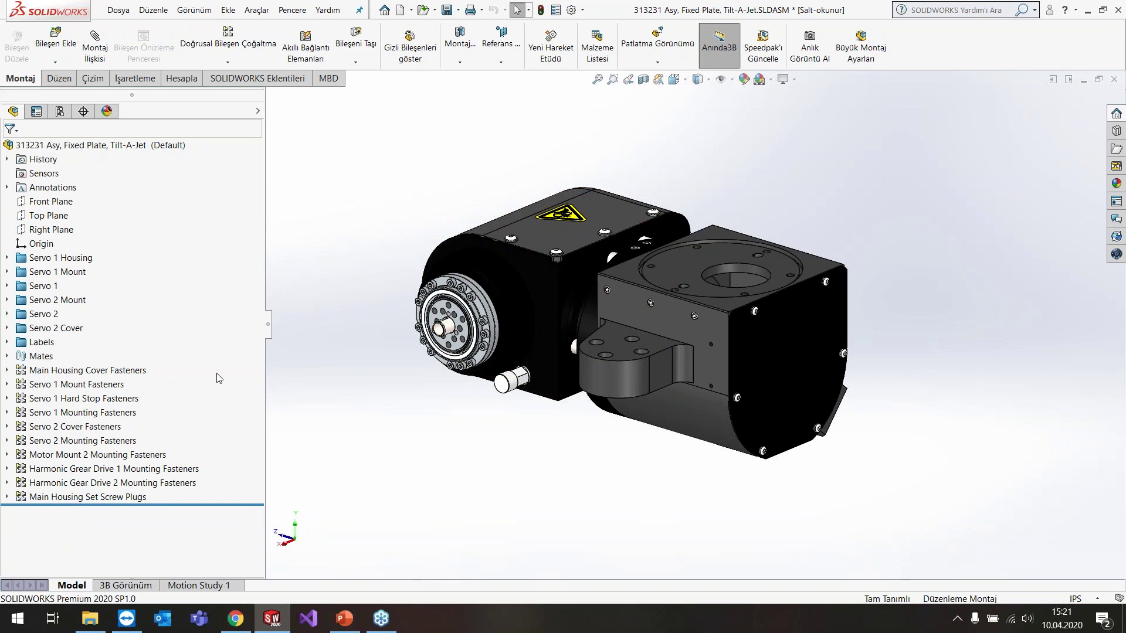
- Show PowerPoint slide 7 on zooming to selection, then close the SOLIDWORKS assembly with Ctrl+W
left_click(344, 619)
left_click(82, 305)
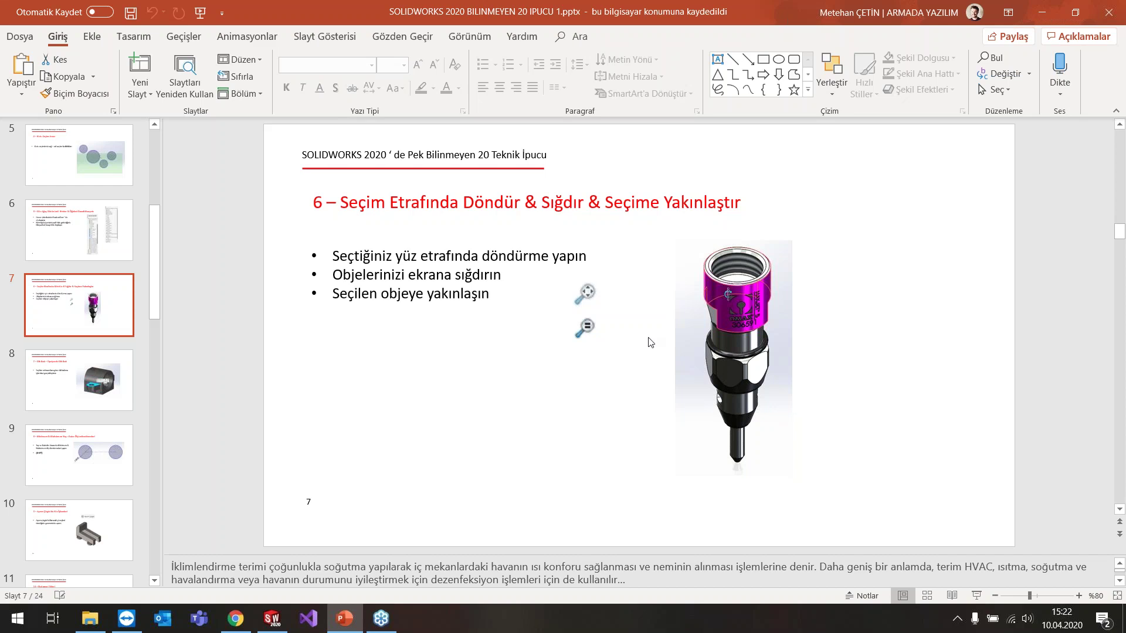
left_click(272, 619)
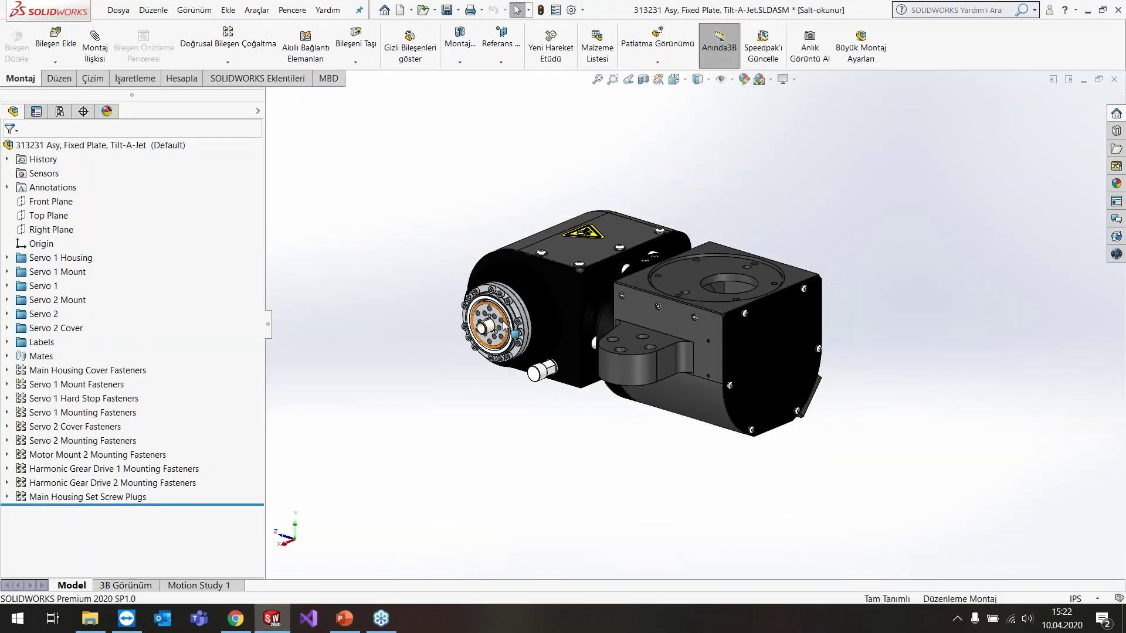
key("ctrl+w")
- Discard changes to the fixed-plate assembly and open 313225 Assy, Tilting Head, Universal from Recent
left_click(521, 334)
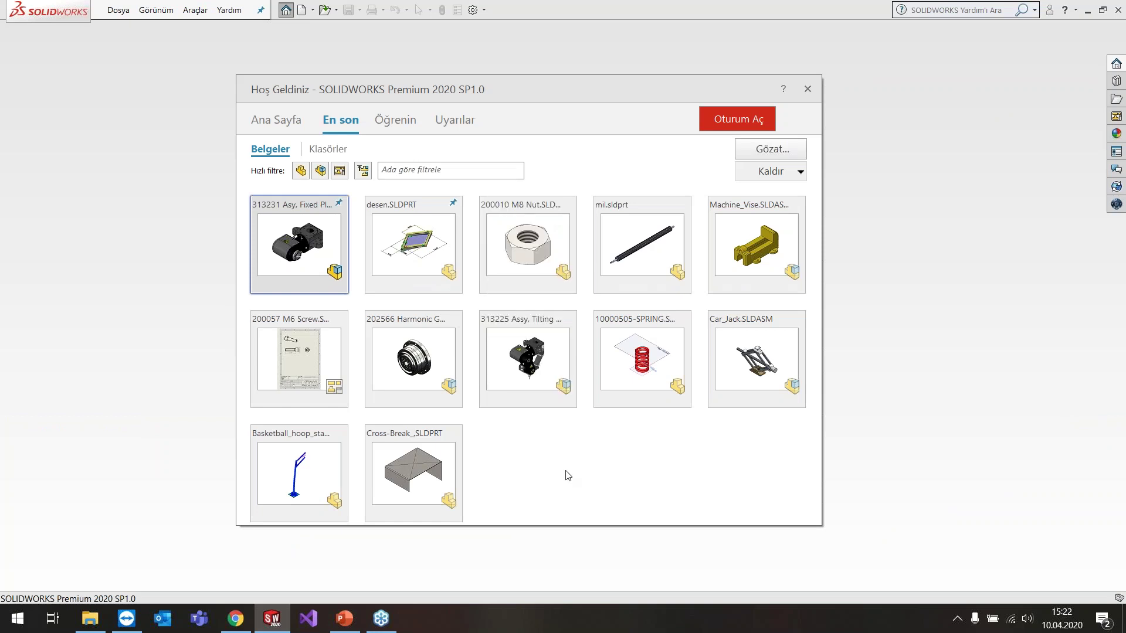
left_click(512, 361)
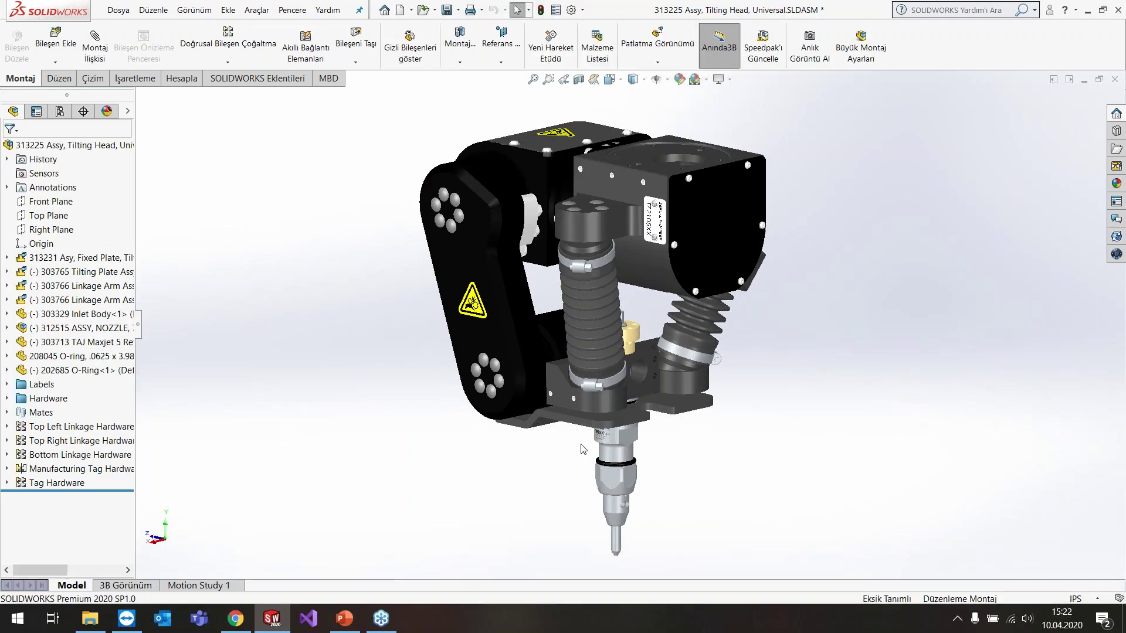
- Open the 312515 nozzle sub-assembly on its own and orbit it until the OMAX 306591 label faces front
left_click(67, 330)
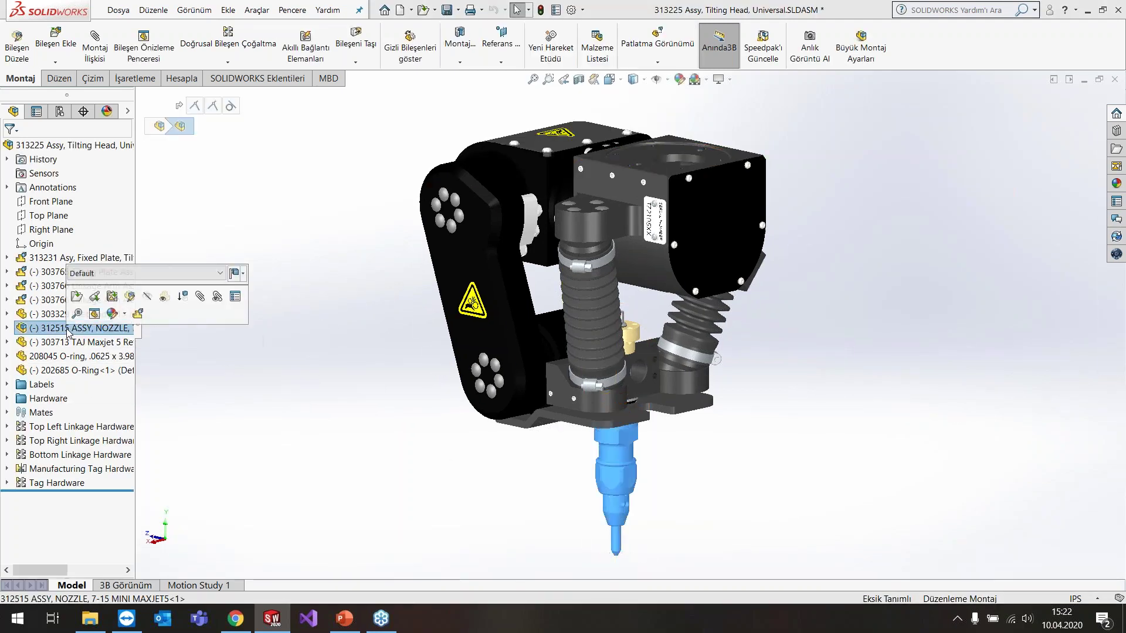
left_click(137, 314)
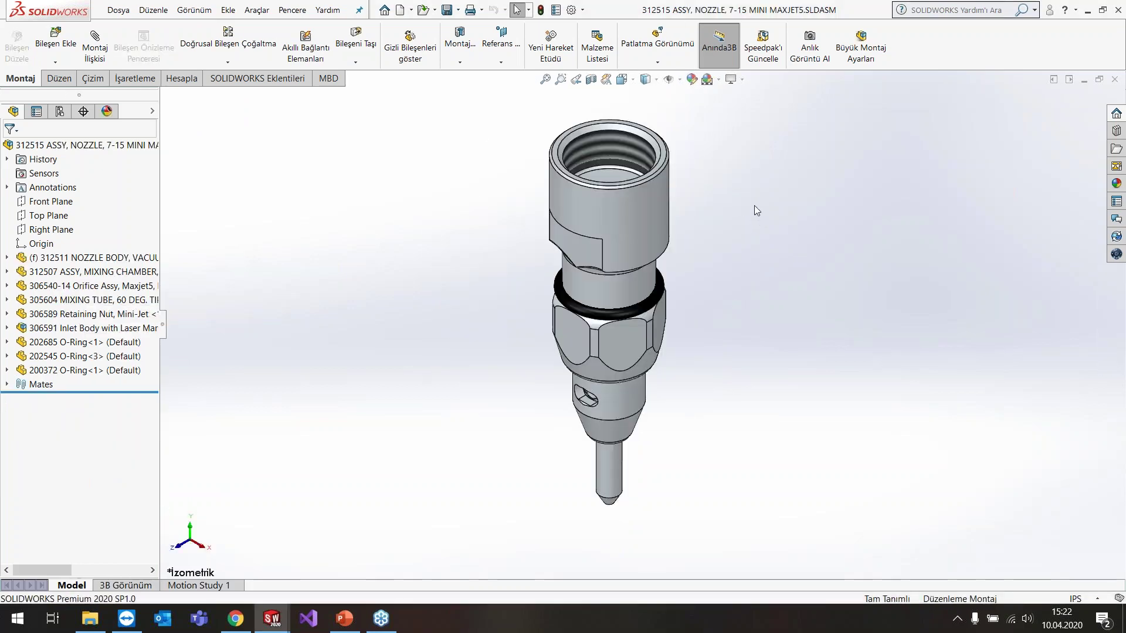
mouse_move(723, 311)
middle_mouse_down()
mouse_move(734, 305)
mouse_move(709, 358)
middle_mouse_up()
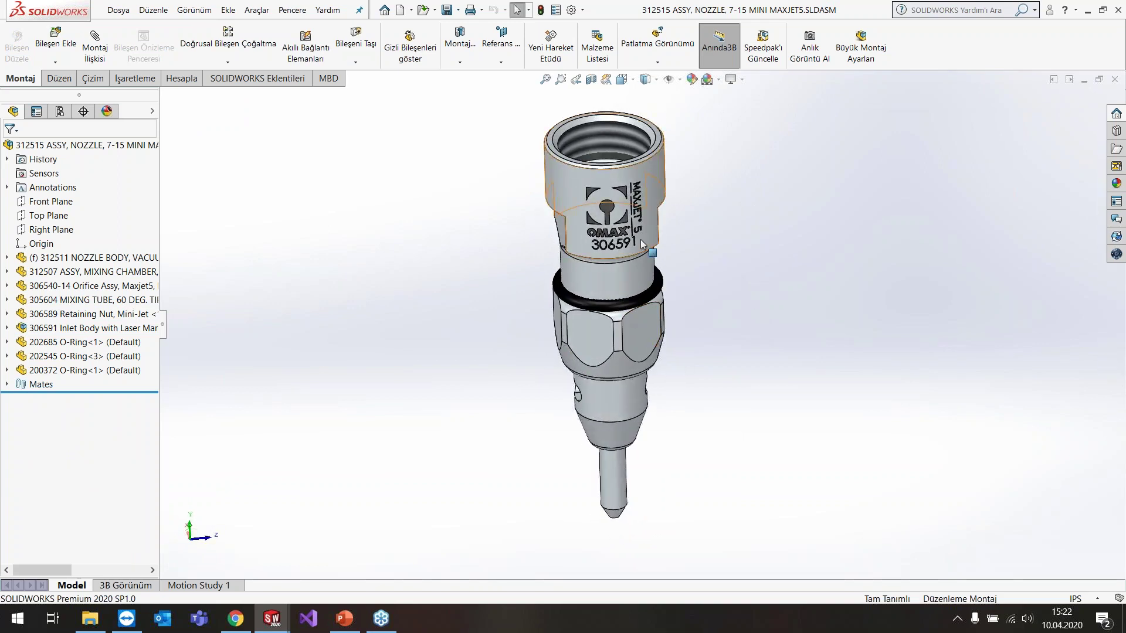
mouse_move(739, 291)
middle_mouse_down()
mouse_move(798, 341)
mouse_move(683, 372)
mouse_move(722, 384)
mouse_move(761, 371)
mouse_move(755, 398)
mouse_move(695, 300)
mouse_move(694, 312)
middle_mouse_up()
key("Left")
key("Left")
key("Left")
key("Left")
key("Left")
key("Left")
key("Left")
key("Left")
key("Left")
key("Left")
key("Left")
key("Left")
key("Left")
key("Left")
key("Left")
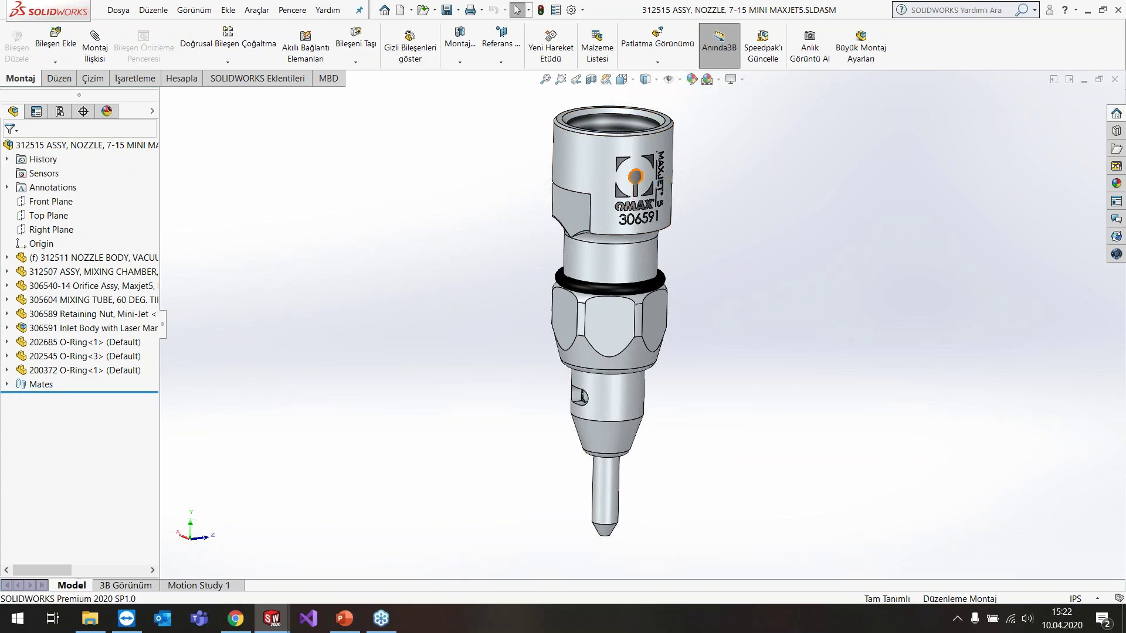
mouse_move(717, 294)
middle_mouse_down()
mouse_move(430, 234)
mouse_move(364, 234)
mouse_move(665, 257)
mouse_move(897, 292)
mouse_move(372, 266)
mouse_move(764, 334)
mouse_move(737, 250)
mouse_move(810, 273)
mouse_move(650, 249)
mouse_move(636, 297)
mouse_move(776, 301)
middle_mouse_up()
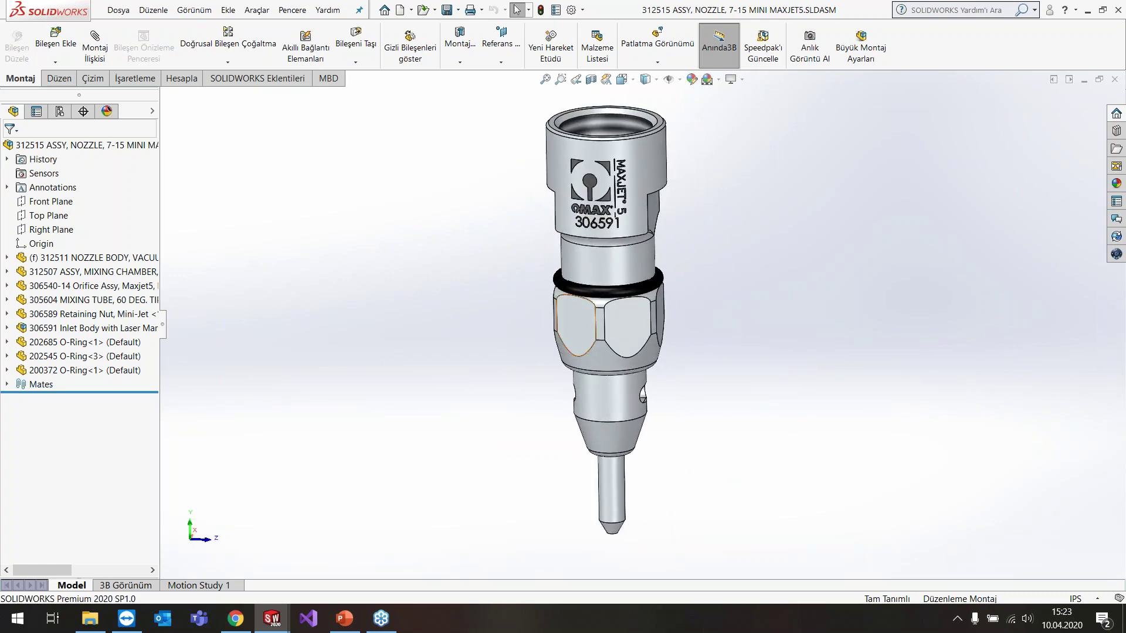
- Rotate the view around the selected inlet body, then around the selected mixing tube
left_click(644, 163)
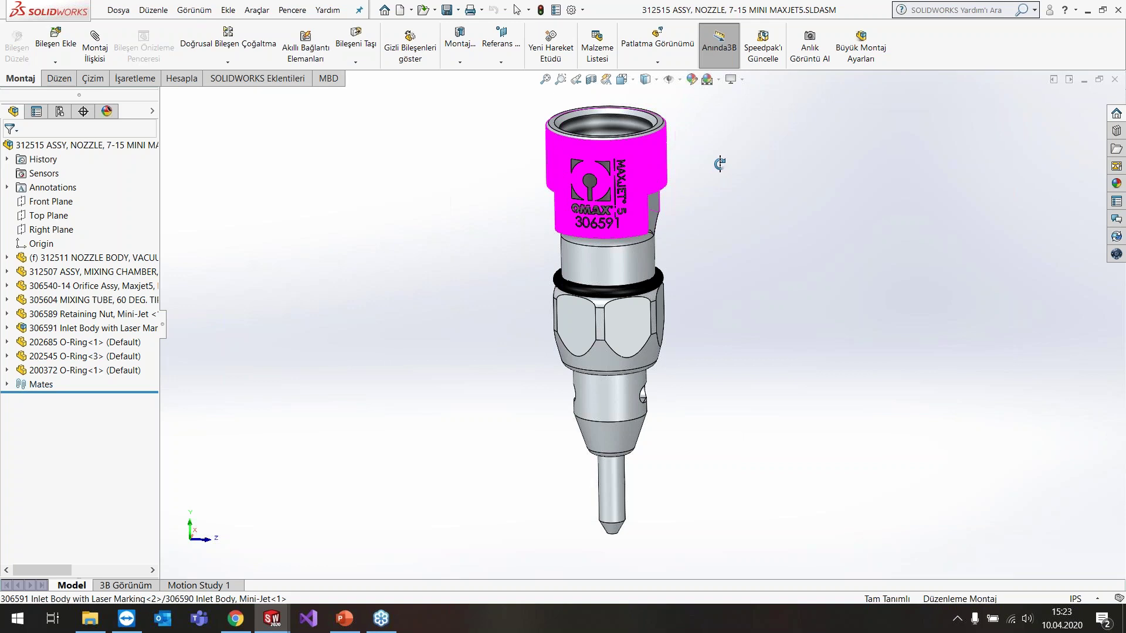
mouse_move(585, 200)
left_mouse_down()
mouse_move(911, 271)
mouse_move(422, 390)
mouse_move(608, 395)
mouse_move(695, 372)
mouse_move(466, 364)
mouse_move(819, 329)
mouse_move(424, 346)
mouse_move(502, 337)
mouse_move(463, 356)
mouse_move(775, 327)
mouse_move(779, 314)
mouse_move(862, 287)
mouse_move(327, 272)
mouse_move(885, 281)
mouse_move(423, 276)
mouse_move(549, 309)
left_mouse_up()
key("Escape")
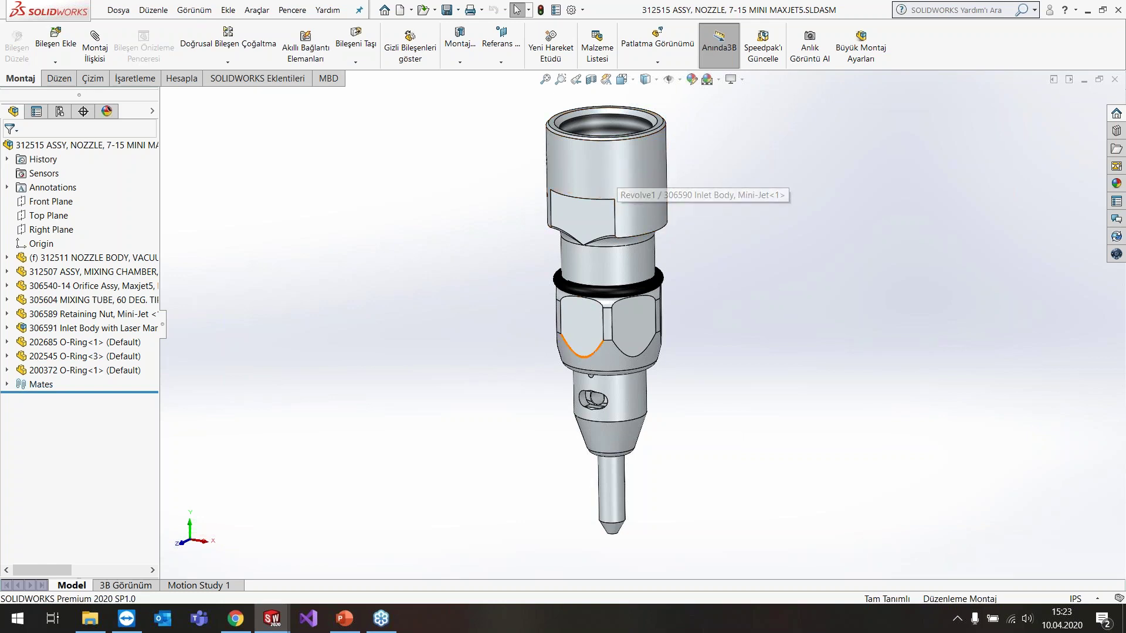
left_click(610, 485)
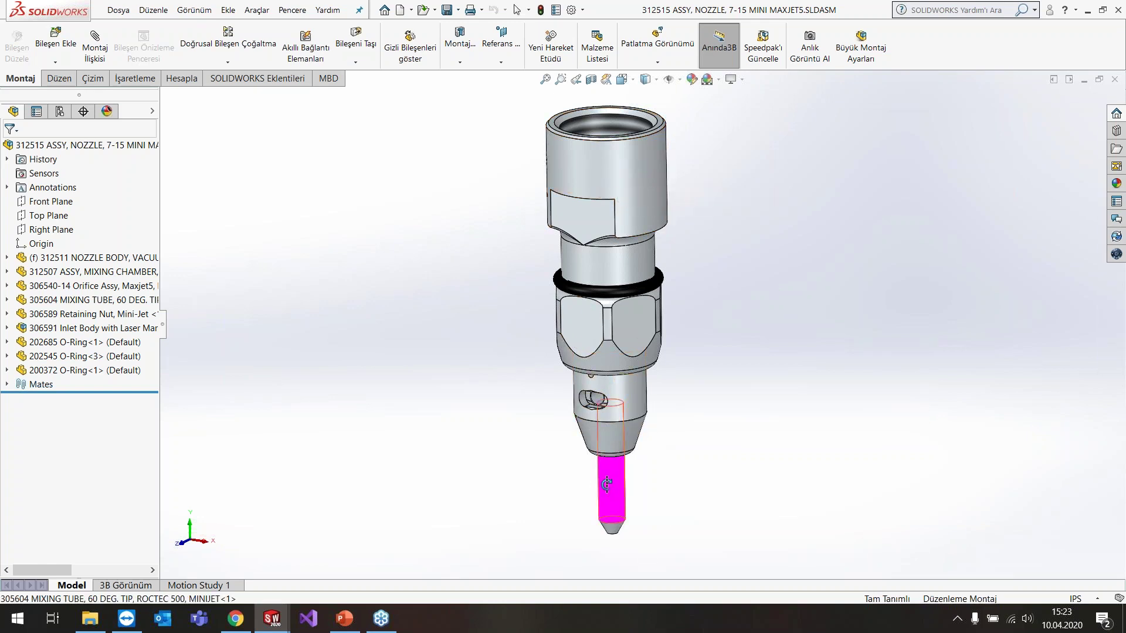
mouse_move(616, 484)
middle_mouse_down()
mouse_move(535, 477)
mouse_move(930, 473)
mouse_move(332, 444)
mouse_move(950, 460)
mouse_move(455, 442)
mouse_move(939, 499)
mouse_move(413, 455)
mouse_move(530, 455)
mouse_move(392, 455)
mouse_move(447, 444)
mouse_move(822, 459)
mouse_move(935, 452)
mouse_move(733, 382)
middle_mouse_up()
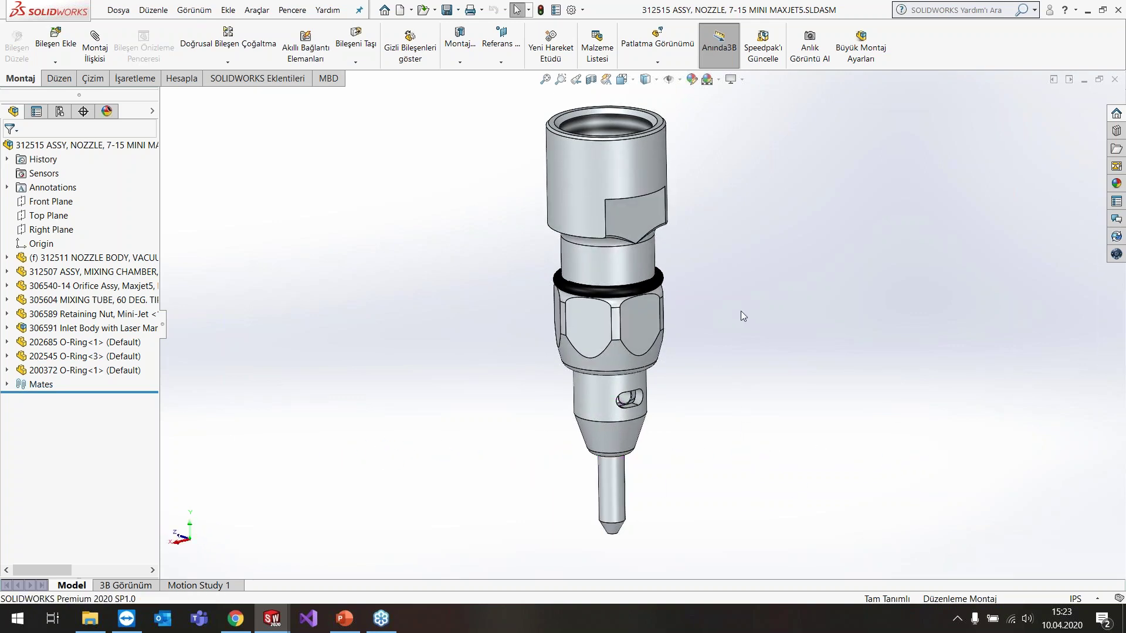
- Select nozzle faces, show front and back views with Ctrl+1 and Ctrl+2, then switch to the Tilting Head window
left_click(631, 214)
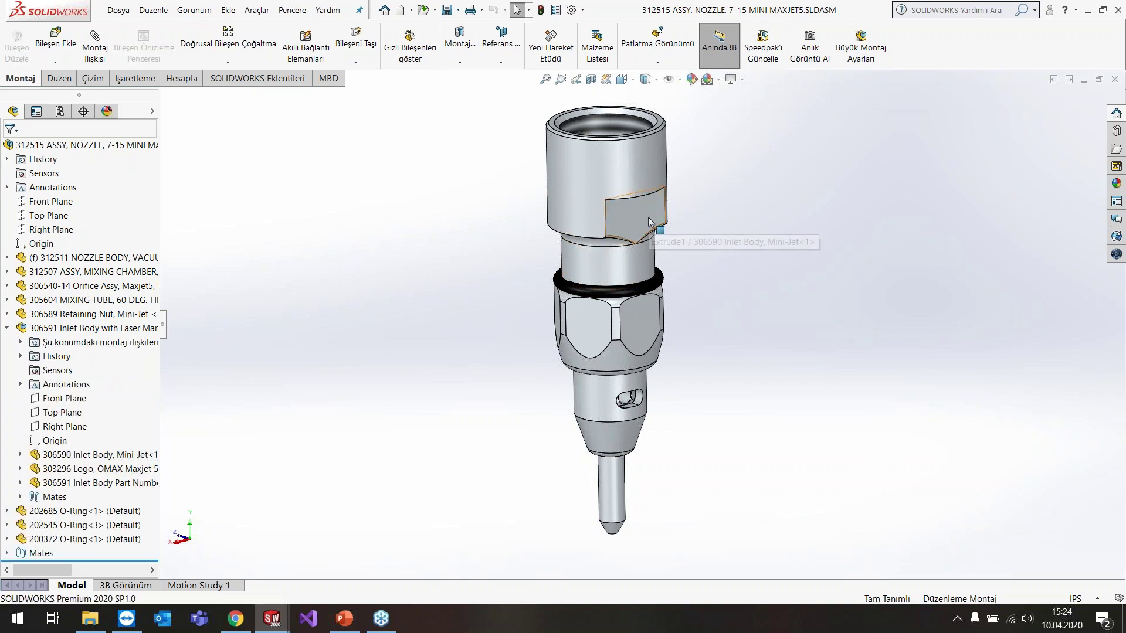
left_click(644, 217)
mouse_move(748, 309)
middle_mouse_down()
mouse_move(688, 281)
mouse_move(594, 296)
middle_mouse_up()
key("ctrl+1")
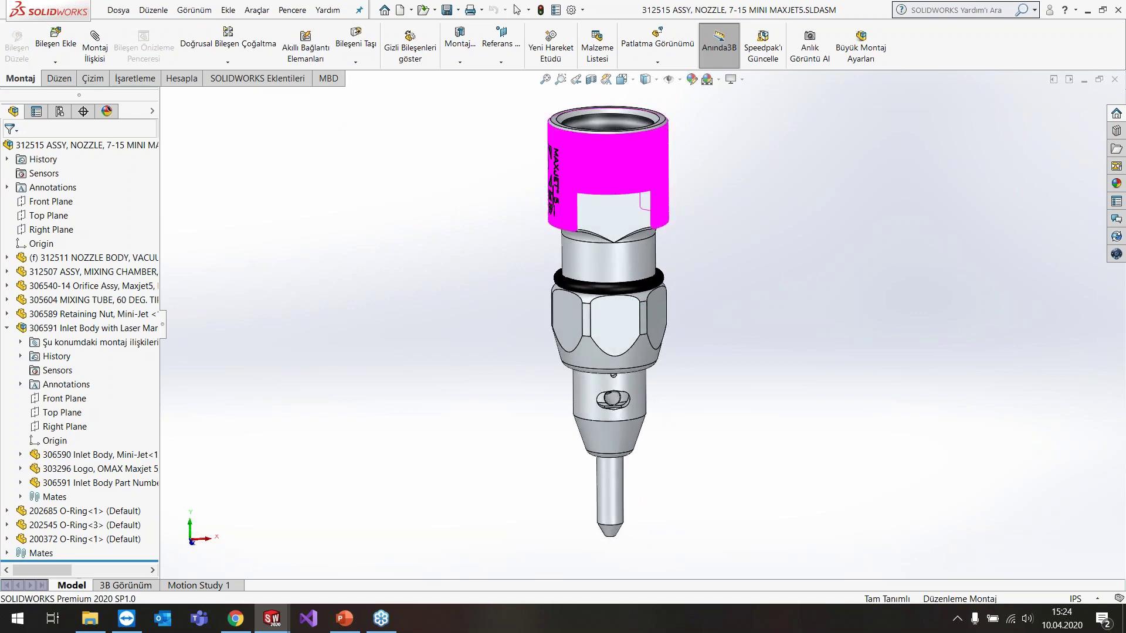
key("ctrl+2")
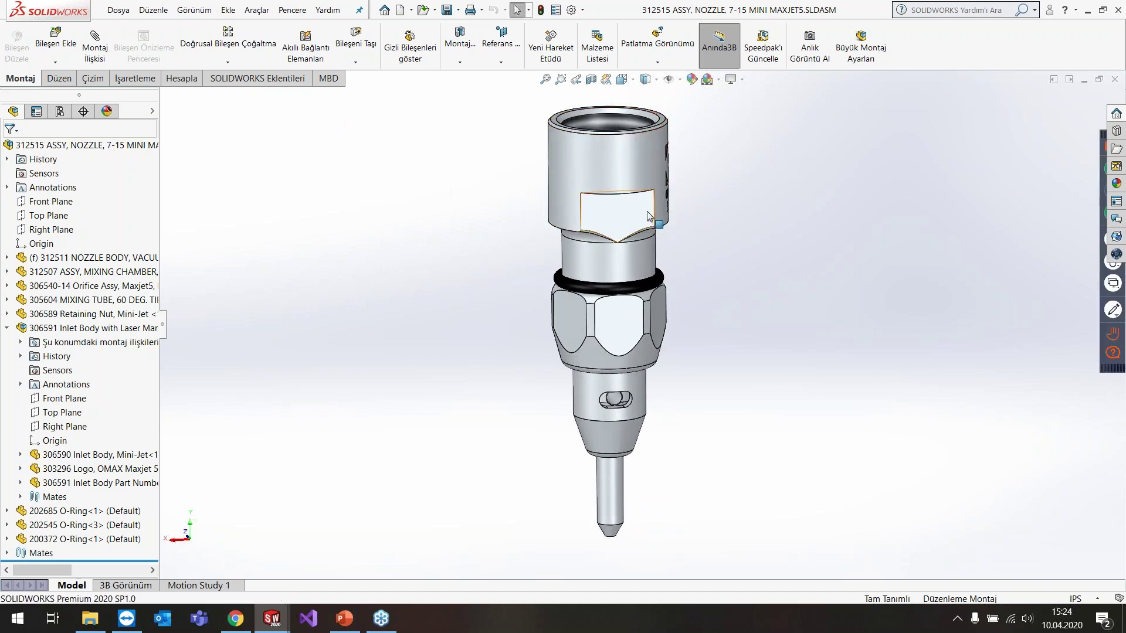
left_click(646, 207)
left_click(762, 267)
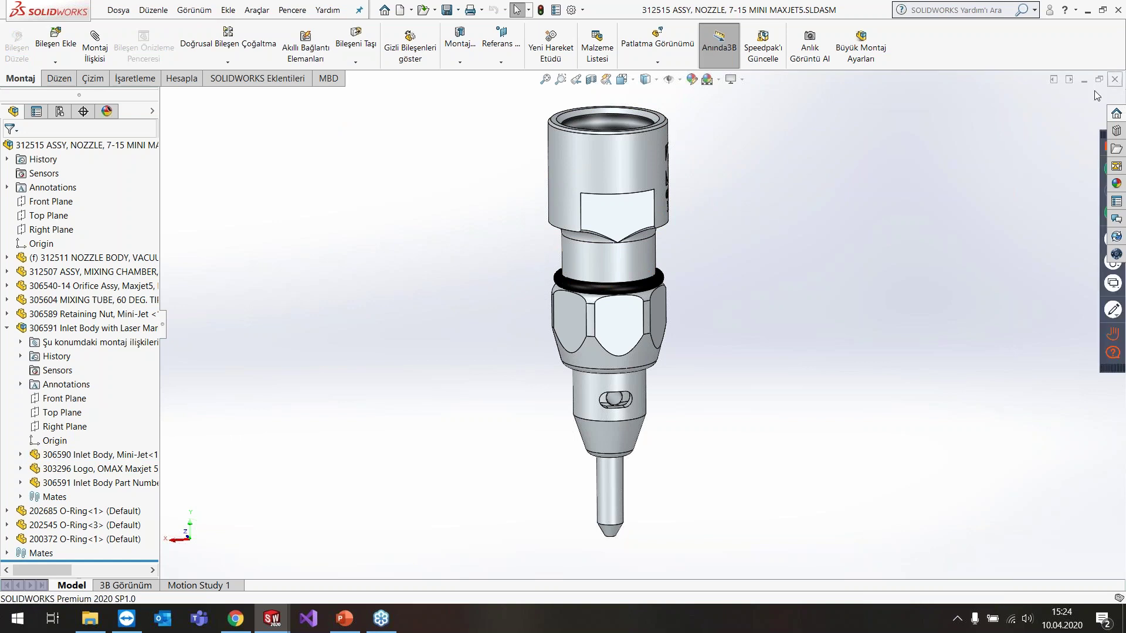
left_click(1115, 79)
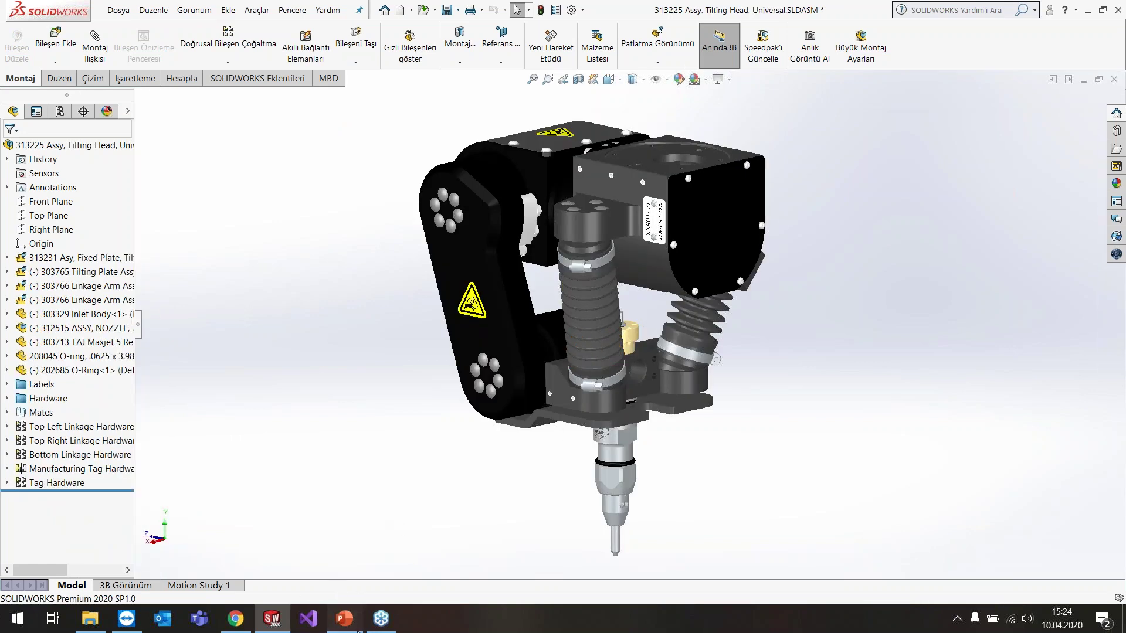
left_click(346, 618)
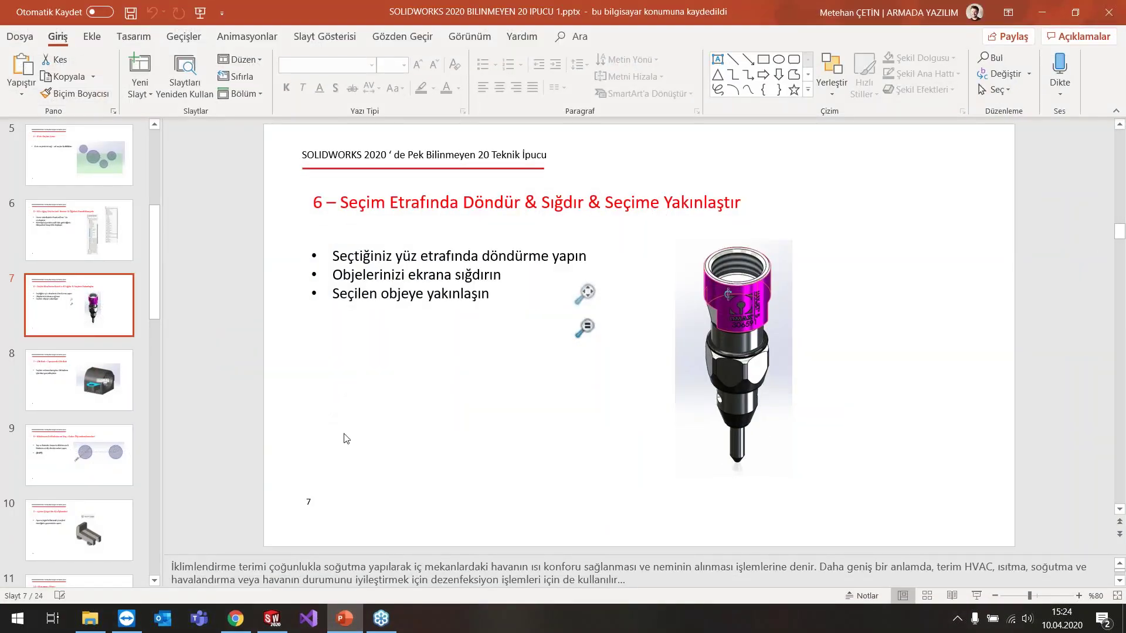
left_click(345, 619)
scroll(352, 357, "up", 3)
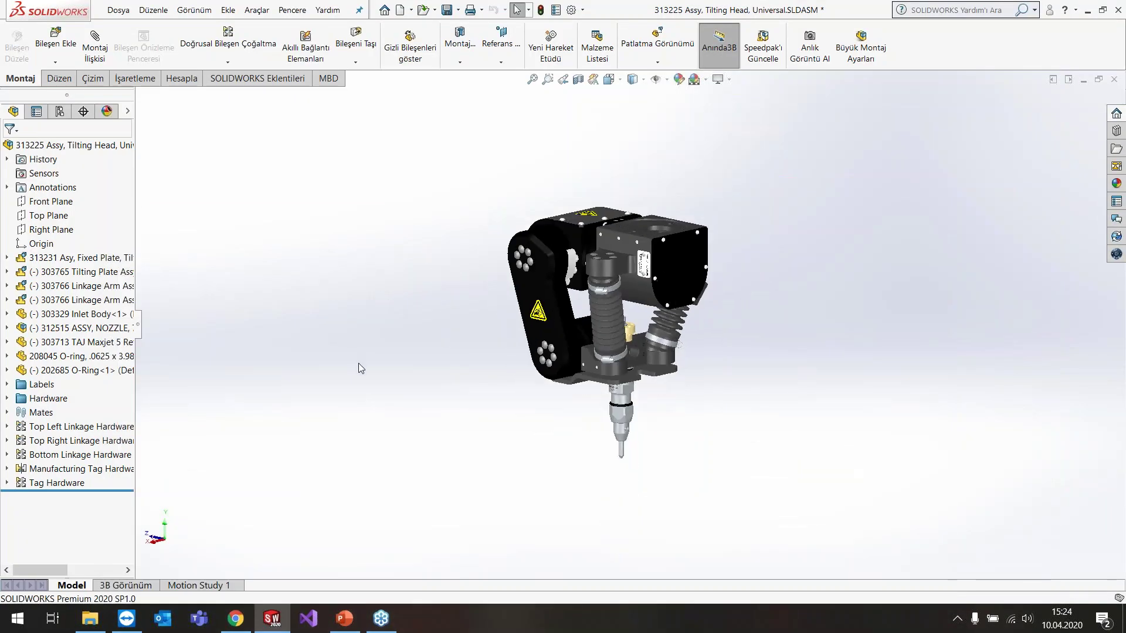
scroll(364, 365, "up", 2)
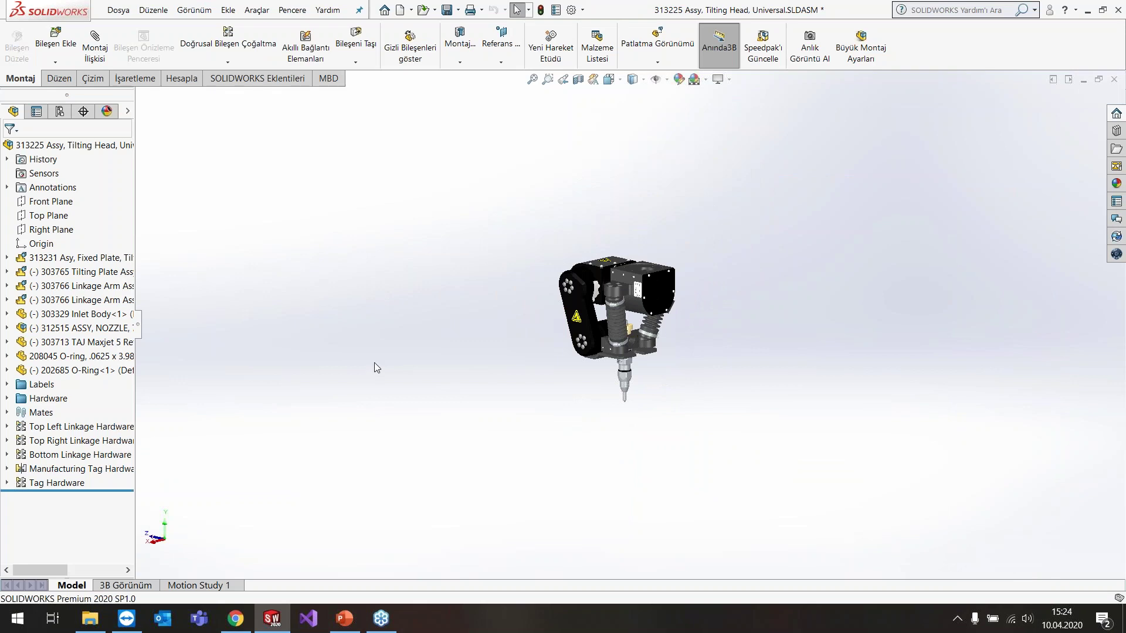
scroll(376, 367, "up", 1)
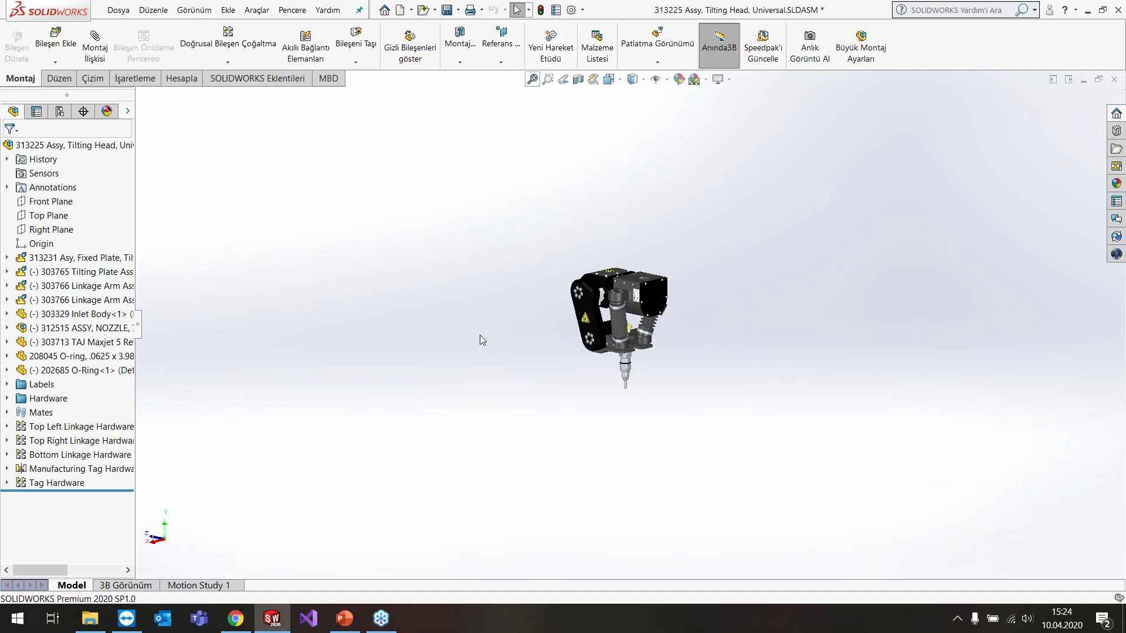
scroll(466, 354, "up", 5)
scroll(466, 353, "up", 2)
scroll(821, 329, "down", 1)
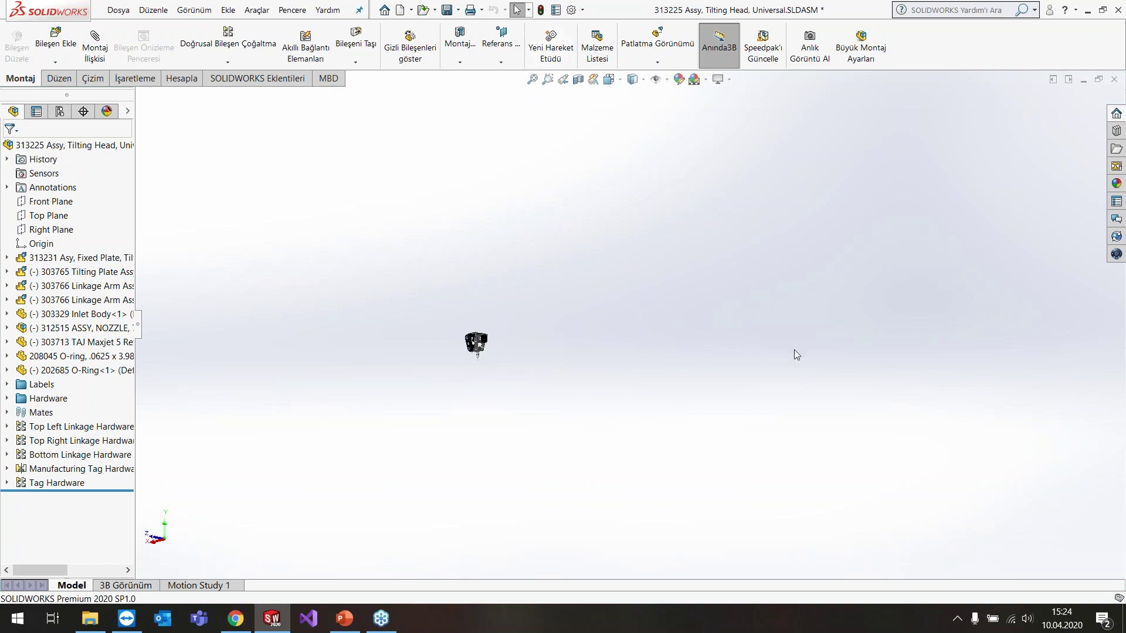
scroll(794, 350, "down", 3)
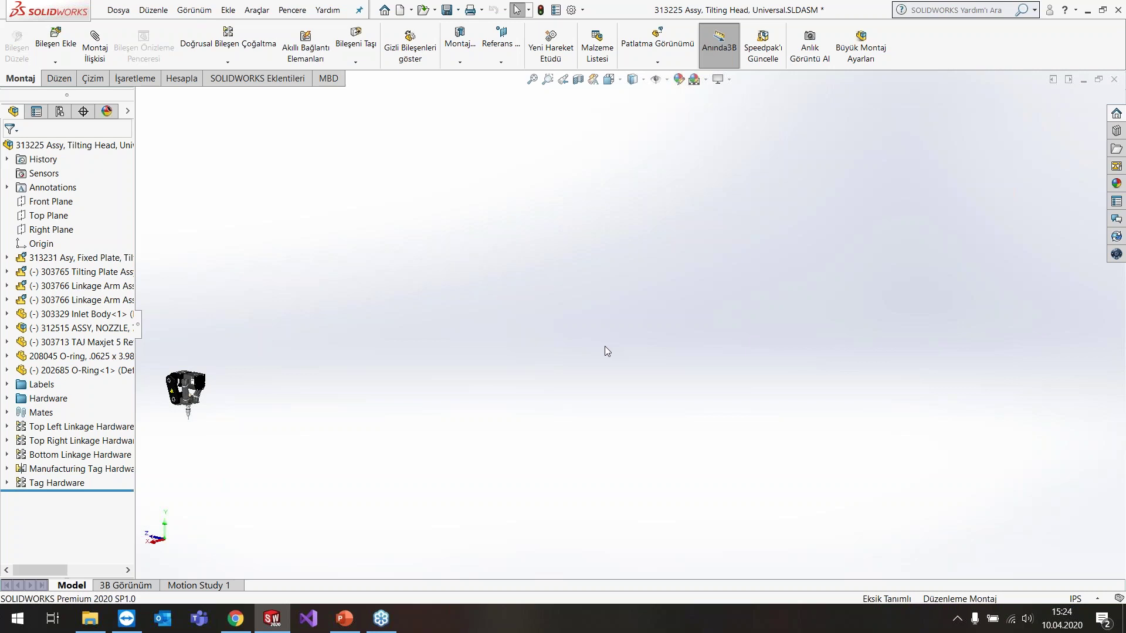
key("f")
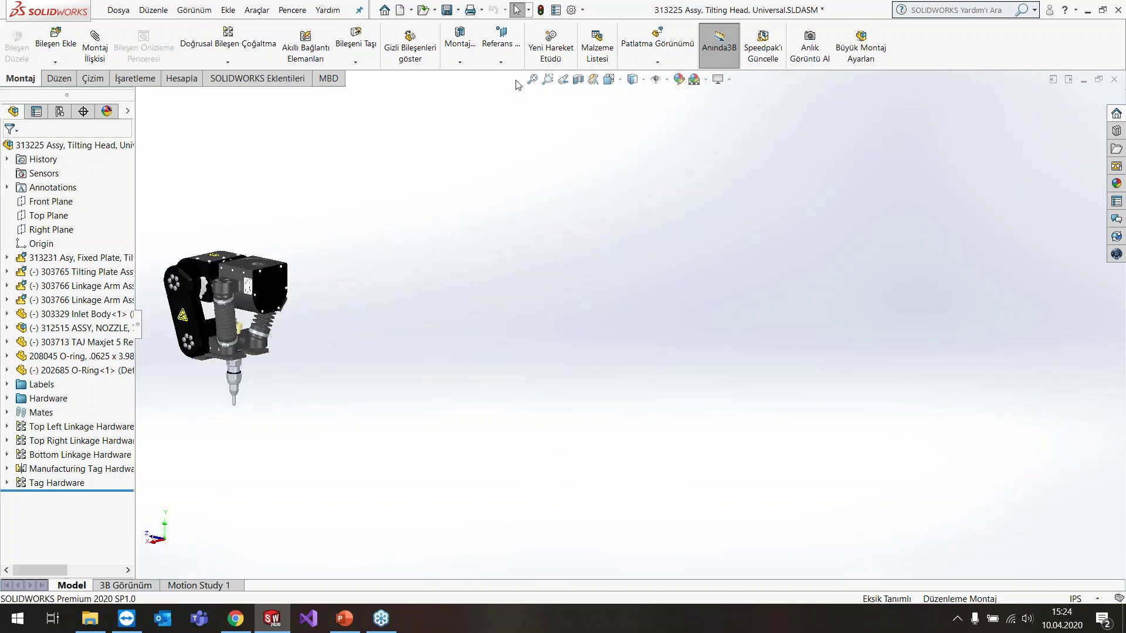
left_click(533, 80)
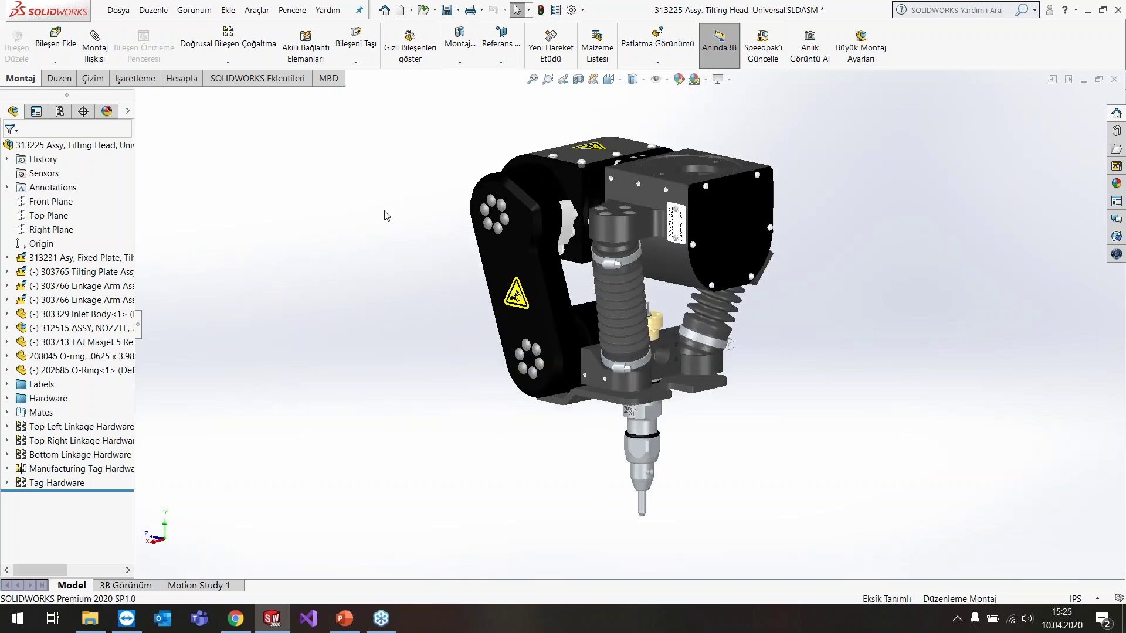
left_click(344, 625)
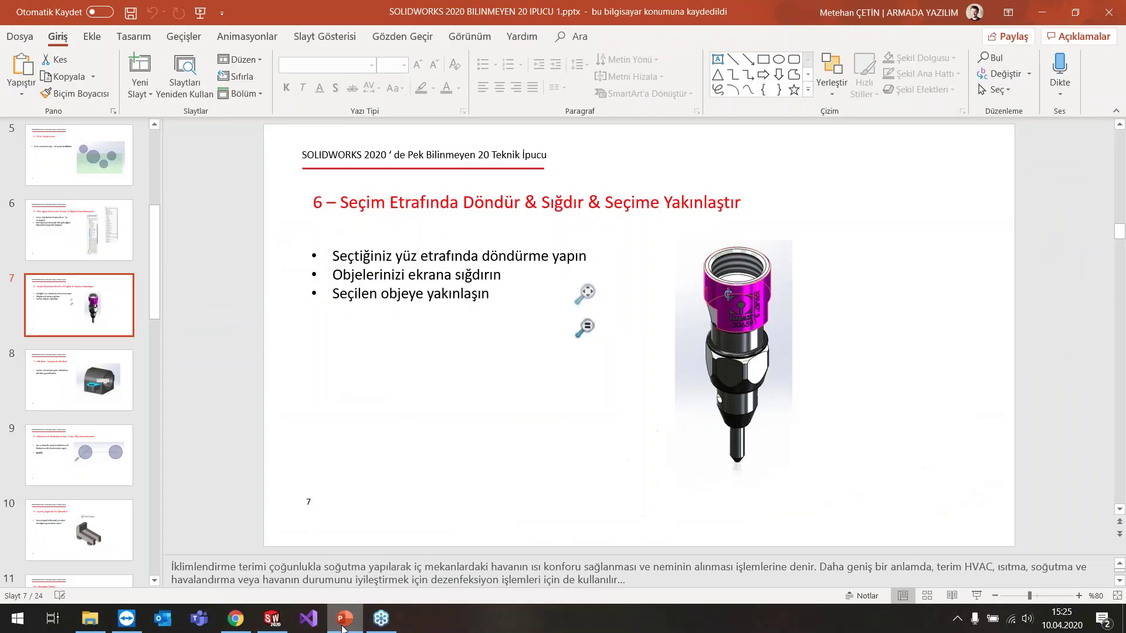
left_click(344, 625)
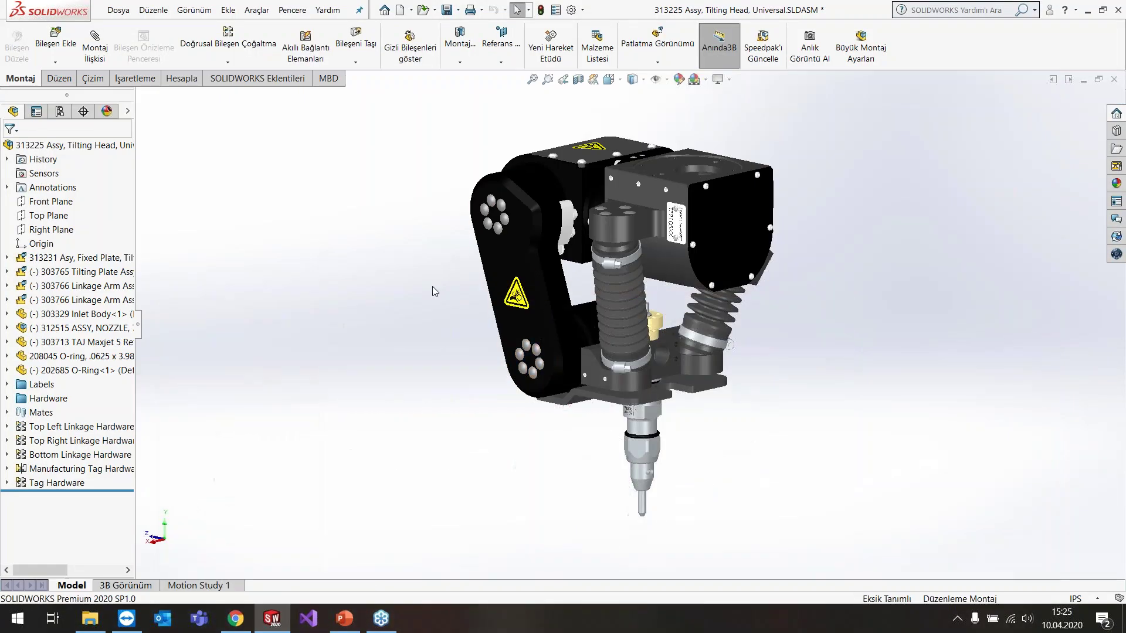
key("z")
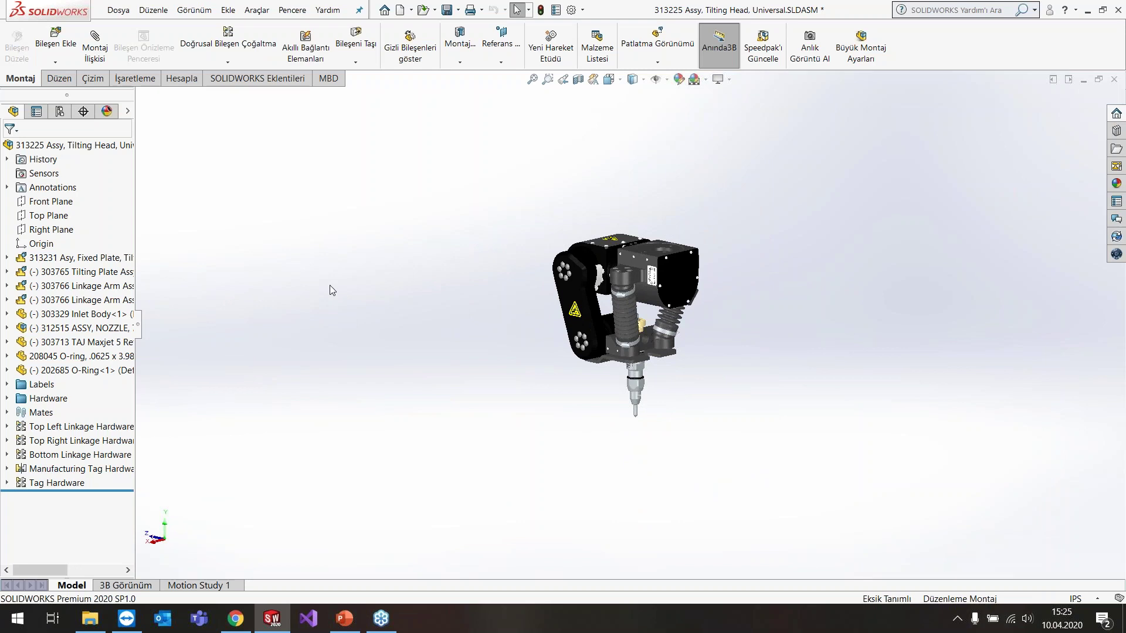
left_click(106, 342)
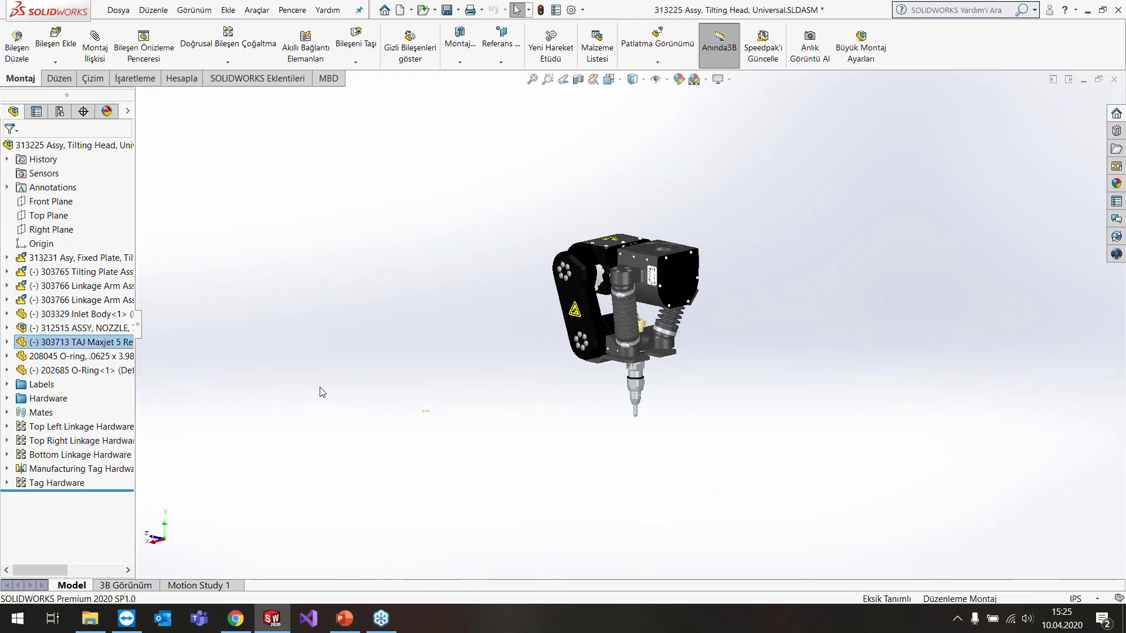
scroll(613, 369, "down", 3)
scroll(613, 369, "down", 3)
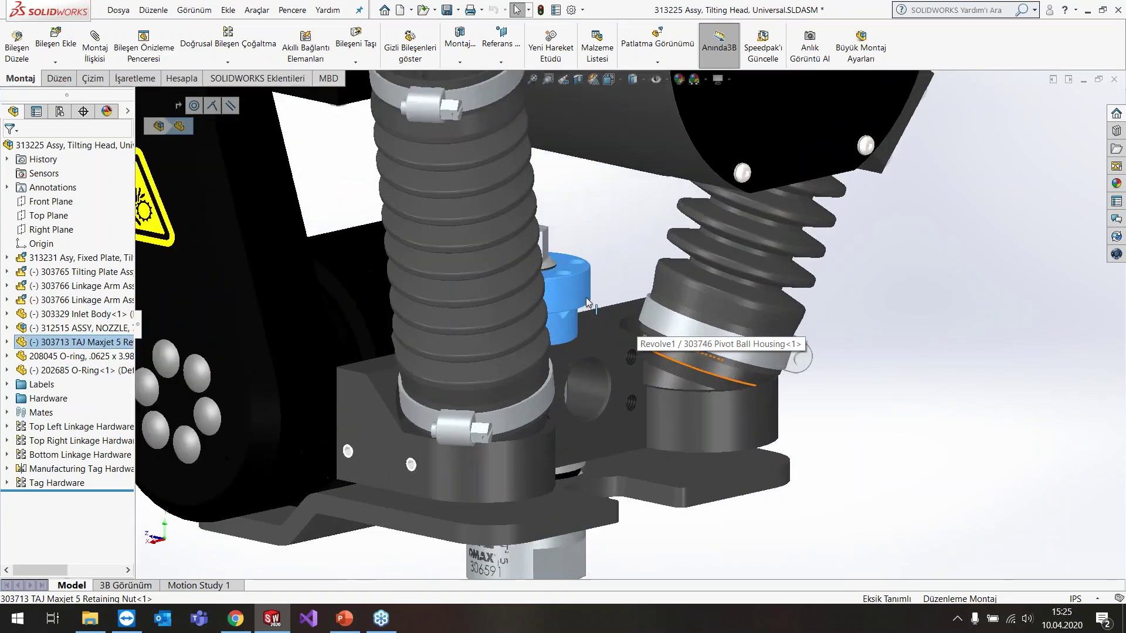
scroll(267, 344, "up", 3)
left_click(267, 345)
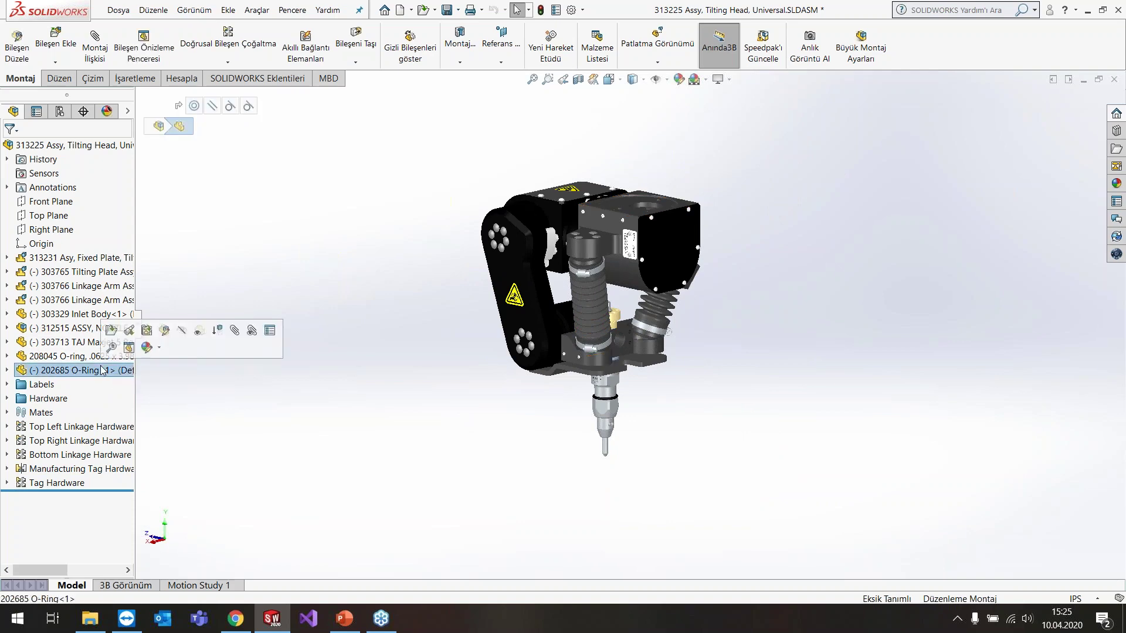
left_click(82, 370)
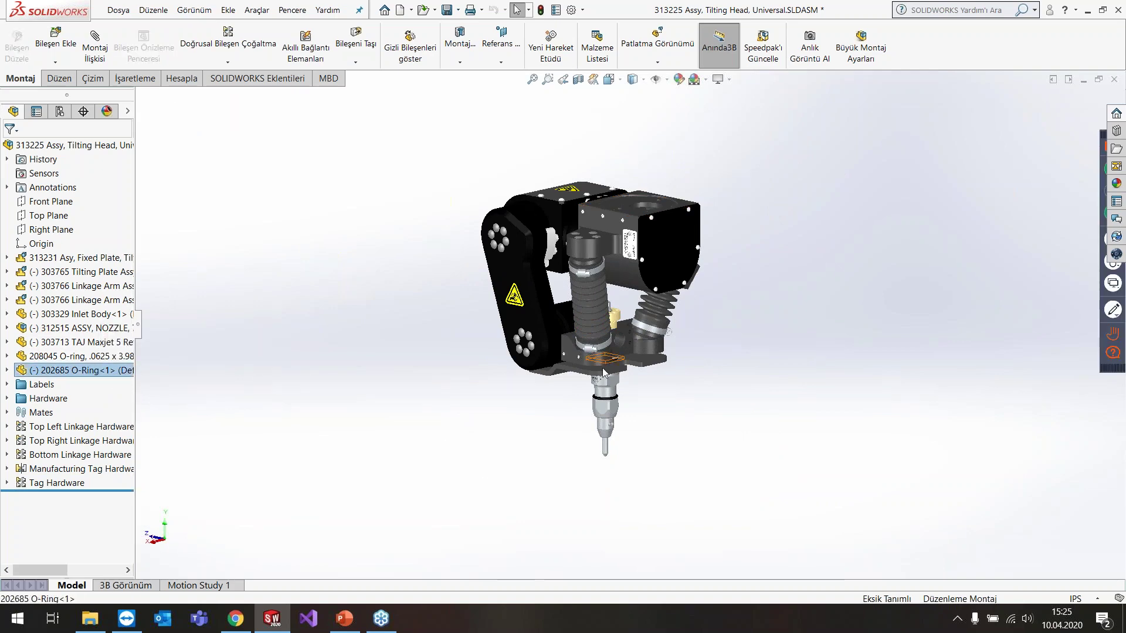
scroll(514, 325, "down", 3)
scroll(514, 325, "down", 2)
scroll(519, 322, "down", 2)
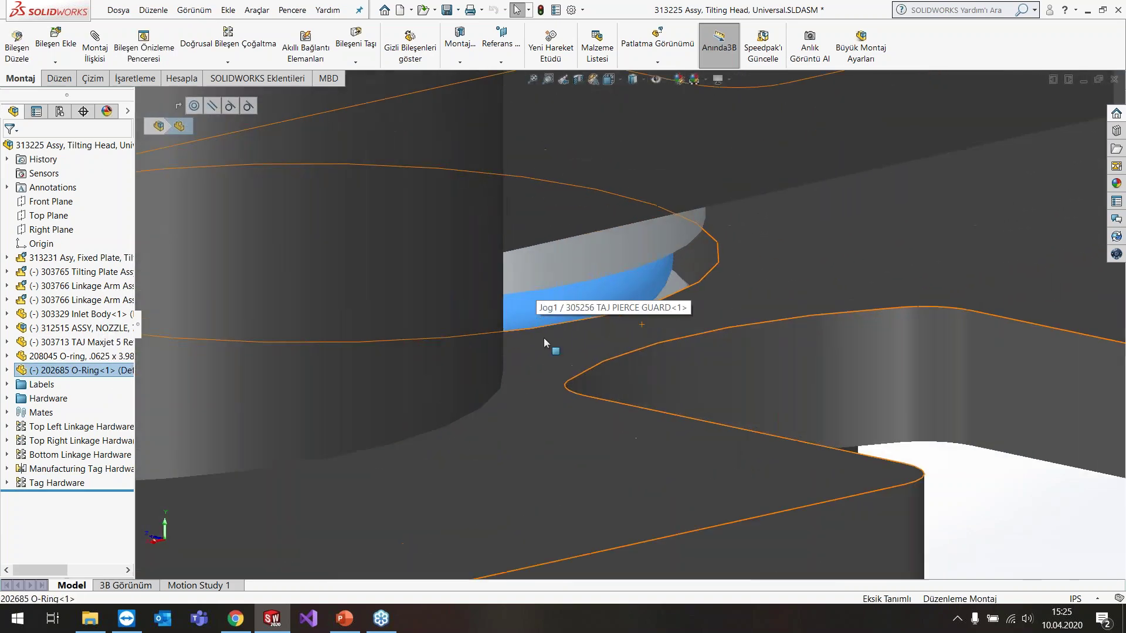
scroll(543, 338, "up", 3)
scroll(397, 368, "up", 3)
left_click(397, 367)
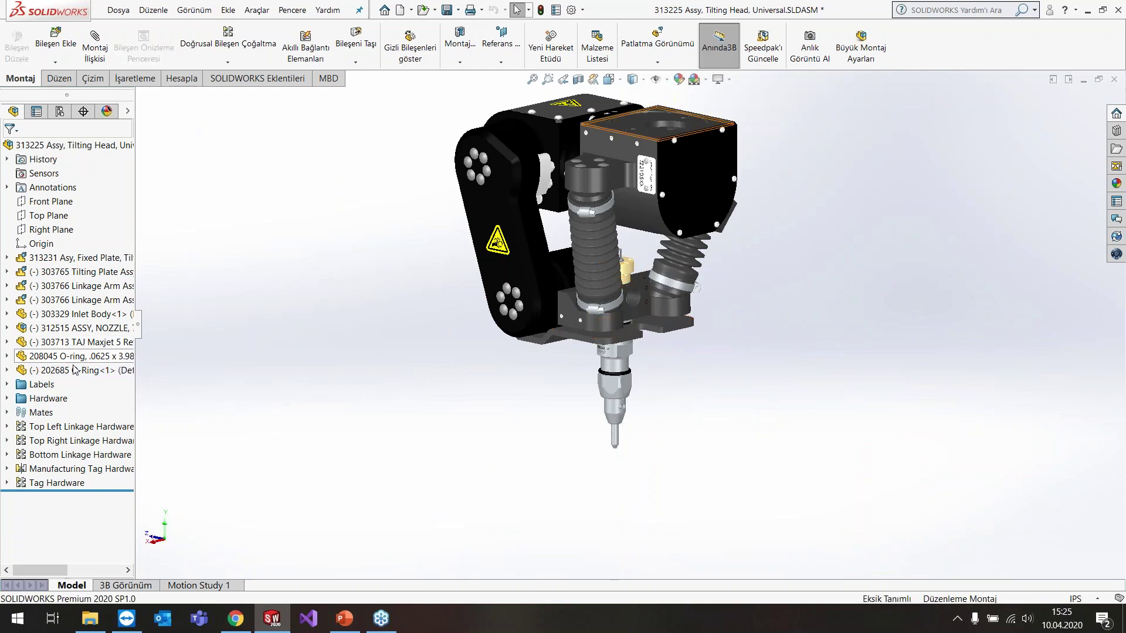
left_click(82, 313)
left_click(418, 487)
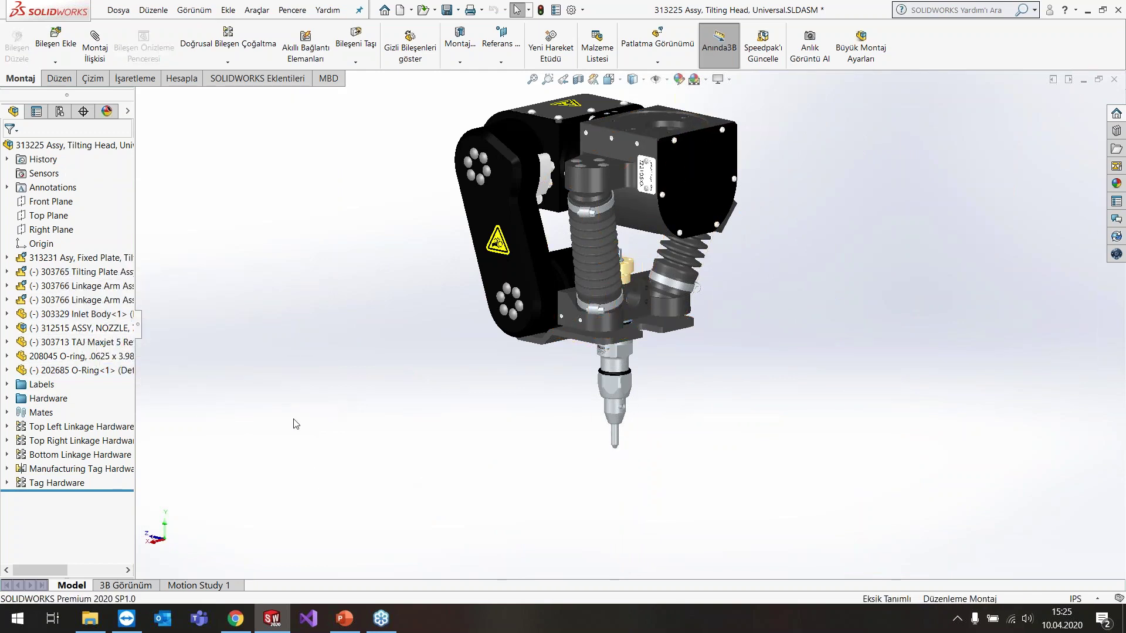
- Zoom to Selection on the 202685 O-Ring, wheel-zoom around it, and clear the selection
right_click(106, 373)
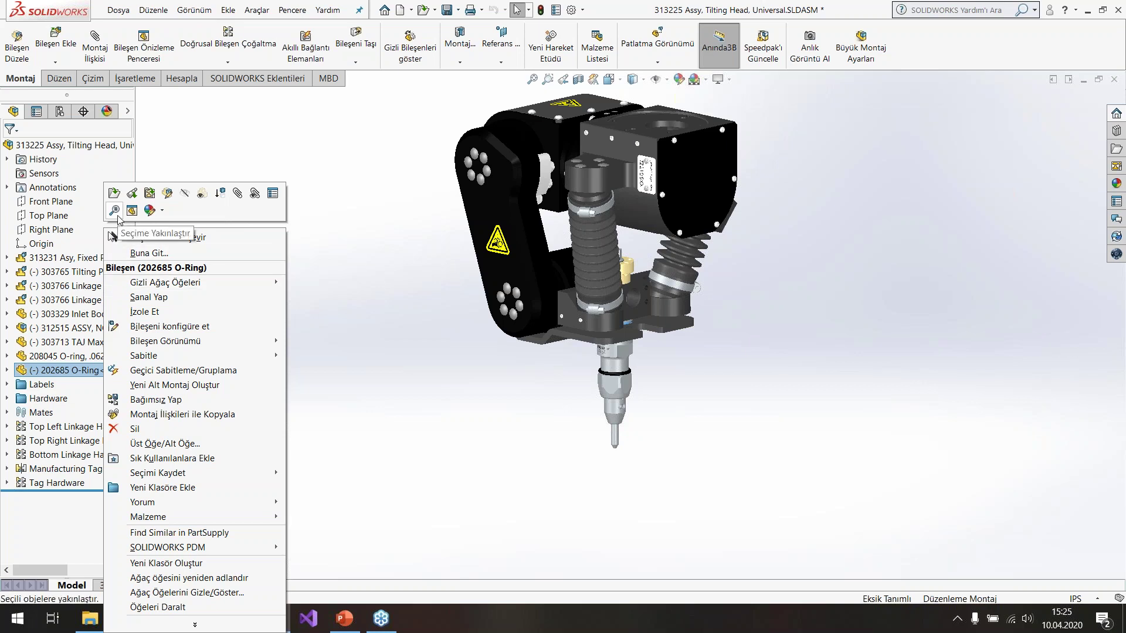
left_click(116, 212)
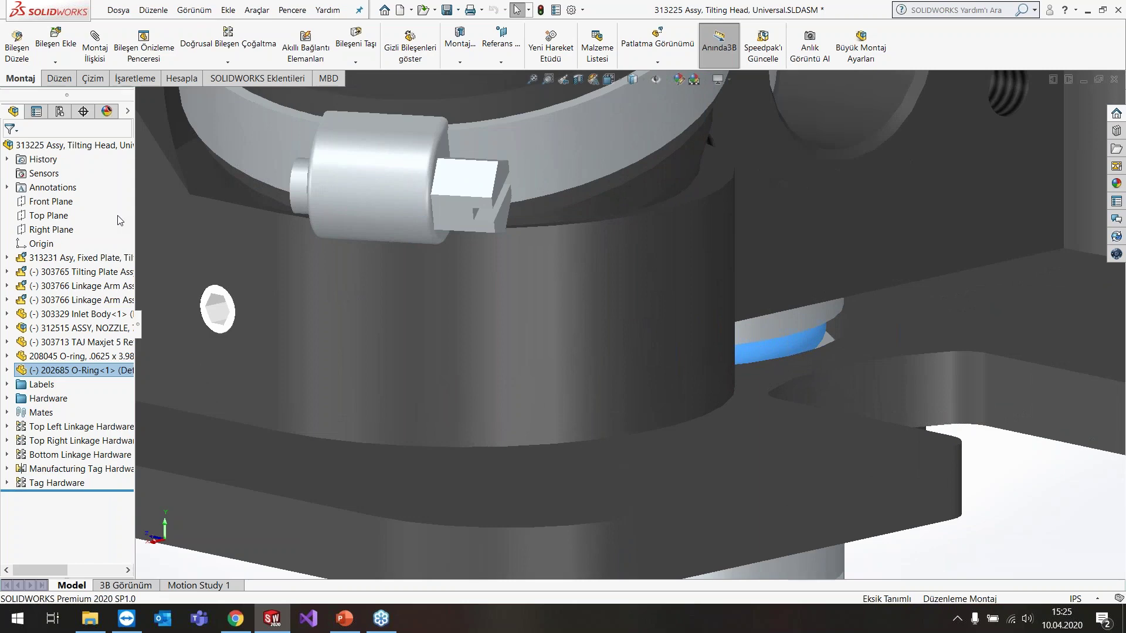
scroll(504, 371, "up", 3)
scroll(748, 238, "down", 5)
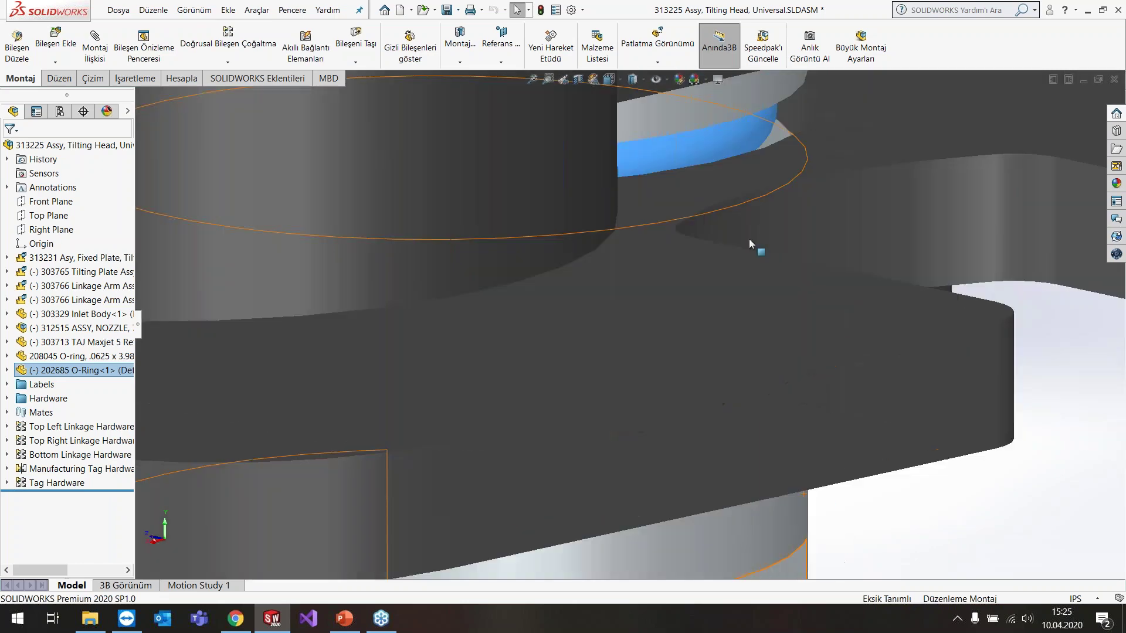
scroll(716, 239, "up", 5)
scroll(651, 270, "up", 3)
scroll(651, 270, "up", 5)
left_click(815, 248)
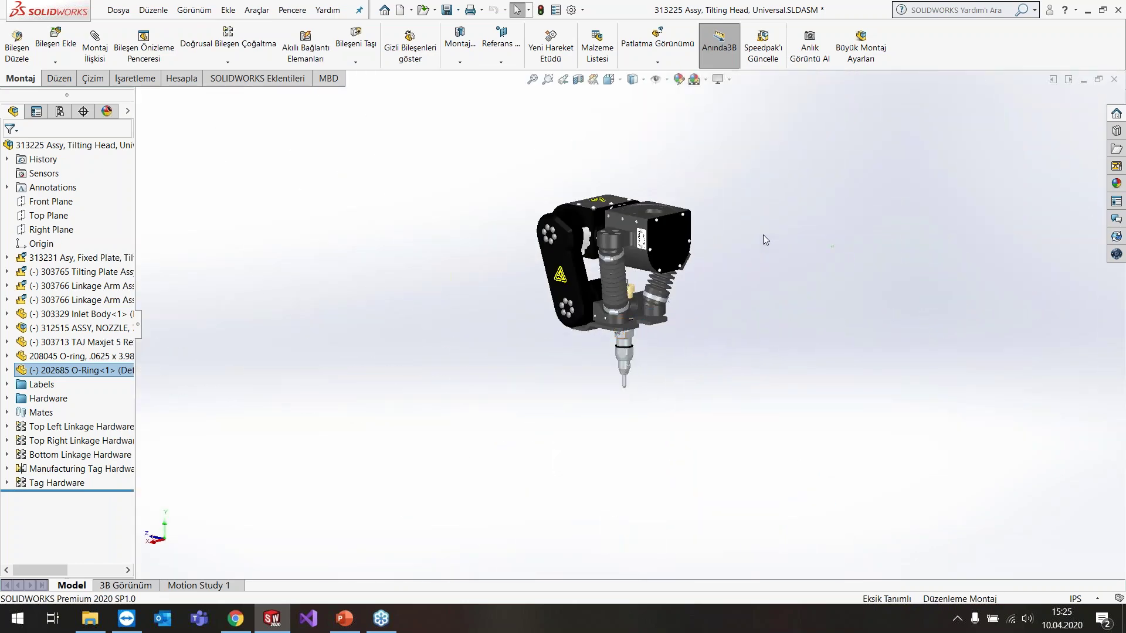
scroll(633, 276, "down", 4)
scroll(631, 269, "down", 4)
- Zoom to Selection on an M3 screw from the tree, then fit the whole assembly with F
left_click(548, 266)
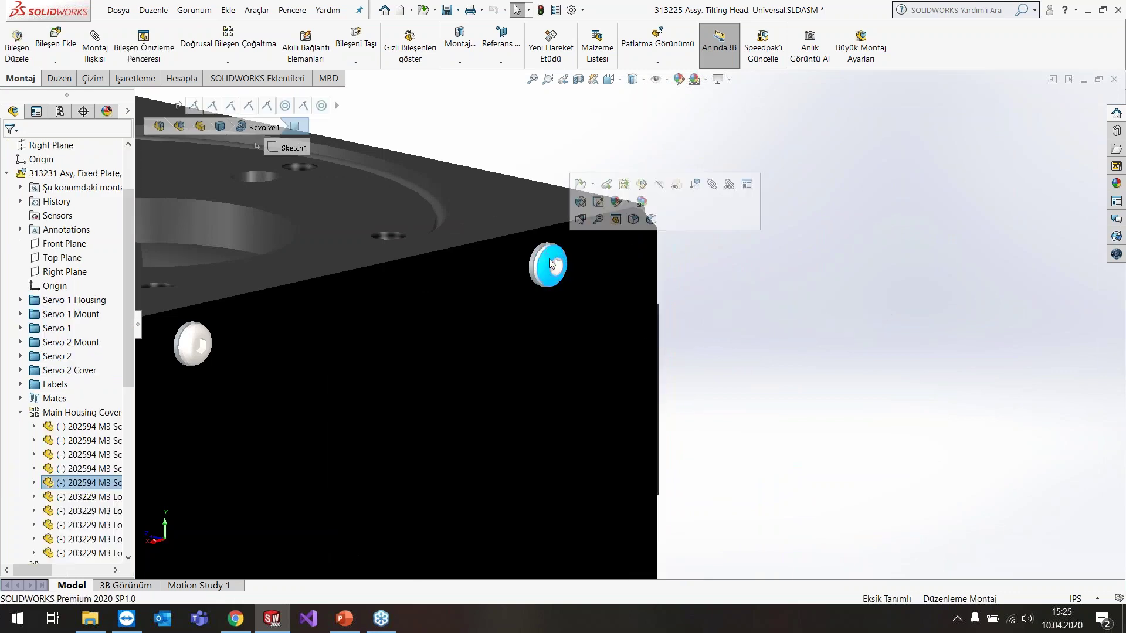
scroll(523, 463, "up", 8)
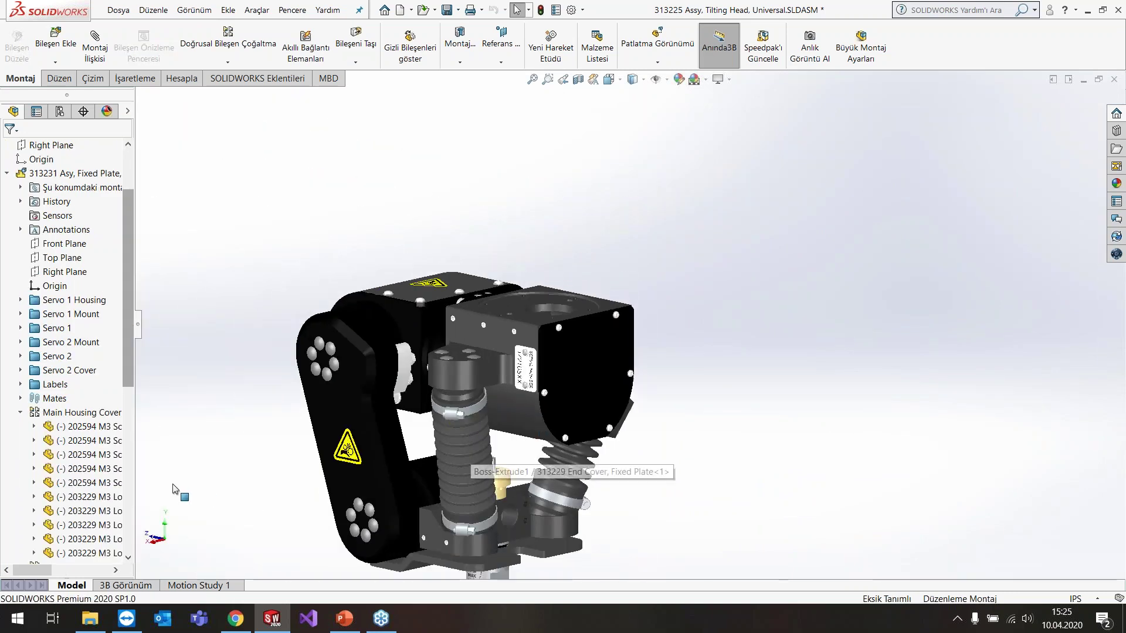
left_click(354, 441)
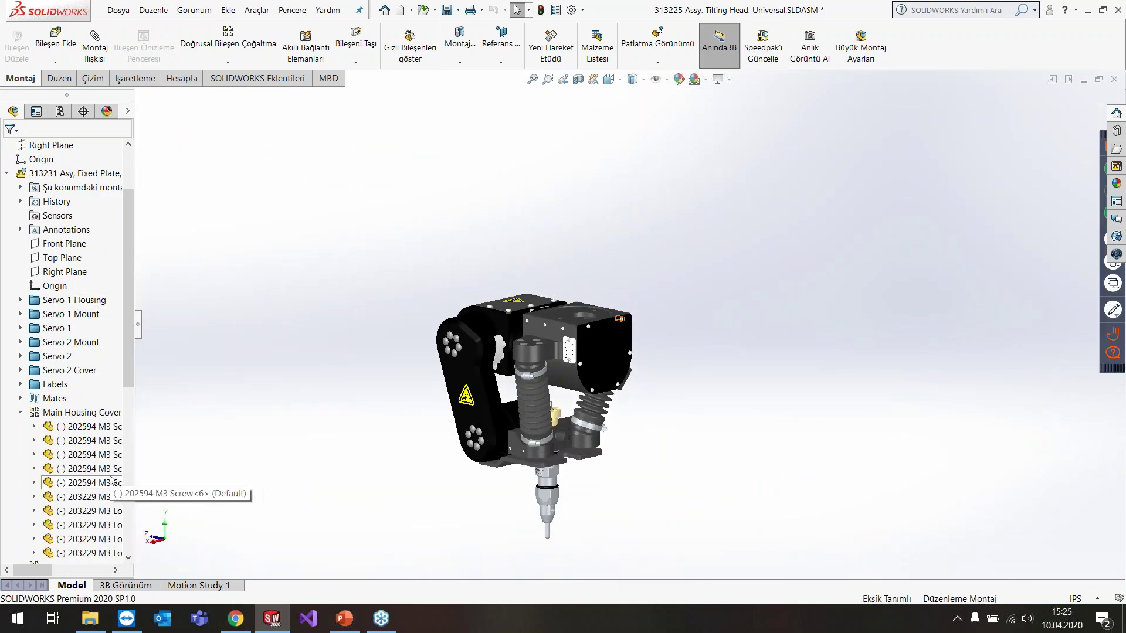
left_click(110, 482)
scroll(607, 478, "up", 2)
scroll(540, 423, "down", 2)
right_click(107, 482)
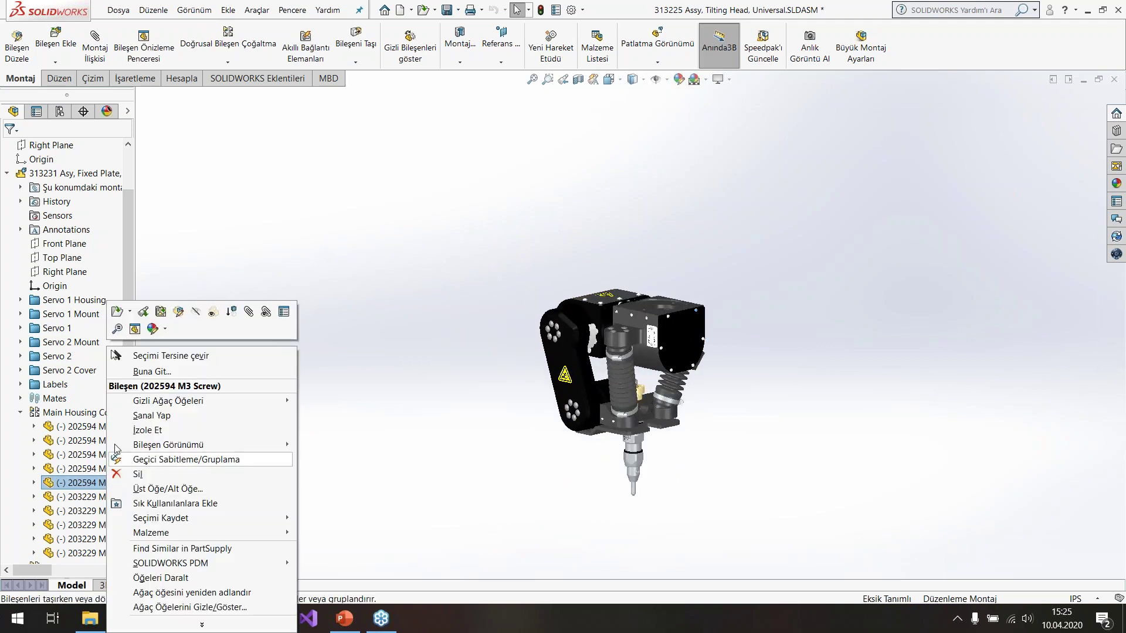
left_click(115, 332)
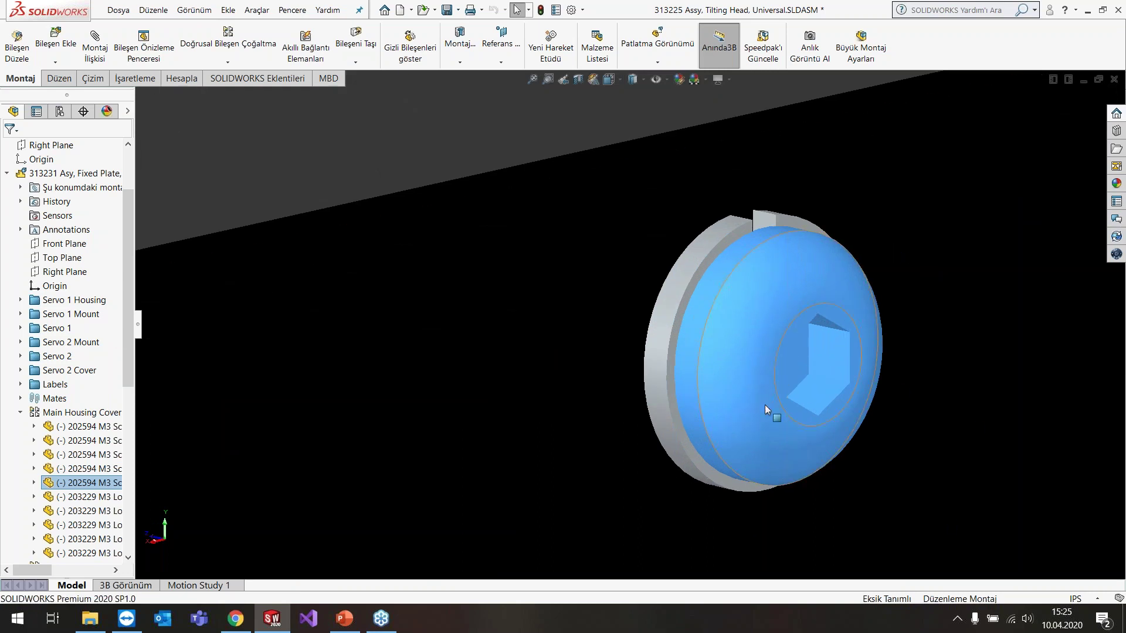
scroll(800, 340, "up", 3)
scroll(801, 333, "up", 3)
left_click(801, 335)
scroll(801, 334, "up", 3)
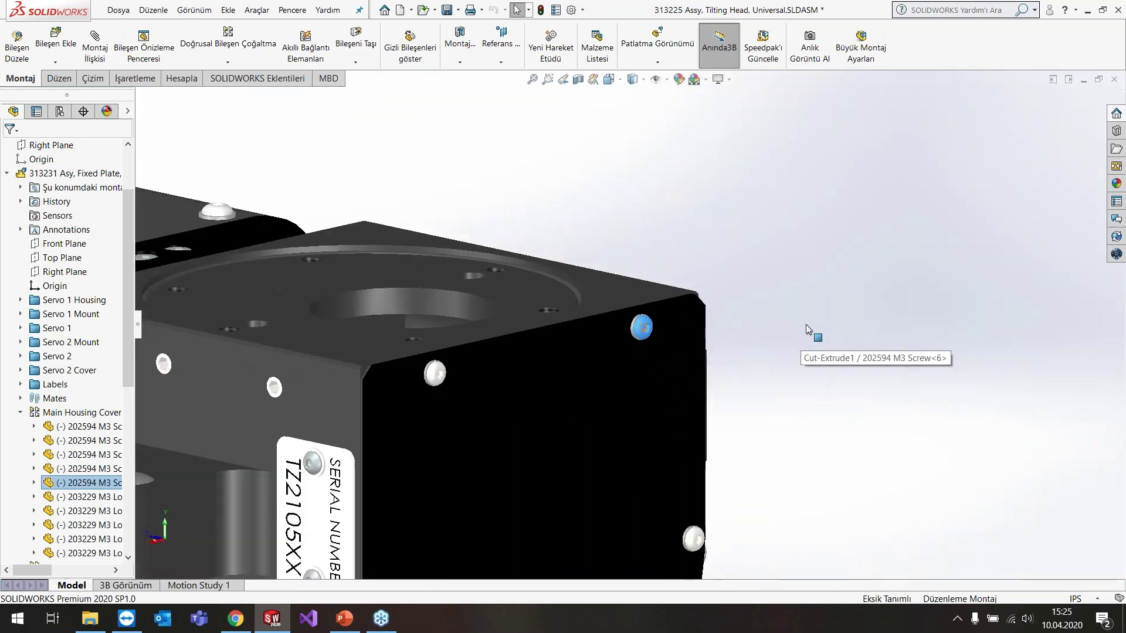
key("f")
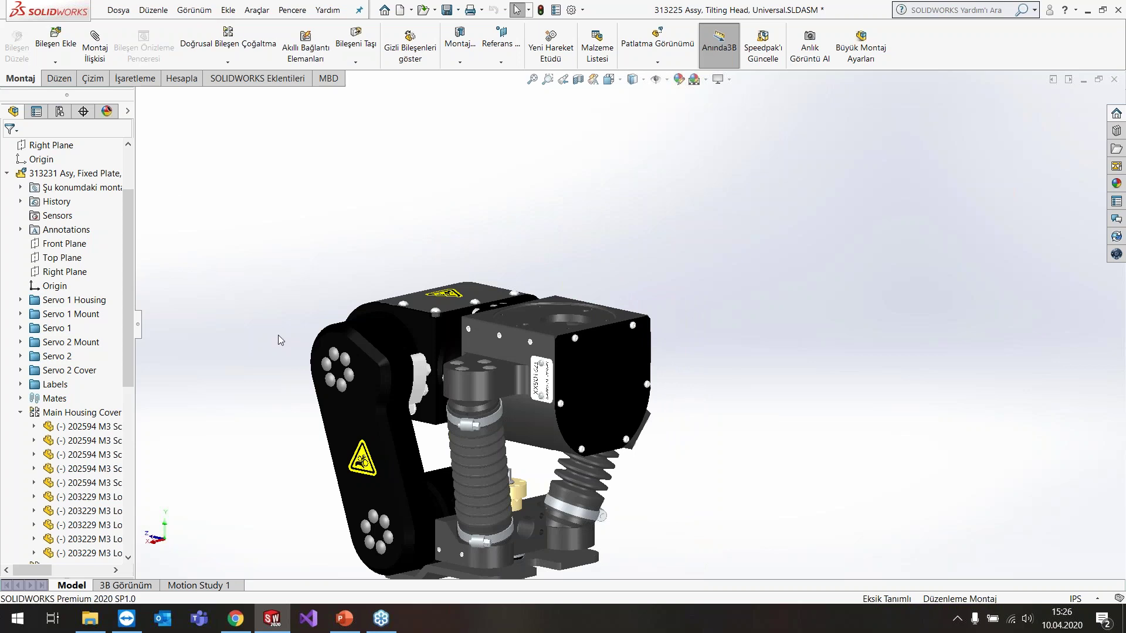
- Orbit the assembly and drag the M3 screw out of its hole in the housing
middle_click_drag(773, 361, 654, 338)
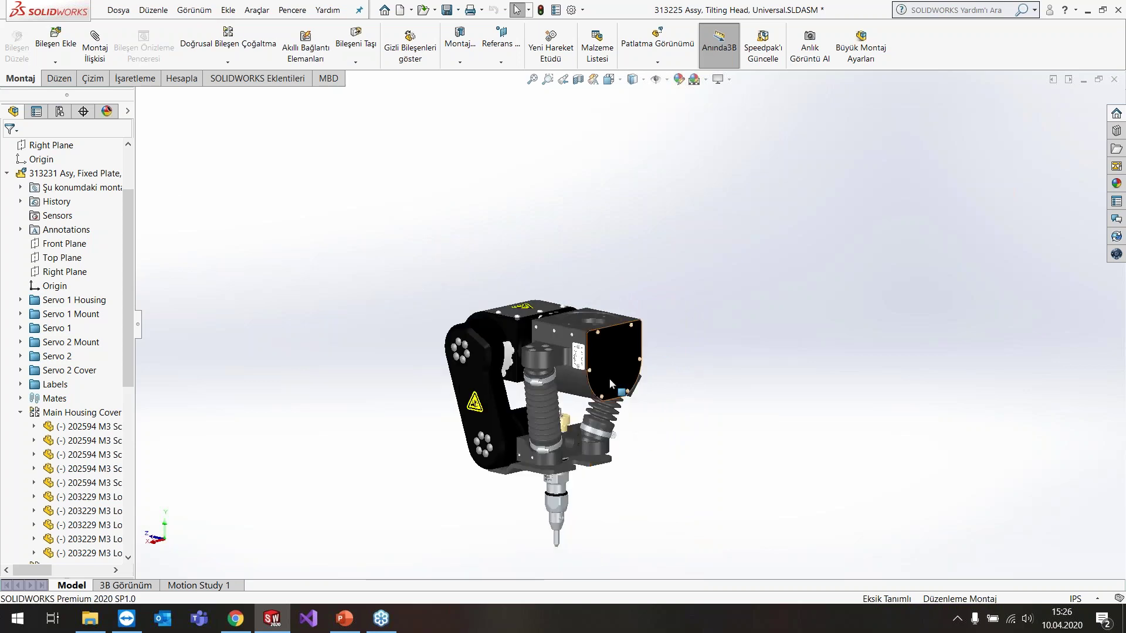
scroll(638, 322, "down", 2)
scroll(599, 276, "down", 3)
scroll(576, 251, "down", 2)
left_click_drag(576, 251, 936, 309)
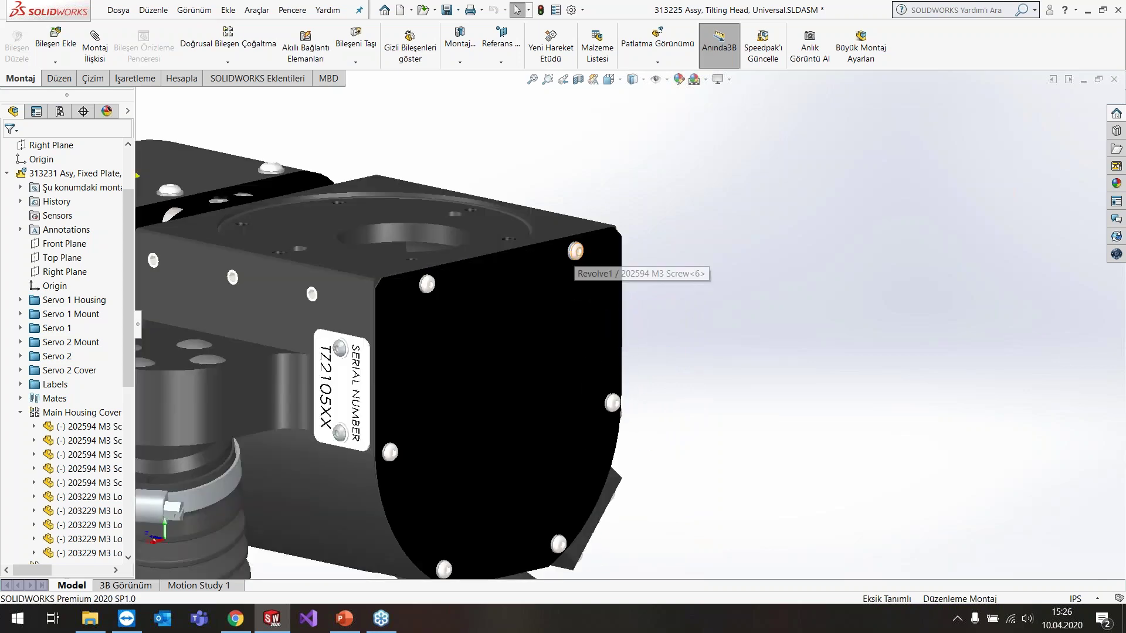
scroll(915, 305, "up", 4)
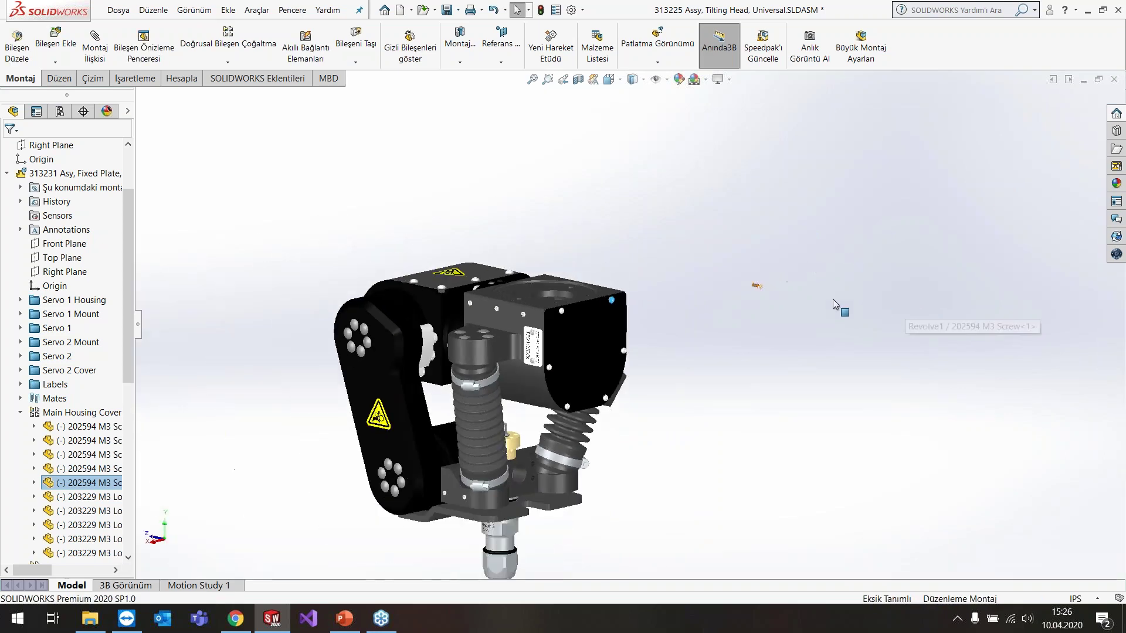
scroll(624, 281, "down", 3)
left_click(621, 288)
scroll(1002, 315, "up", 4)
scroll(1002, 315, "up", 1)
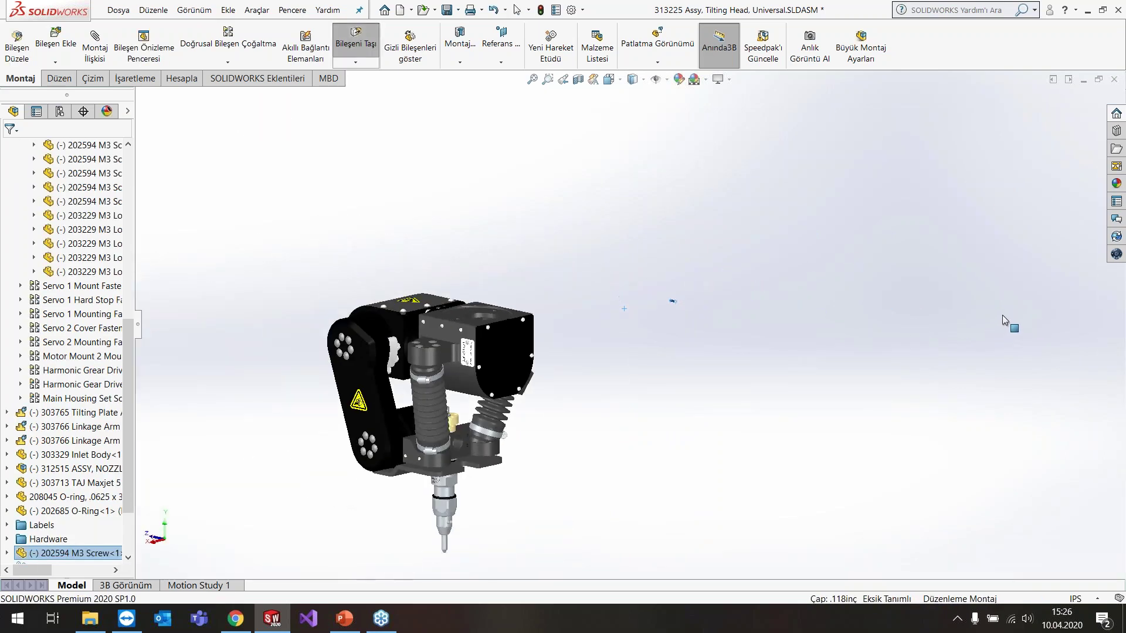
left_click(722, 237)
- Zoom in, drag the view again, and select the loose M3 screw in the tree
scroll(822, 273, "up", 1)
scroll(822, 273, "up", 2)
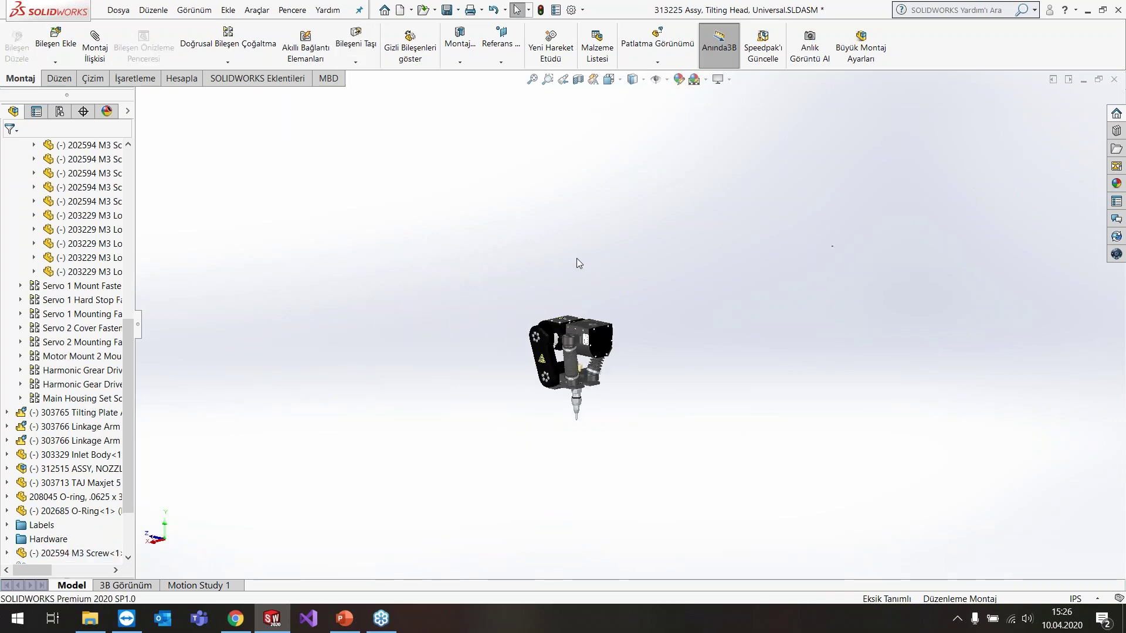
left_click_drag(874, 234, 909, 255)
scroll(853, 260, "up", 4)
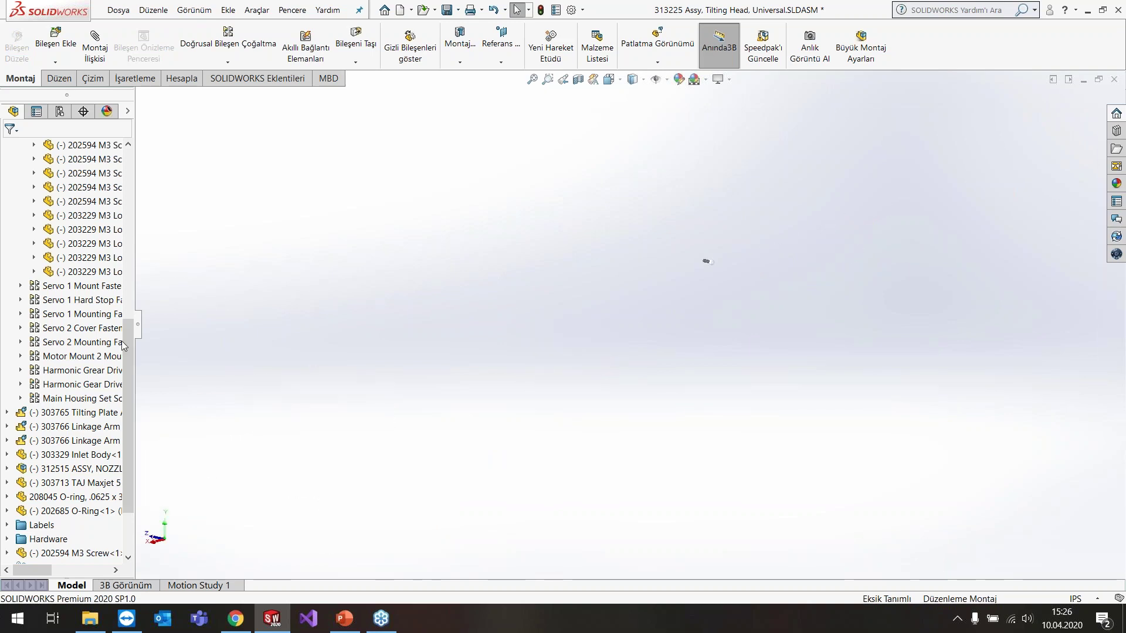
scroll(125, 353, "down", 2)
left_click(105, 468)
scroll(422, 397, "down", 3)
left_click(487, 283)
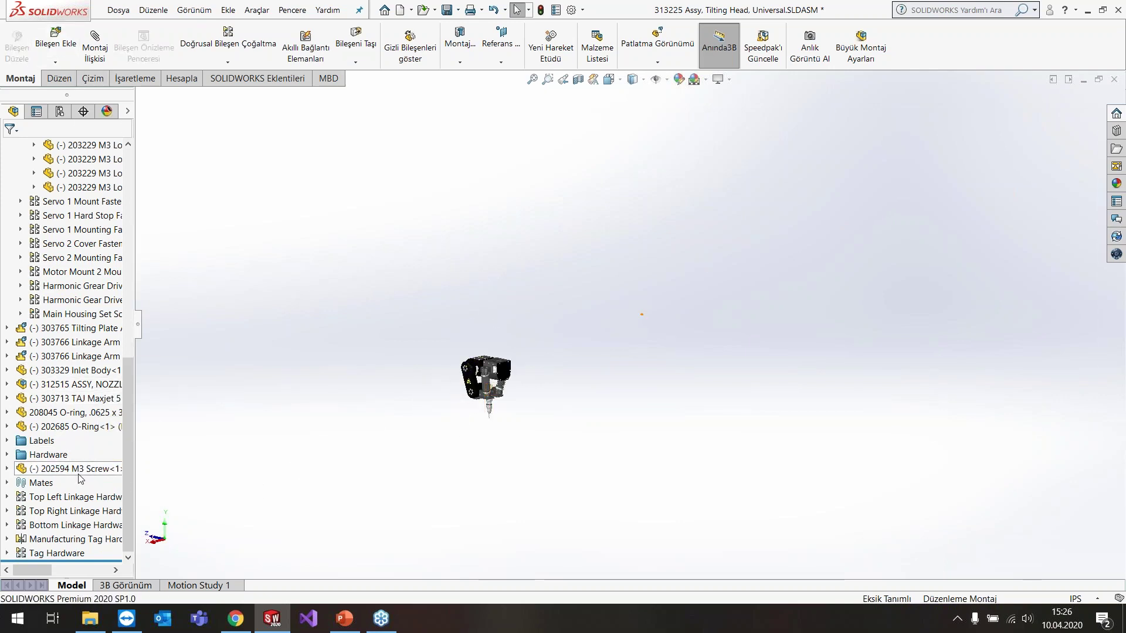
- Use Zoom to Selection on the M3 Screw, back out slightly, and return to PowerPoint slide 7
right_click(50, 472)
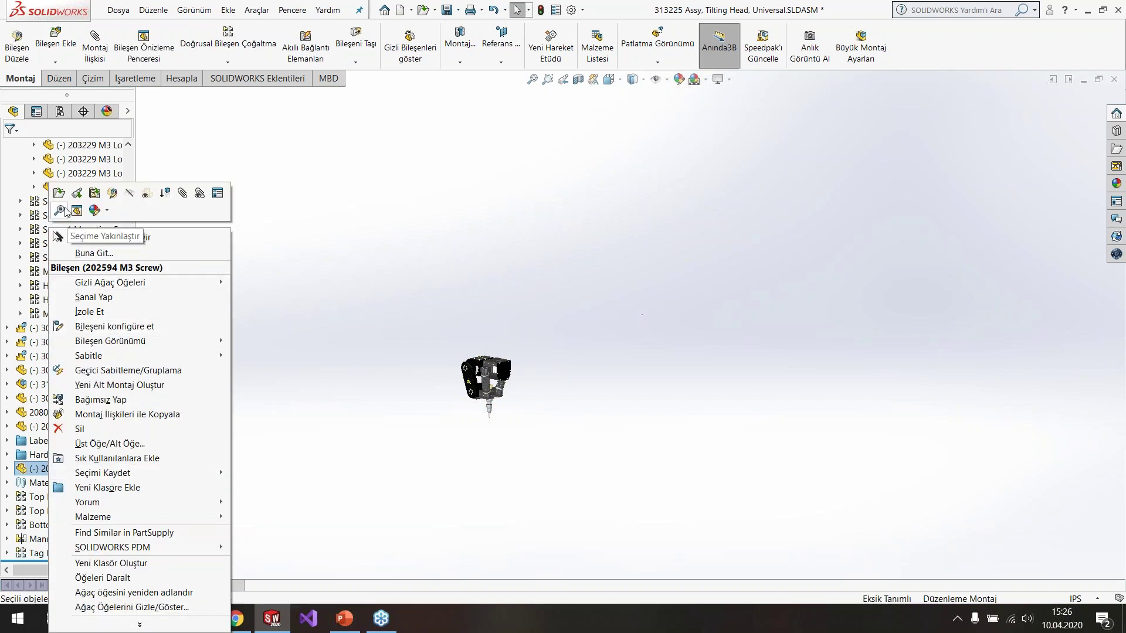
left_click(61, 210)
scroll(424, 382, "up", 5)
scroll(407, 428, "up", 8)
scroll(407, 428, "up", 3)
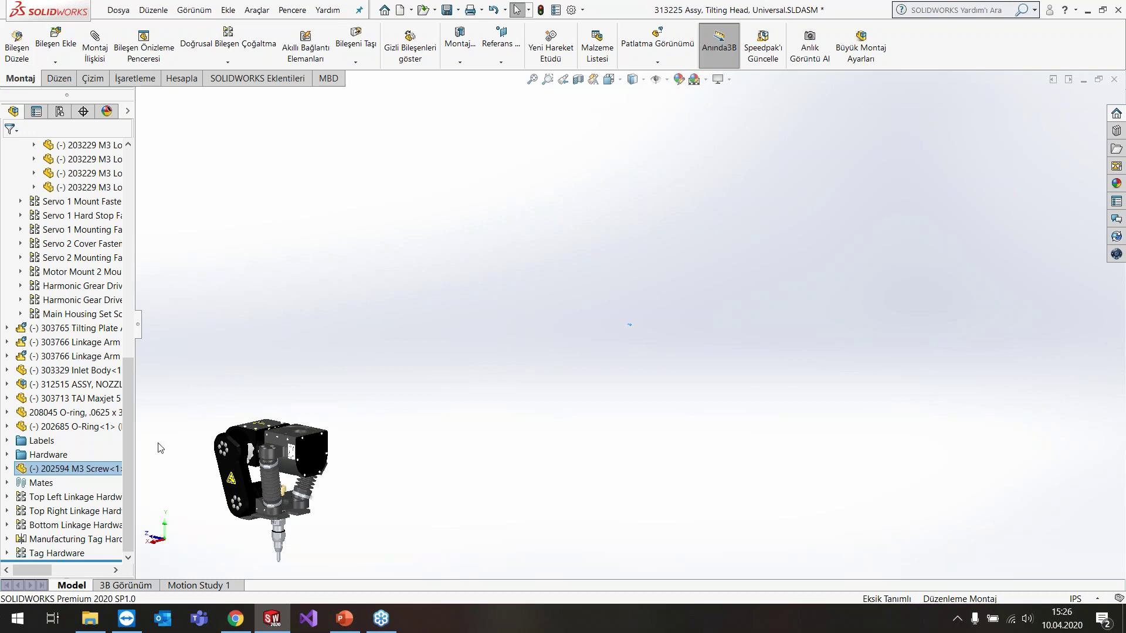
left_click(346, 620)
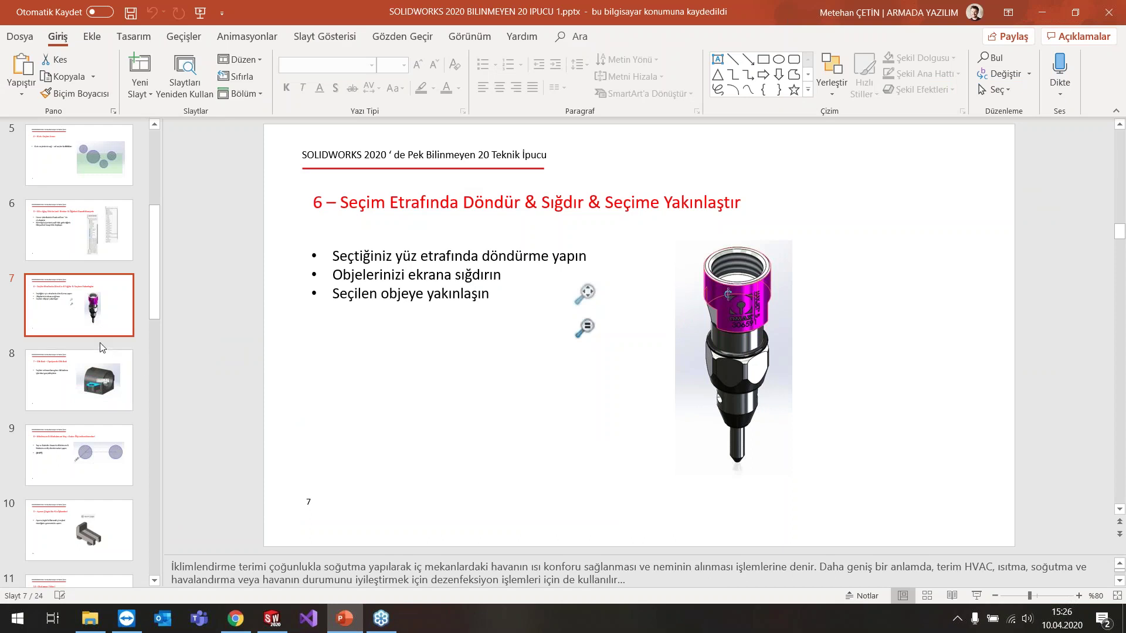
- Advance to slide 8, 'Dik Bak', then return to the SOLIDWORKS tilting head assembly
left_click(97, 364)
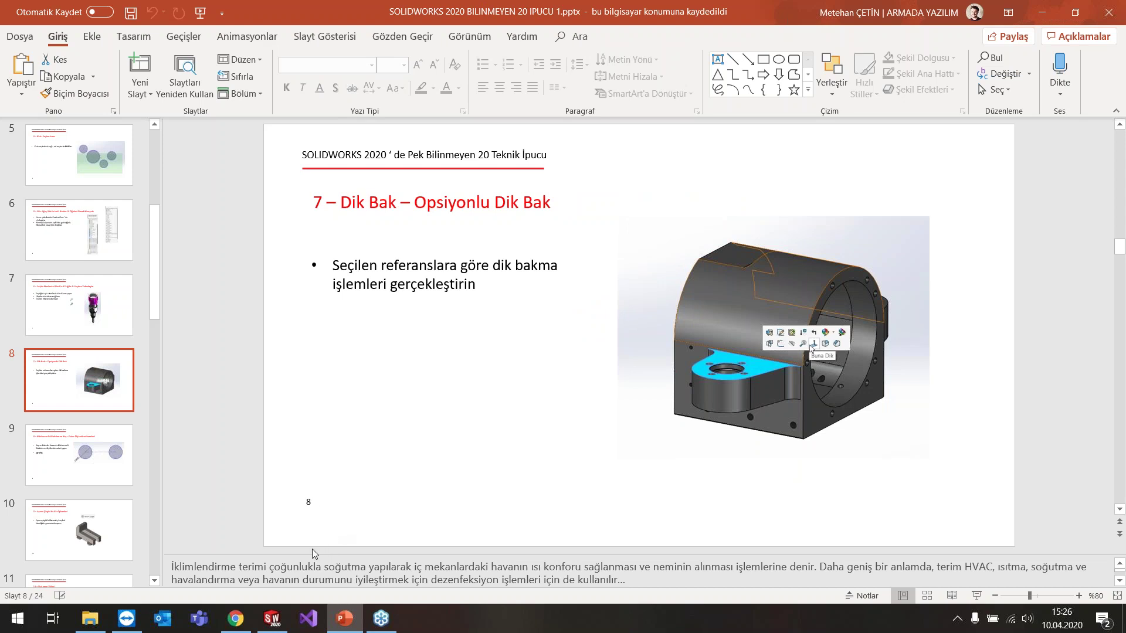
mouse_move(272, 618)
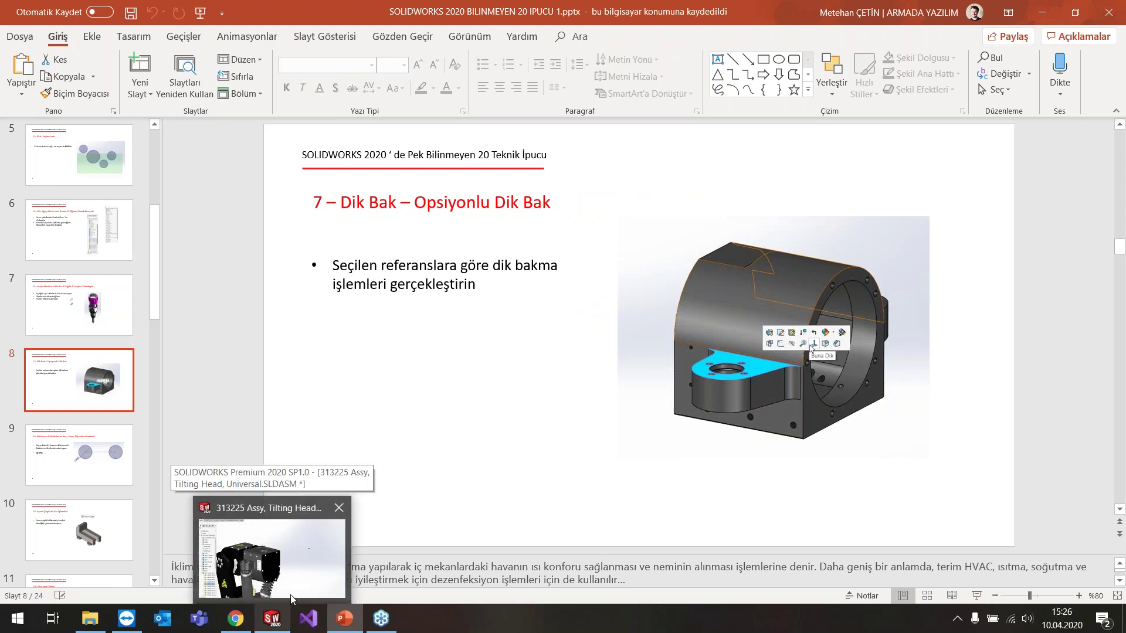
left_click(292, 595)
left_click(513, 374)
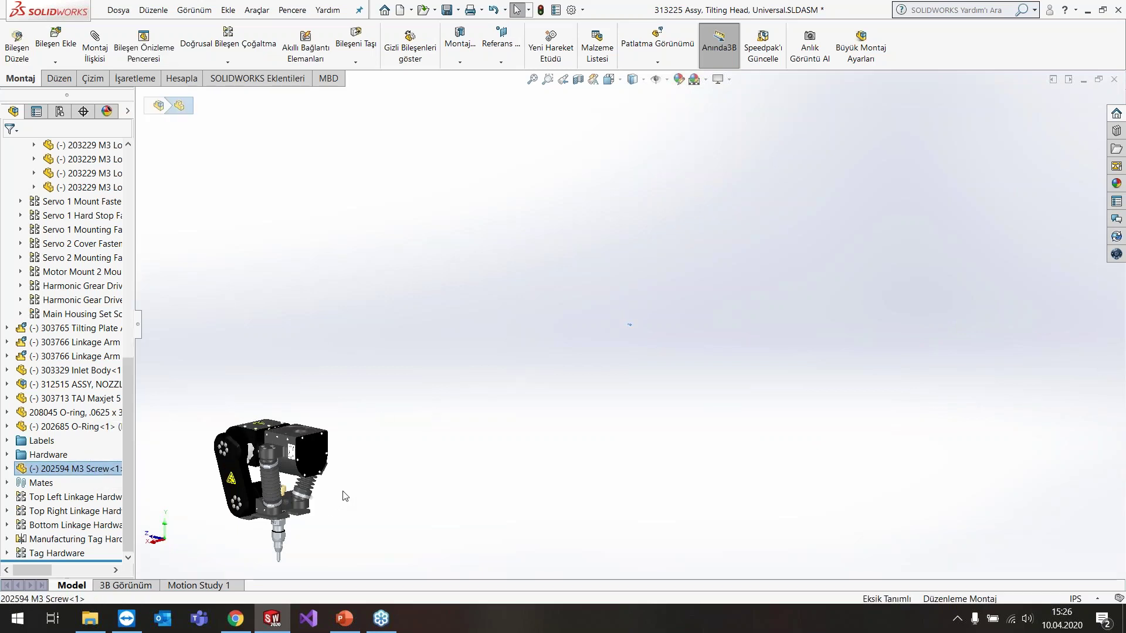
- Undo the screw move so the M3 screw sits back in place
key("Return")
scroll(292, 453, "down", 2)
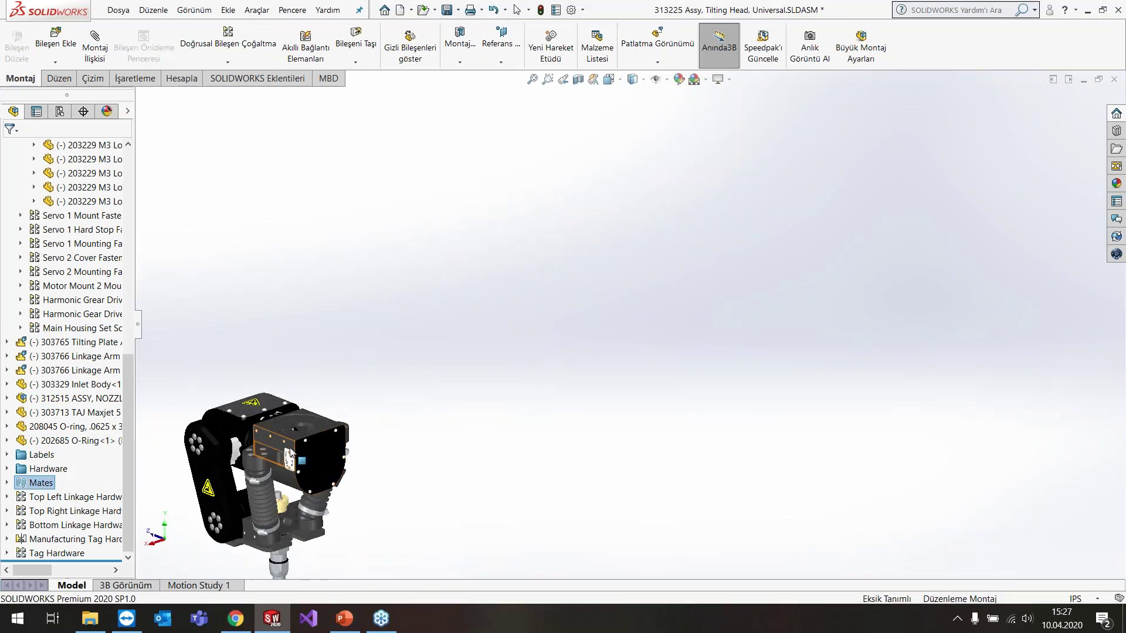
scroll(292, 453, "down", 3)
left_click(431, 395)
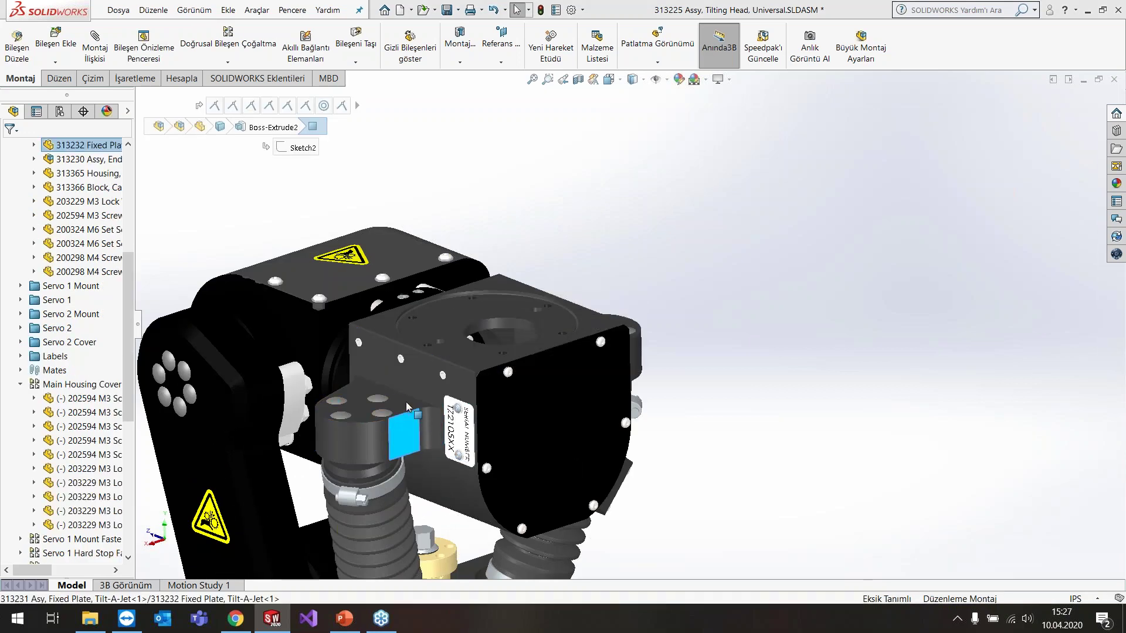
- Open 313232 Fixed Plate as its own part and preview the View Orientation choices
right_click(102, 146)
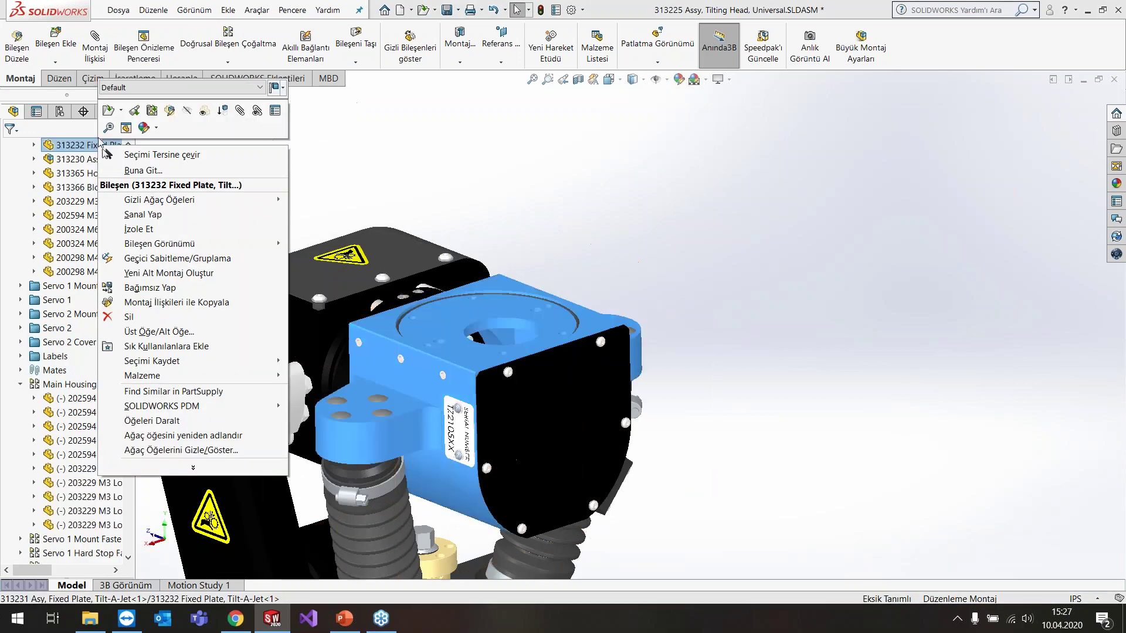
left_click(111, 115)
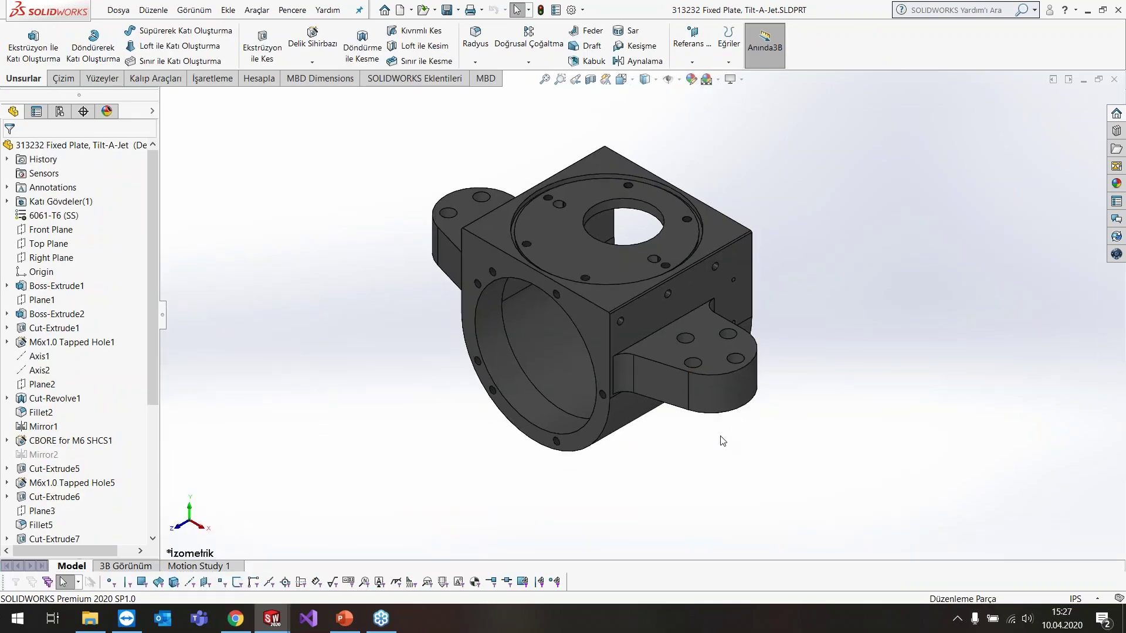
left_click(637, 83)
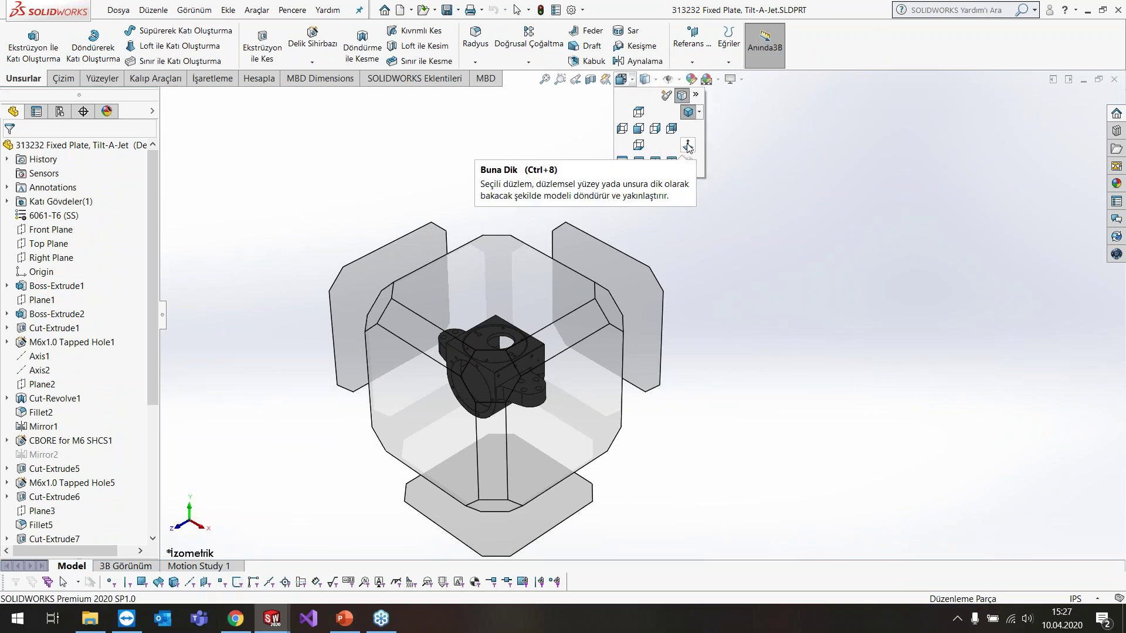
left_click(756, 160)
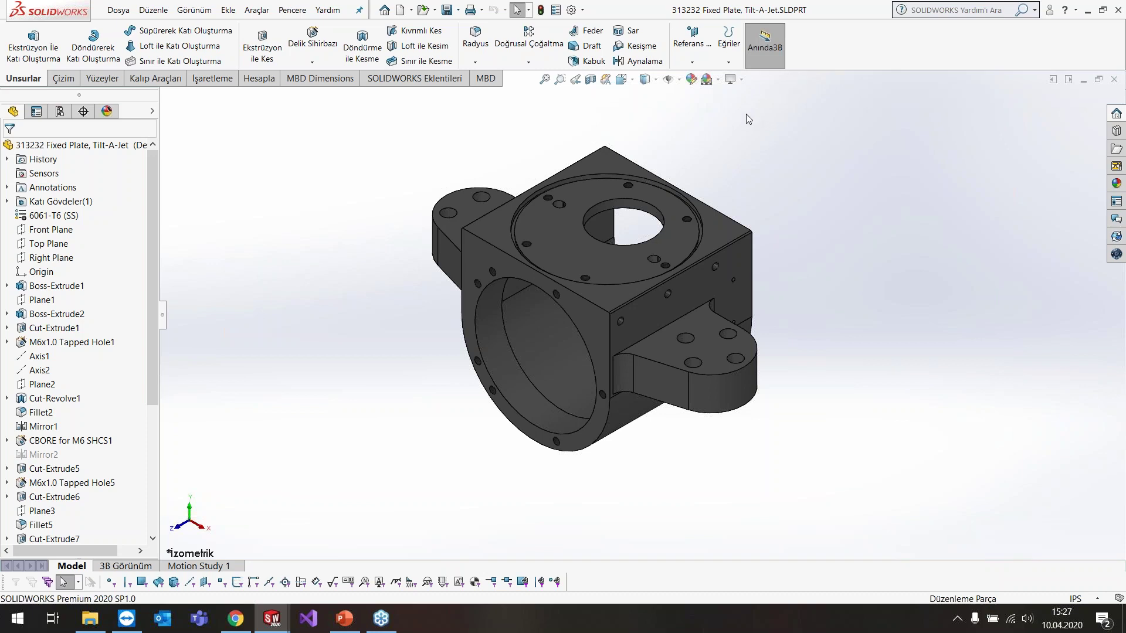
- Try Normal To on the plate's top face and a side face, then return to isometric
left_click(711, 234)
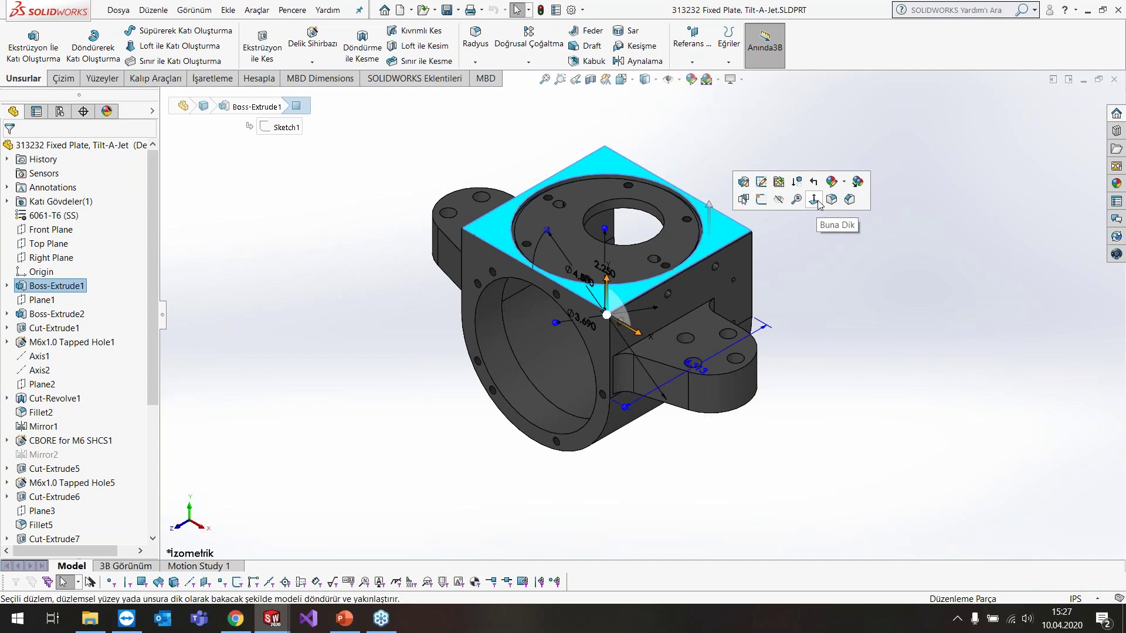
left_click(814, 200)
left_click(642, 507)
mouse_move(641, 507)
middle_mouse_down()
mouse_move(727, 212)
mouse_move(688, 364)
middle_mouse_up()
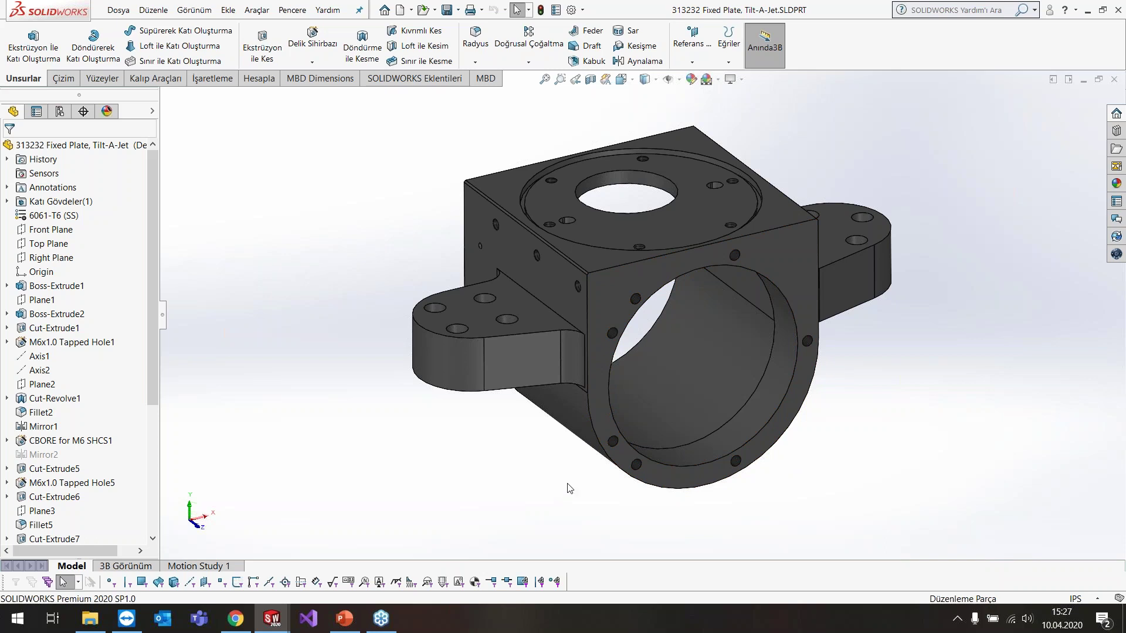
left_click(542, 293)
left_click(647, 260)
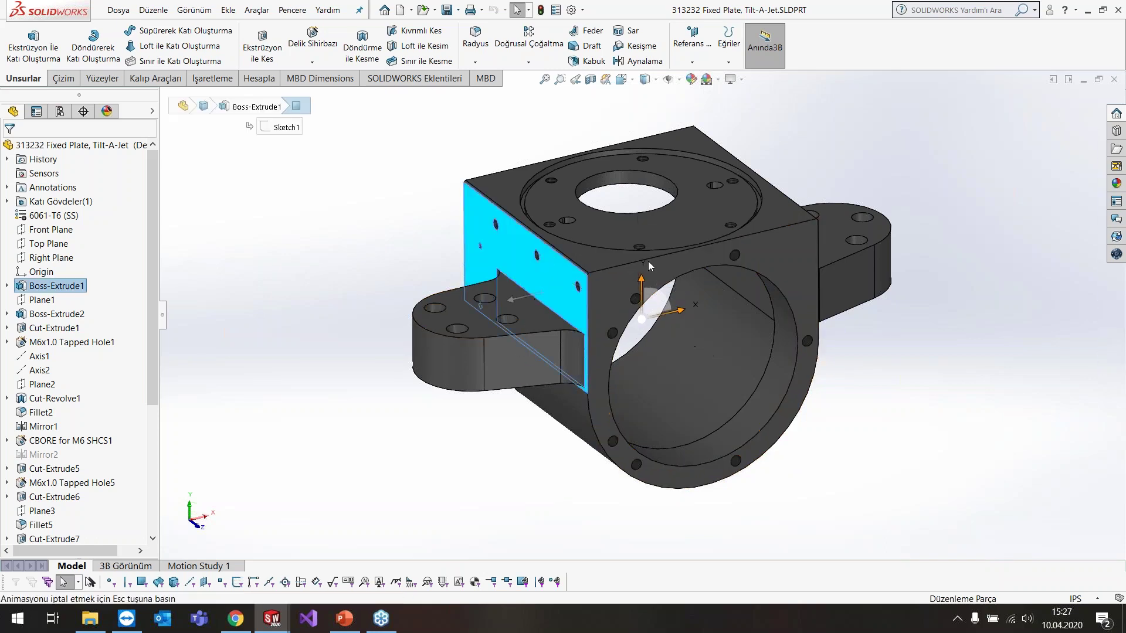
left_click(913, 298)
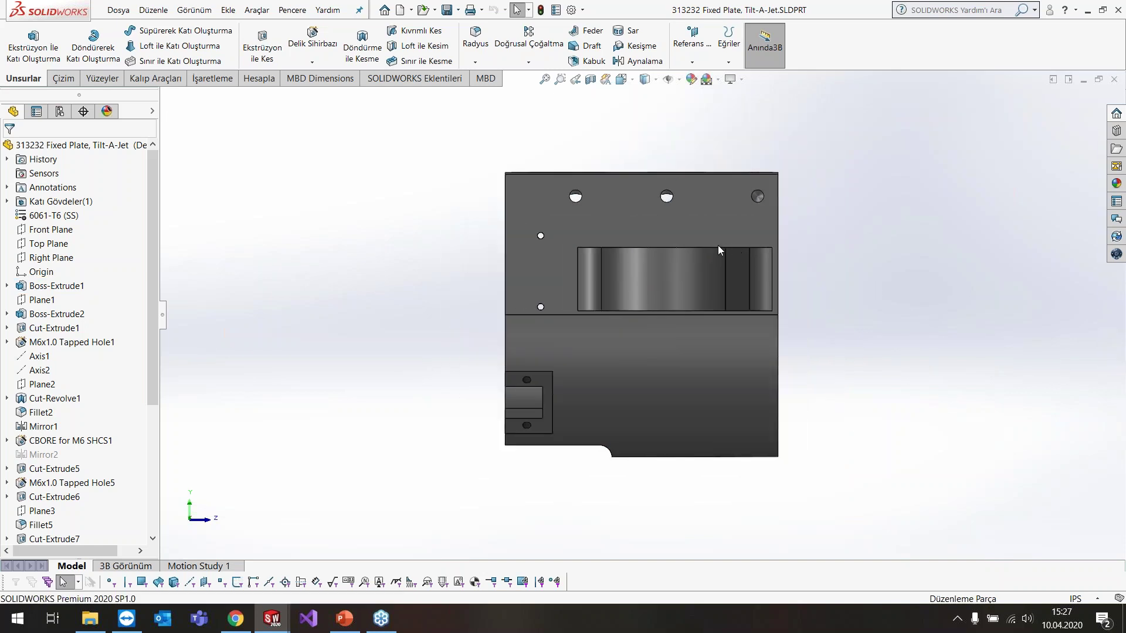
key("ctrl+7")
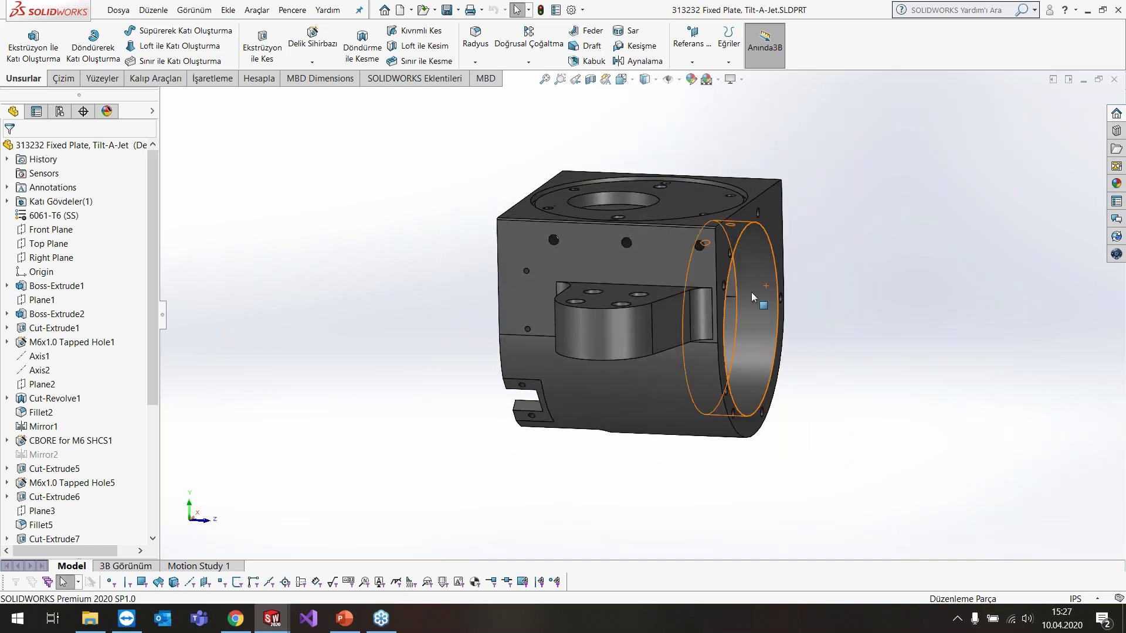
- View the side face from both directions, then look straight onto the Boss-Extrude1 front face
left_click(661, 265)
left_click(767, 231)
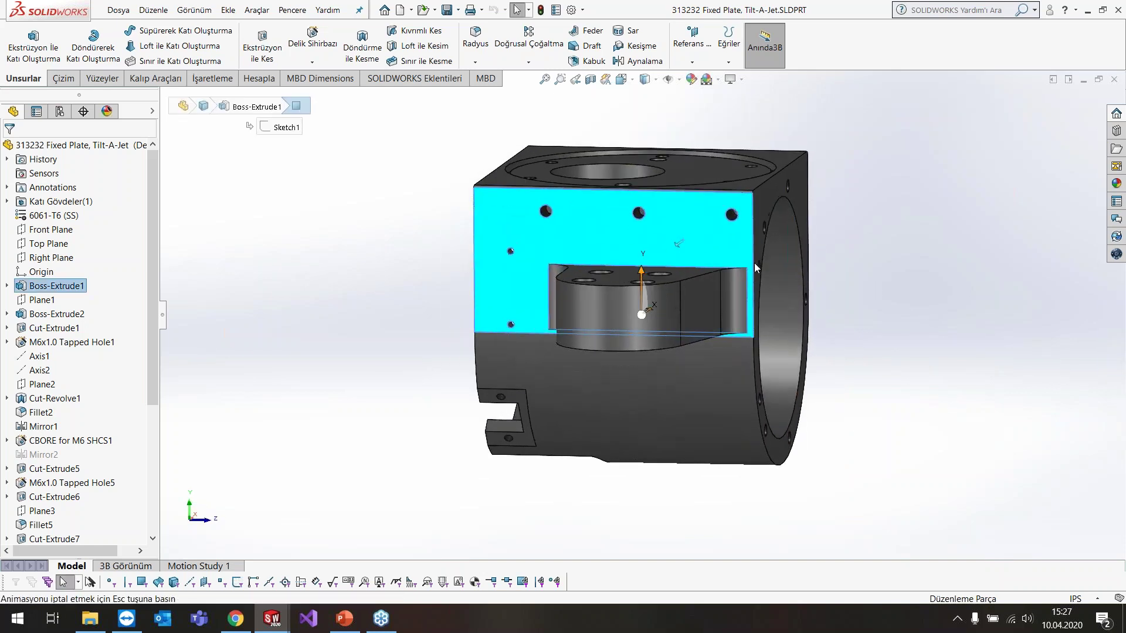
left_click(893, 149)
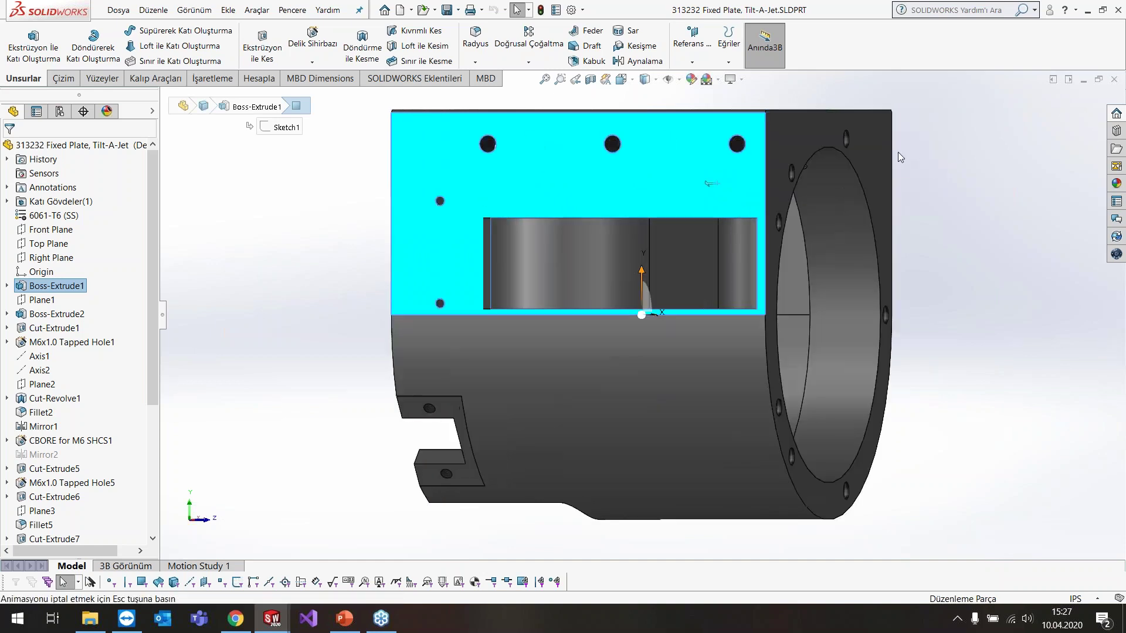
scroll(551, 263, "up", 3)
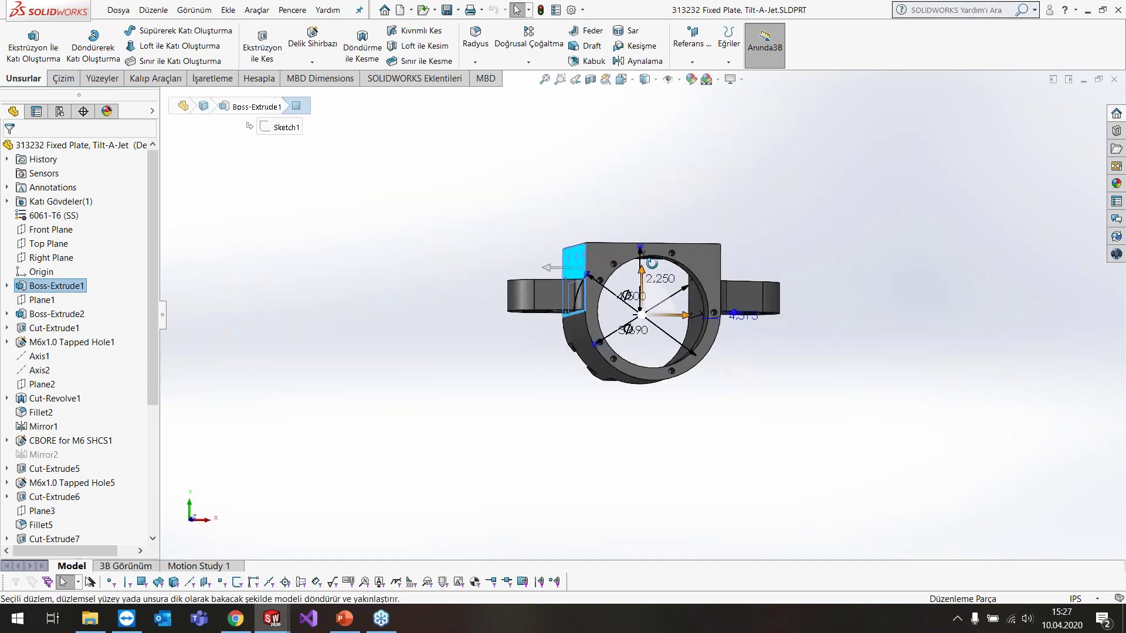
middle_click_drag(506, 286, 729, 284)
scroll(650, 263, "down", 5)
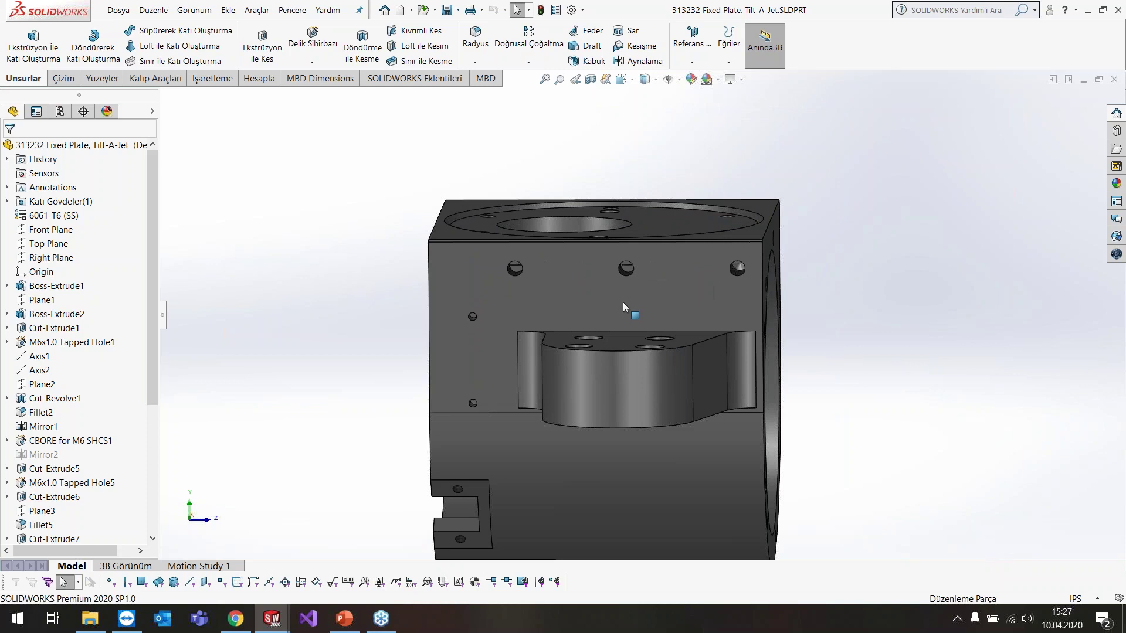
left_click(607, 293)
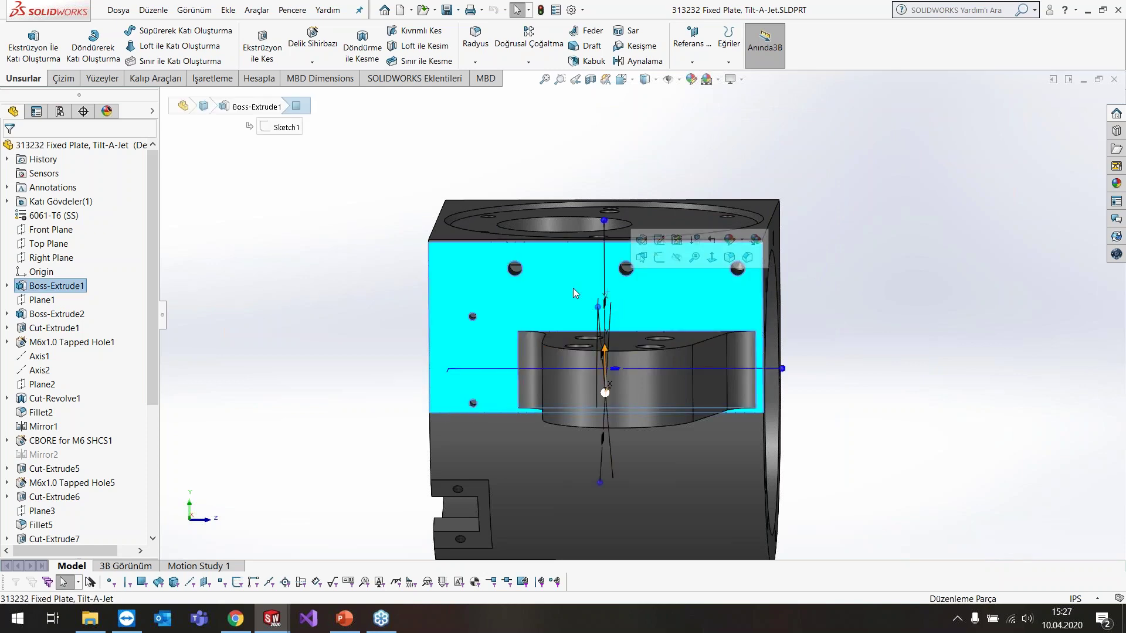
left_click(793, 308)
left_click(726, 305)
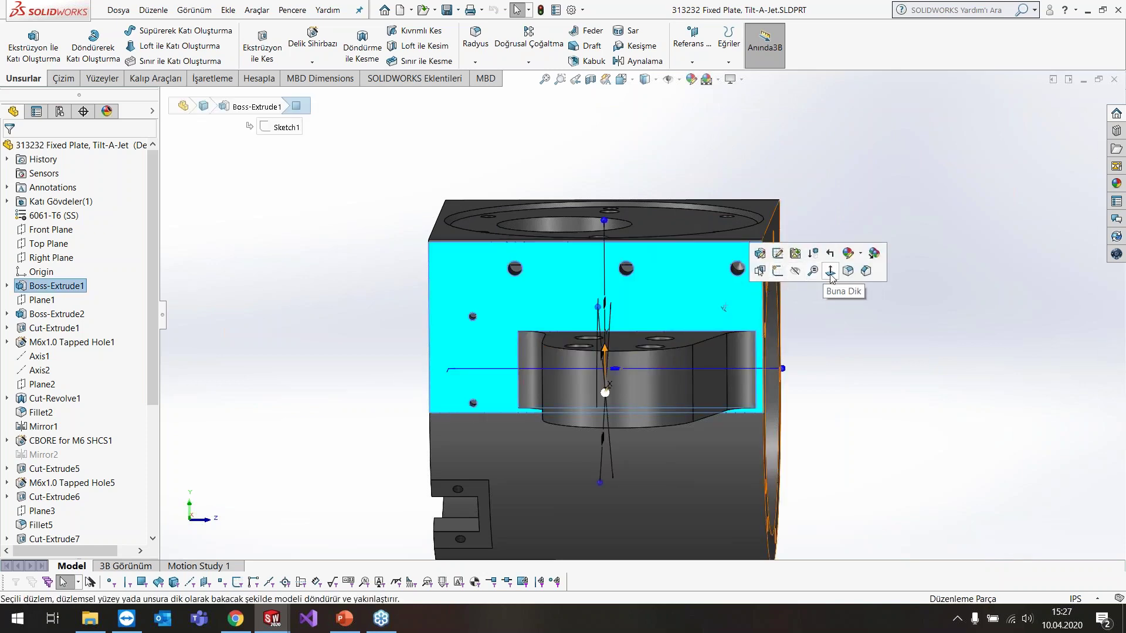
left_click(830, 271)
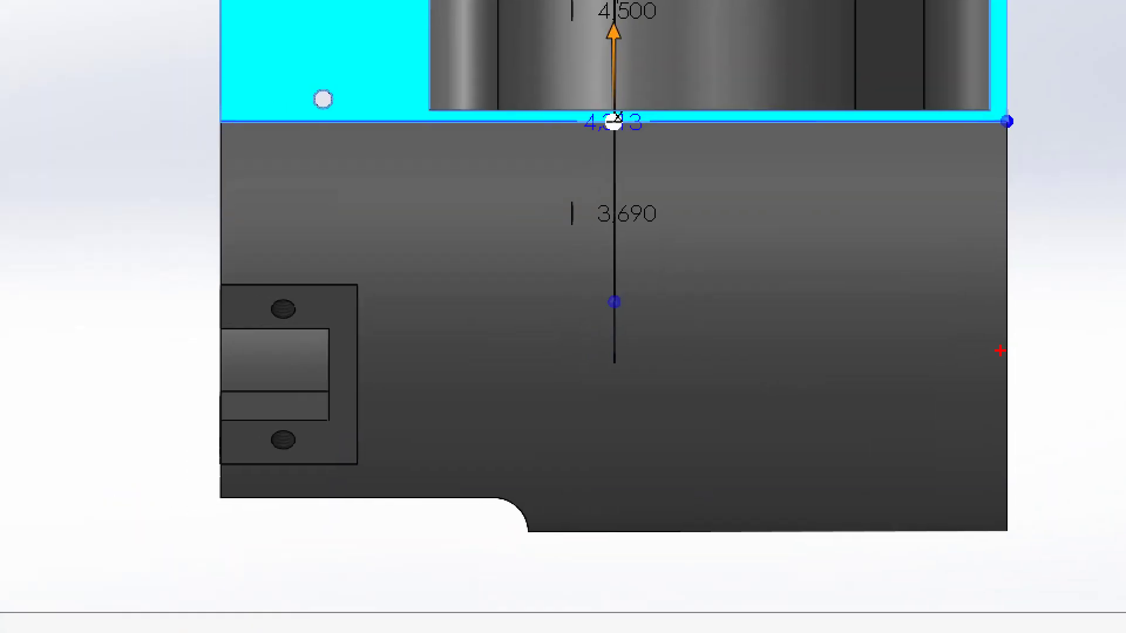
- Cycle through standard orientations with repeated Ctrl+8, then go isometric with Ctrl+7 and orbit
left_click_drag(1000, 351, 1065, 510)
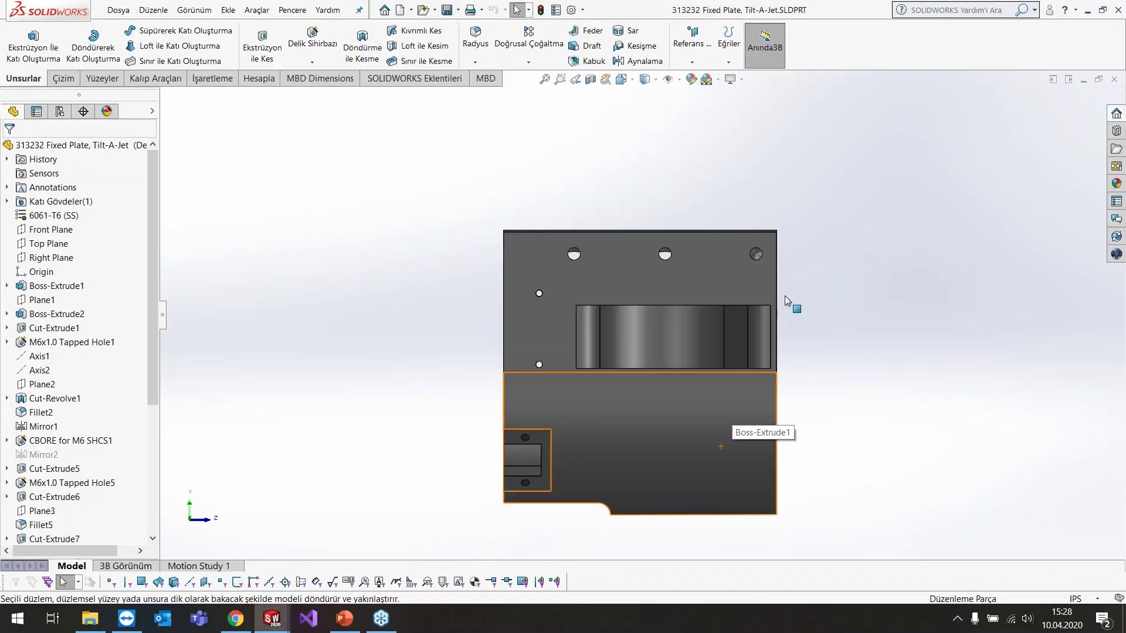
key("ctrl+8")
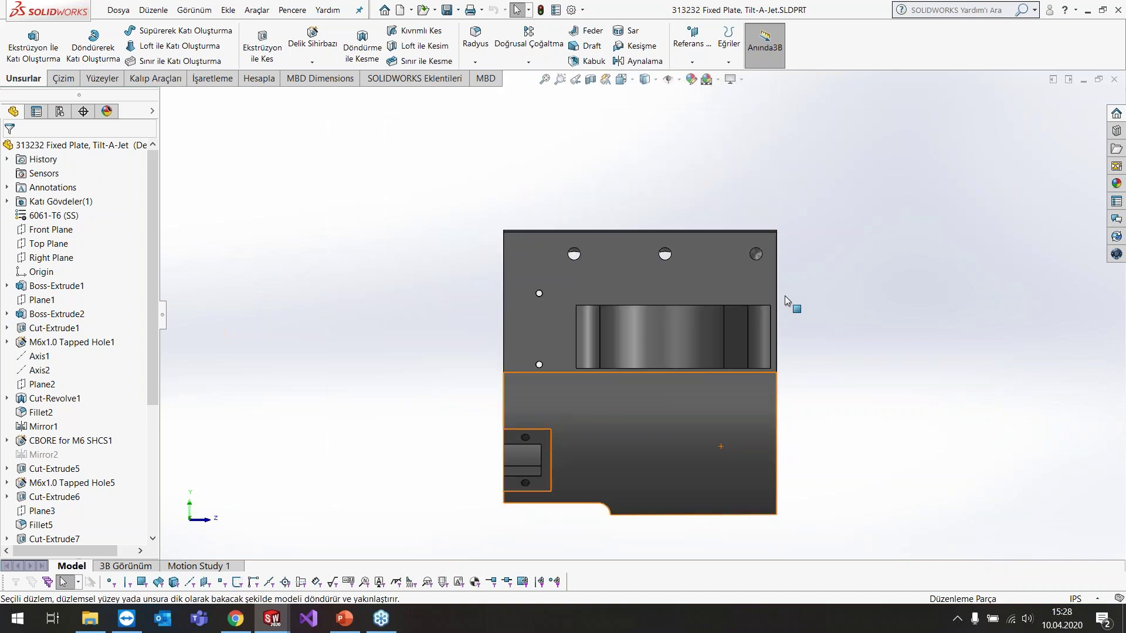
key("ctrl+8")
key("ctrl+8")
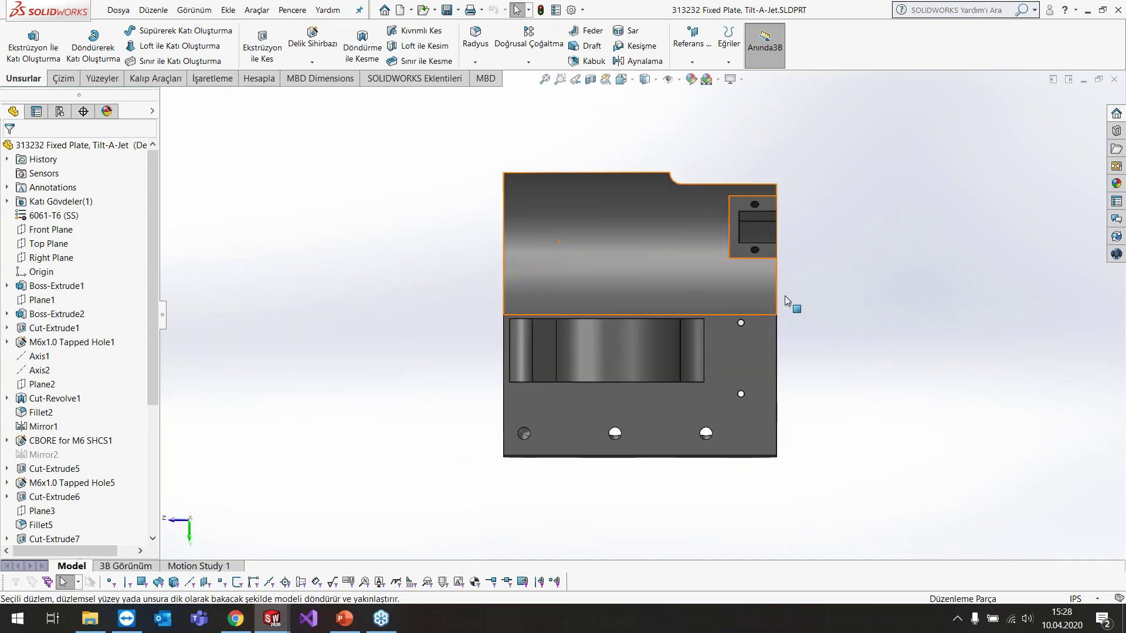
key("ctrl+8")
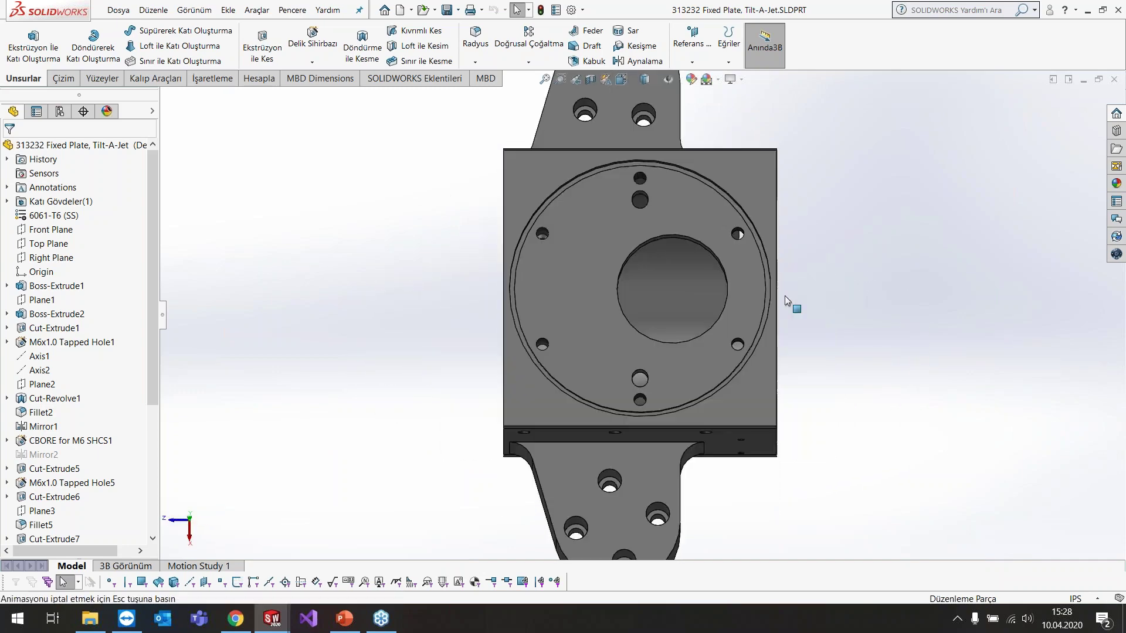
key("ctrl+8")
key("ctrl+8")
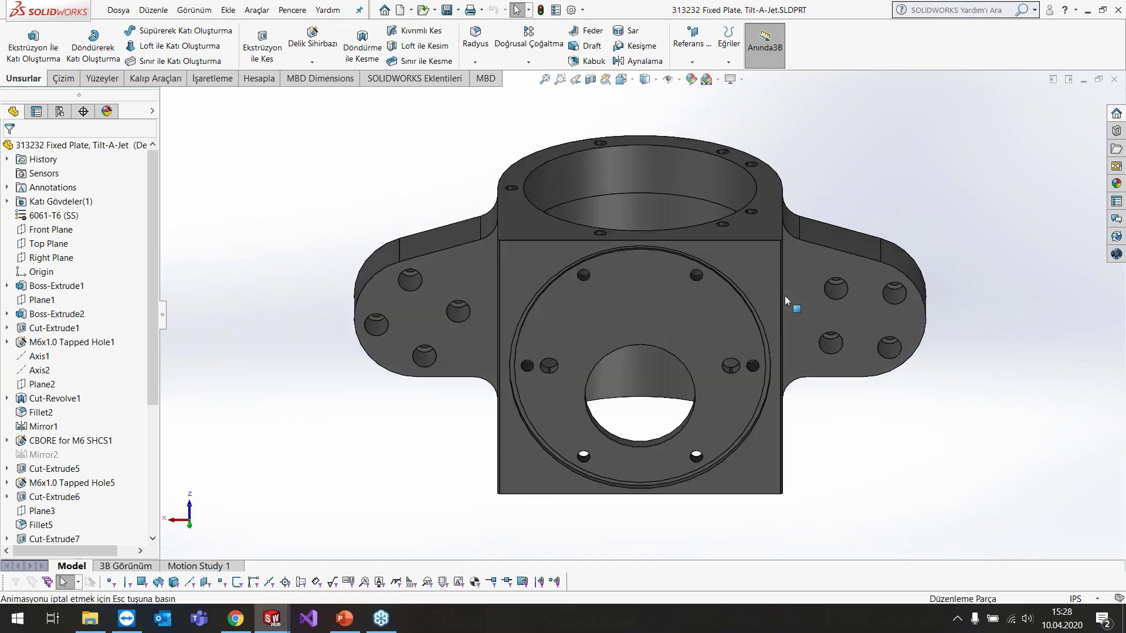
key("ctrl+8")
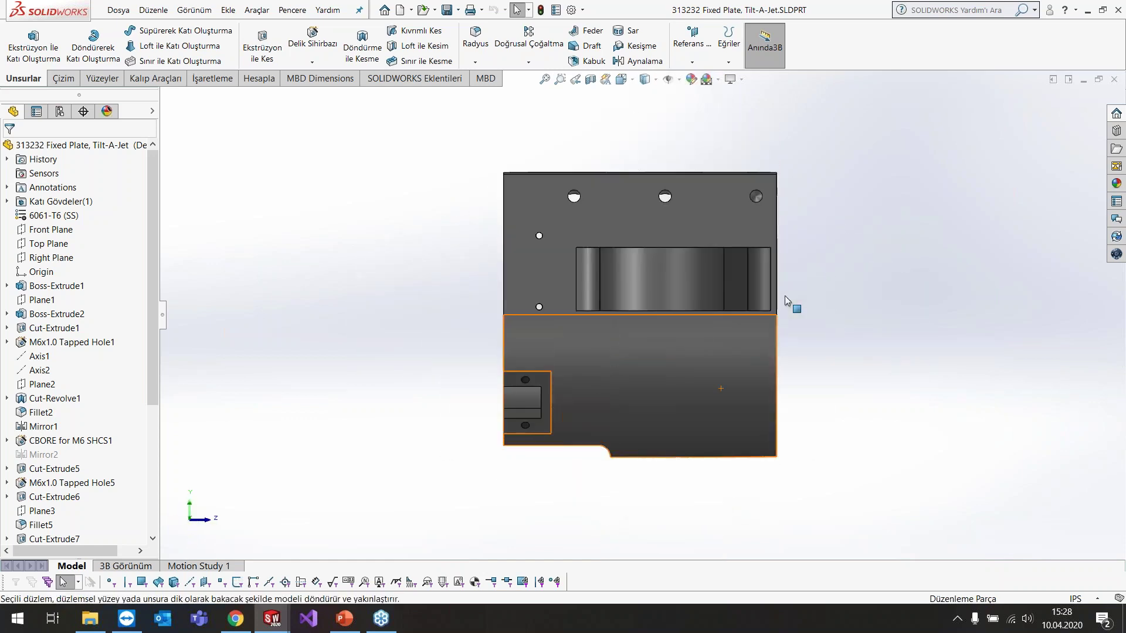
key("Escape")
key("ctrl+7")
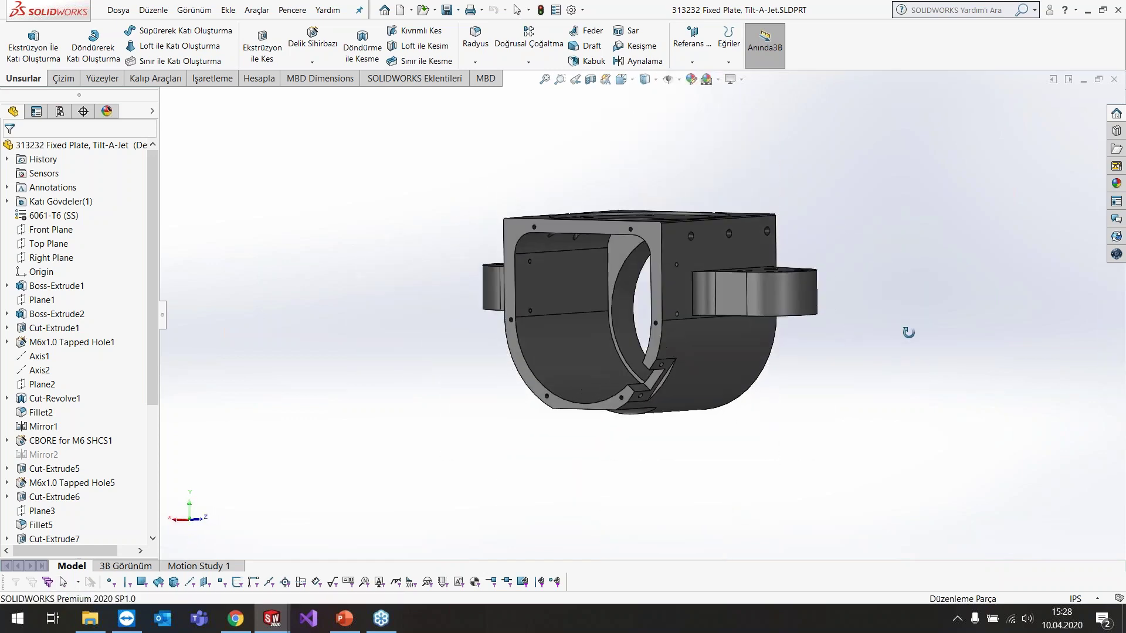
mouse_move(724, 291)
middle_mouse_down()
mouse_move(862, 244)
mouse_move(810, 276)
mouse_move(797, 334)
mouse_move(812, 324)
middle_mouse_up()
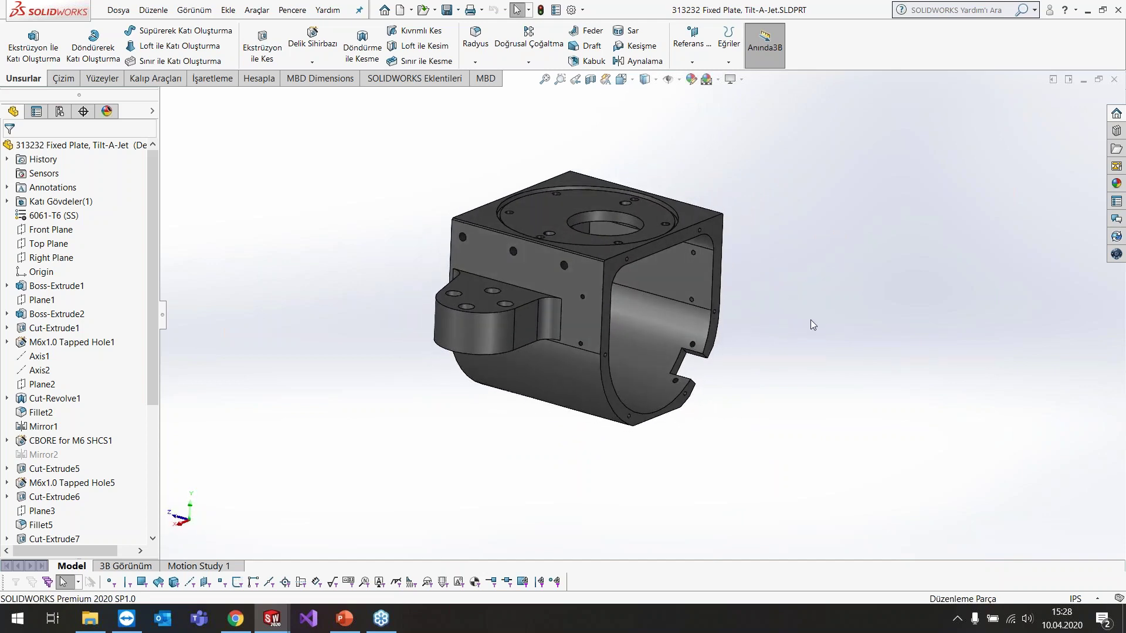
- Select the front face plus a second face and view them Normal To
scroll(801, 313, "down", 2)
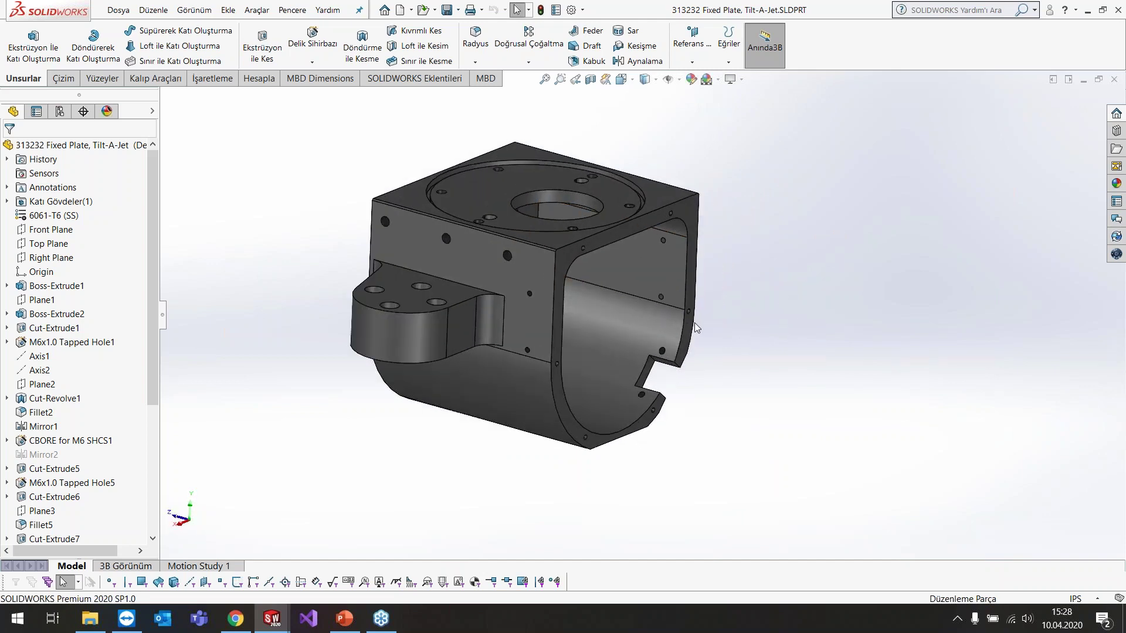
left_click(470, 280)
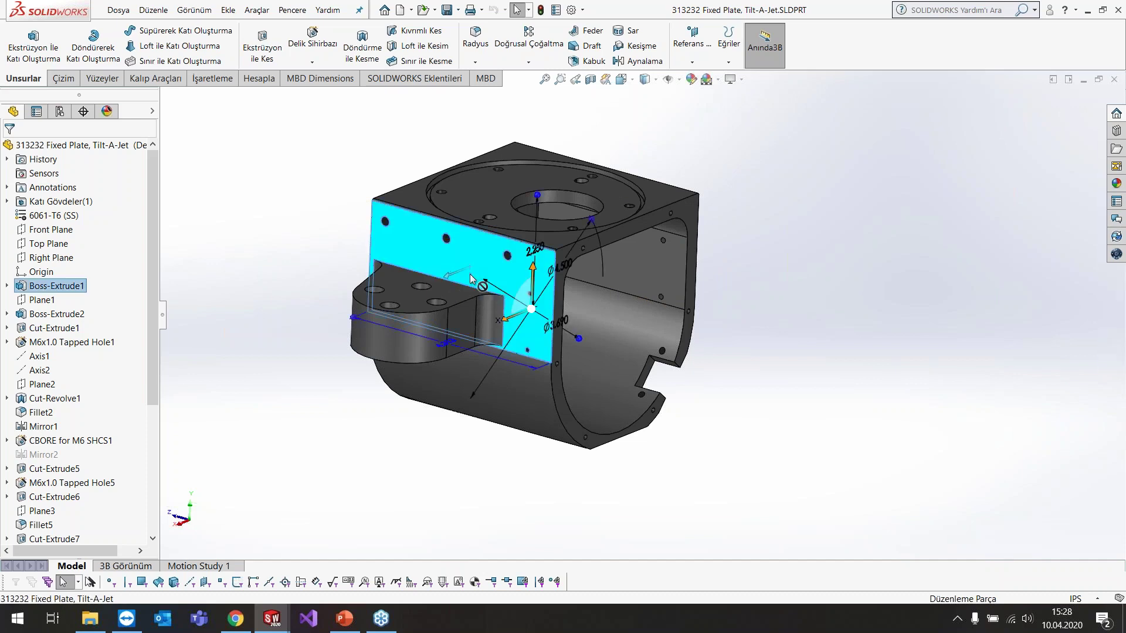
left_click(455, 300, "ctrl")
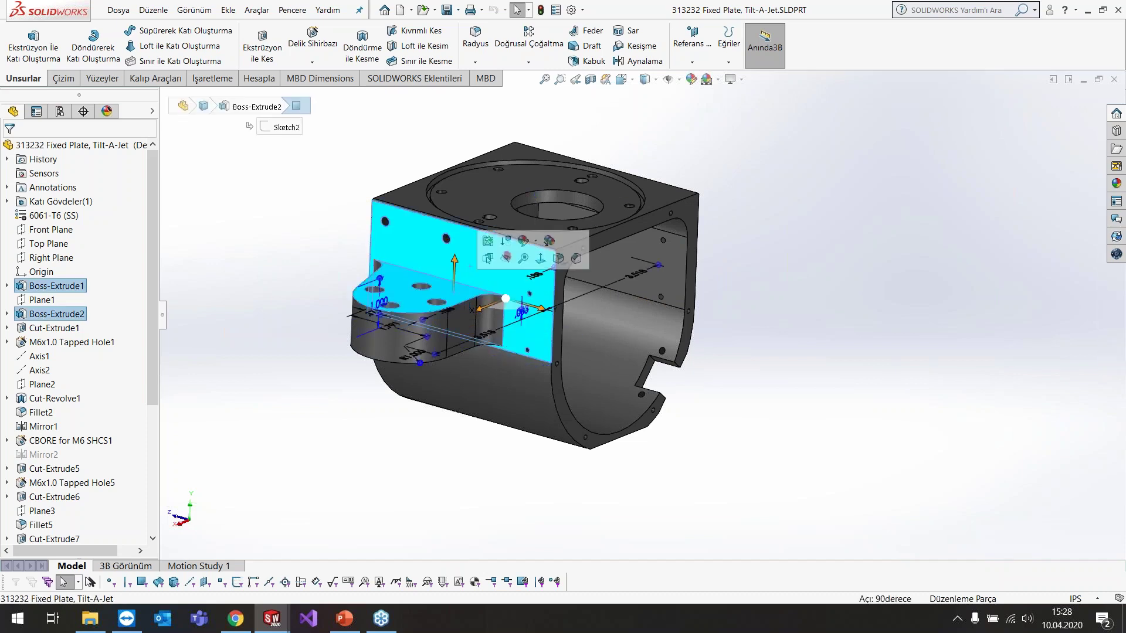
left_click(540, 261)
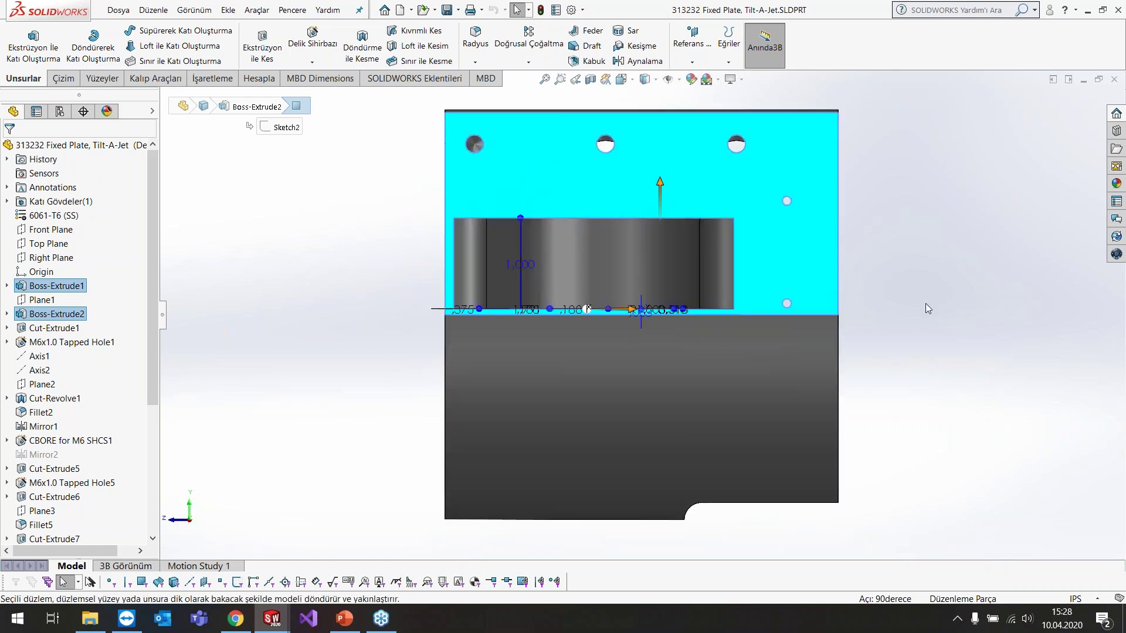
left_click(897, 259)
- Repeat Normal To on the front face, returning to the previous view with Ctrl+Shift+Z
mouse_move(836, 224)
middle_mouse_down()
mouse_move(800, 262)
mouse_move(567, 247)
middle_mouse_up()
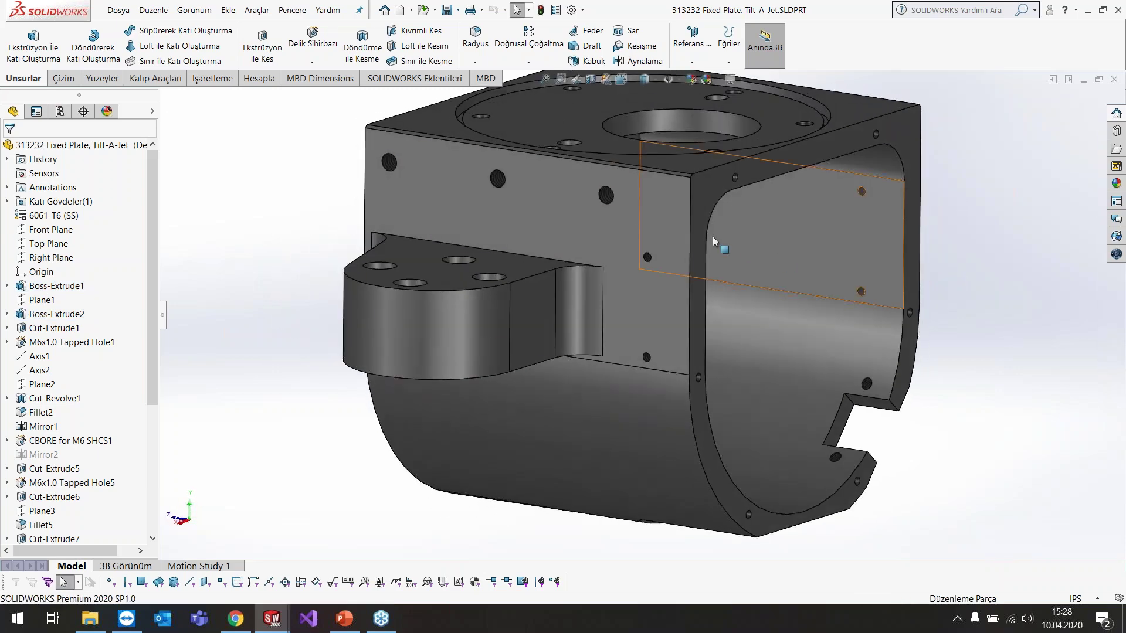
left_click(568, 247)
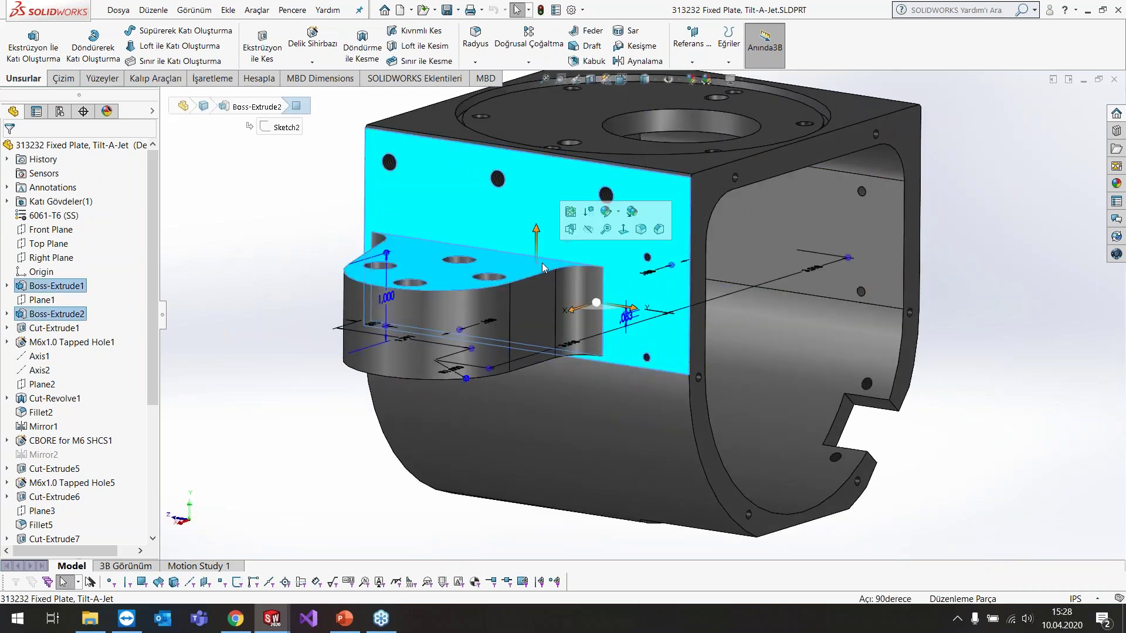
left_click(620, 232)
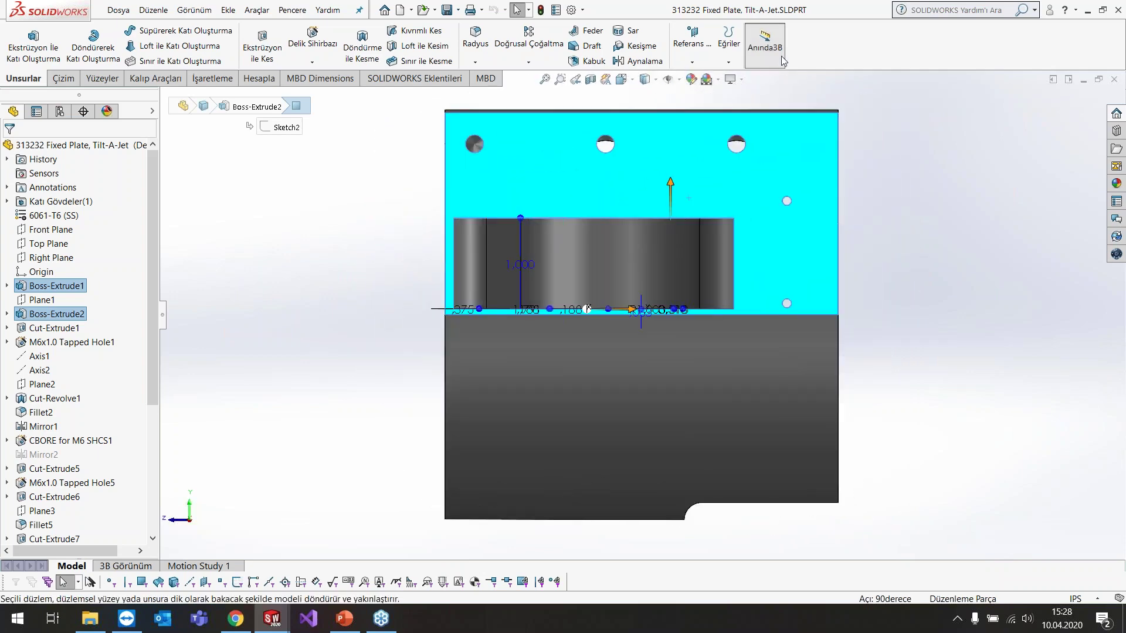
left_click(921, 238)
key("ctrl+shift+z")
left_click(596, 264)
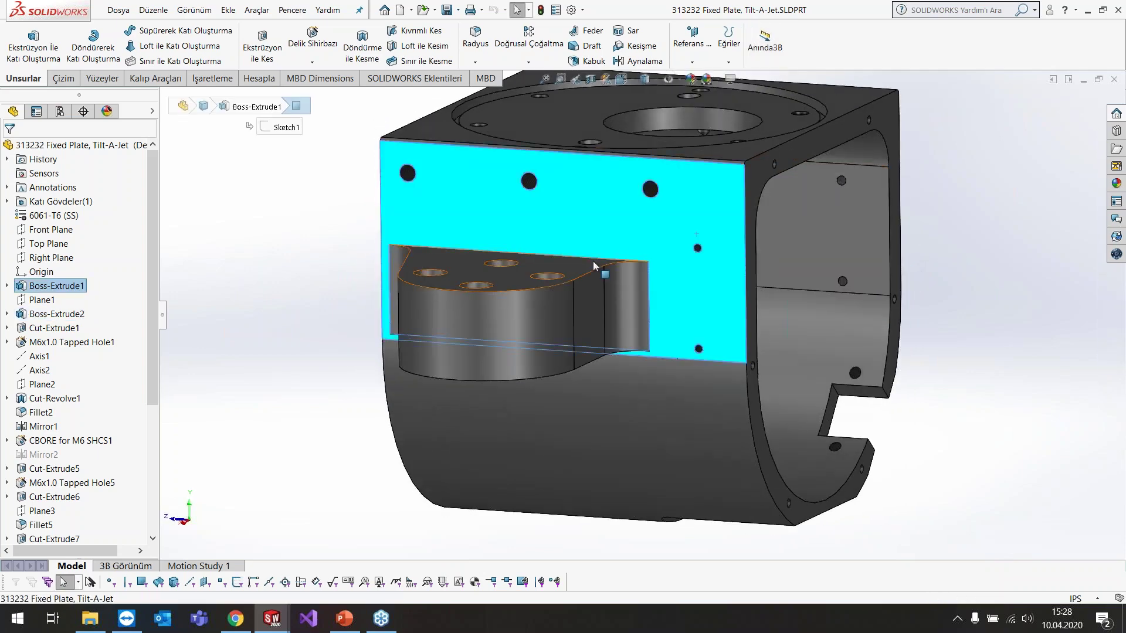
left_click(671, 232)
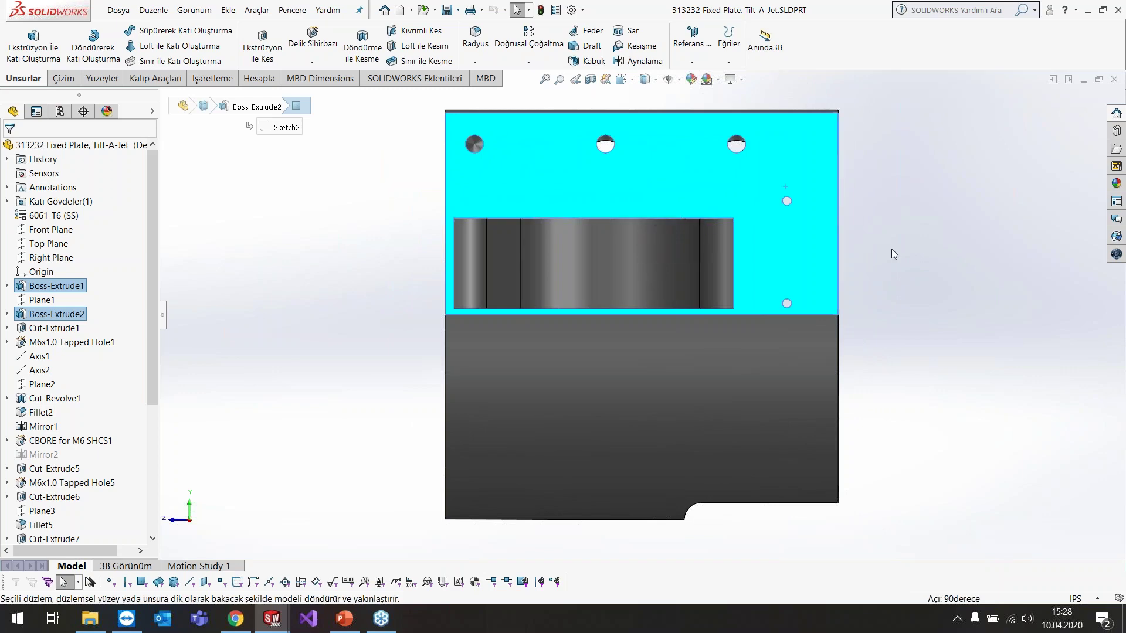
key("ctrl+shift+z")
- Look straight onto the large side face from two orbited angles, then return to isometric
mouse_move(816, 234)
middle_mouse_down()
mouse_move(329, 263)
mouse_move(556, 234)
middle_mouse_up()
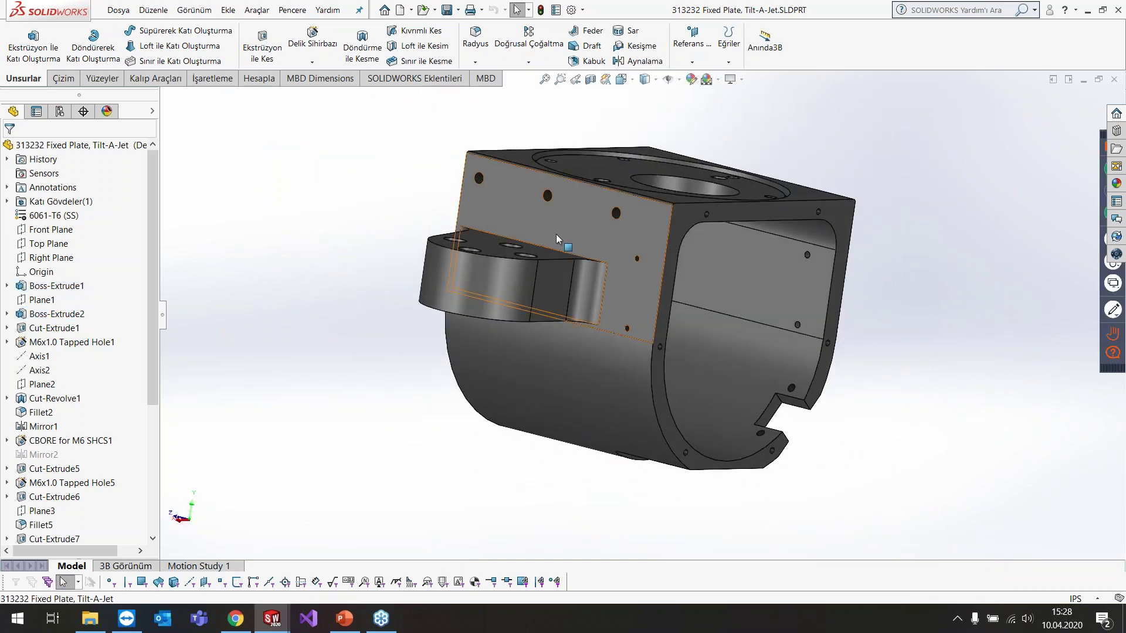
left_click(556, 234)
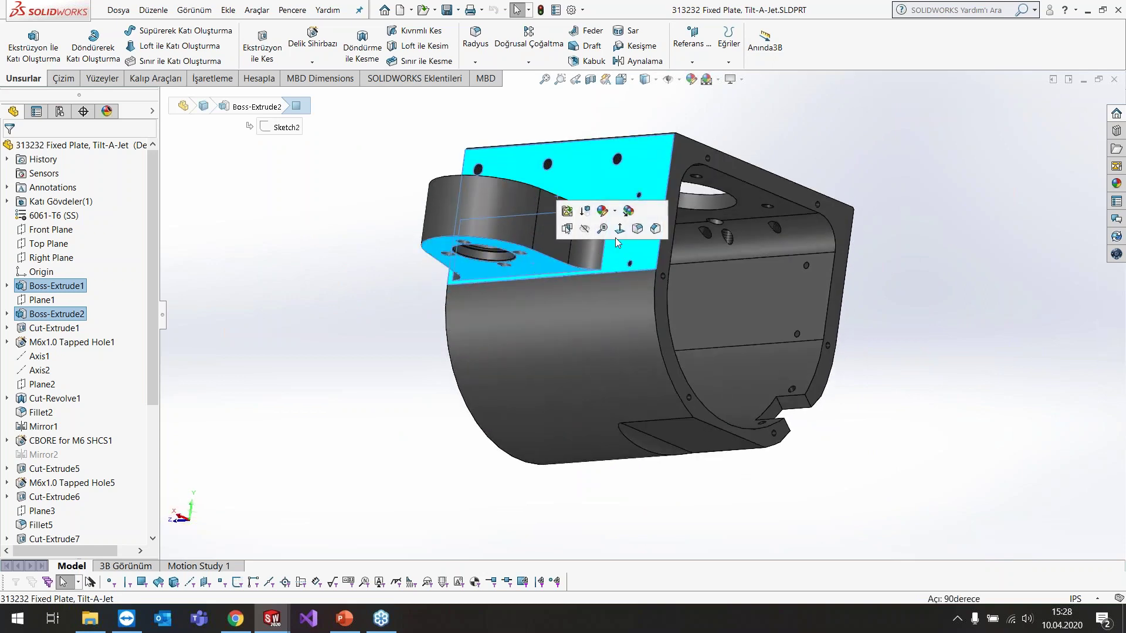
left_click(616, 237)
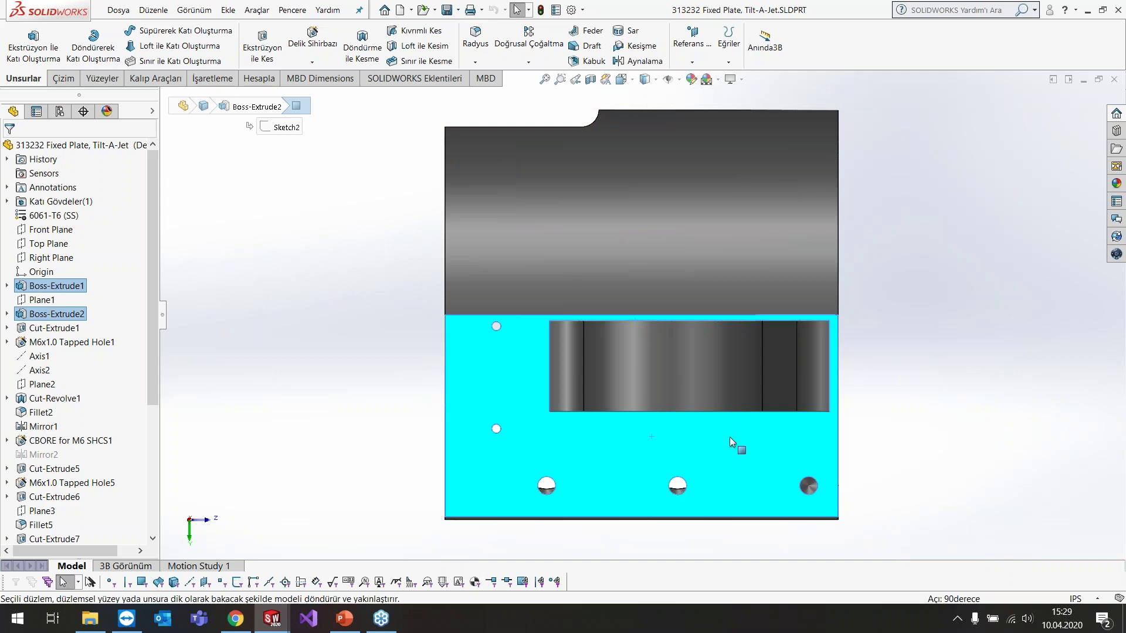
middle_click_drag(721, 442, 842, 276)
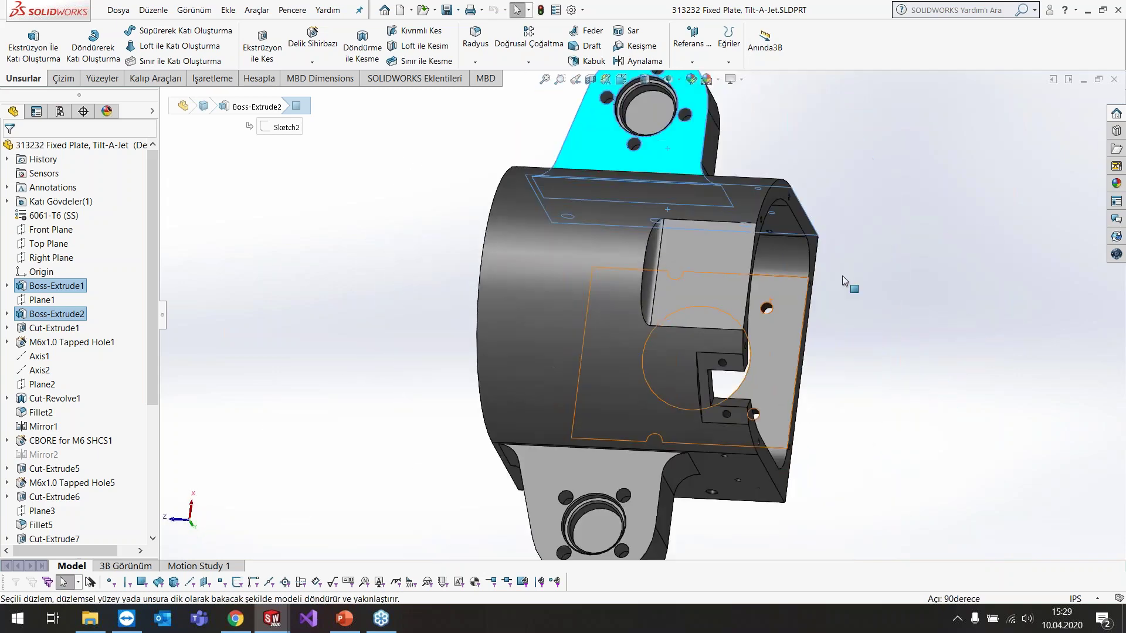
scroll(747, 381, "down", 5)
middle_click_drag(747, 382, 608, 235)
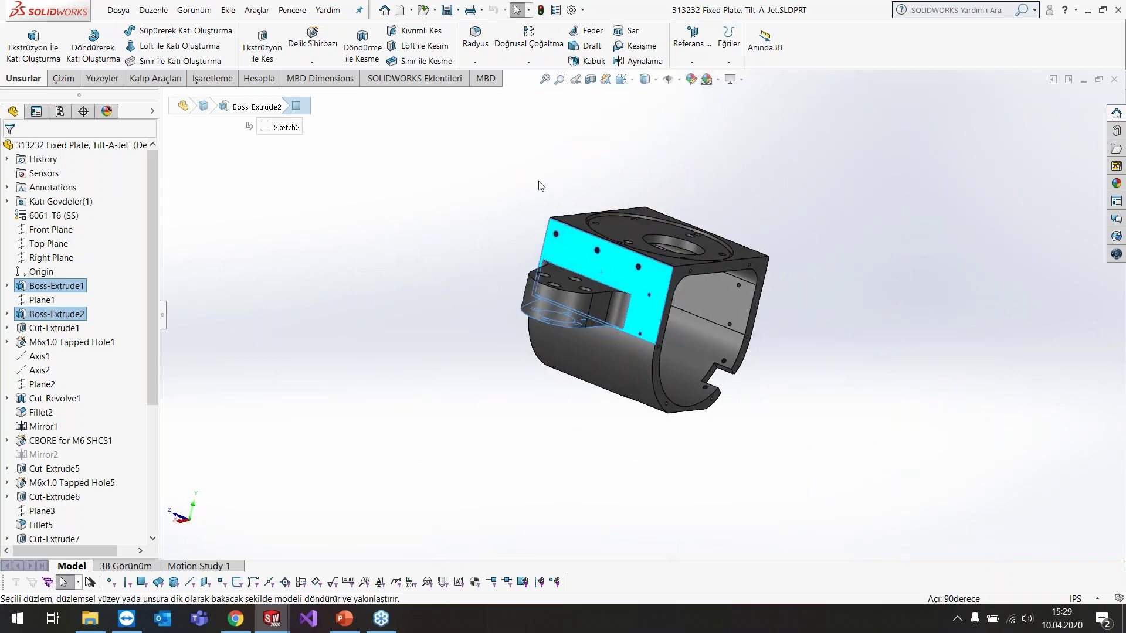
left_click(612, 265)
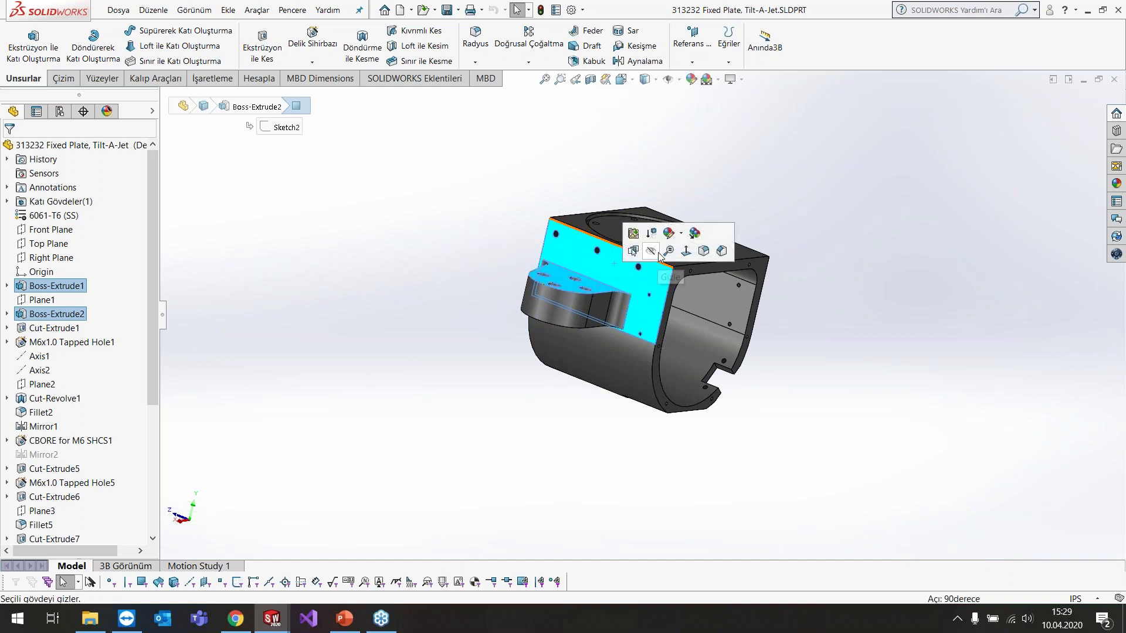
left_click(686, 251)
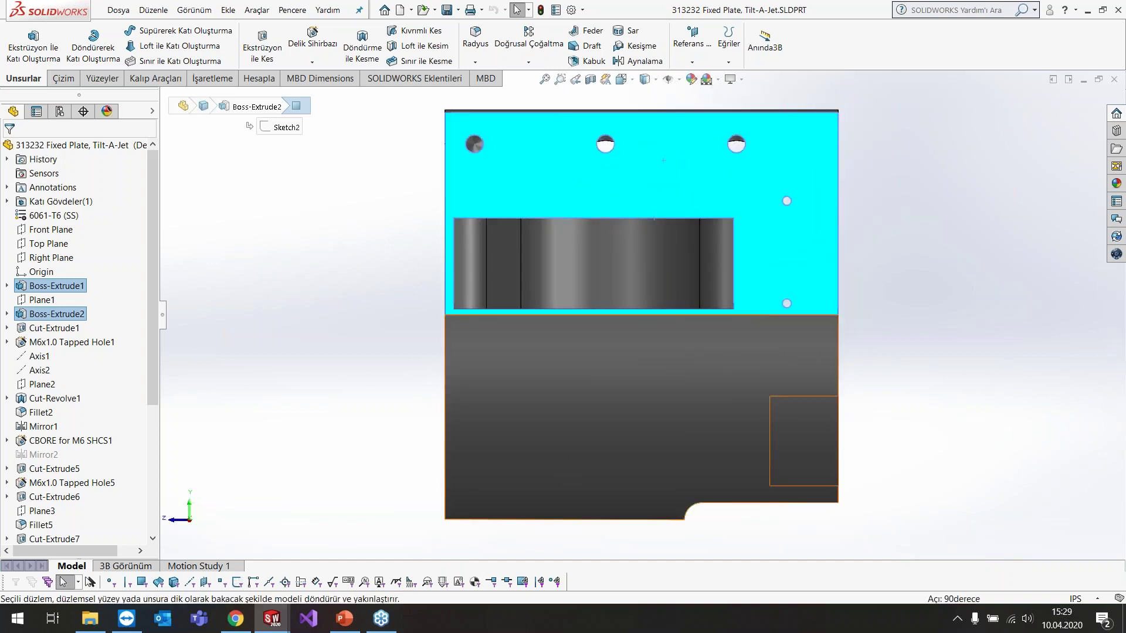
left_click(895, 269)
key("ctrl+7")
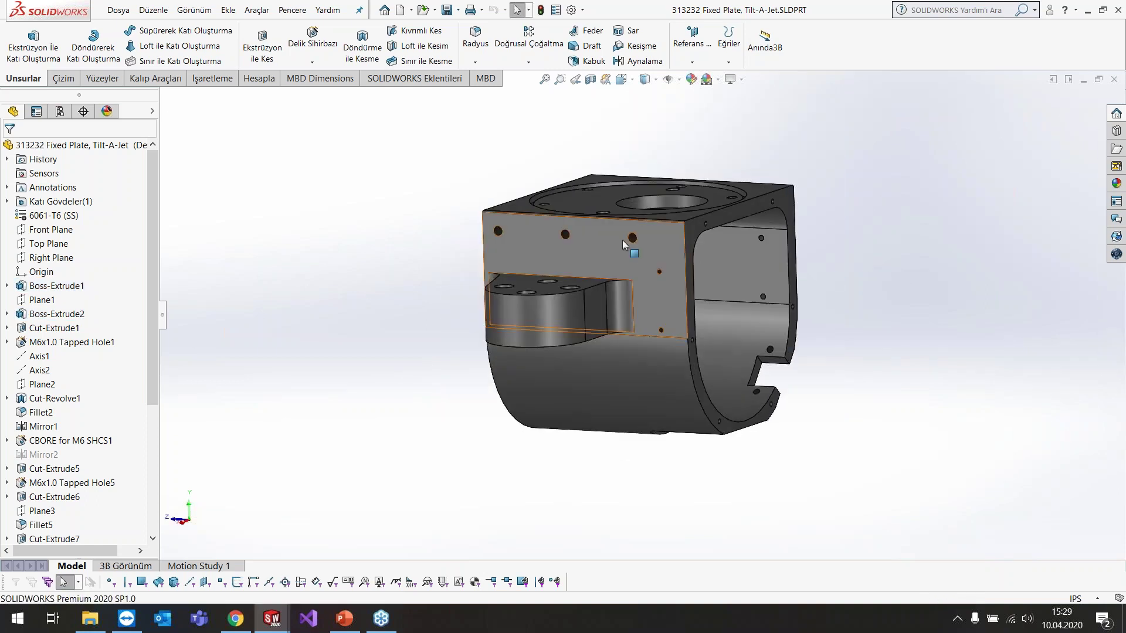
- Select the front face and a lower face, view them Normal To, then deselect
left_click(636, 253)
middle_click_drag(618, 256, 565, 293)
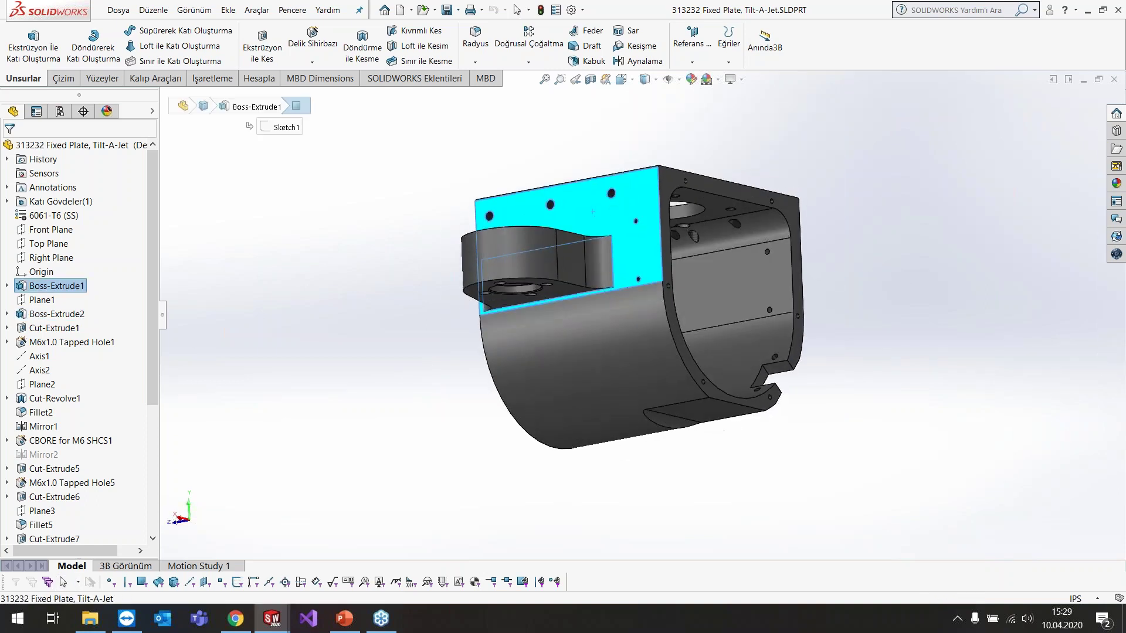
left_click(565, 293, "ctrl")
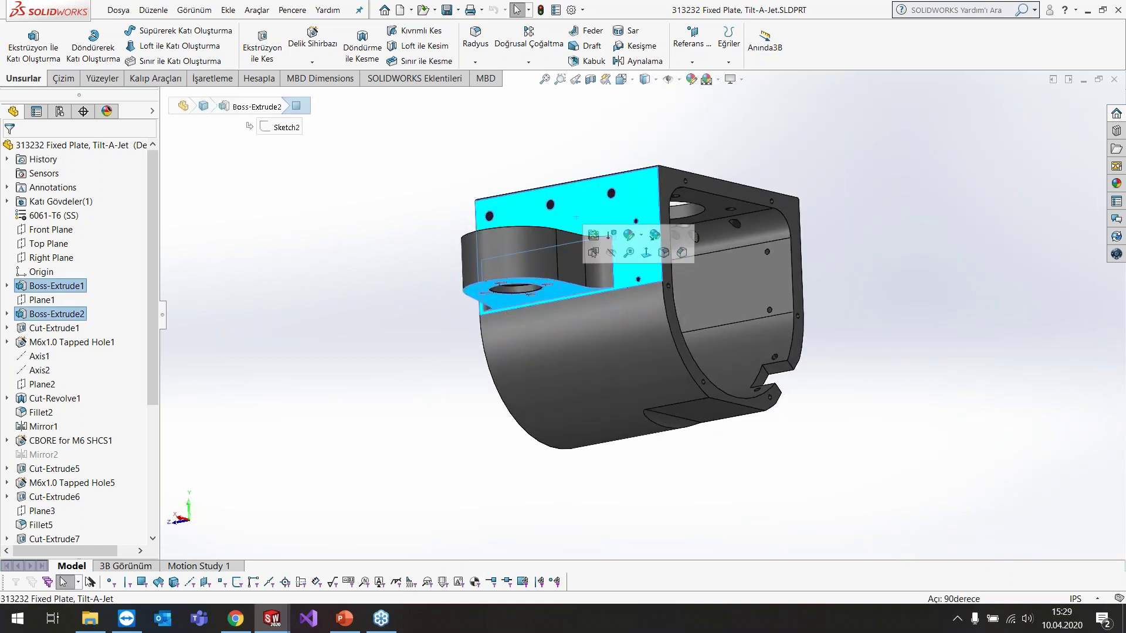
left_click(647, 253)
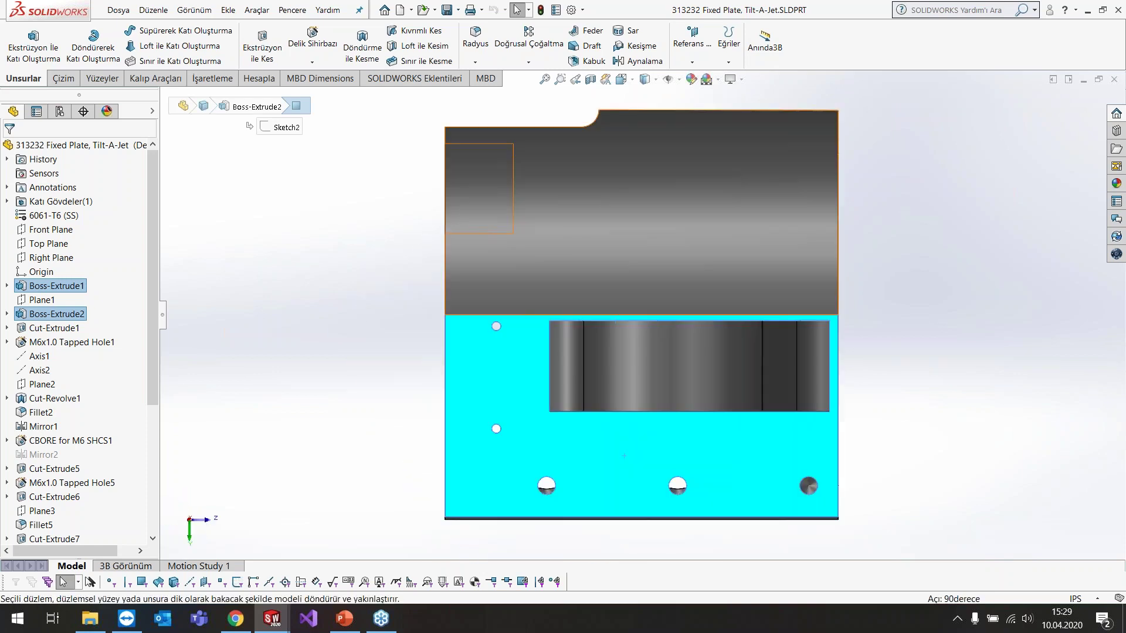
left_click(956, 355)
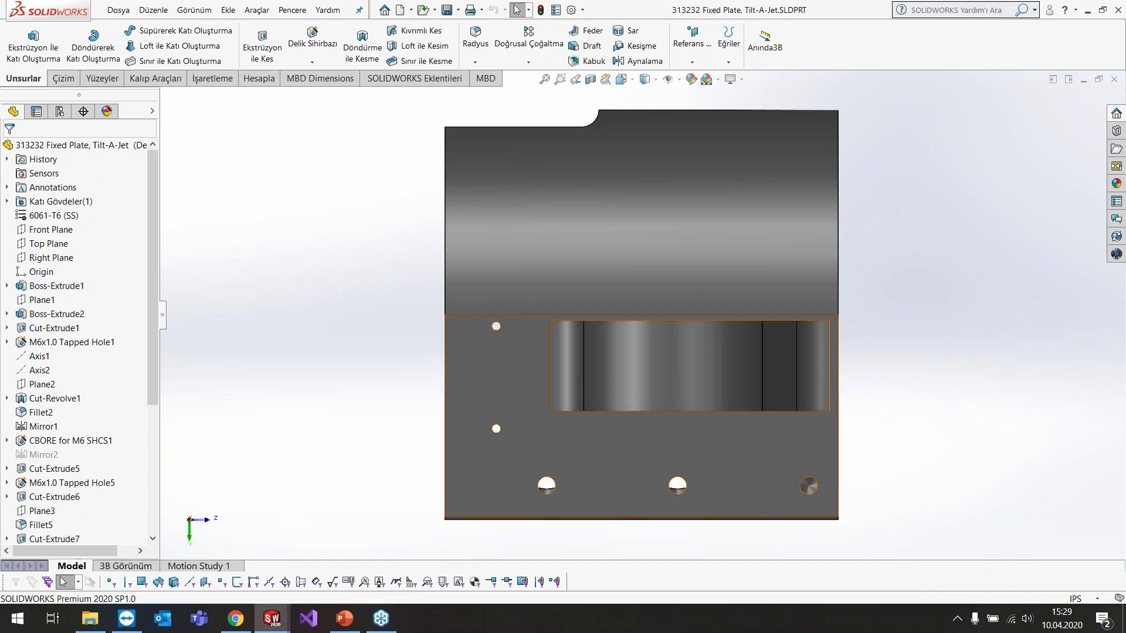
- Bring PowerPoint forward on slide 9, the minimum and maximum arc/circle dimensioning tip
left_click(349, 622)
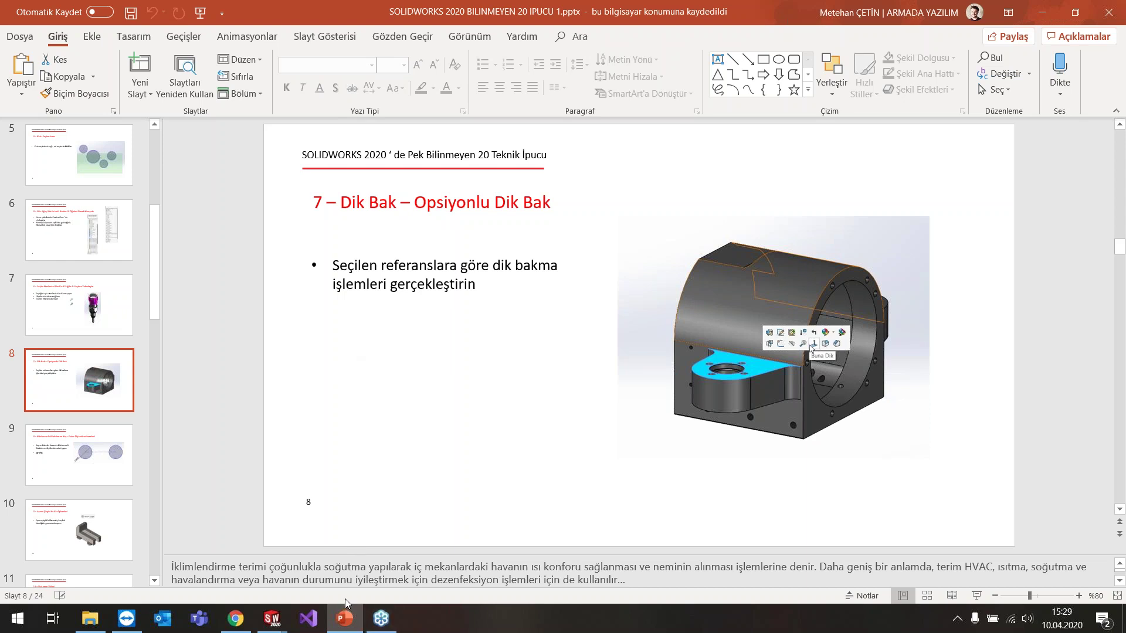
left_click(111, 441)
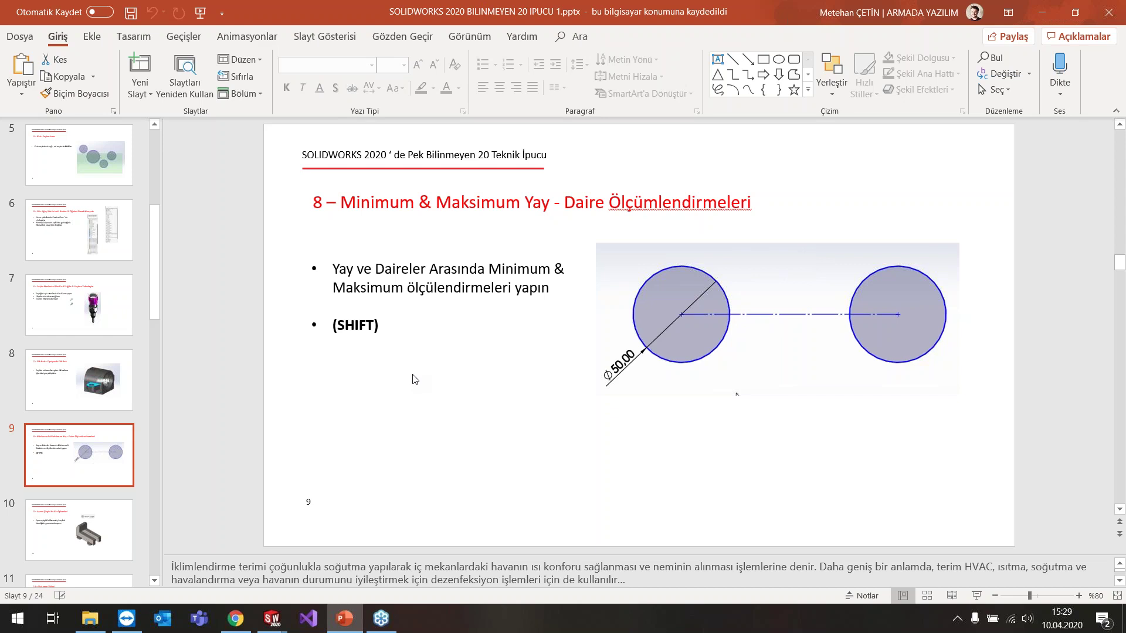
mouse_move(272, 618)
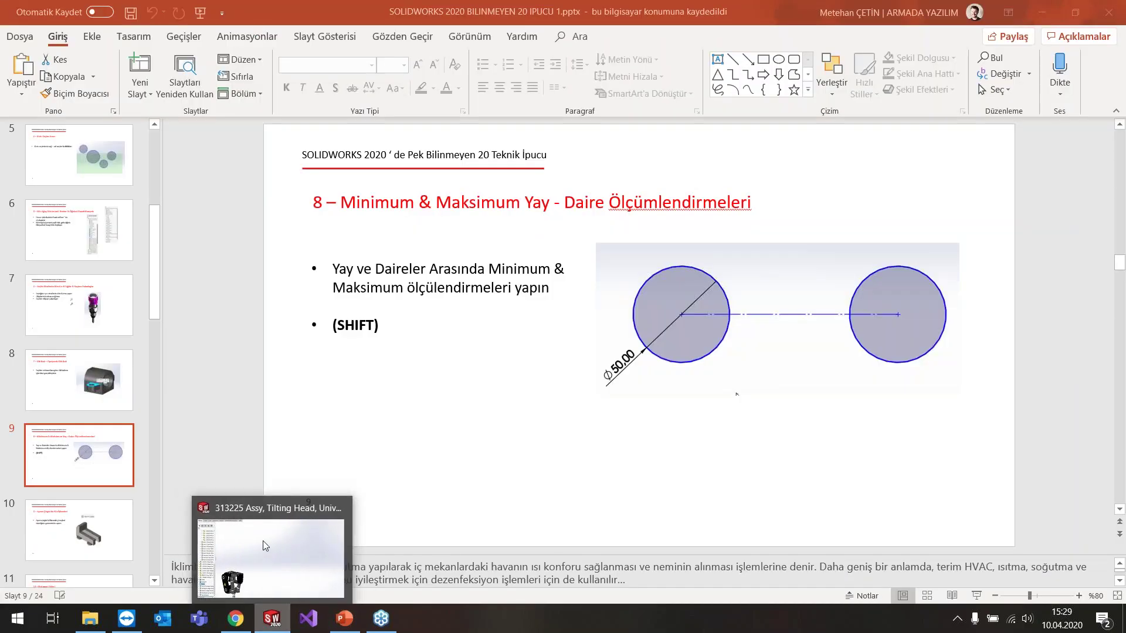
- Create a new part and start a sketch on the Front Plane
left_click(265, 546)
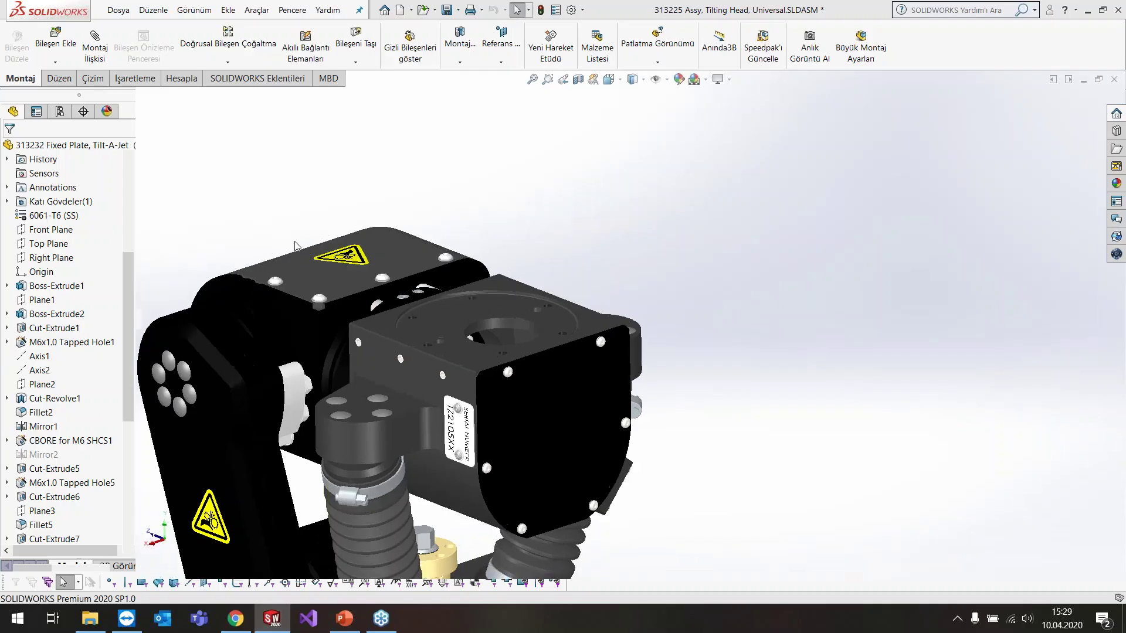
key("ctrl+n")
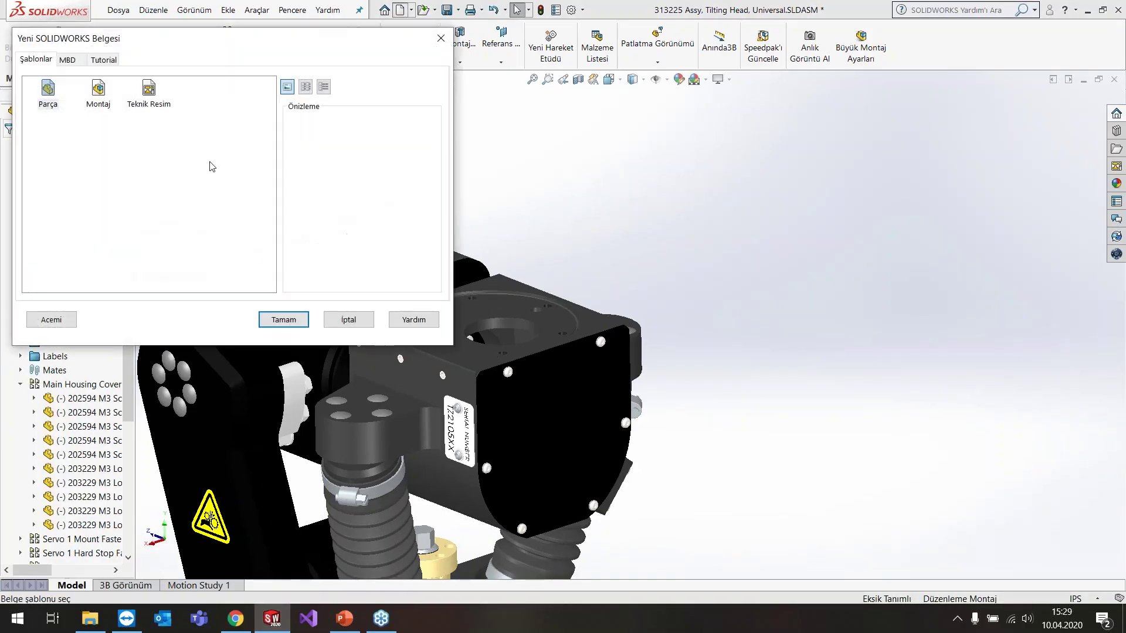
double_click(47, 96)
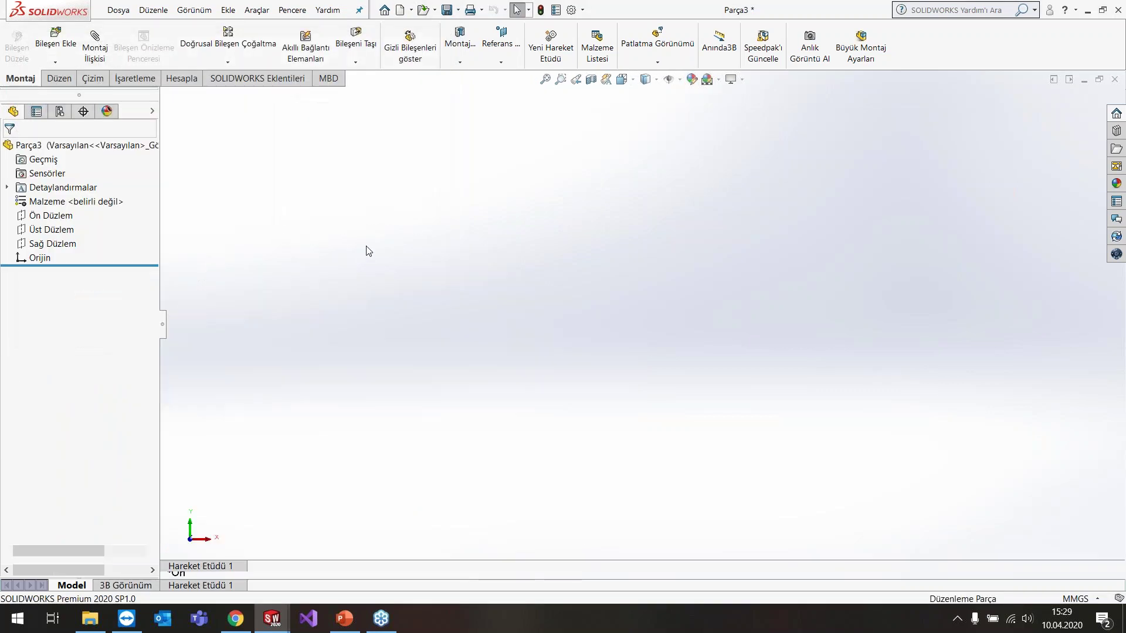
left_click(50, 216)
left_click(102, 201)
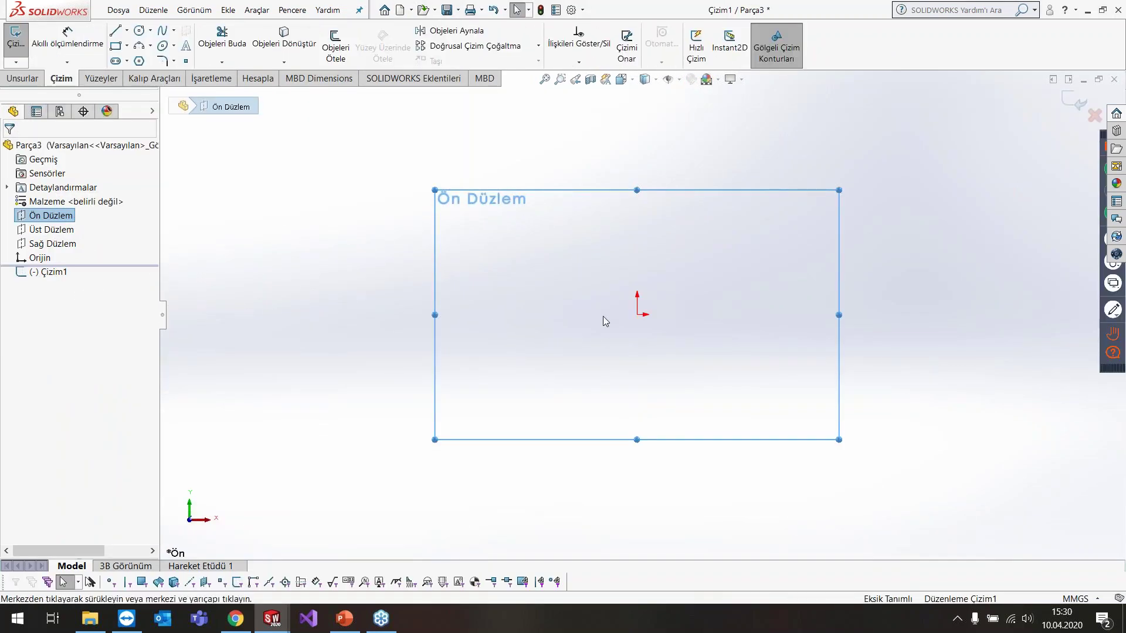
- Draw two circles side by side, one left and one right
right_click_drag(485, 309, 535, 393)
left_click(516, 387)
left_click(558, 399)
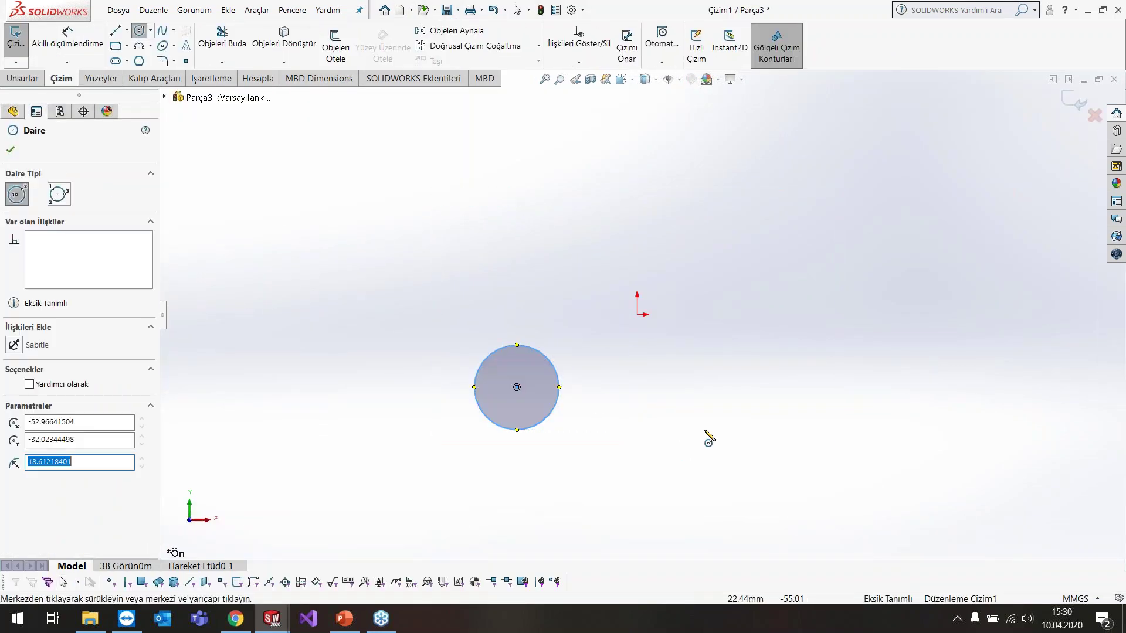
left_click(765, 387)
left_click(796, 426)
key("Escape")
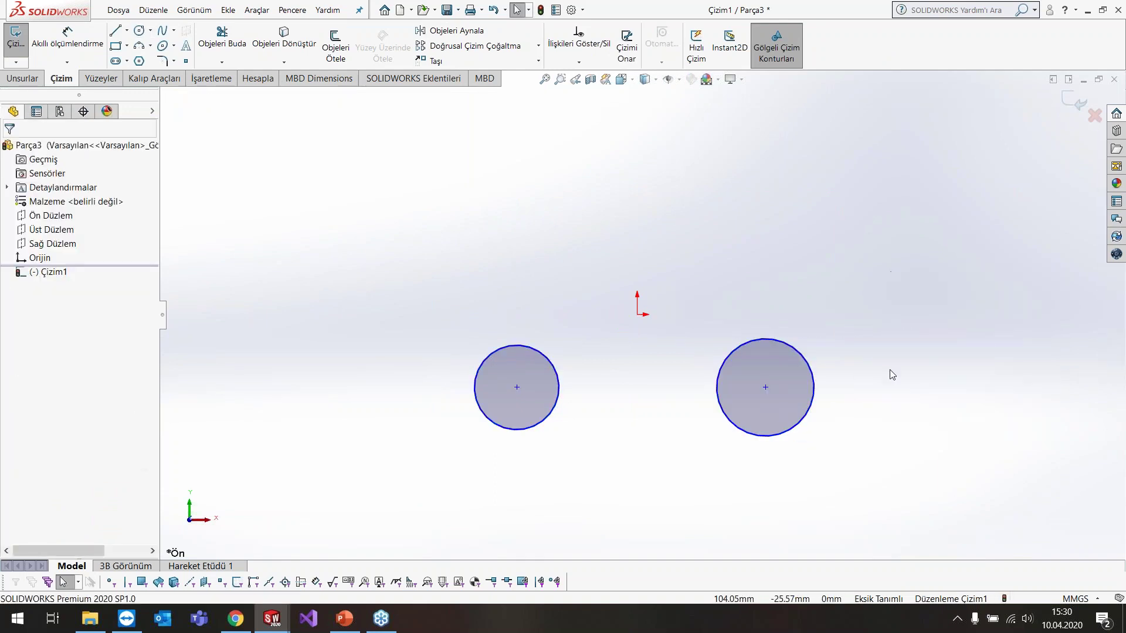
- Join the two circle centres with a line and convert it to construction geometry
key("l")
left_click(765, 387)
left_click(517, 387)
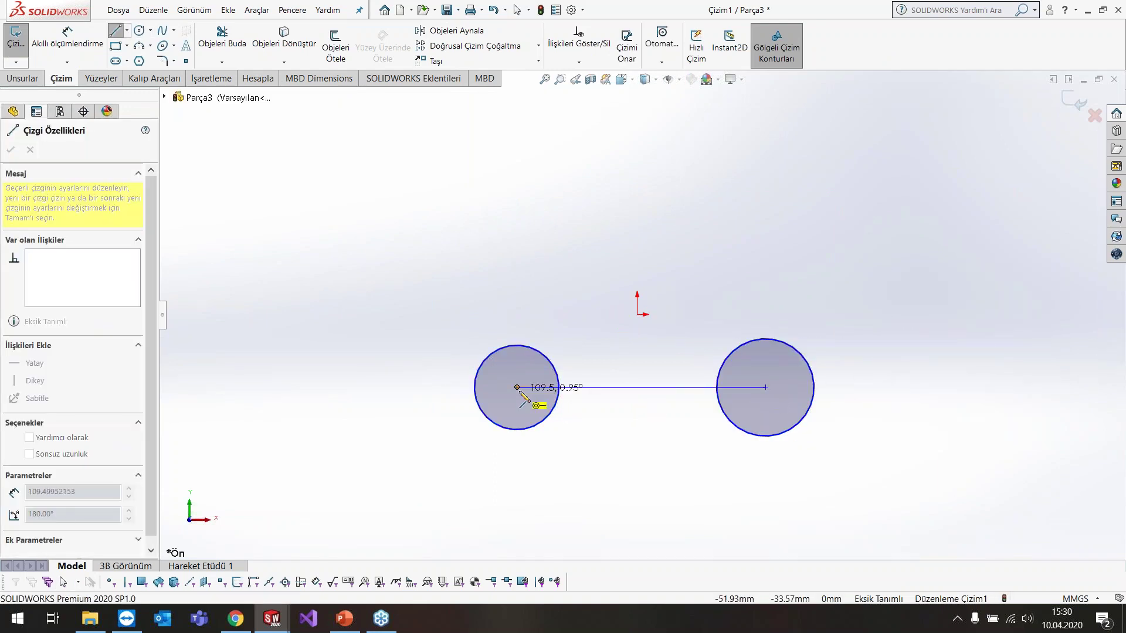
key("Escape")
key("Escape")
left_click(639, 387)
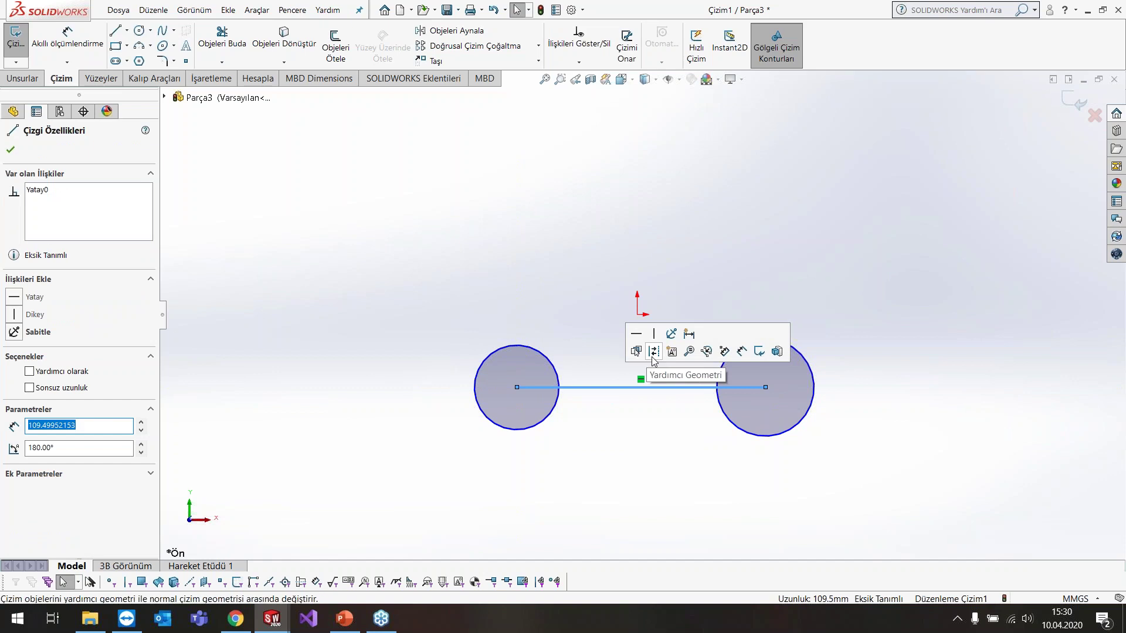
left_click(654, 352)
right_click_drag(645, 443, 563, 276)
left_click(534, 351)
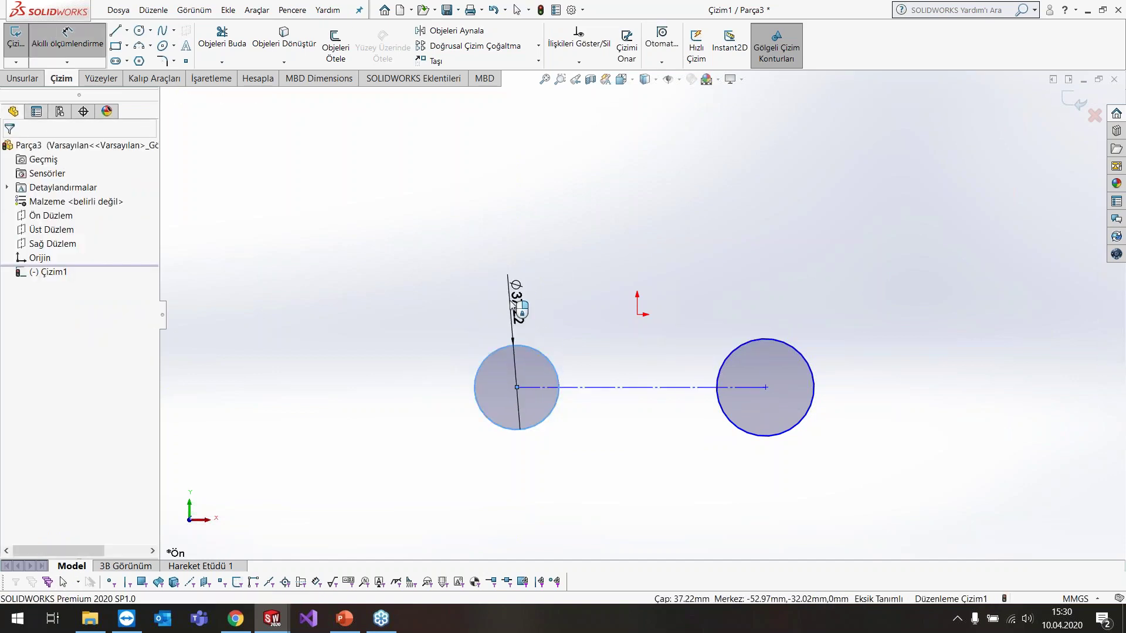
- Dimension the left circle to a 50 mm diameter
left_click(514, 304)
type("50")
key("Return")
right_click(627, 258)
left_click(651, 284)
- Make the two circles Equal and turn on sketch relation display
left_click(533, 370)
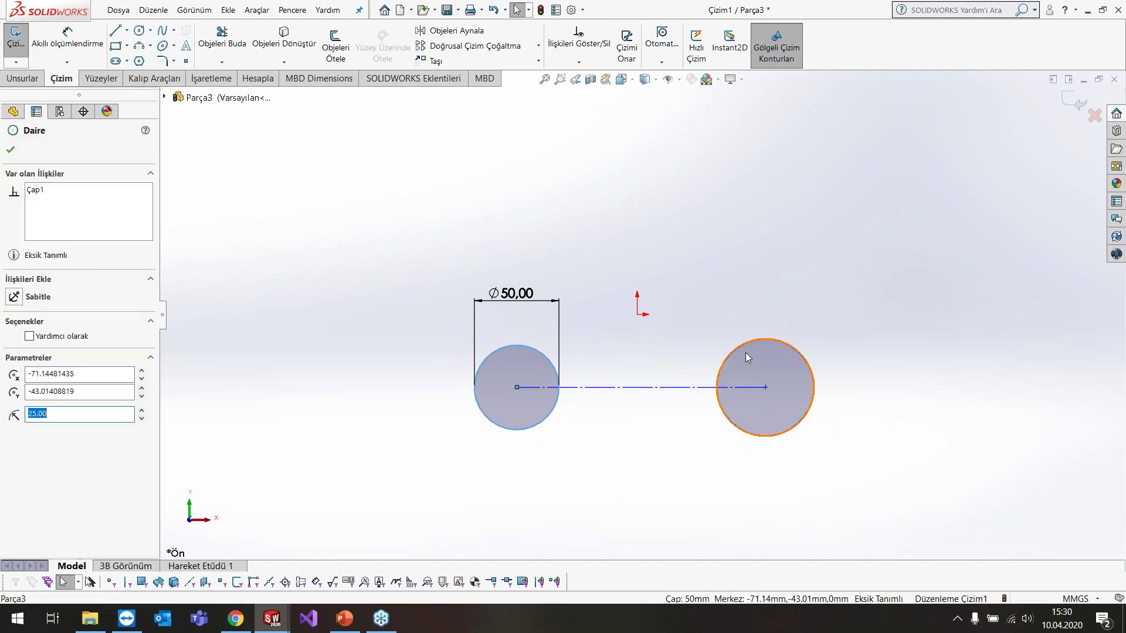
left_click(747, 342, "ctrl")
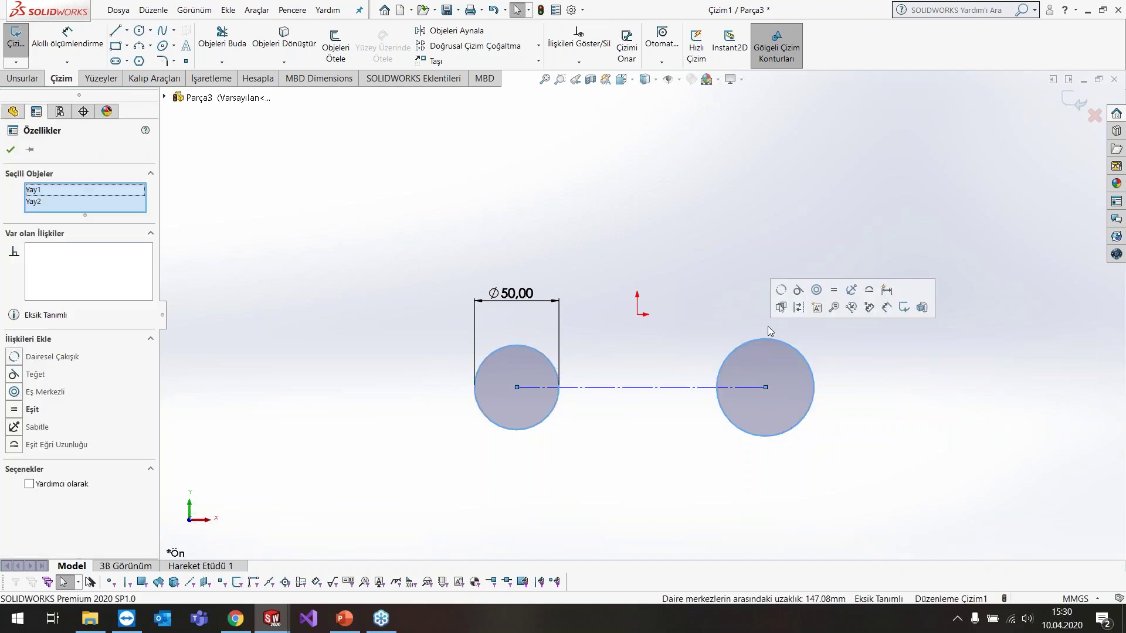
left_click(834, 295)
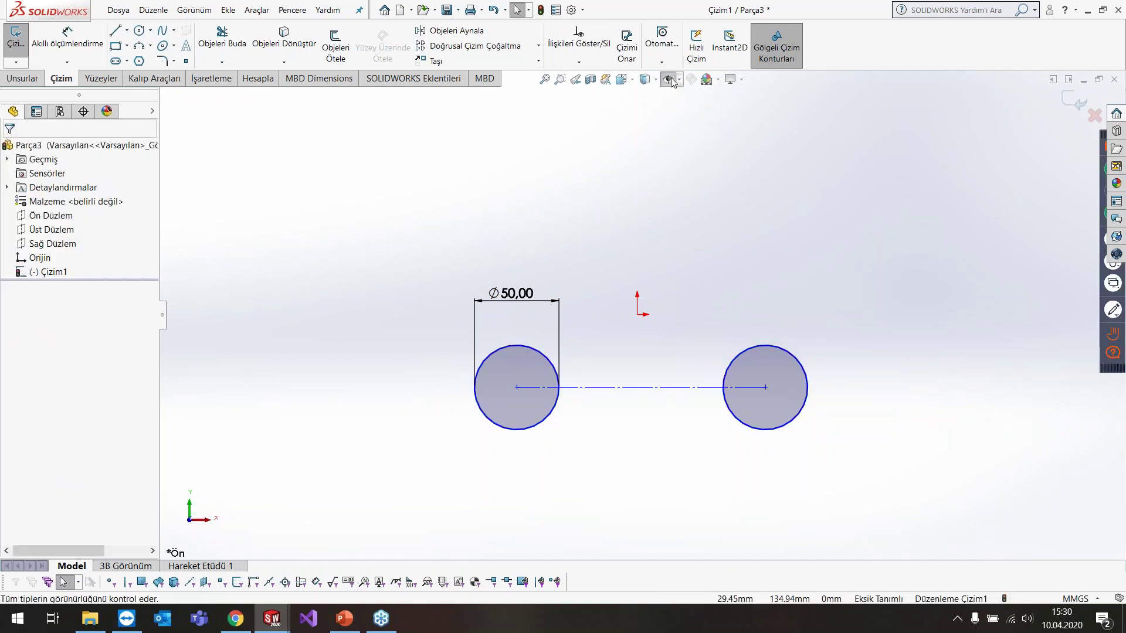
left_click(679, 80)
left_click(679, 212)
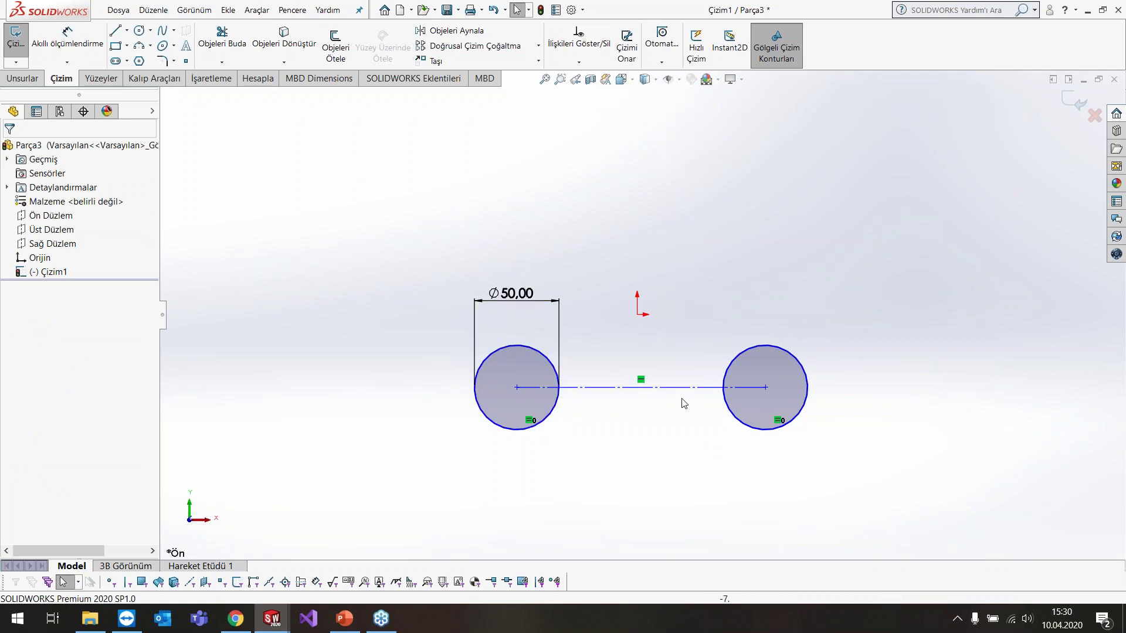
- Preview a centre-to-centre distance dimension between the circles twice, cancelling each time
left_click(68, 36)
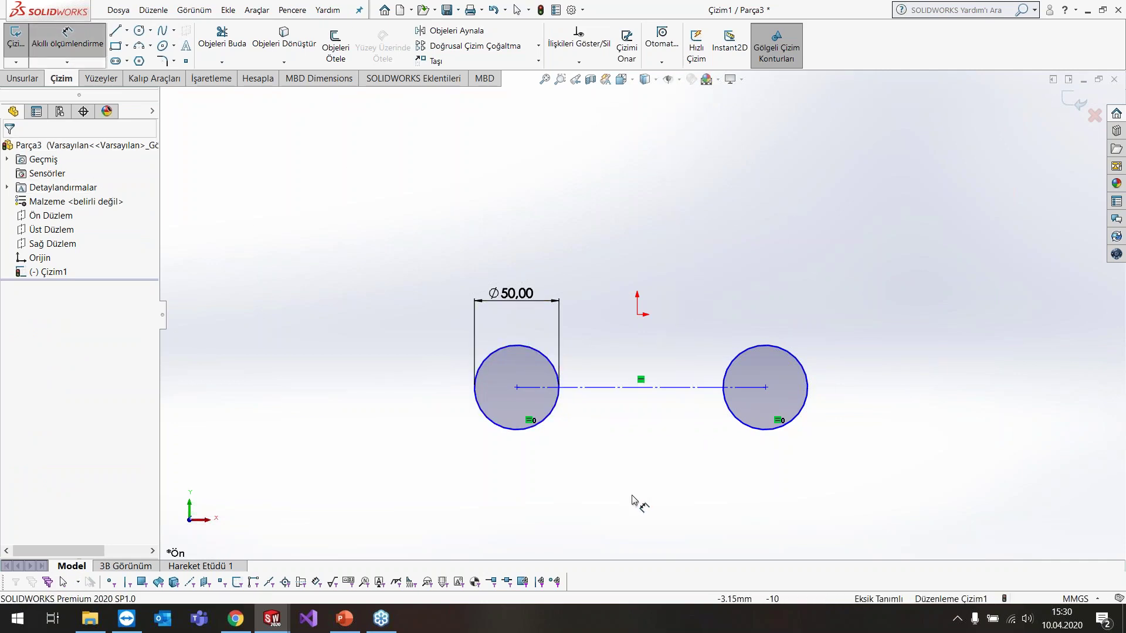
left_click(493, 355)
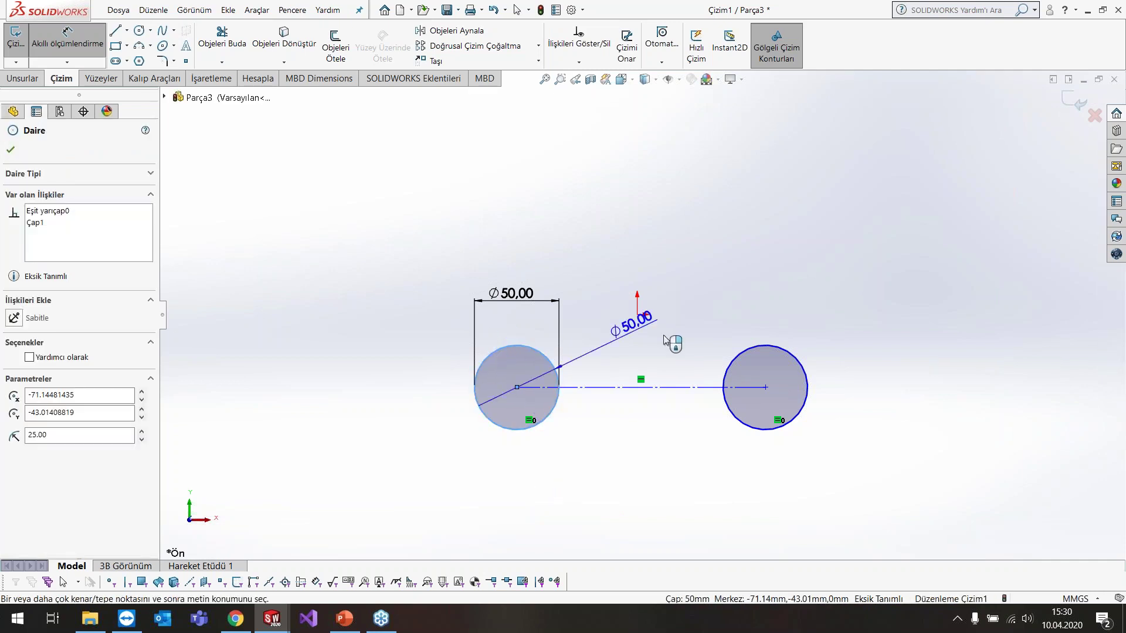
left_click(805, 366)
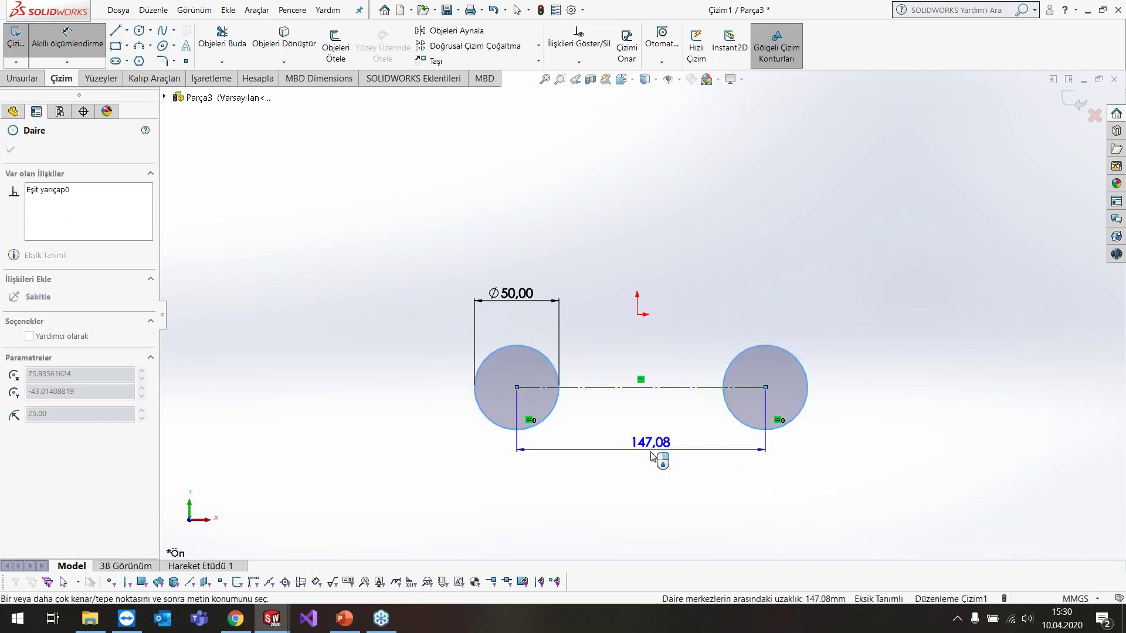
key("Escape")
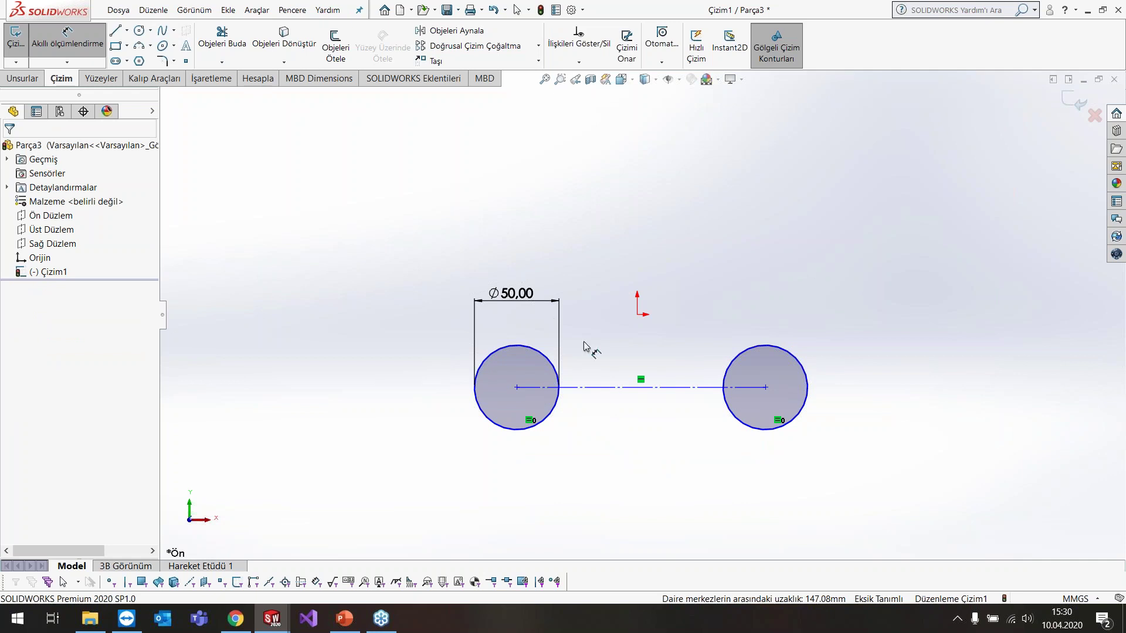
left_click(532, 347)
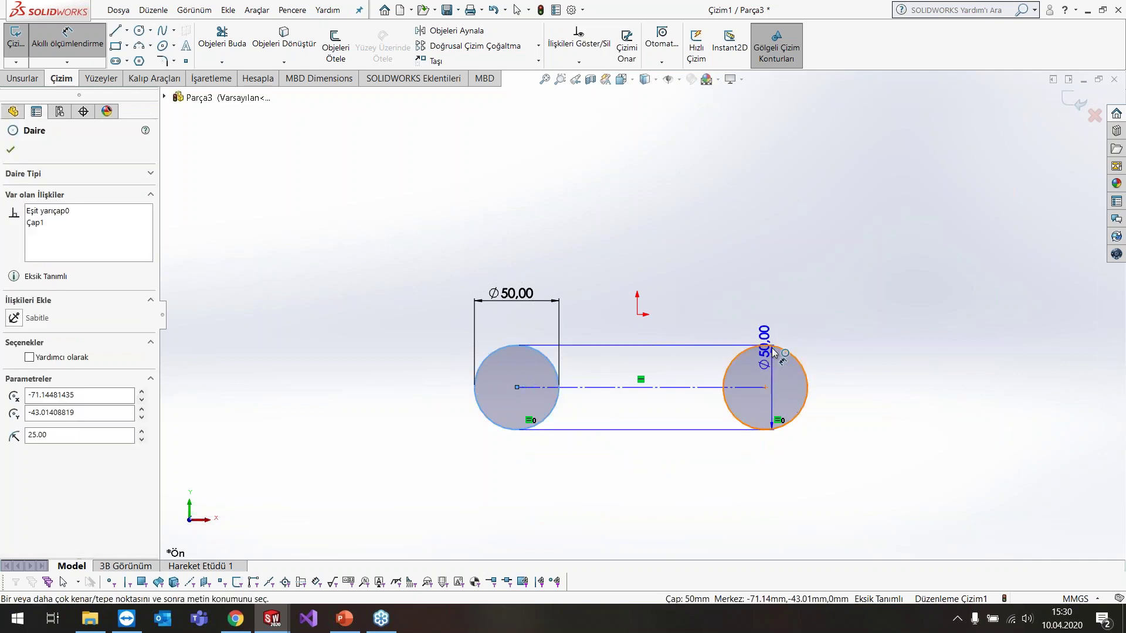
left_click(785, 353)
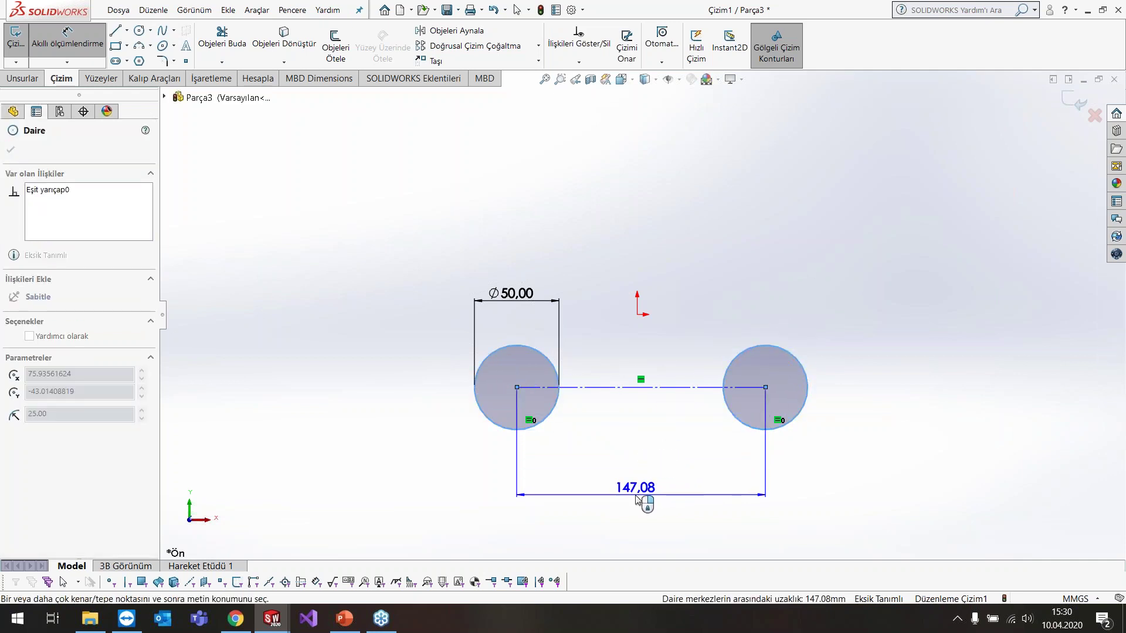
key("Escape")
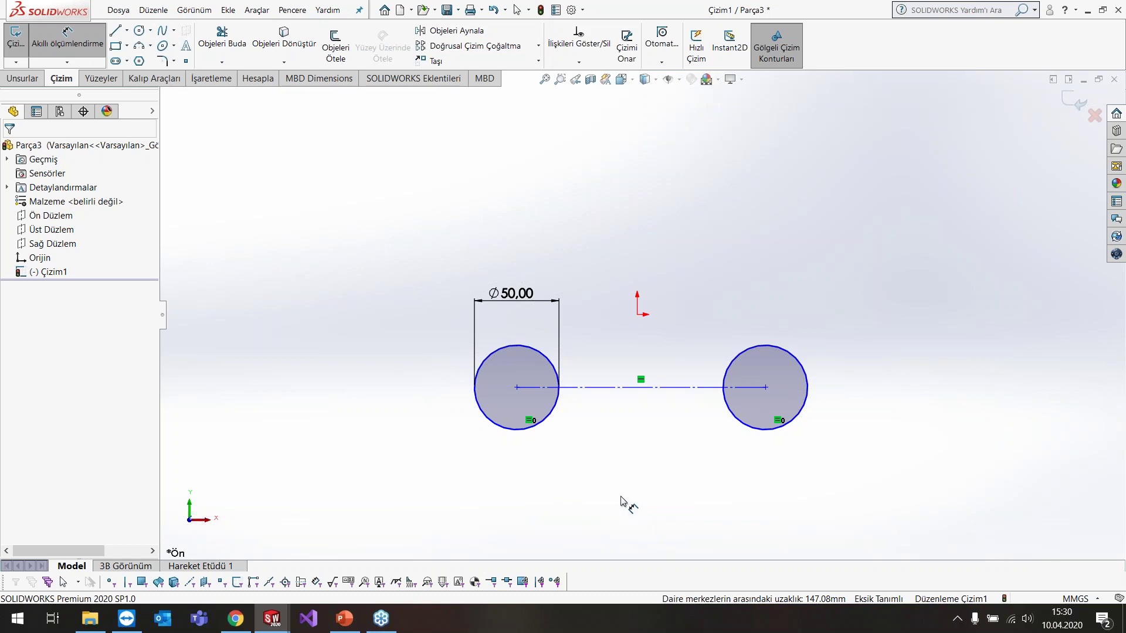
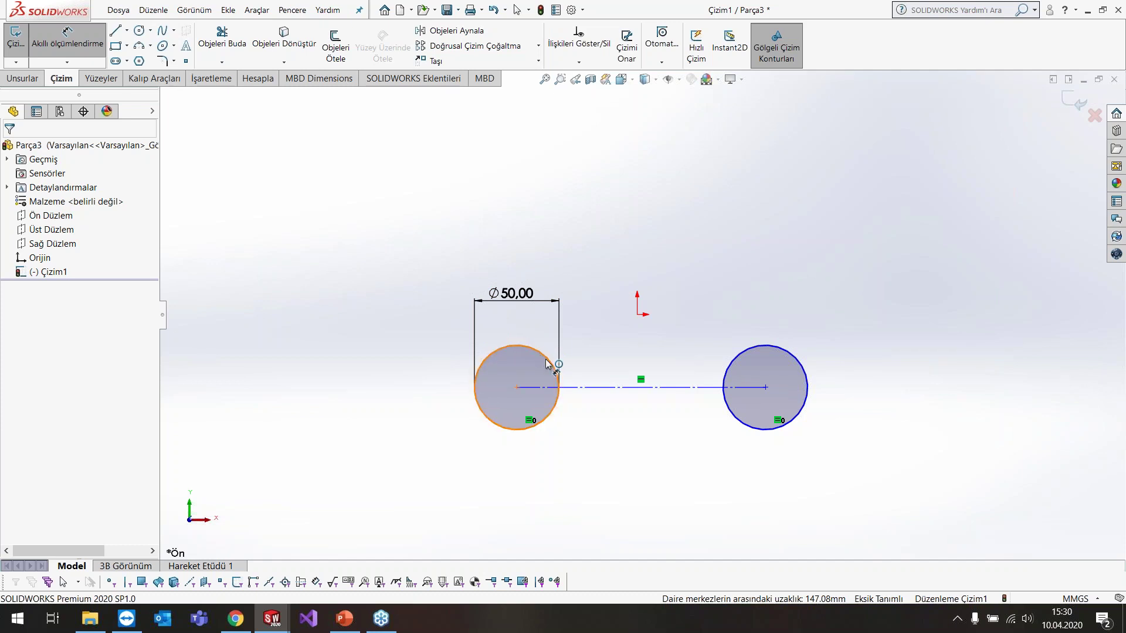
- Preview the centre-to-centre and maximum distances between the two ø50 circles, discarding both
left_click(483, 364)
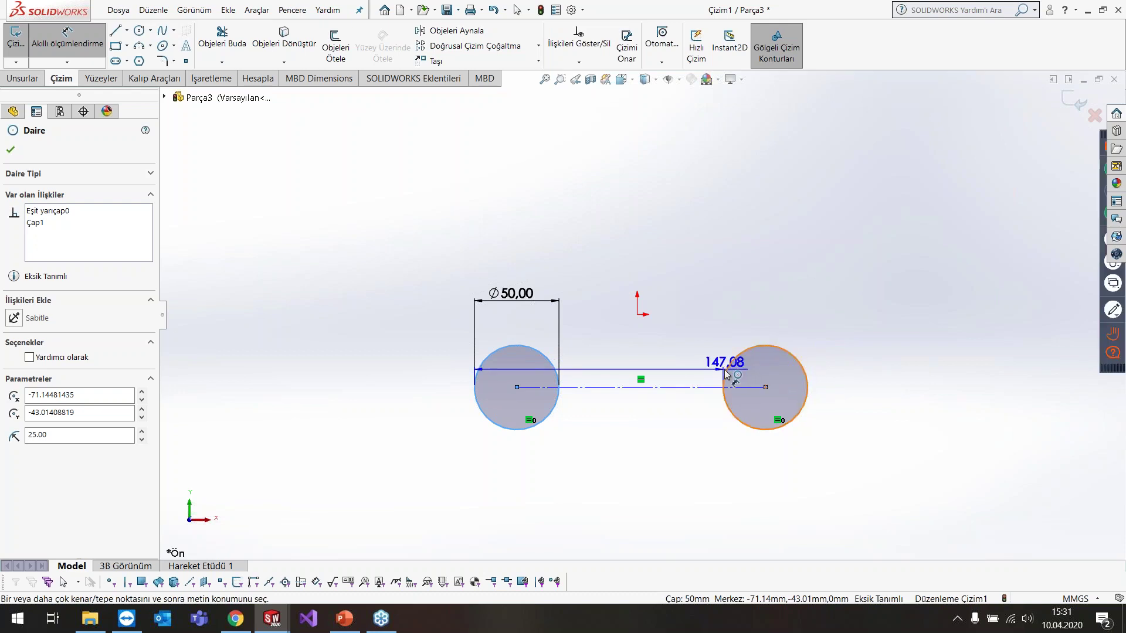
left_click(726, 373)
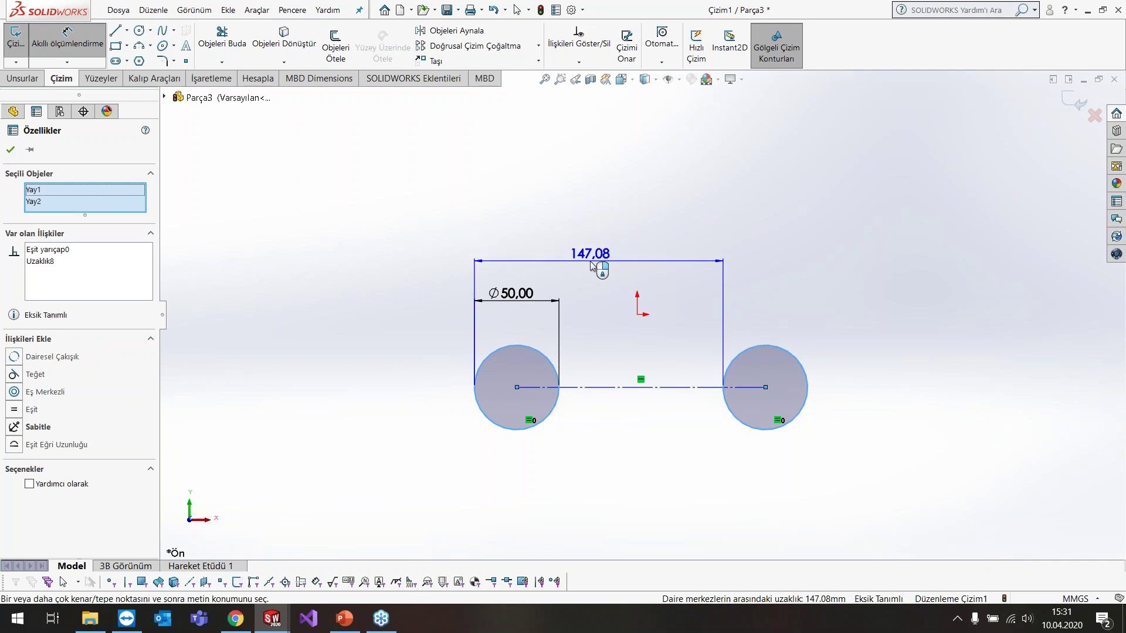
key("Escape")
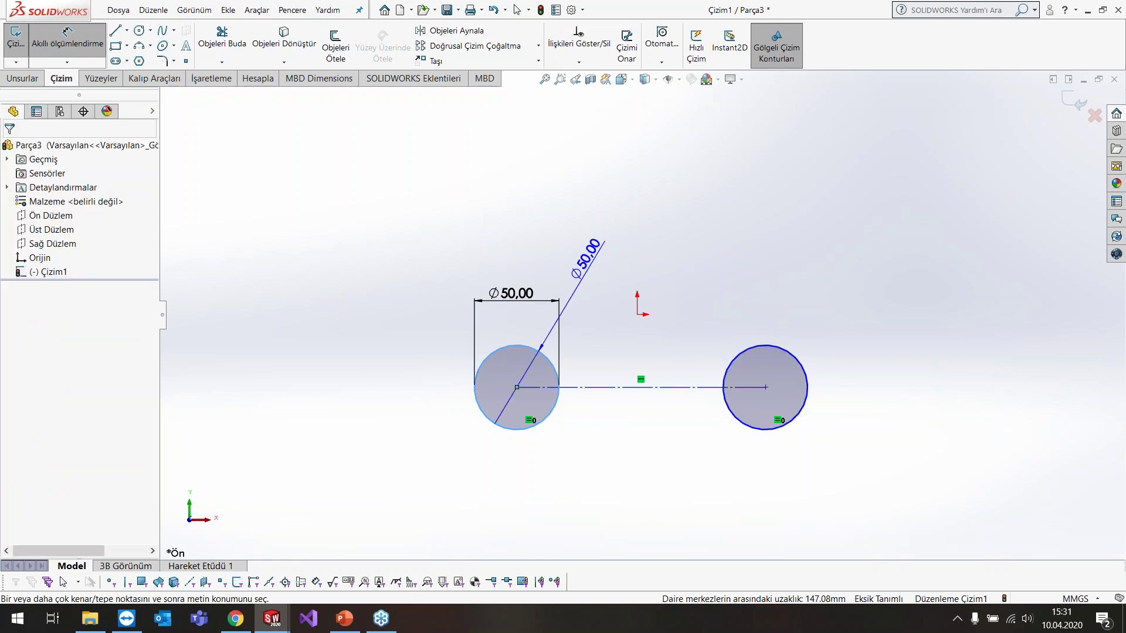
key("Escape")
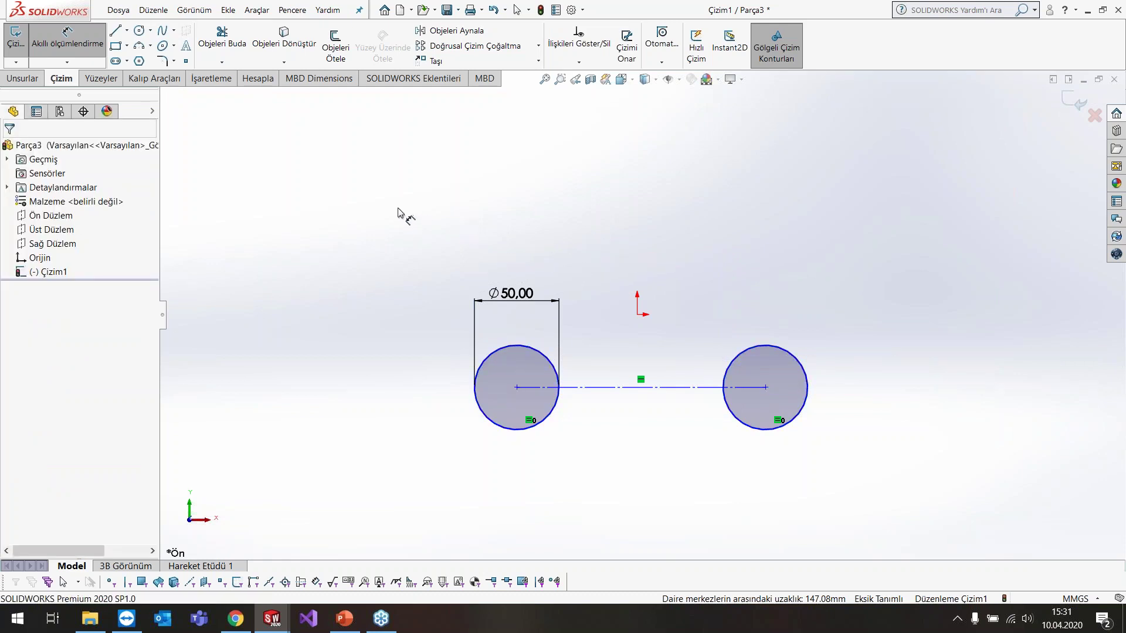
left_click(481, 369)
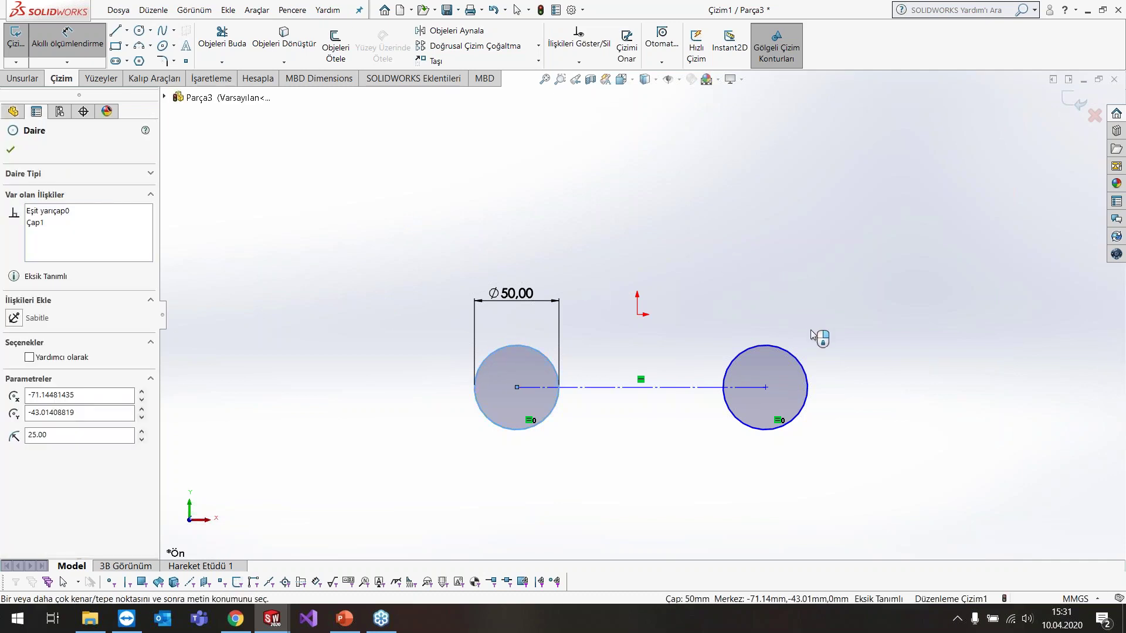
left_click(800, 367)
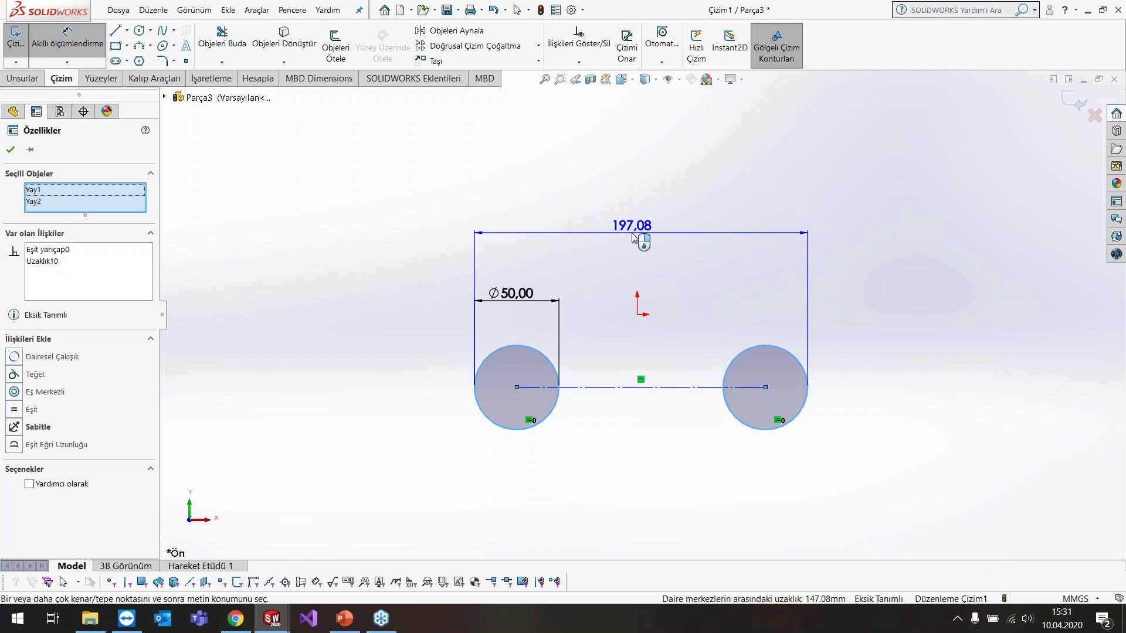
key("Escape")
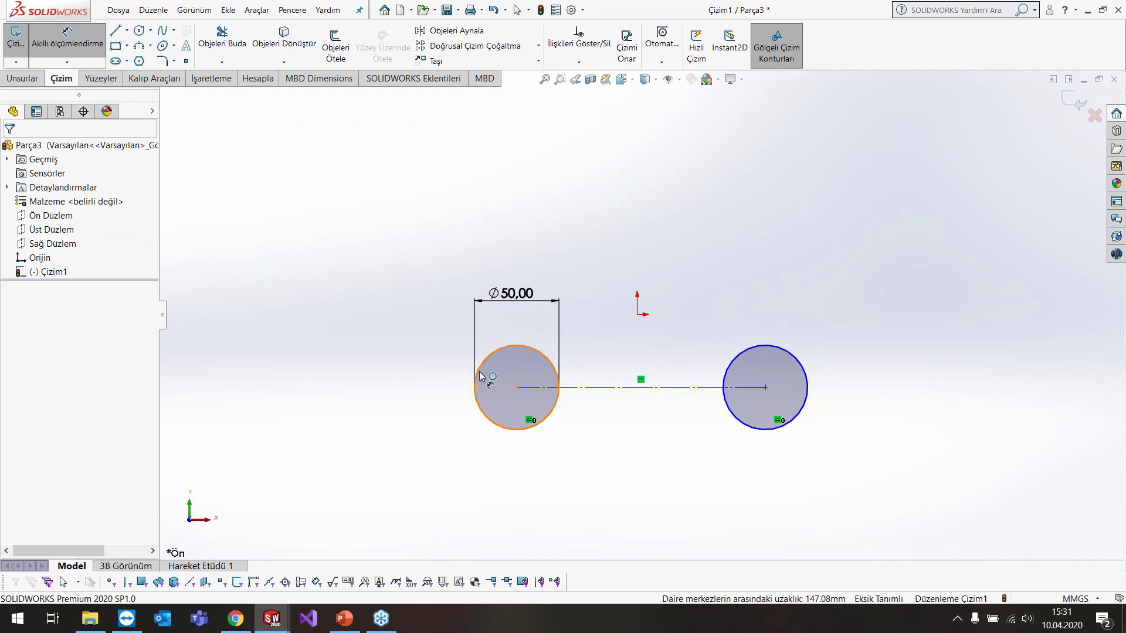
- Place the 97,08 minimum-distance dimension above the circles, then switch to PowerPoint
left_click(554, 369)
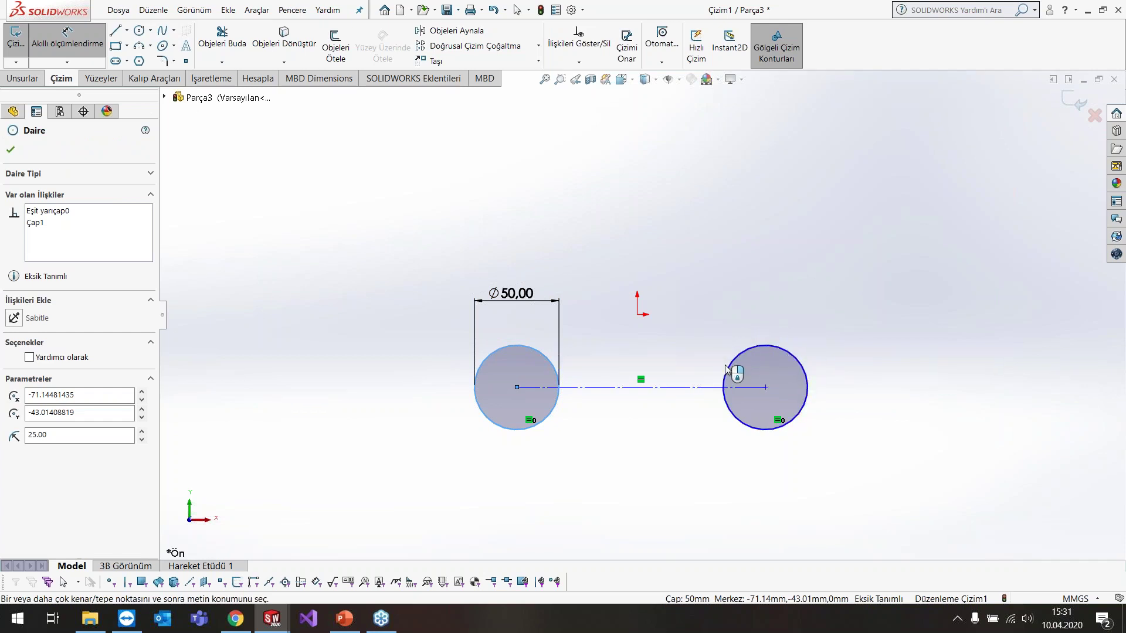
left_click(694, 226)
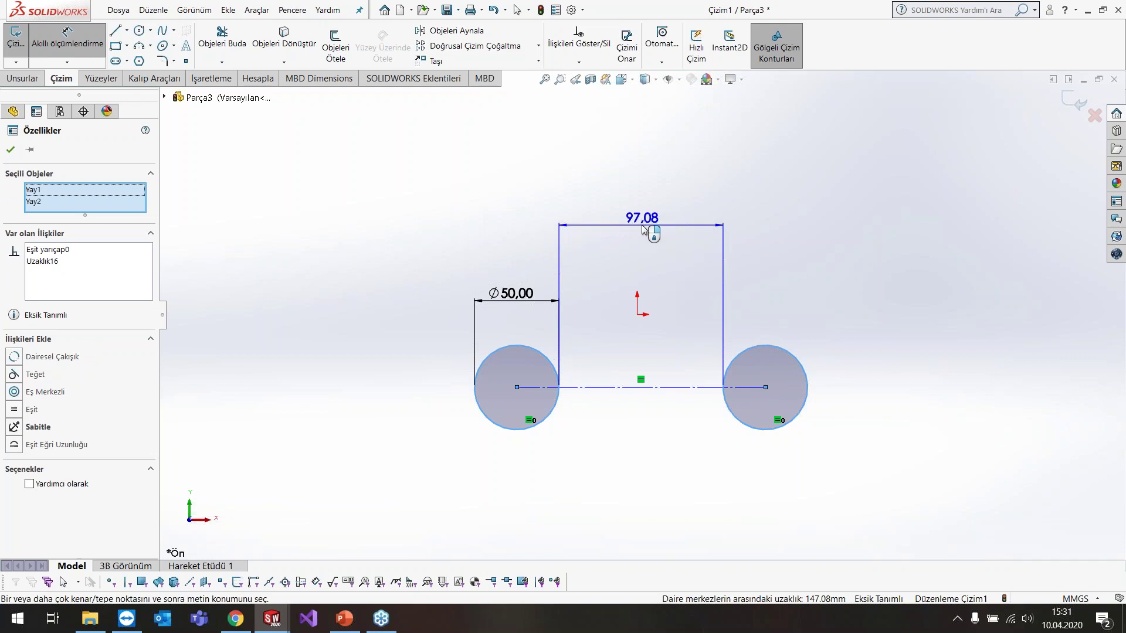
key("Return")
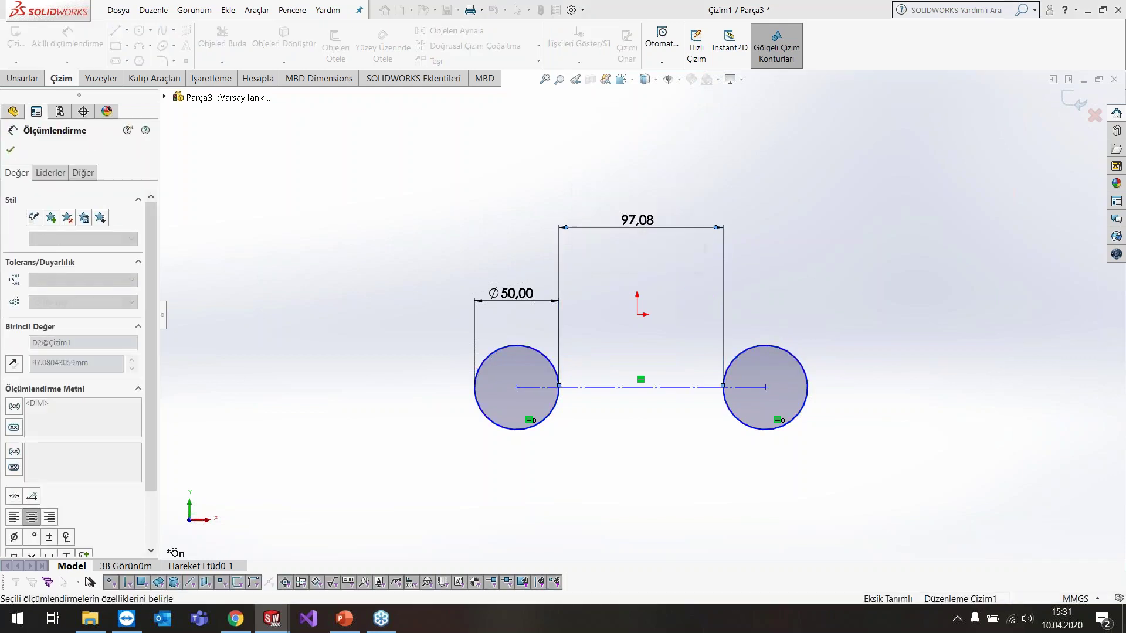
left_click(795, 297)
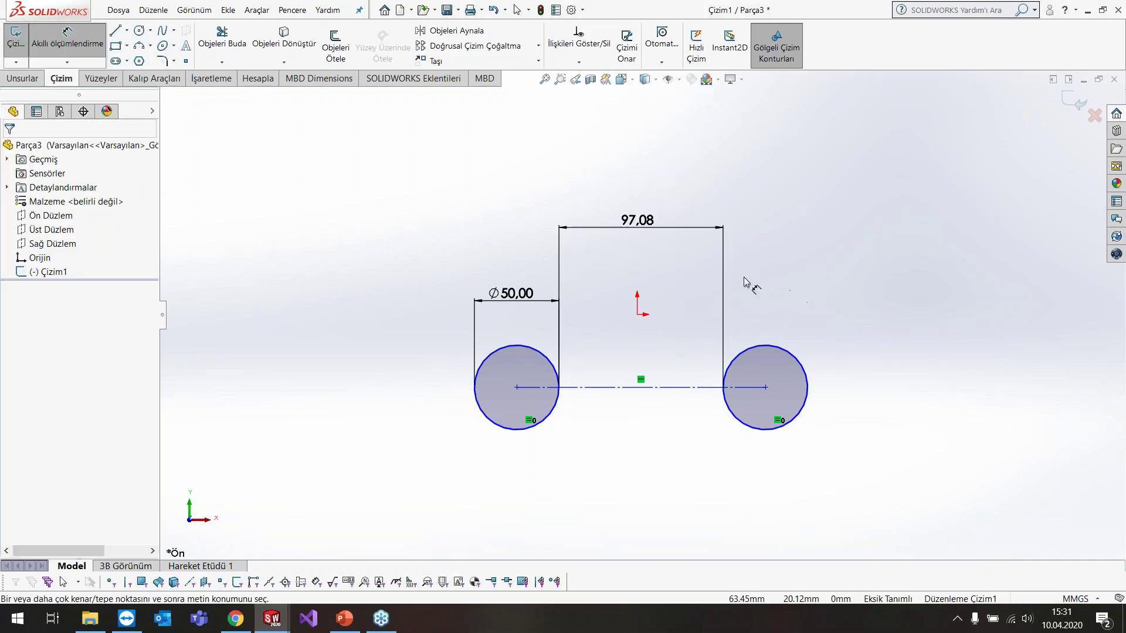
key("z")
key("Escape")
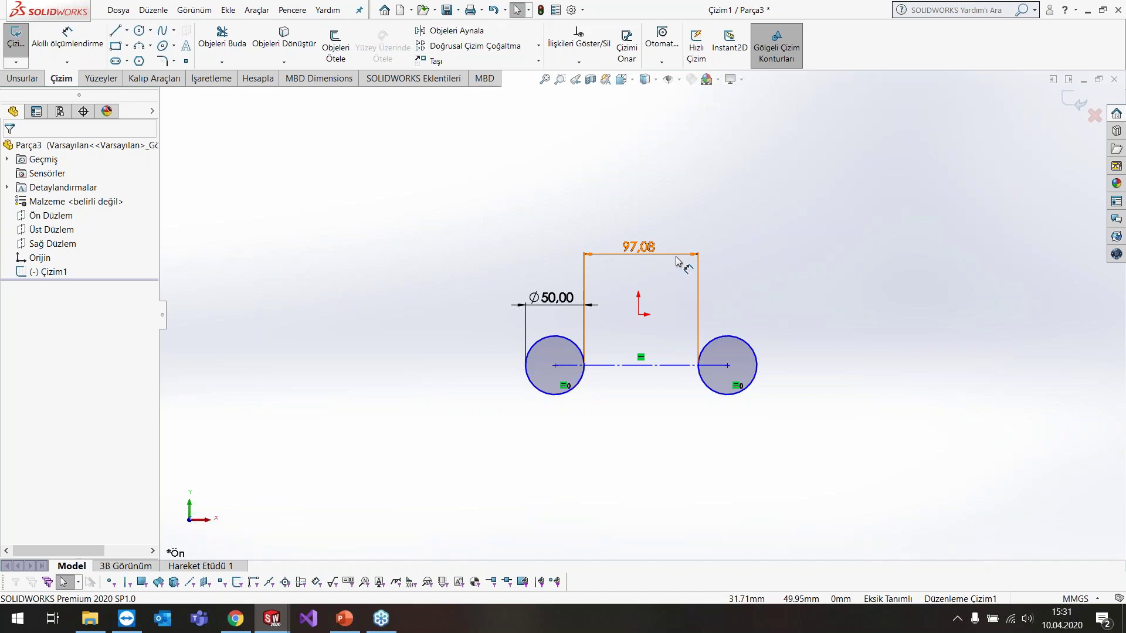
key("alt+Tab")
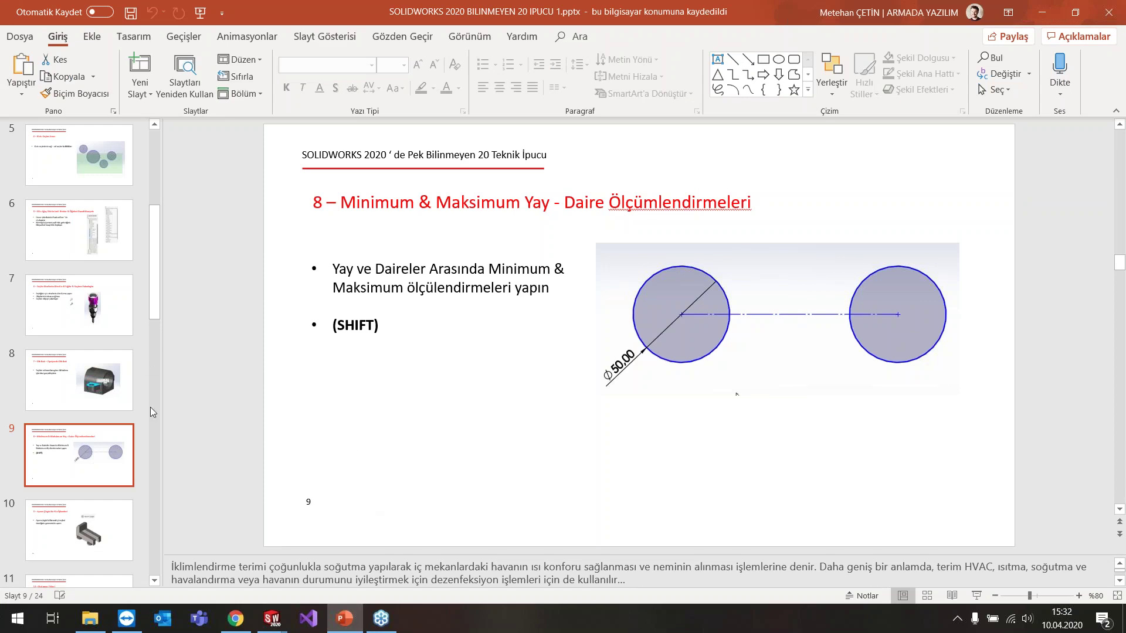
- Go to slide 10, tip 9 'Ayrım Çizgisi ile Yüz İşlemleri' on split lines
scroll(158, 311, "down", 2)
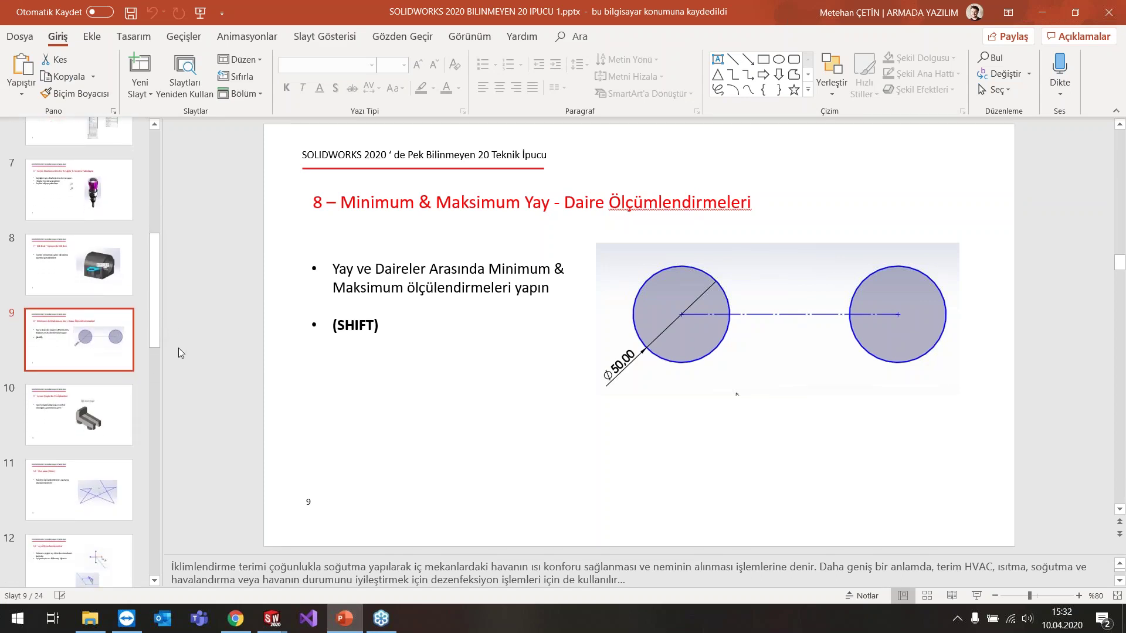
left_click(104, 423)
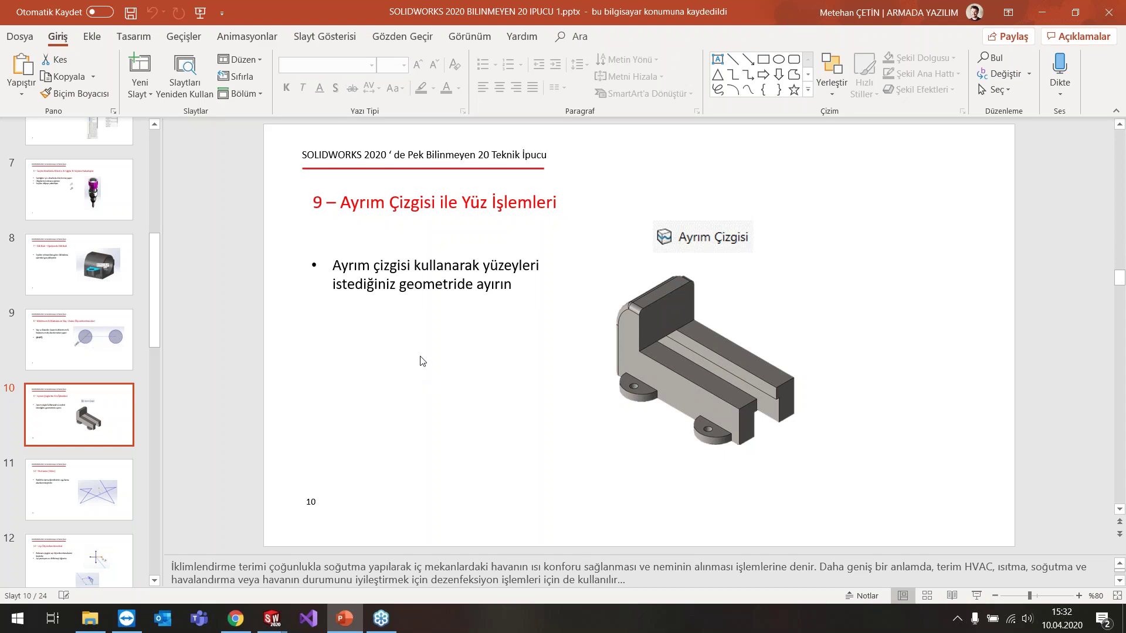
mouse_move(272, 618)
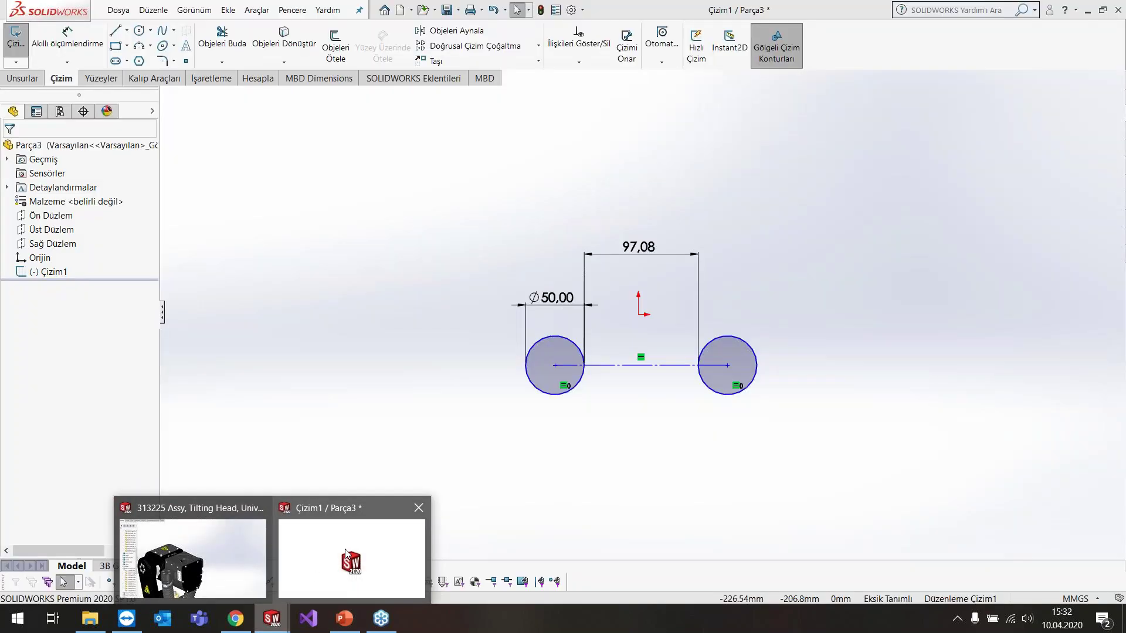
- Discard the circle sketch and close the practice part without saving
left_click(346, 553)
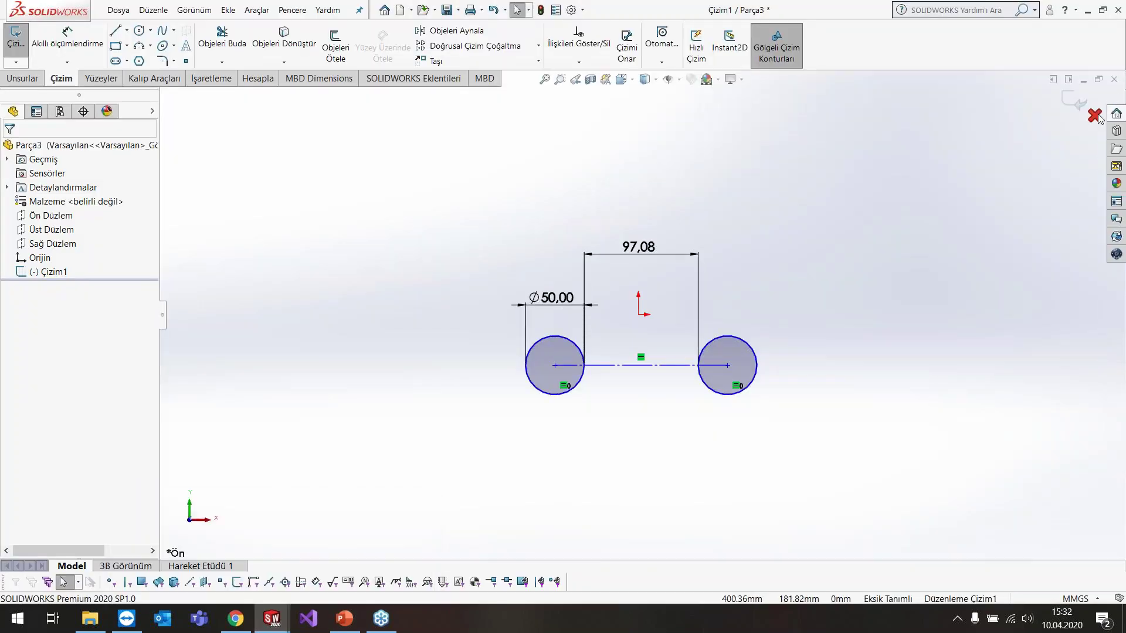
left_click(1094, 116)
left_click(630, 317)
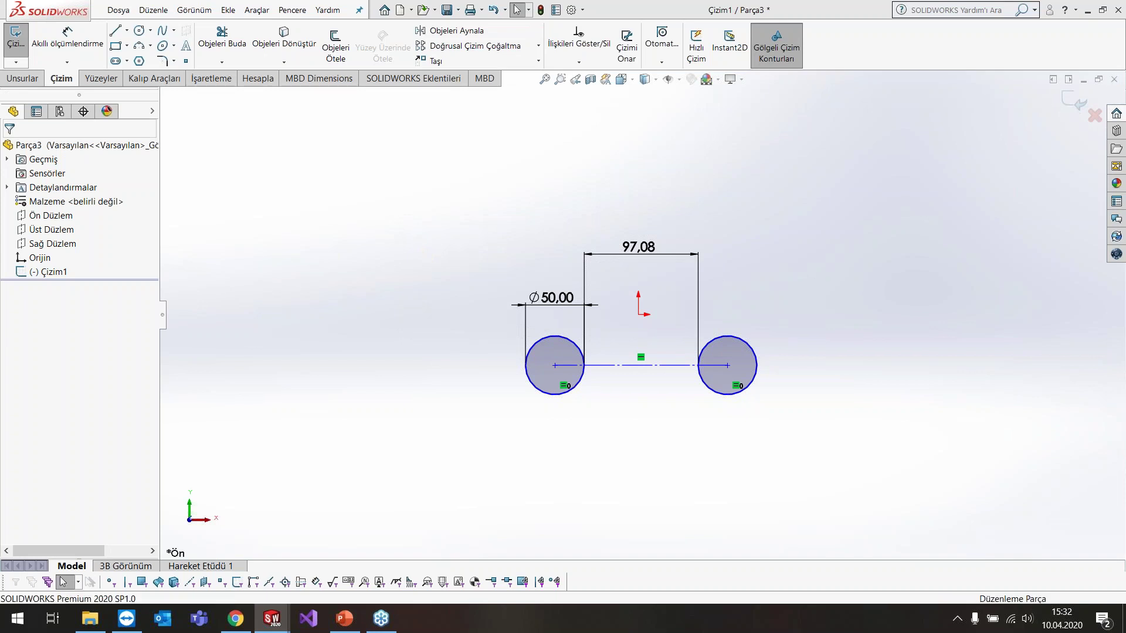
left_click(571, 317)
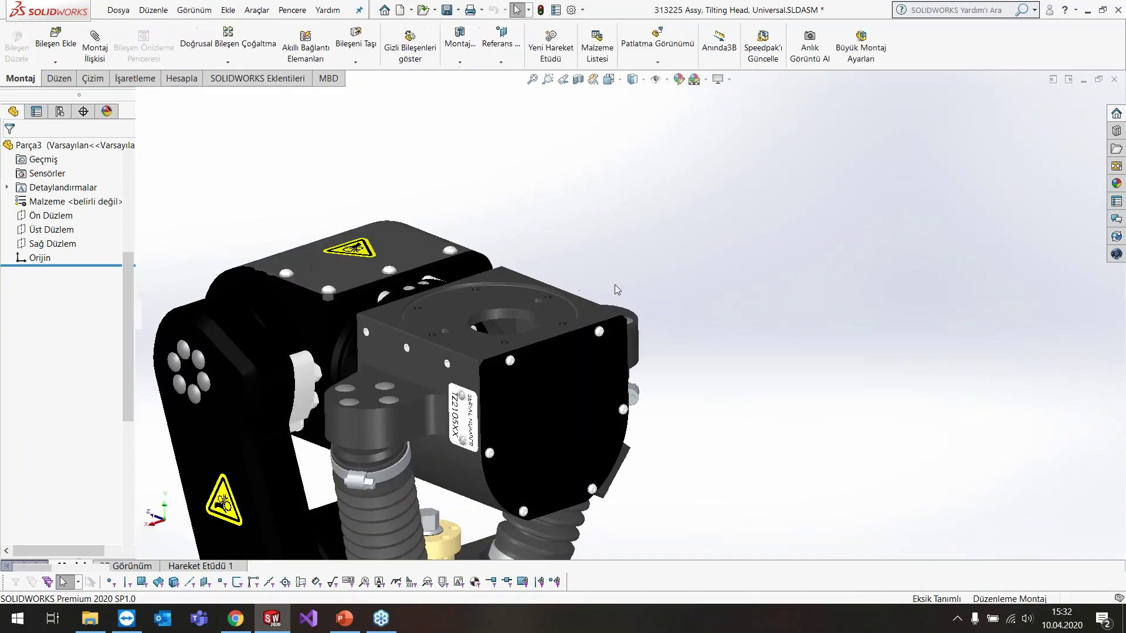
left_click(910, 240)
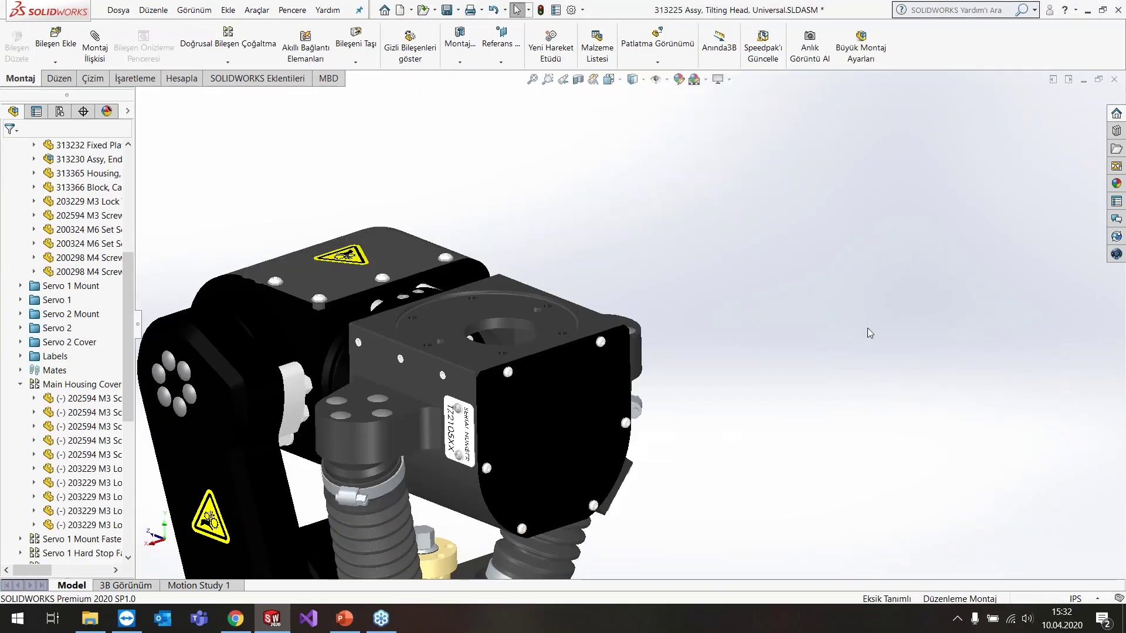
scroll(703, 370, "up", 2)
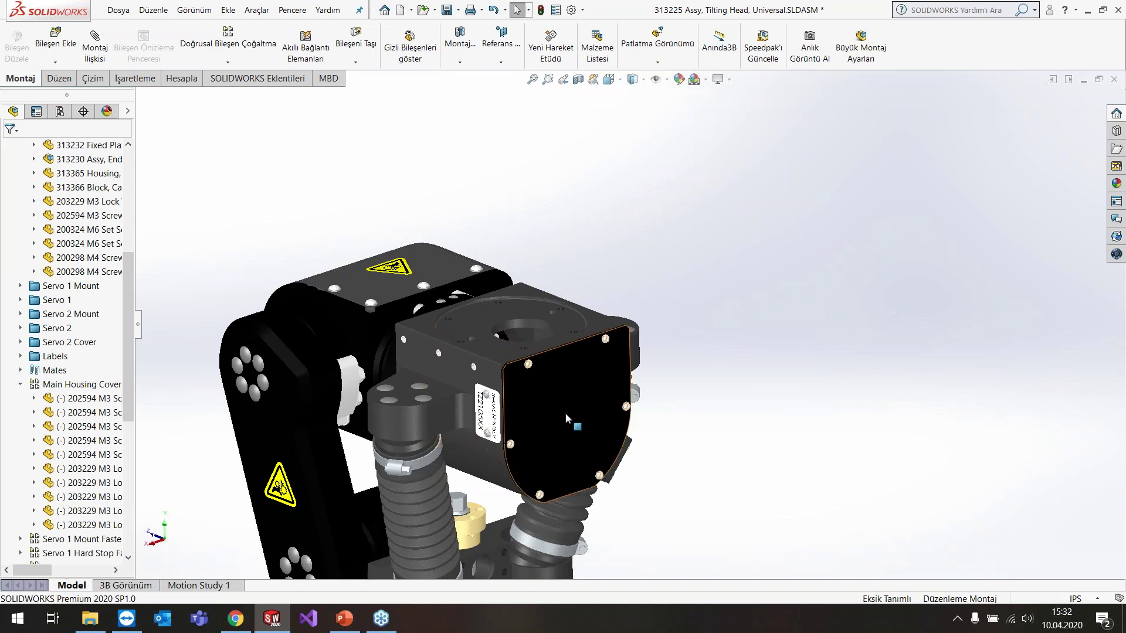
- Open End Cover, Fixed Plate as its own part with RealView turned off
left_click(564, 413)
left_click(597, 346)
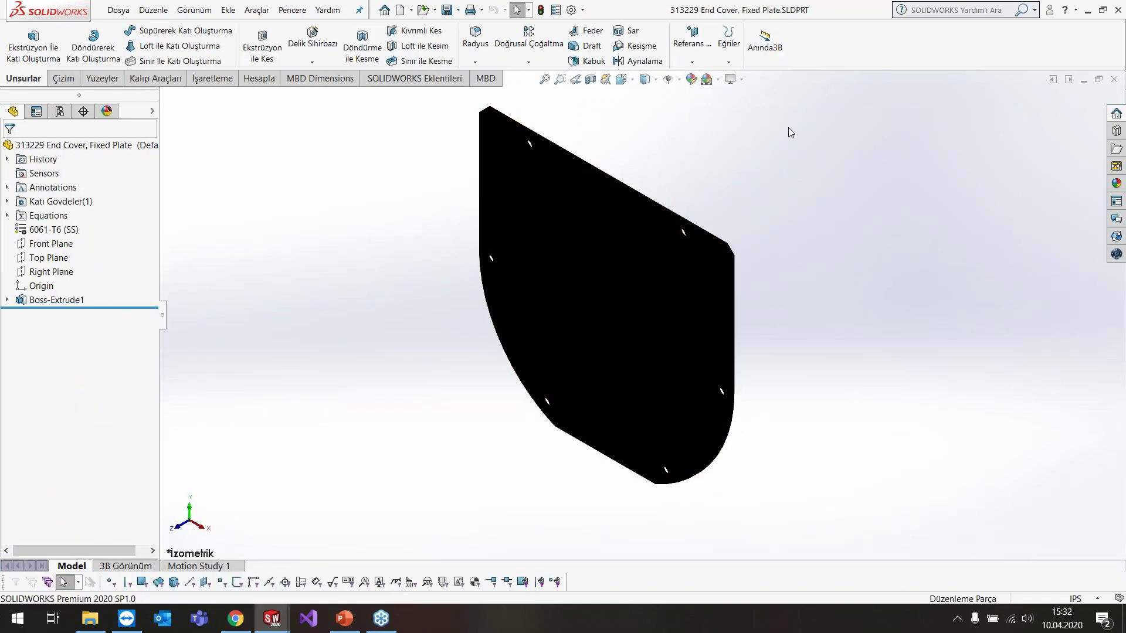
left_click(742, 80)
left_click(763, 96)
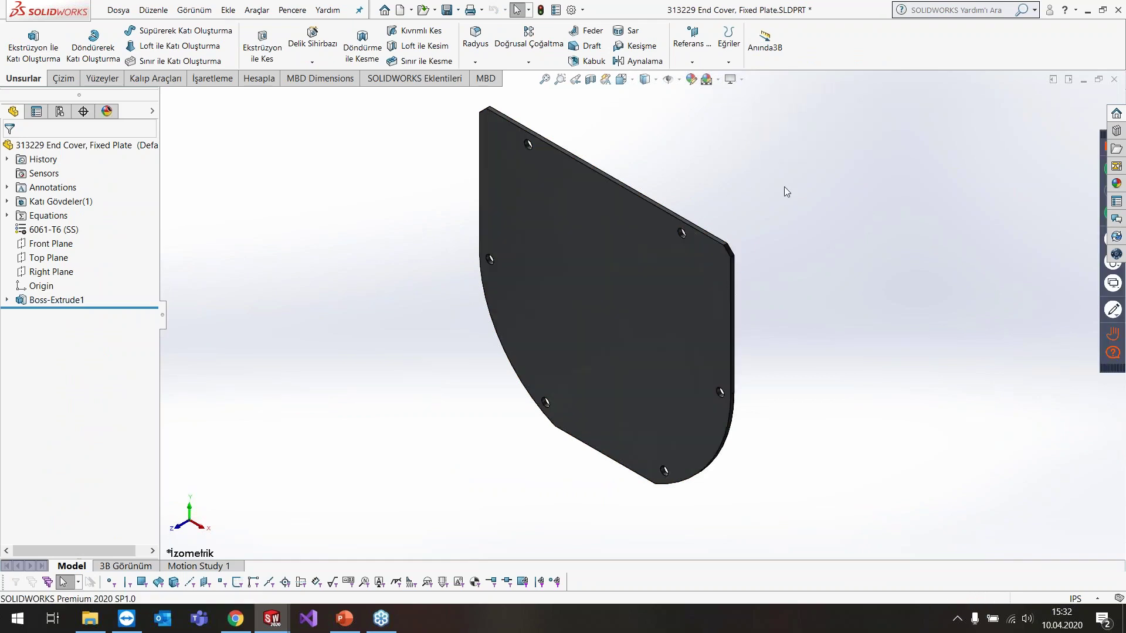
- Select the plate's flat front face and start a sketch on it
left_click(577, 291)
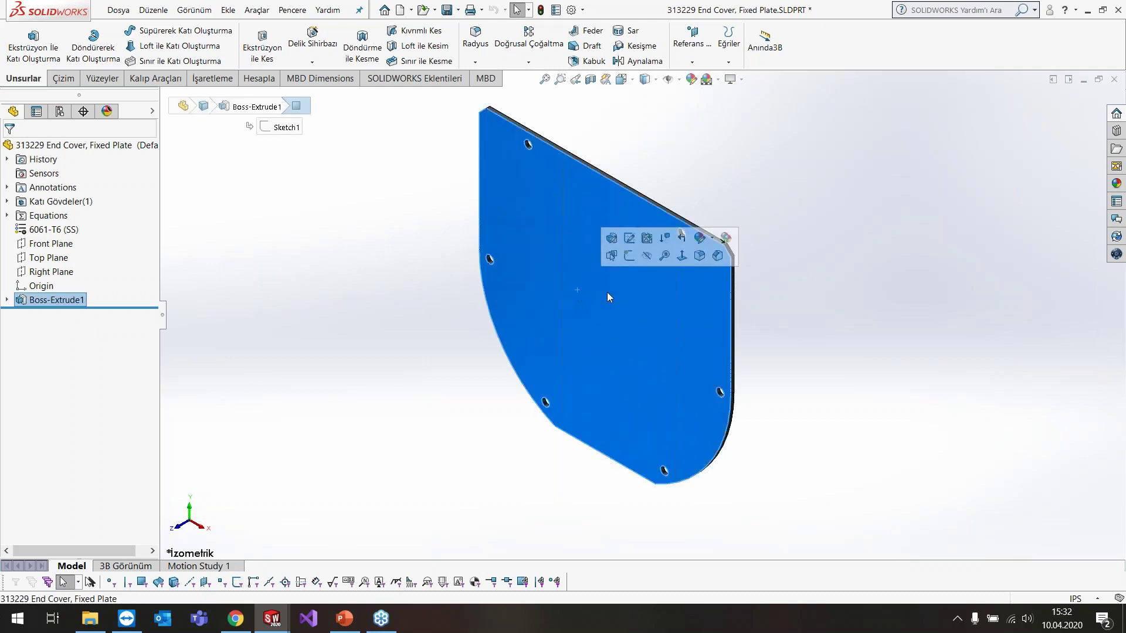
left_click(364, 261)
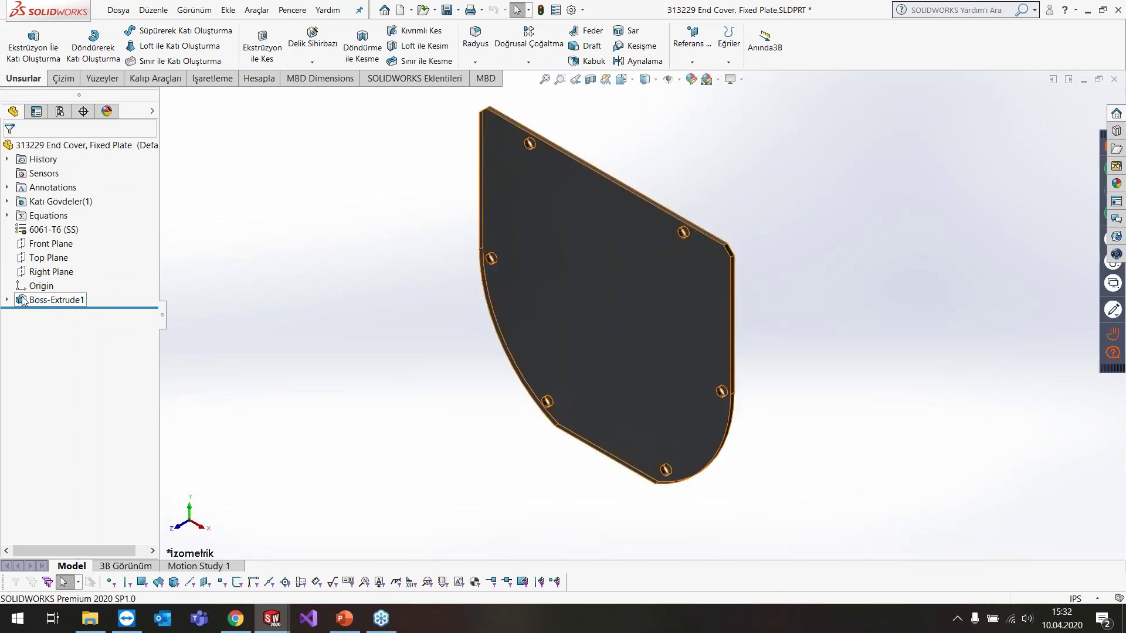
left_click(523, 189)
left_click(417, 422)
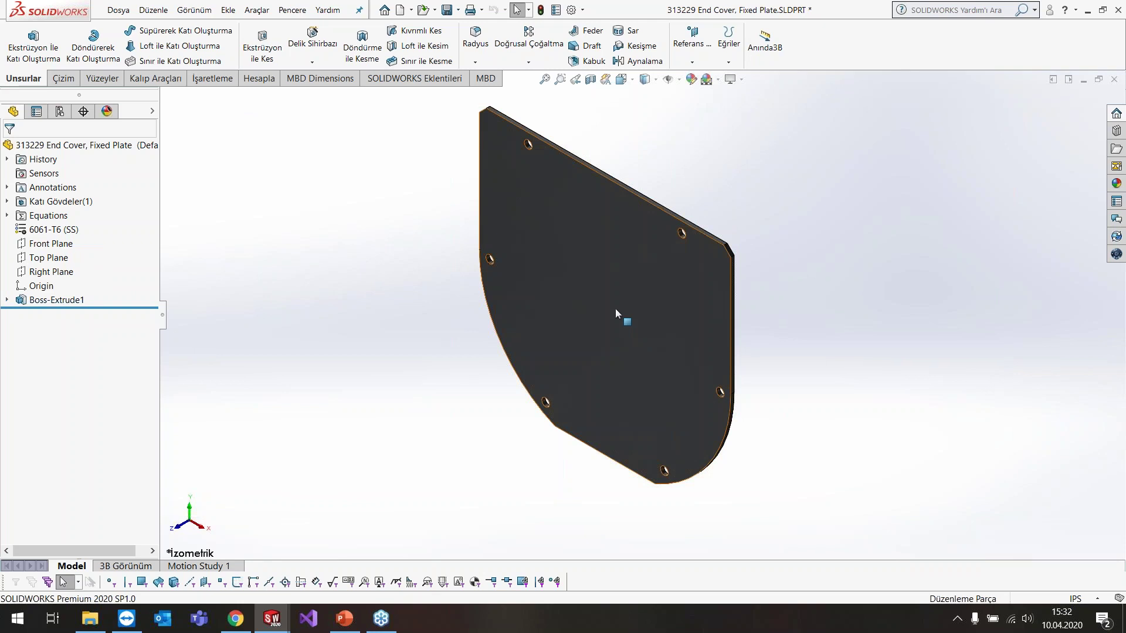
left_click(616, 308)
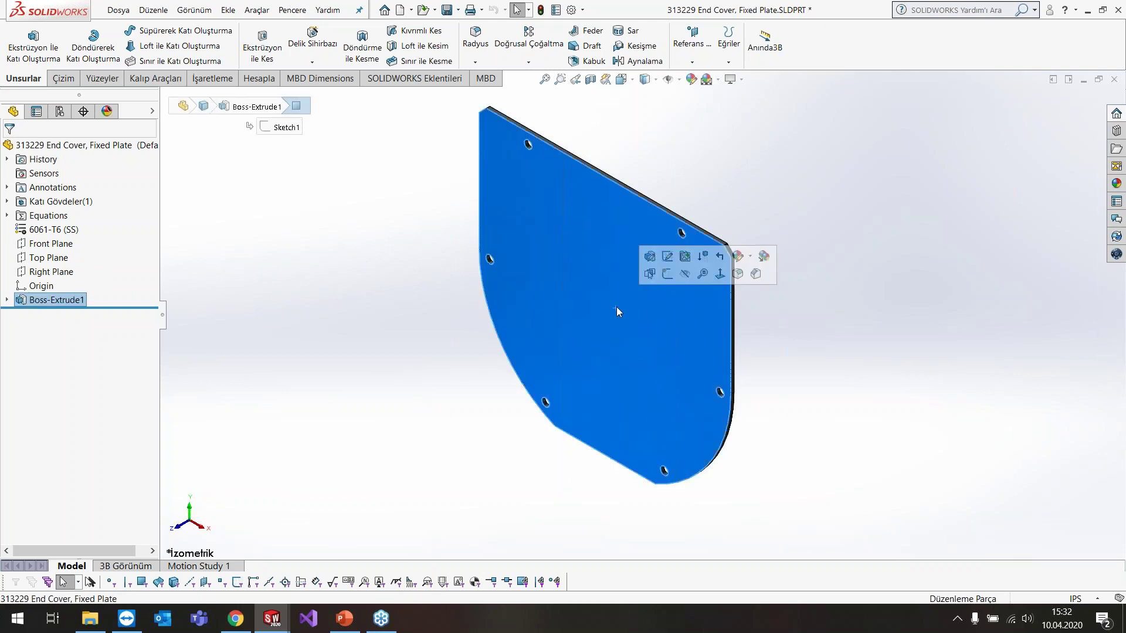
left_click(669, 274)
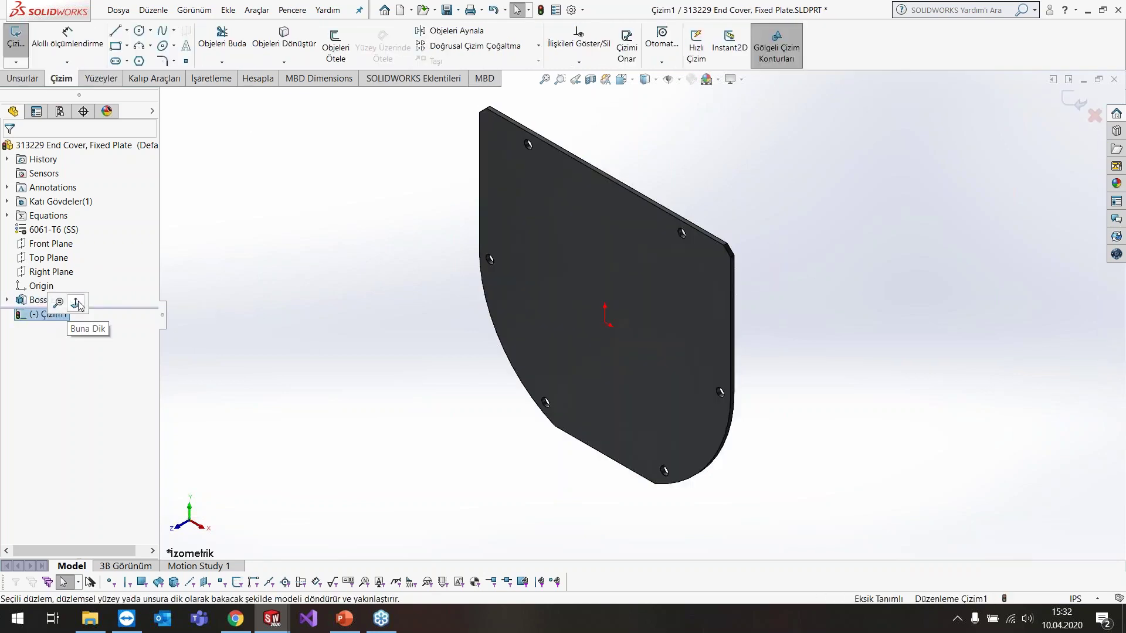
- View the plate face normal-on, then orbit back to an oblique view
left_click(75, 304)
left_click(746, 240)
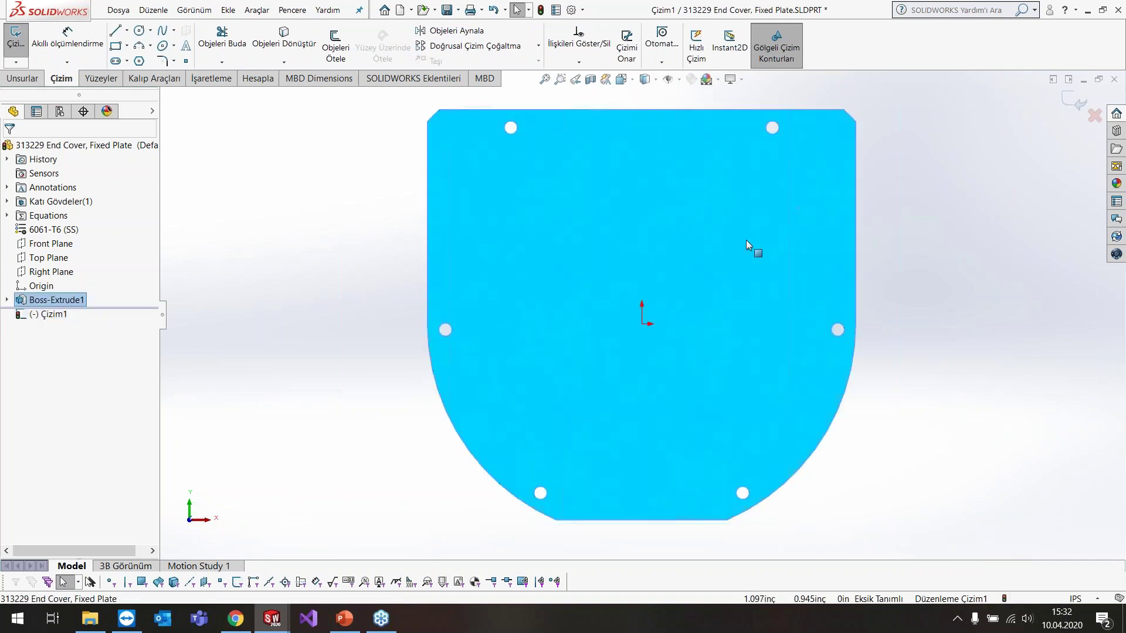
middle_click_drag(968, 265, 922, 302)
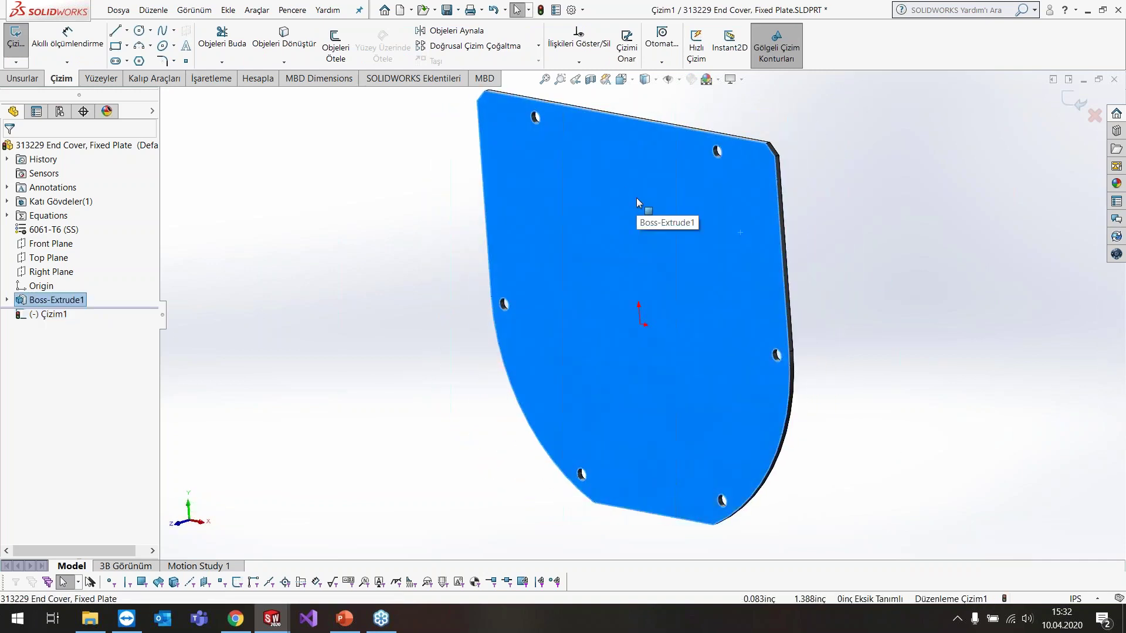
key("Escape")
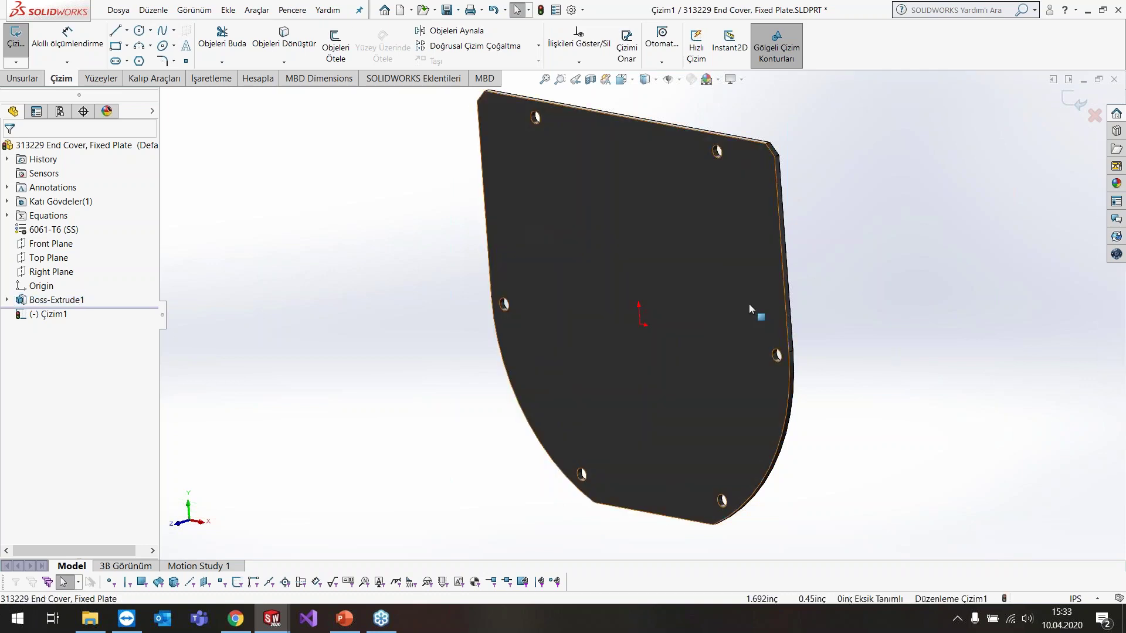
left_click(635, 292)
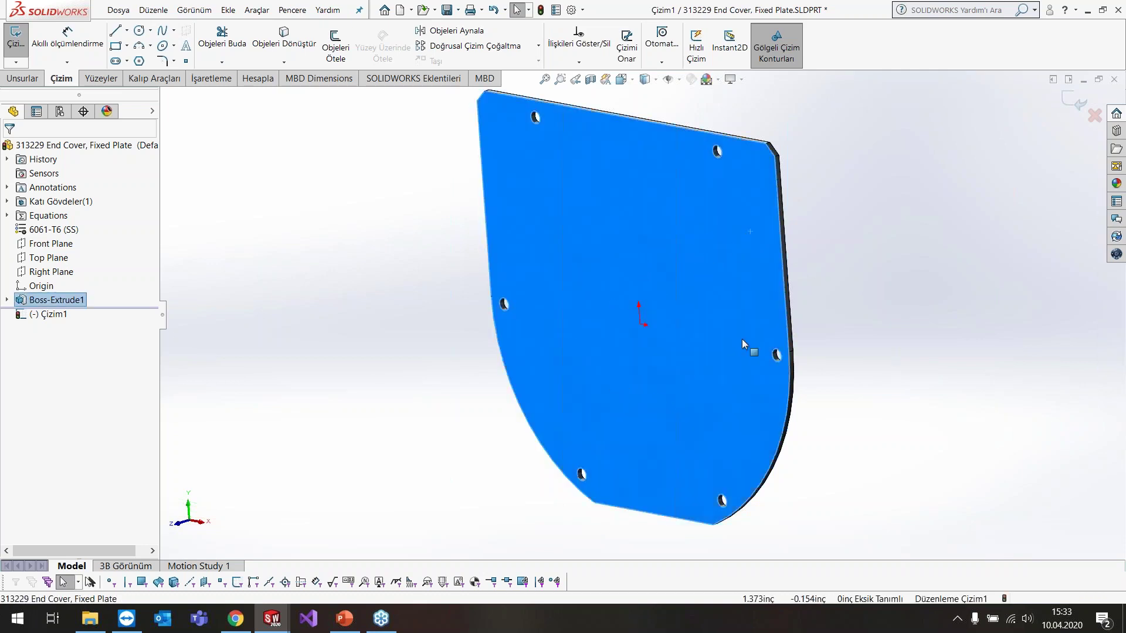
key("Escape")
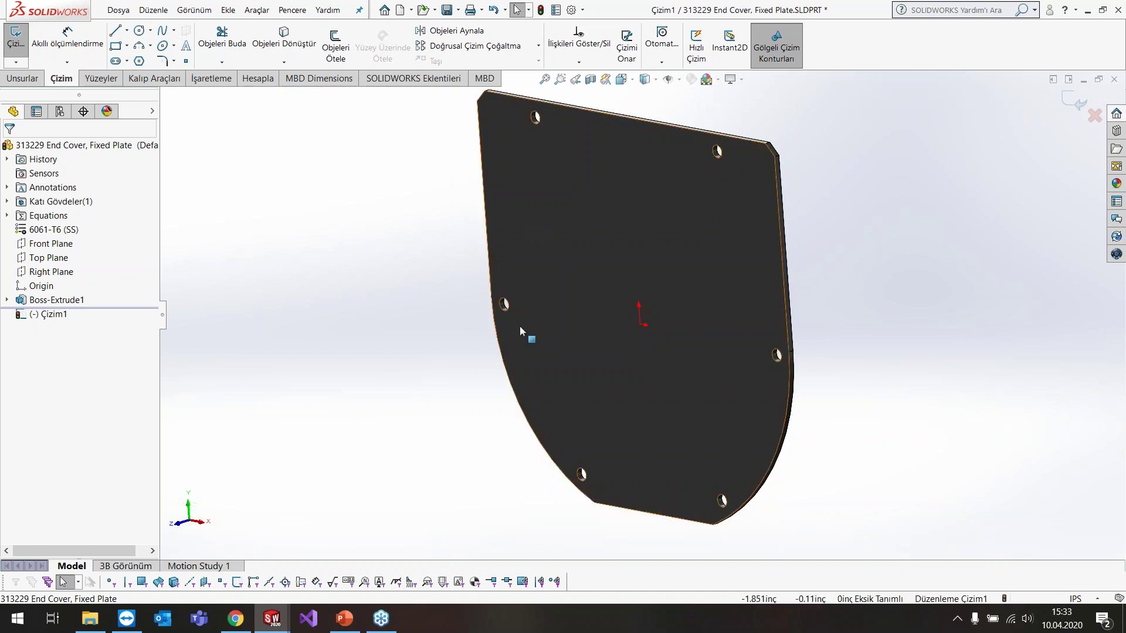
middle_click_drag(747, 339, 756, 346)
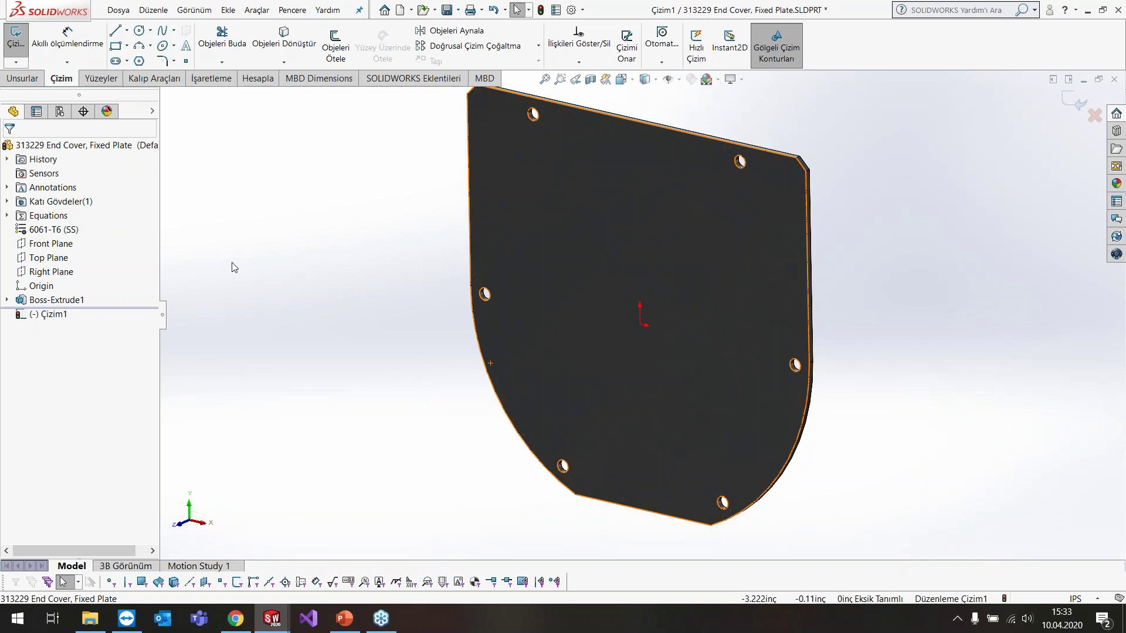
- Draw an origin-centred ellipse in Çizim1 viewed normal-to, then exit the sketch
left_click(52, 314)
left_click(79, 297)
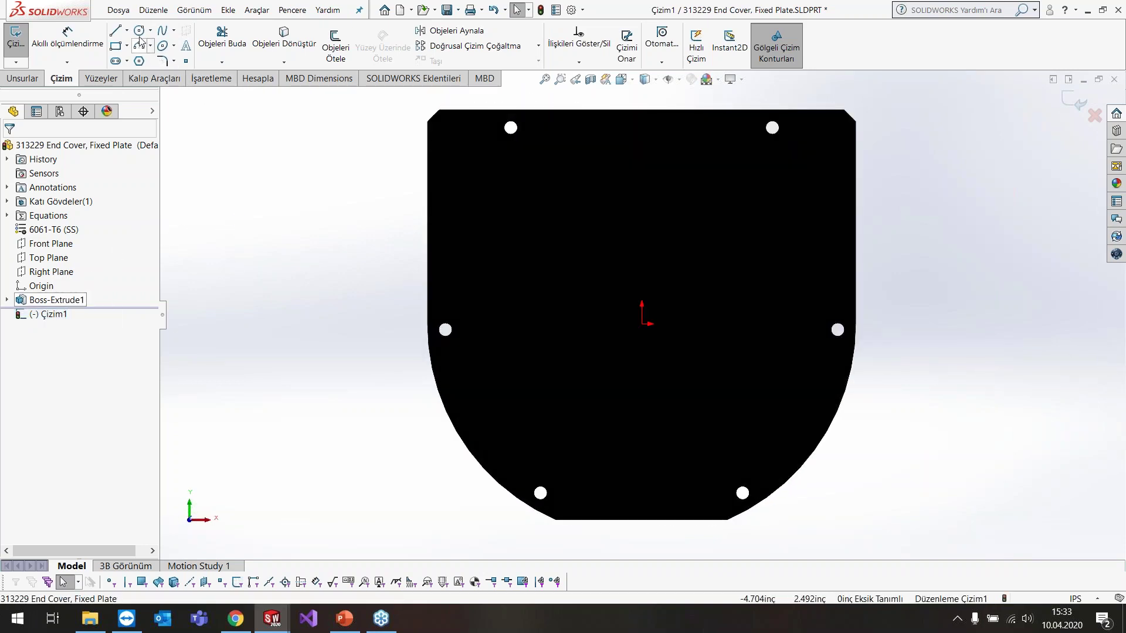
left_click(161, 47)
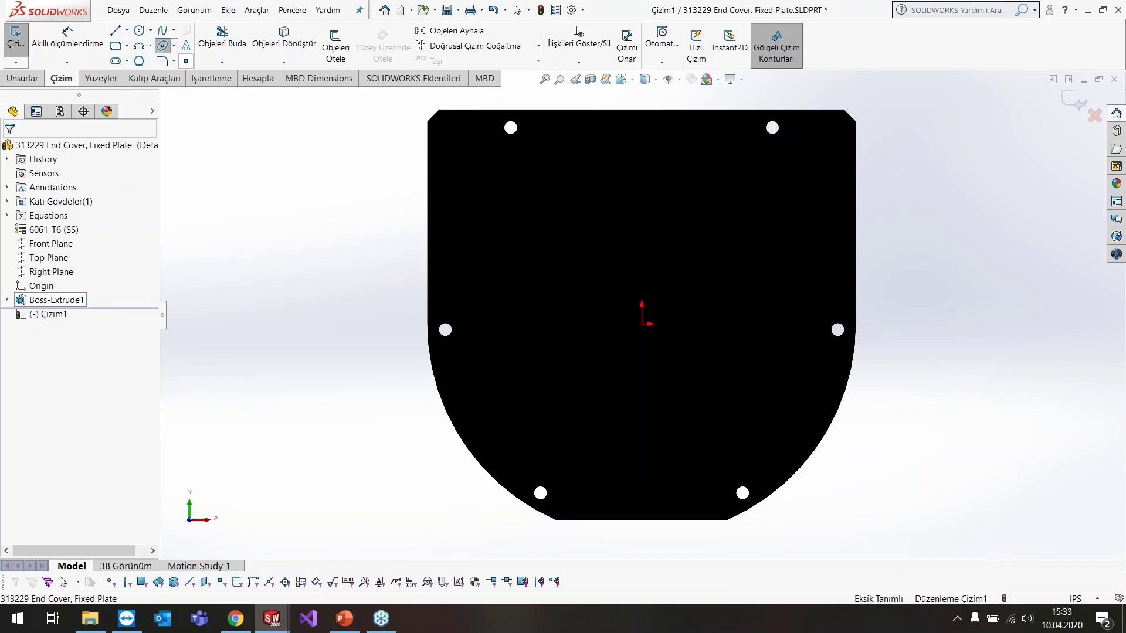
left_click(643, 323)
left_click(778, 324)
left_click(704, 262)
right_click(897, 243)
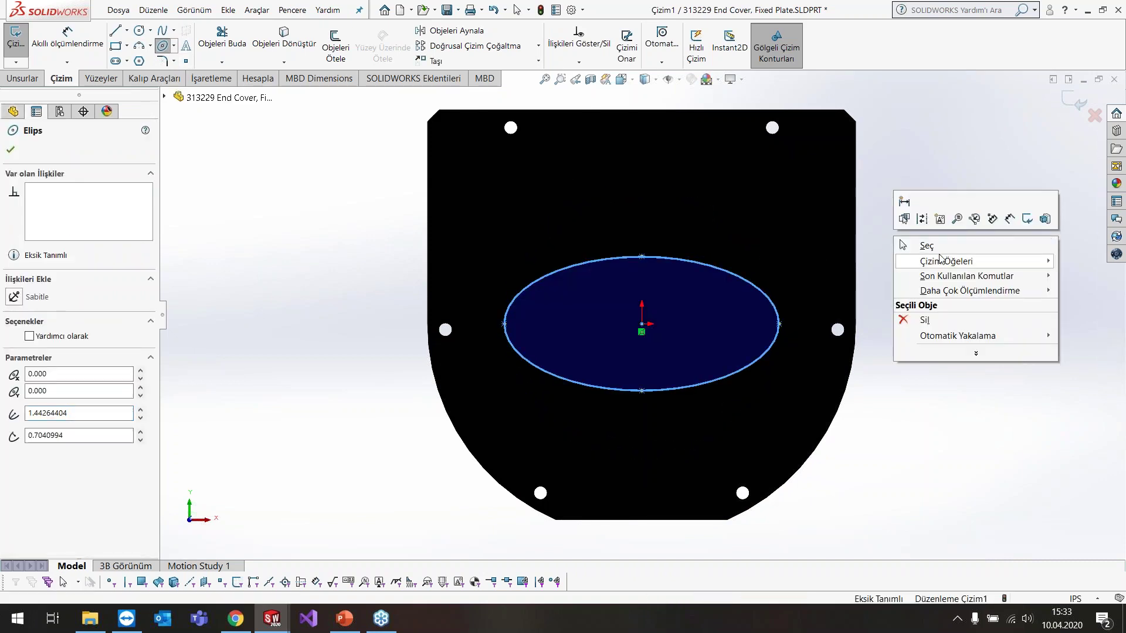
left_click(950, 246)
scroll(821, 323, "up", 2)
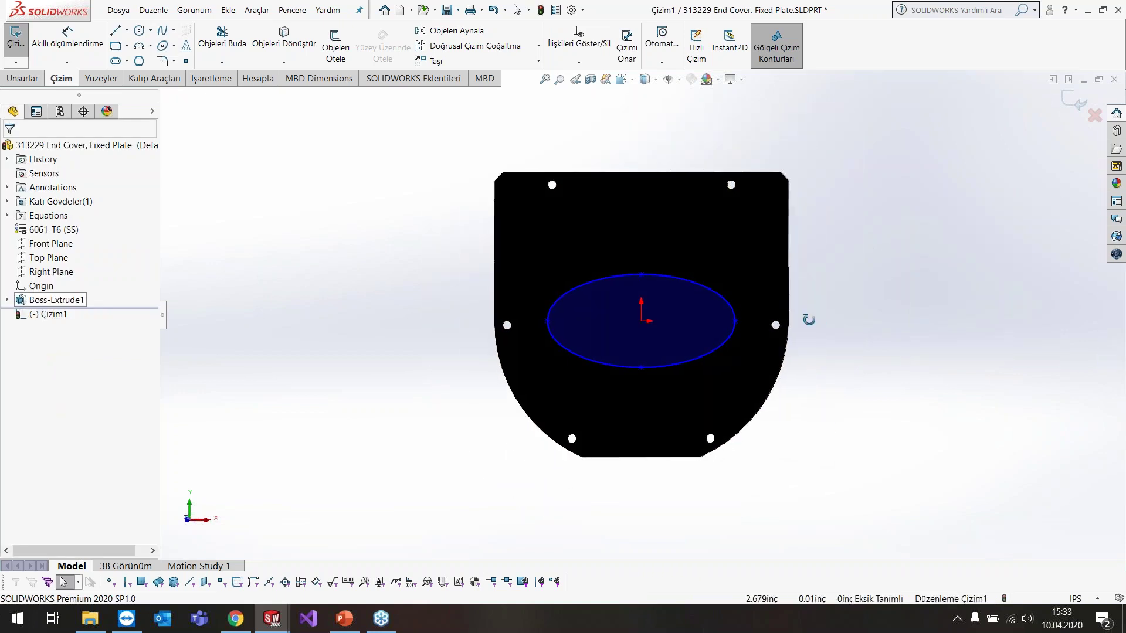
middle_click_drag(809, 335, 779, 362)
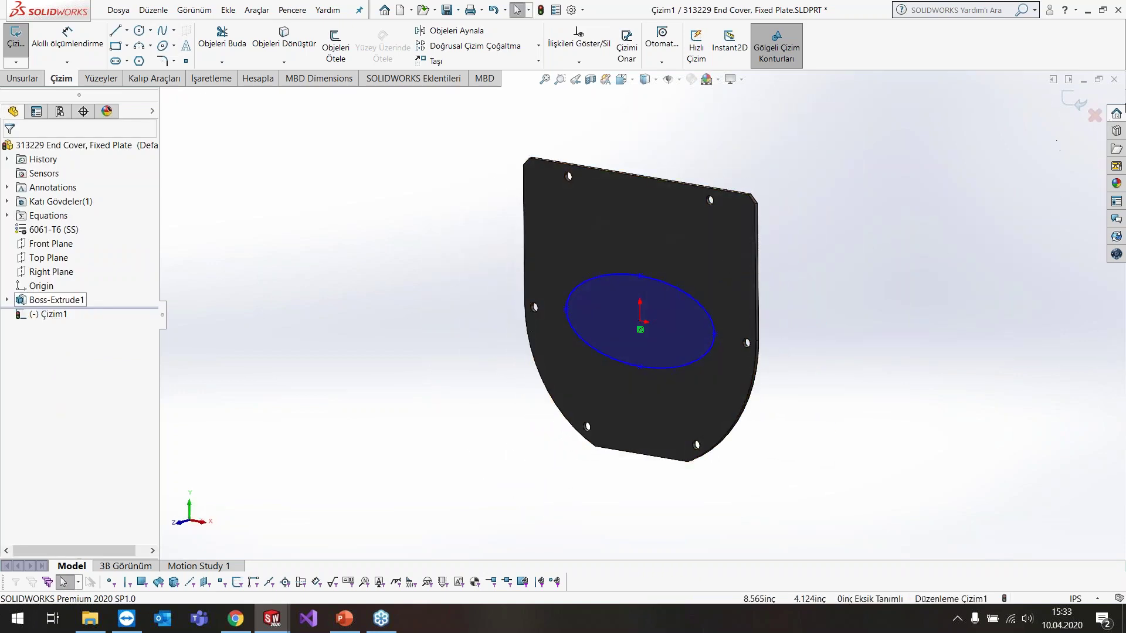
left_click(1093, 114)
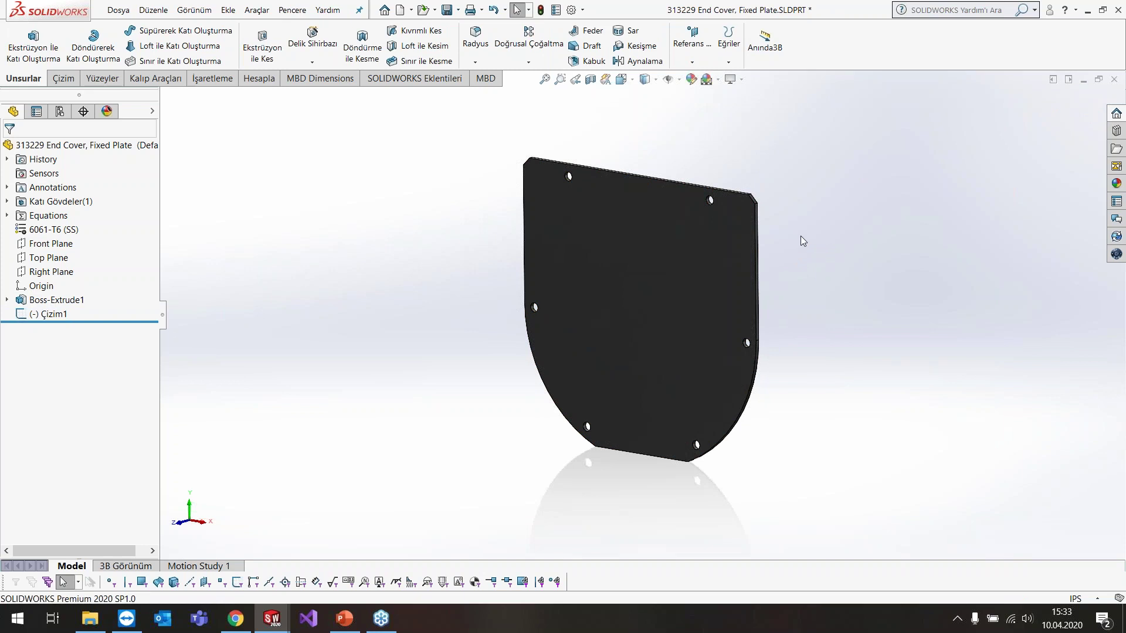
- Select sketch Çizim1 to inspect its ellipse on the orbited plate
left_click(50, 314)
mouse_move(427, 319)
middle_mouse_down()
mouse_move(414, 279)
mouse_move(319, 309)
mouse_move(407, 297)
mouse_move(410, 262)
mouse_move(401, 280)
middle_mouse_up()
left_click(401, 279)
left_click(49, 314)
left_click(256, 388)
- Show Mold Tools, set search scope to Commands, and search 'ayrım çizg'
left_click(171, 79)
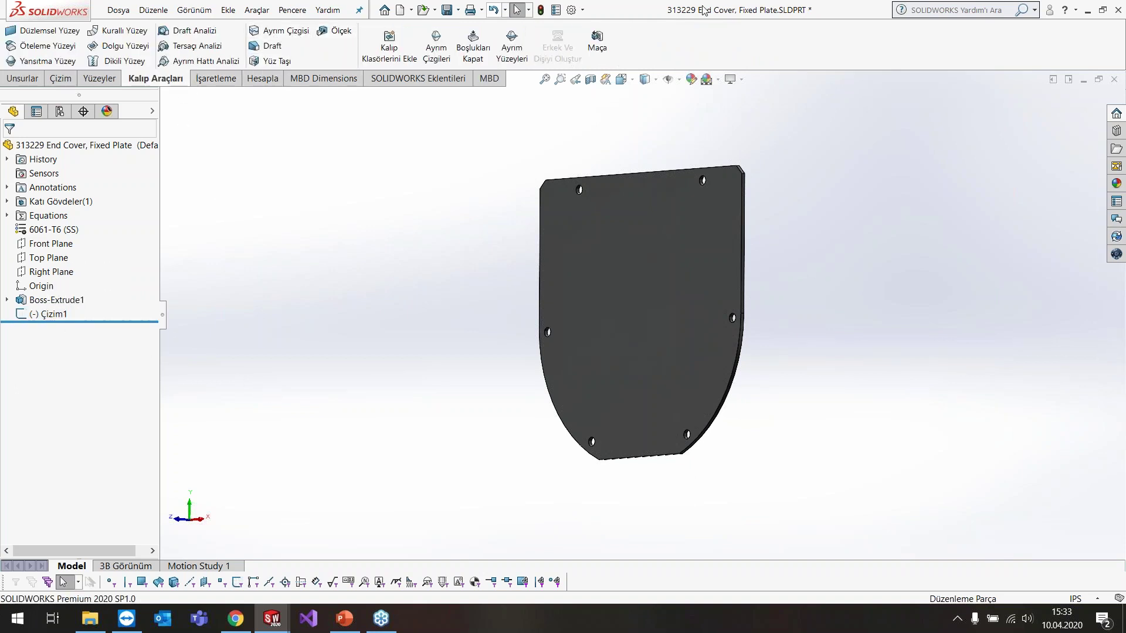
left_click(1035, 10)
left_click(938, 45)
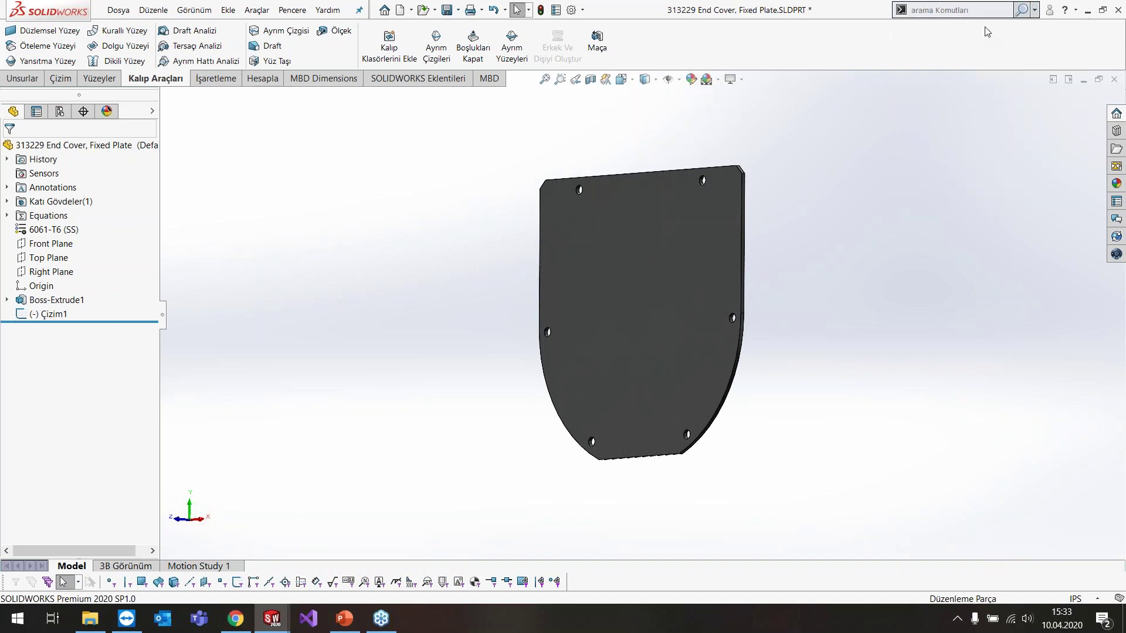
left_click(1036, 10)
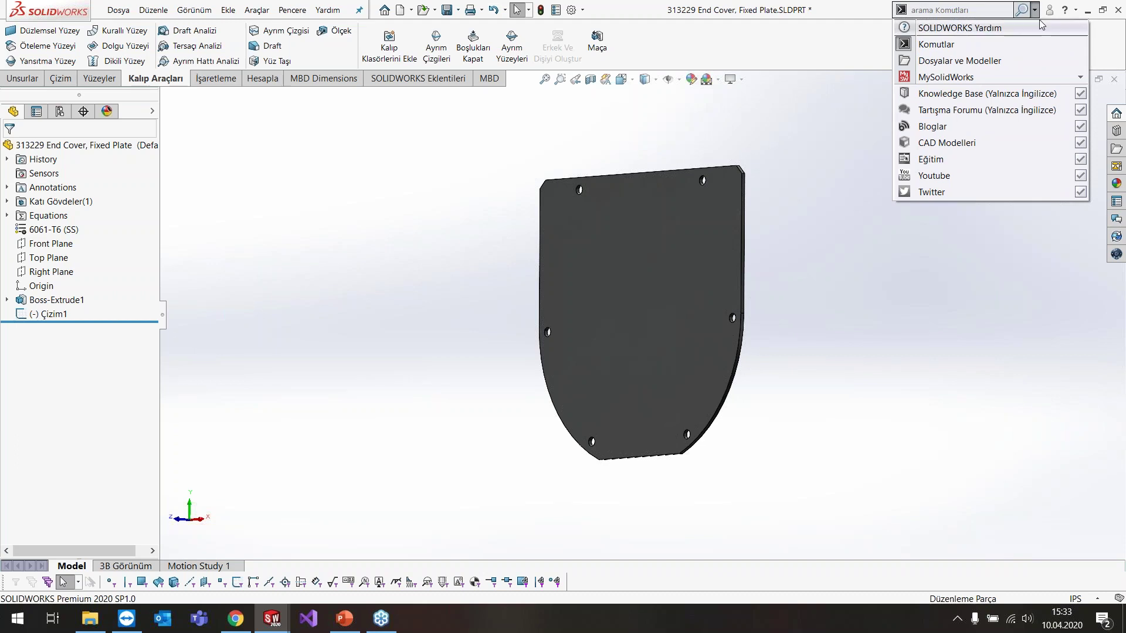
left_click(1013, 44)
left_click(975, 7)
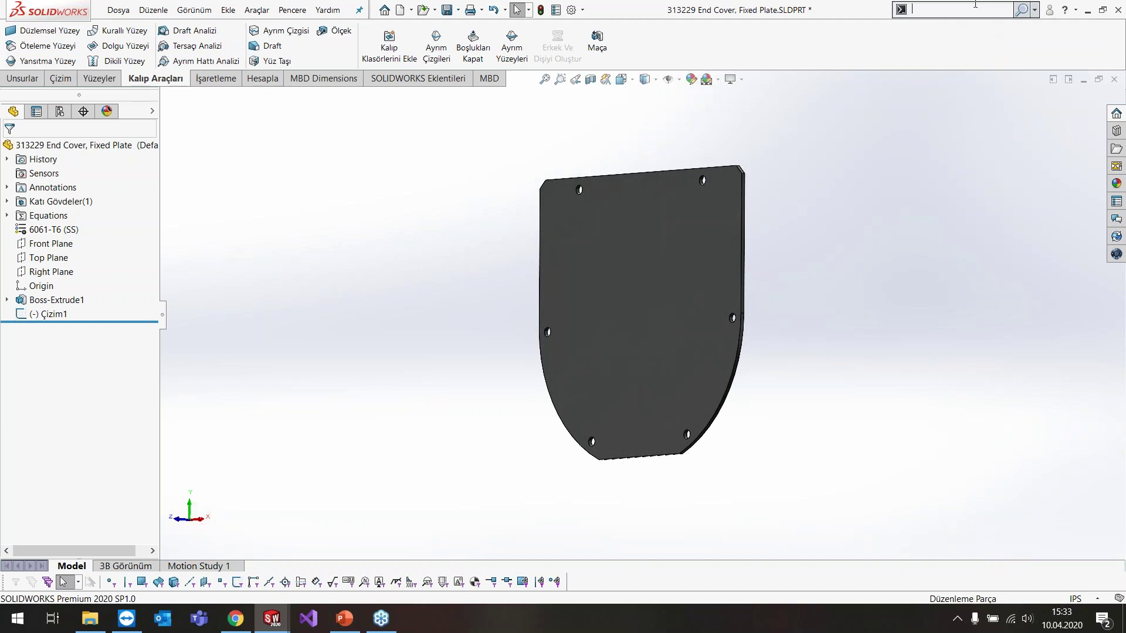
type("ayrım çizg")
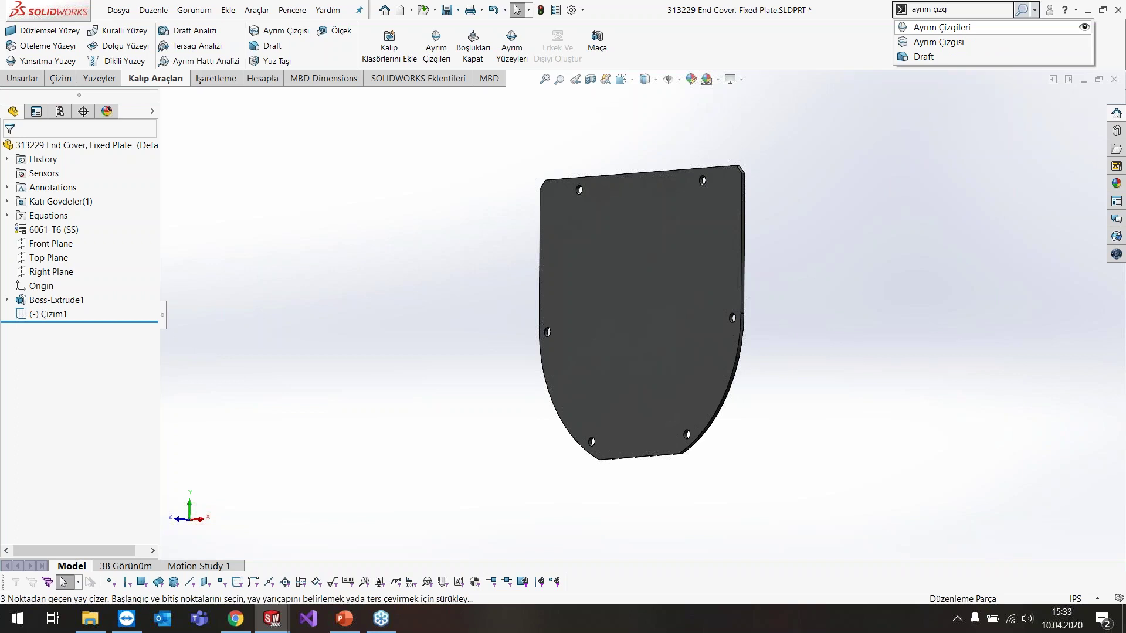
- Create Ayrım Çizgisi1 by projecting Çizim1's ellipse onto the plate's front face
left_click(938, 41)
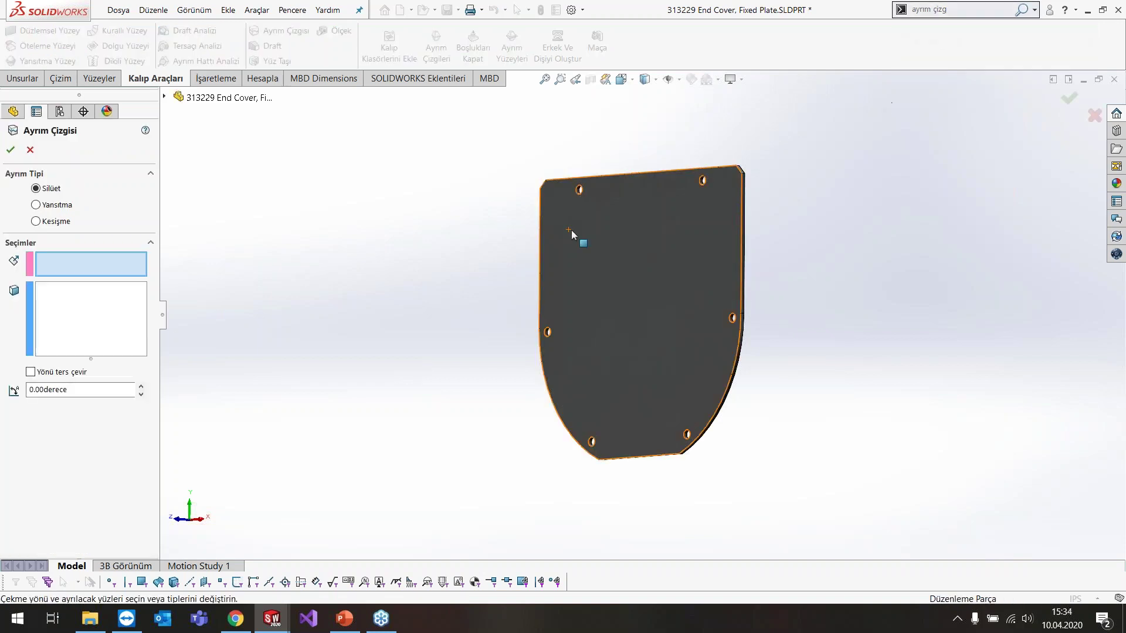
middle_click_drag(352, 359, 335, 402)
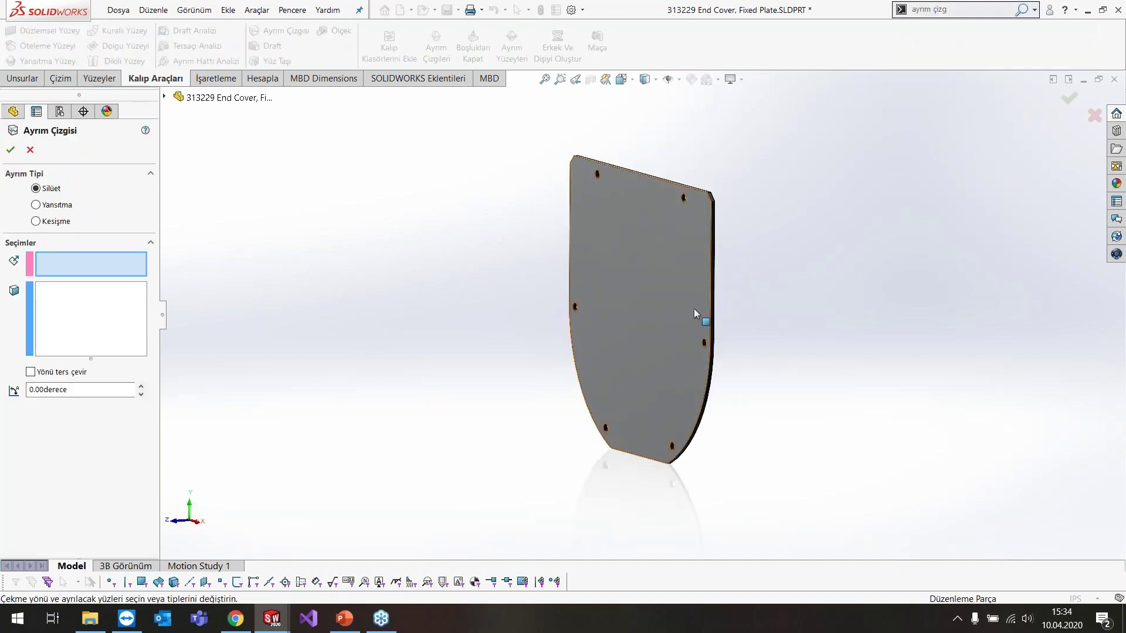
left_click(69, 205)
left_click(165, 98)
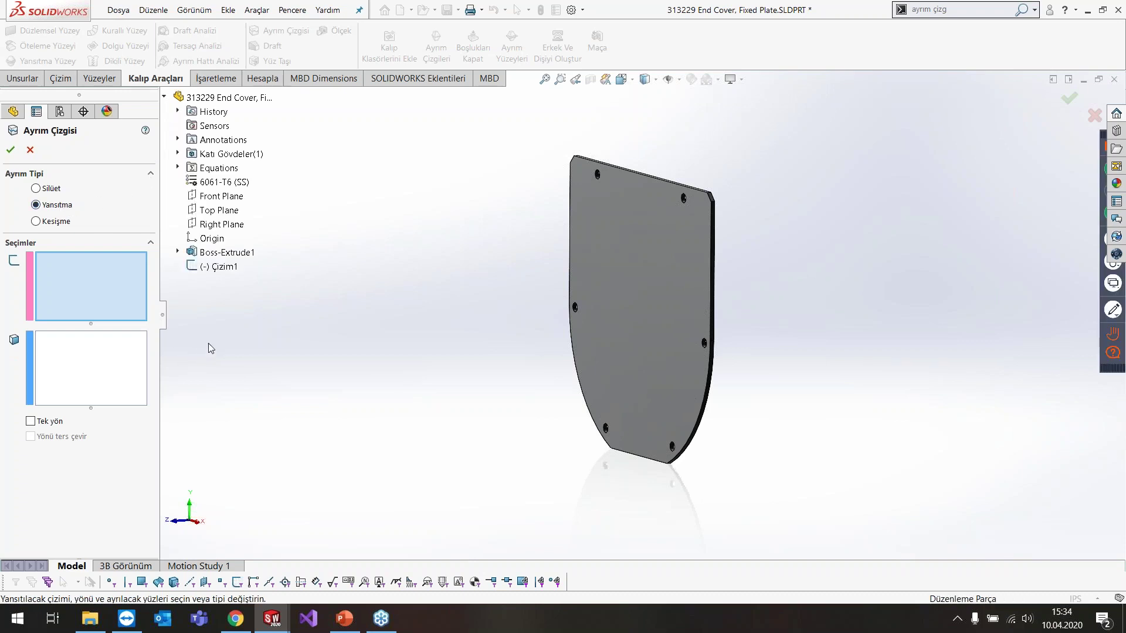
left_click(218, 267)
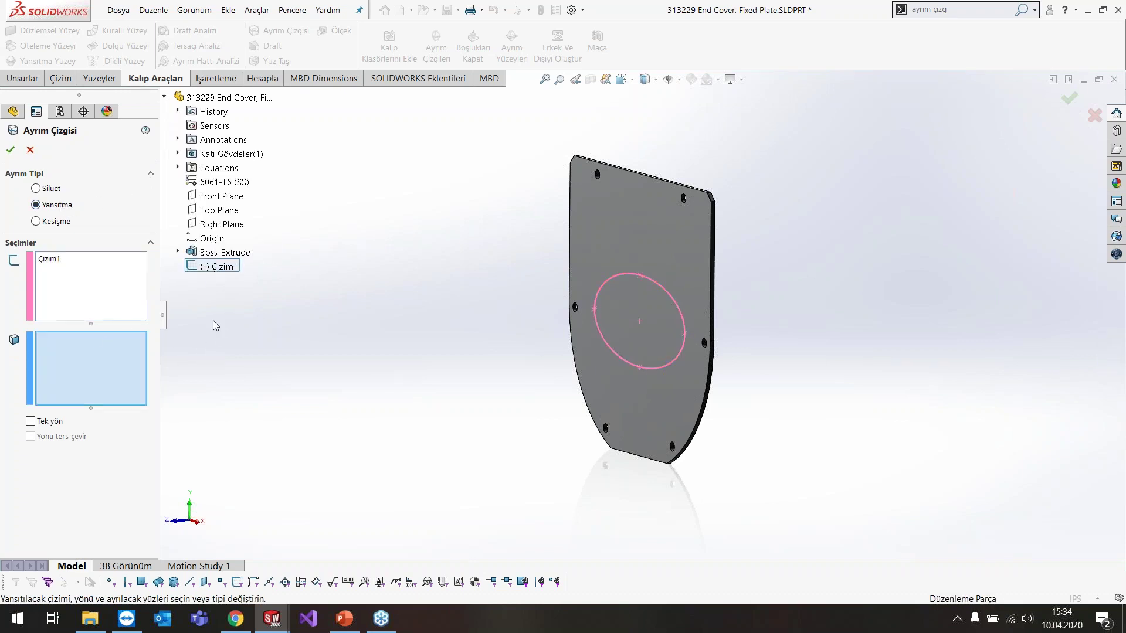
left_click(583, 231)
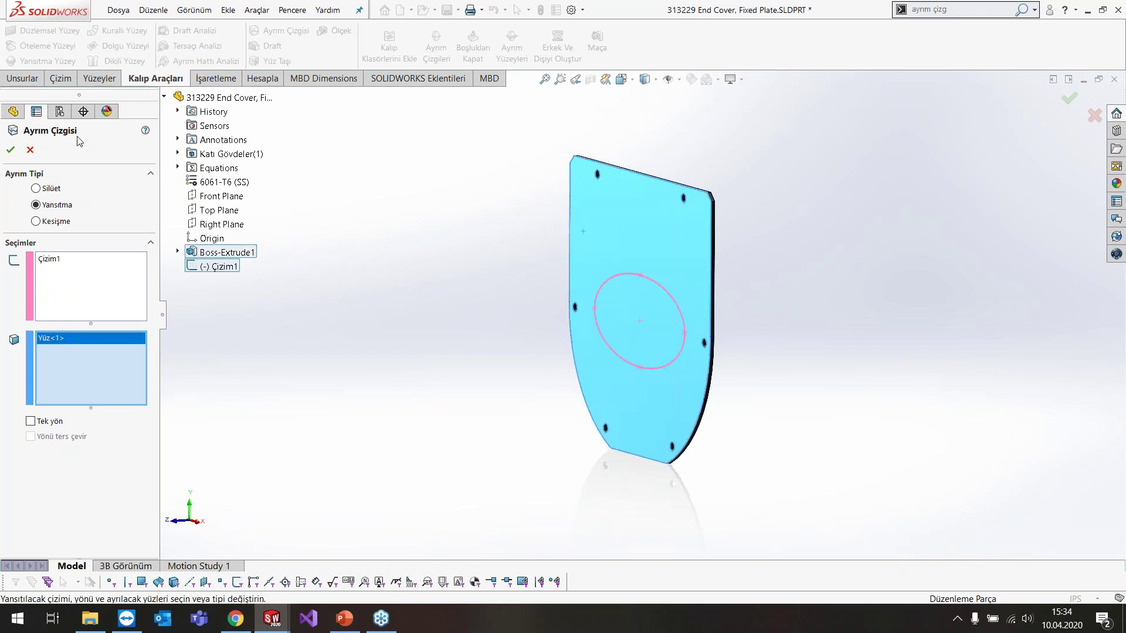
left_click(10, 150)
mouse_move(397, 399)
middle_mouse_down()
mouse_move(554, 360)
mouse_move(573, 294)
middle_mouse_up()
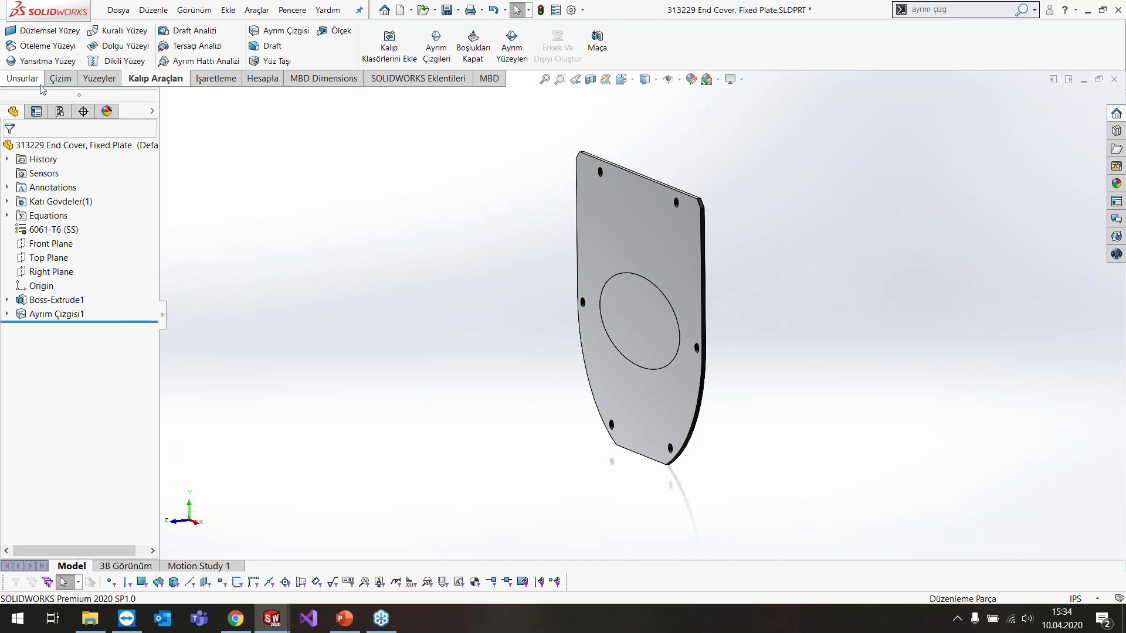
- Check Mass Properties on the Evaluate tab: mass 0.108 pound, plus volume
left_click(259, 78)
left_click(196, 44)
left_click_drag(469, 323, 394, 323)
left_click(500, 324)
left_click_drag(500, 324, 469, 344)
left_click(464, 324)
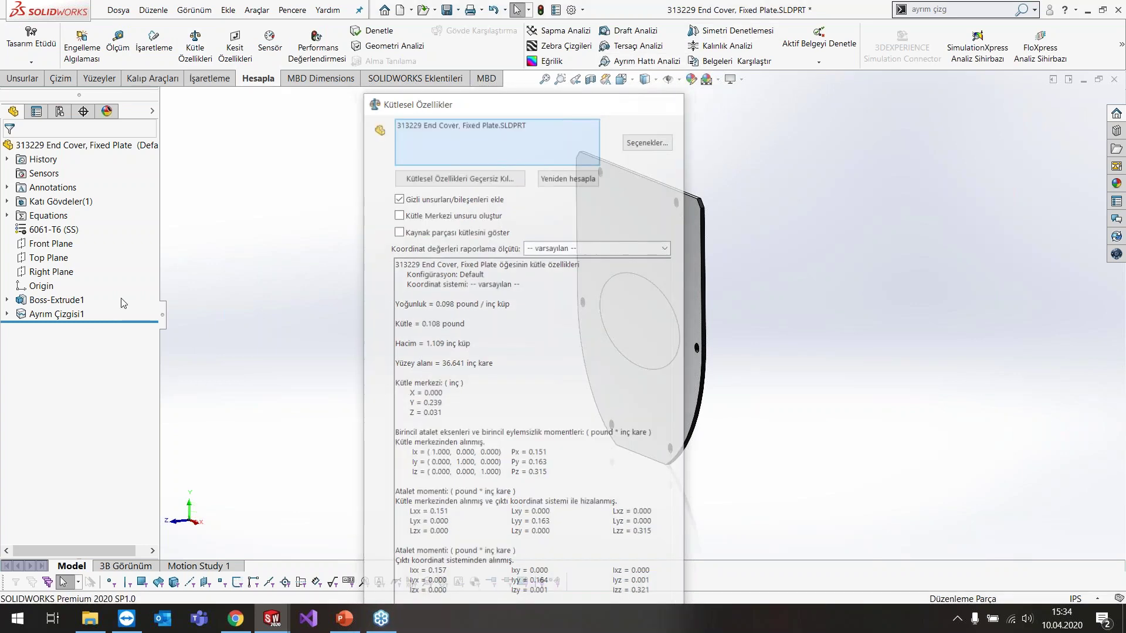
key("Escape")
- Suppress Ayrım Çizgisi1, recheck the mass, then unsuppress the split line
left_click(71, 315)
left_click(151, 277)
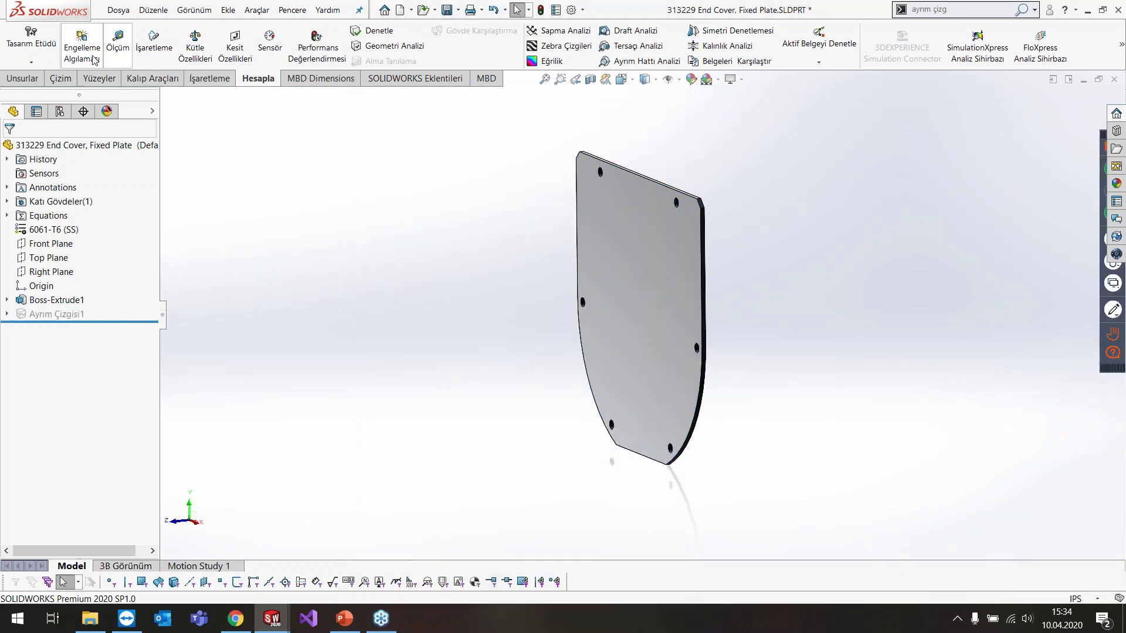
left_click(195, 42)
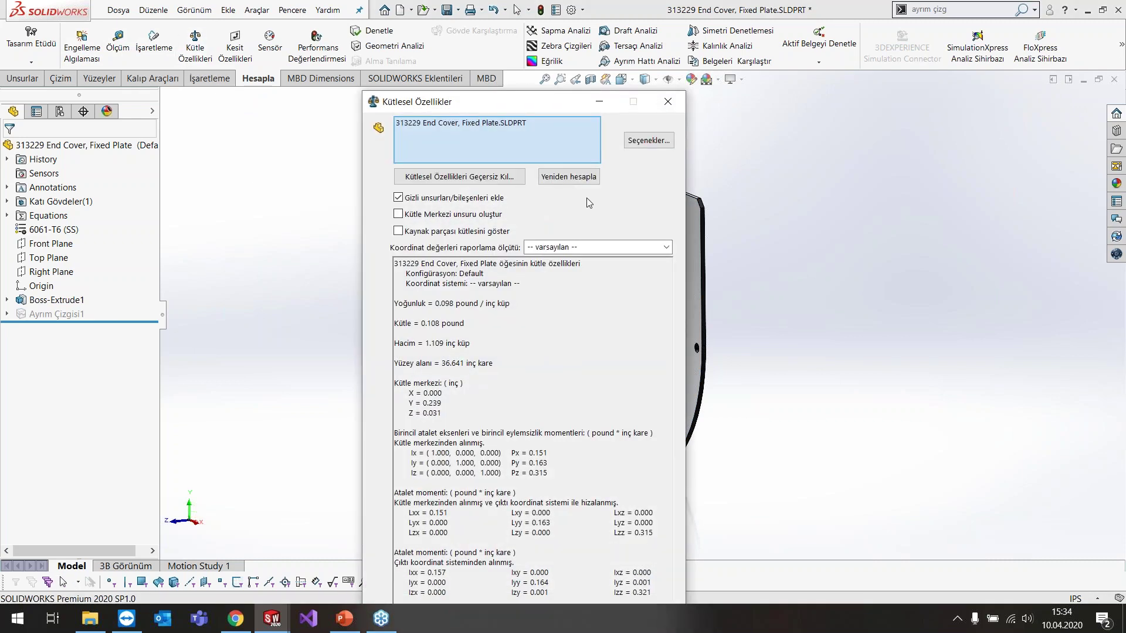
left_click(668, 101)
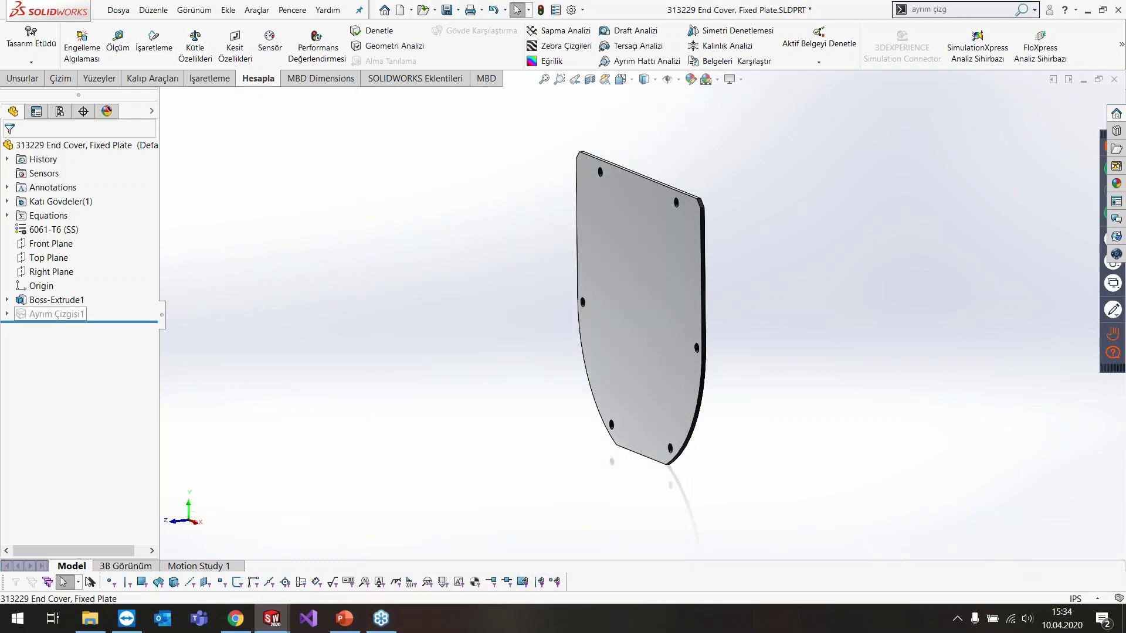
left_click(57, 314)
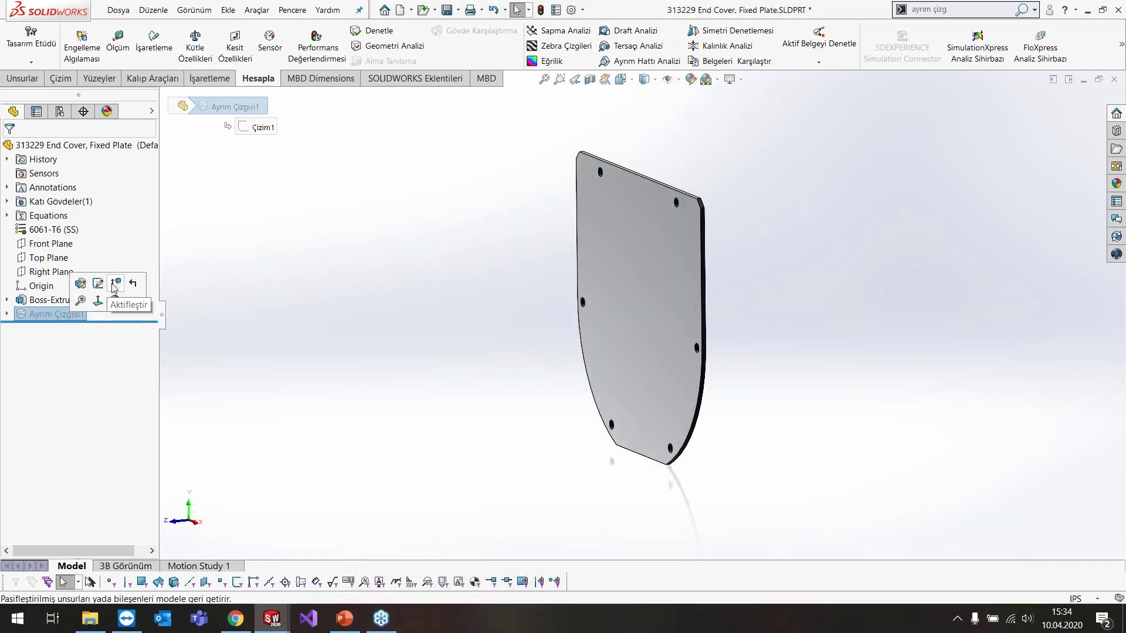
left_click(115, 287)
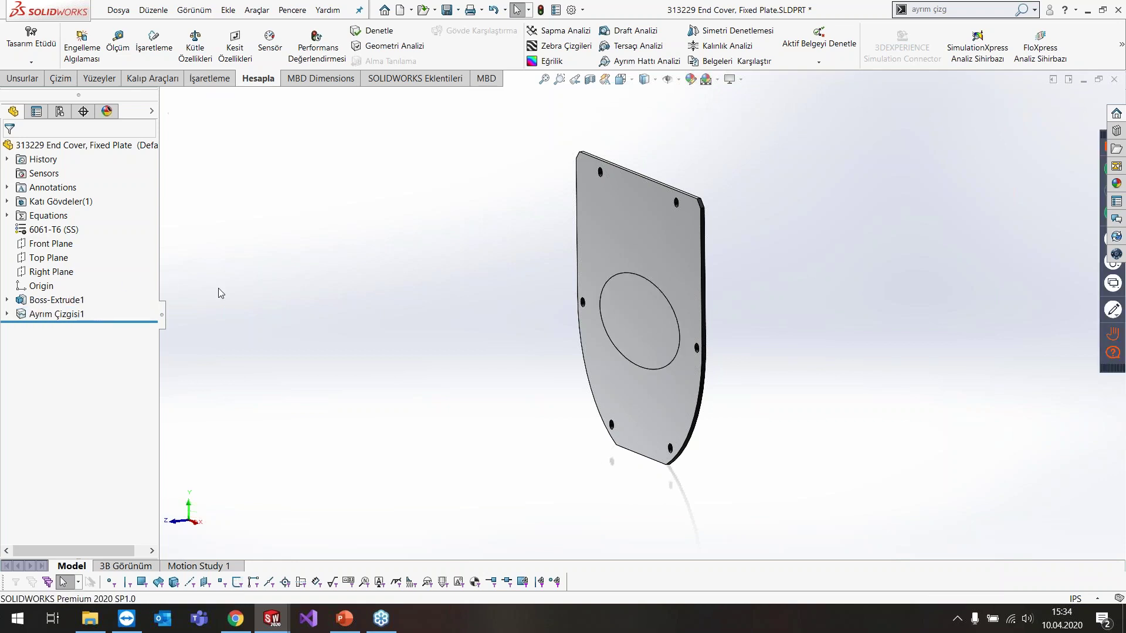
- Open the Appearances panel and select the split circular face
left_click(654, 318)
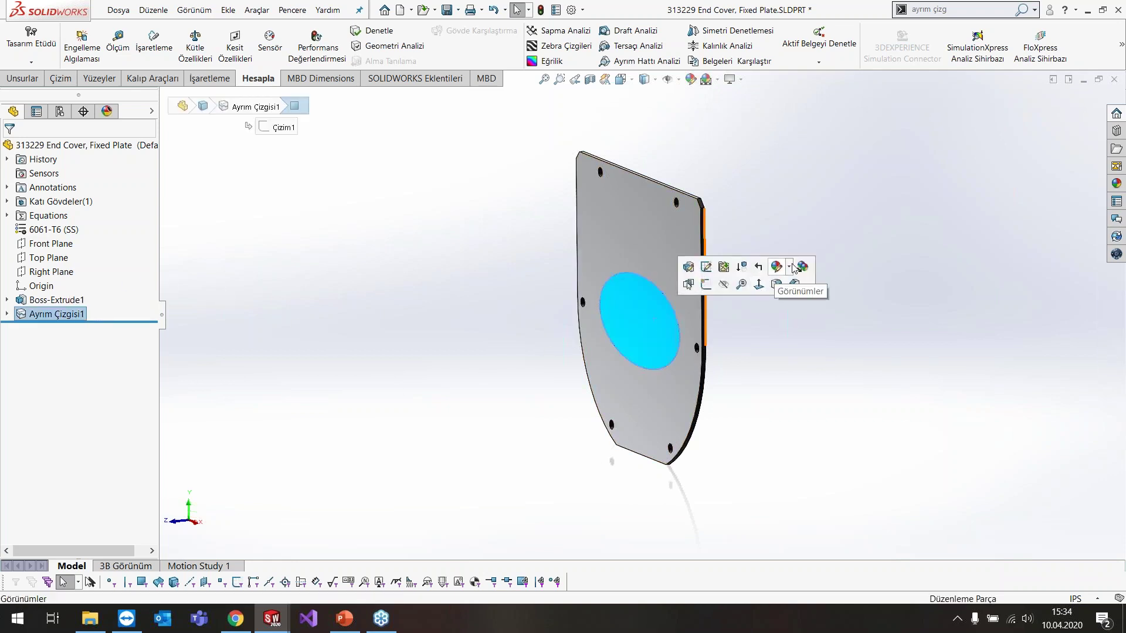
left_click(831, 240)
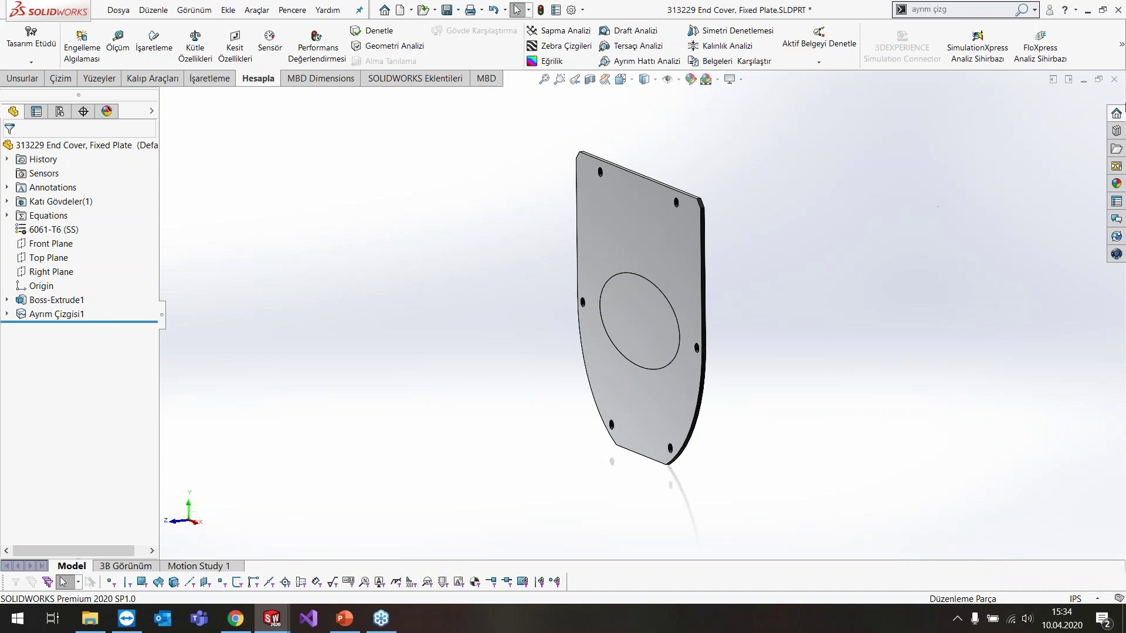
left_click(1116, 183)
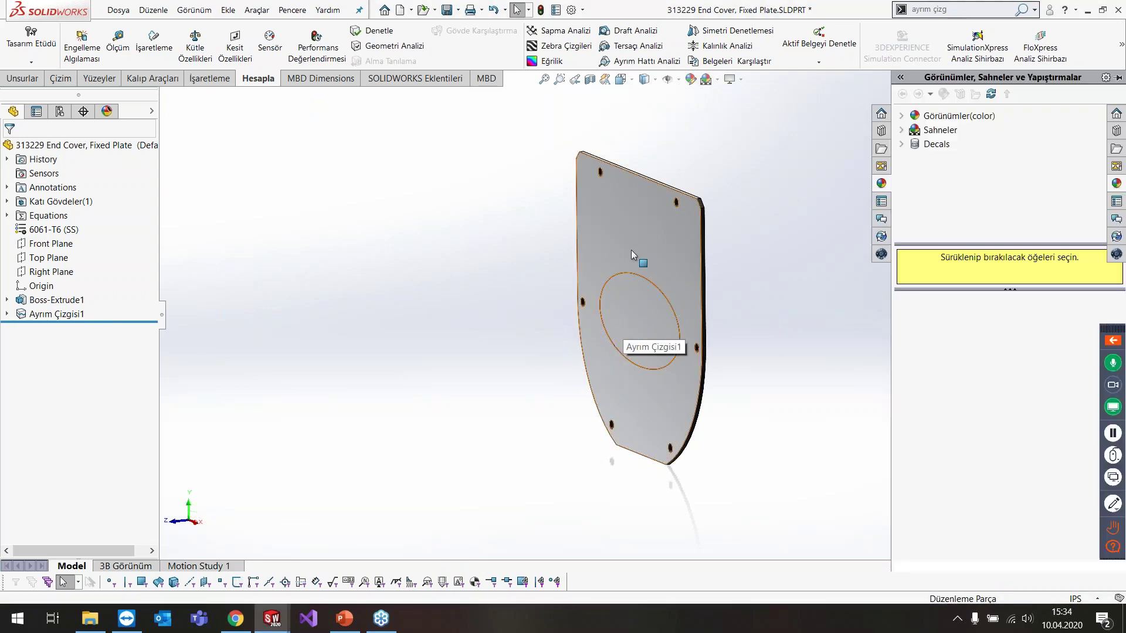
left_click(631, 250)
left_click(655, 338)
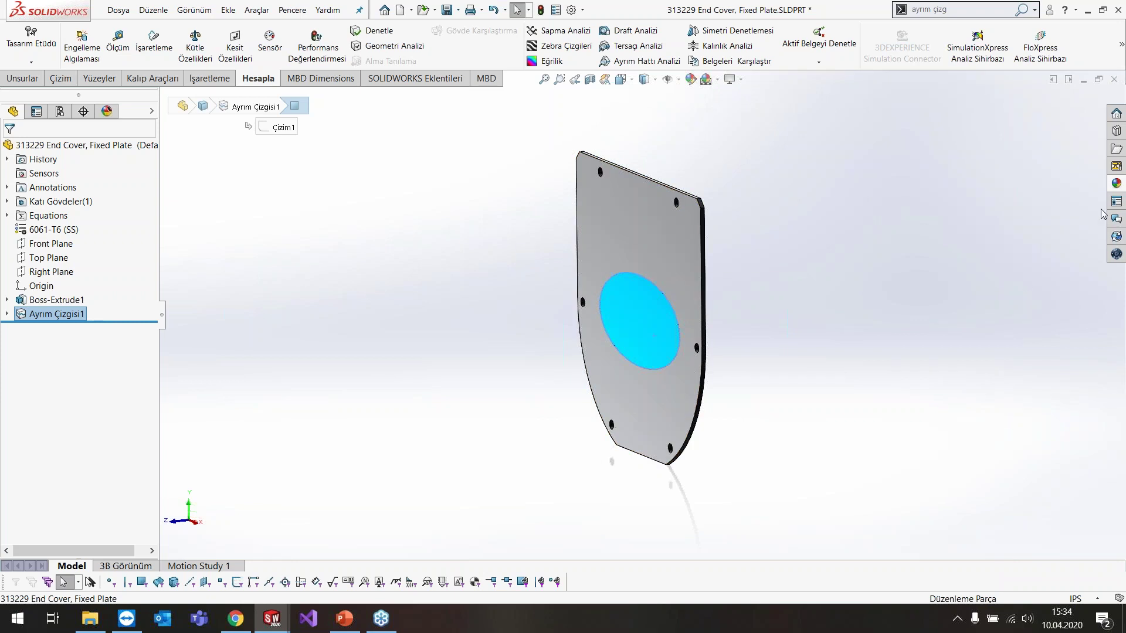
- Apply red Sprayed paint to just the circular face, then close without saving
left_click(1117, 185)
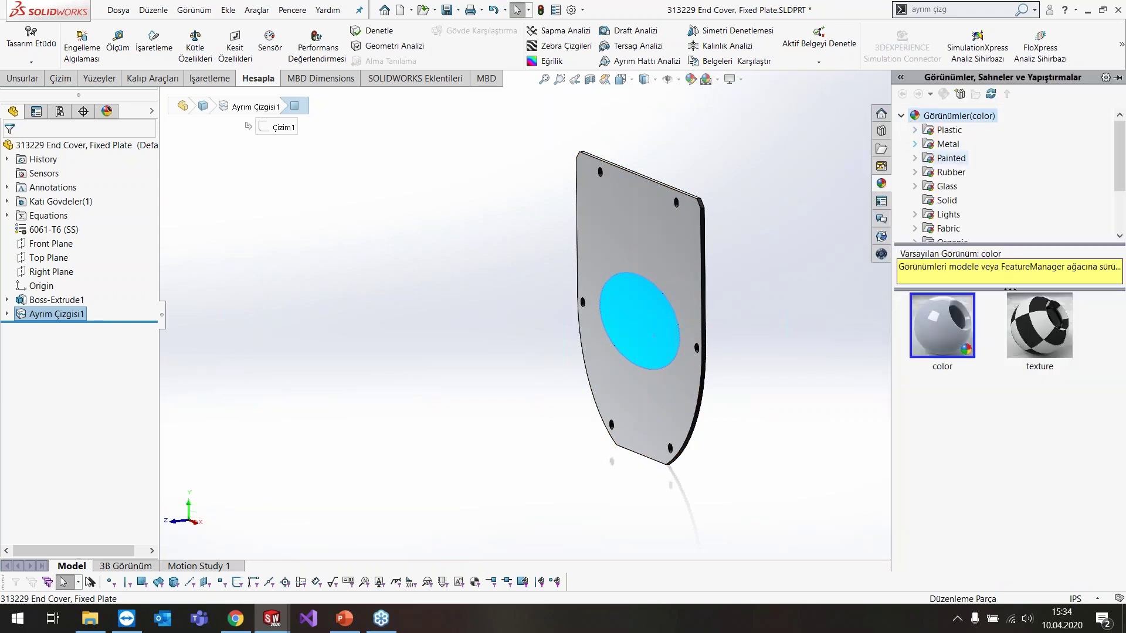
double_click(926, 158)
left_click(959, 183)
left_click_drag(941, 326, 648, 324)
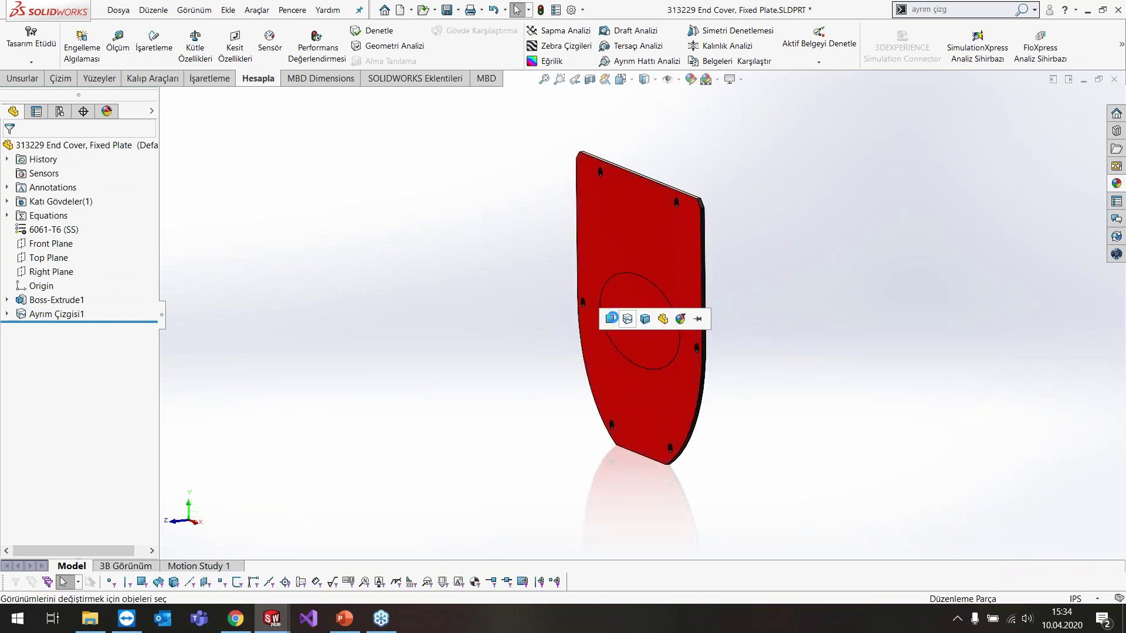
left_click(610, 319)
mouse_move(879, 220)
middle_mouse_down()
mouse_move(873, 191)
mouse_move(765, 311)
mouse_move(762, 262)
middle_mouse_up()
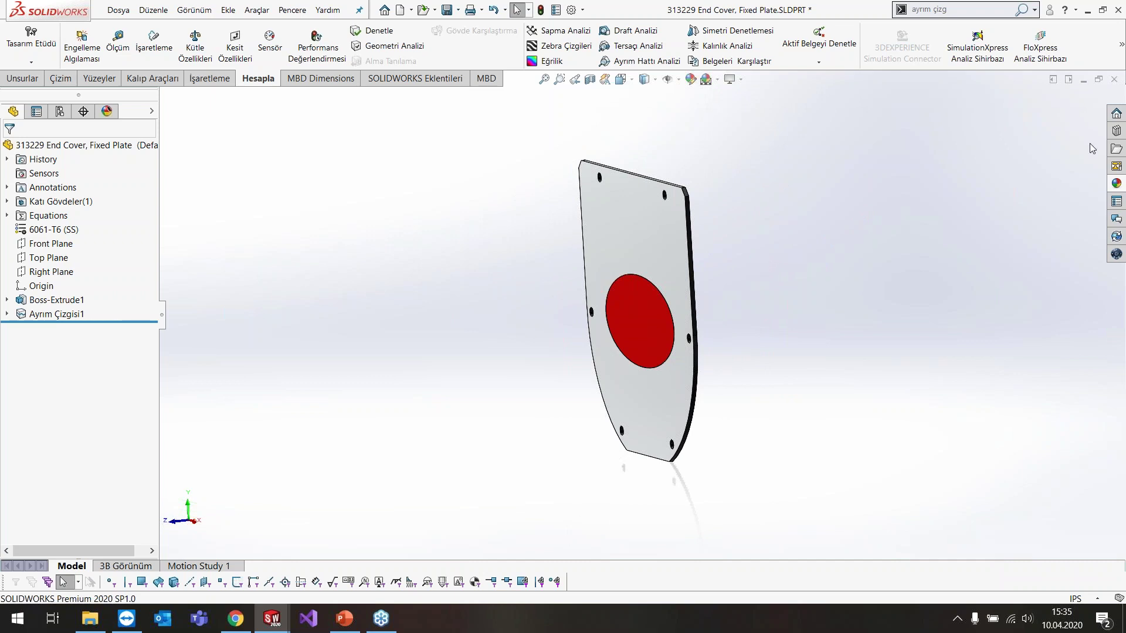
left_click(1115, 79)
left_click(596, 309)
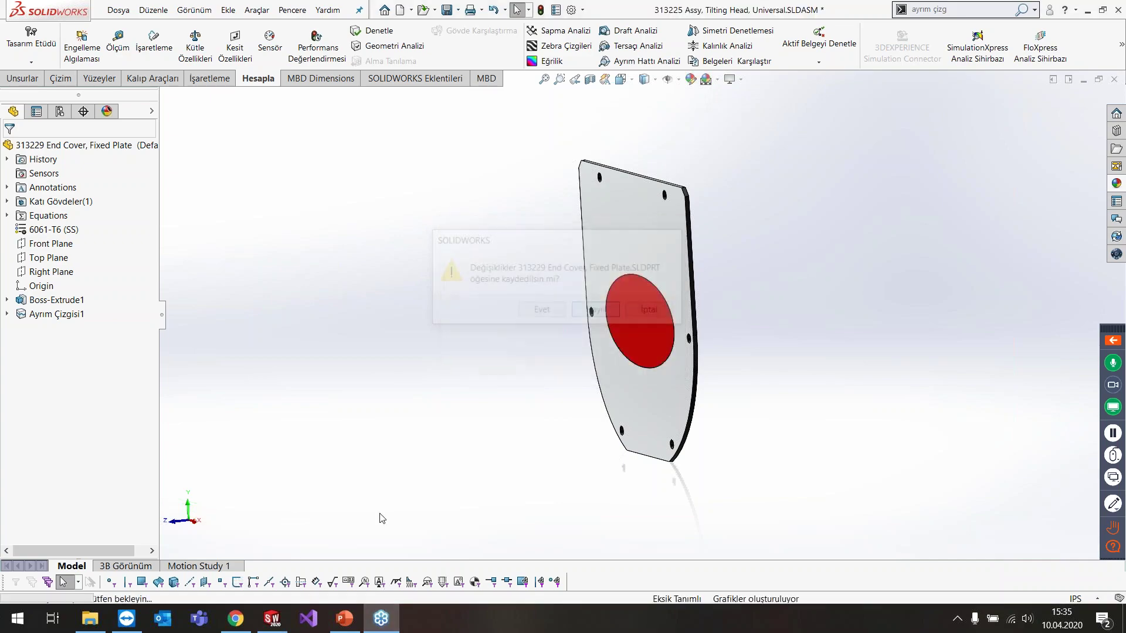
- Advance PowerPoint to slide 11, tip 10 Budama (Trim), then return to SOLIDWORKS
key("alt+Tab")
scroll(506, 400, "down", 1)
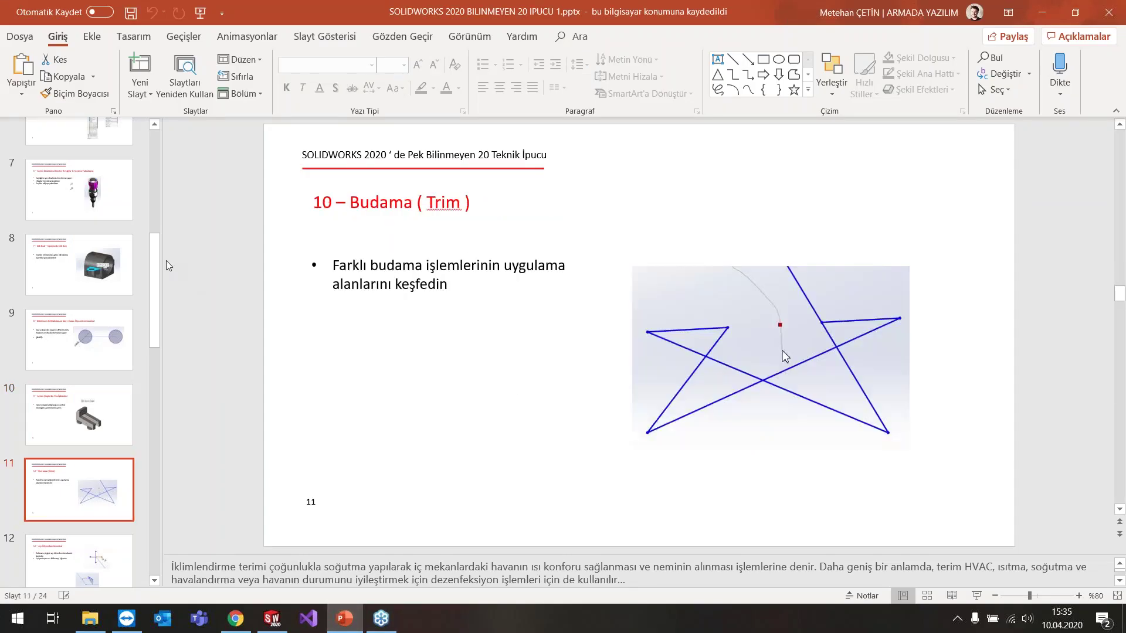
scroll(160, 281, "down", 2)
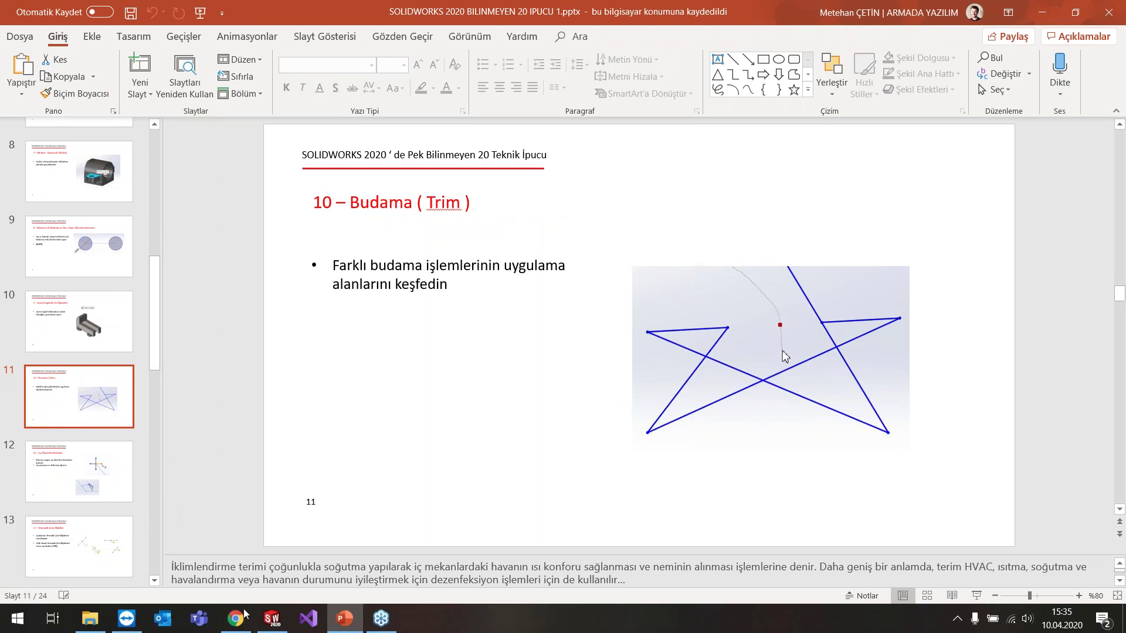
left_click(272, 618)
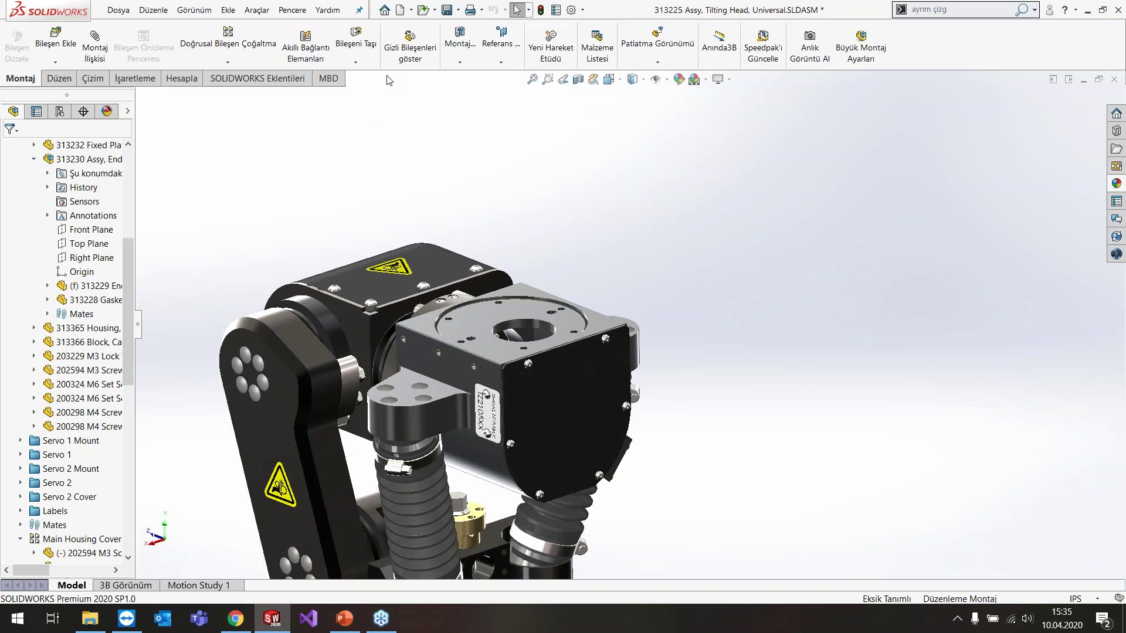
- Create a new part and start a sketch on Ön Düzlem
left_click(399, 9)
double_click(50, 94)
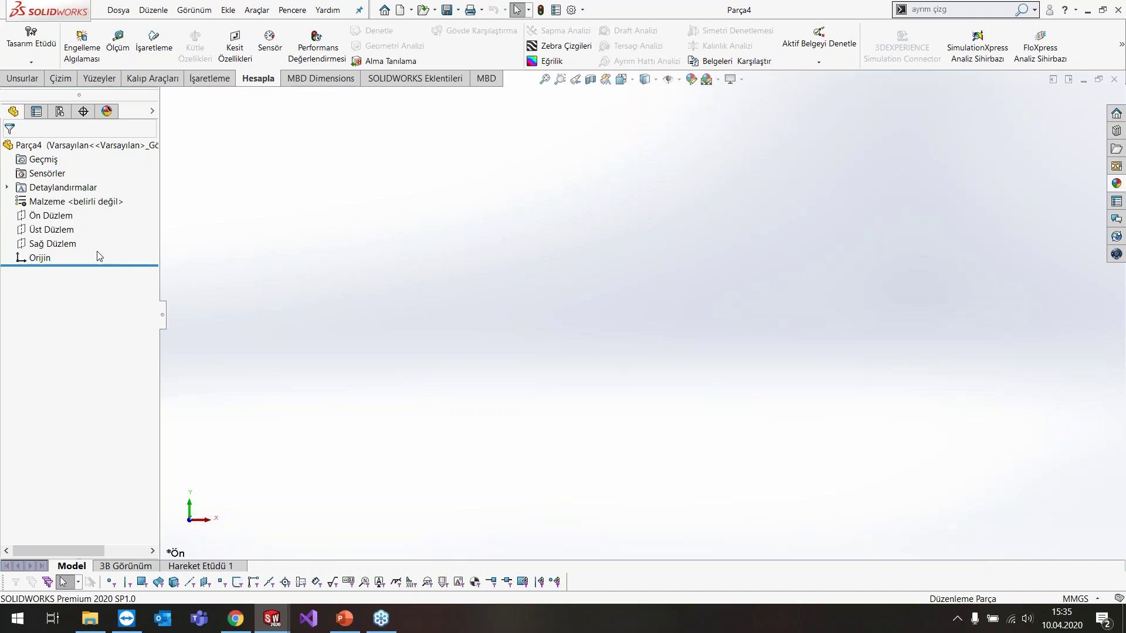
left_click(59, 216)
left_click(94, 196)
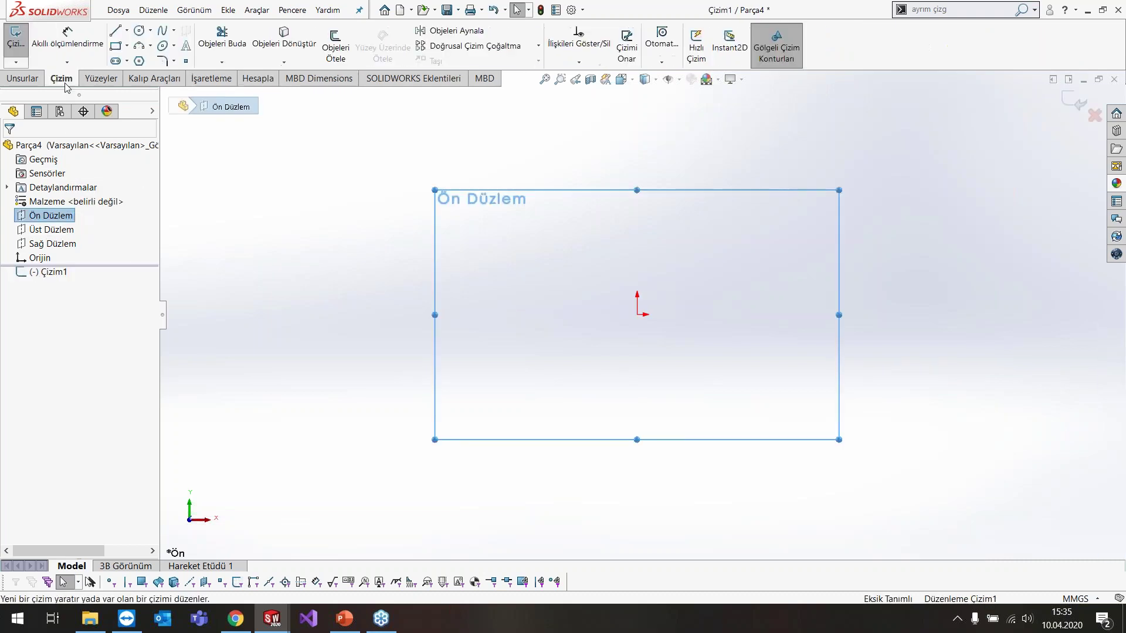
- Draw a five-pointed star of five crossing straight lines
left_click(115, 30)
left_click(514, 397)
left_click(653, 168)
left_click(794, 400)
left_click(493, 250)
double_click(817, 254)
left_click(816, 254)
double_click(514, 397)
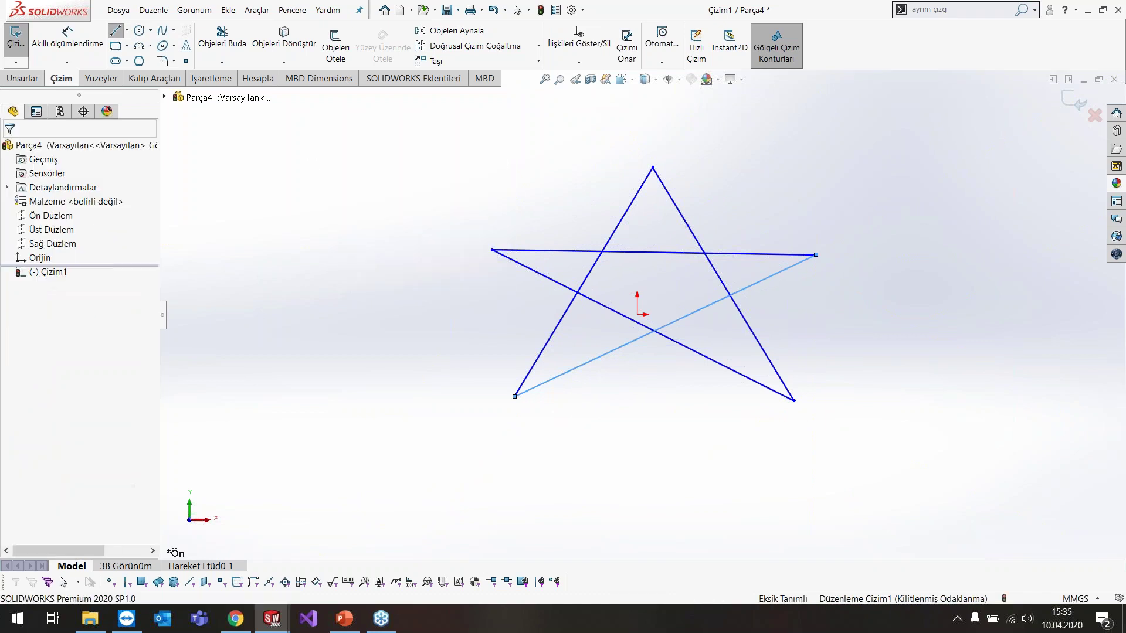
left_click(228, 47)
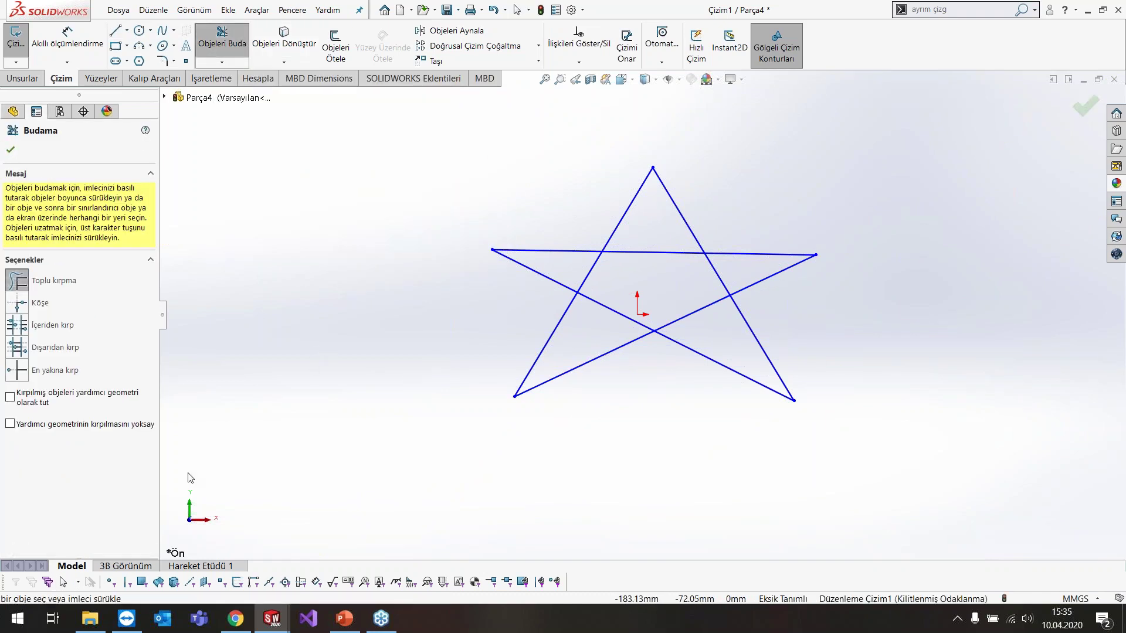
- Trim four star segments with the En yakına kırp (trim to closest) option
left_click(21, 372)
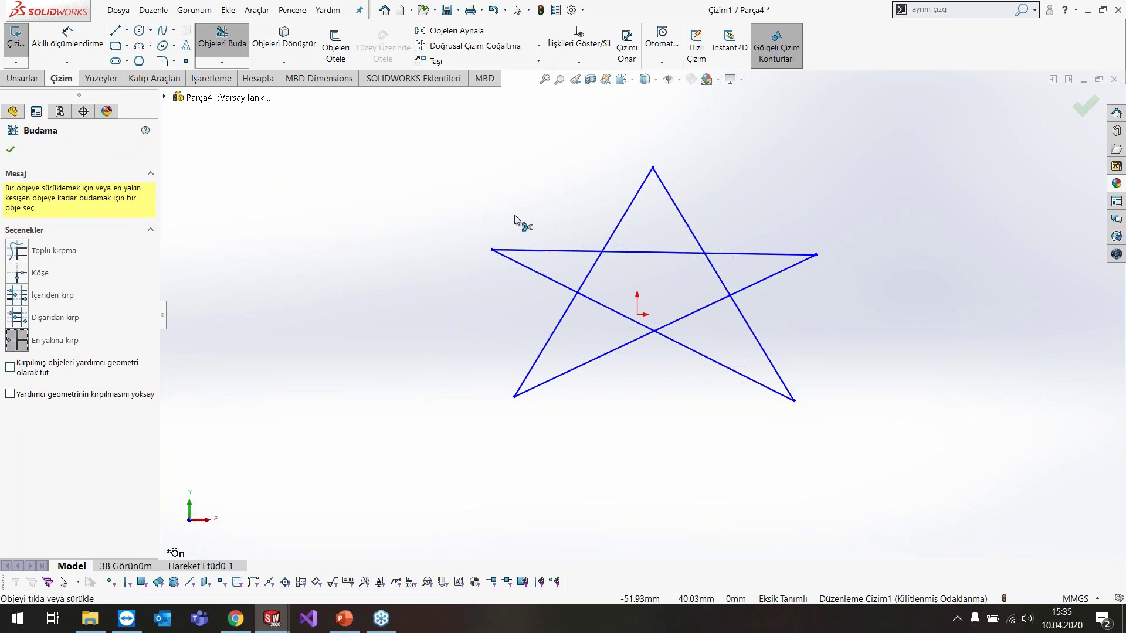
left_click(620, 226)
left_click(645, 256)
left_click(587, 278)
left_click(582, 252)
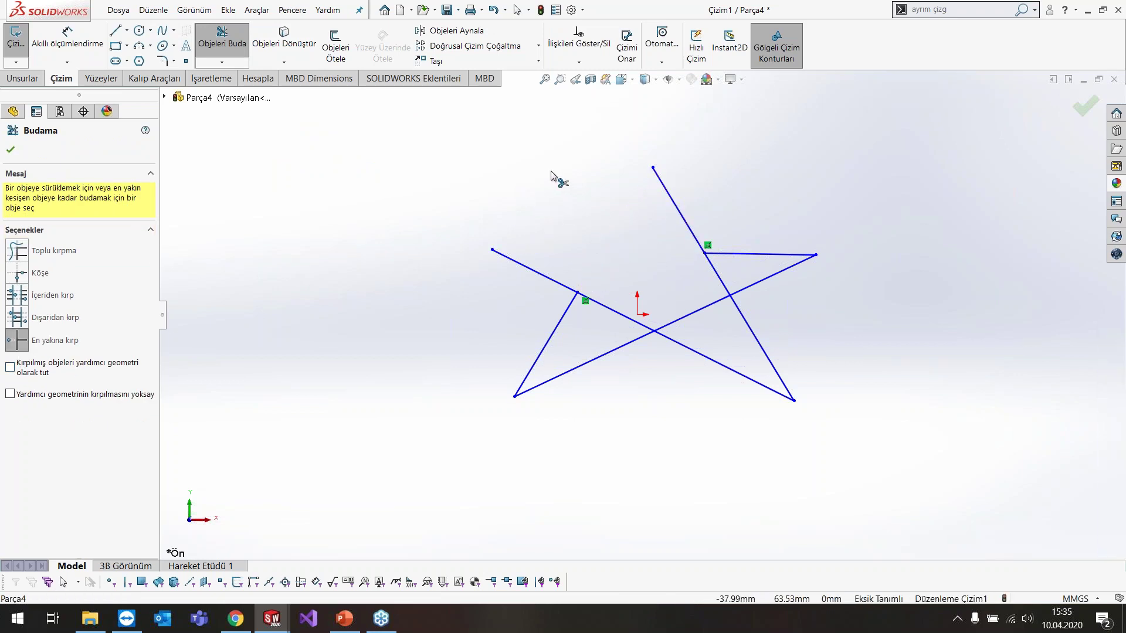
- Undo the trims and restart Trim Entities in Toplu kırpma power-trim mode
key("Escape")
key("ctrl+z")
key("ctrl+z")
key("ctrl+z")
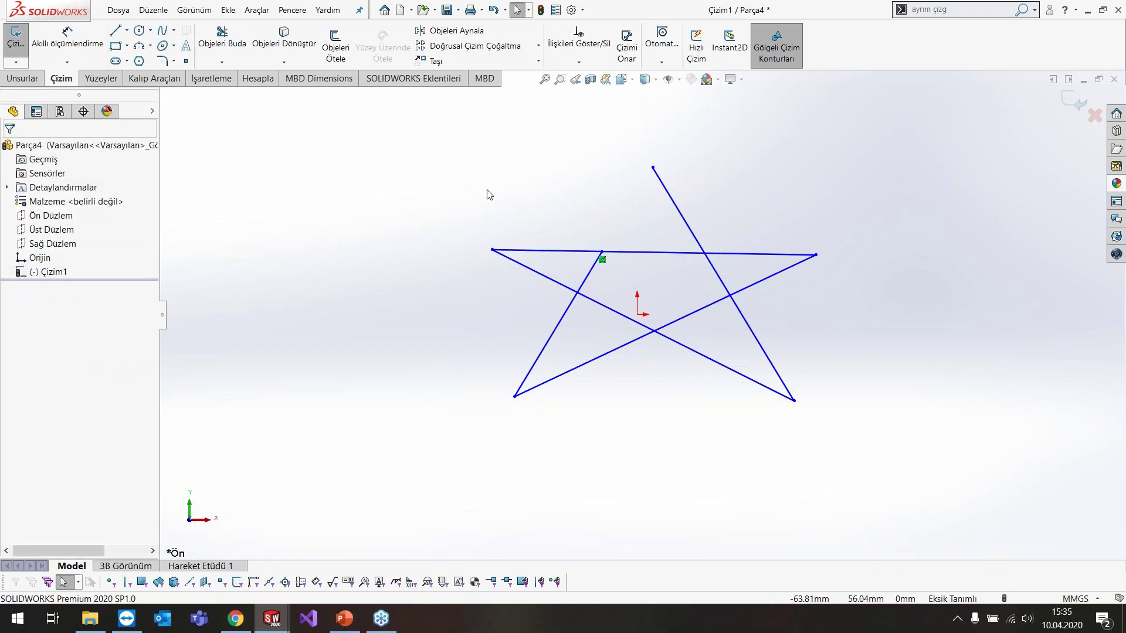
key("ctrl+z")
left_click(223, 37)
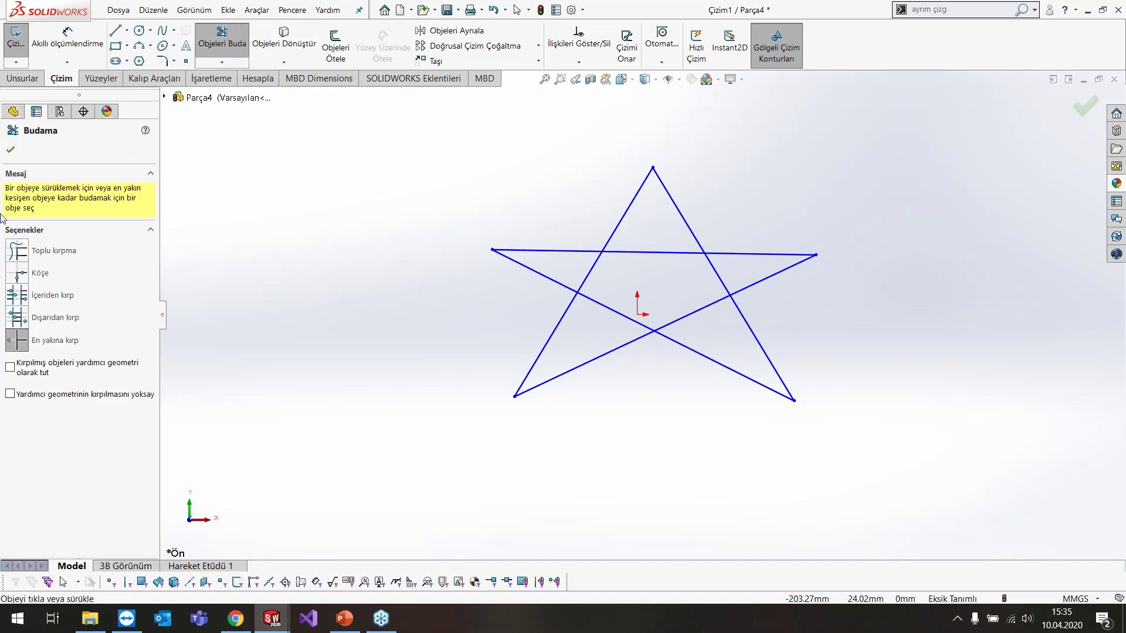
left_click(23, 251)
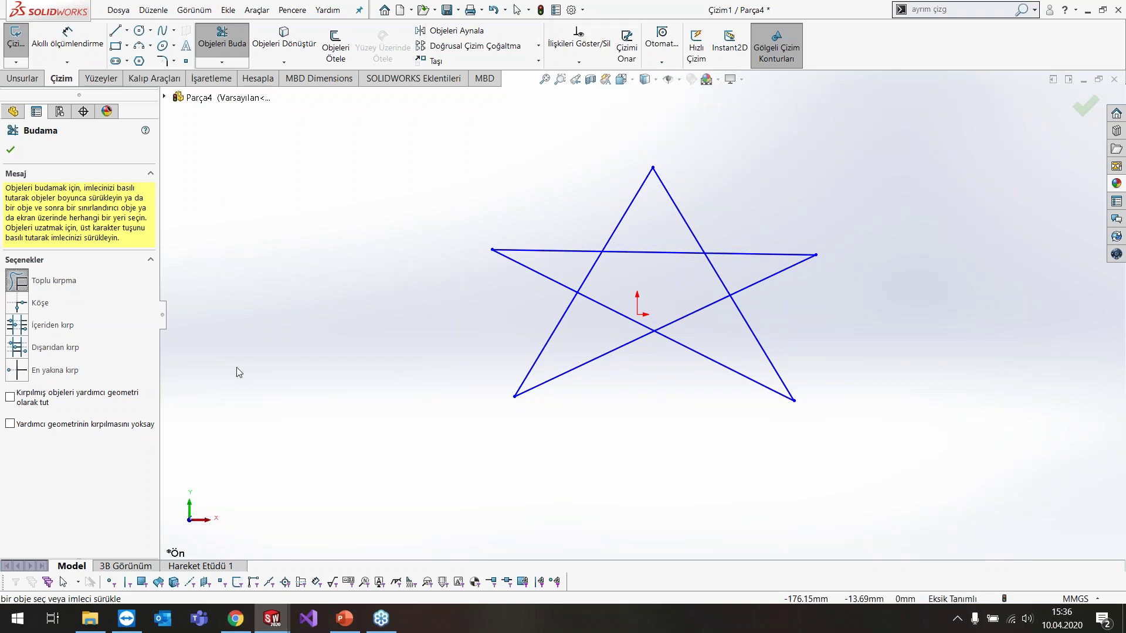
- Power-trim away the star's left and right-hand arms
mouse_move(259, 176)
left_mouse_down()
mouse_move(435, 193)
mouse_move(495, 164)
mouse_move(560, 163)
mouse_move(576, 198)
mouse_move(530, 221)
mouse_move(684, 219)
mouse_move(822, 364)
mouse_move(593, 371)
mouse_move(488, 304)
mouse_move(645, 196)
mouse_move(677, 202)
mouse_move(708, 160)
mouse_move(724, 195)
mouse_move(573, 248)
left_mouse_up()
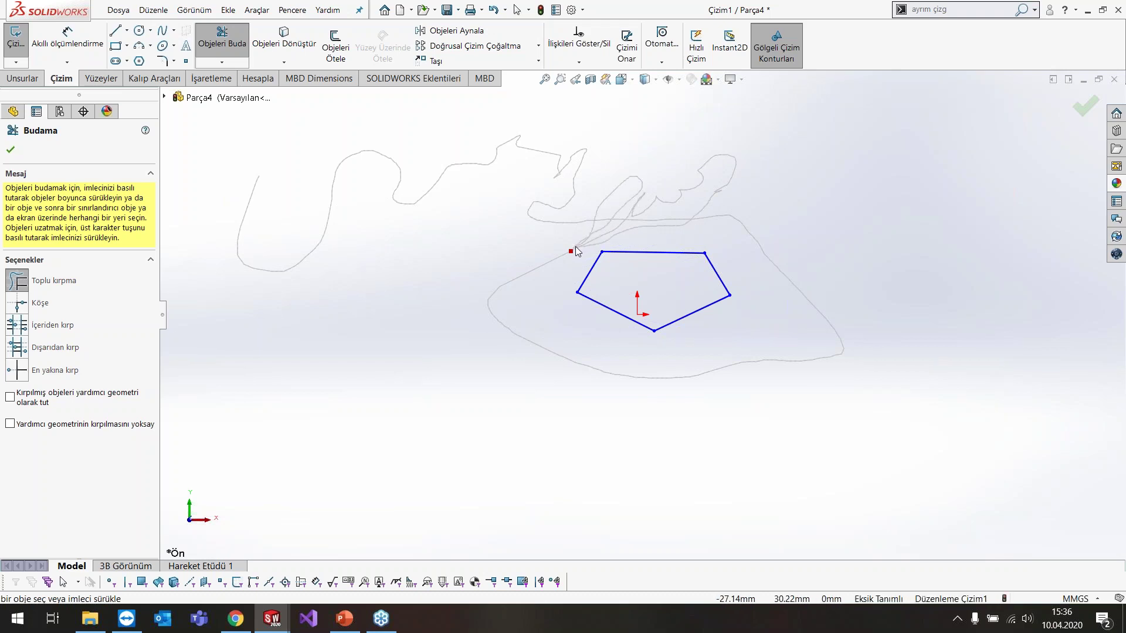
mouse_move(578, 251)
left_mouse_down("shift")
mouse_move(521, 297)
mouse_move(544, 353)
mouse_move(629, 374)
mouse_move(770, 368)
left_mouse_up("shift")
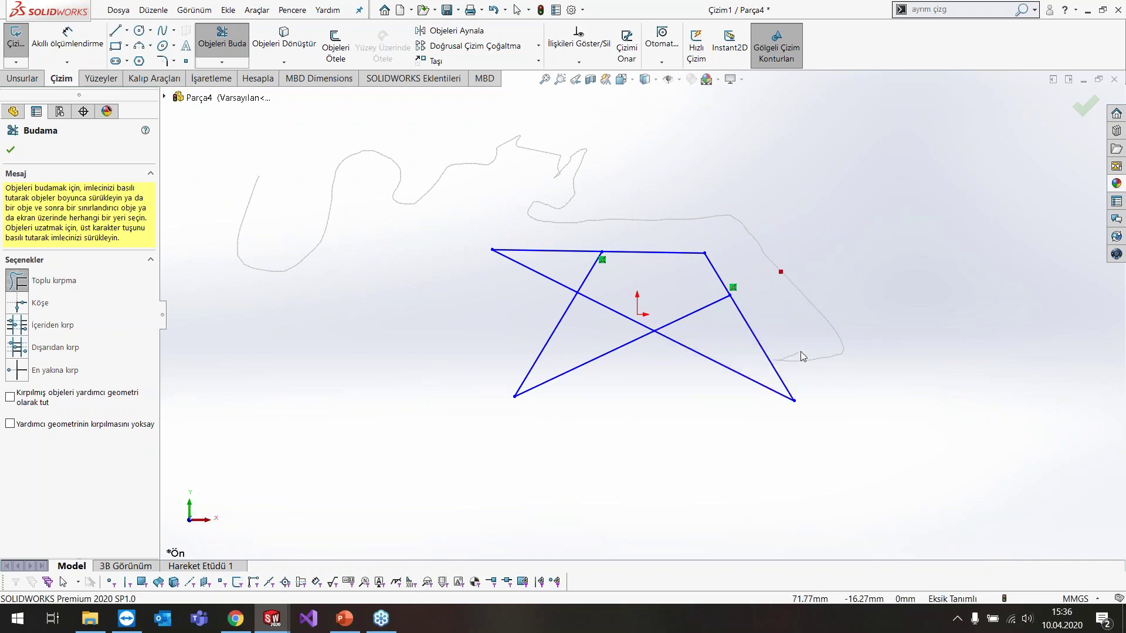
left_click_drag(805, 315, 767, 259, "shift")
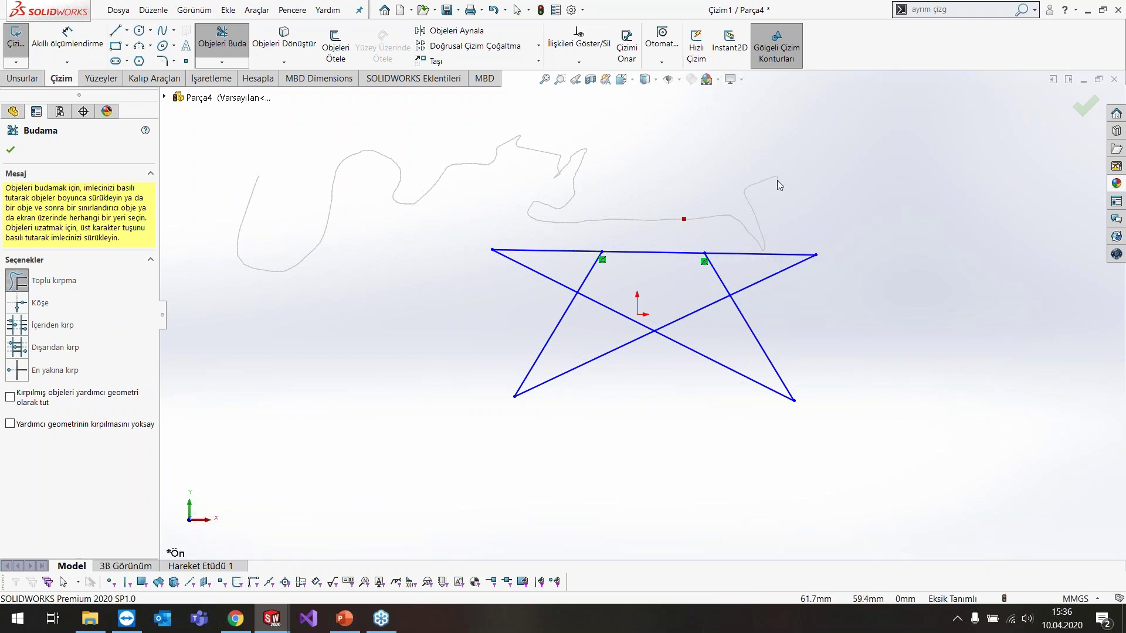
left_click_drag(780, 182, 656, 183, "shift")
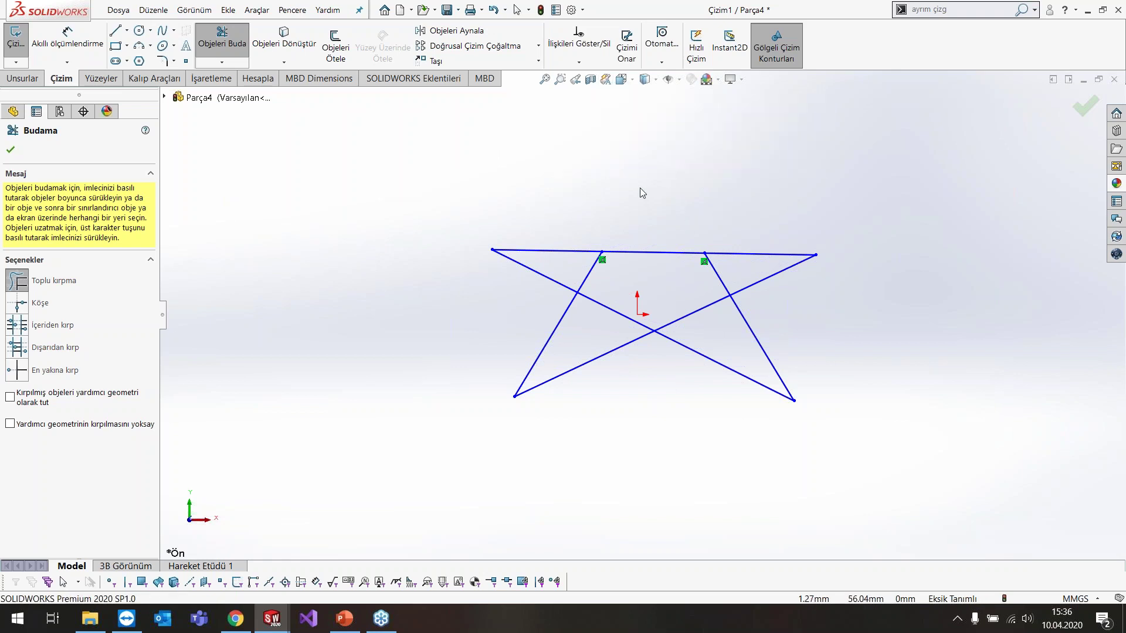
mouse_move(744, 242)
left_mouse_down()
mouse_move(756, 350)
mouse_move(753, 333)
left_mouse_up()
- Power-trim the upper-left point and both diagonals' upper halves, then choose En yakına kırp
left_click_drag(826, 253, 839, 245)
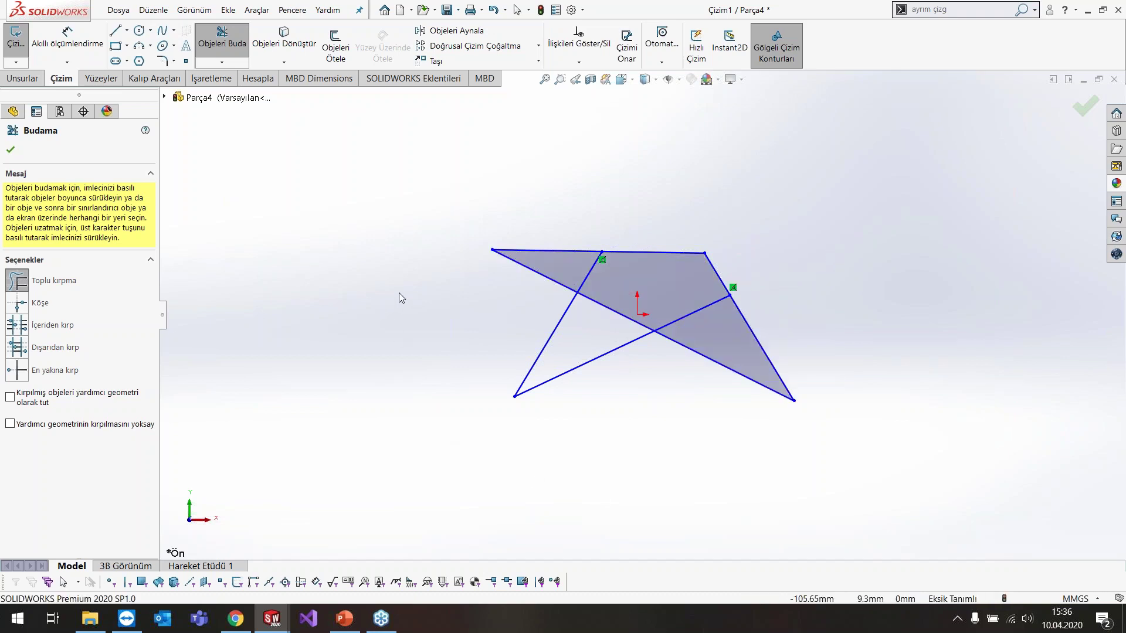
mouse_move(558, 204)
left_mouse_down()
mouse_move(534, 290)
mouse_move(618, 418)
mouse_move(563, 357)
left_mouse_up()
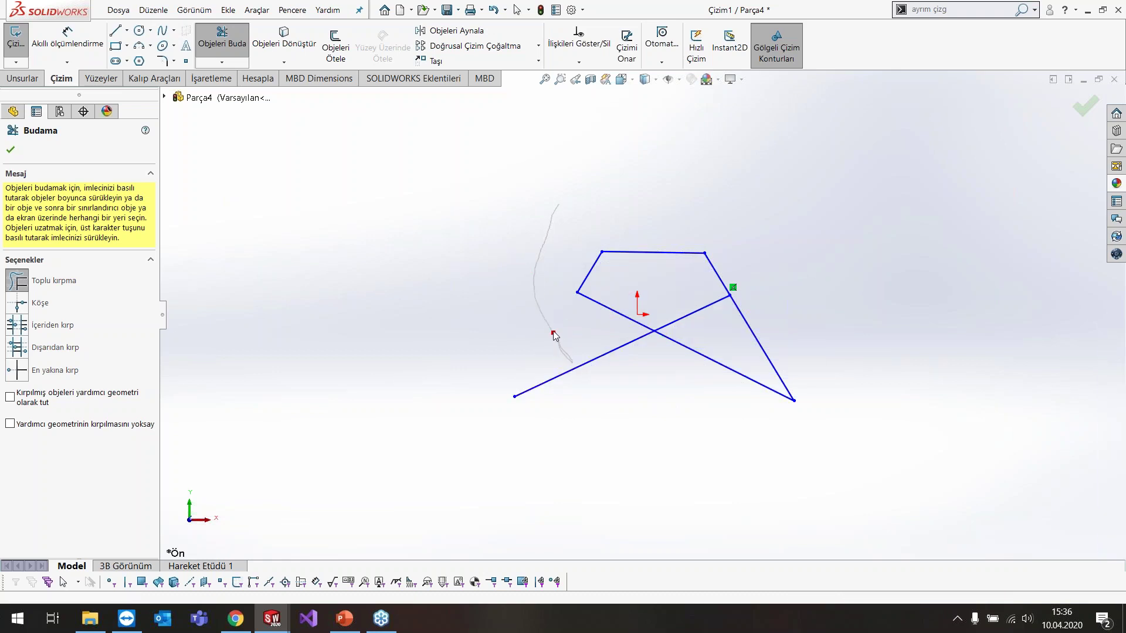
left_click_drag(523, 283, 522, 282)
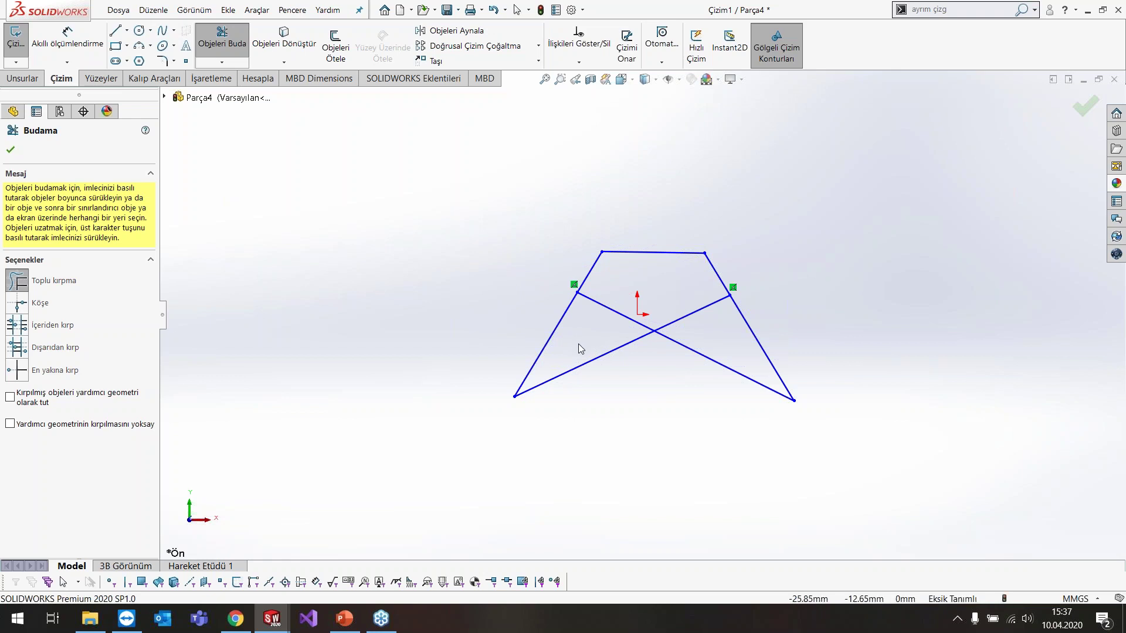
left_click_drag(591, 330, 792, 205)
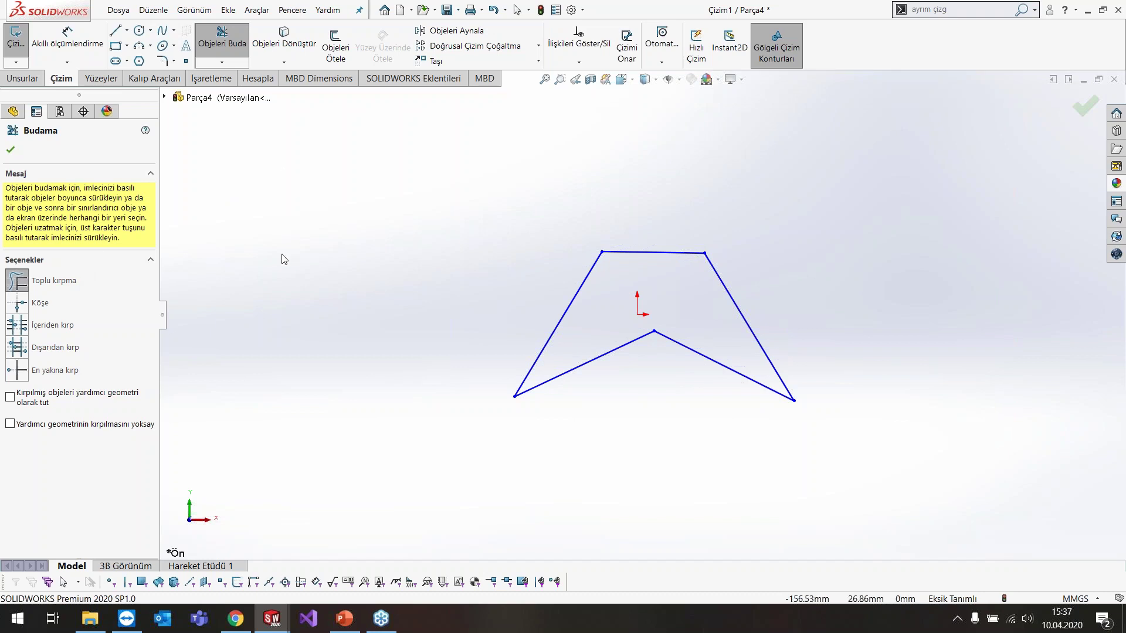
left_click(26, 373)
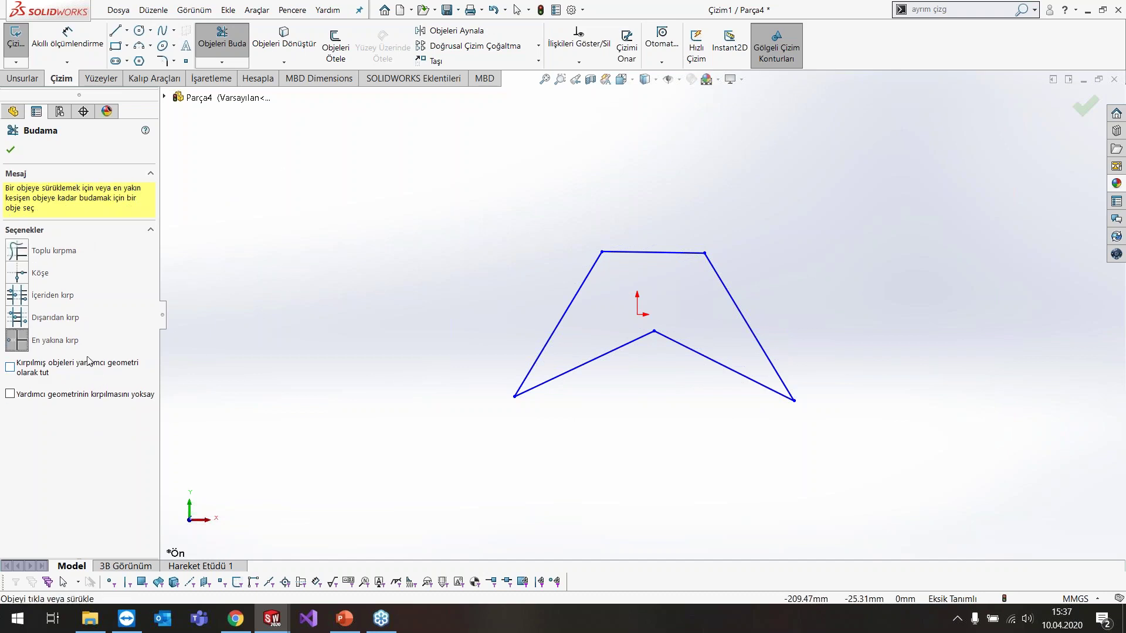
- Trim the left slanted and top lines, undo, then power-trim them again and cancel
left_click(571, 306)
left_click(635, 252)
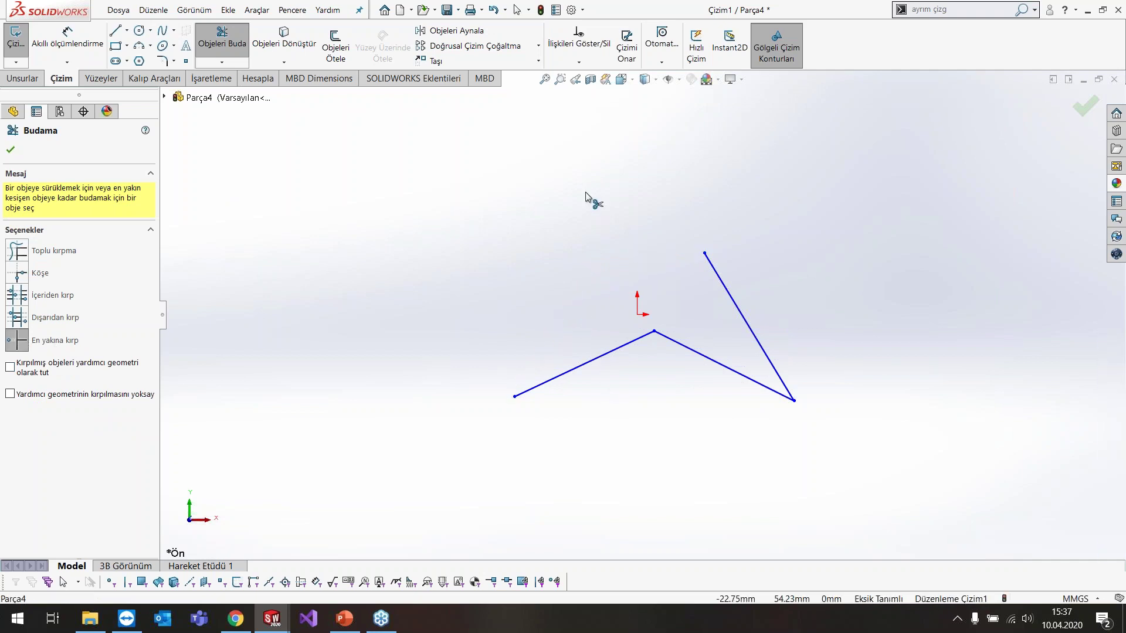
key("ctrl+z")
key("ctrl+z")
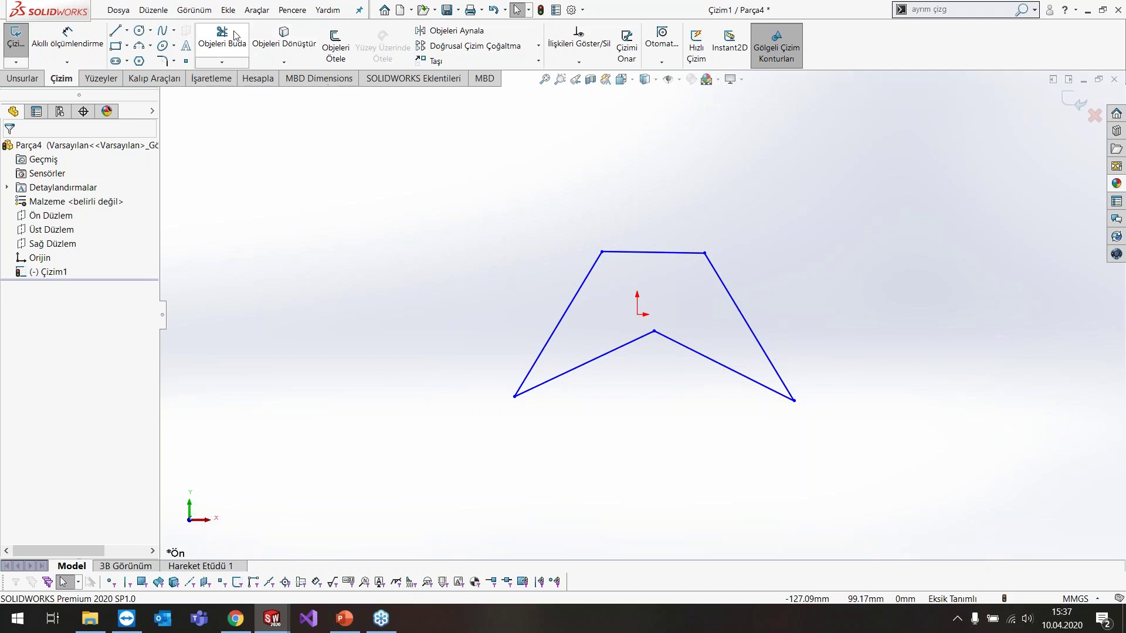
left_click(235, 35)
left_click(16, 250)
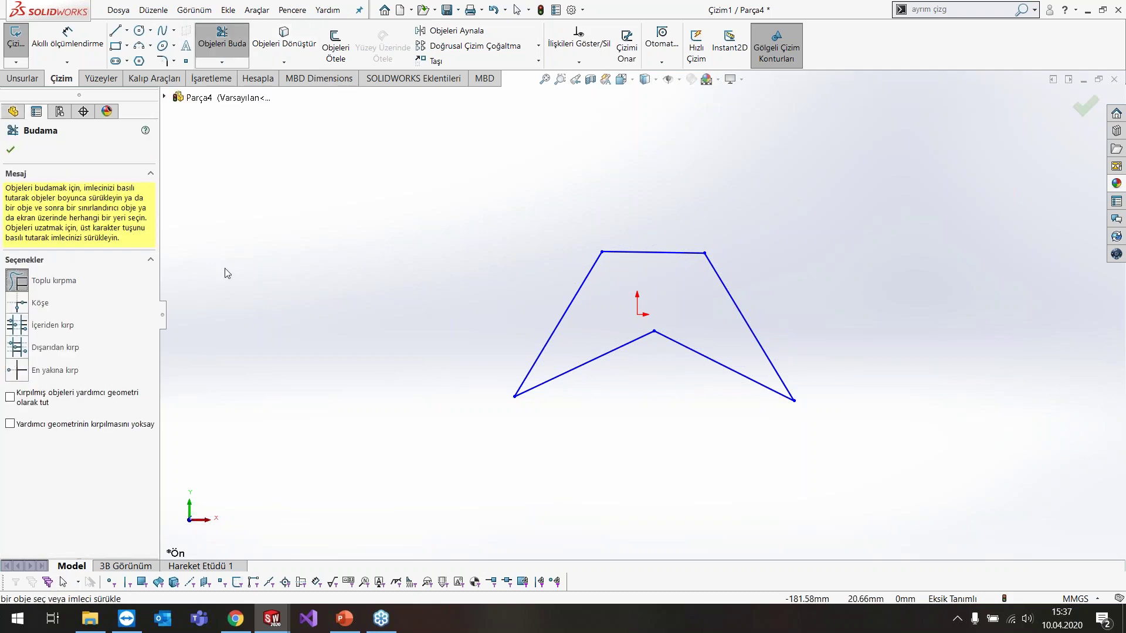
mouse_move(557, 296)
left_mouse_down()
mouse_move(659, 238)
mouse_move(638, 251)
left_mouse_up()
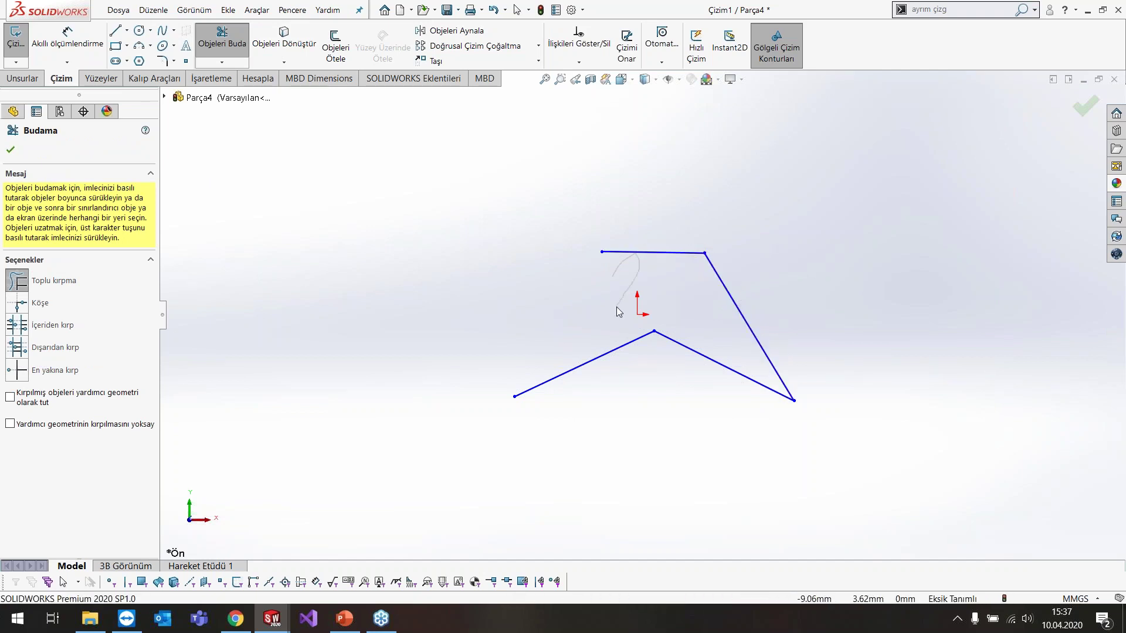
key("Escape")
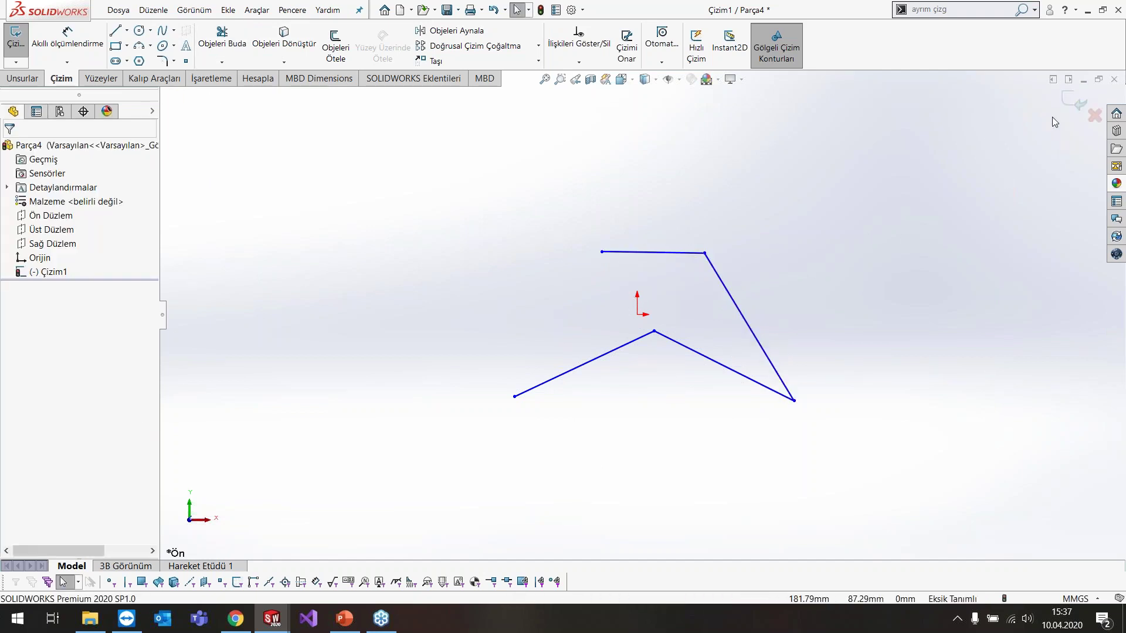
- Exit the sketch discarding changes, close Parça4 without saving, and switch to PowerPoint
left_click(1094, 115)
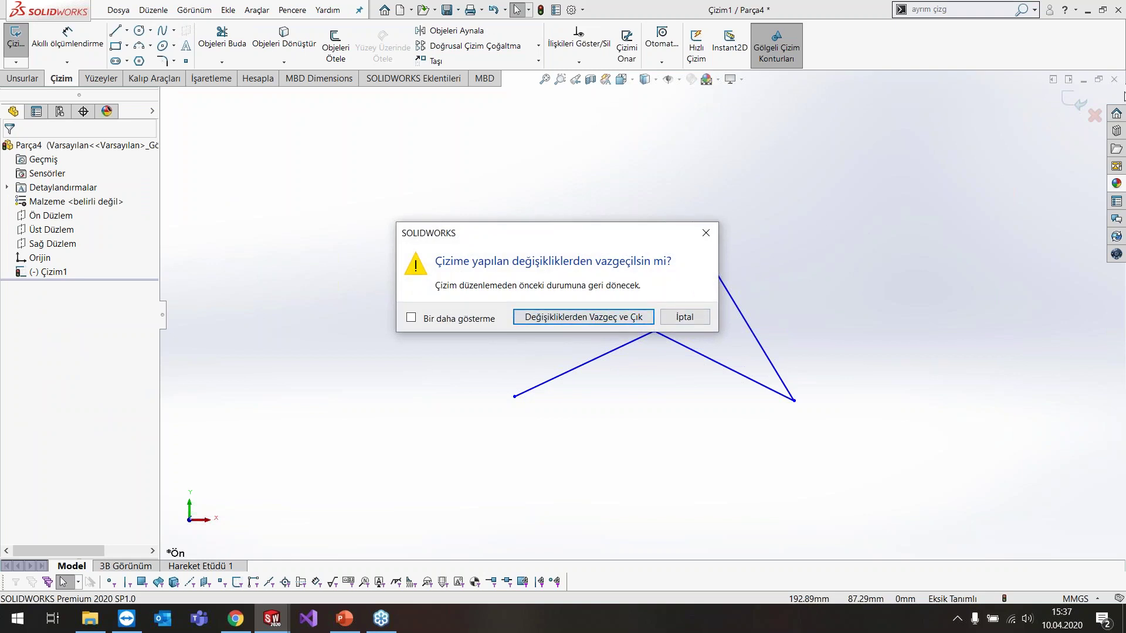
left_click(642, 320)
left_click(1114, 79)
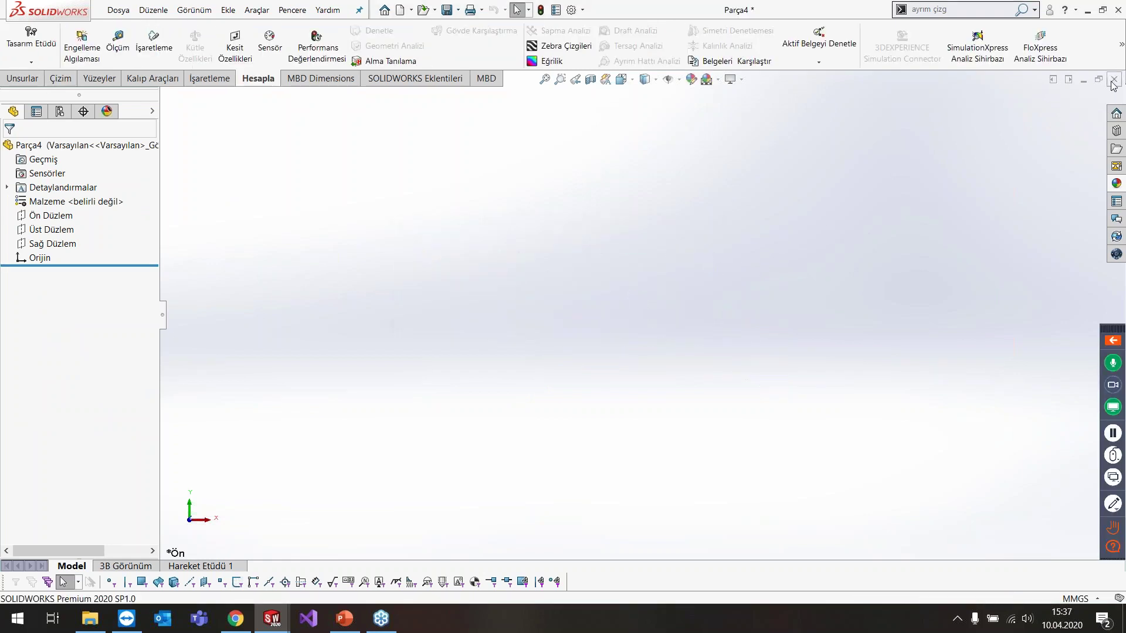
left_click(568, 283)
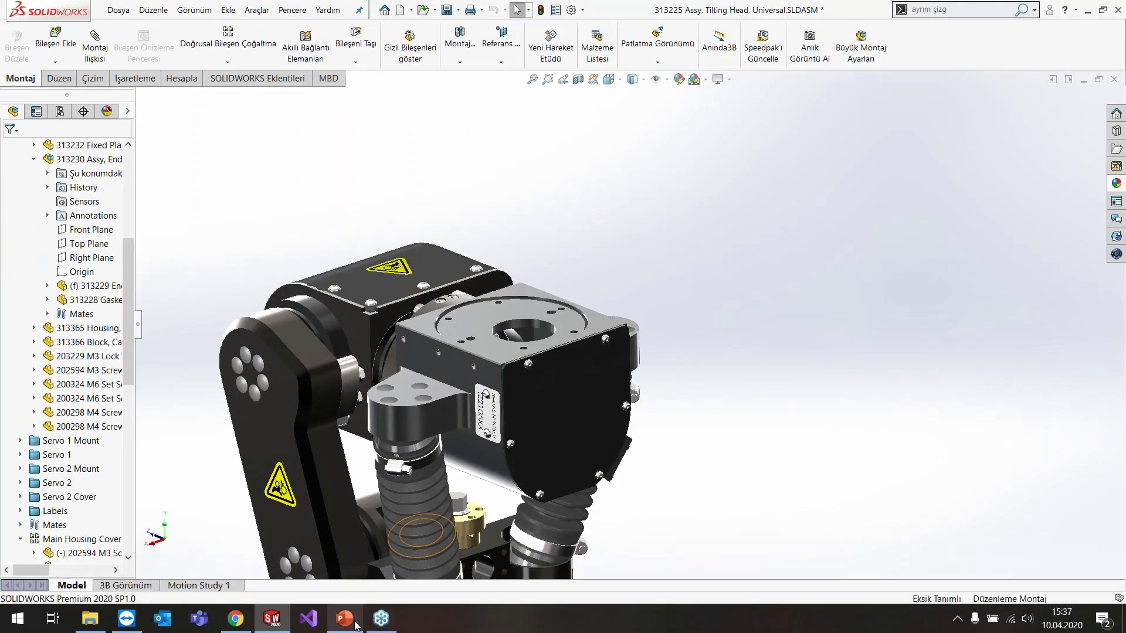
key("alt+Tab")
- Show slide 12 'Açı Ölçümlendirmeleri' after a glance at slide 13, then return to SOLIDWORKS
left_click(78, 467)
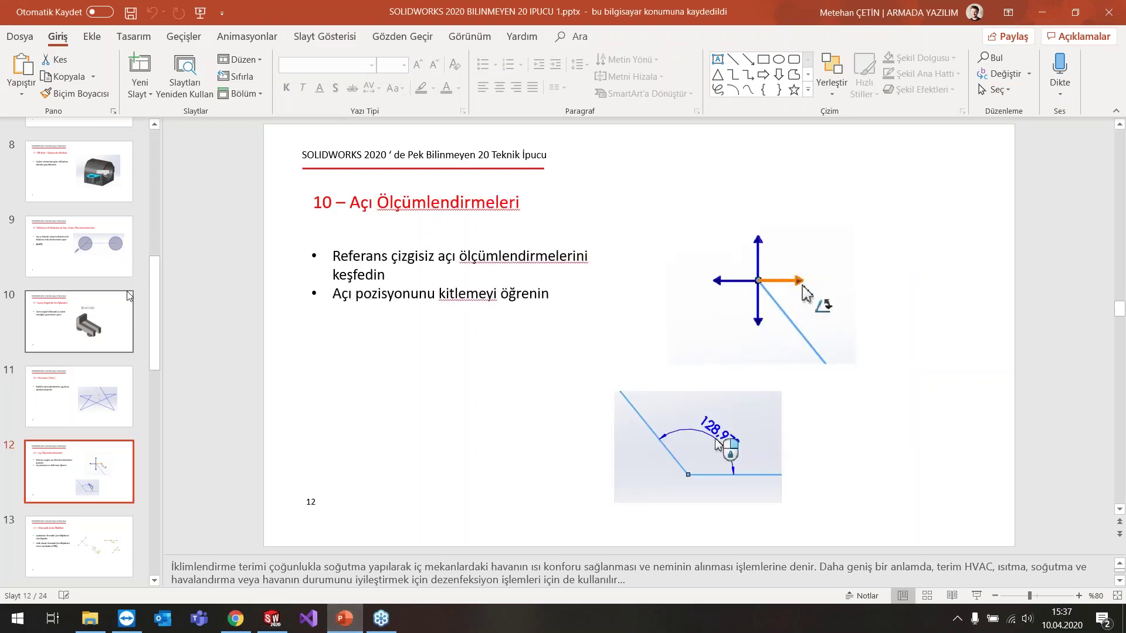
left_click(90, 517)
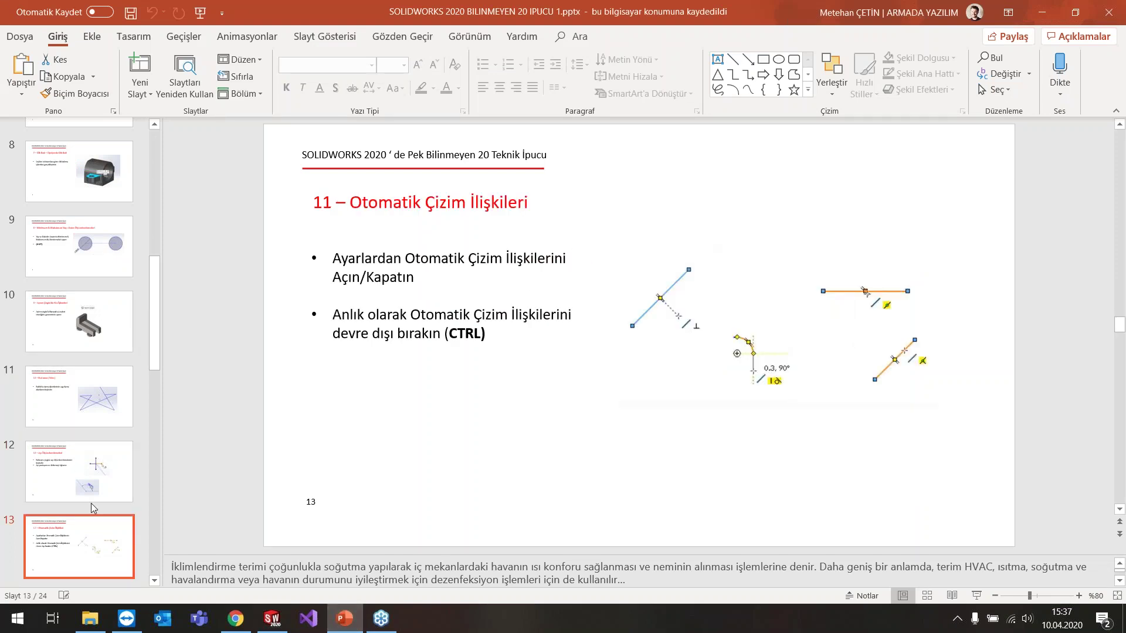
left_click(84, 466)
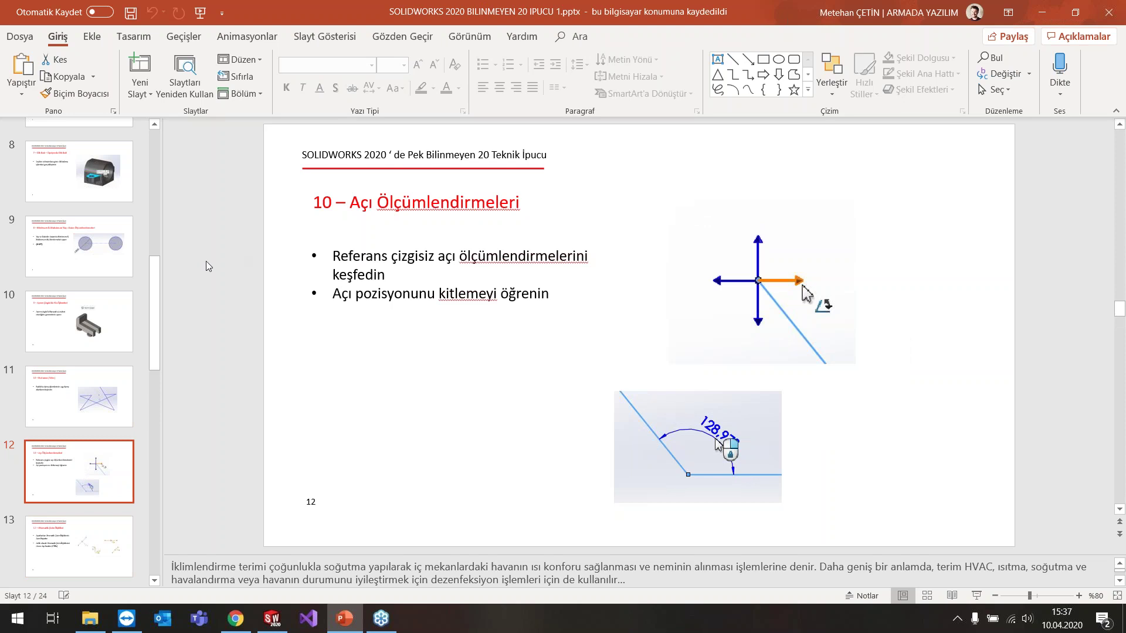
scroll(157, 284, "down", 1)
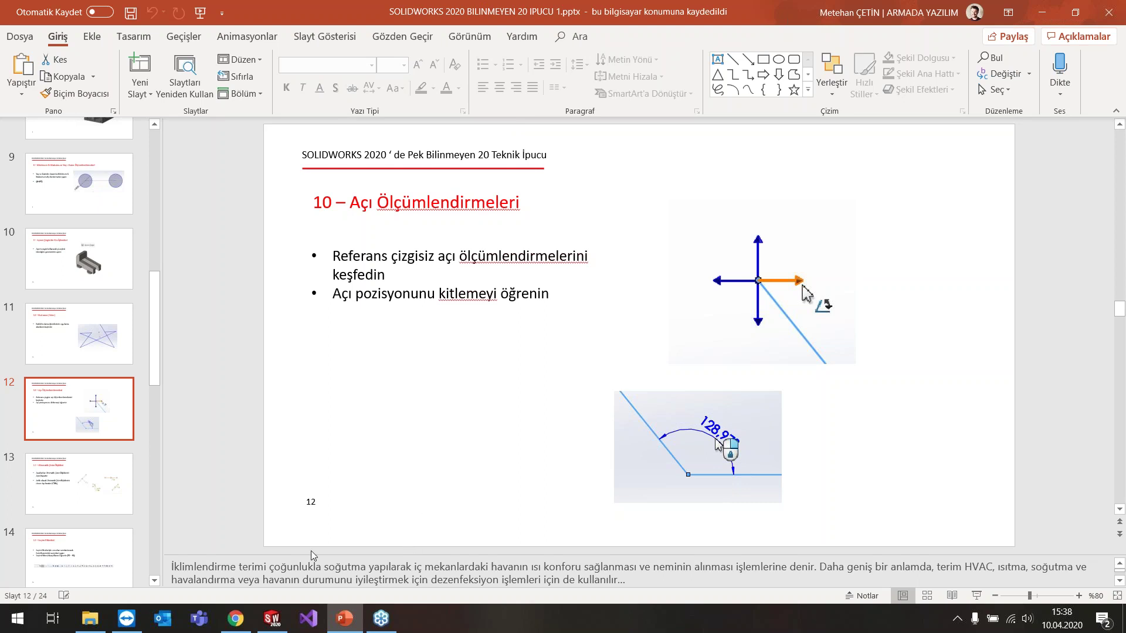
left_click(272, 618)
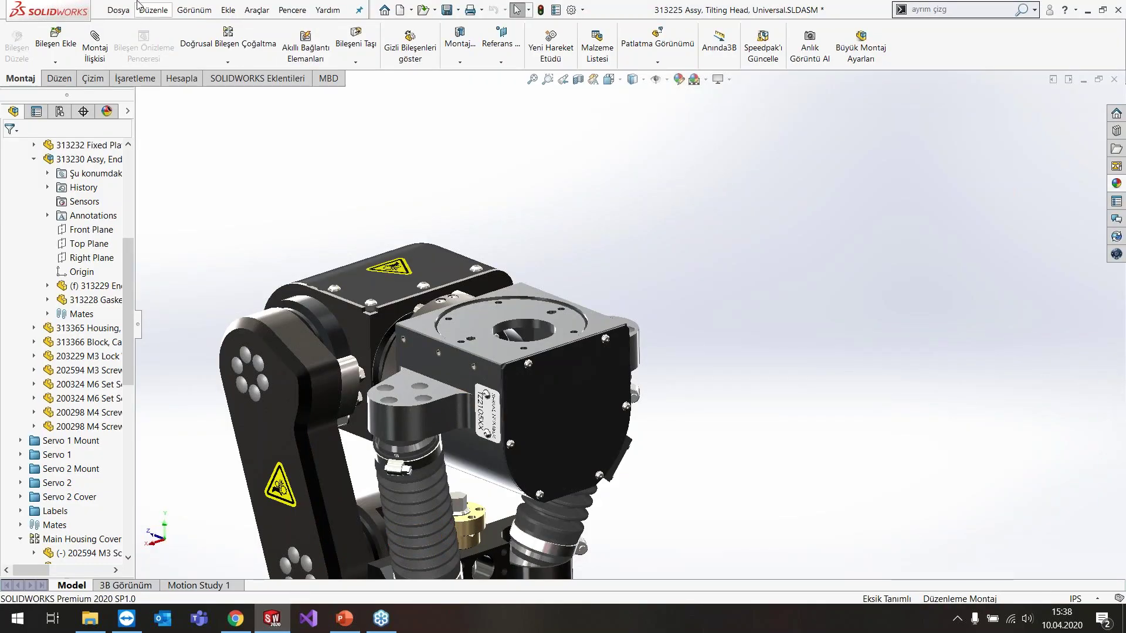
- Create a new part and start a sketch on the Front Plane
left_click(121, 11)
left_click(126, 28)
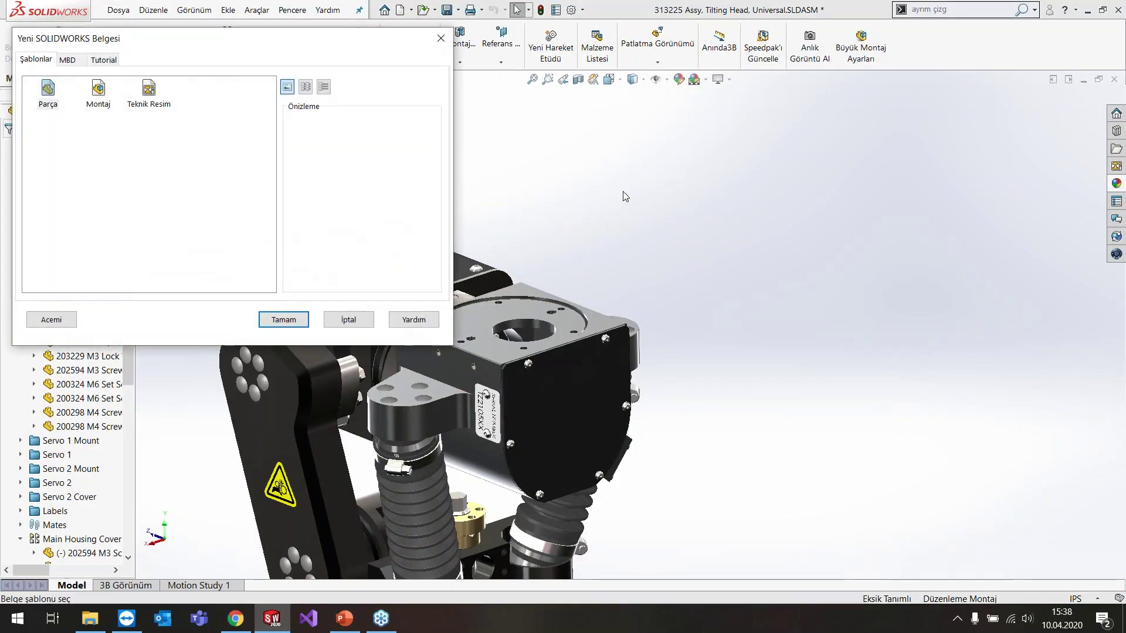
key("Return")
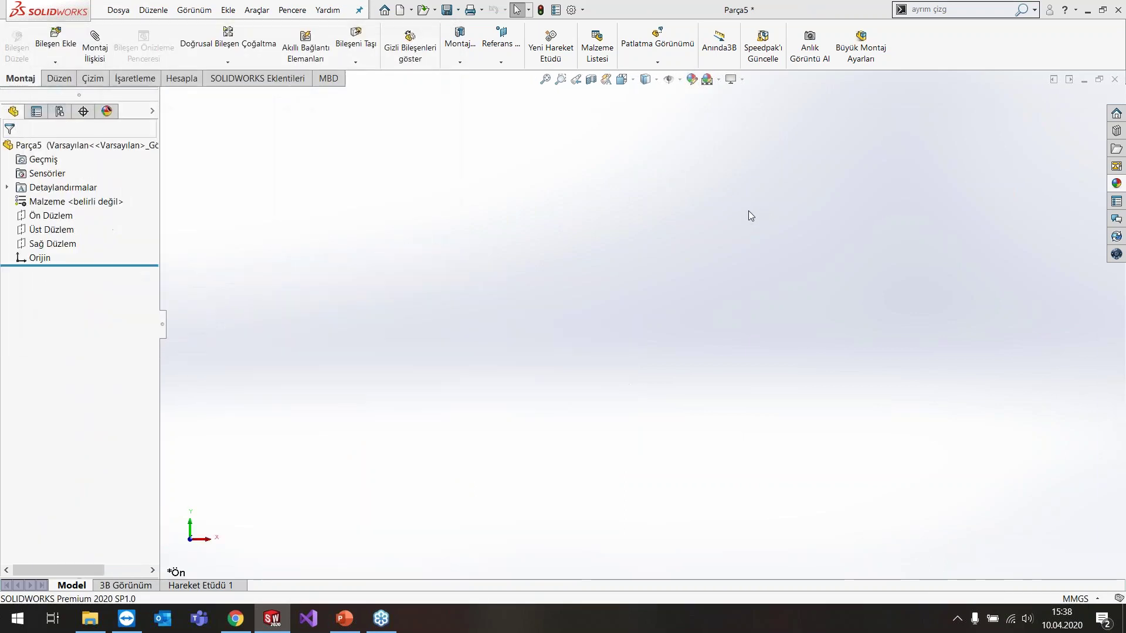
left_click(50, 215)
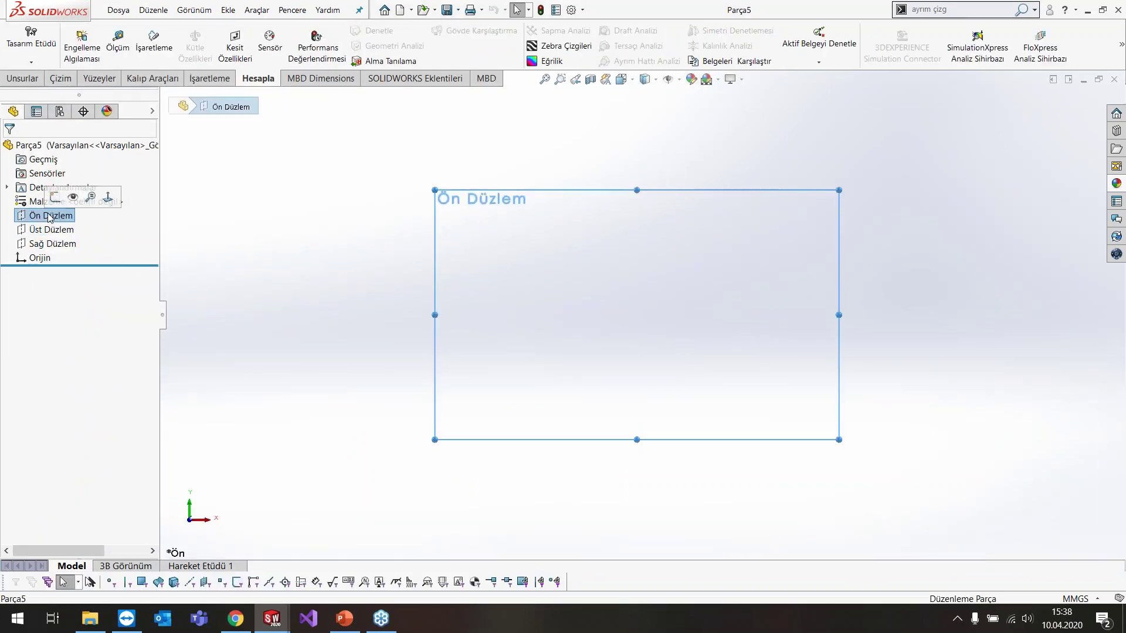
left_click(71, 195)
- Draw a single slanted line running down to the right
left_click(116, 31)
left_click(524, 245)
left_click(631, 426)
right_click(657, 345)
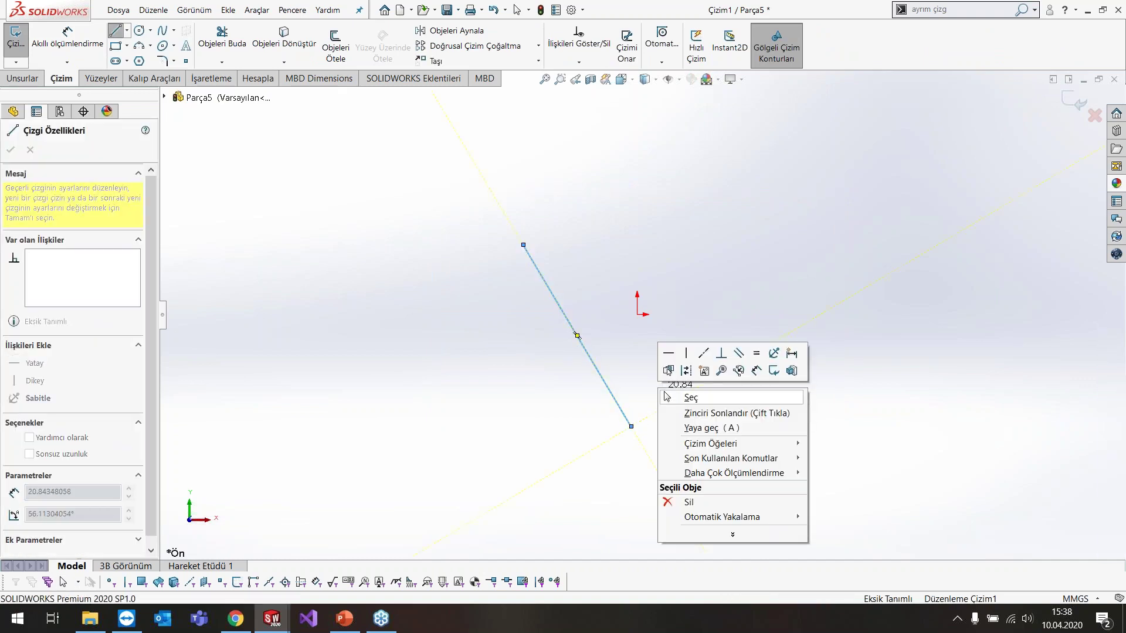
left_click(670, 399)
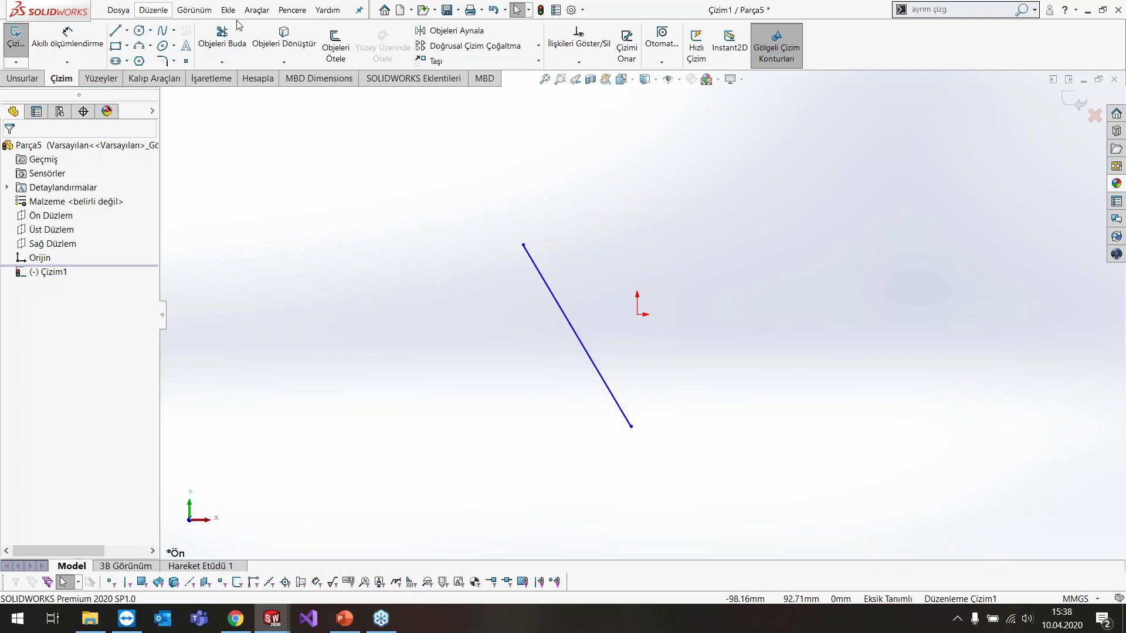
- Add a horizontal centerline through the slanted line's bottom end
left_click(127, 31)
left_click(148, 60)
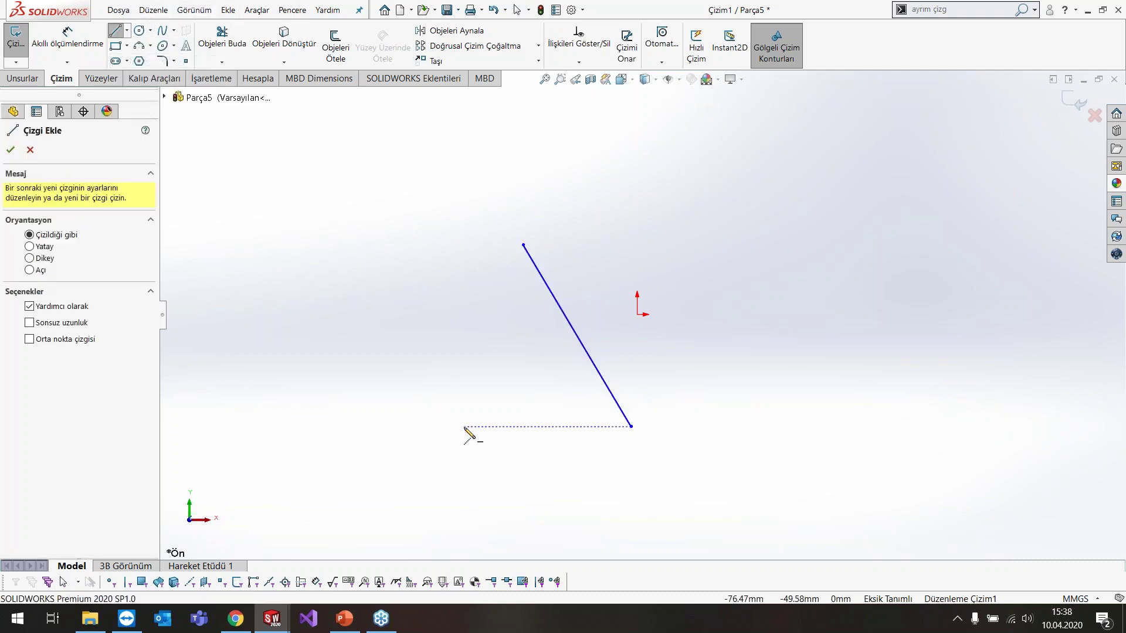
left_click(465, 427)
left_click(770, 427)
right_click(843, 294)
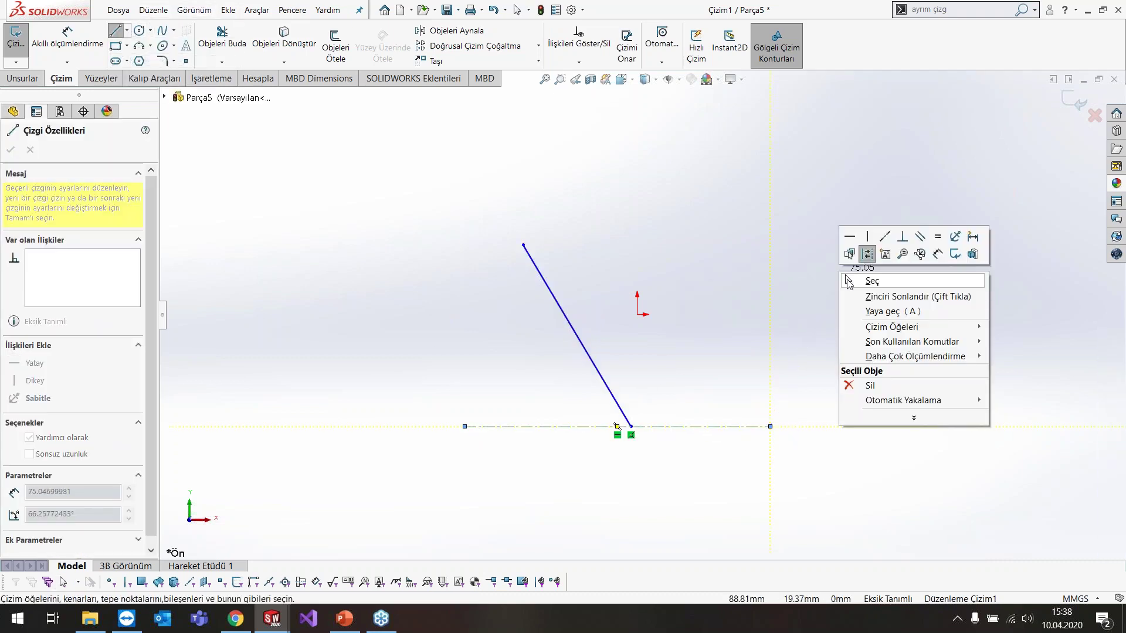
left_click(872, 349)
- Preview an angle dimension between the slanted line and centerline, then cancel it
key("d")
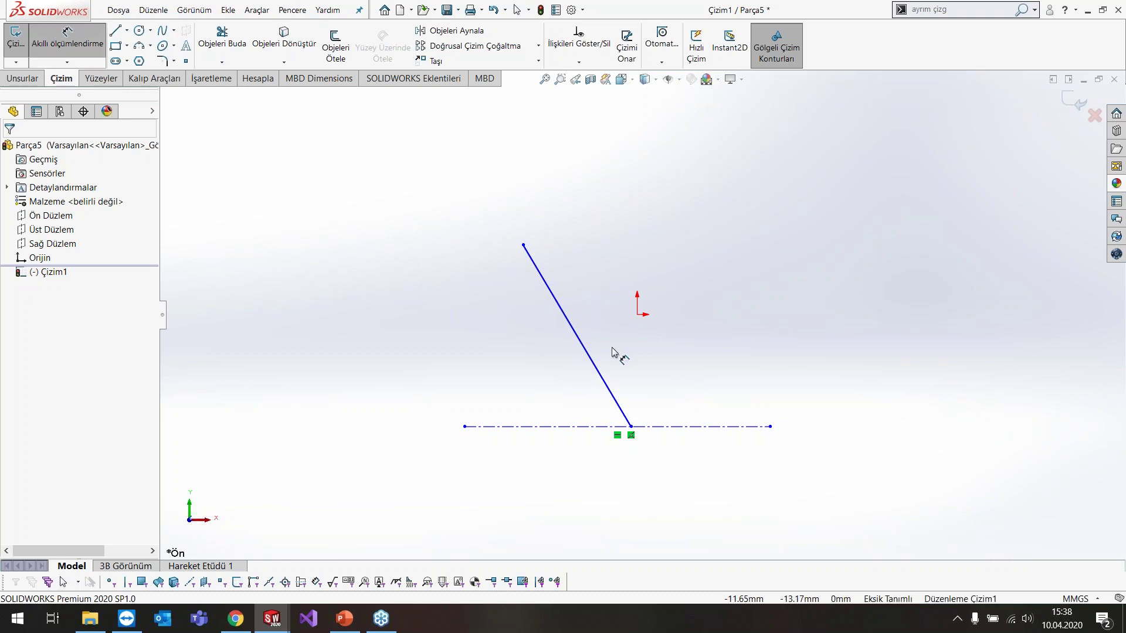
left_click(598, 368)
left_click(699, 426)
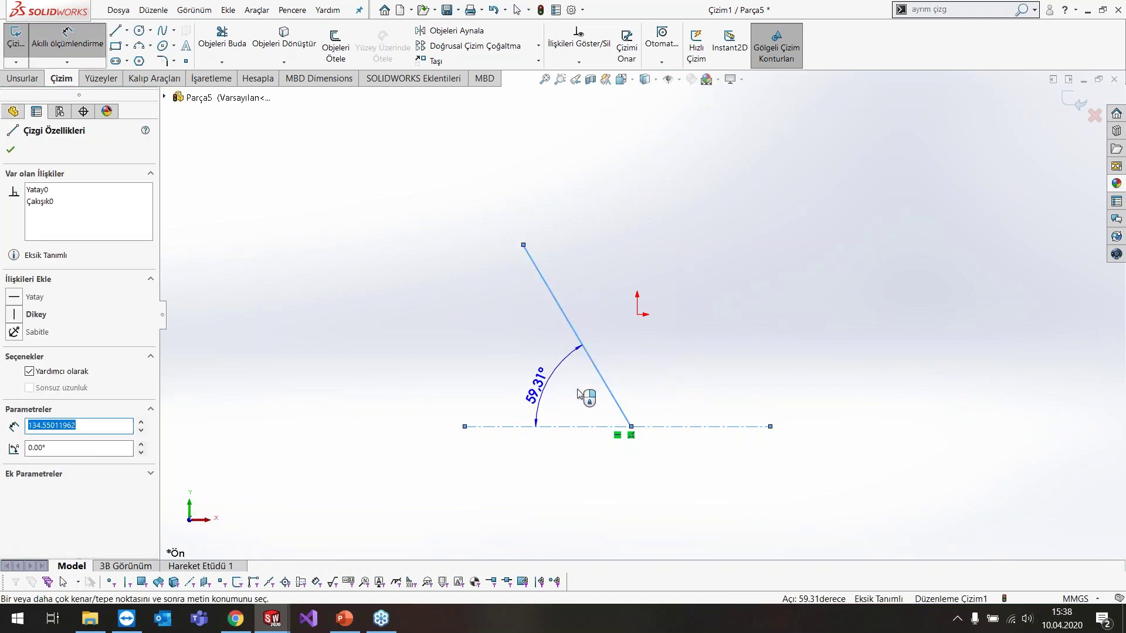
key("Escape")
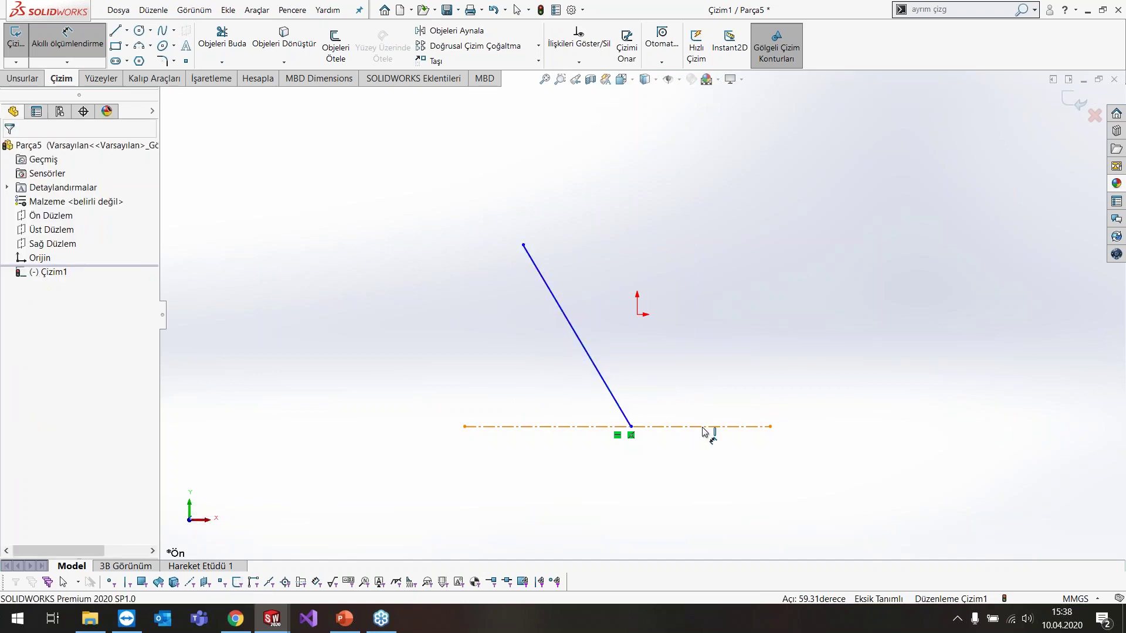
key("Escape")
- Delete the centerline and begin dimensioning from the line's top endpoint
left_click(703, 427)
key("Delete")
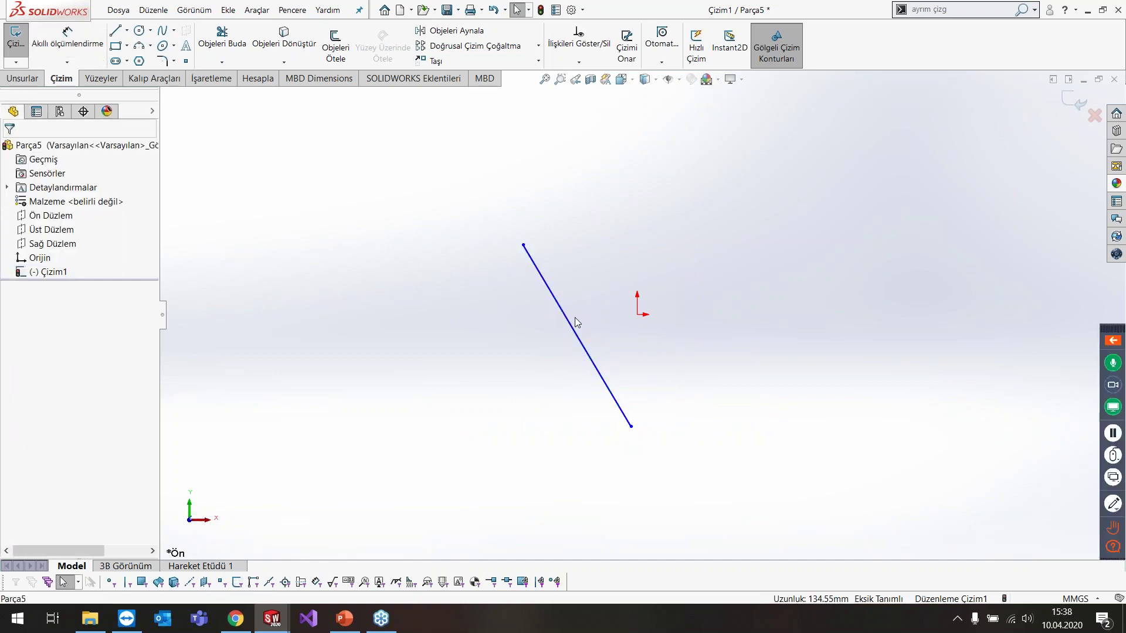
key("d")
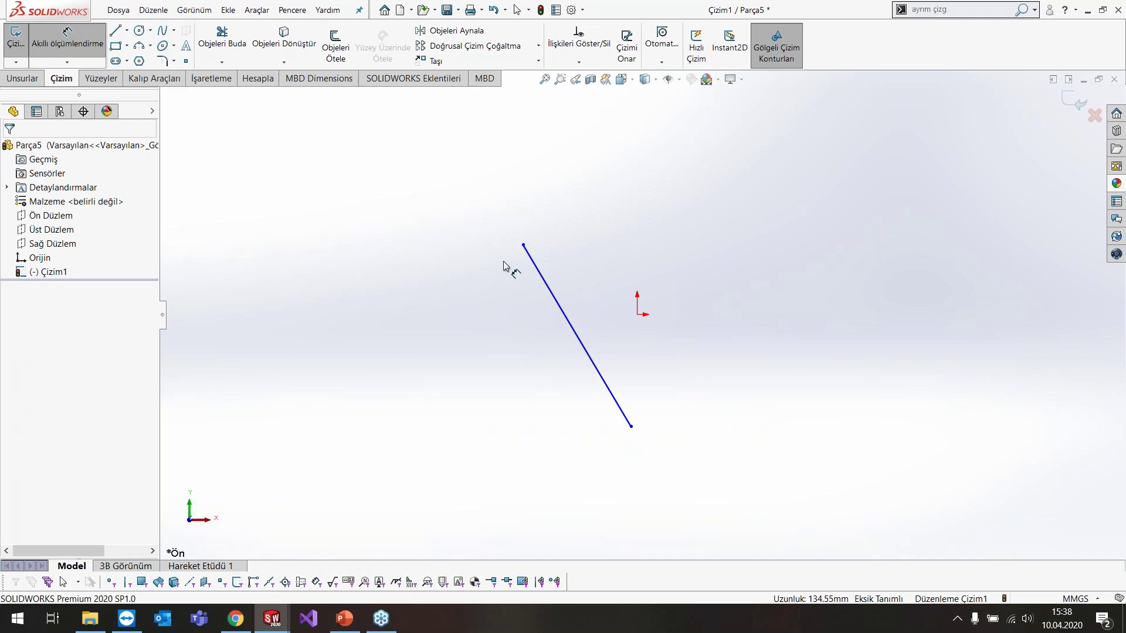
left_click(524, 245)
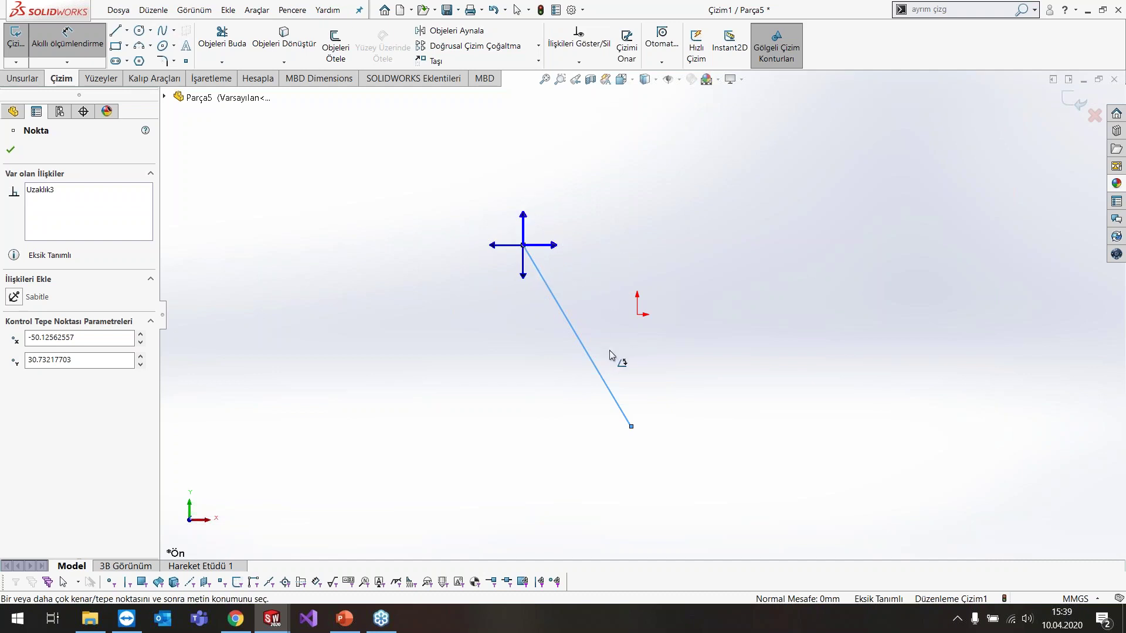
left_click(523, 247)
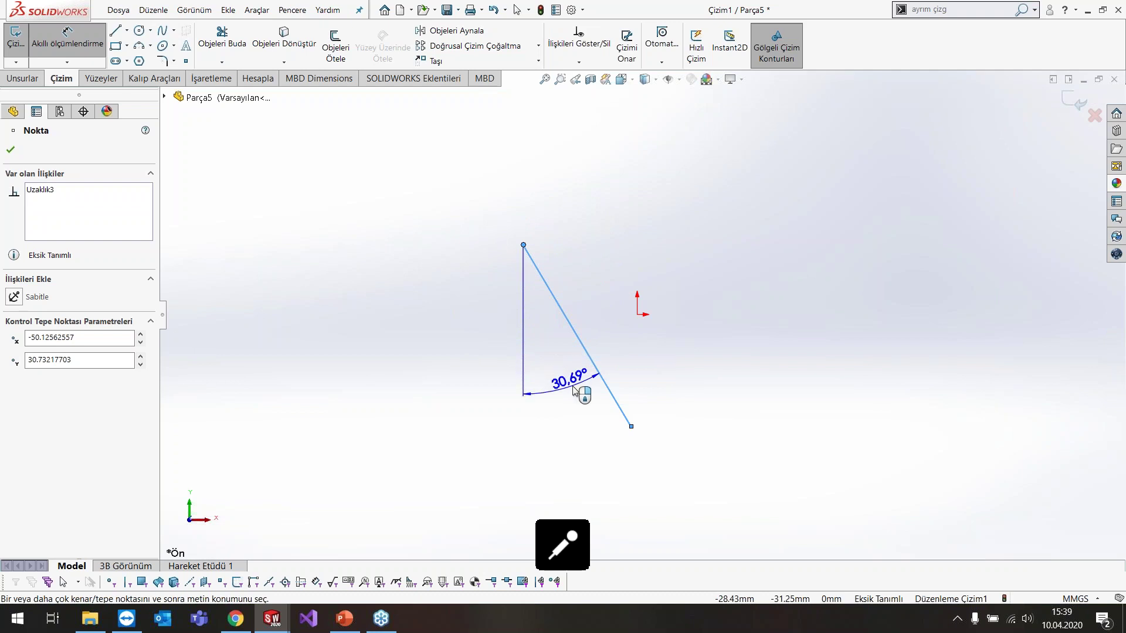
key("Escape")
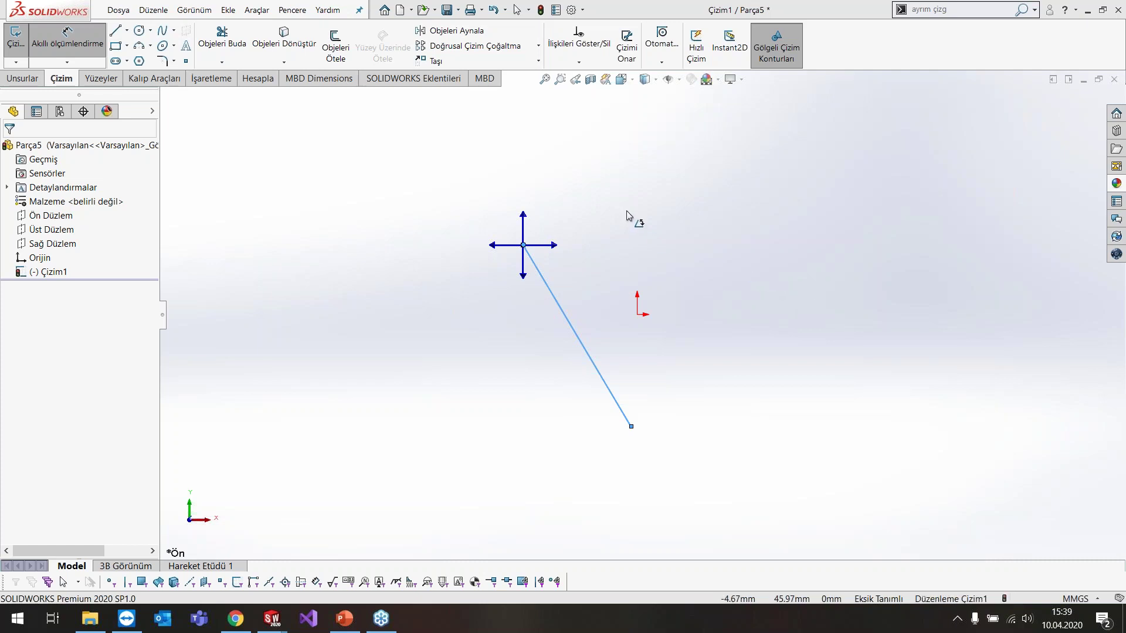
left_click(618, 248)
left_click(68, 36)
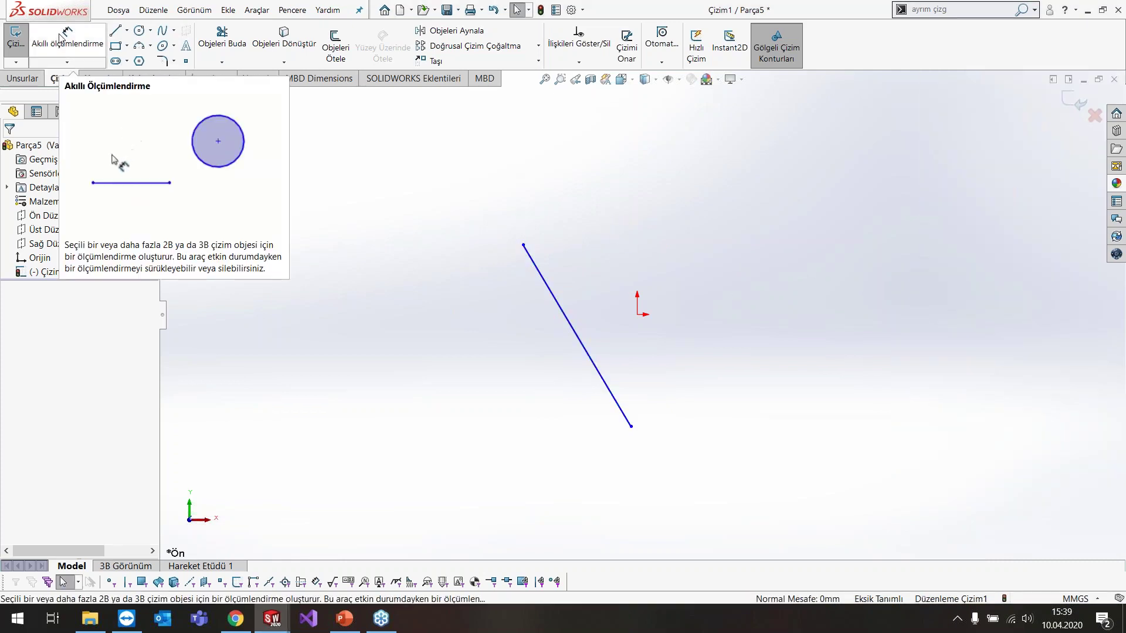
left_click(538, 272)
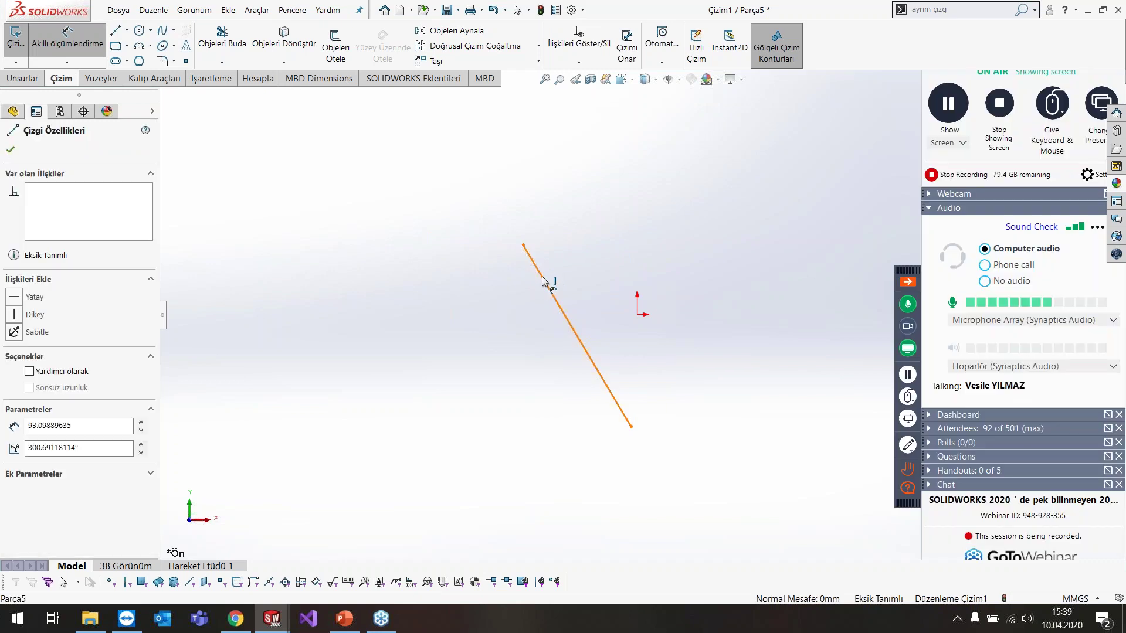
left_click(631, 427)
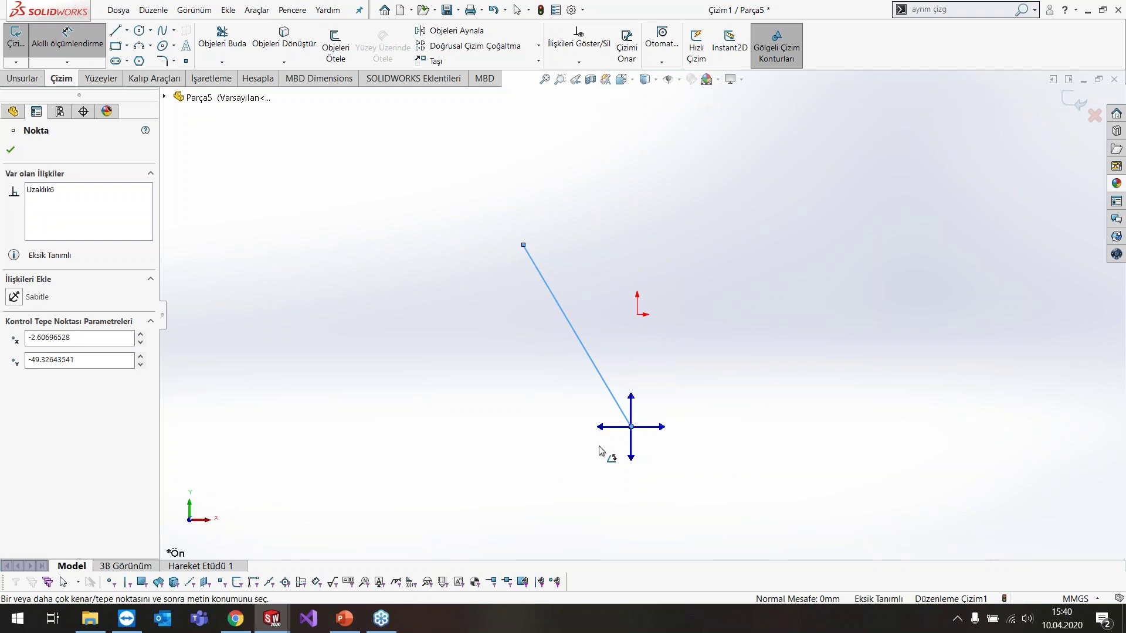
left_click(605, 428)
left_click(548, 372)
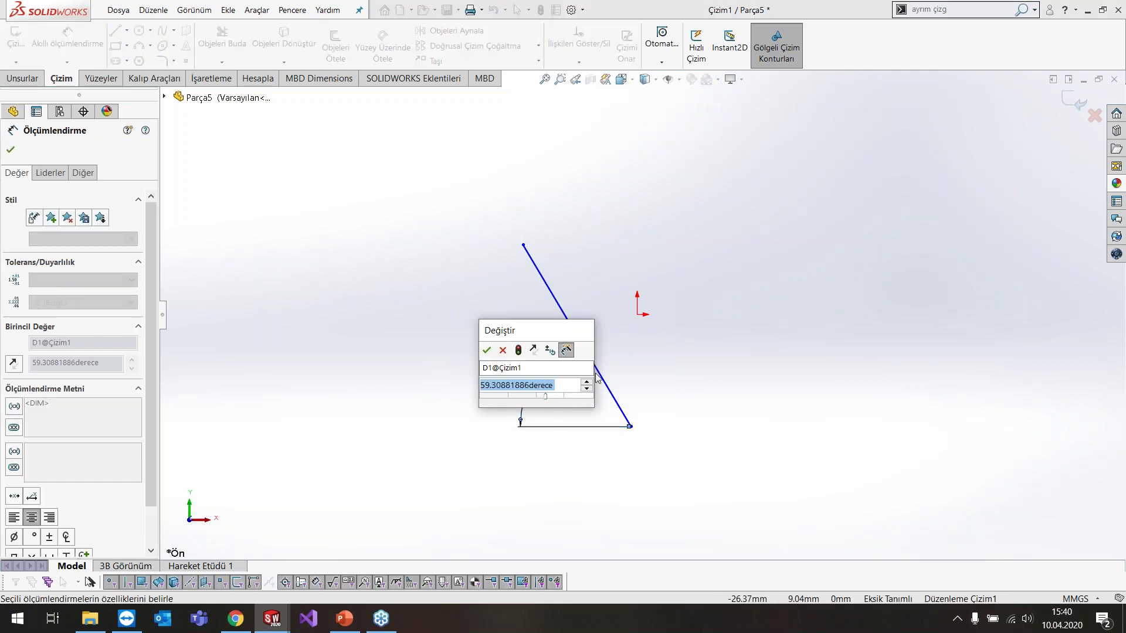
key("Return")
key("Escape")
left_click(530, 364)
key("Delete")
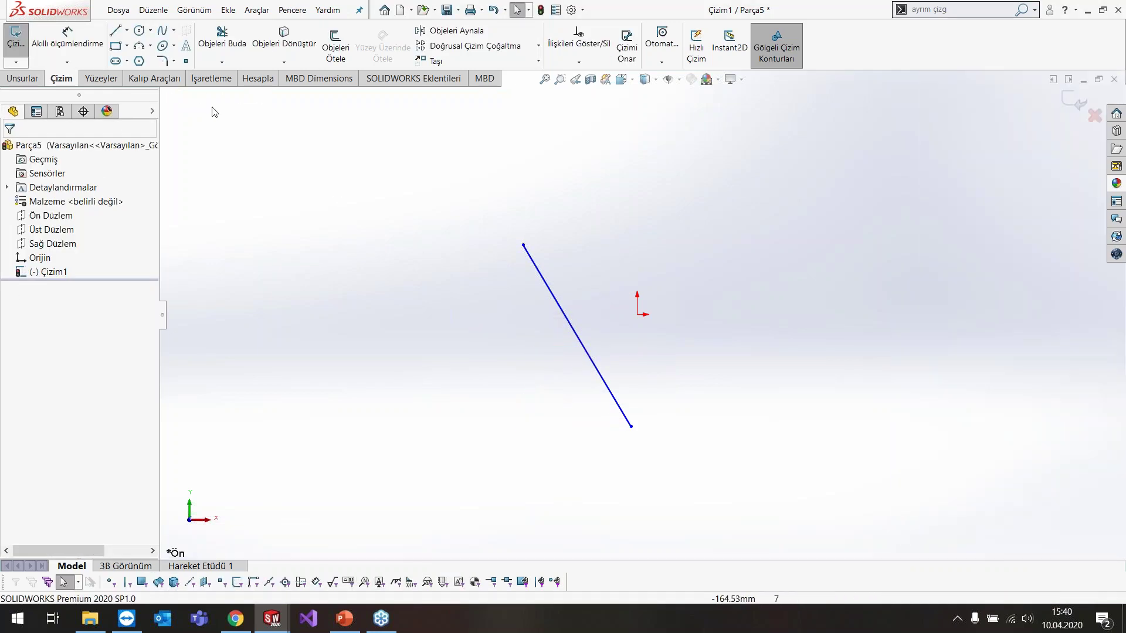
- Draw a horizontal line through the slanted line's bottom and make it construction geometry
left_click(116, 30)
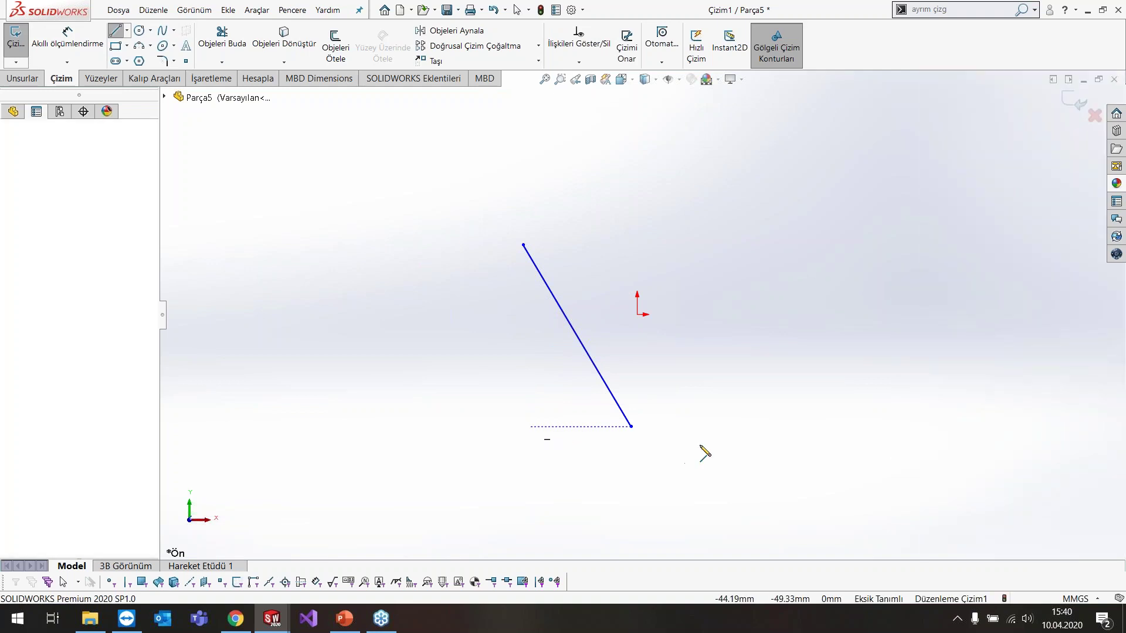
left_click_drag(531, 427, 709, 426)
key("Escape")
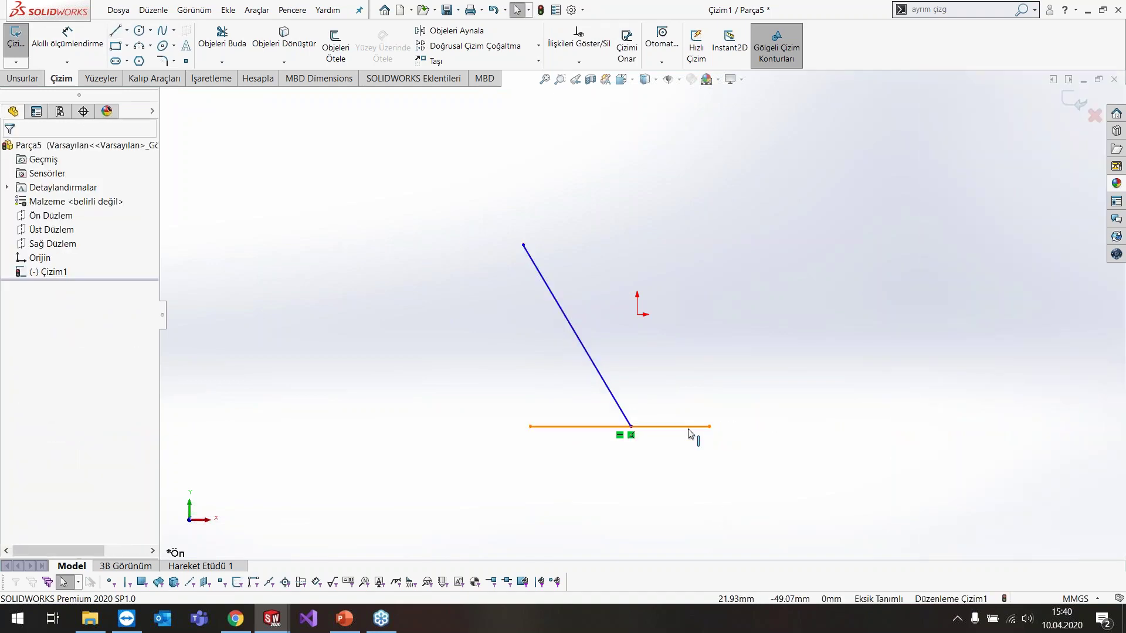
left_click(698, 427)
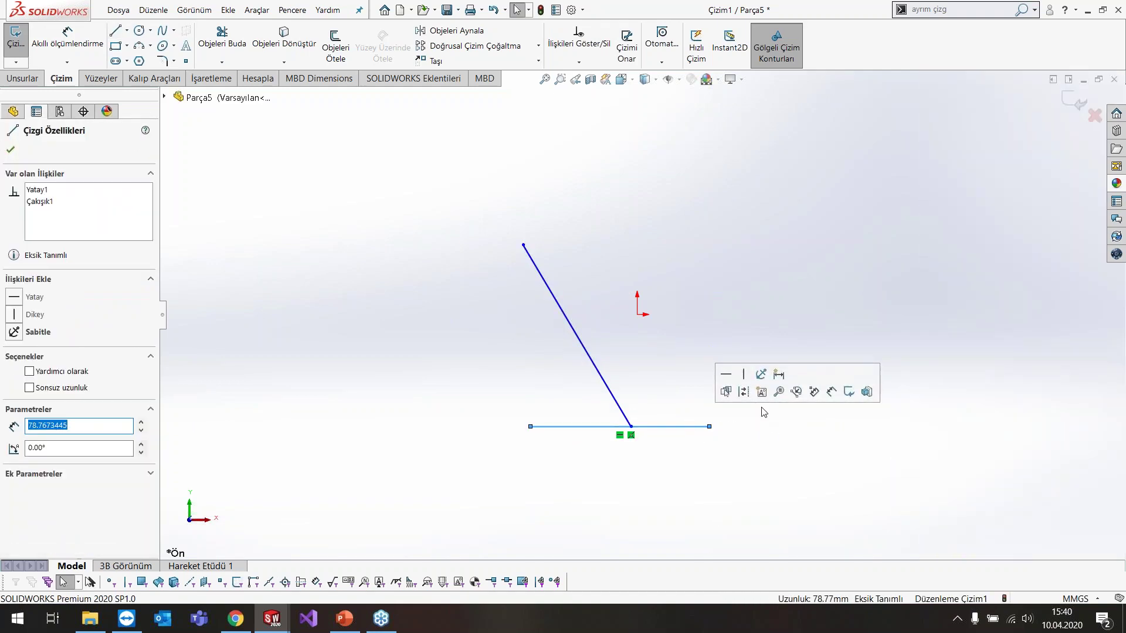
left_click(761, 392)
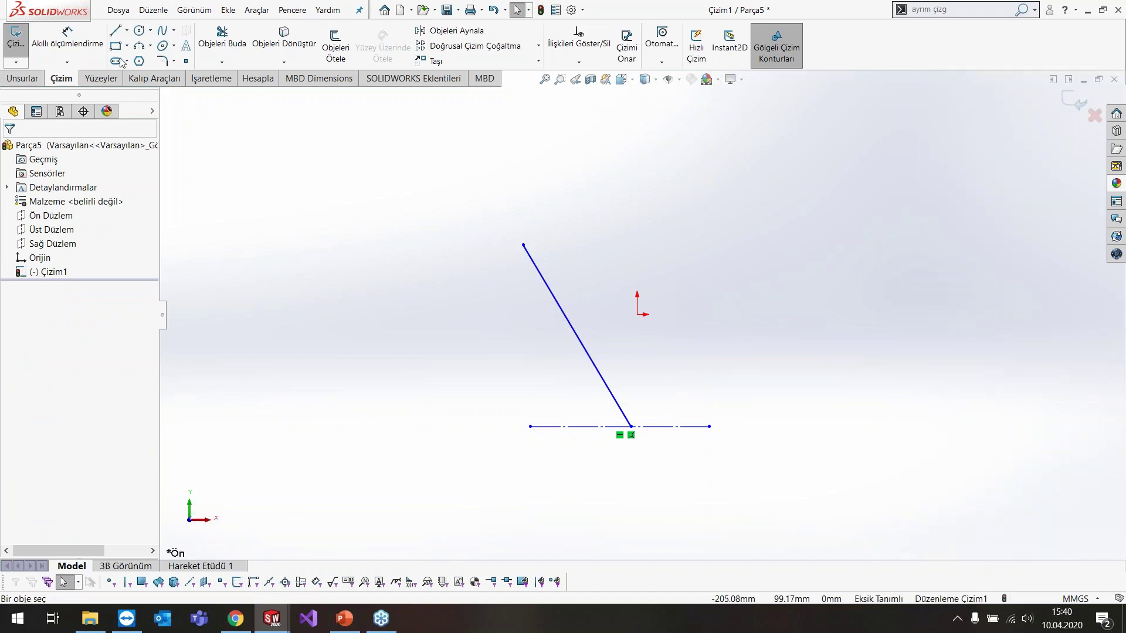
- Dimension the 120.69° angle between the centerline and slanted line, placed inside the angle
left_click(94, 42)
left_click(670, 427)
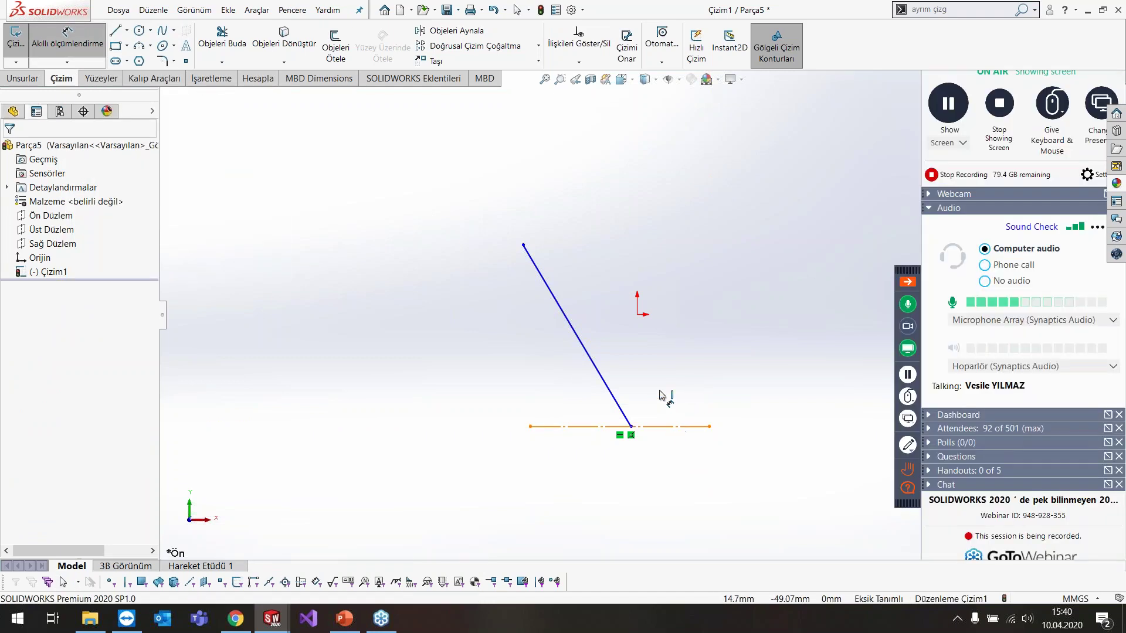
left_click(606, 382)
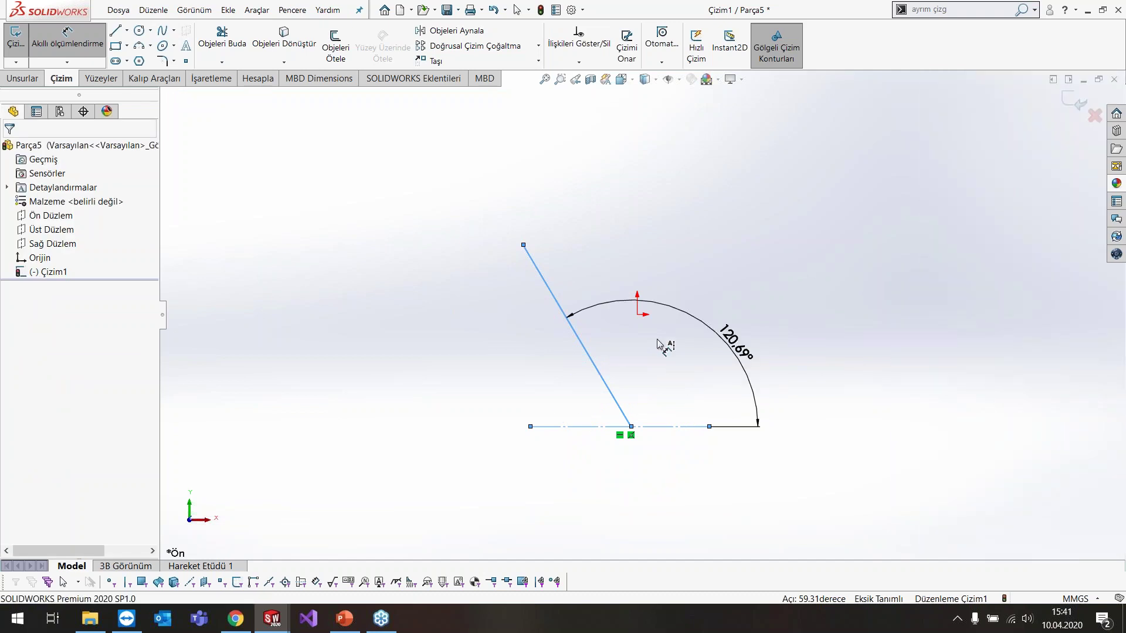
left_click(727, 346)
left_click(679, 330)
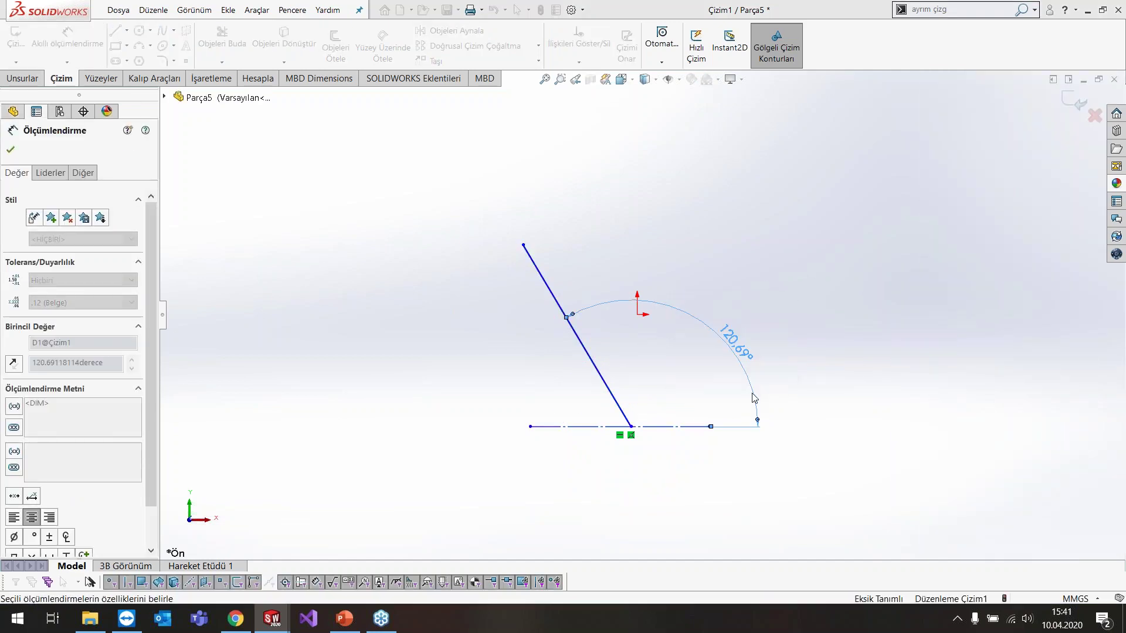
key("Escape")
mouse_move(733, 352)
left_mouse_down()
mouse_move(579, 398)
mouse_move(596, 406)
left_mouse_up()
left_click(658, 216)
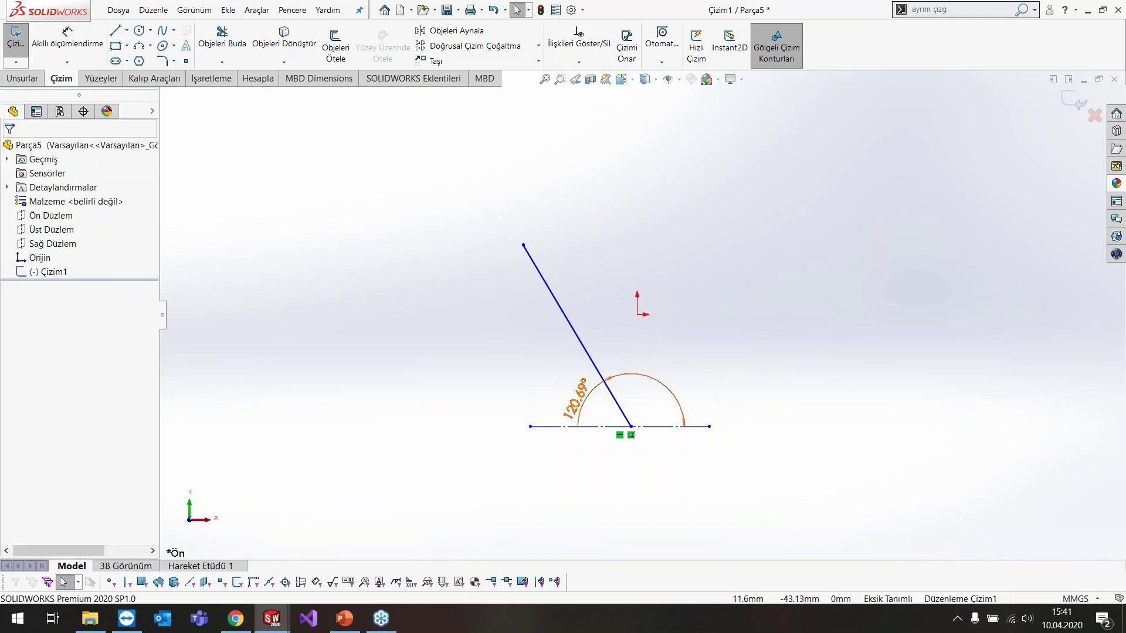
- Delete the angle dimension and both sketch lines
left_click(633, 374)
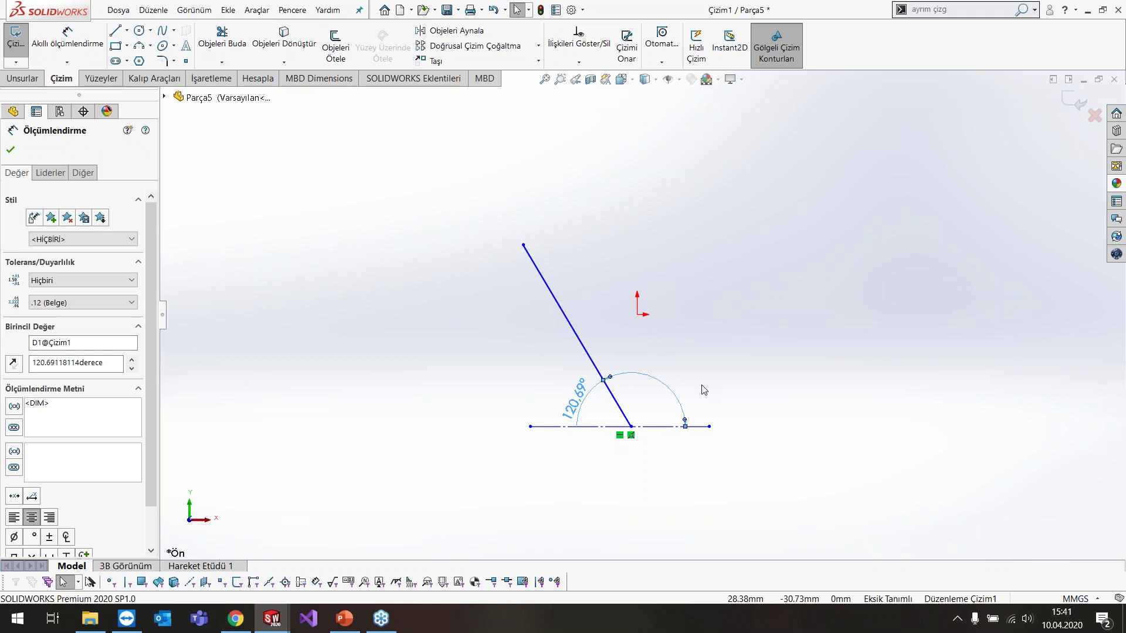
key("Delete")
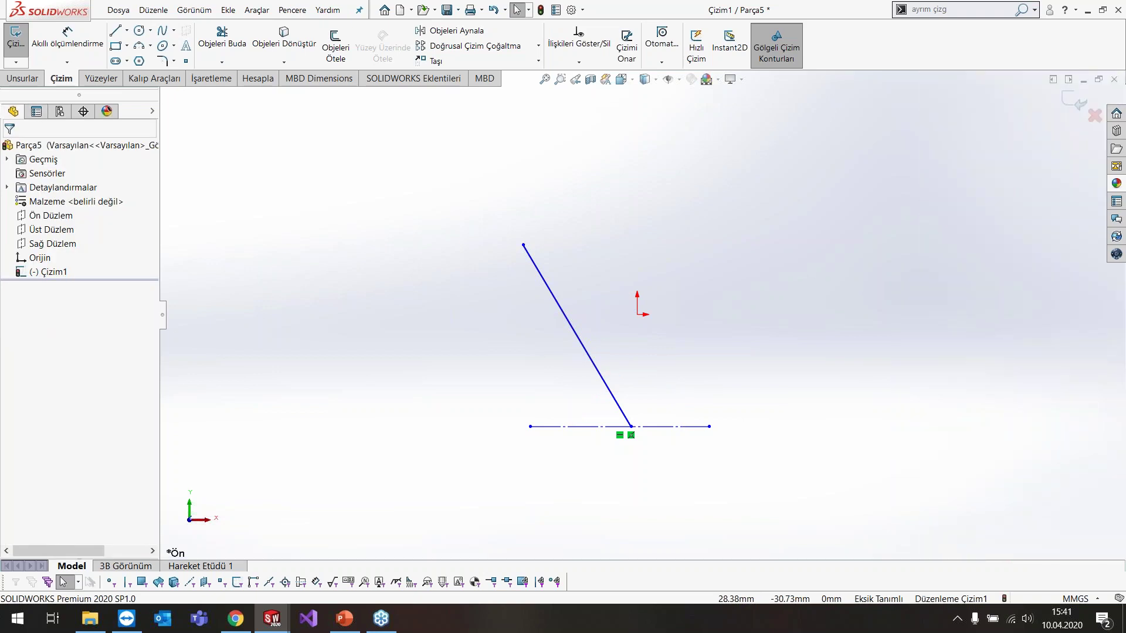
left_click_drag(771, 166, 502, 528)
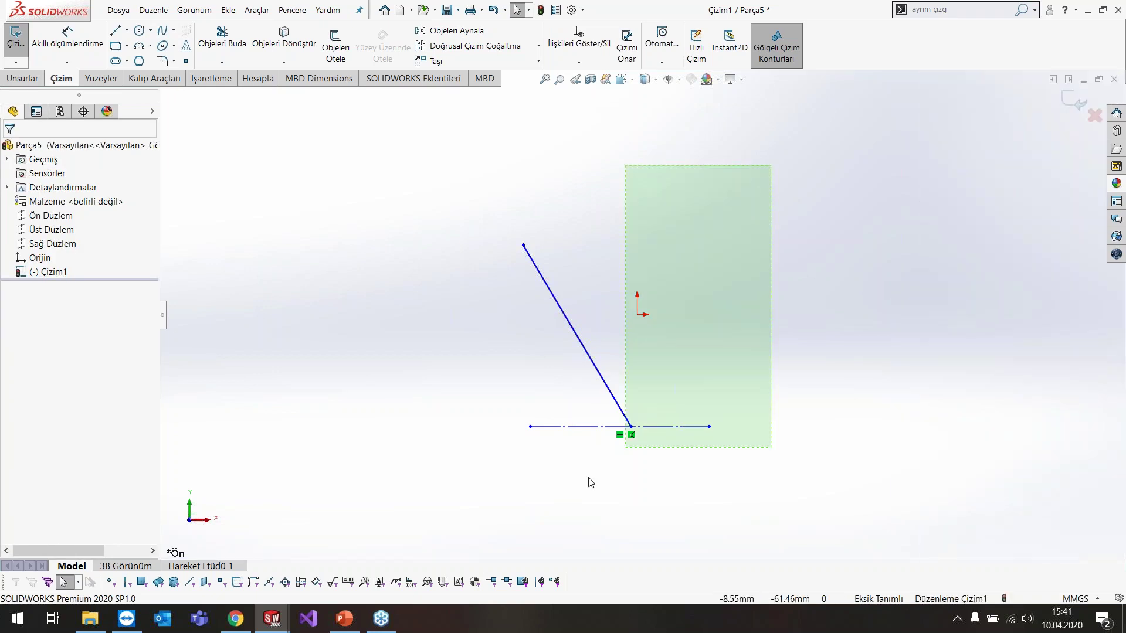
key("Delete")
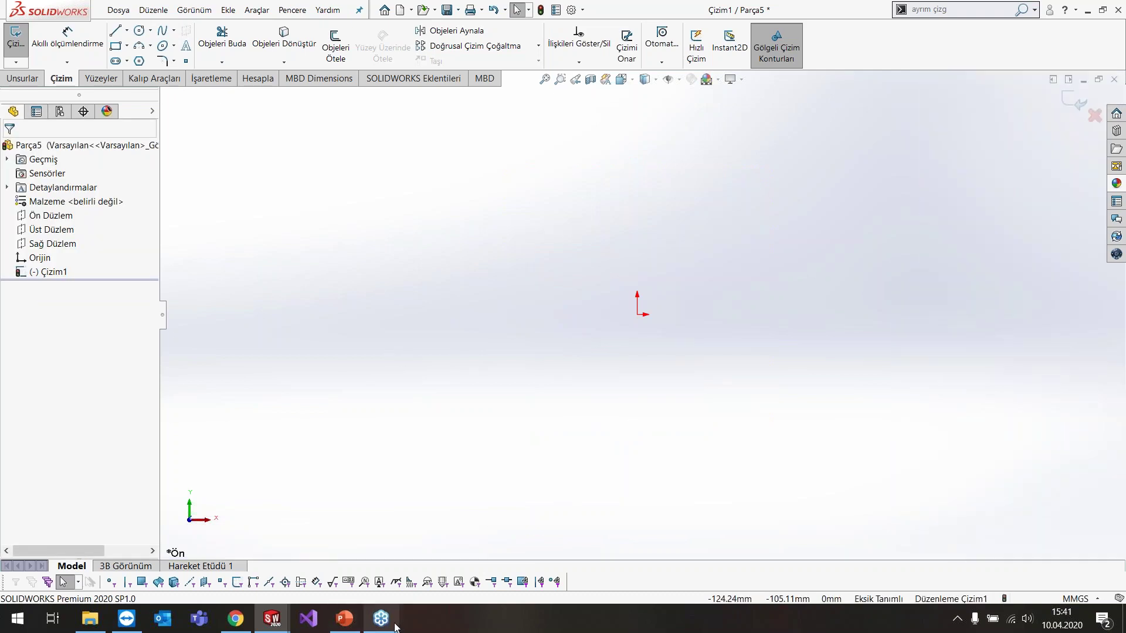
- Show PowerPoint slide 13 '11 – Otomatik Çizim İlişkileri', then head back to SOLIDWORKS
left_click(353, 619)
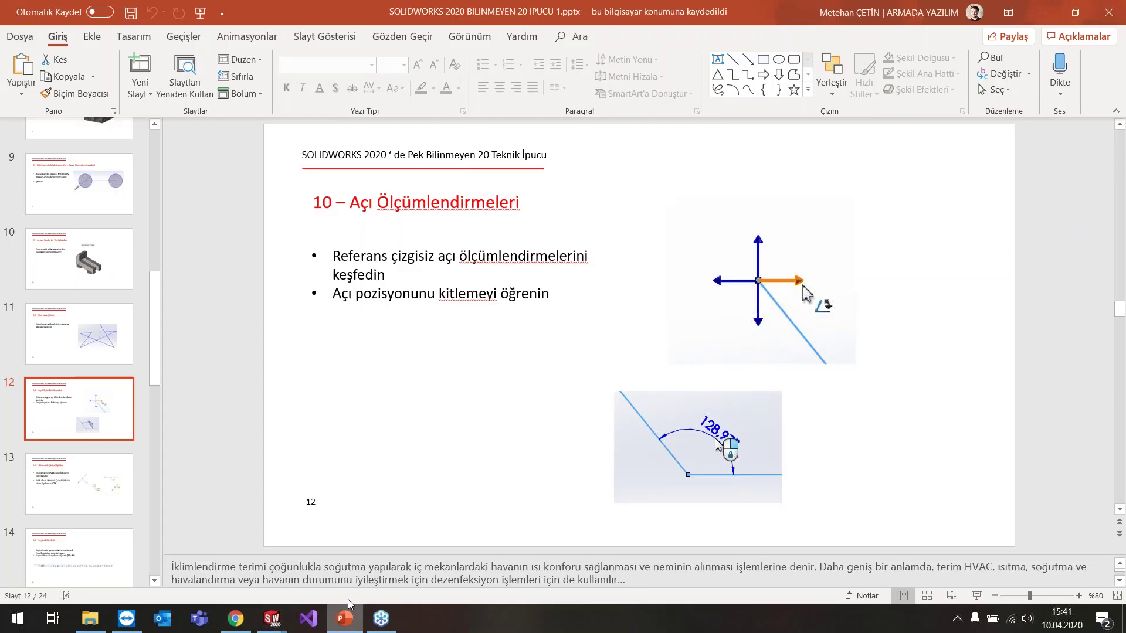
left_click(109, 482)
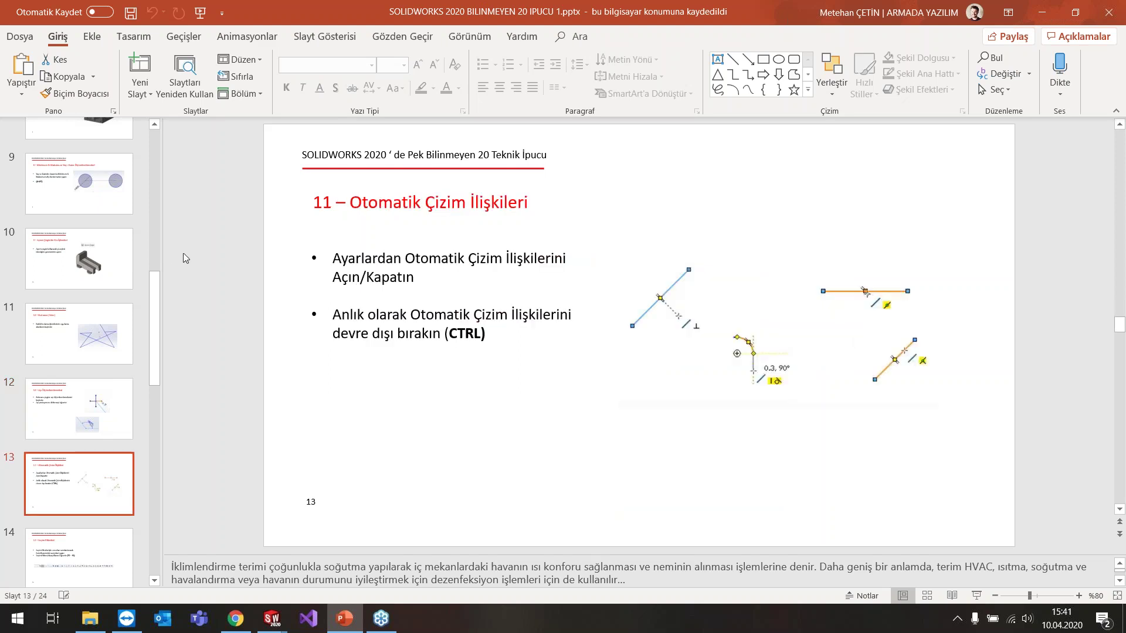
left_click_drag(152, 312, 157, 322)
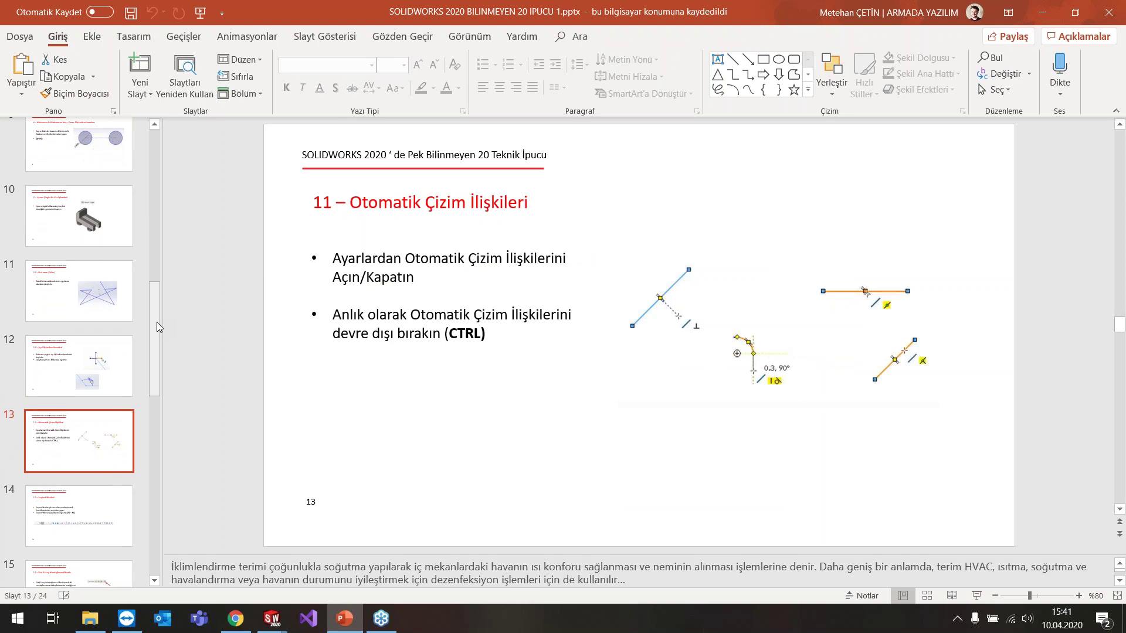
left_click(271, 623)
- Draw a horizontal line left of the origin and a vertical line rising from its right end
left_click(366, 568)
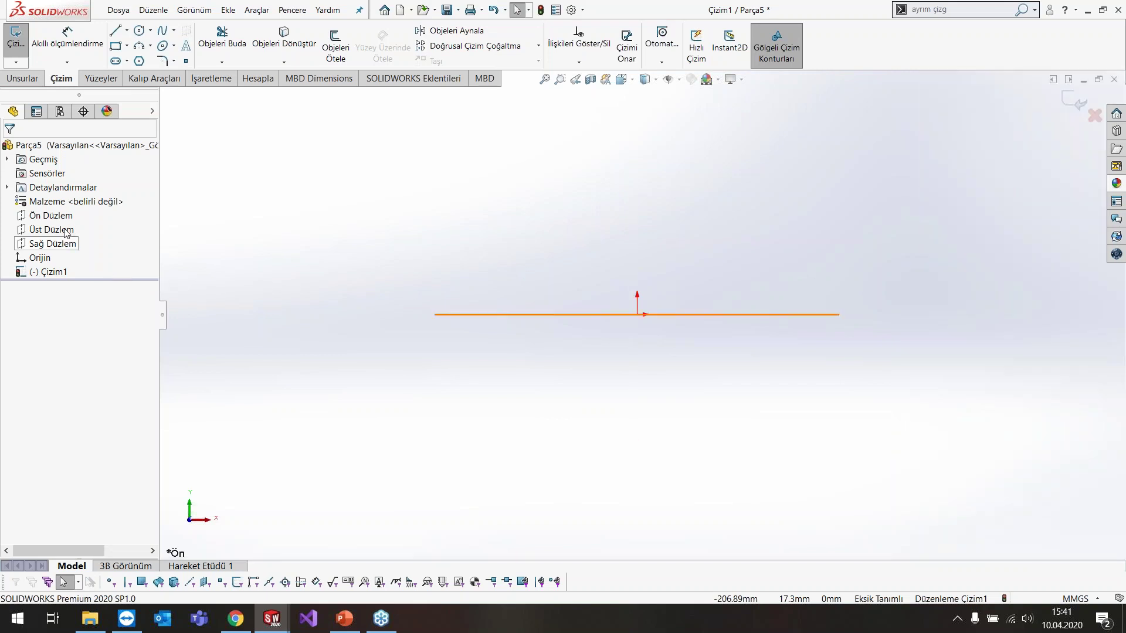
left_click(116, 31)
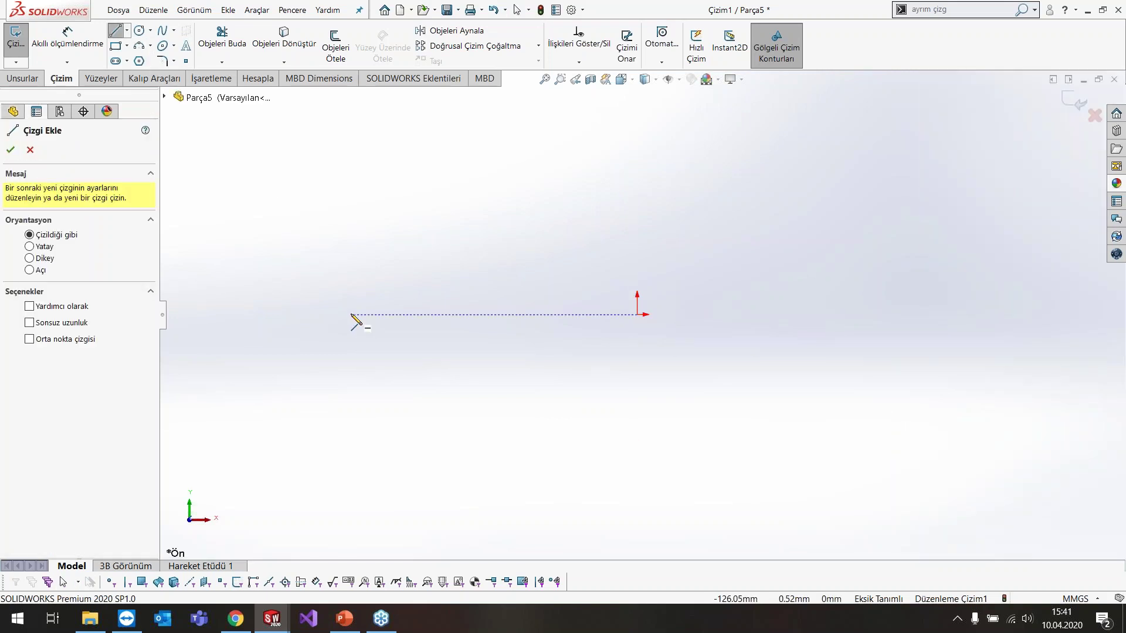
left_click(351, 315)
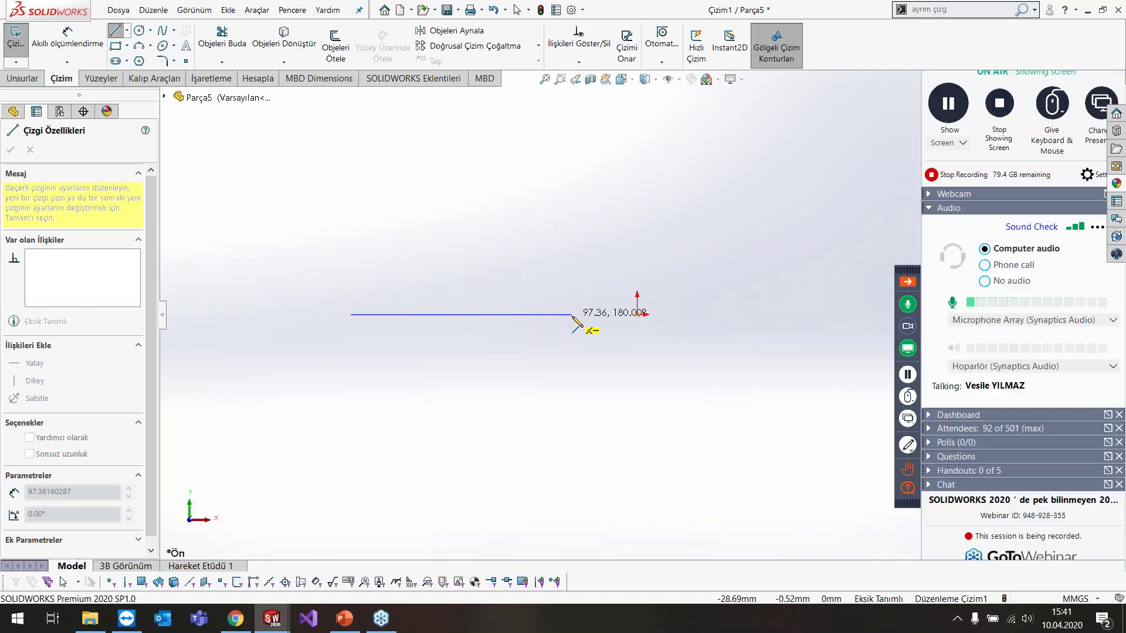
left_click(572, 315)
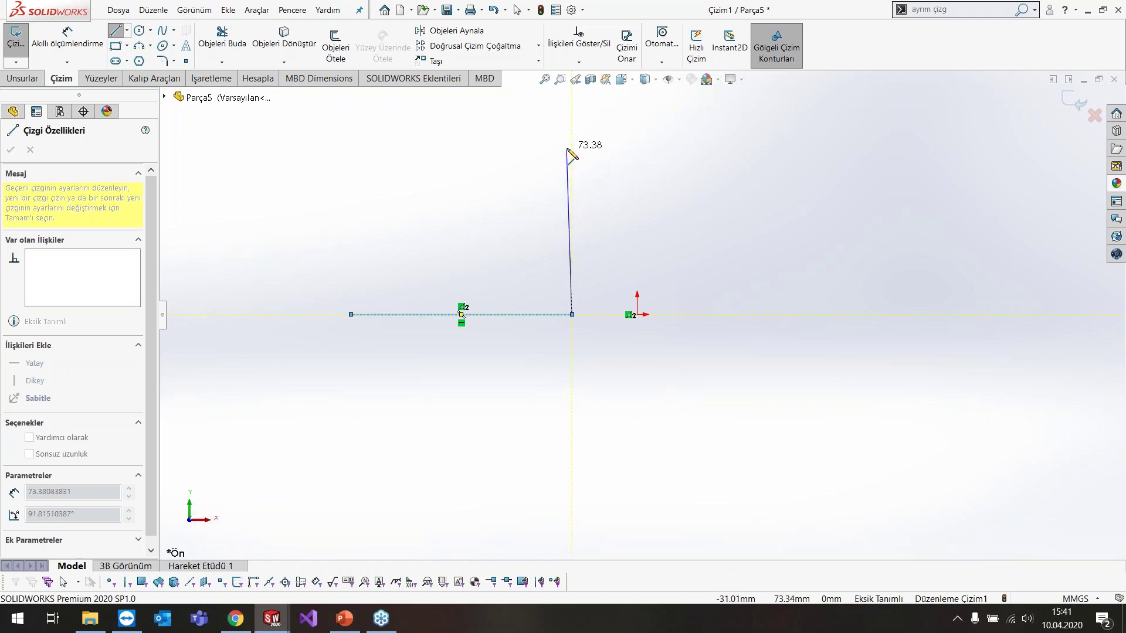
left_click(572, 151)
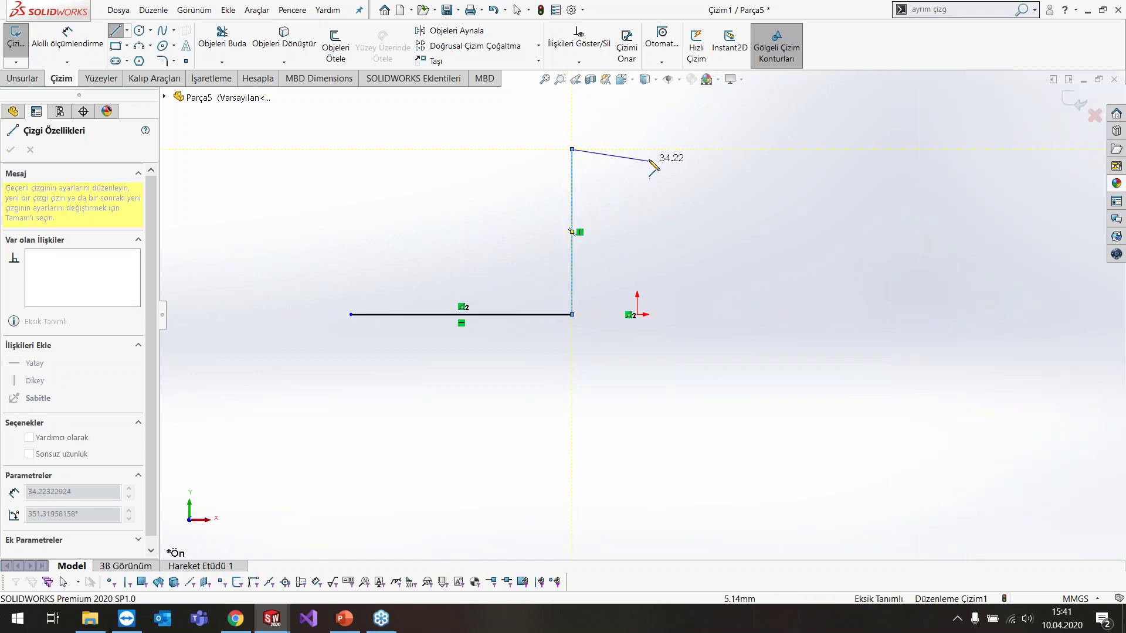
key("Escape")
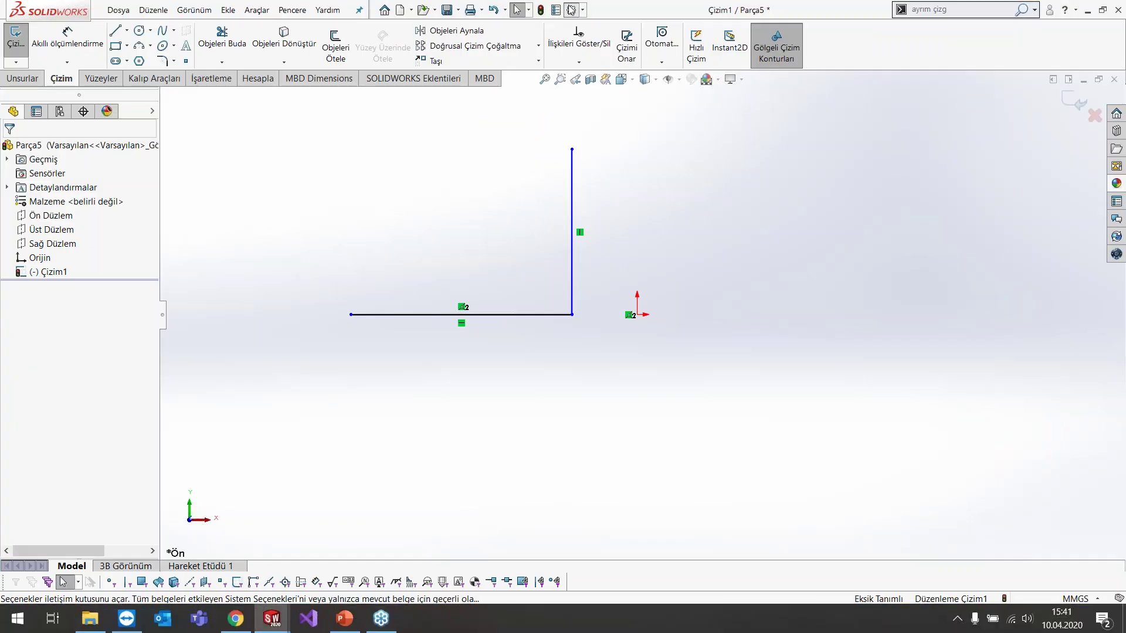
left_click(571, 9)
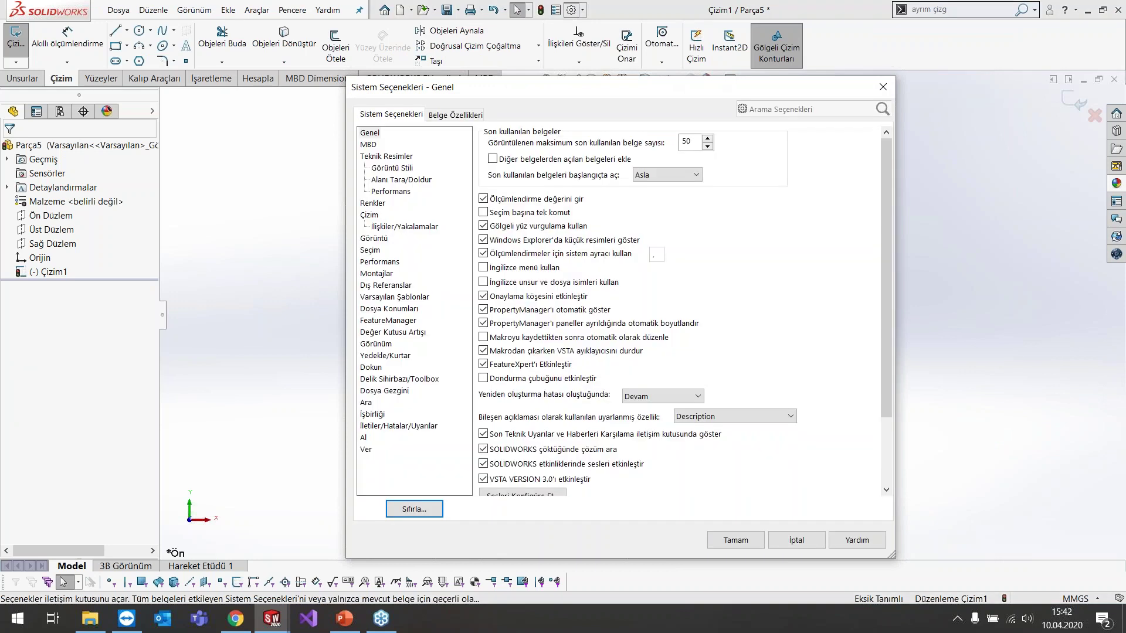
- Confirm Automatic relations is on under Relations/Snaps, then select the plain Line tool
left_click(389, 227)
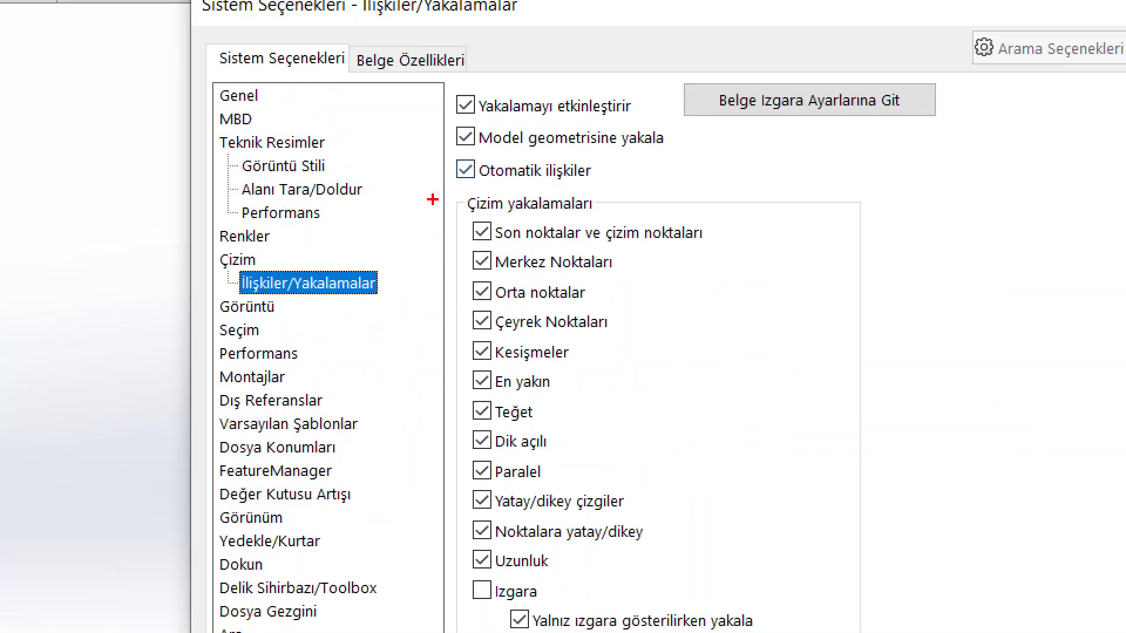
left_click_drag(444, 197, 632, 178)
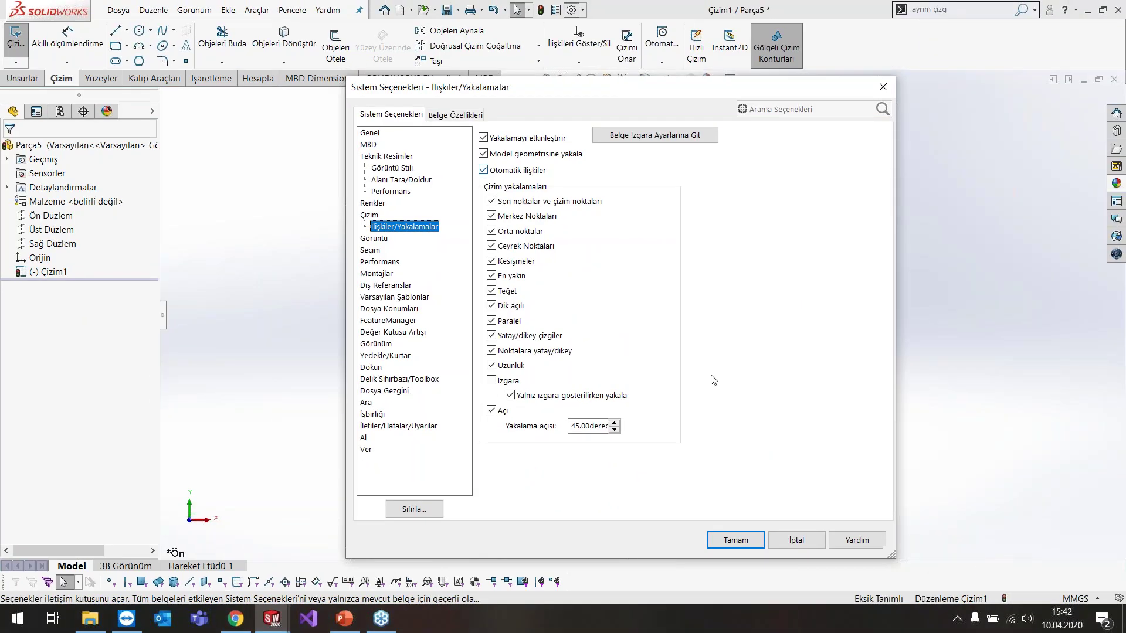
left_click(794, 537)
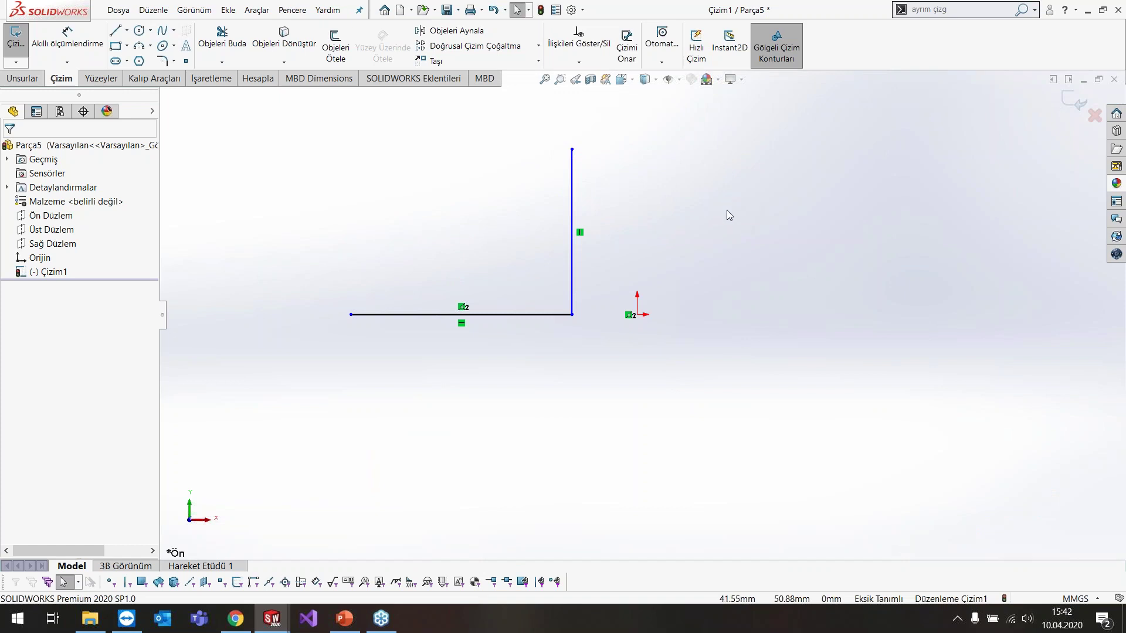
left_click(127, 30)
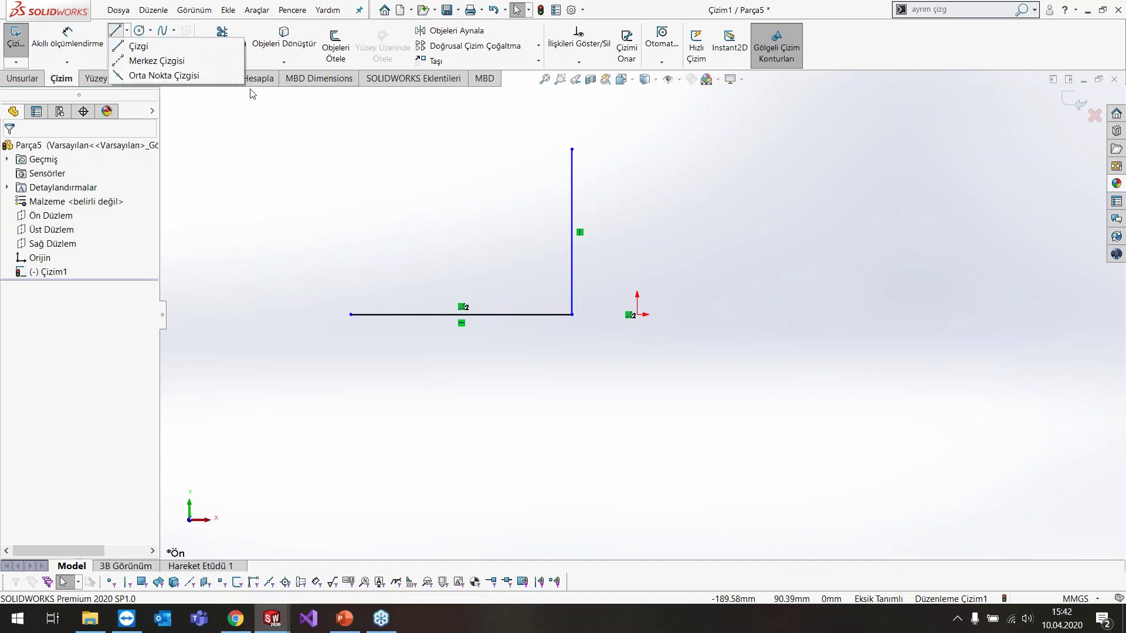
left_click(200, 47)
- Sketch a connected chain of line segments beside the vertical line
left_click(571, 149)
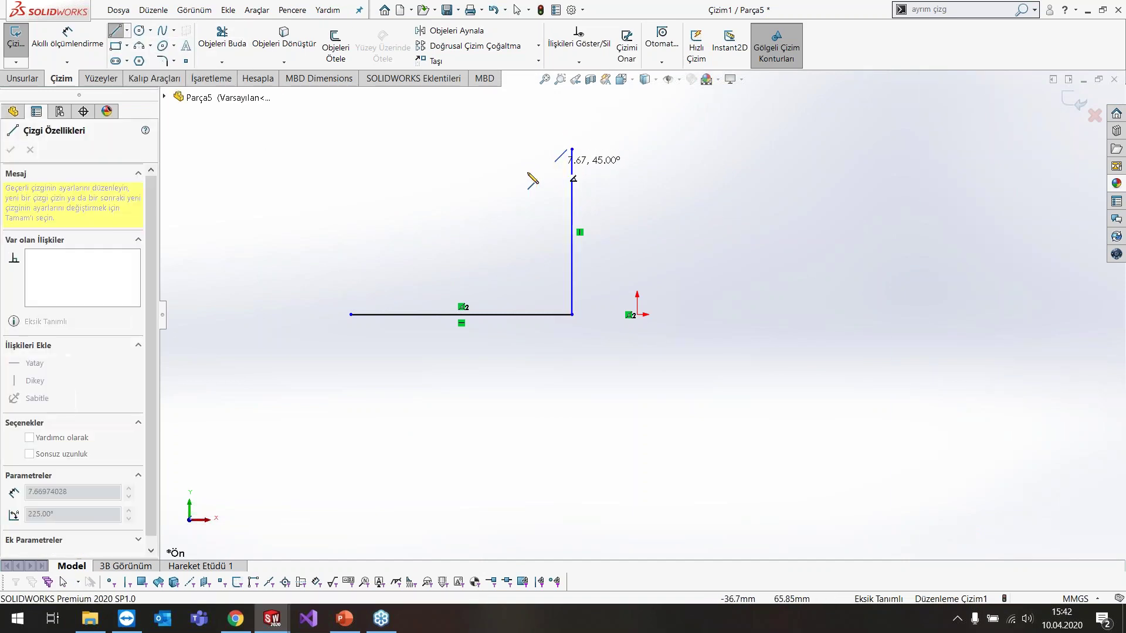
key("Escape")
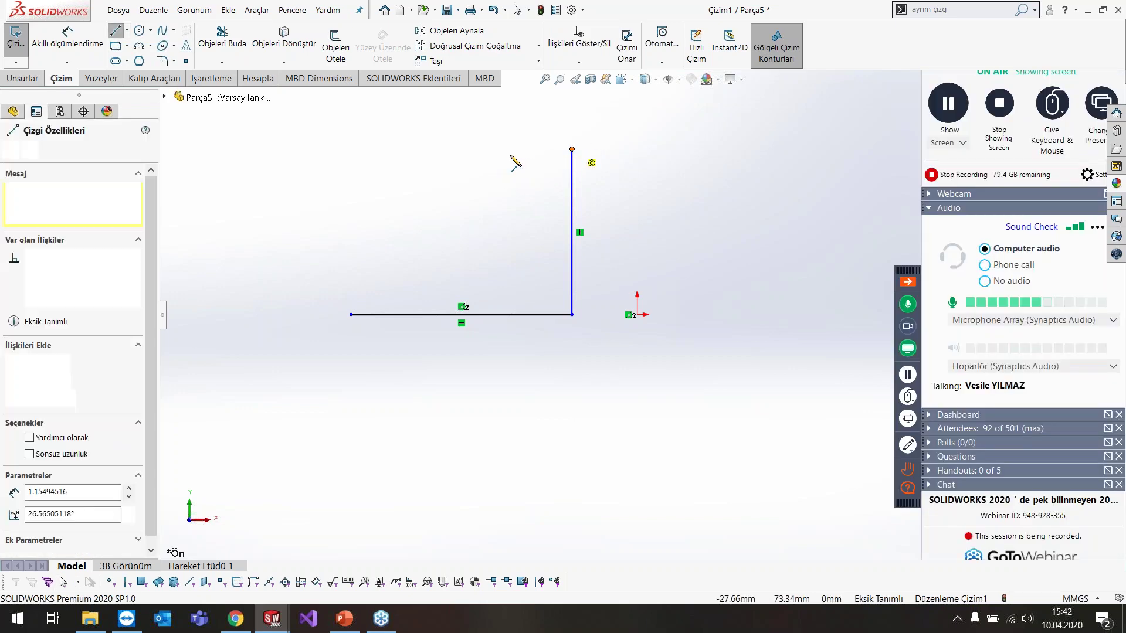
left_click(461, 149)
left_click(462, 223)
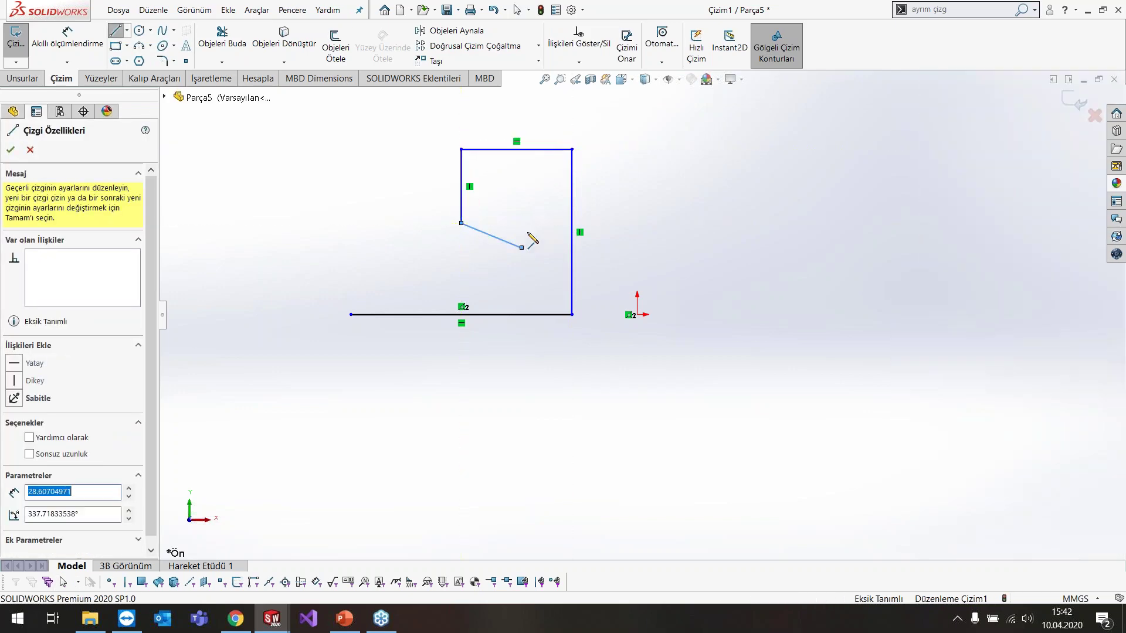
left_click(522, 247)
left_click(528, 193)
left_click(499, 170)
left_click(486, 204)
double_click(422, 186)
key("Escape")
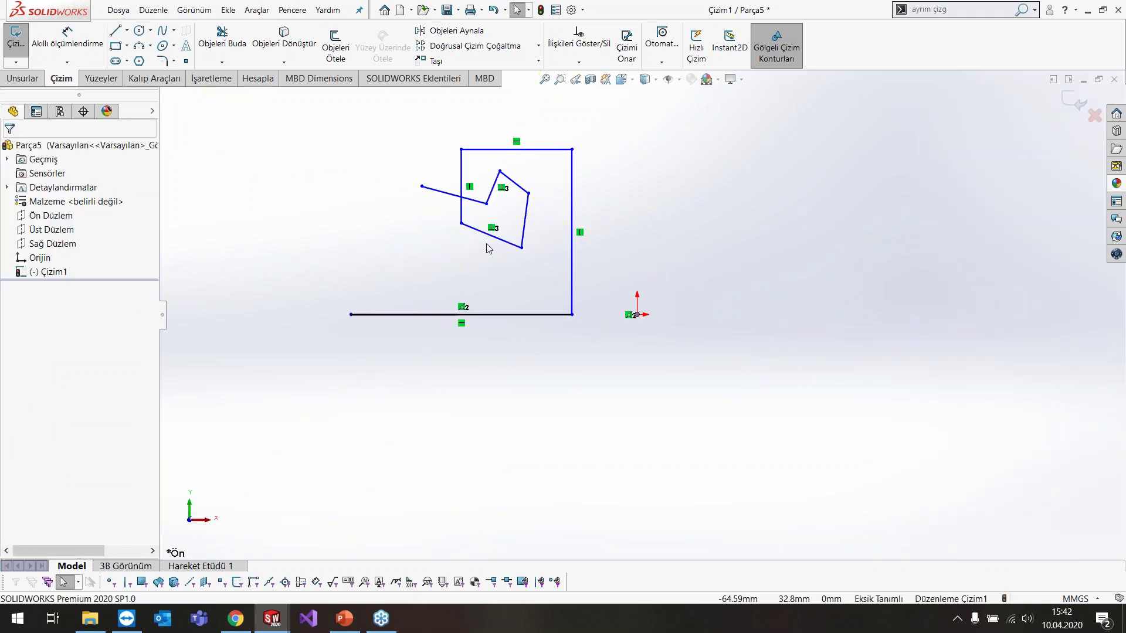
- Extend the chain with two more segments from its loose left endpoint
left_click(115, 30)
left_click(423, 187)
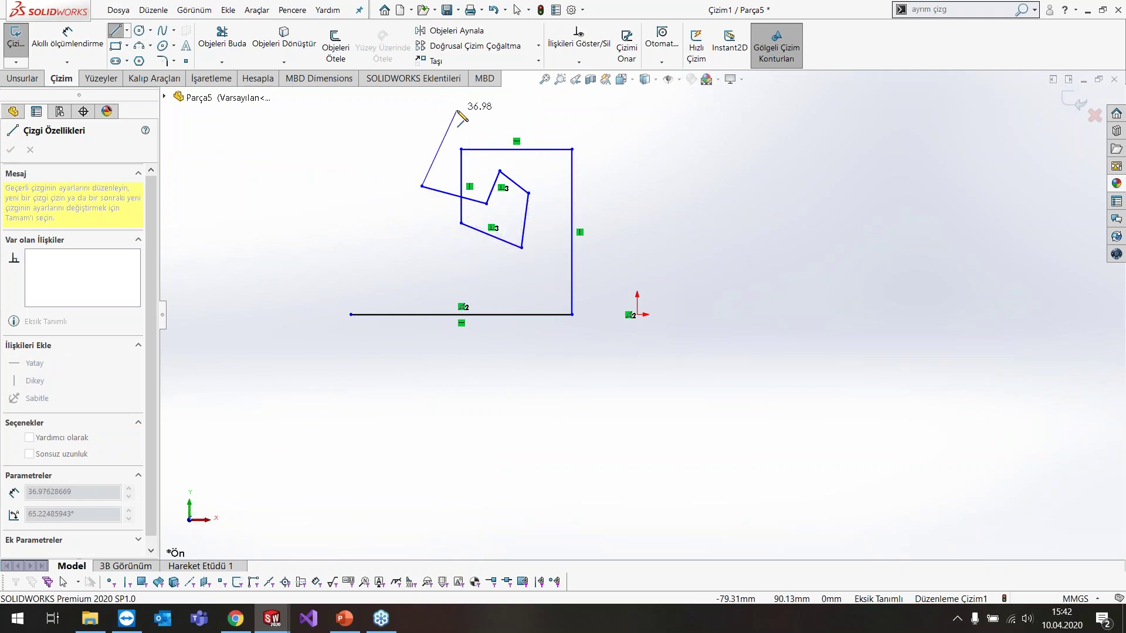
left_click(382, 262)
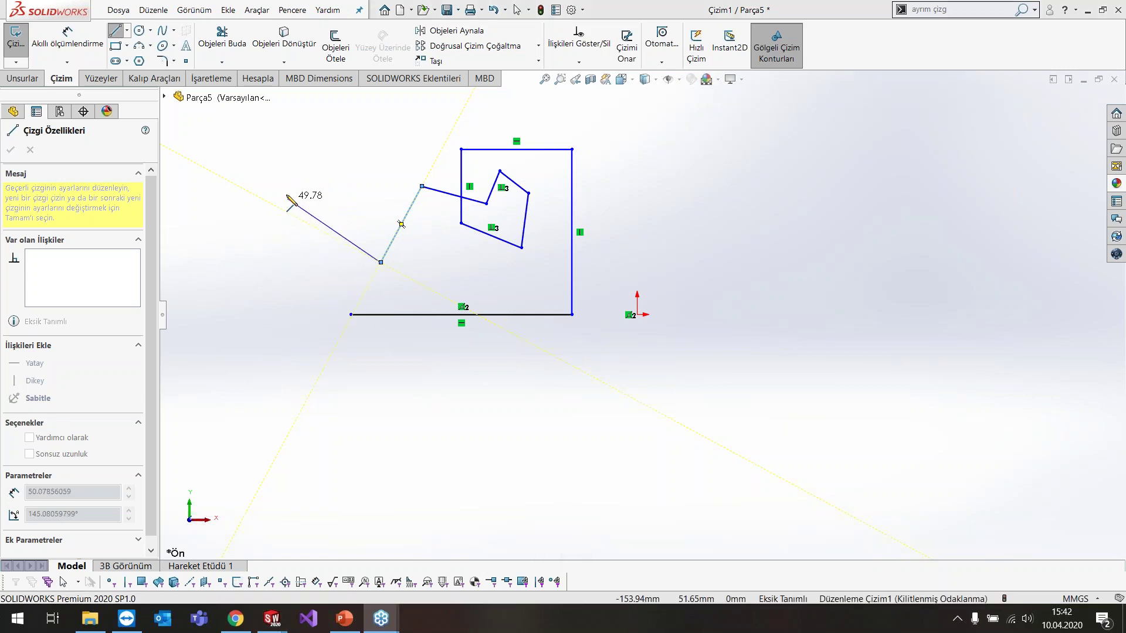
left_click(289, 169)
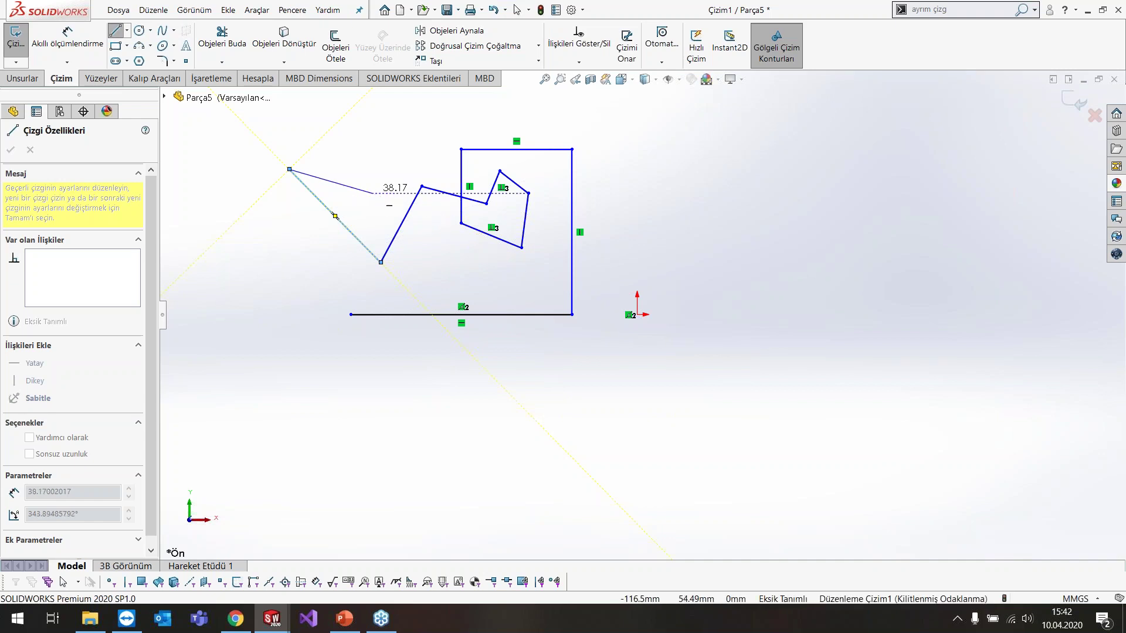
key("Escape")
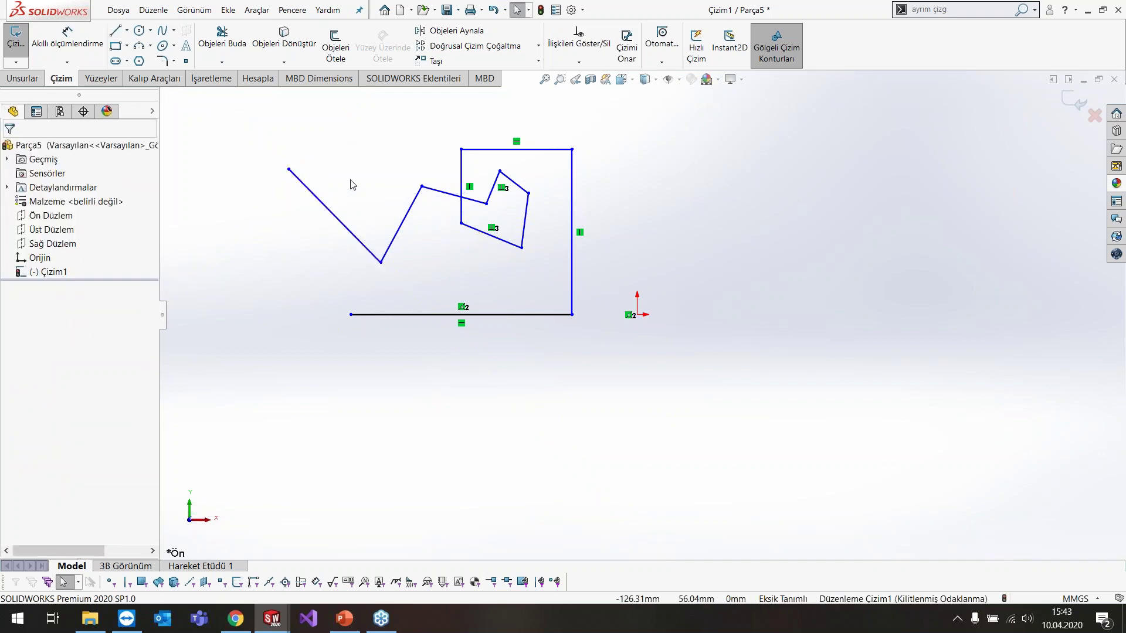
- Add a final zigzag of lines, then box-select and delete every sketch entity
key("l")
left_click(289, 170)
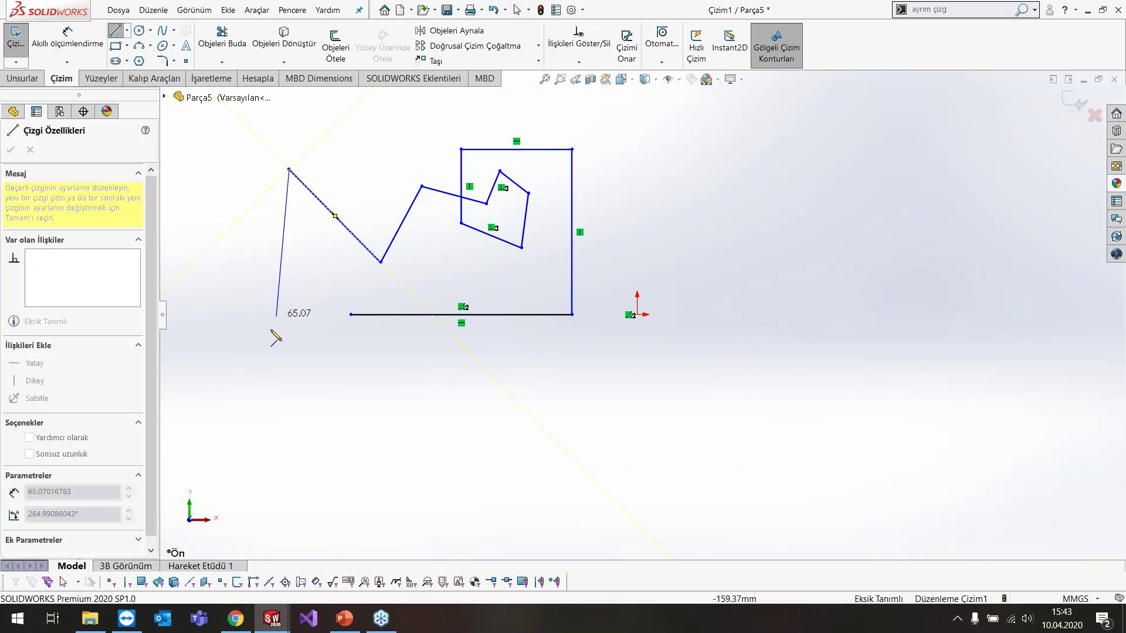
left_click(259, 358)
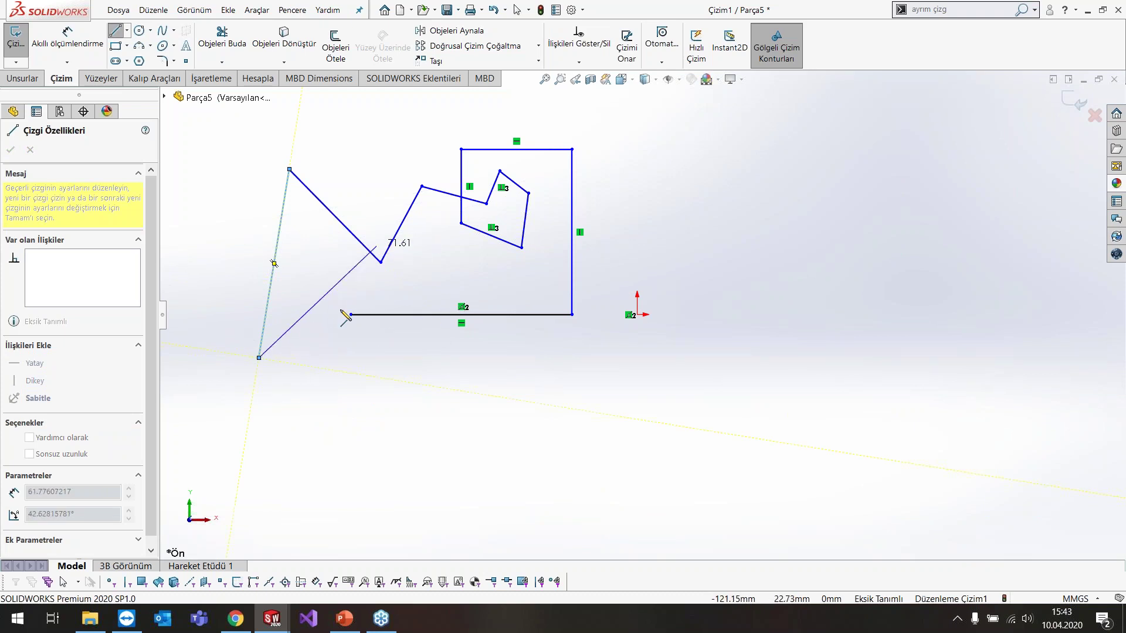
left_click(360, 285)
left_click(387, 361)
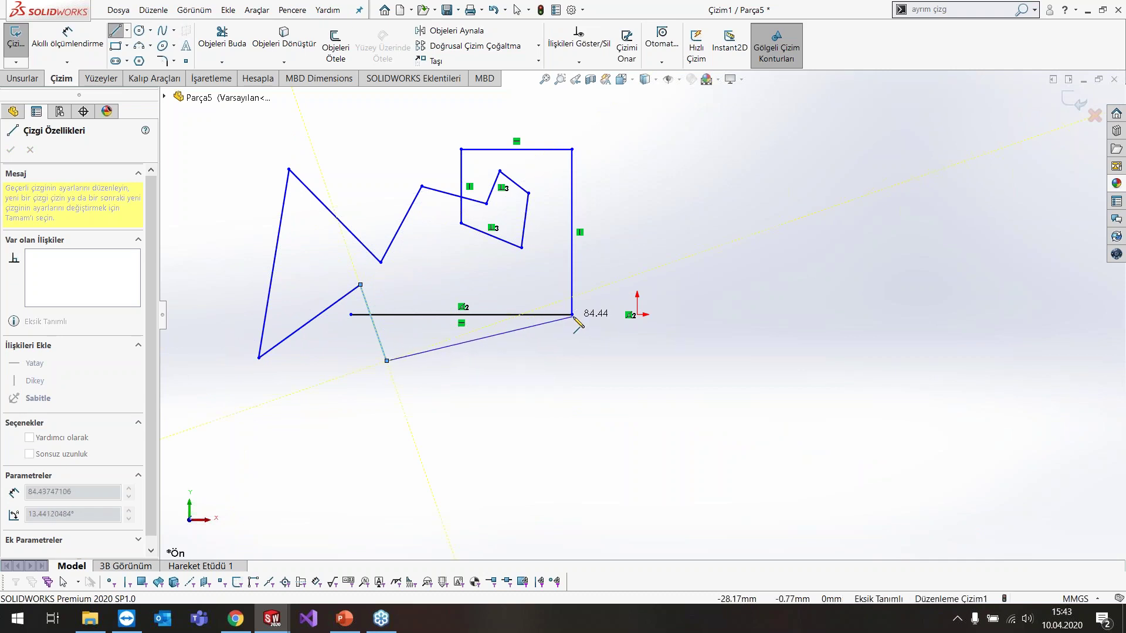
left_click(623, 268)
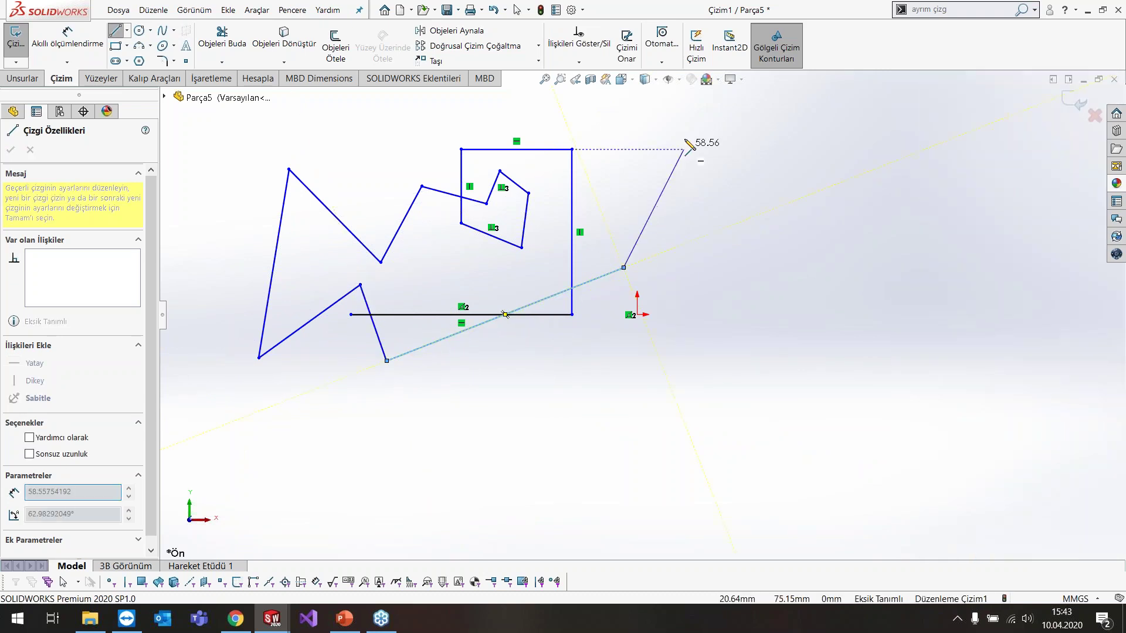
key("Escape")
key("Escape")
mouse_move(646, 114)
left_mouse_down()
mouse_move(359, 388)
mouse_move(196, 431)
left_mouse_up()
key("Delete")
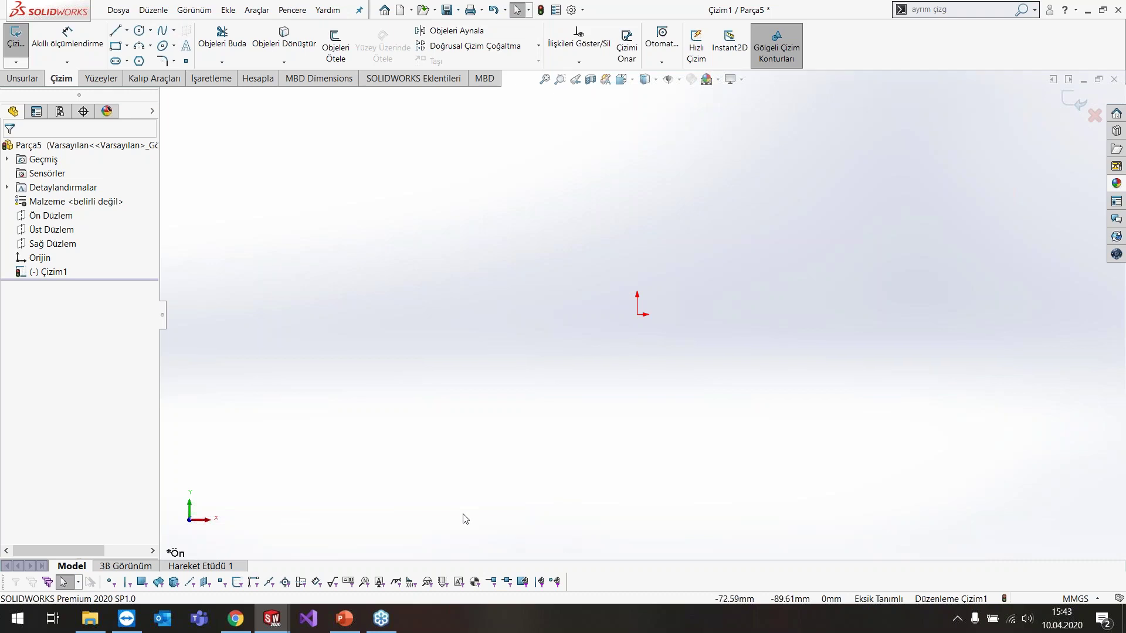
mouse_move(382, 618)
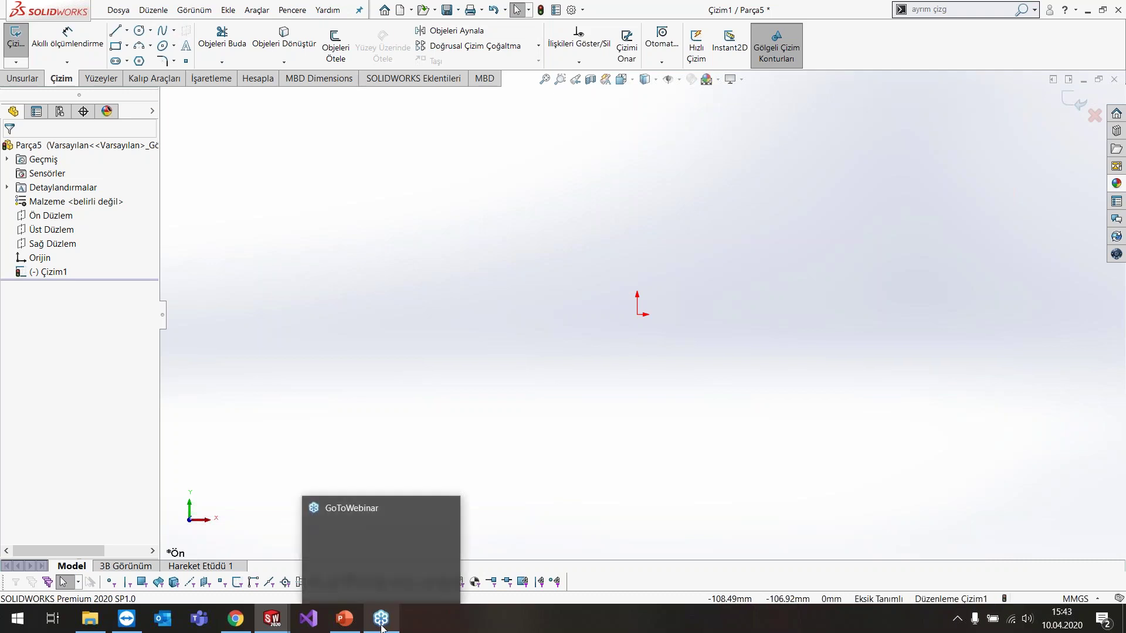
- Show slide 14, tip '12 – Seçim Filtreleri' on F5–F6 shortcuts, then return to SOLIDWORKS
left_click(344, 619)
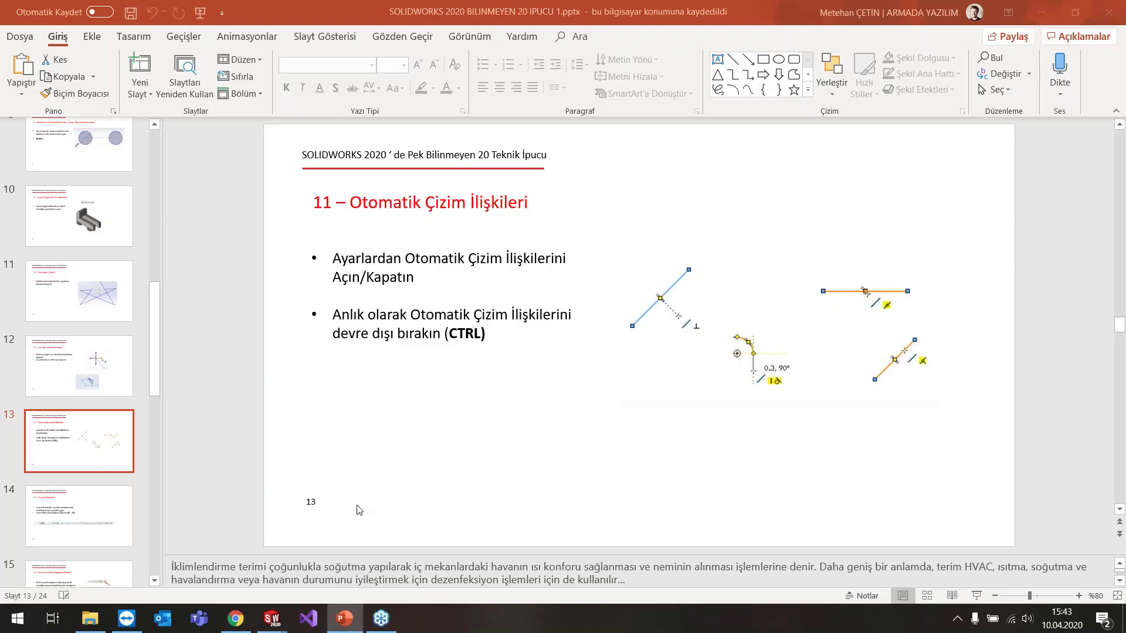
left_click(93, 505)
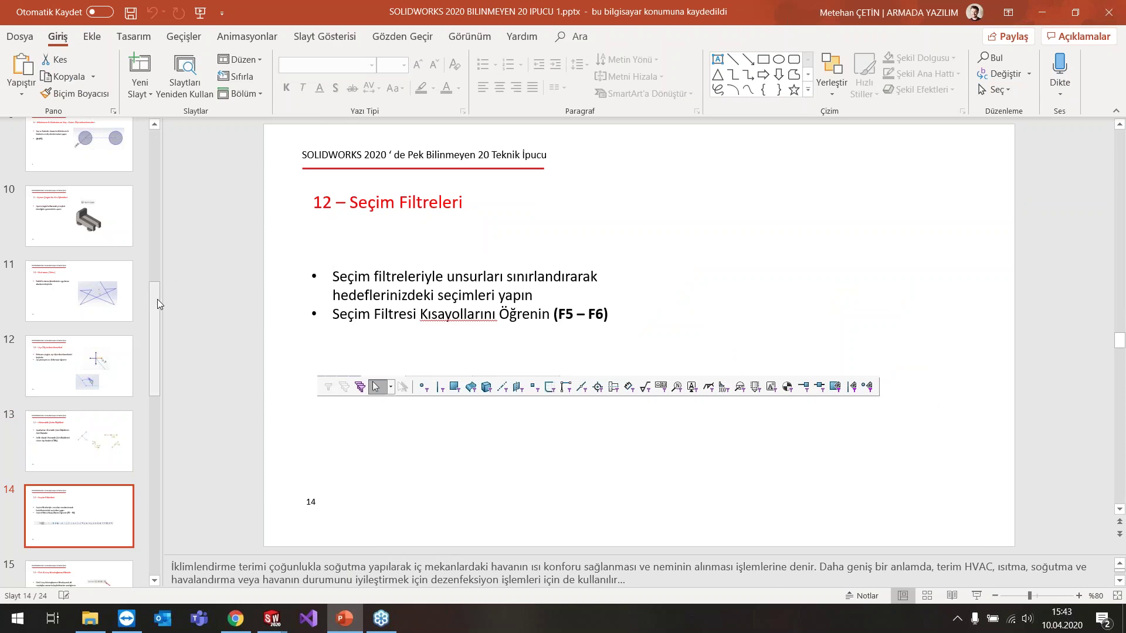
scroll(157, 299, "down", 1)
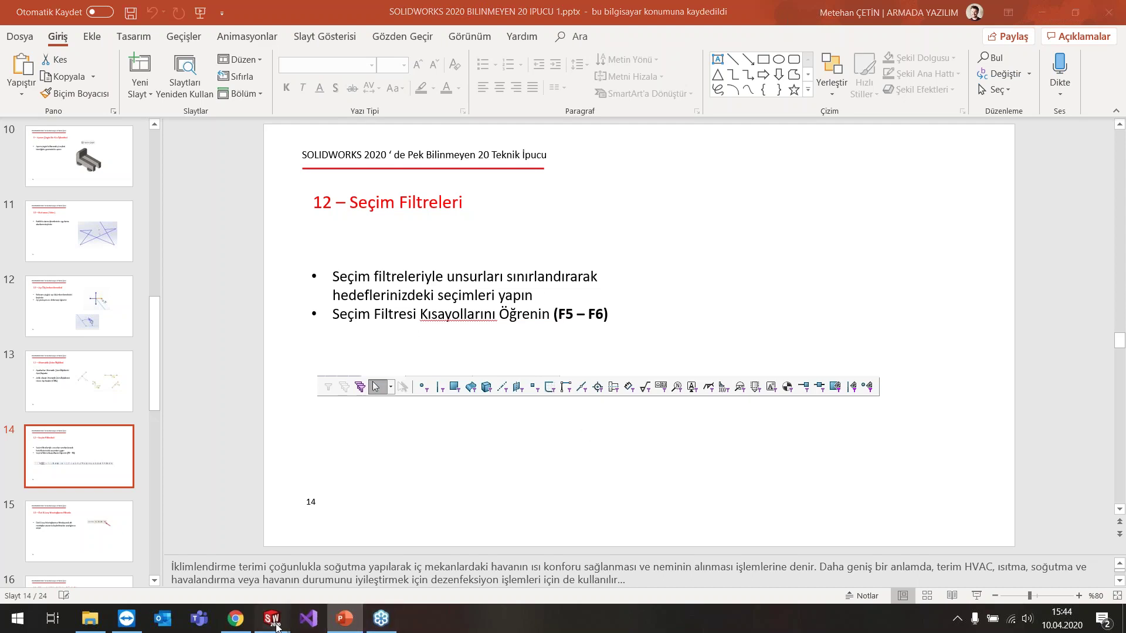
mouse_move(272, 618)
left_click(350, 548)
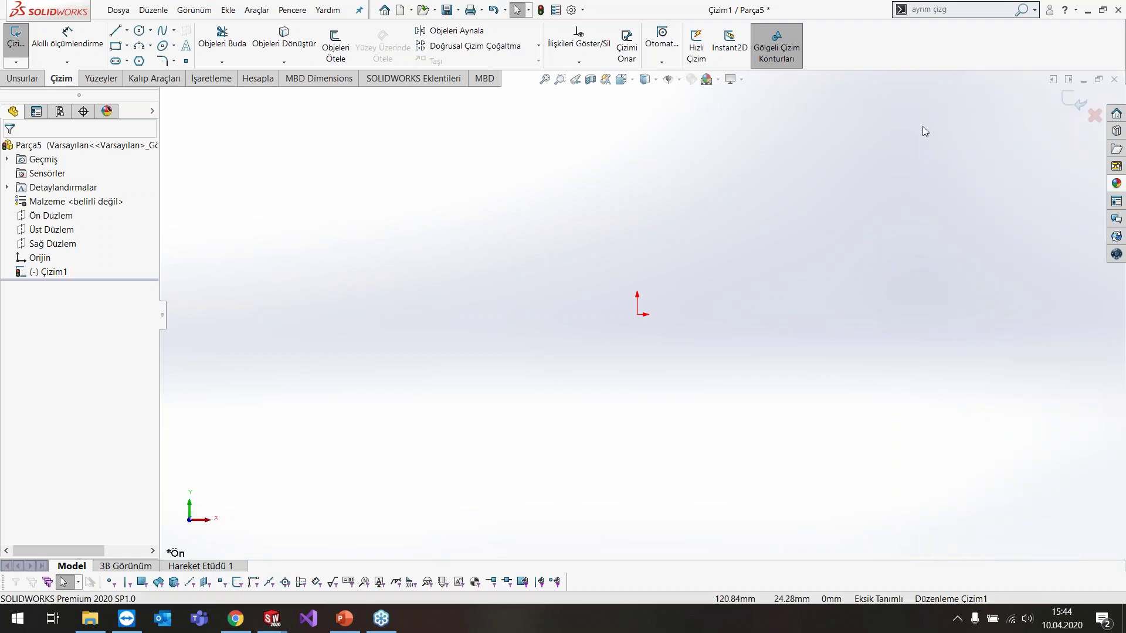
- Search for 'seçim' and toggle the selection filter toolbar with F5
left_click(966, 11)
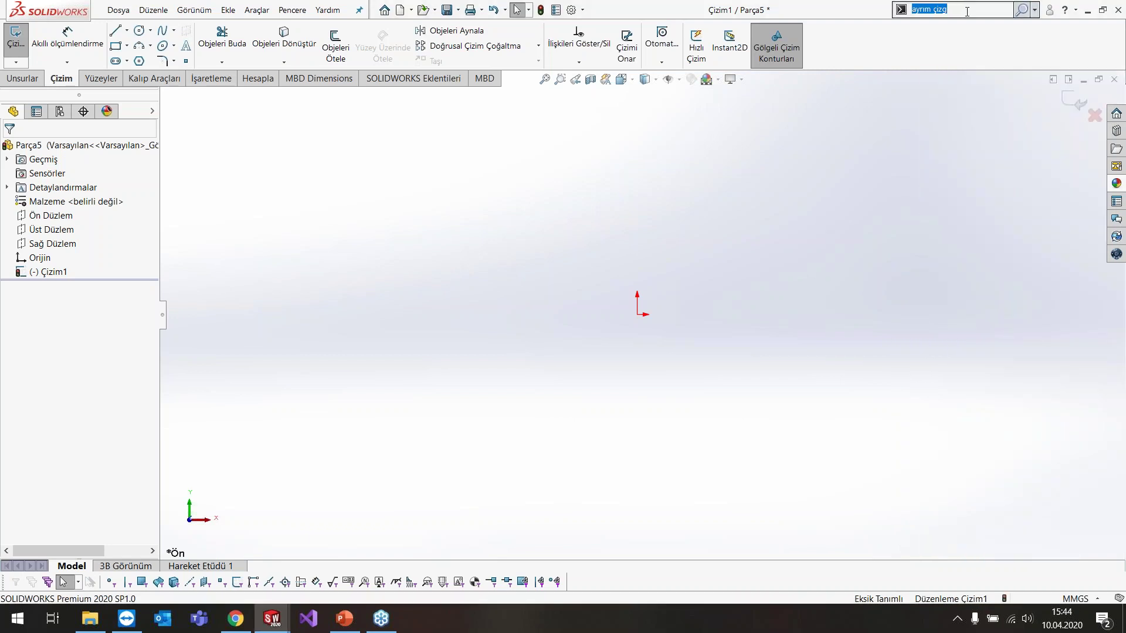
type("seçim")
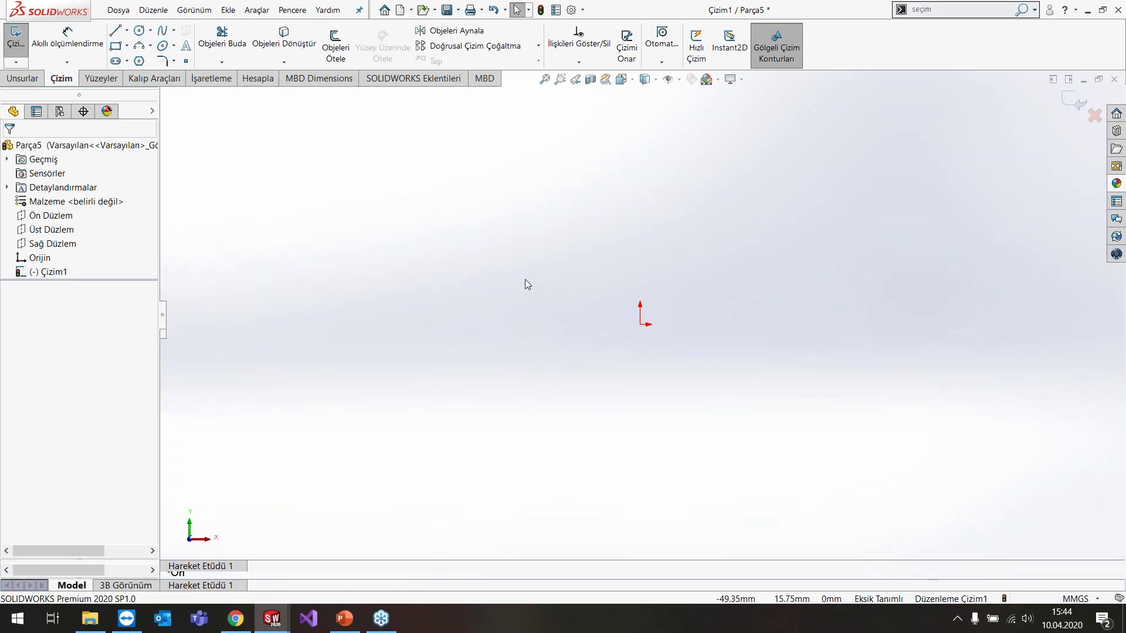
key("F5")
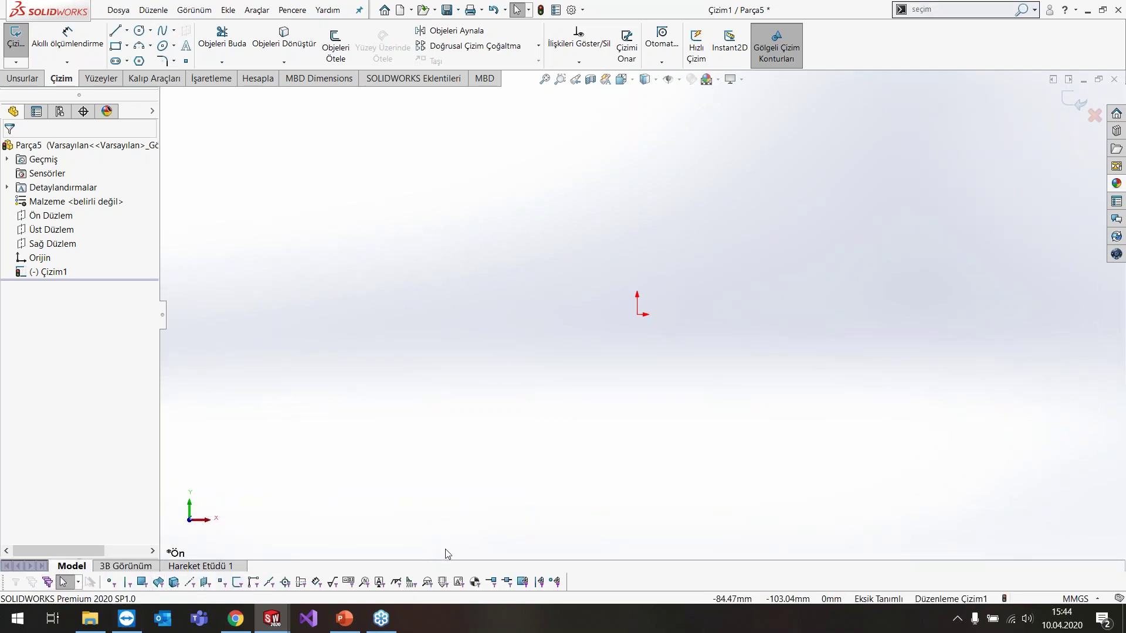
key("F5")
key("F5")
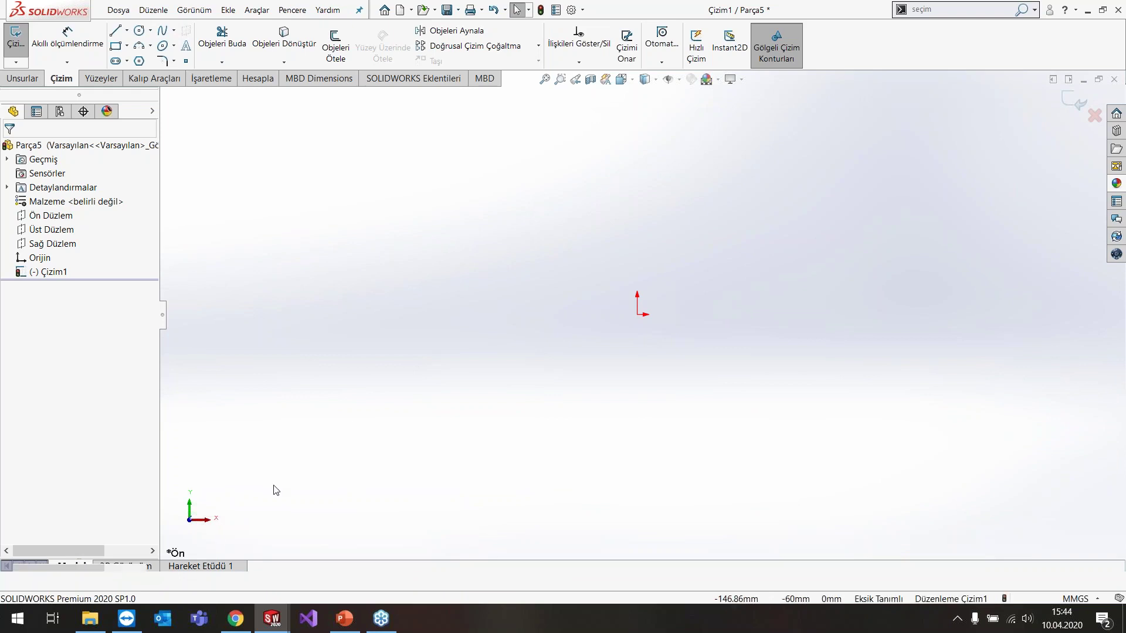
key("F5")
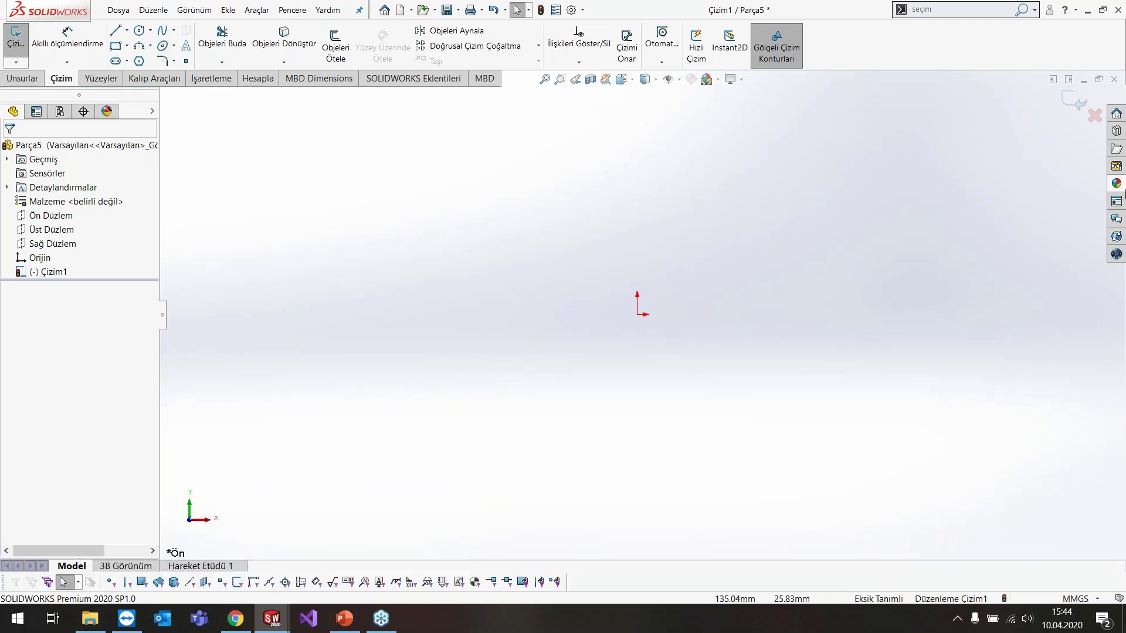
- Exit sketch Çizim1 discarding changes and close Parça5 without saving
left_click(1095, 112)
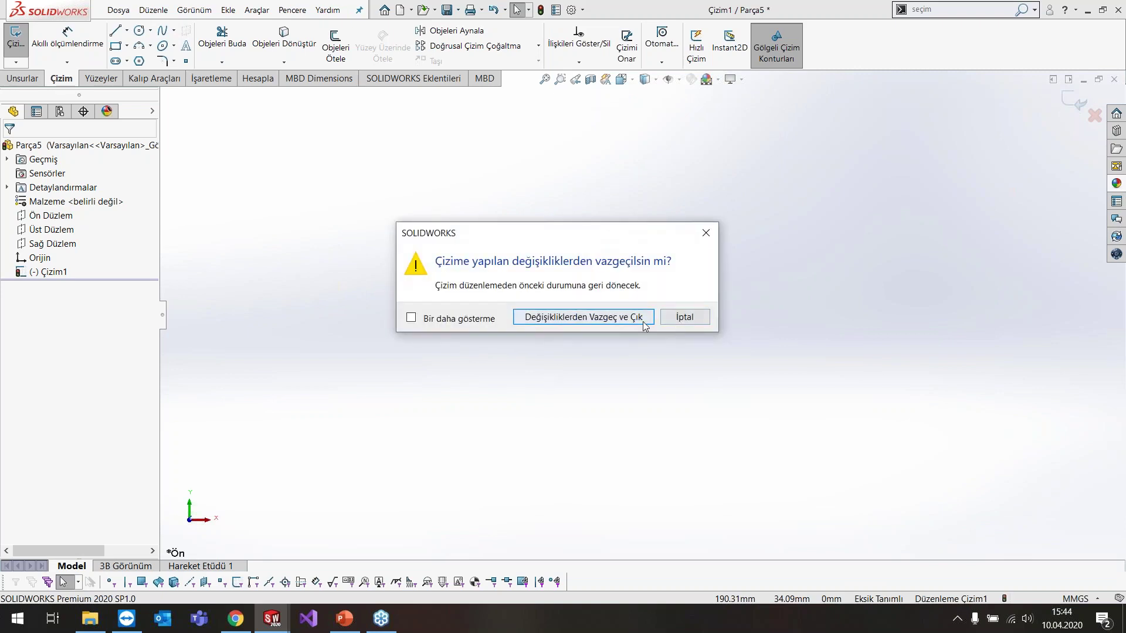
left_click(642, 319)
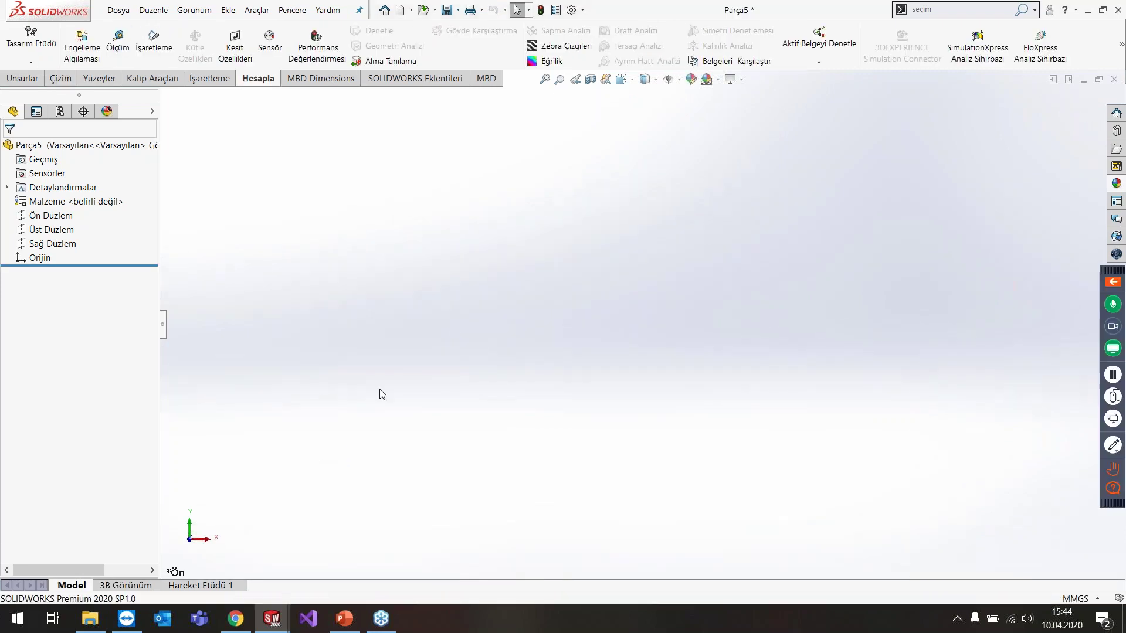
left_click(1114, 78)
left_click(598, 339)
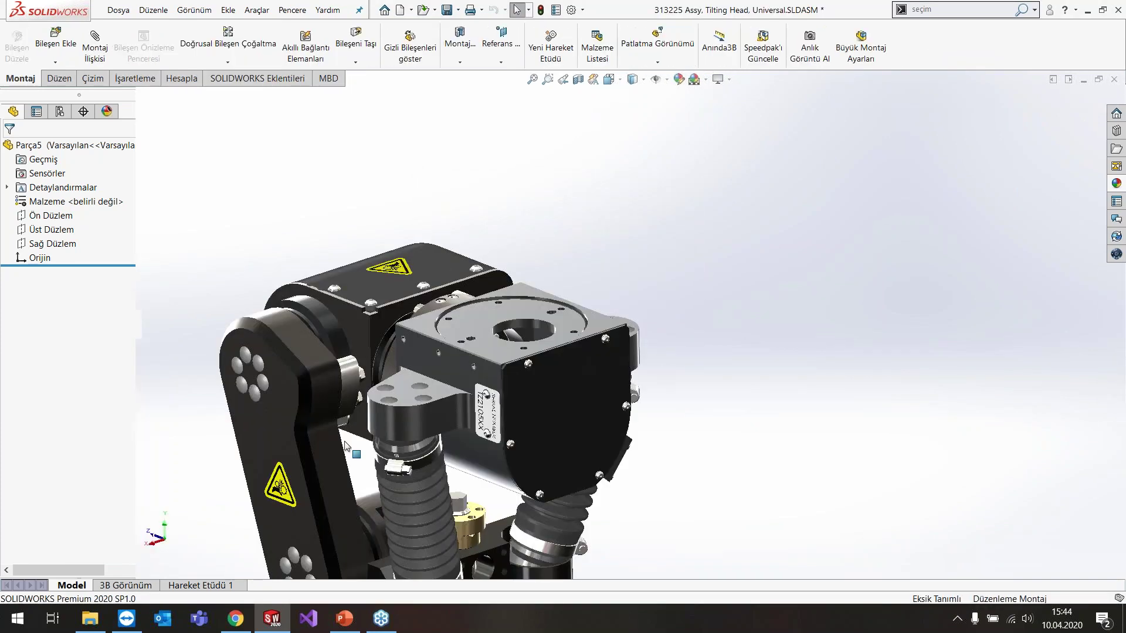
- Open 303344 Drive Linkage Arm from the assembly tree as its own part and orbit it
left_click(285, 381)
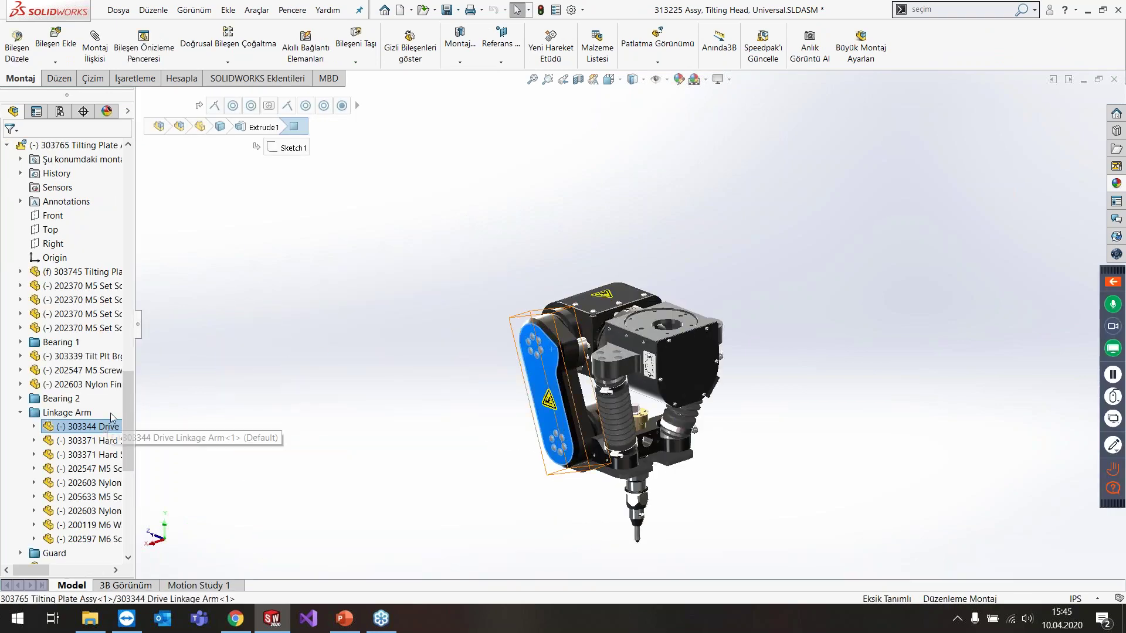
right_click(104, 429)
left_click(420, 215)
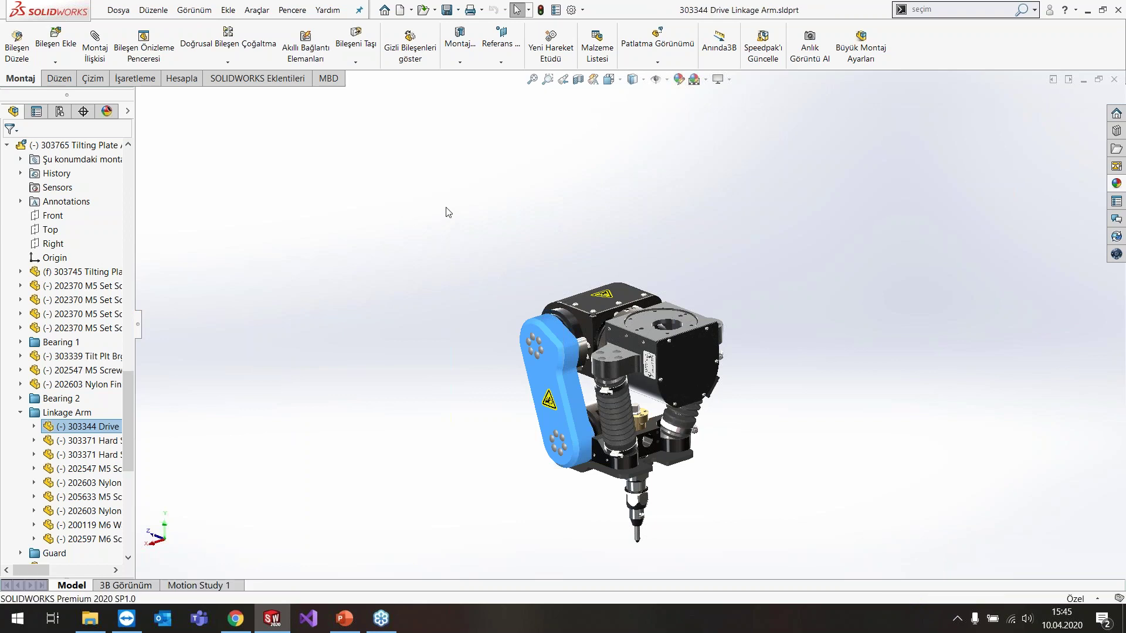
mouse_move(439, 429)
middle_mouse_down()
mouse_move(530, 345)
mouse_move(729, 255)
mouse_move(779, 181)
middle_mouse_up()
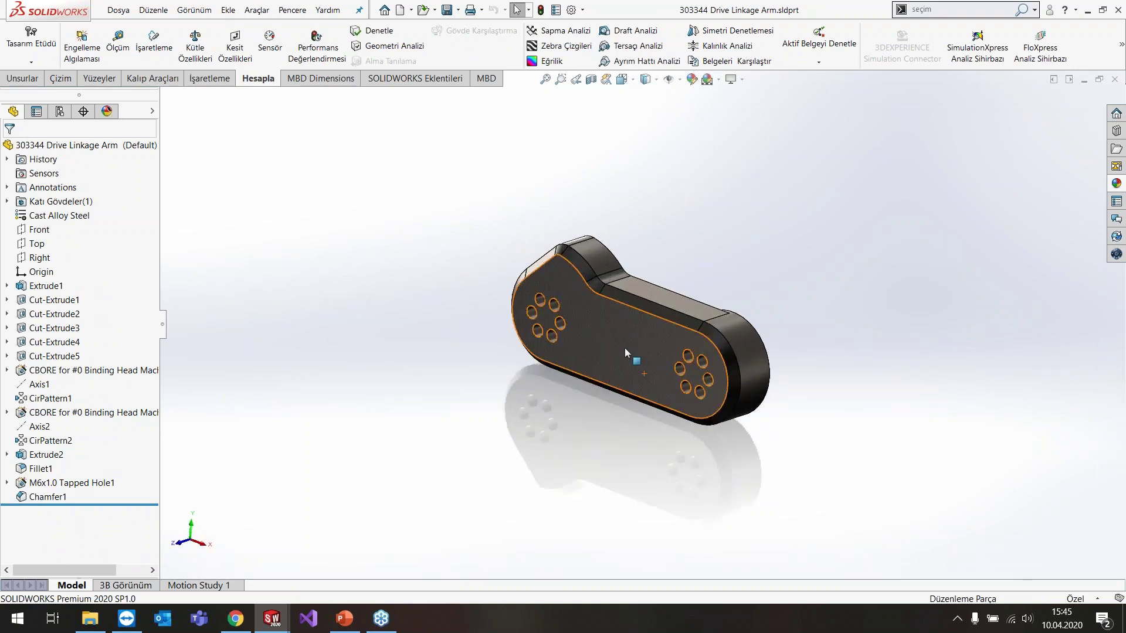
- Pick the arm's chamfer, front and top faces, then clear the selection
left_click(579, 269)
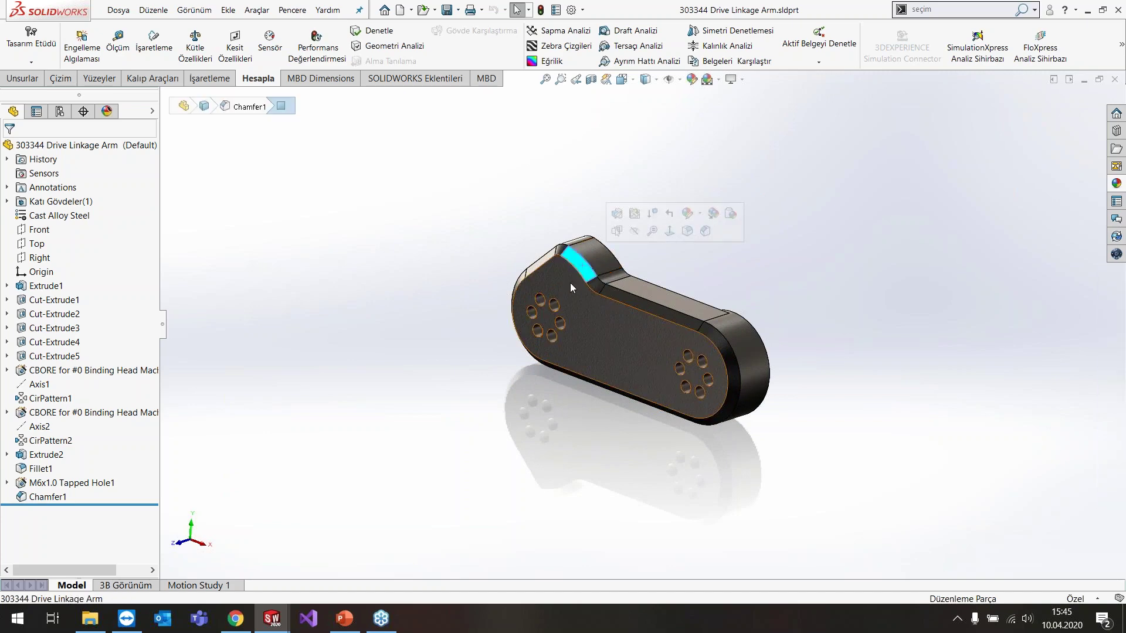
left_click(586, 340)
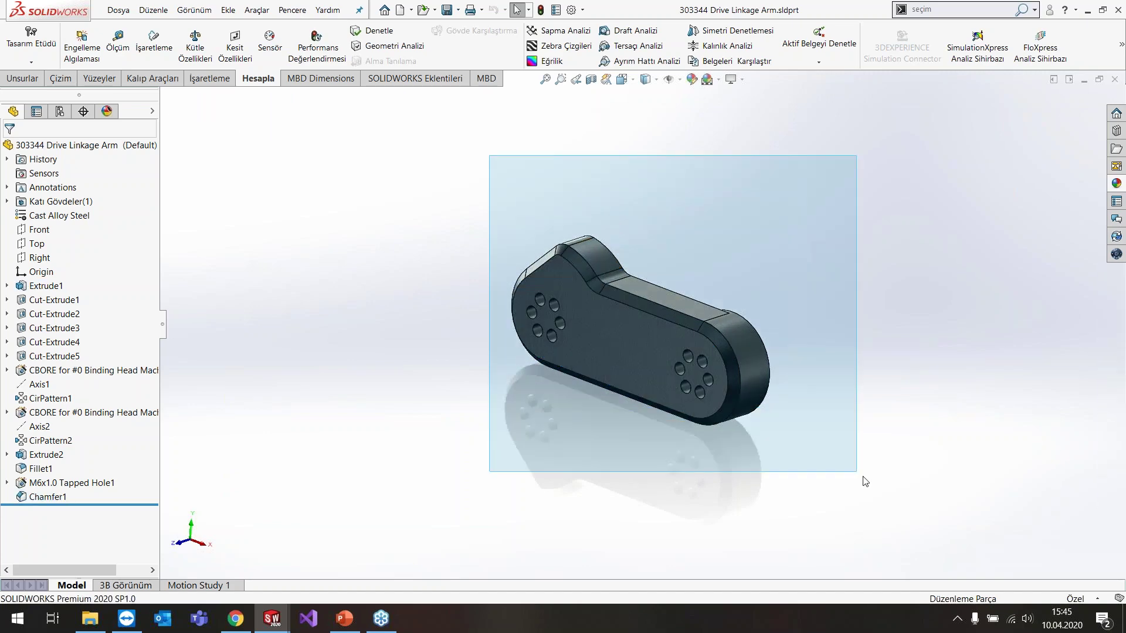
scroll(636, 308, "down", 2)
scroll(636, 308, "down", 5)
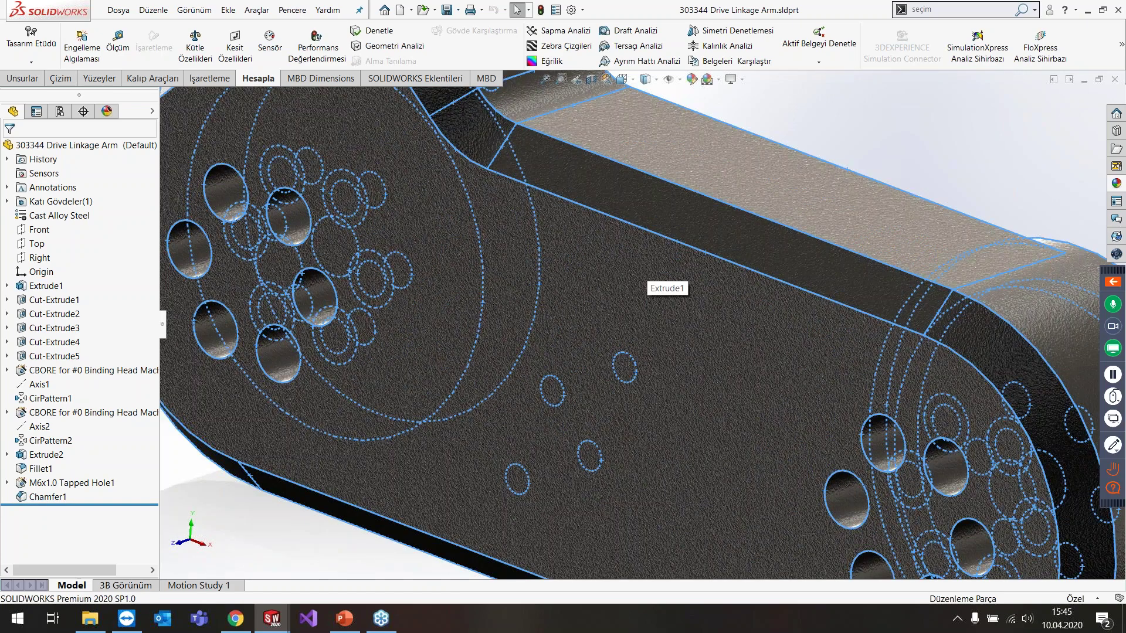
scroll(662, 274, "up", 5)
left_click(629, 177)
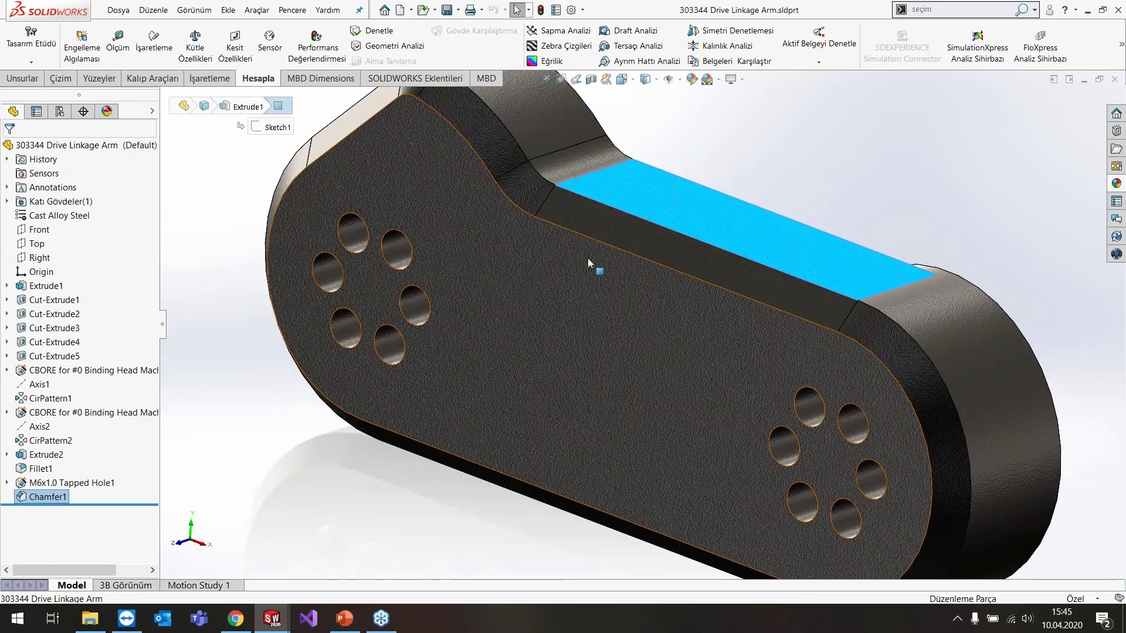
scroll(825, 135, "up", 3)
scroll(674, 188, "up", 2)
key("Escape")
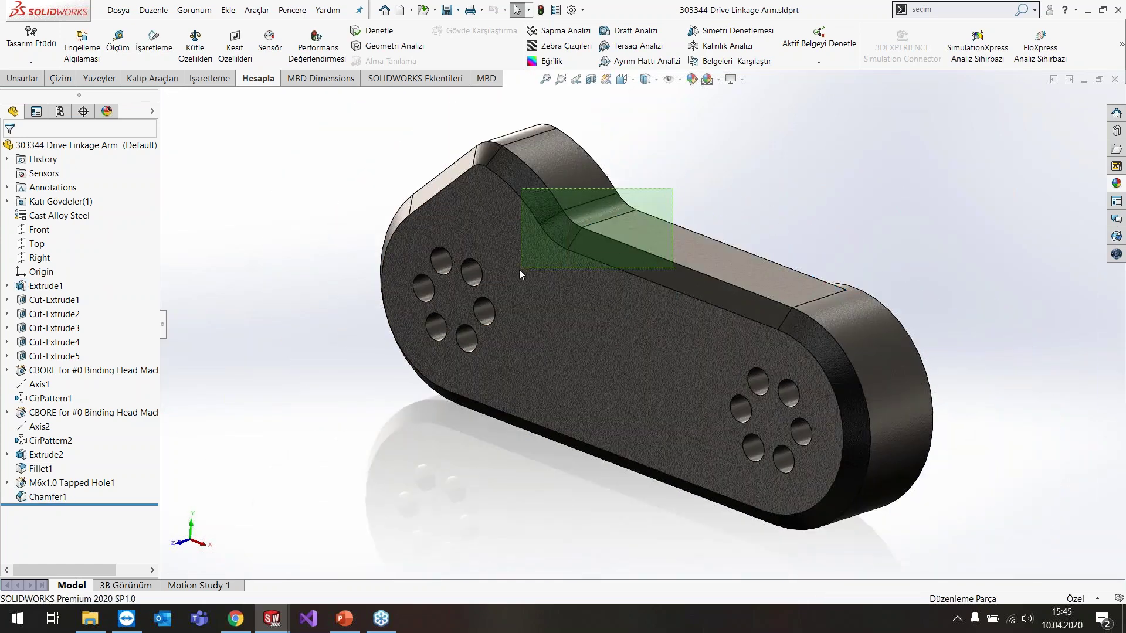
- Box-select the faces around the arm's neck, then bring up the selection filters
scroll(528, 252, "down", 3)
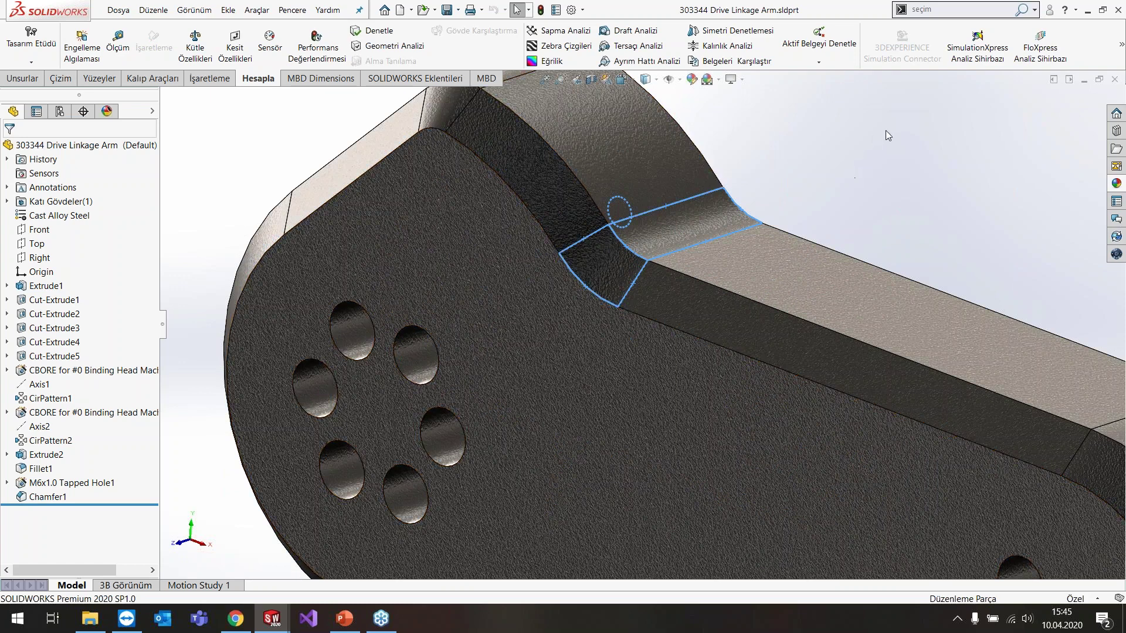
left_click_drag(813, 154, 527, 342)
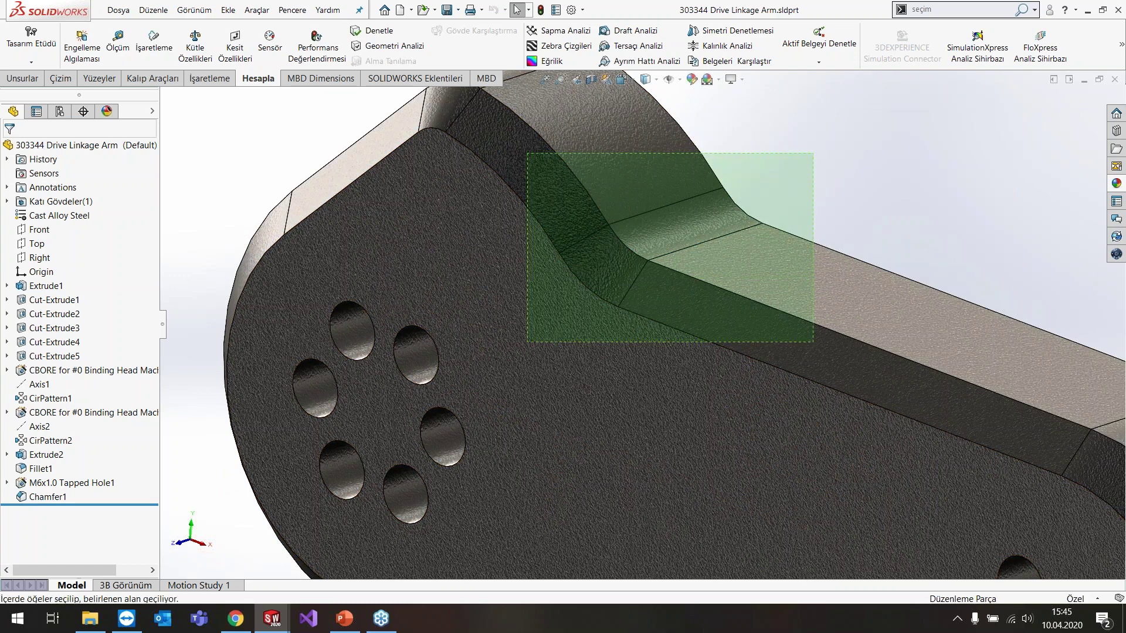
left_click(531, 299)
key("Escape")
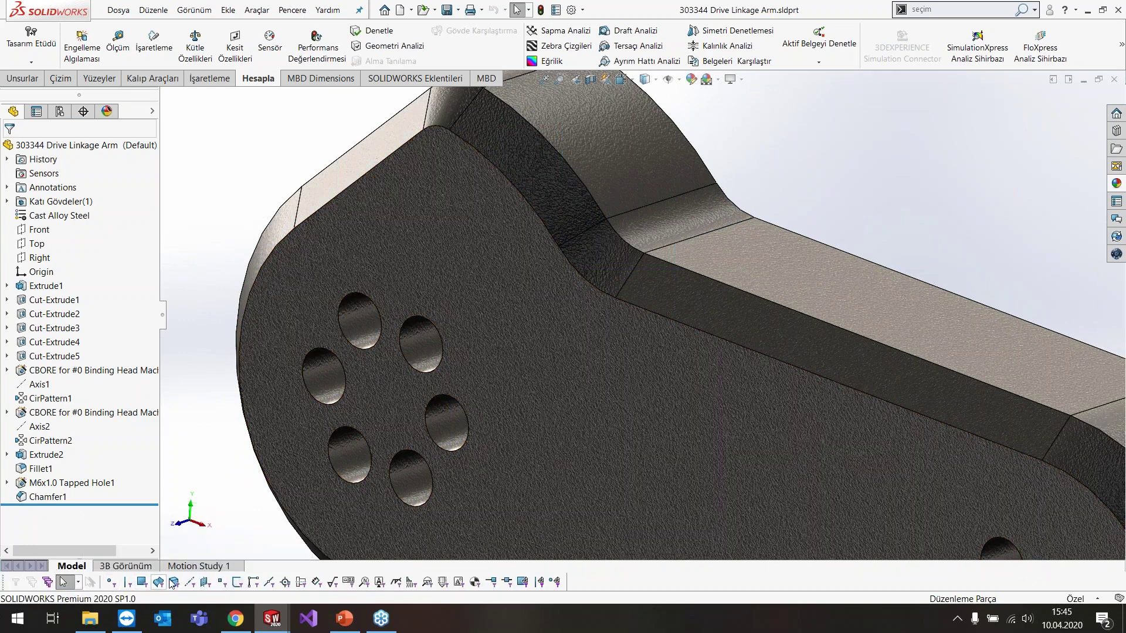
- Fit the arm in view, switch the face filter off, and pick then clear the chamfer face
left_click(110, 582)
key("f")
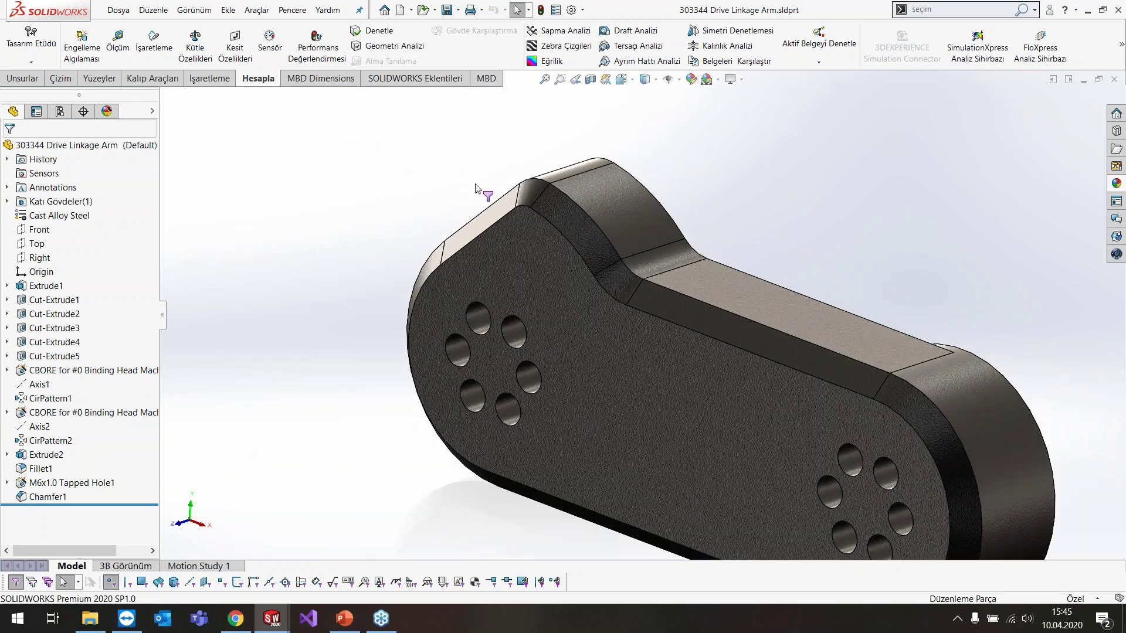
scroll(524, 202, "down", 2)
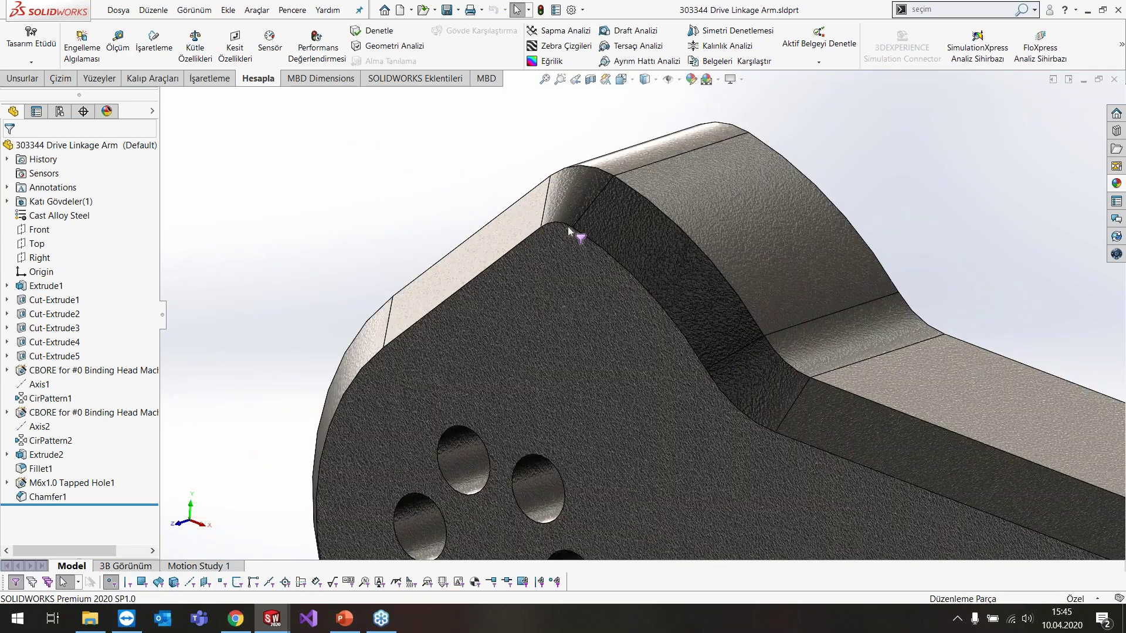
scroll(572, 246, "down", 2)
left_click(111, 582)
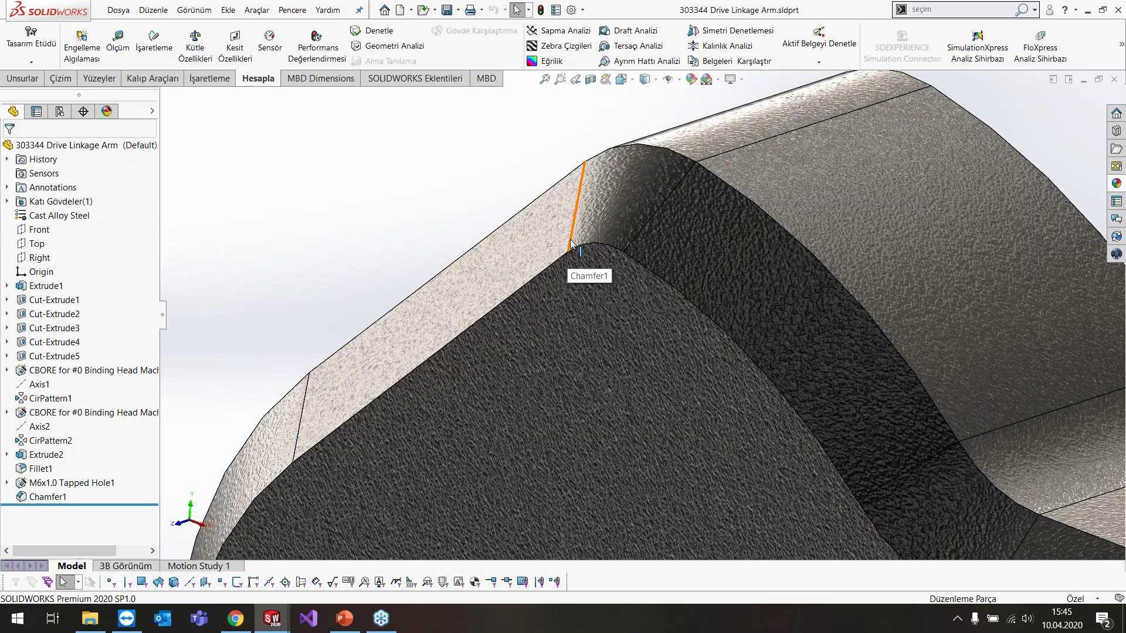
left_click(588, 208)
key("Escape")
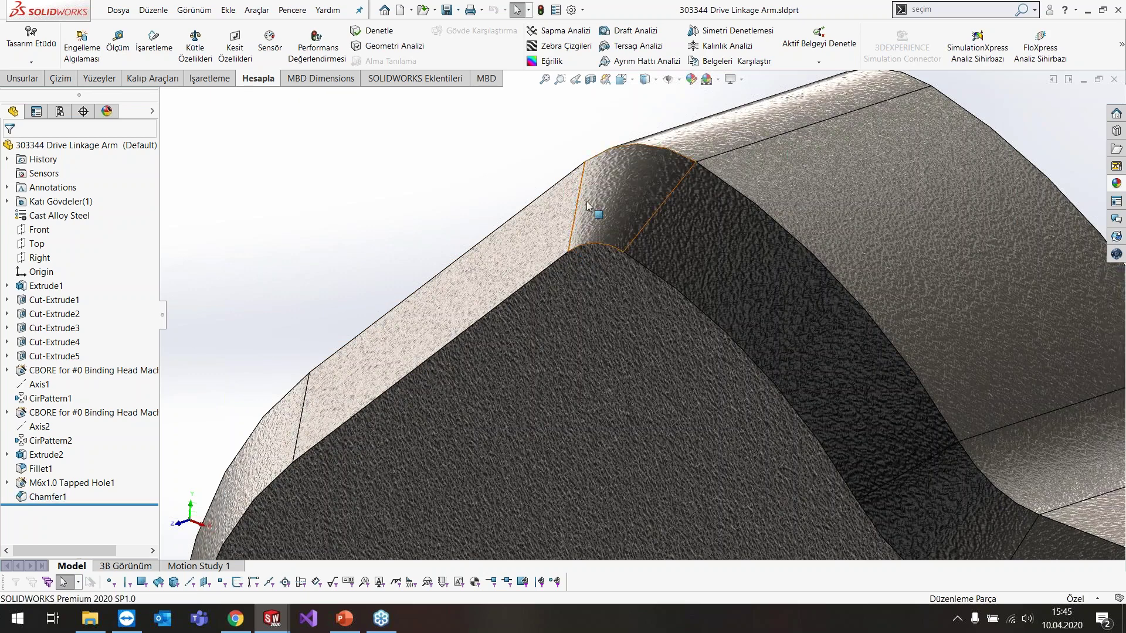
- Limit selection to vertices and pick the chamfer's top and lower corner vertices
left_click(110, 581)
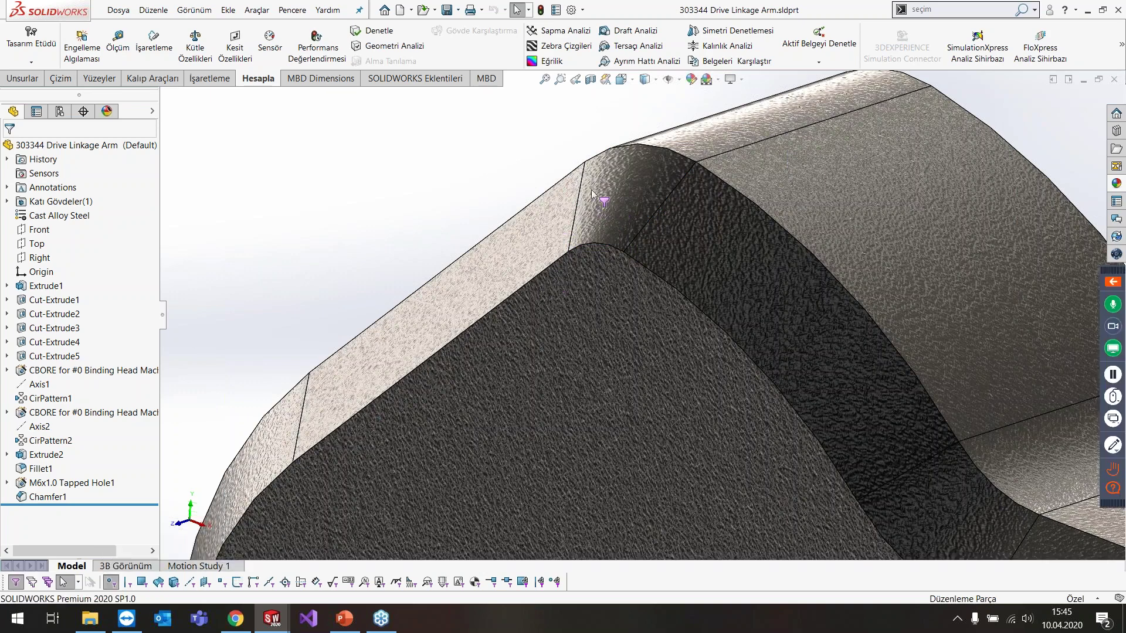
left_click(585, 162)
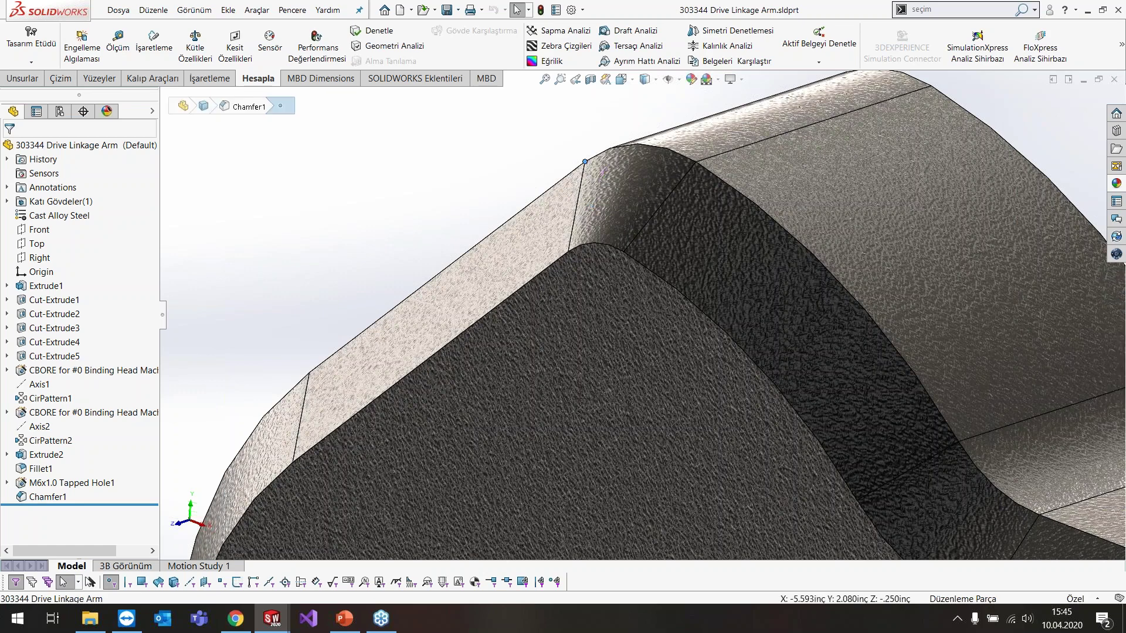
left_click(569, 253)
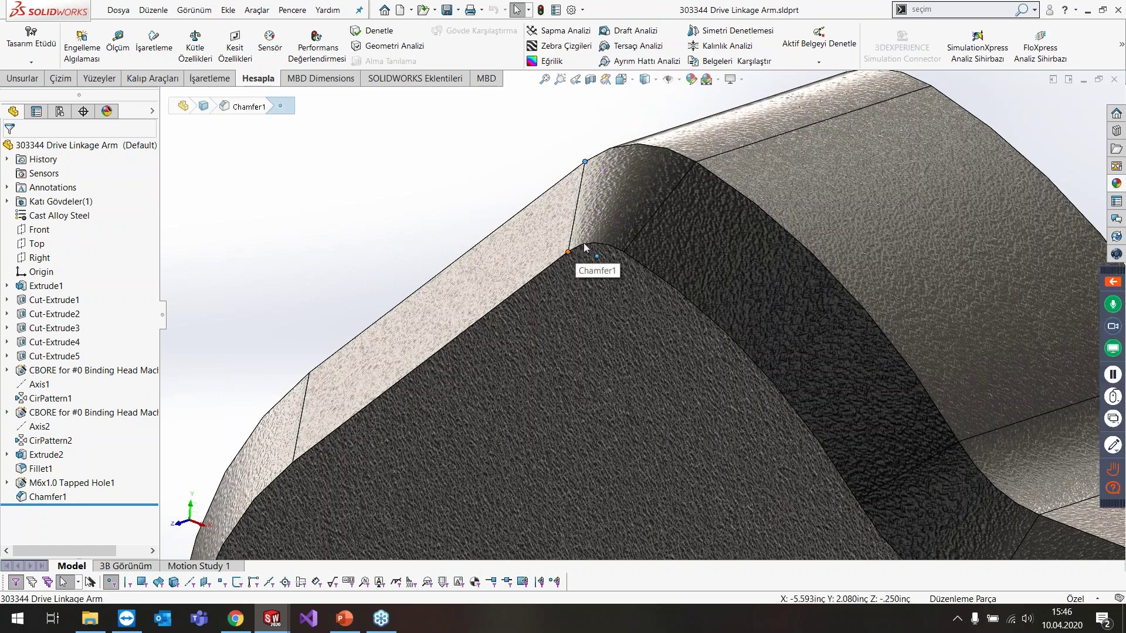
scroll(577, 253, "up", 2)
scroll(647, 281, "up", 1)
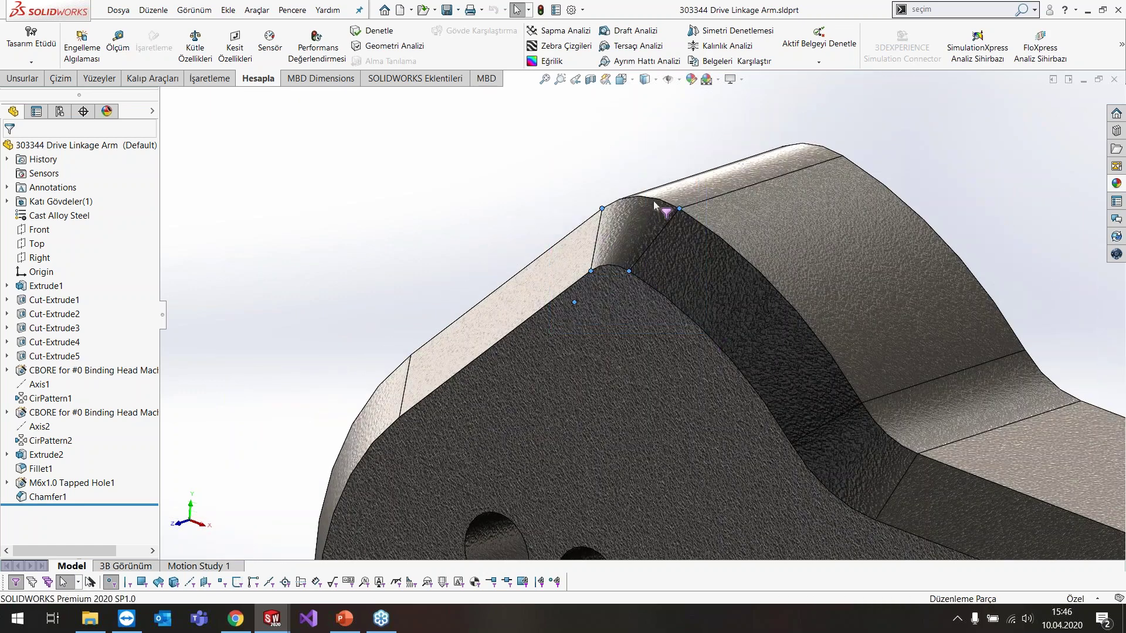
scroll(657, 223, "up", 2)
mouse_move(656, 223)
middle_mouse_down()
mouse_move(583, 201)
mouse_move(621, 215)
mouse_move(734, 158)
middle_mouse_up()
middle_click_drag(874, 432, 755, 347)
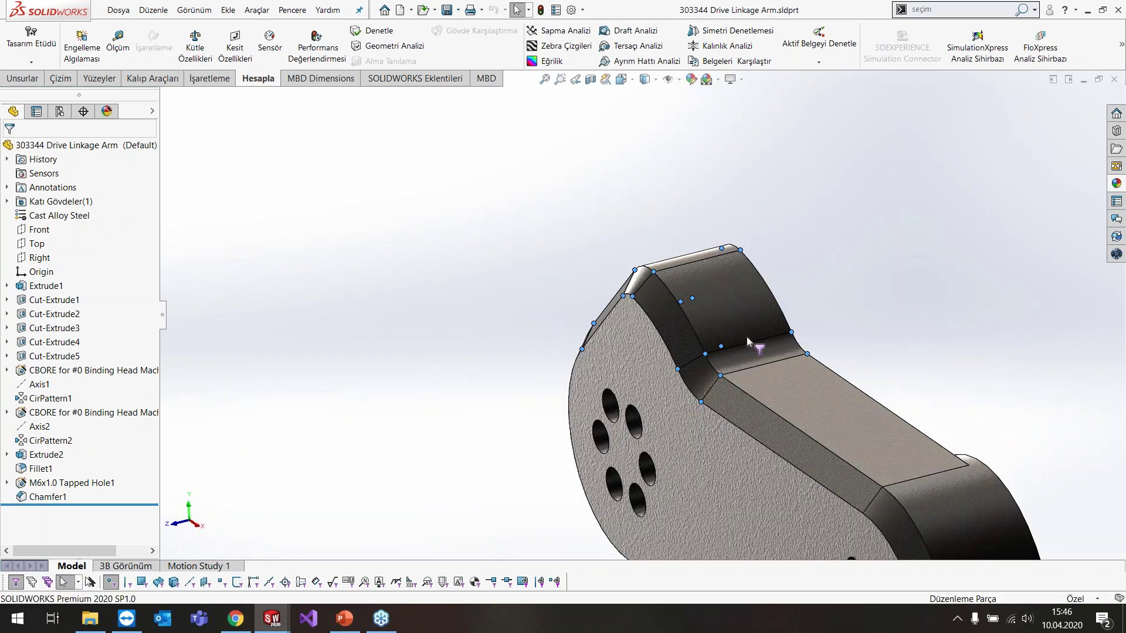
- Limit selection to edges, select the curved top and fillet edges, then enable the face filter
left_click(126, 581)
left_click_drag(551, 210, 838, 403)
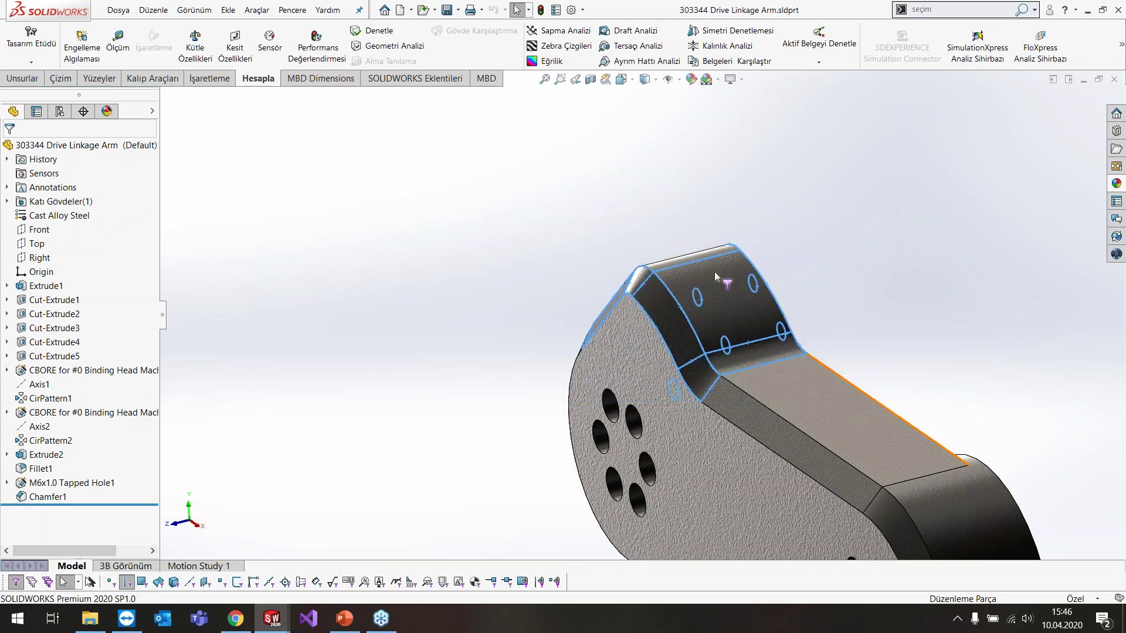
scroll(714, 272, "down", 3)
left_click(664, 198)
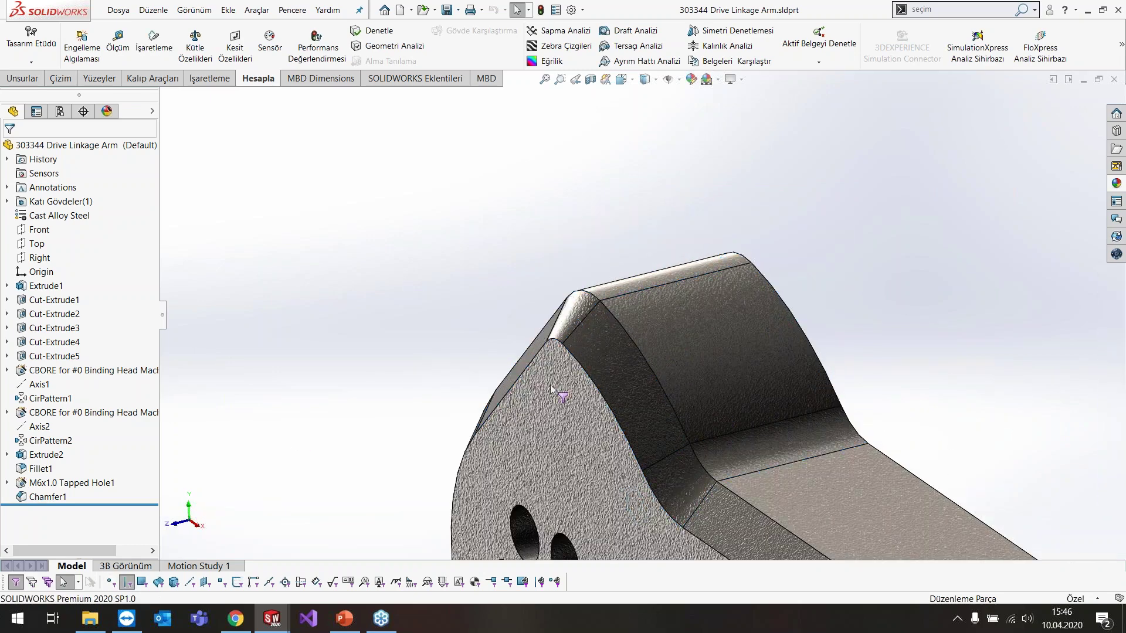
left_click(564, 349)
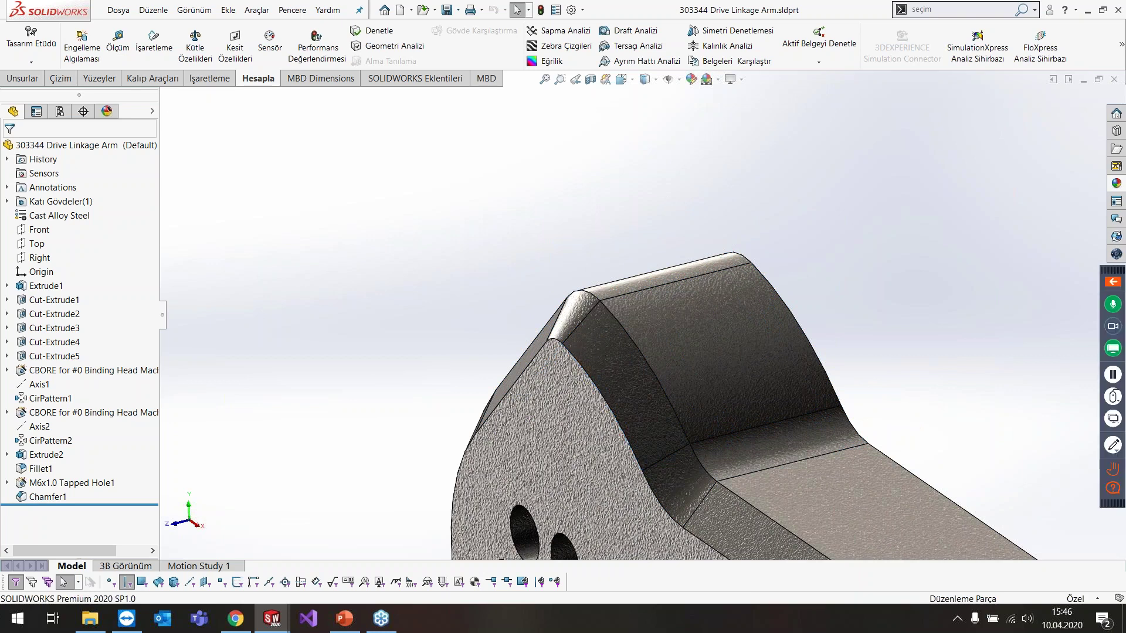
left_click(573, 316)
left_click(478, 255)
left_click(126, 581)
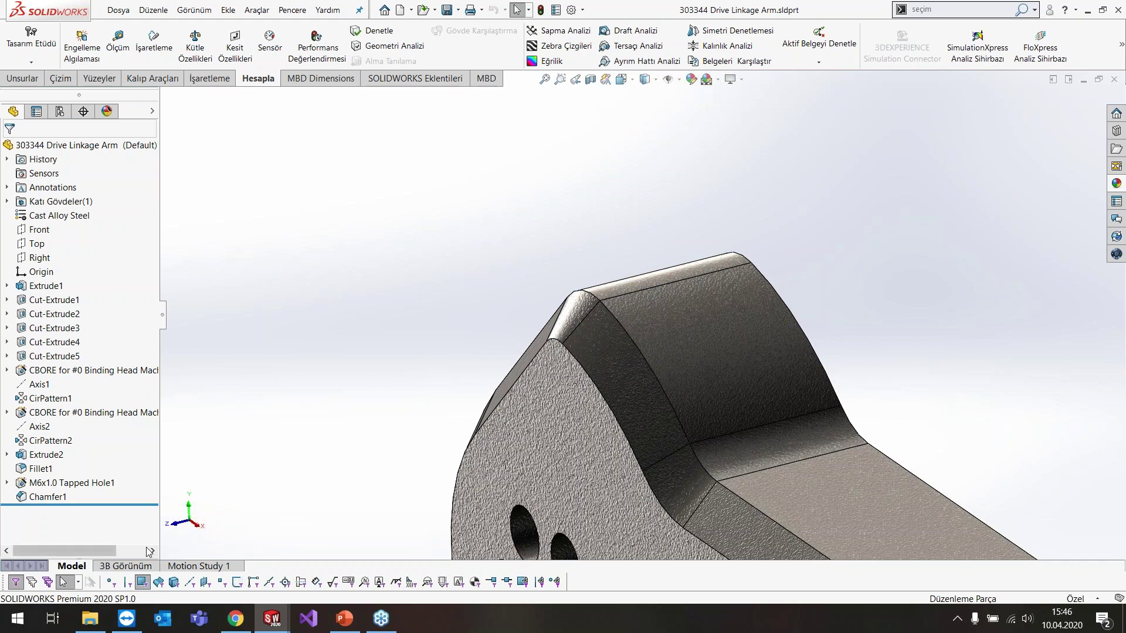
- Box-select the arm's top faces, toggle filters with F6, deselect, and hide the filter toolbar
left_click_drag(497, 198, 923, 475)
scroll(623, 322, "down", 3)
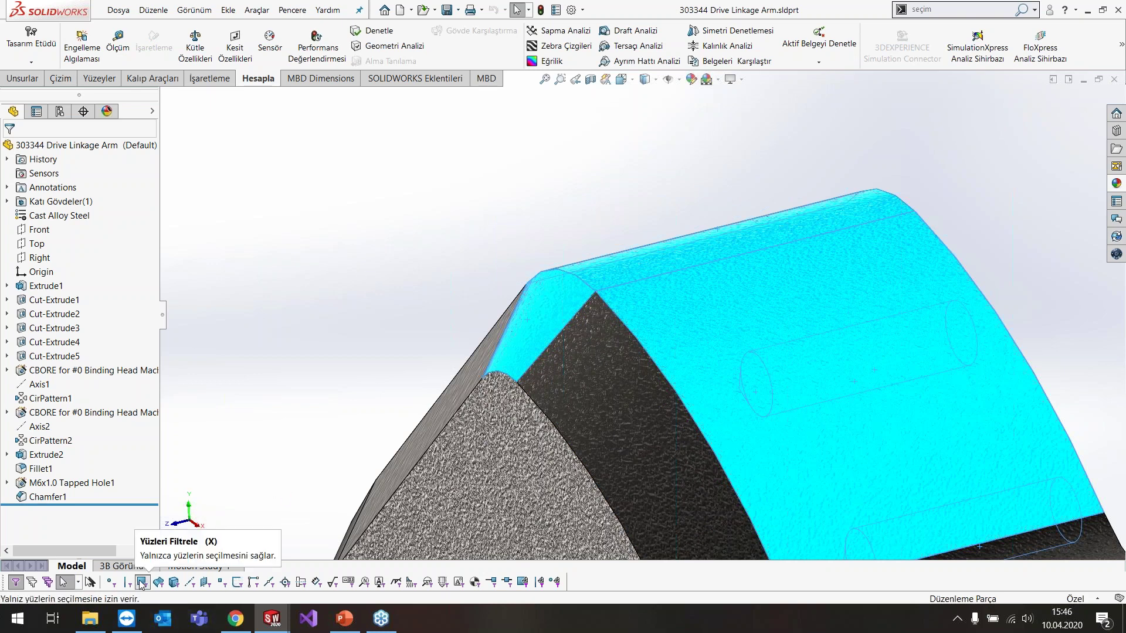
key("F6")
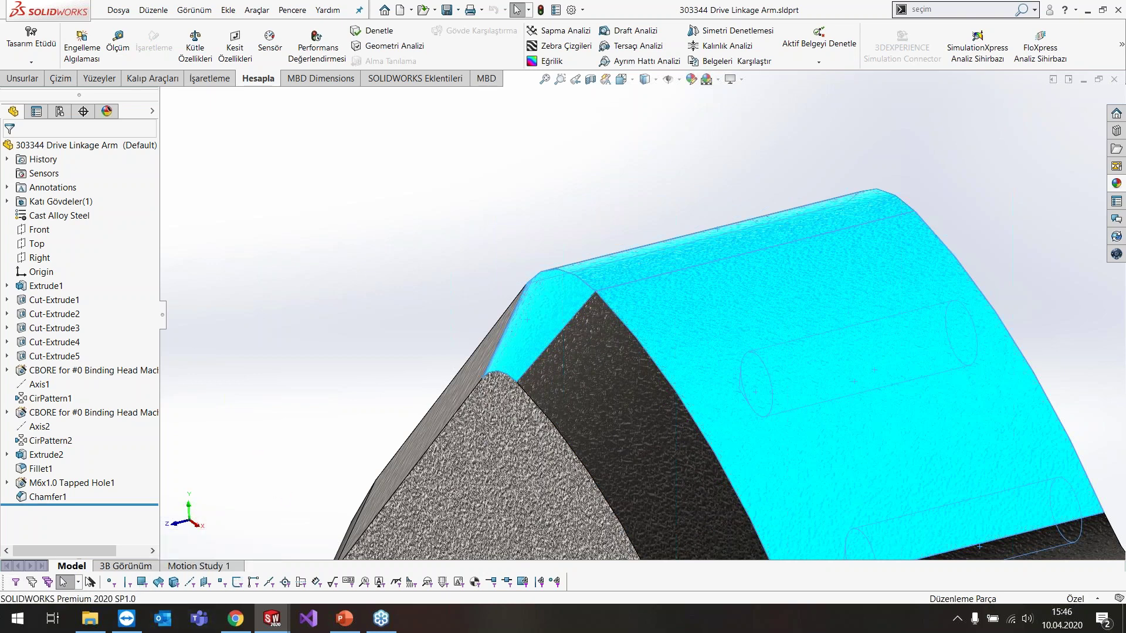
key("F6")
key("F6")
key("F6")
key("F6")
key("F6")
key("F6")
key("F6")
left_click(297, 385)
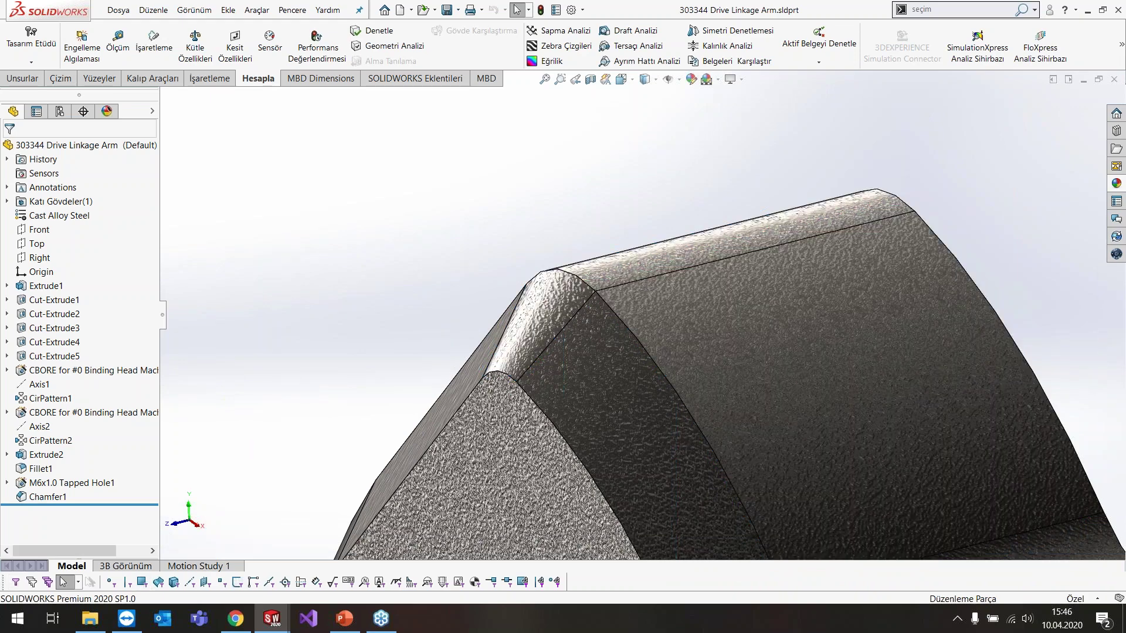
key("F5")
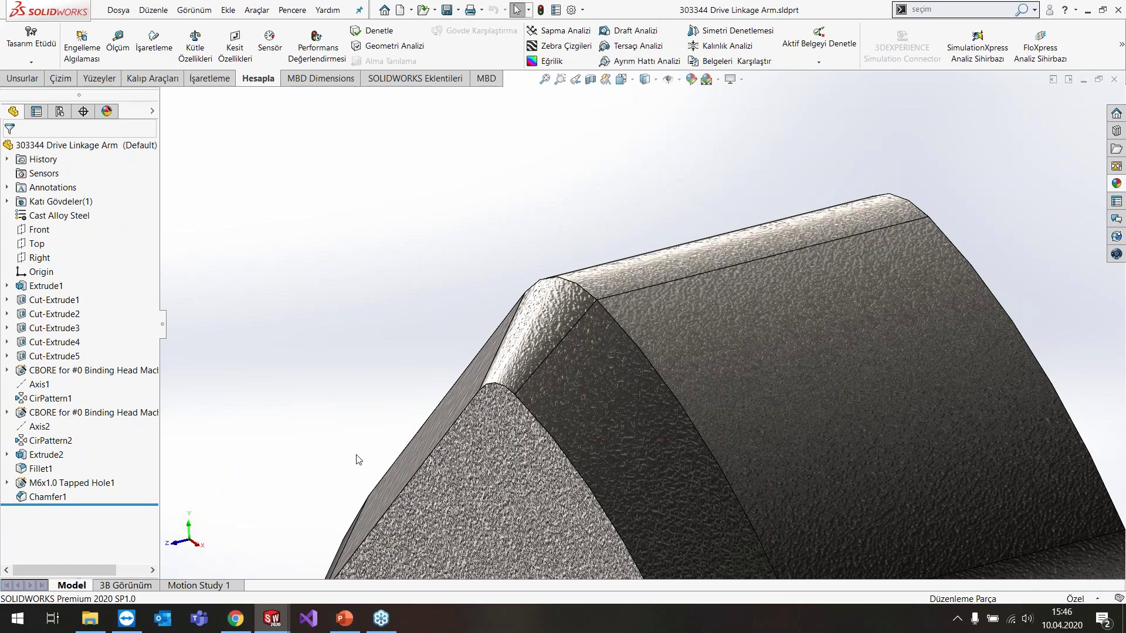
- Click band, chamfer, edge and top faces with no filter active, then clear the selection
left_click(594, 365)
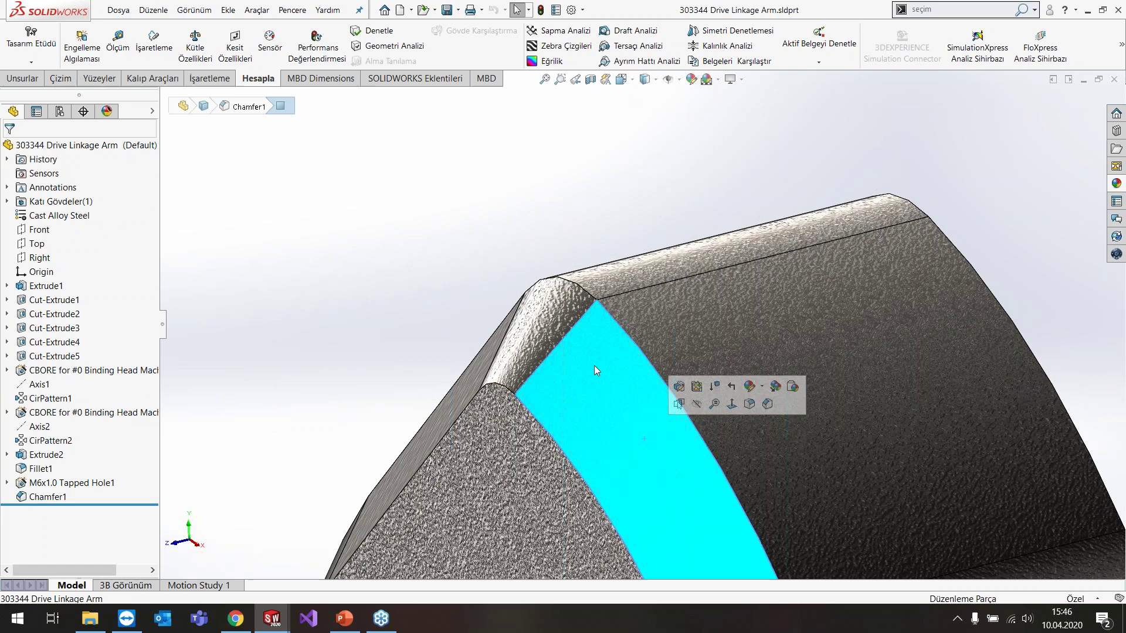
left_click(557, 310)
left_click(536, 176)
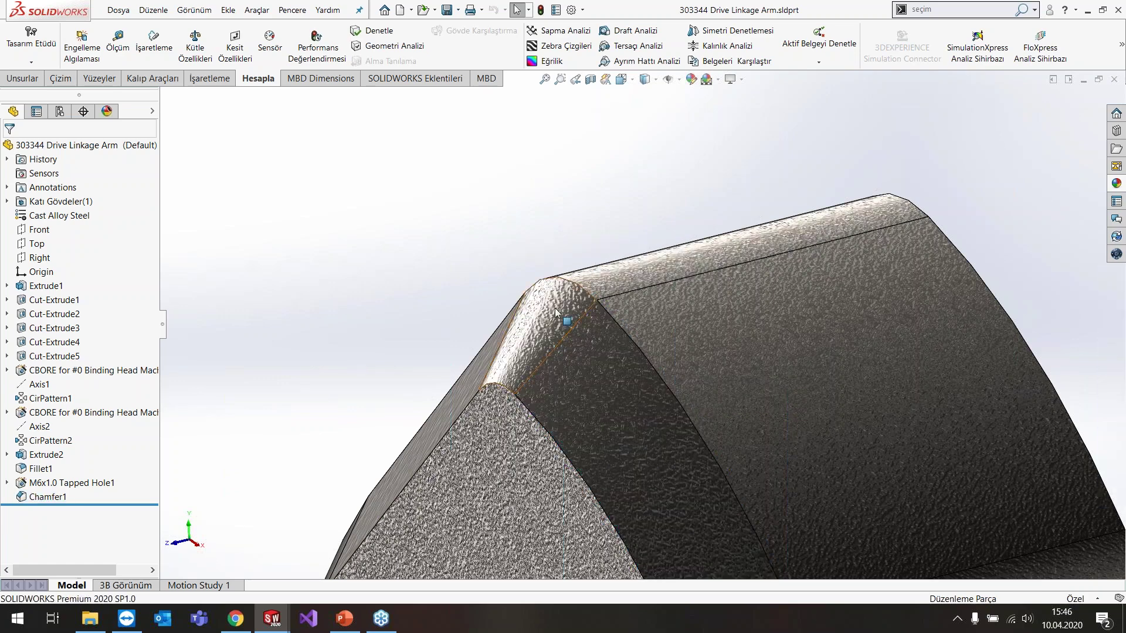
left_click(591, 340)
scroll(593, 340, "down", 3)
left_click(593, 269)
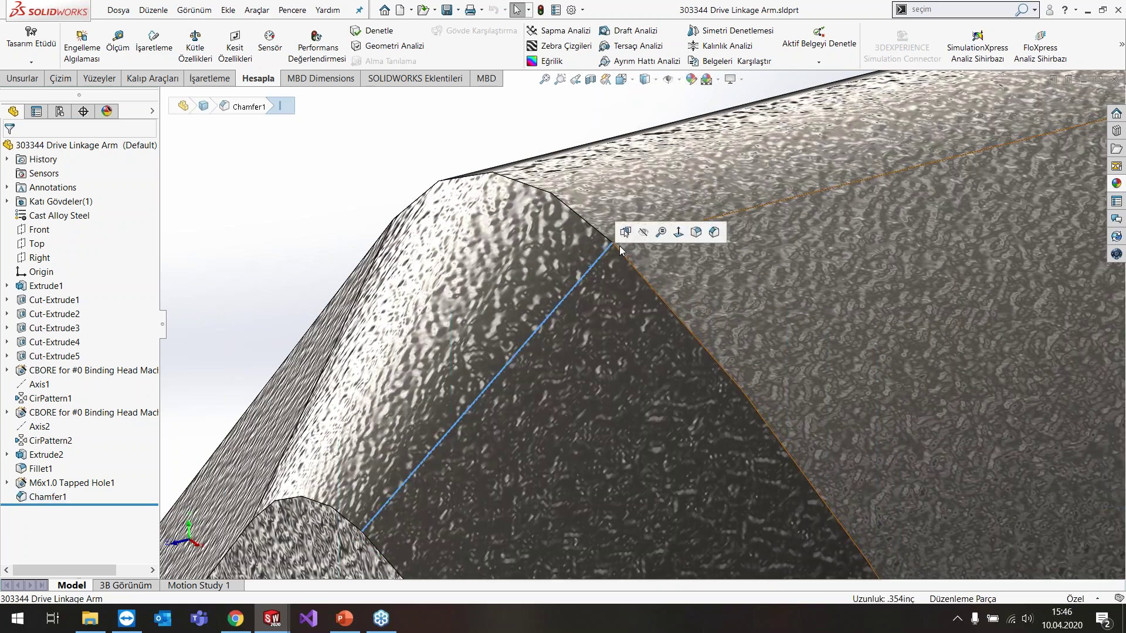
left_click(514, 272)
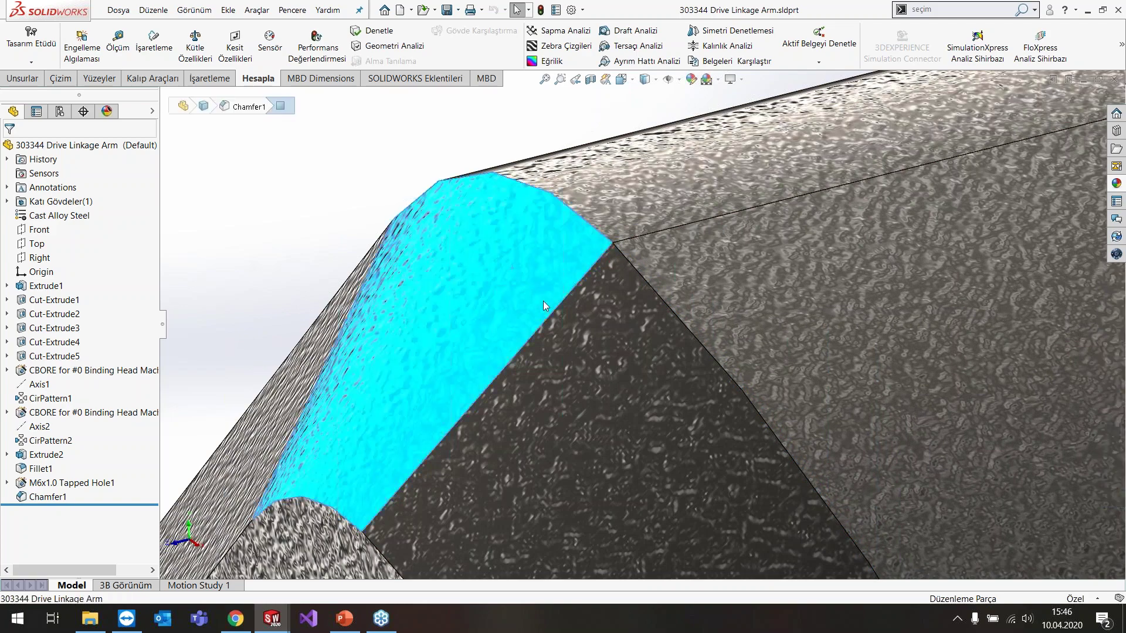
left_click(668, 311)
left_click(617, 216)
scroll(617, 217, "up", 3)
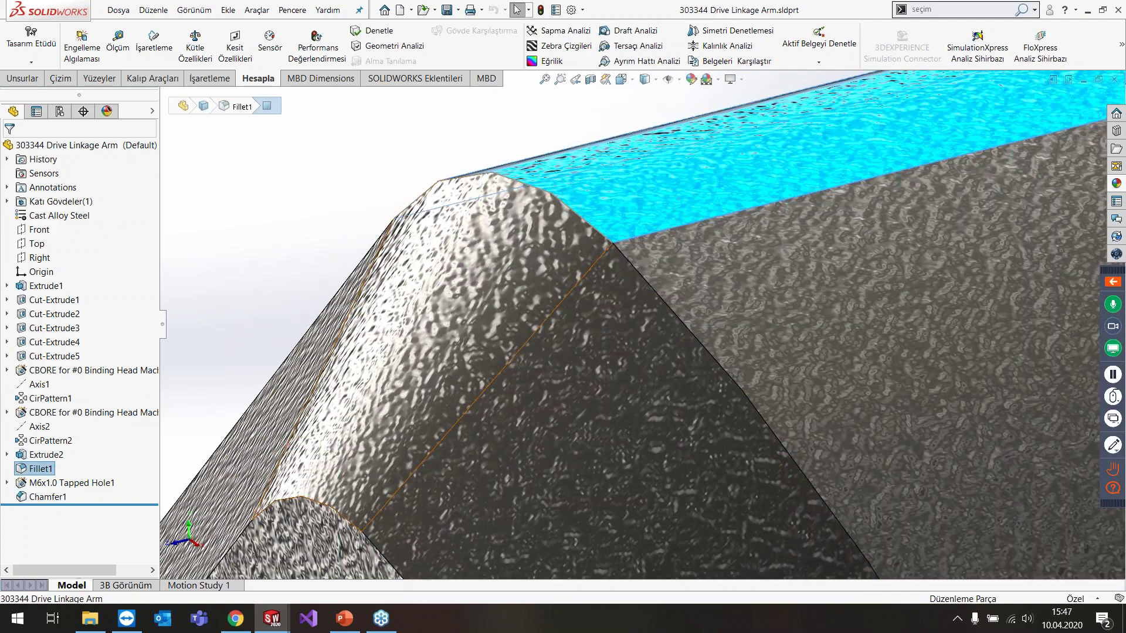
left_click(646, 343)
left_click(100, 78)
scroll(481, 235, "up", 5)
left_click(481, 236)
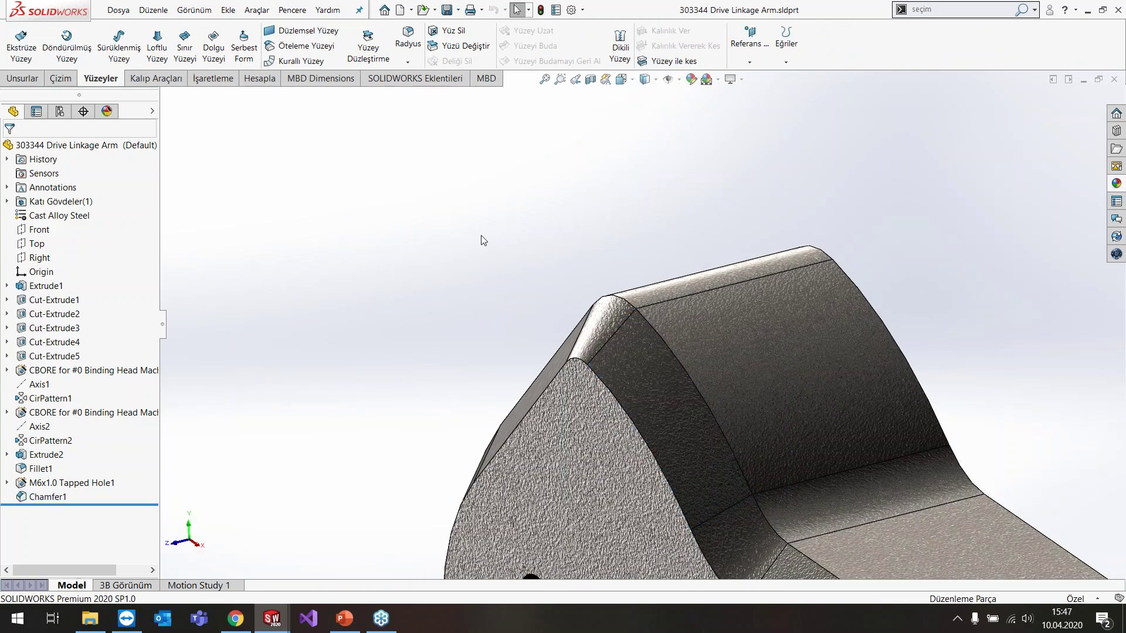
- With faces-only filtering, box-select the arm's top faces, deselect, and clear all filters
key("F5")
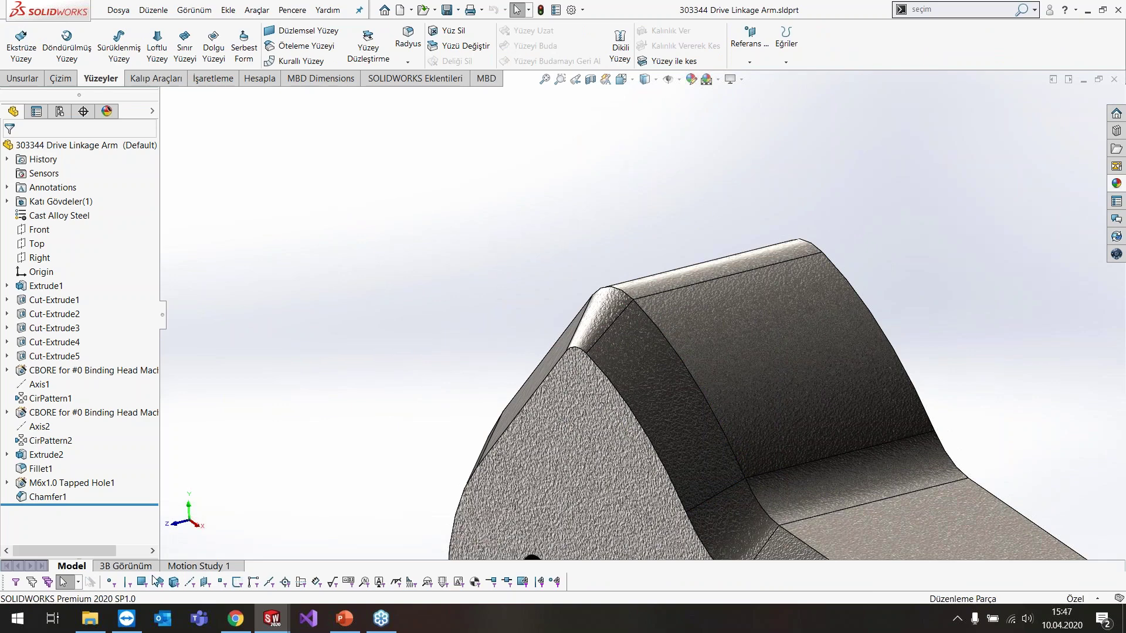
left_click(141, 582)
left_click_drag(498, 188, 1016, 529)
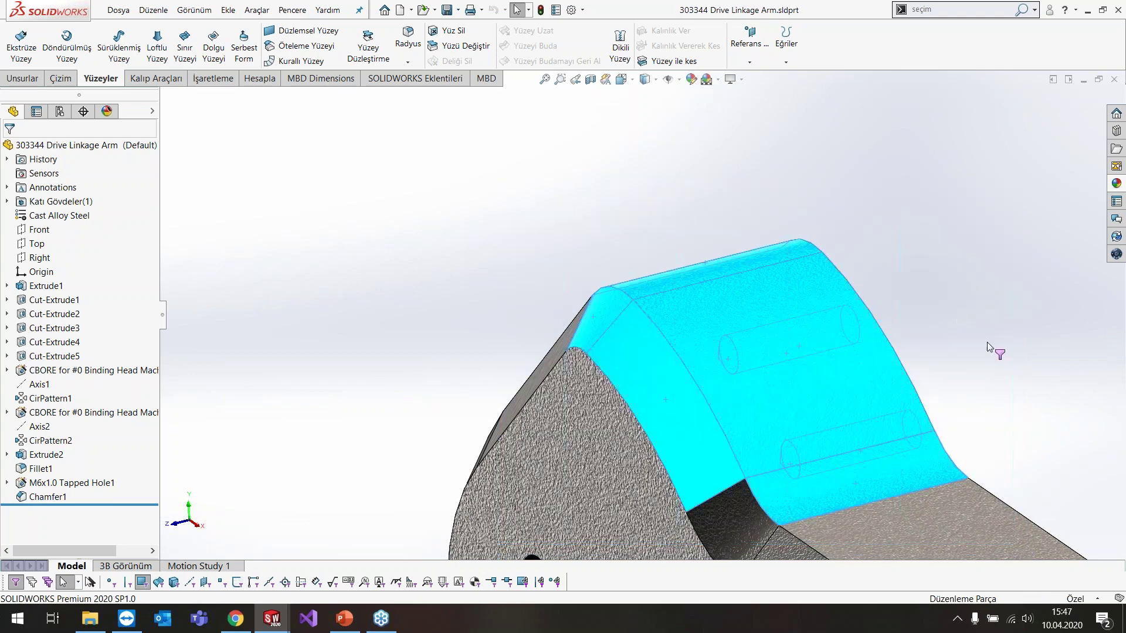
left_click(910, 331)
left_click(47, 582)
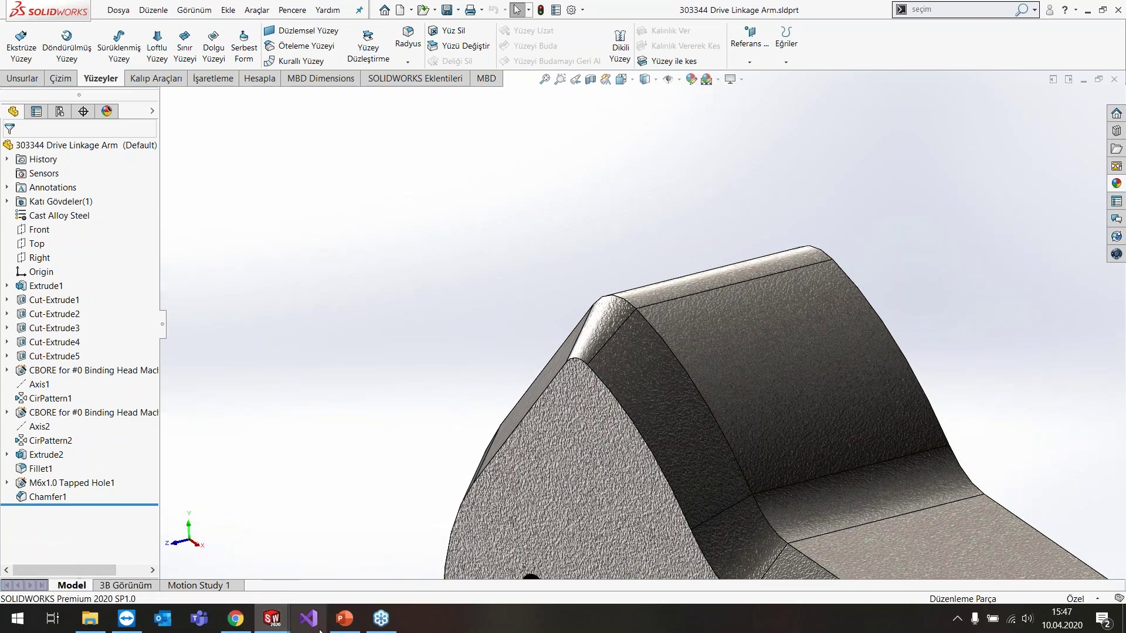
left_click(345, 618)
- Show slide 15, '13 – Üst Düzey Montajlarını Filtrele', then return to the Drive Linkage Arm part
left_click(84, 510)
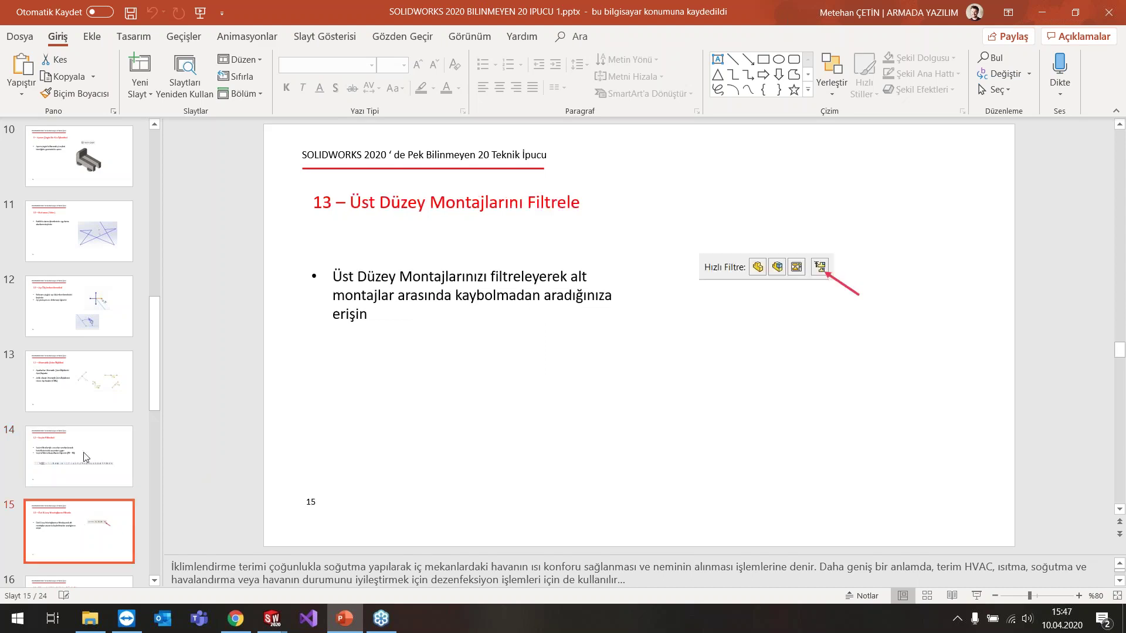
left_click_drag(160, 316, 159, 345)
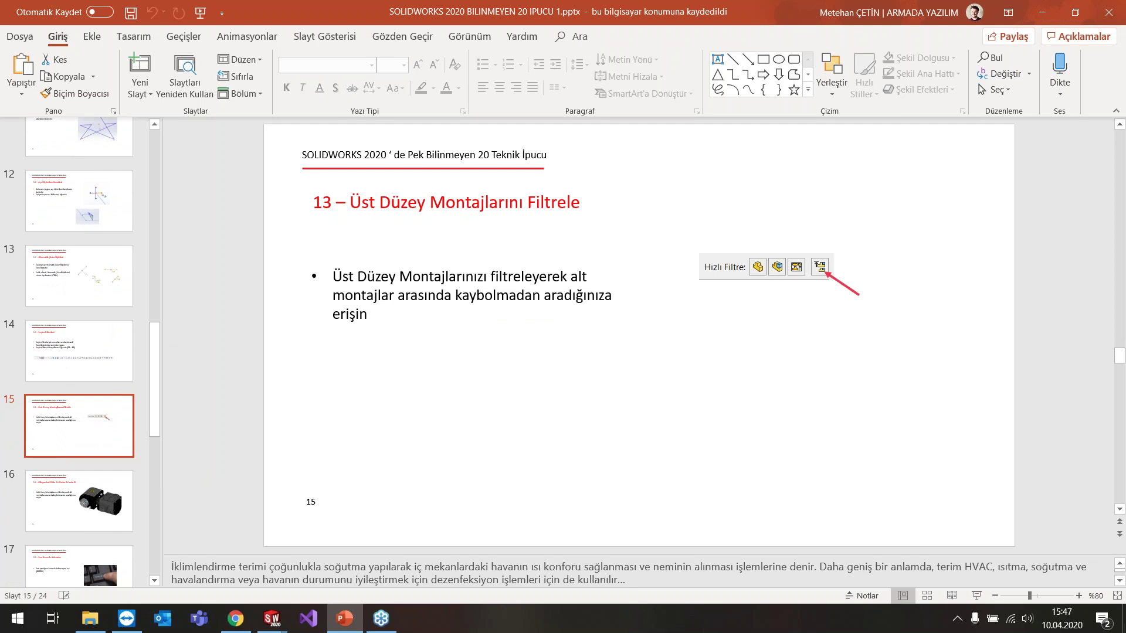
mouse_move(273, 618)
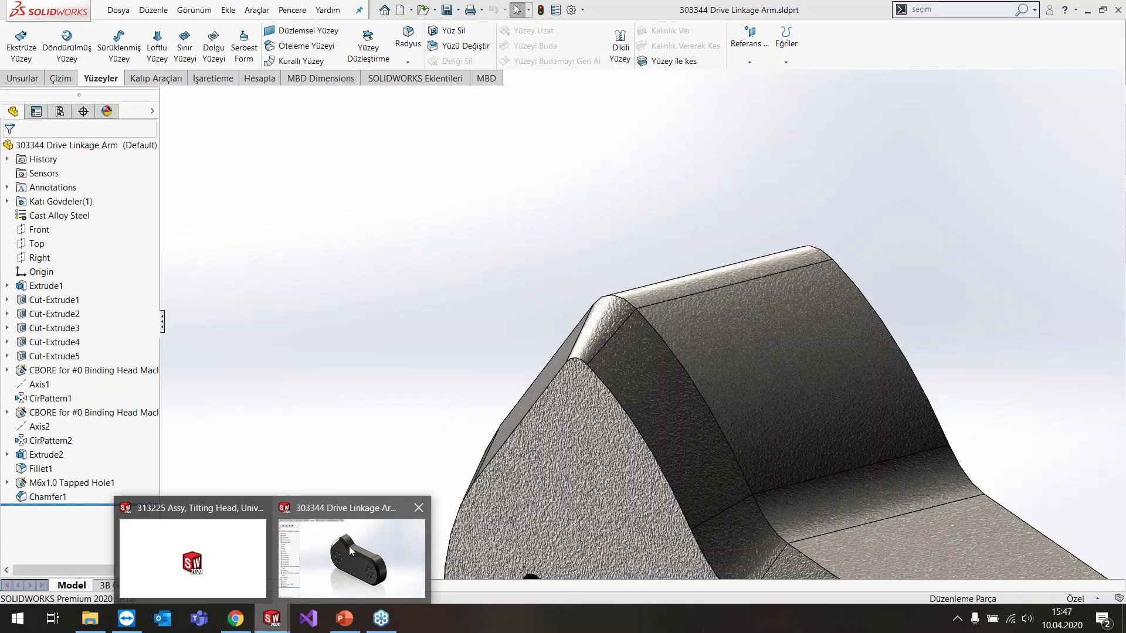
left_click(350, 547)
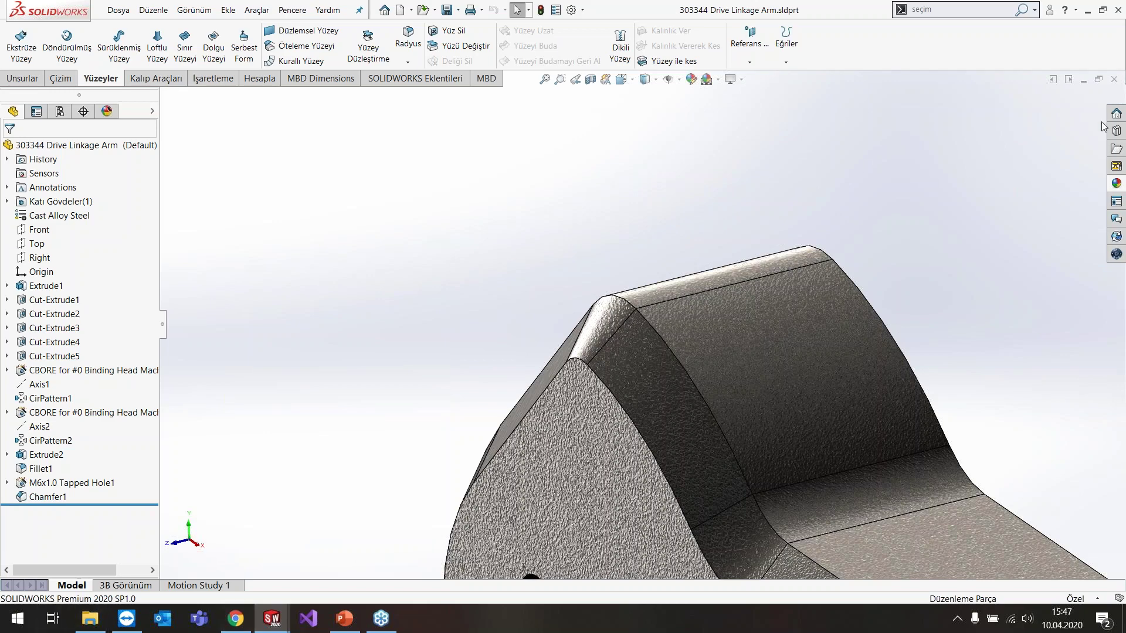
- Close the arm part and the Tilting Head assembly without saving, then show the 313225 Assy folder
left_click(1114, 82)
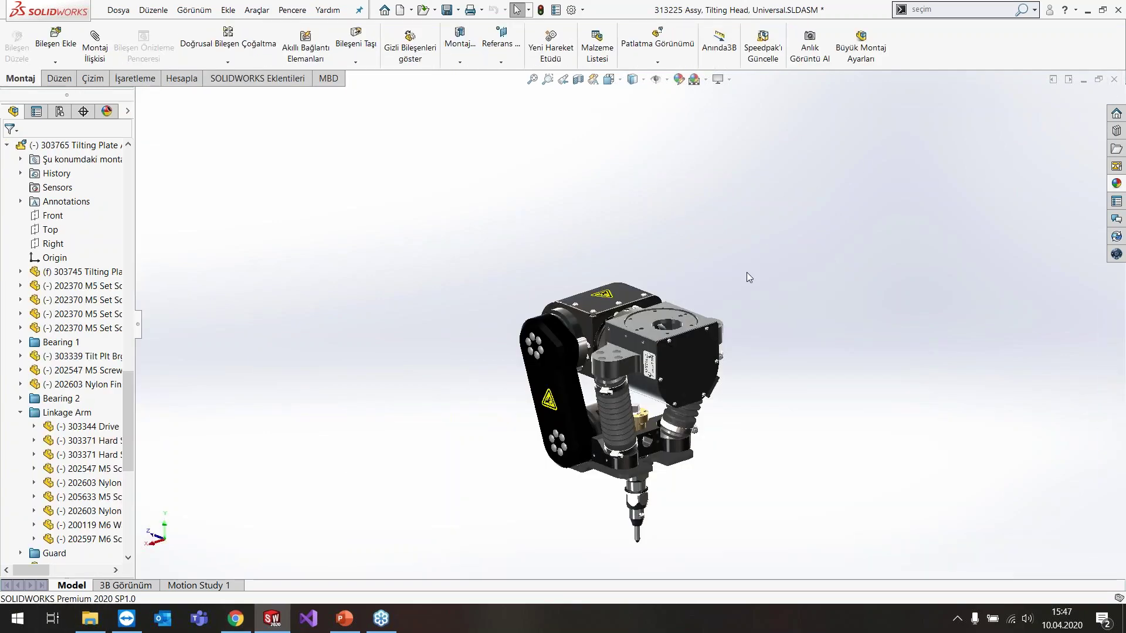
left_click(1114, 79)
left_click(275, 252)
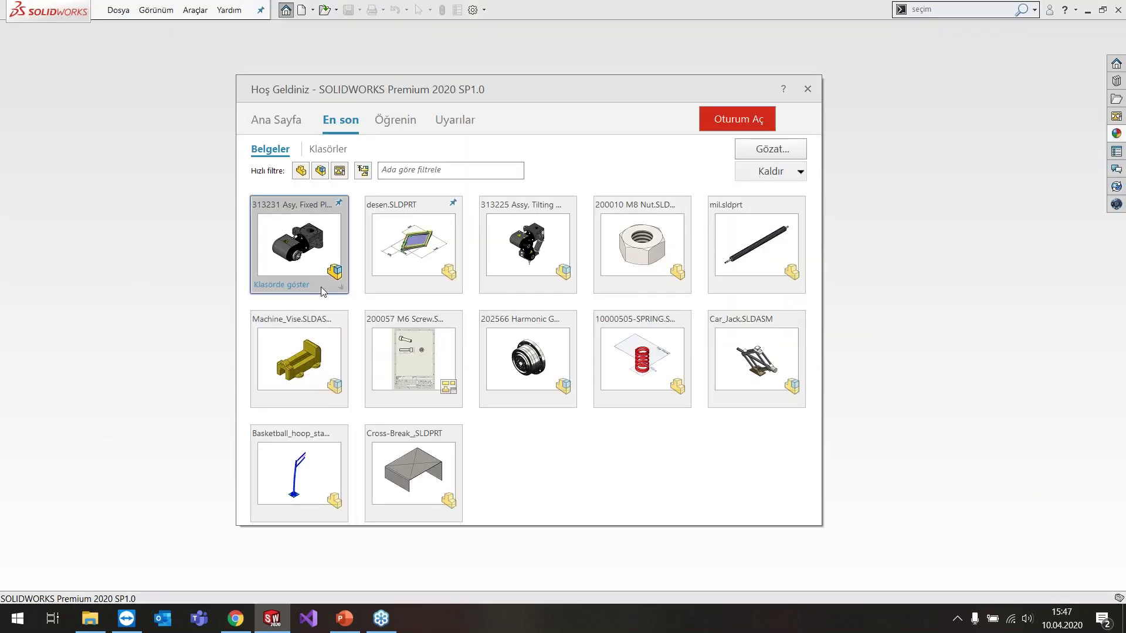
mouse_move(527, 245)
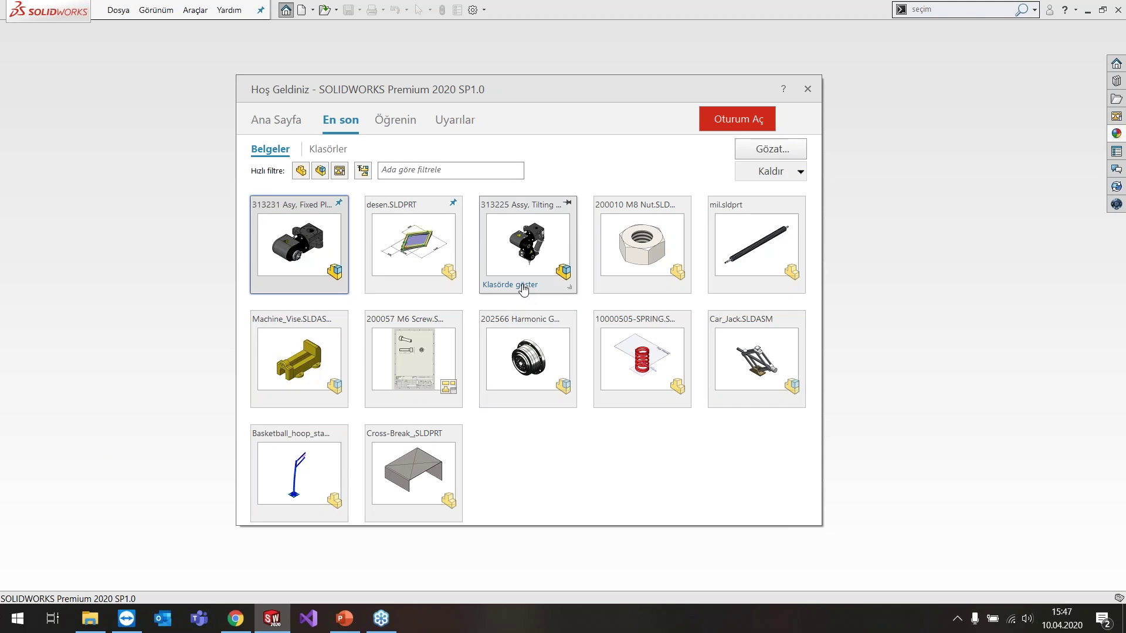
left_click(531, 285)
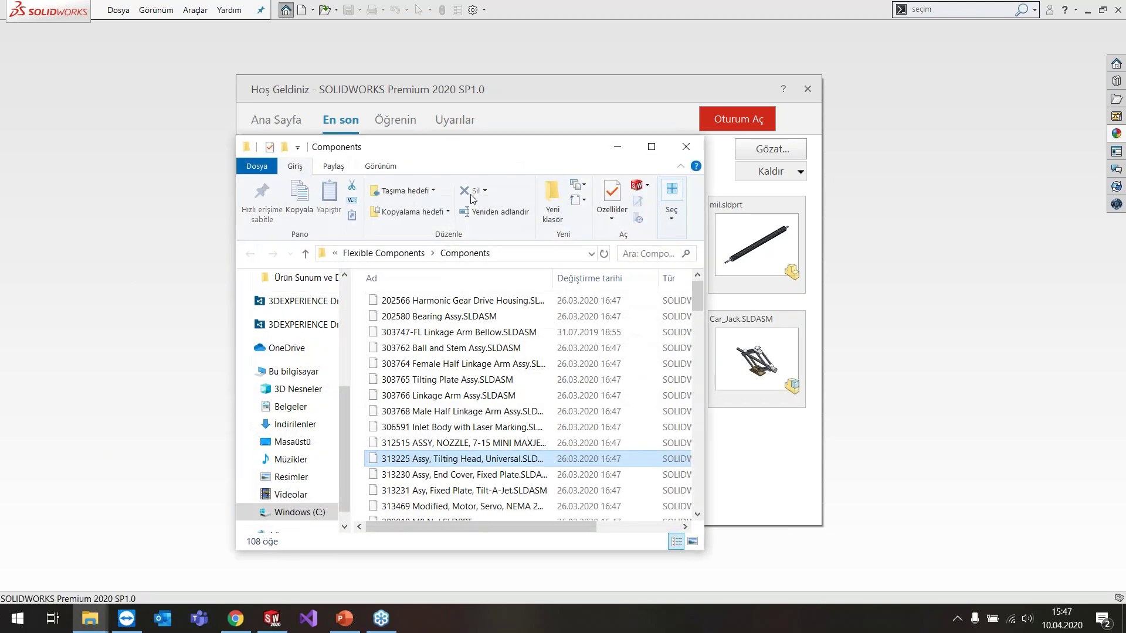
- Maximize the Components folder window and select all the .SLDASM assembly files
left_click(659, 149)
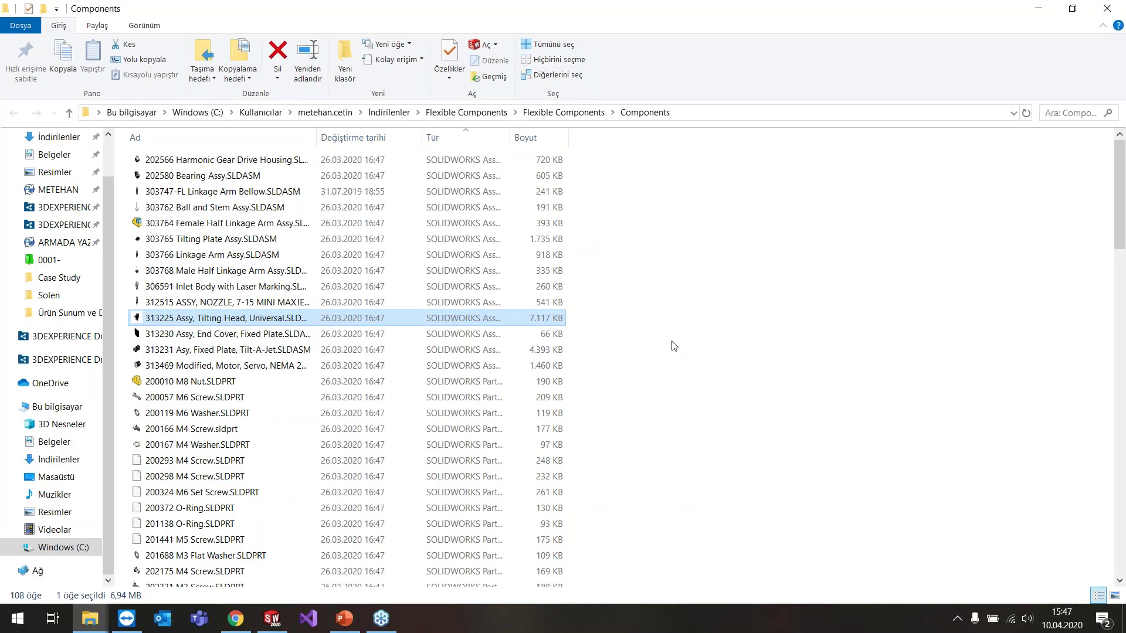
mouse_move(464, 137)
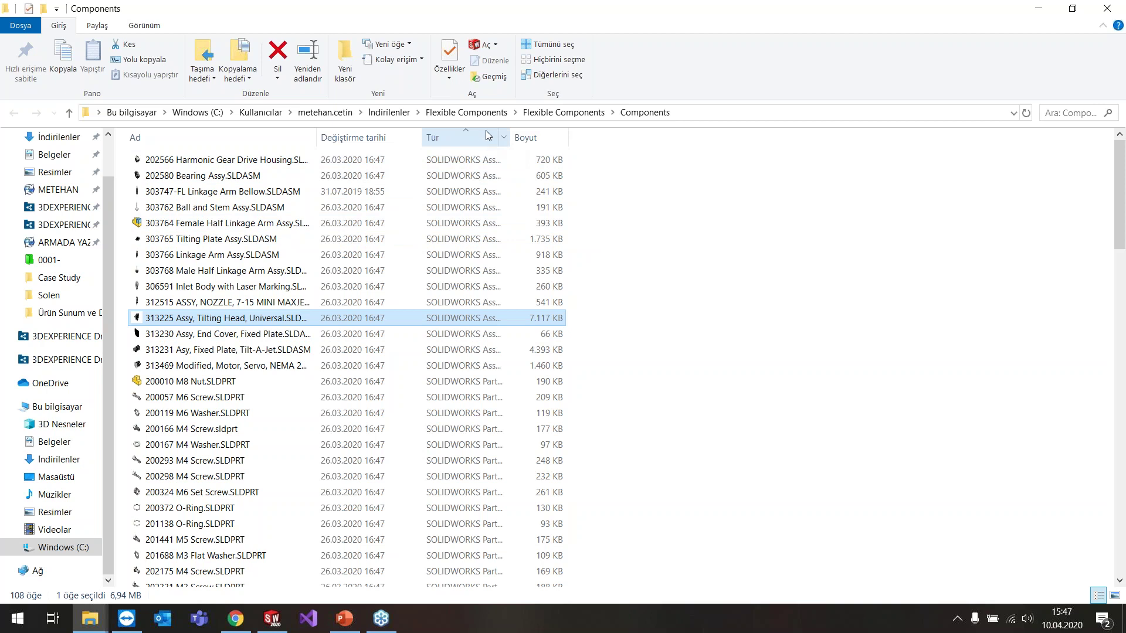
left_click(502, 177)
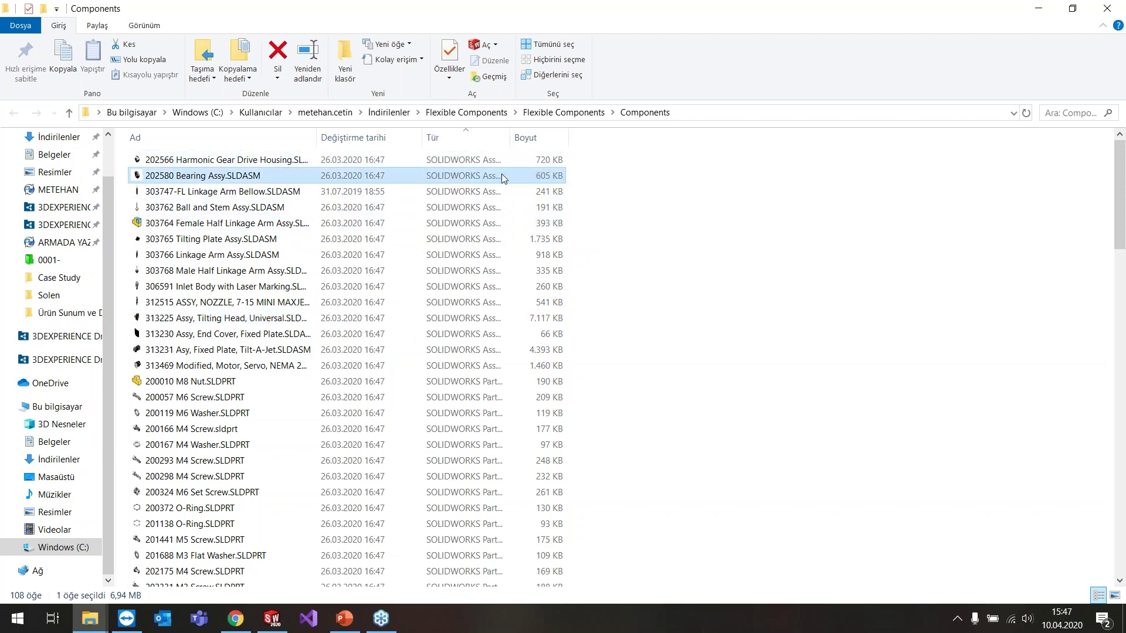
left_click_drag(623, 371, 359, 124)
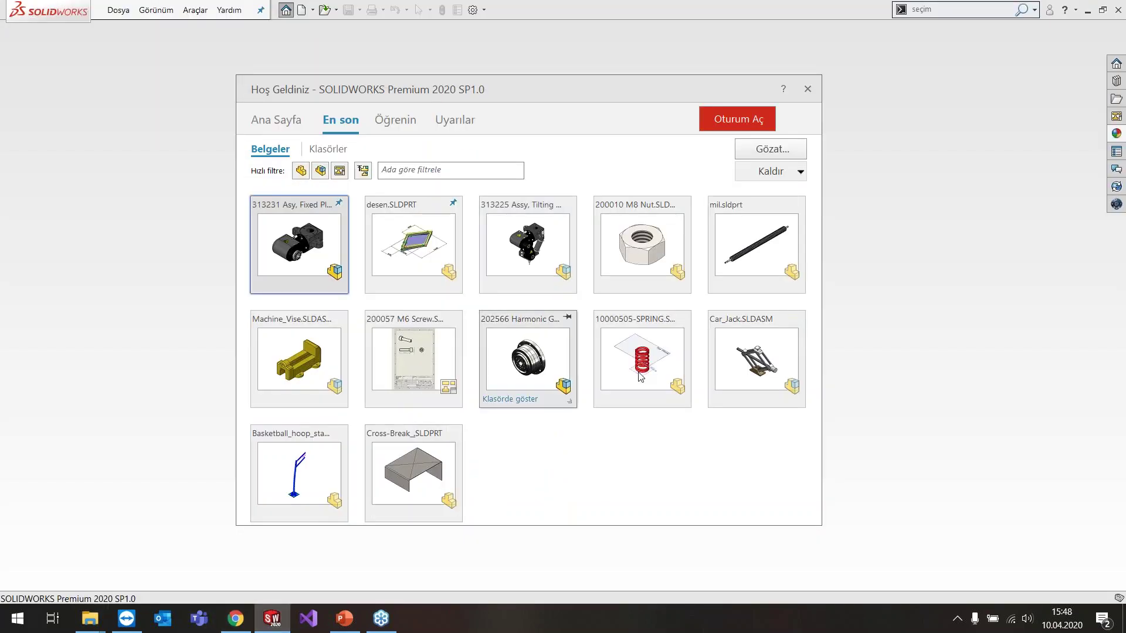
- Close the Welcome window and bring up the Open dialog on the Components folder
left_click(808, 89)
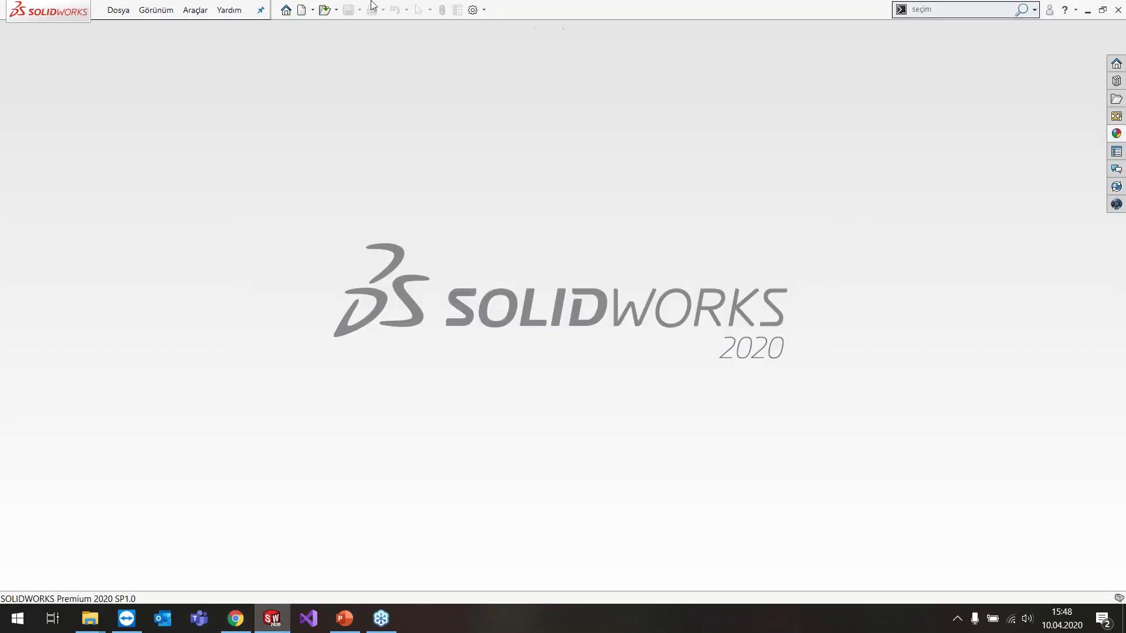
left_click(330, 13)
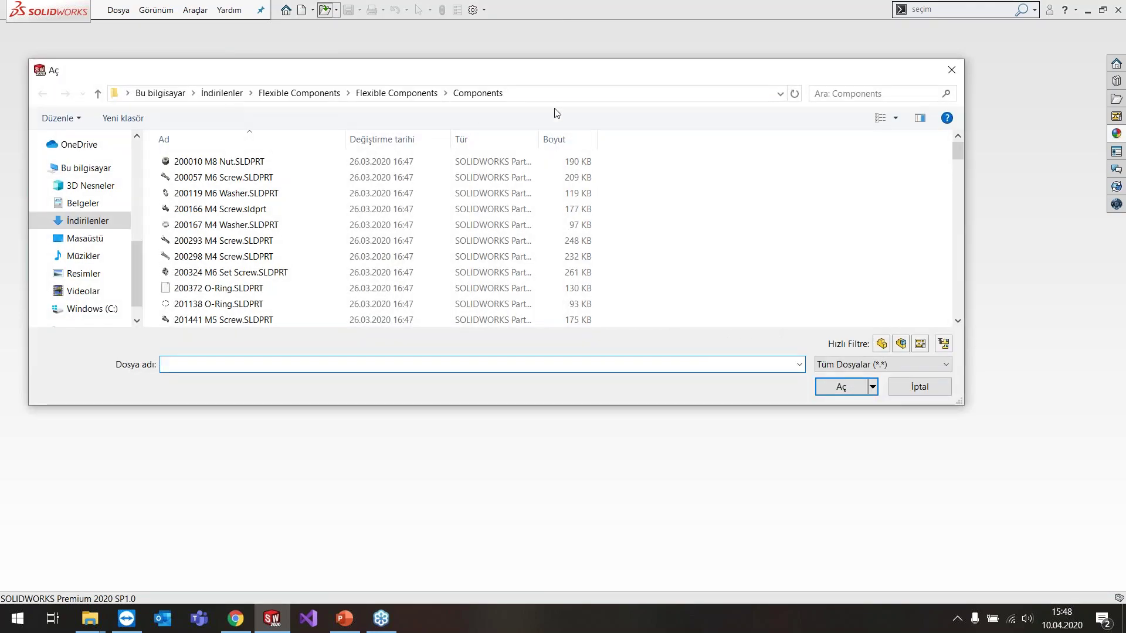
key("BackSpace")
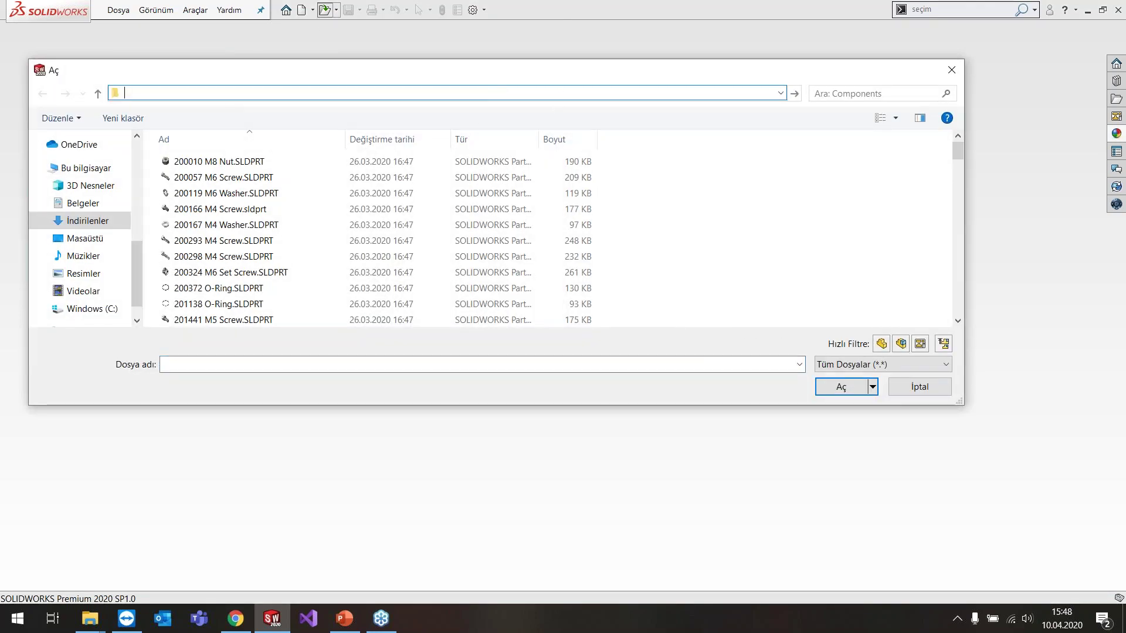
key("ctrl+z")
key("Escape")
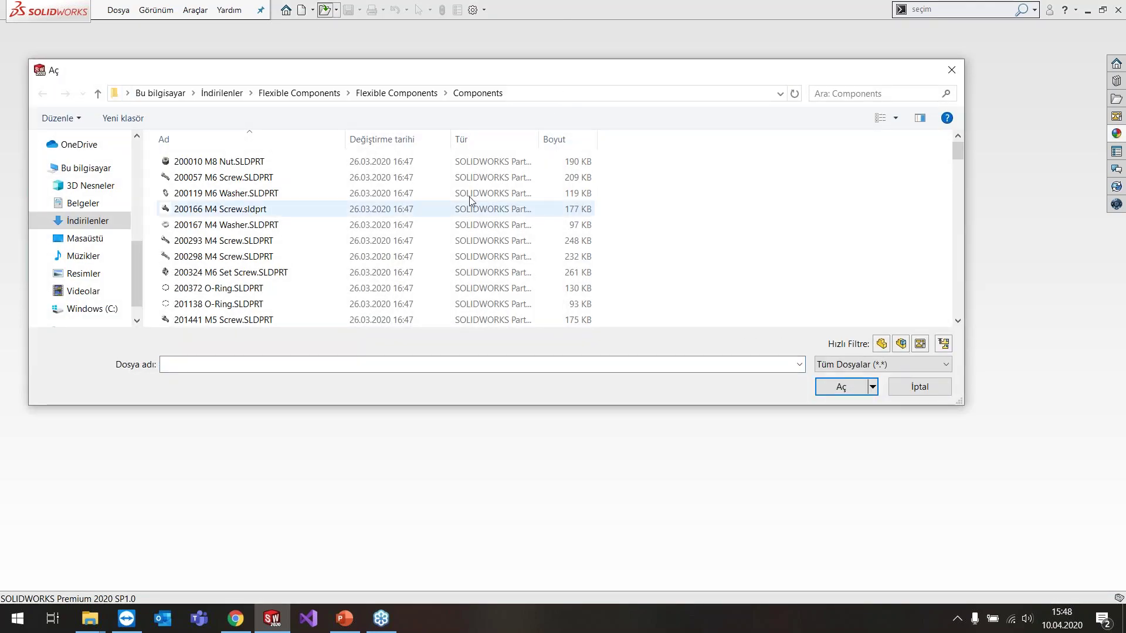
- Sort the Components files largest first and enlarge the Open dialog to list more files
left_click(552, 139)
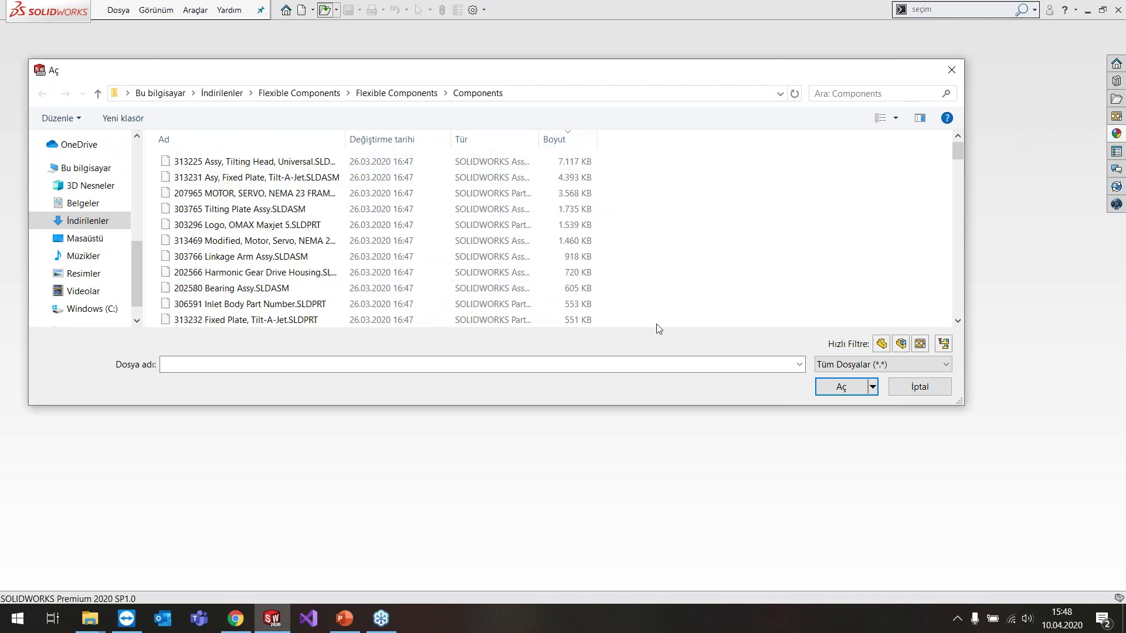
left_click(410, 161)
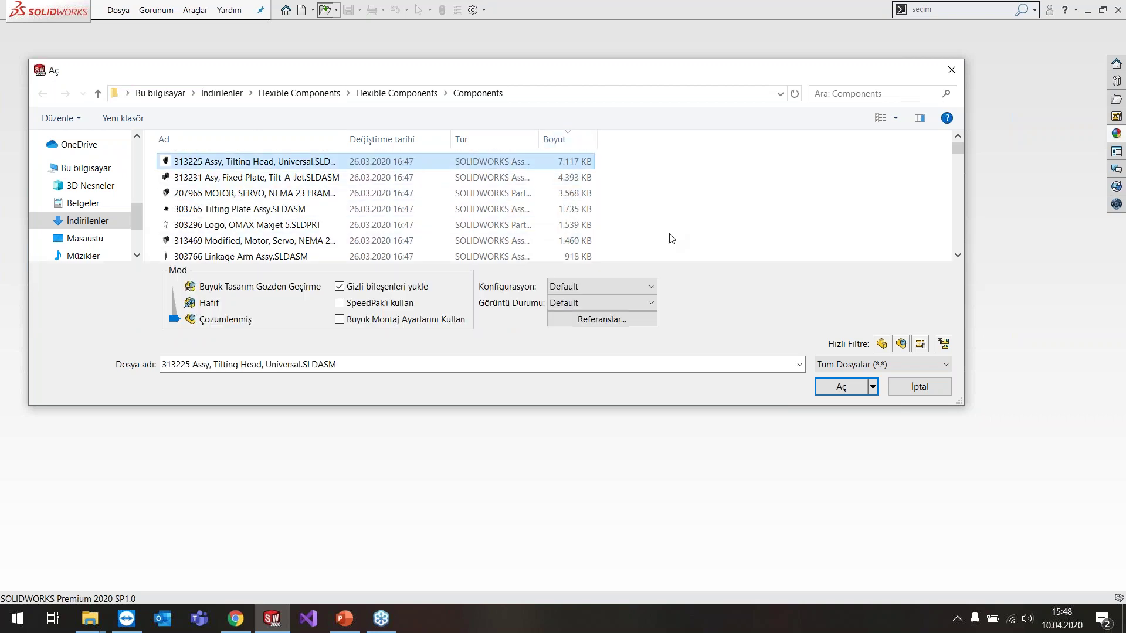
left_click(620, 200)
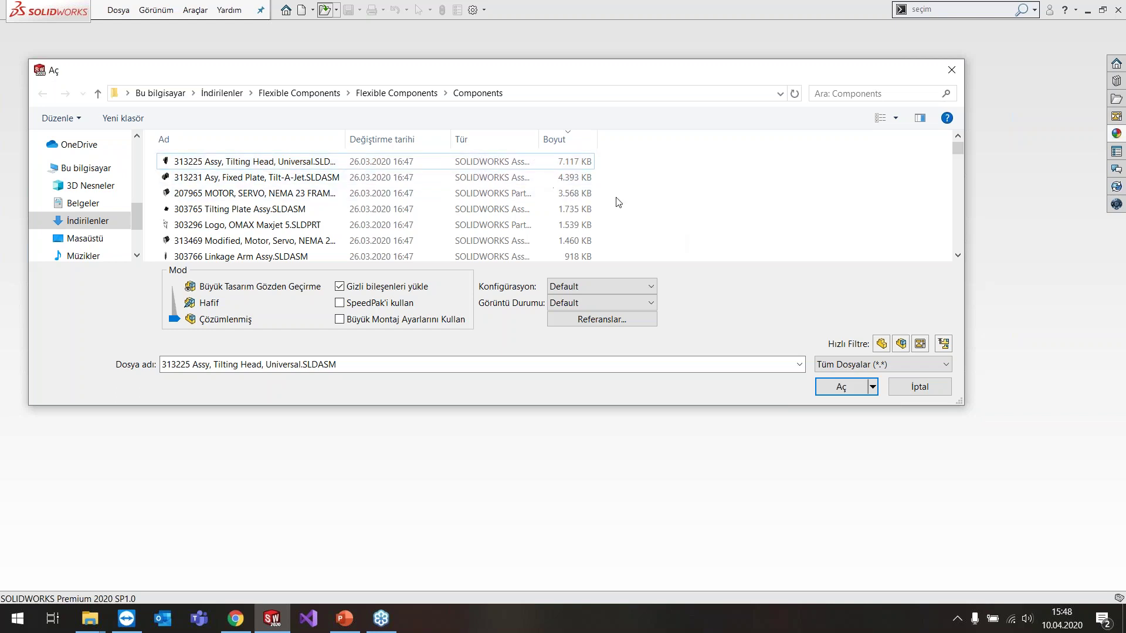
left_click_drag(724, 489, 759, 531)
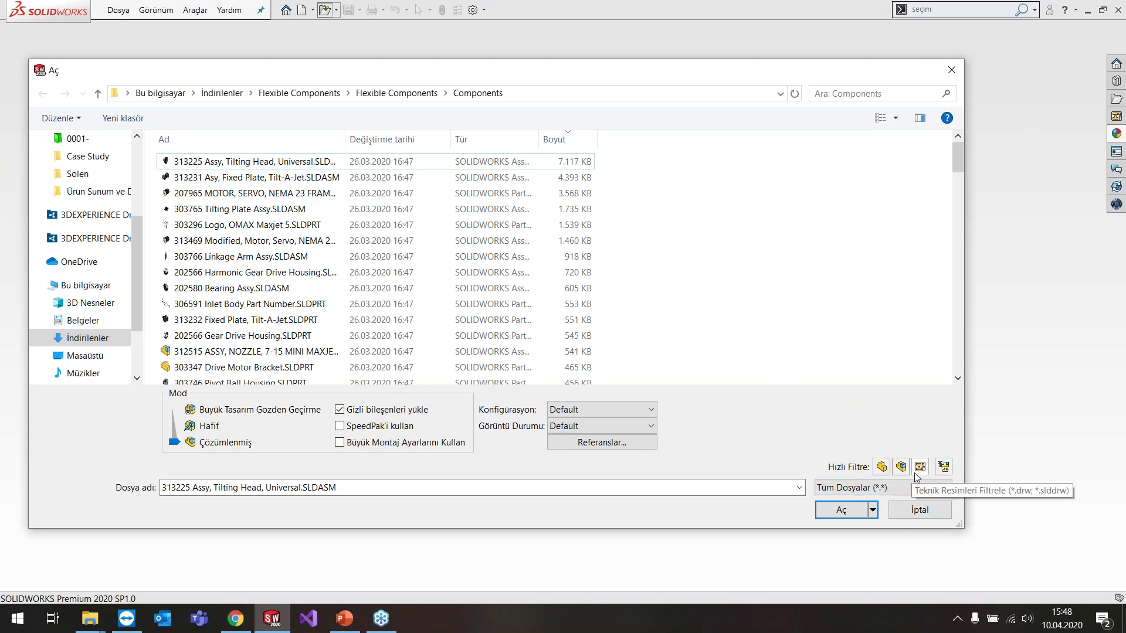
- Compare the 'Filter Top-Level Assemblies' list against all Components files sorted by type
left_click(945, 467)
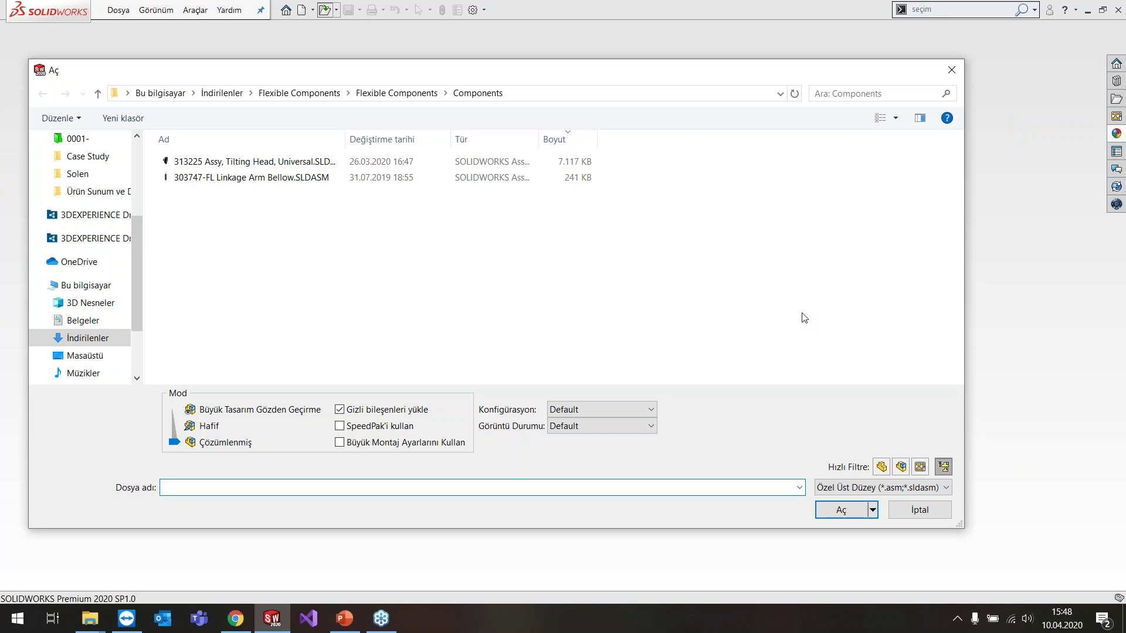
left_click(276, 164)
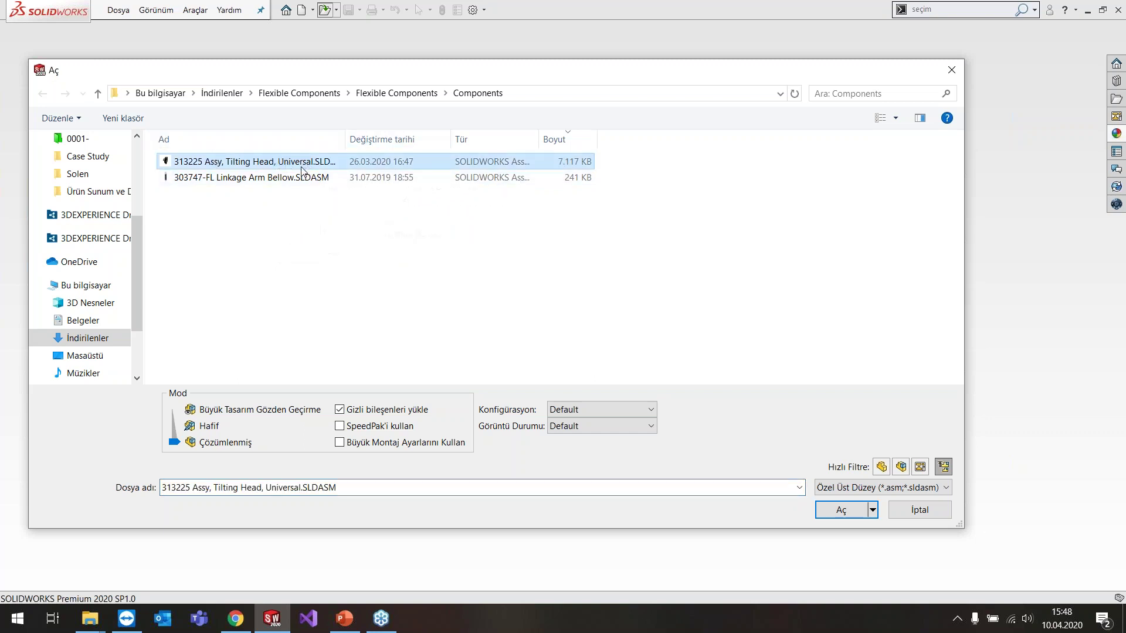
left_click(944, 467)
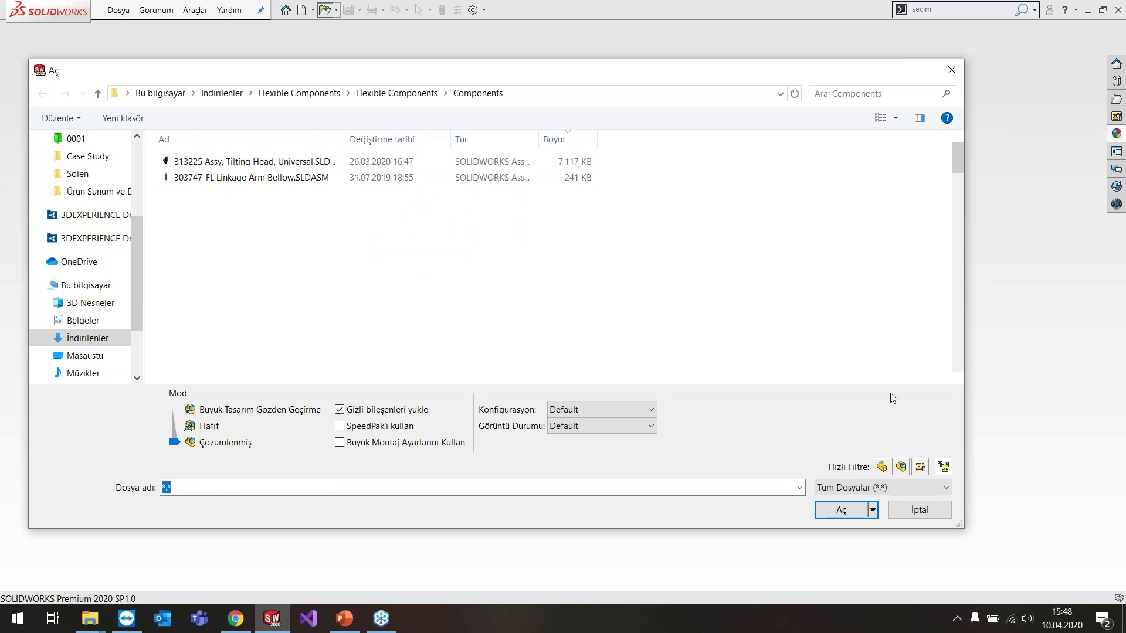
left_click(506, 144)
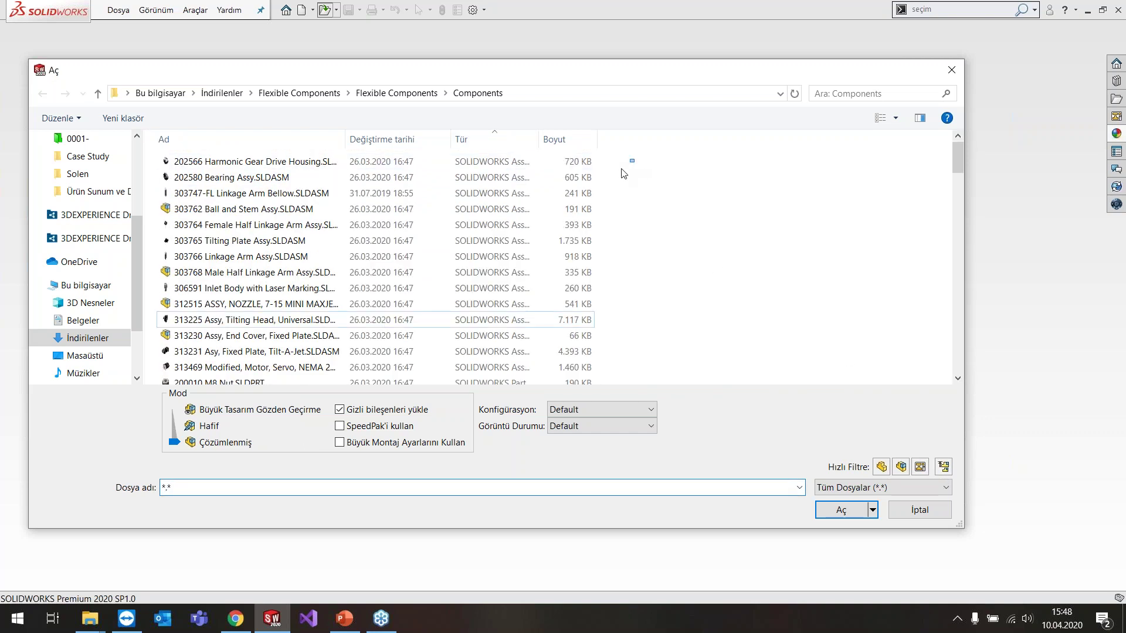
left_click_drag(634, 159, 347, 370)
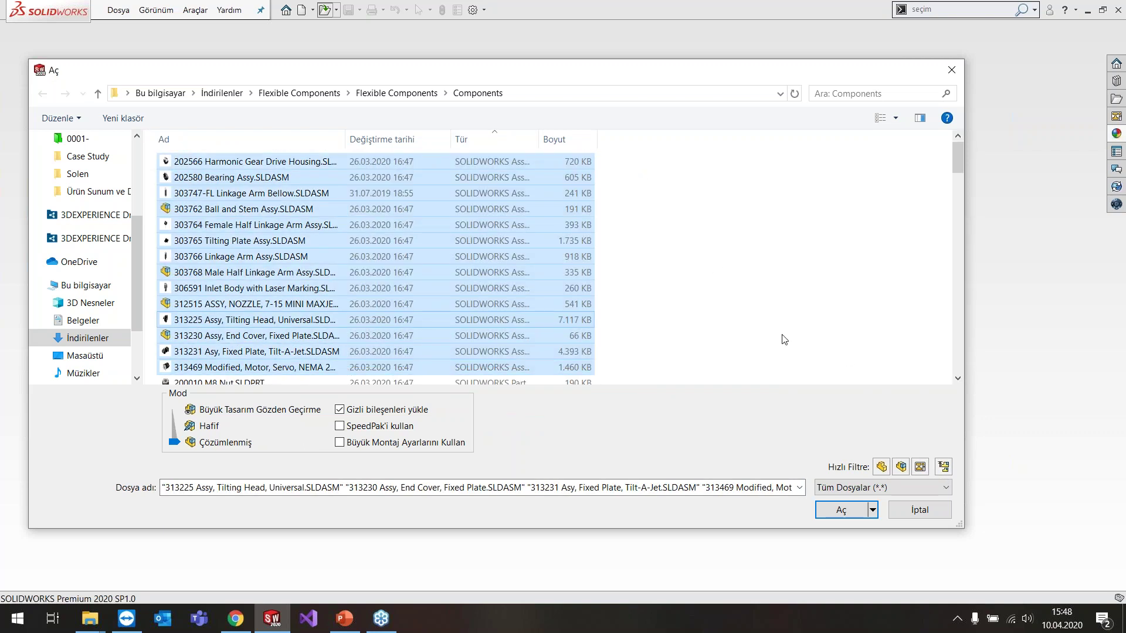
left_click(784, 337)
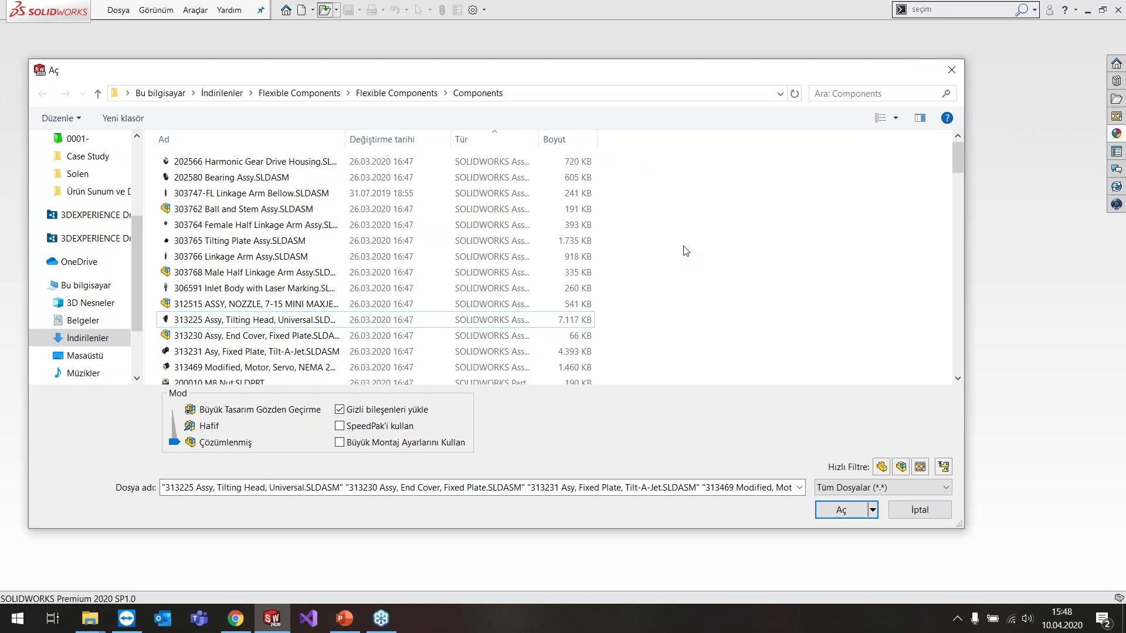
- Reapply the top-level assemblies filter, review the Linkage Arm Bellow assembly, and close the dialog
left_click(944, 467)
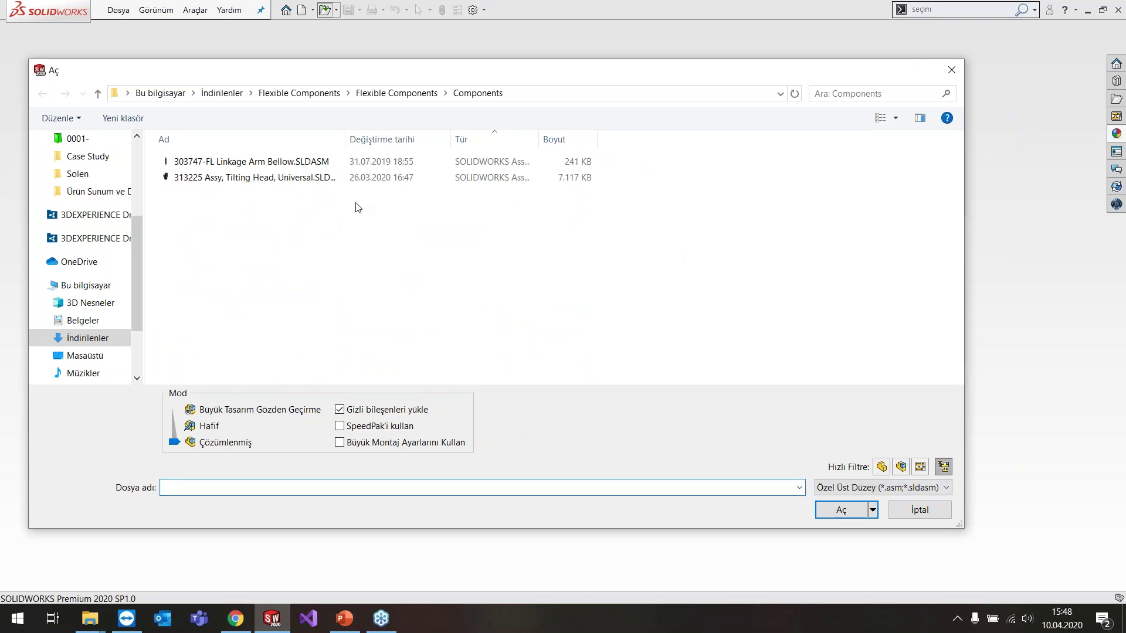
left_click(288, 164)
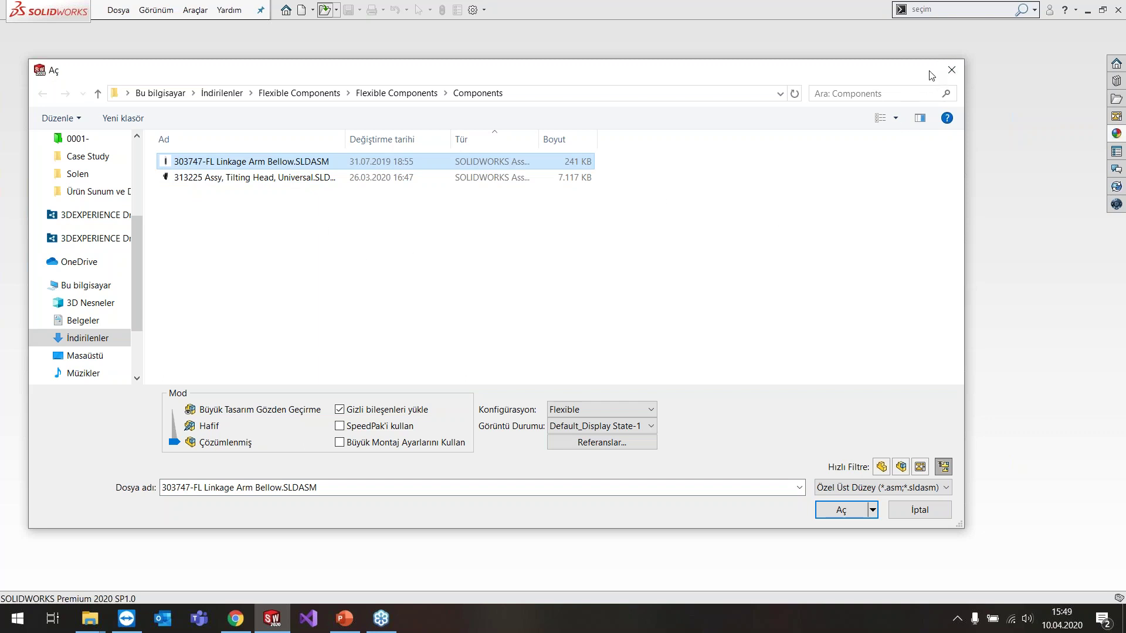
left_click(813, 244)
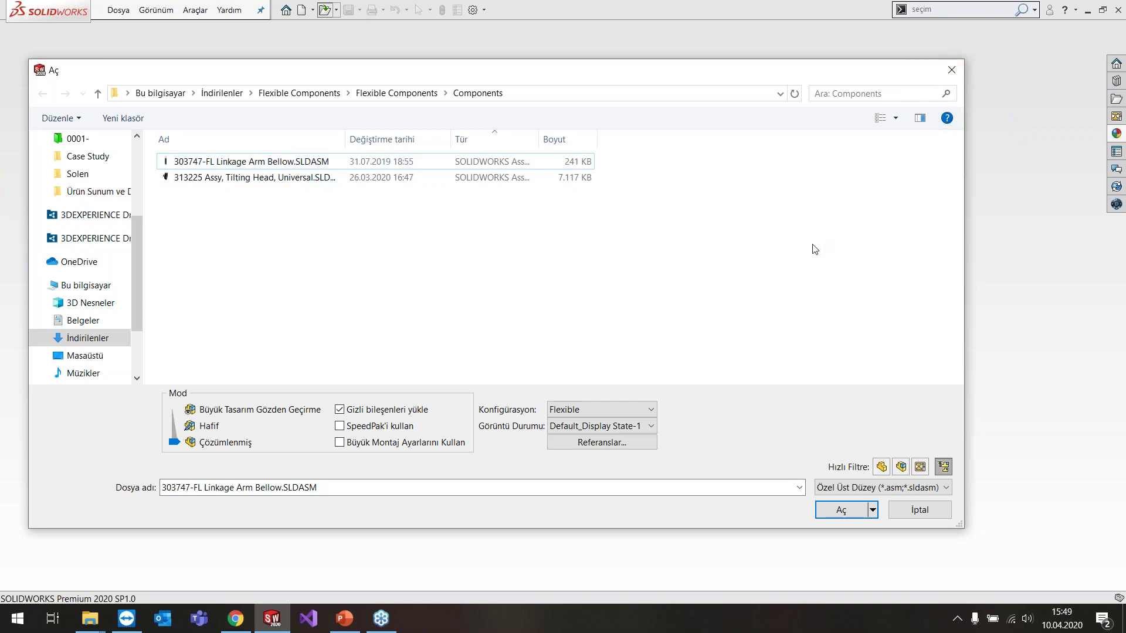
left_click(952, 70)
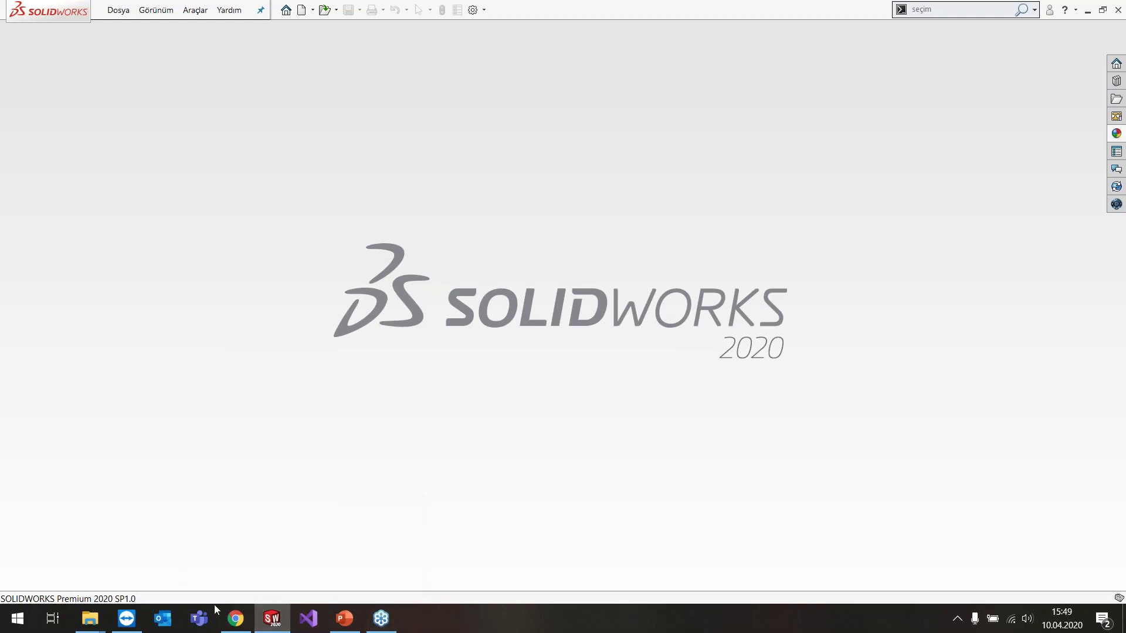
- Show PowerPoint slide 16, then open the recent 313225 Tilting Head assembly in SOLIDWORKS
left_click(345, 618)
left_click(142, 477)
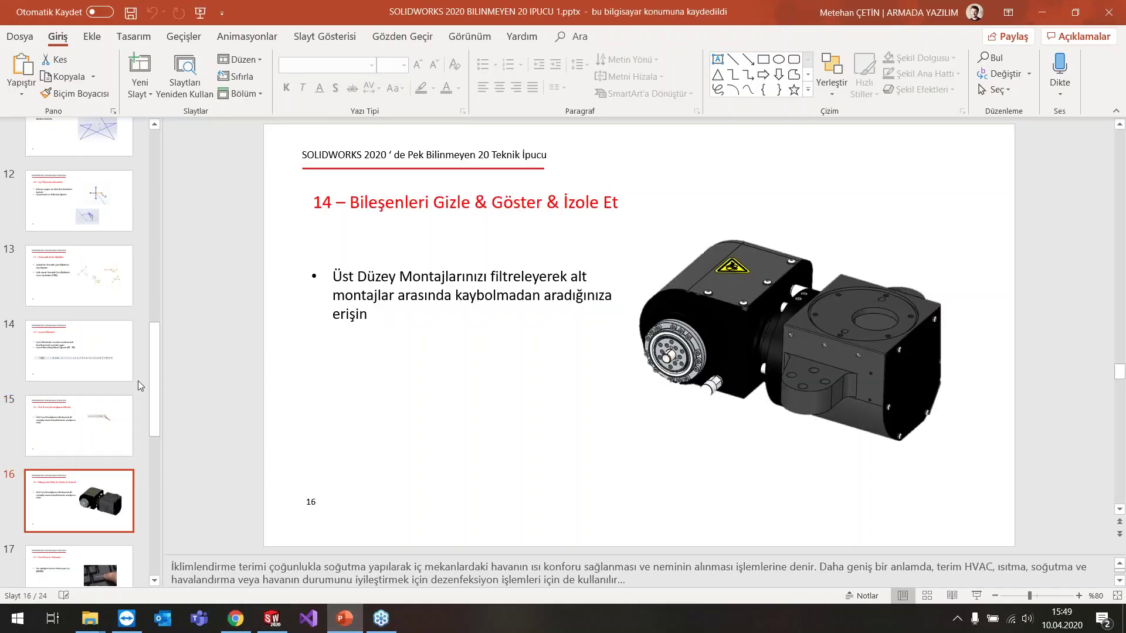
left_click_drag(157, 369, 160, 383)
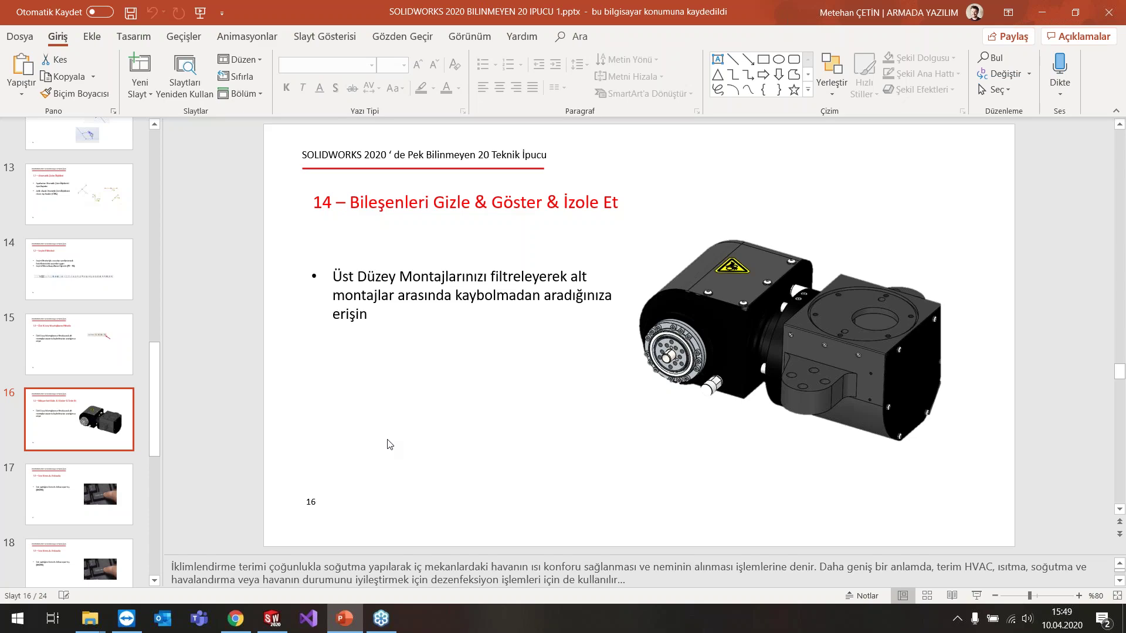
left_click(272, 618)
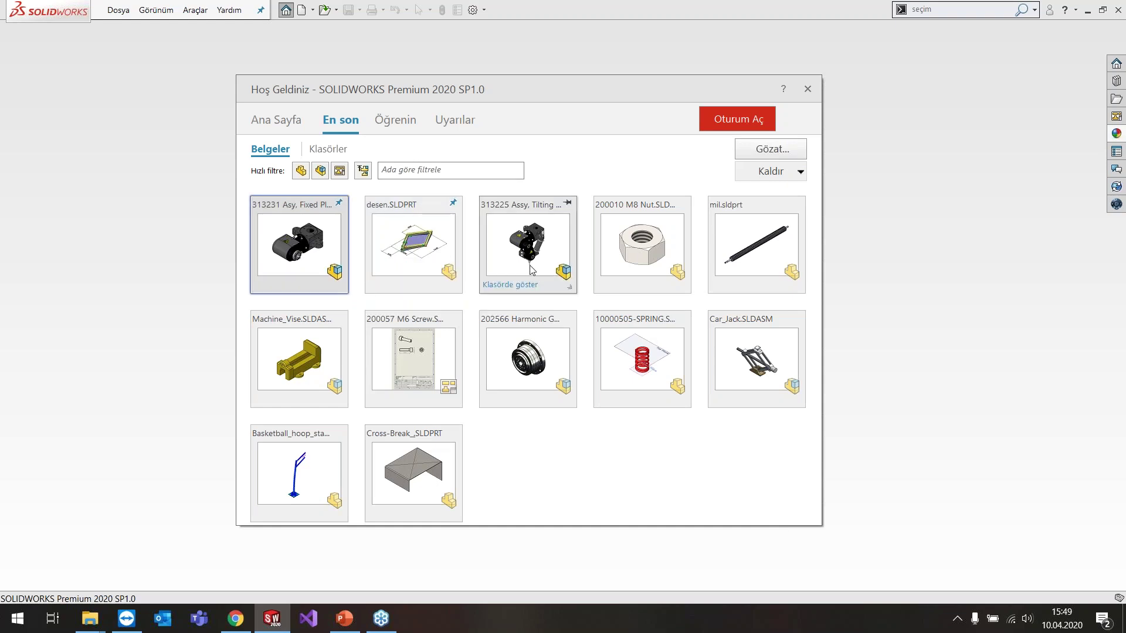
mouse_move(526, 245)
left_click(511, 253)
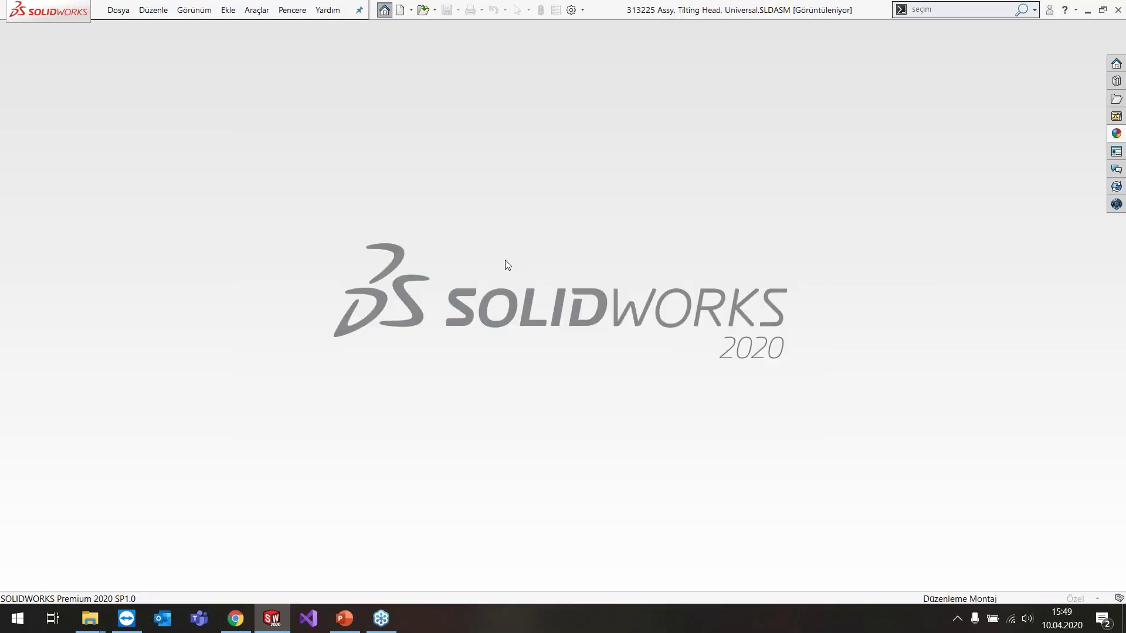
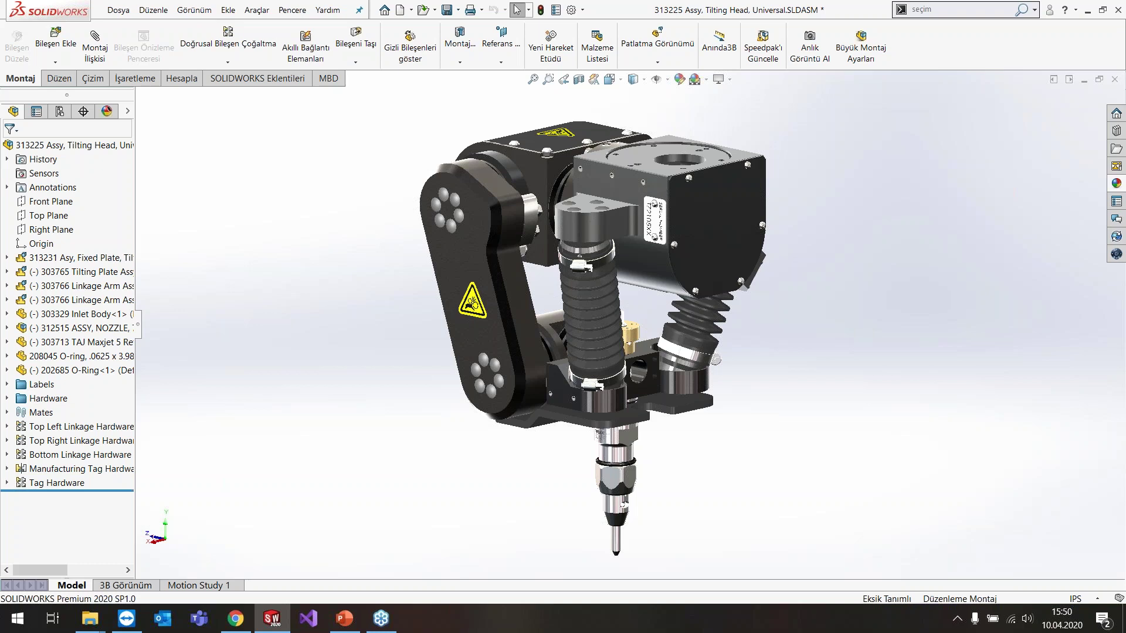
- Open the 313231 Asy, Fixed Plate, Tilt-A-Jet subassembly in its own window
key("z")
key("z")
key("z")
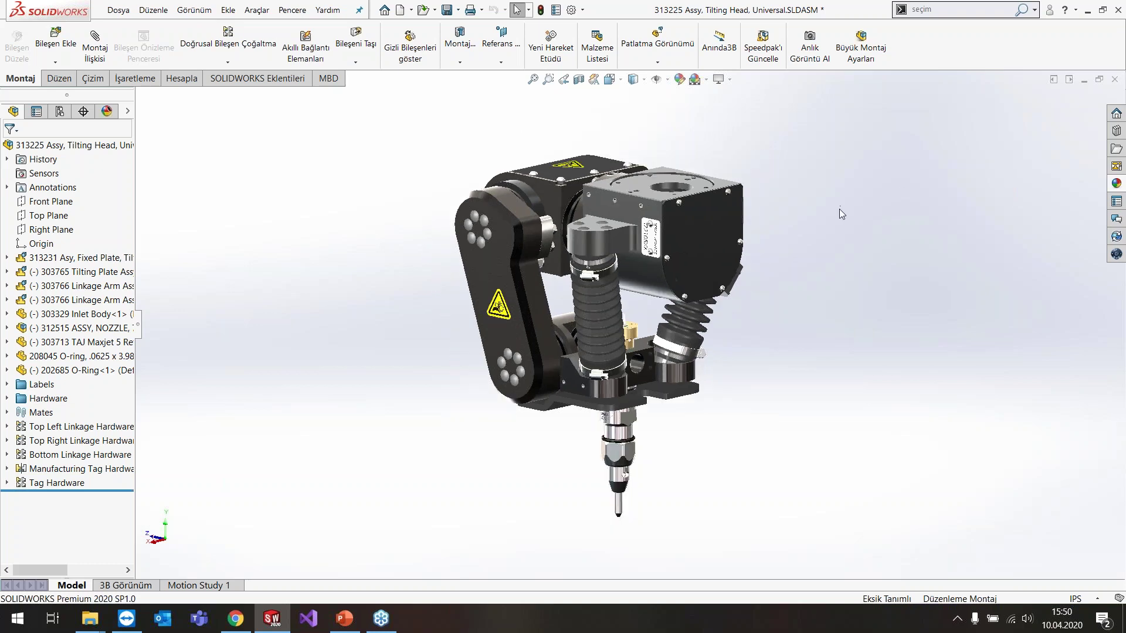
middle_click_drag(814, 213, 741, 282)
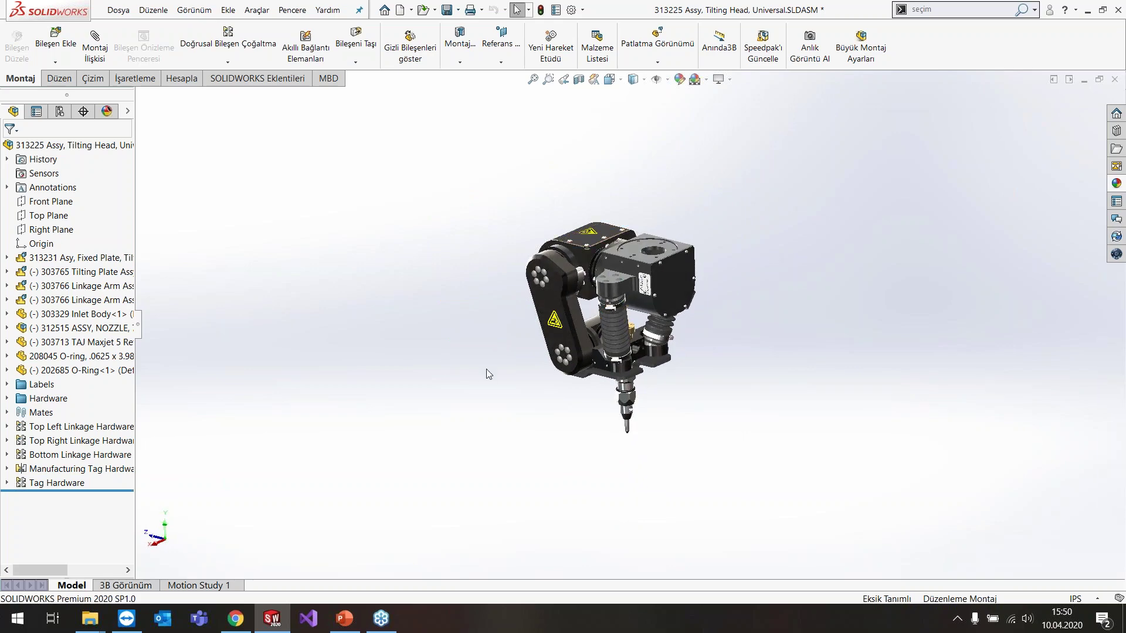
key("shift+z")
key("shift+z")
key("shift+z")
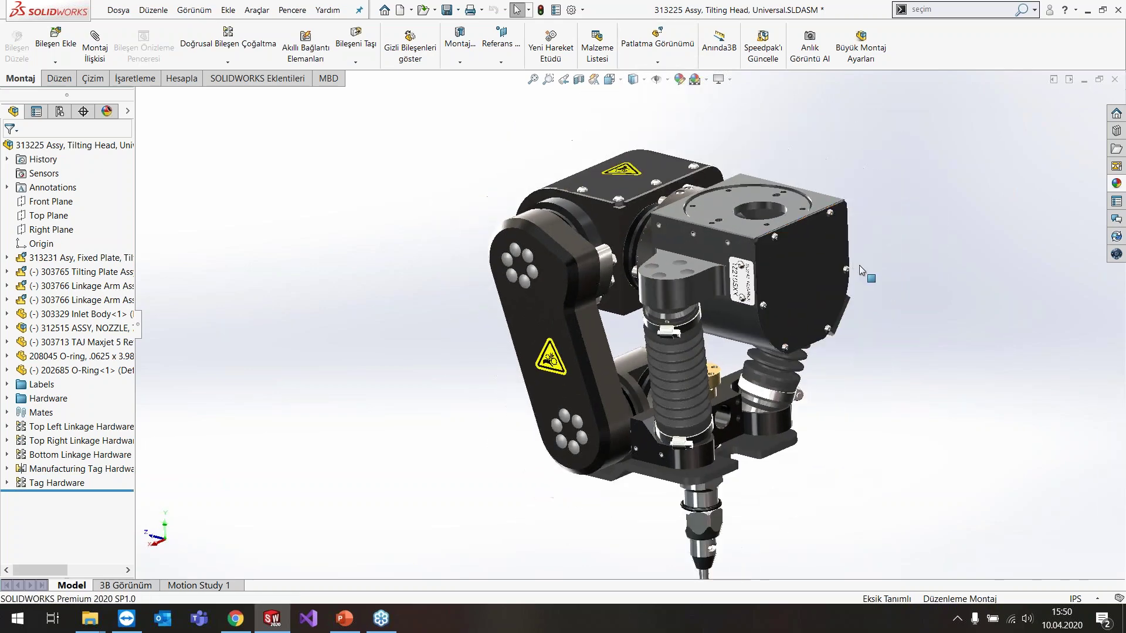
key("z")
middle_click_drag(859, 265, 865, 259)
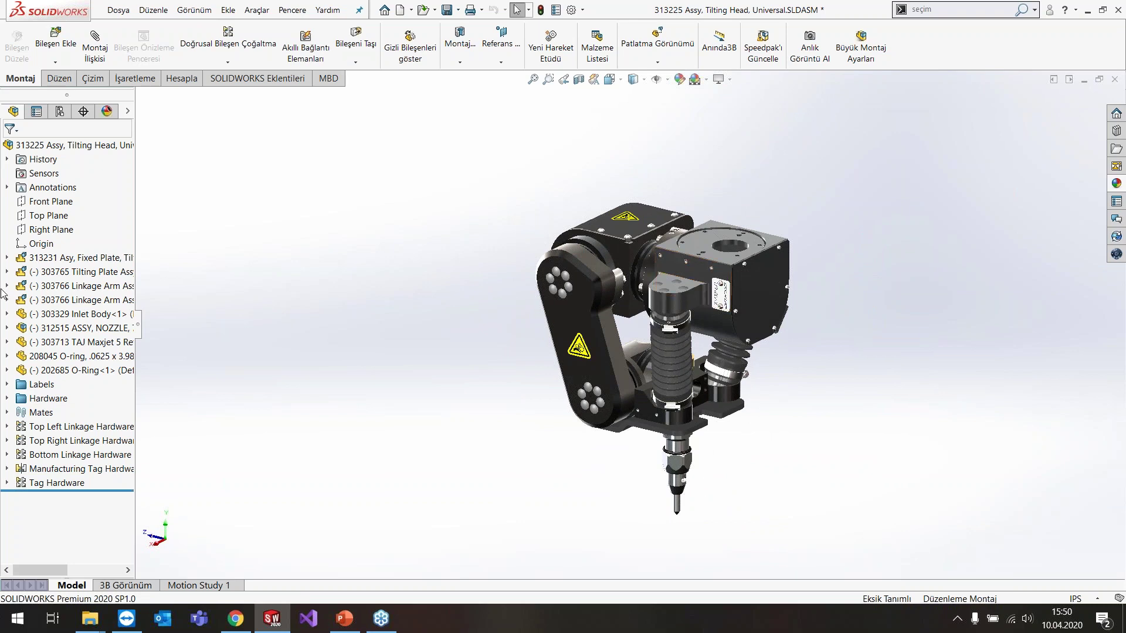
left_click(75, 260)
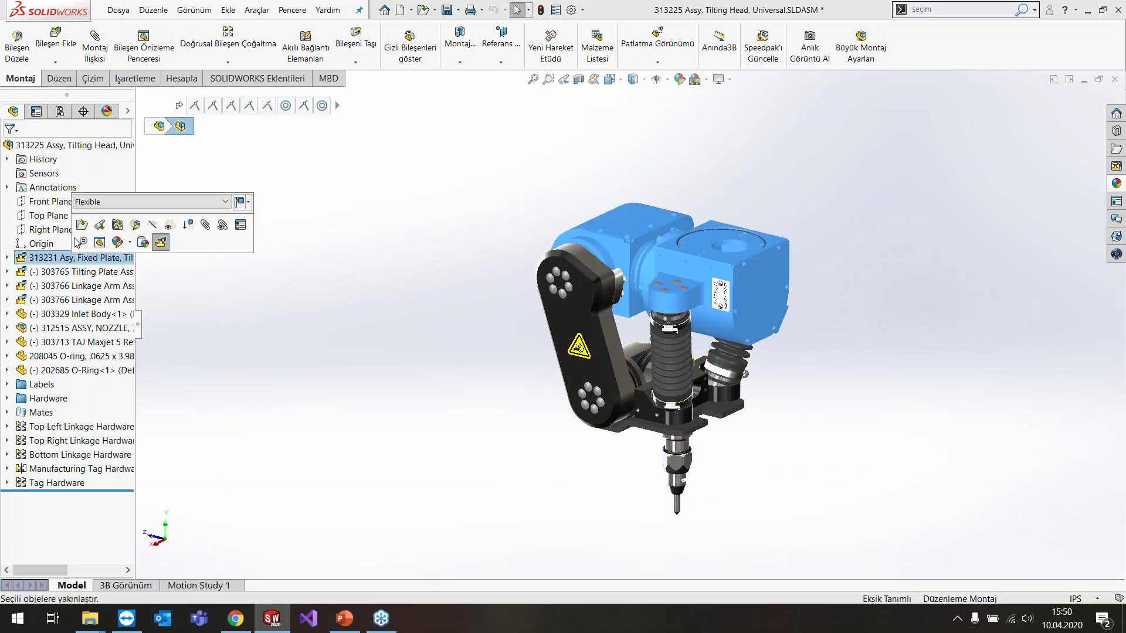
key("ctrl+q")
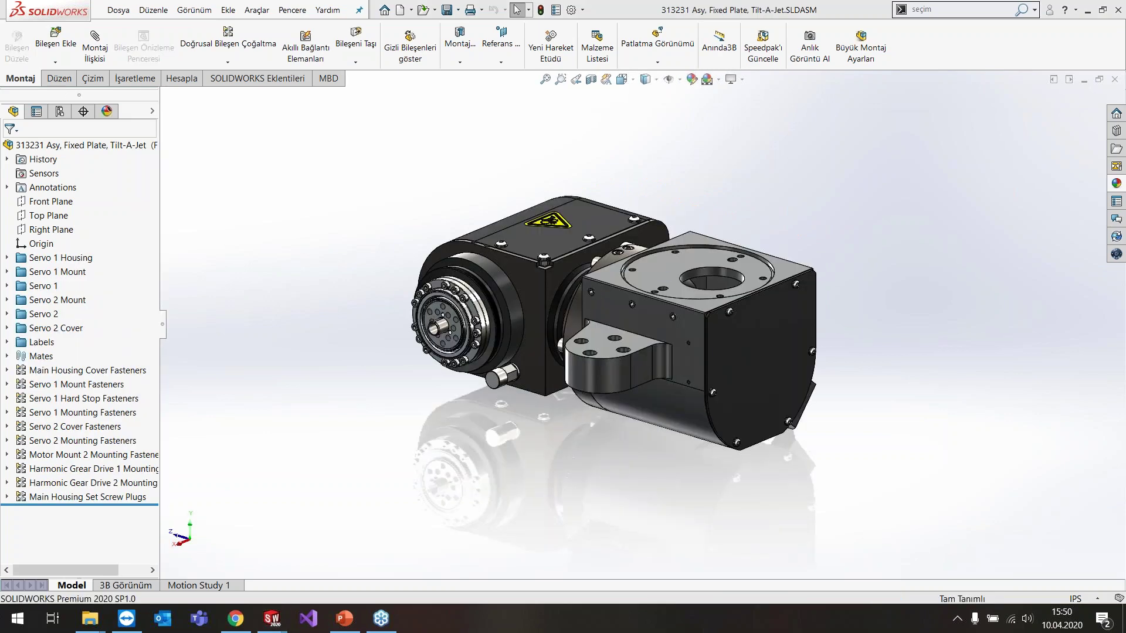
- Zoom in on the servo housing, bring up the motor cover's shortcut menu, then dismiss it
scroll(785, 193, "down", 2)
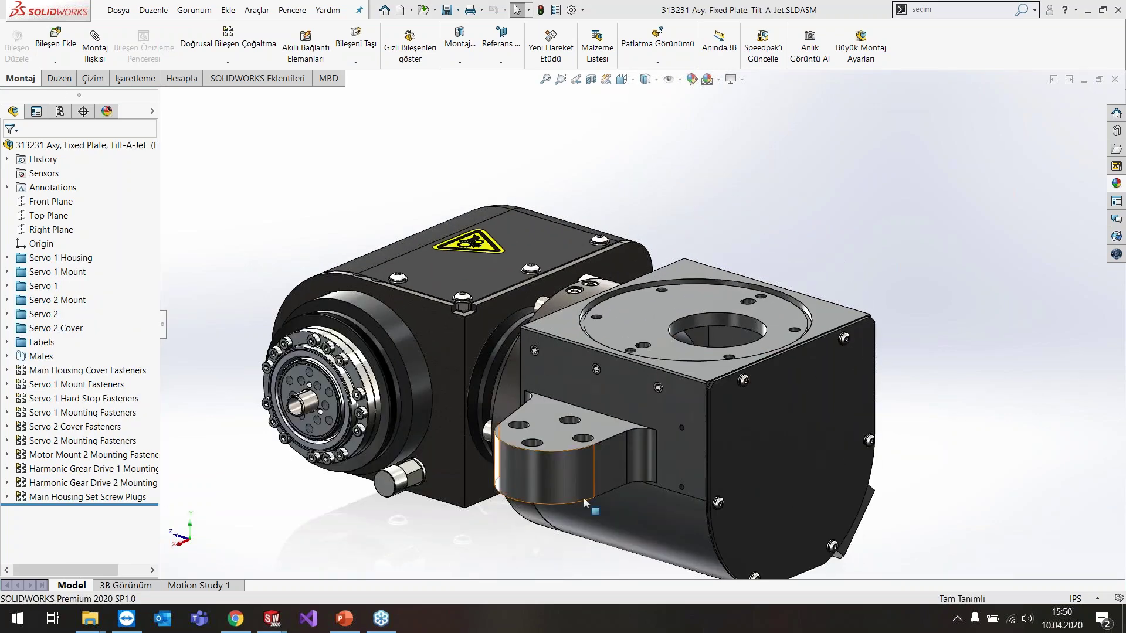
scroll(475, 274, "down", 3)
scroll(505, 295, "down", 2)
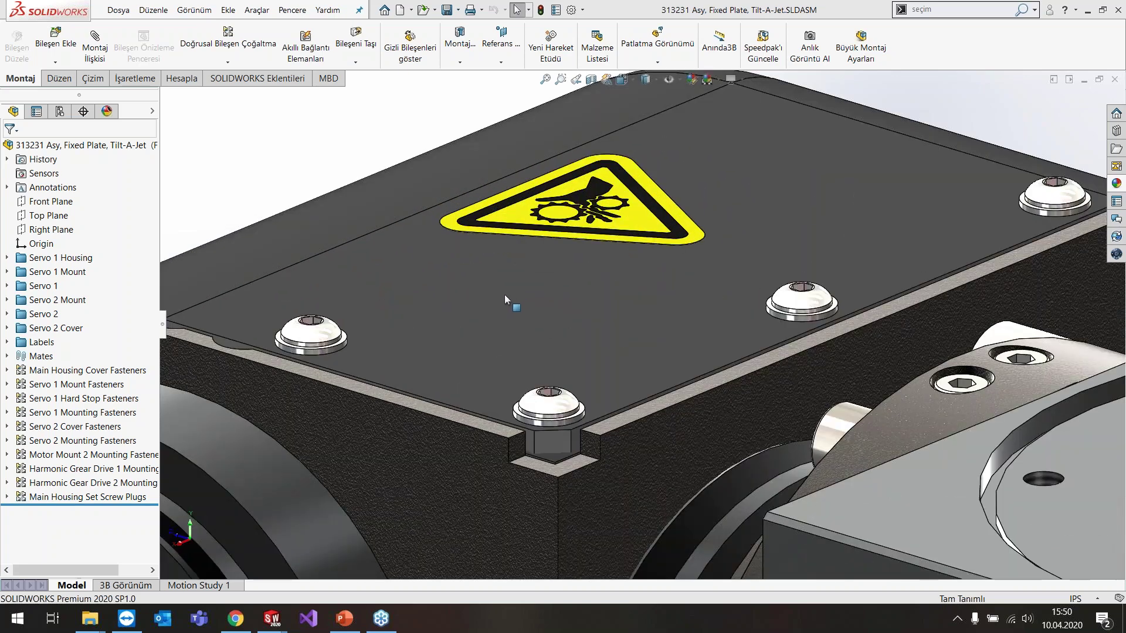
scroll(505, 295, "down", 1)
left_click(505, 293)
right_click(505, 294)
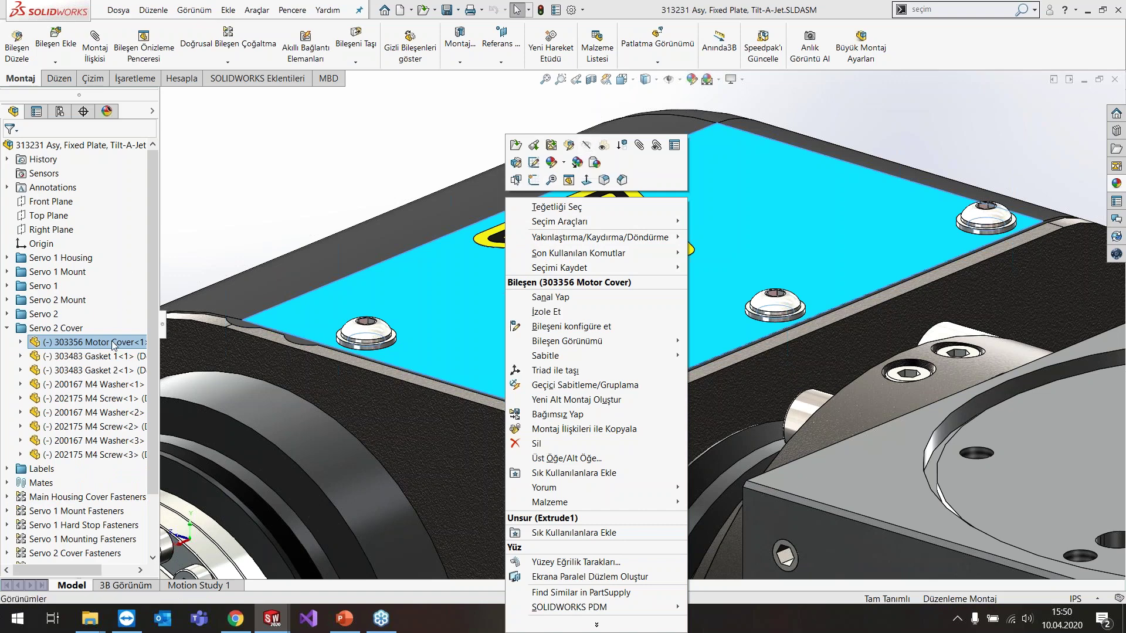
key("Escape")
scroll(540, 330, "up", 3)
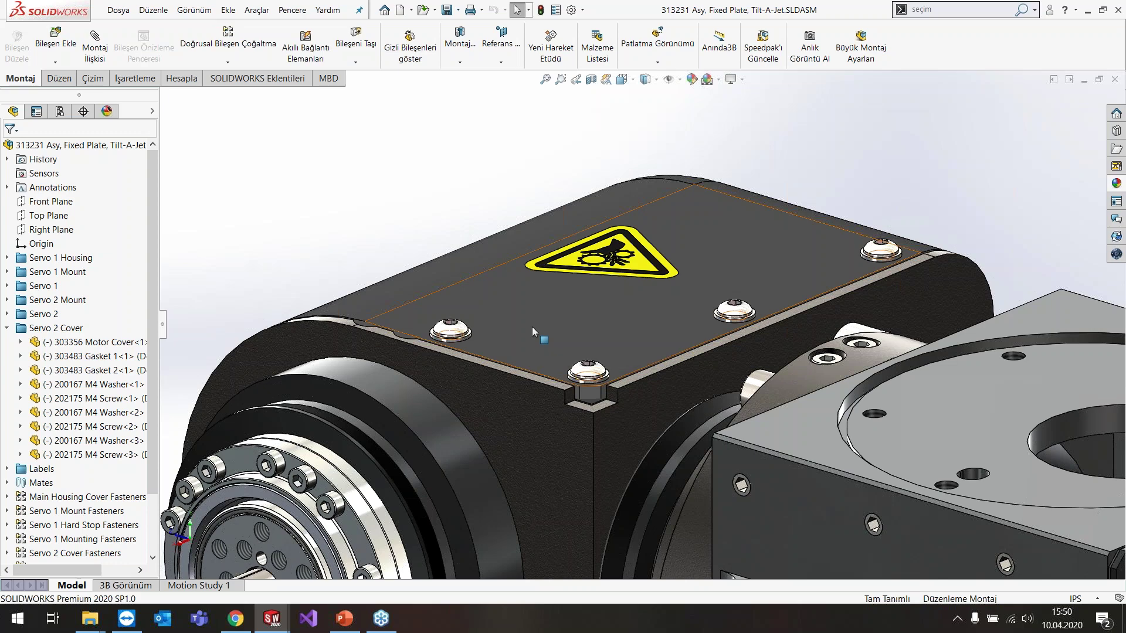
- Hide the motor cover and the servo's yellow warning label with Tab, then restore them with Shift+Tab
left_click(533, 331)
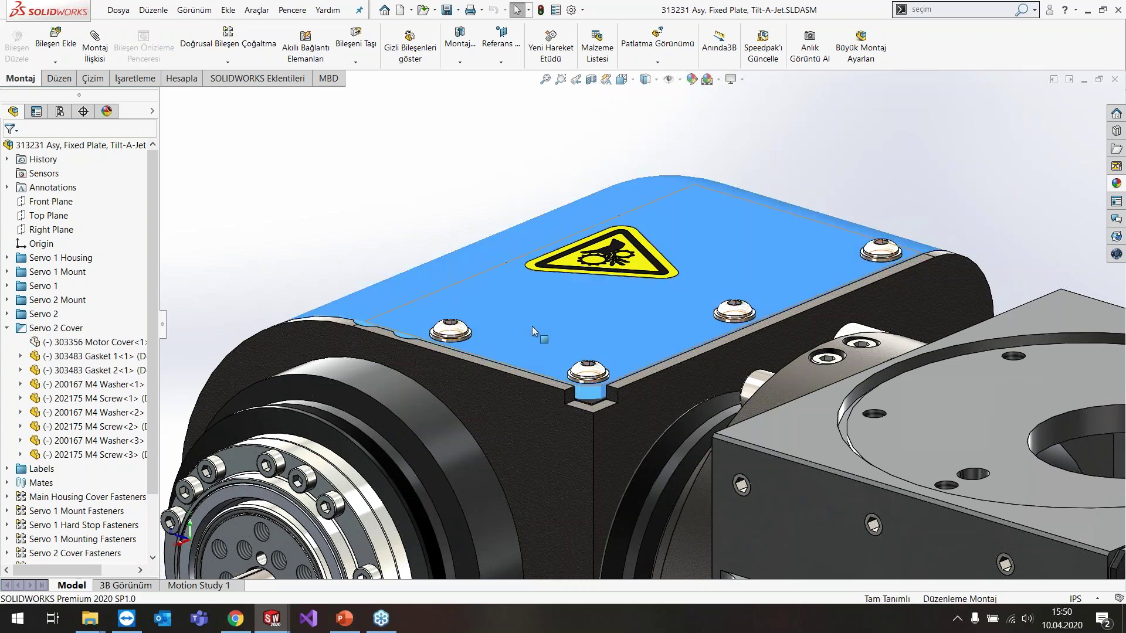
key("Tab")
middle_click_drag(532, 331, 501, 199)
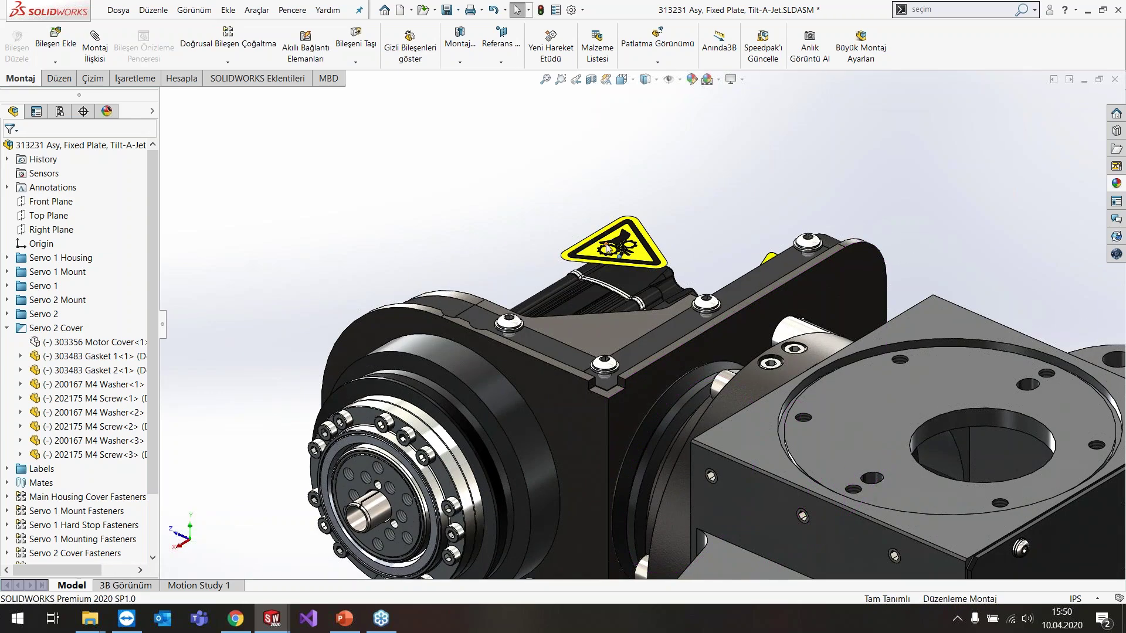
mouse_move(621, 247)
middle_mouse_down()
mouse_move(598, 121)
mouse_move(687, 219)
middle_mouse_up()
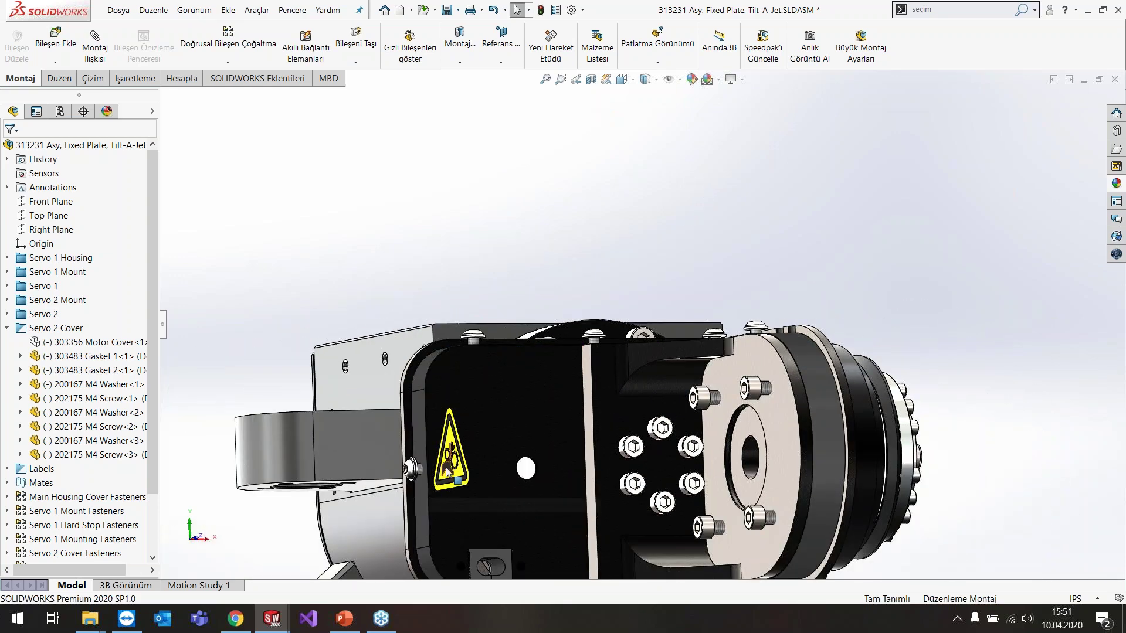
key("Tab")
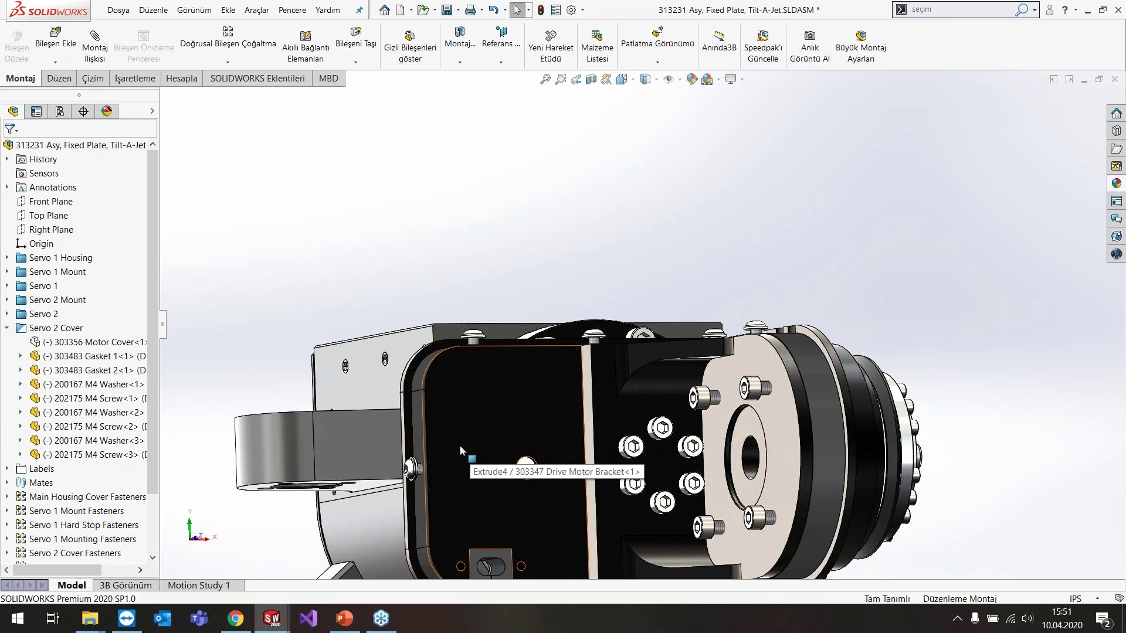
key("shift+Tab")
- Toggle the motor cover hidden and shown repeatedly, leaving the servo motor exposed
mouse_move(460, 446)
middle_mouse_down()
mouse_move(408, 283)
mouse_move(501, 434)
middle_mouse_up()
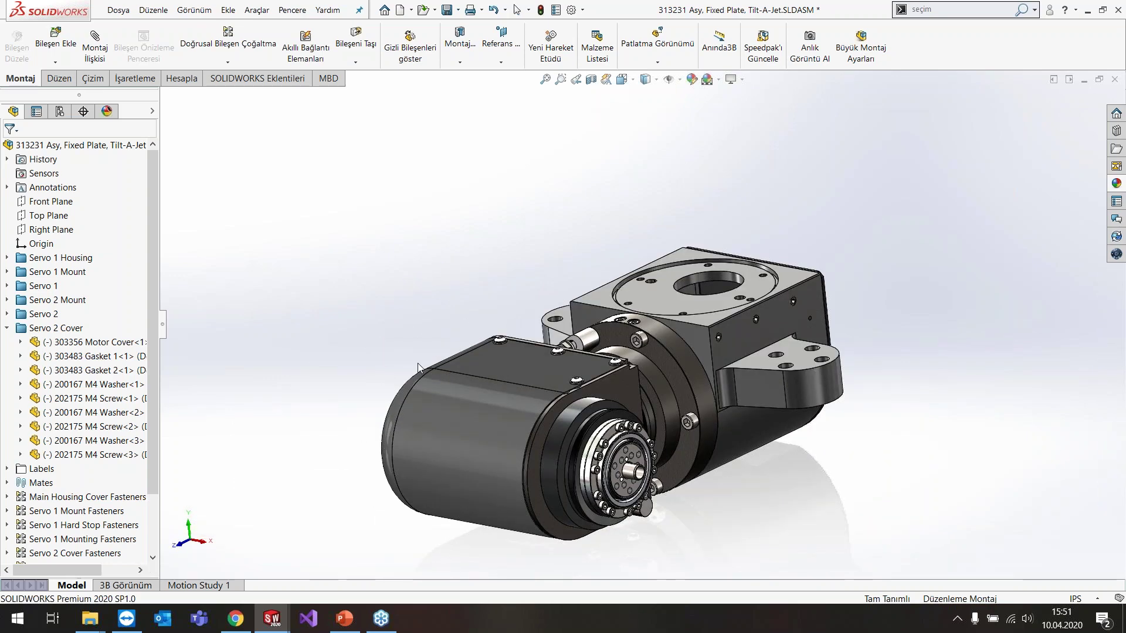
left_click(498, 434)
key("Tab")
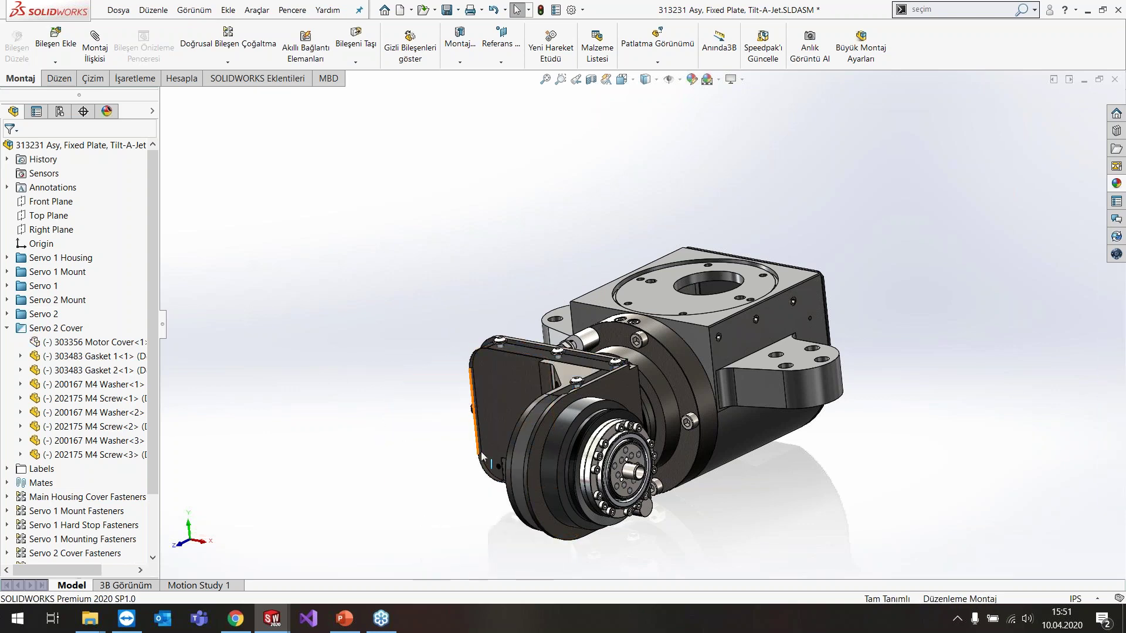
key("shift+Tab")
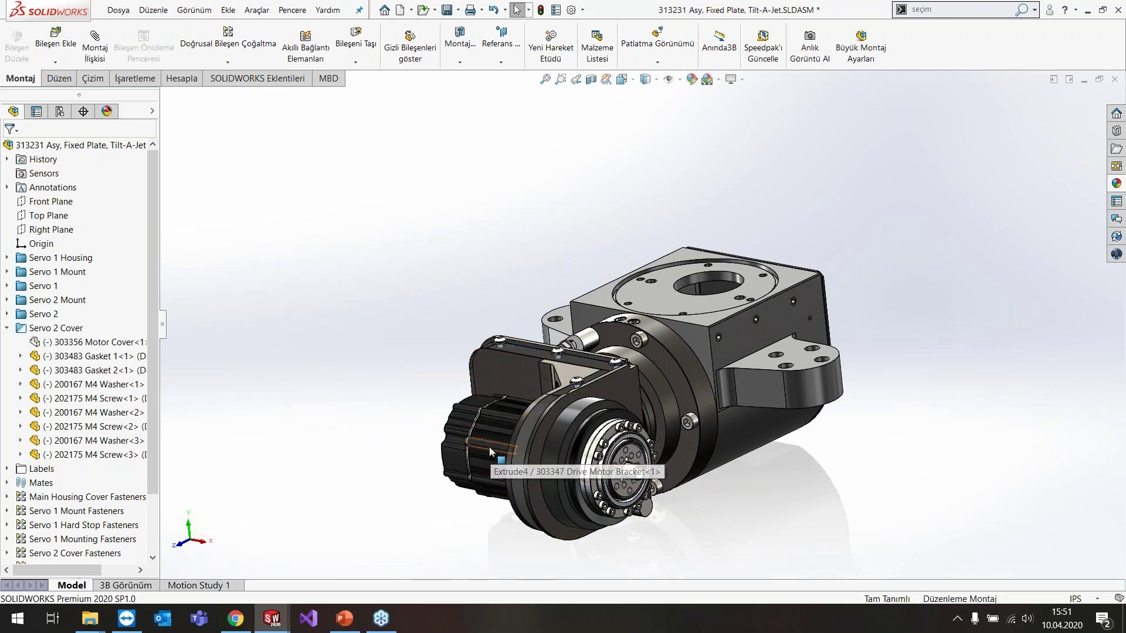
key("shift+Tab")
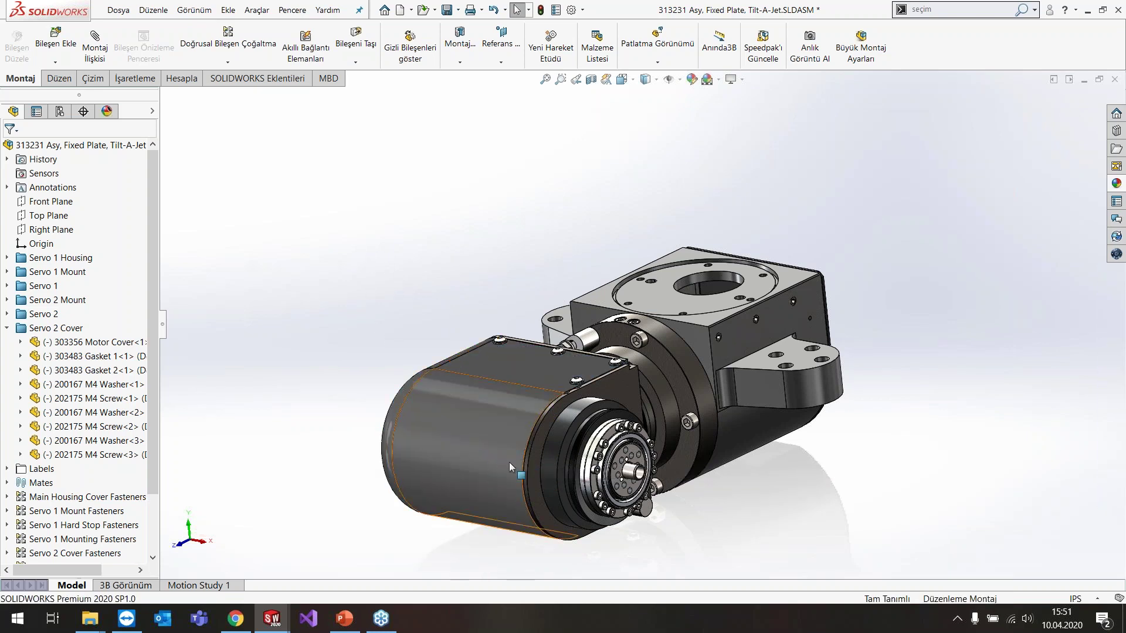
key("Tab")
key("Tab")
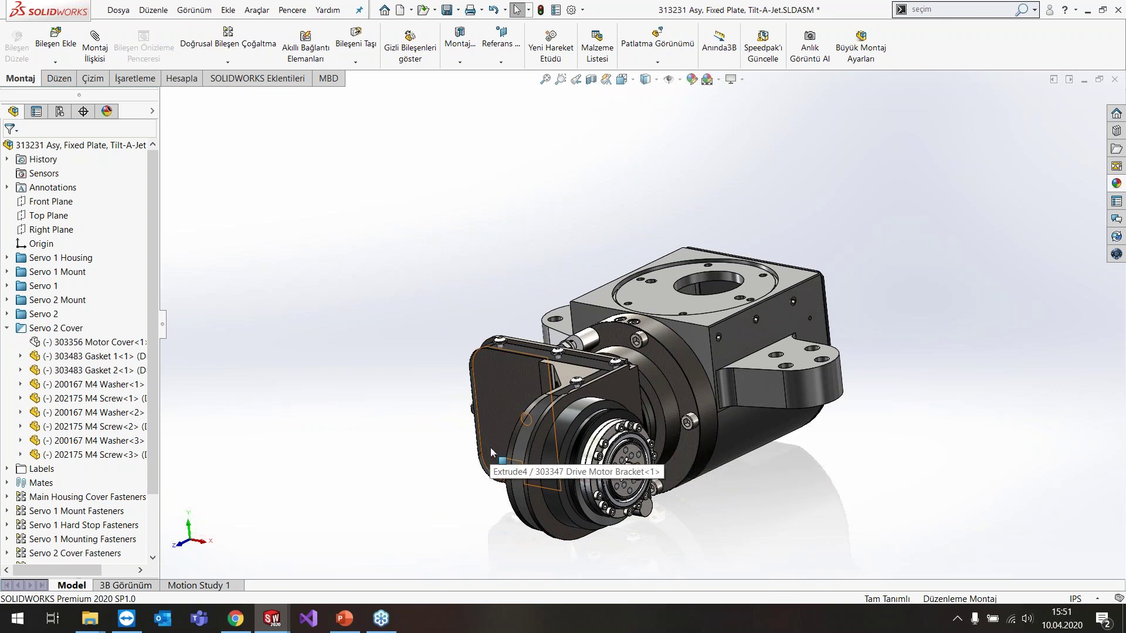
key("shift+Tab")
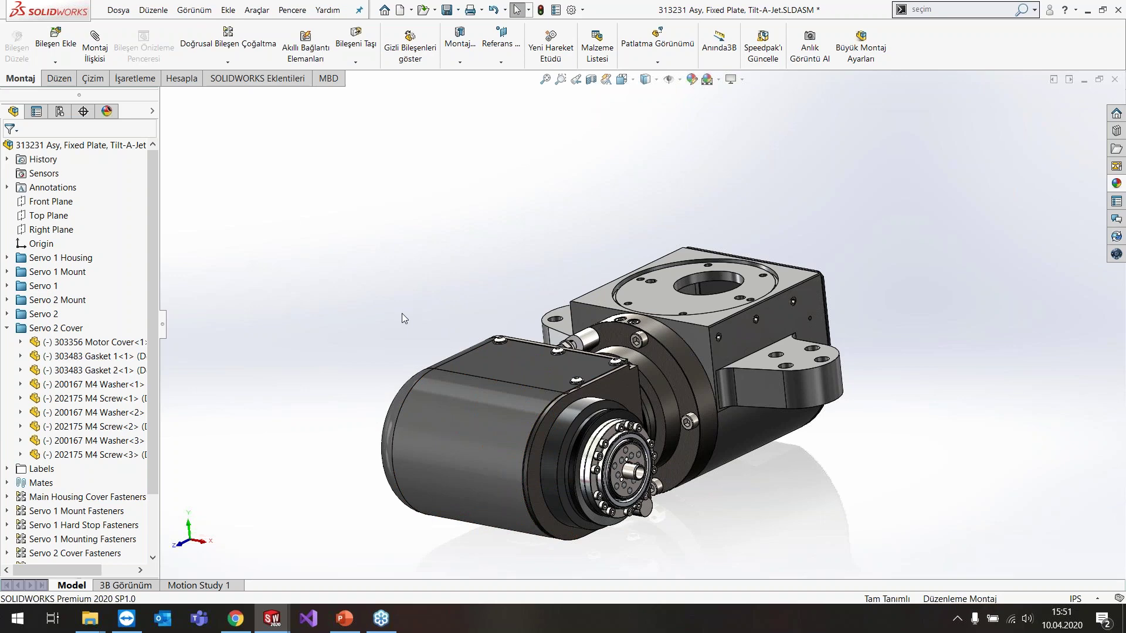
key("Tab")
- Zoom to the gear hub and show the hidden shaft in its centre bore again
mouse_move(441, 414)
middle_mouse_down()
mouse_move(407, 352)
mouse_move(449, 455)
middle_mouse_up()
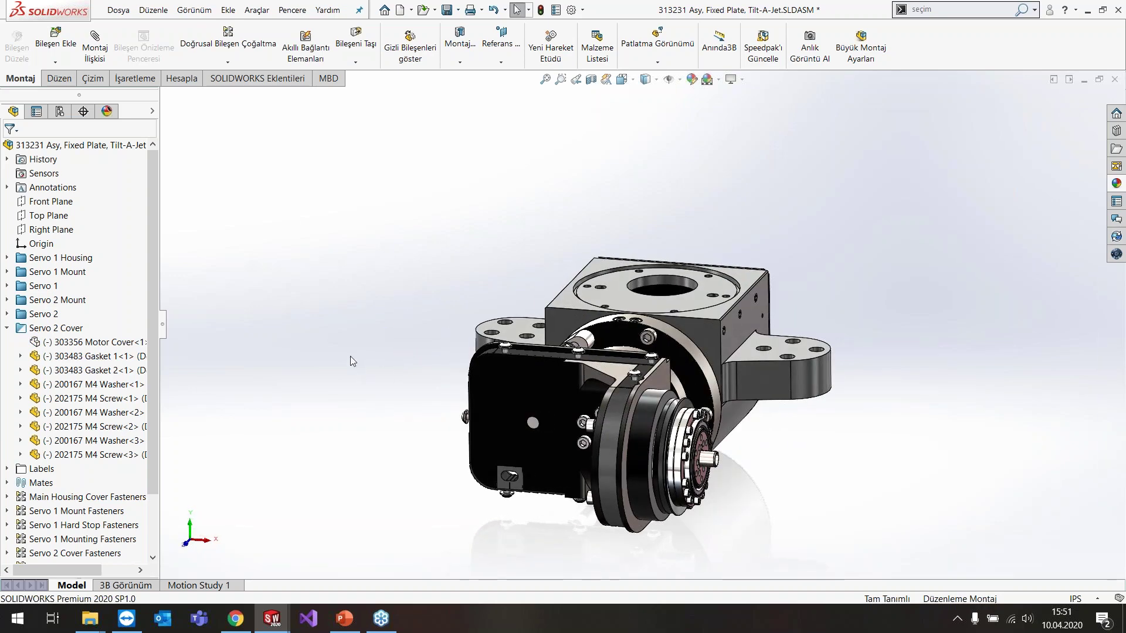
middle_click_drag(754, 444, 704, 473)
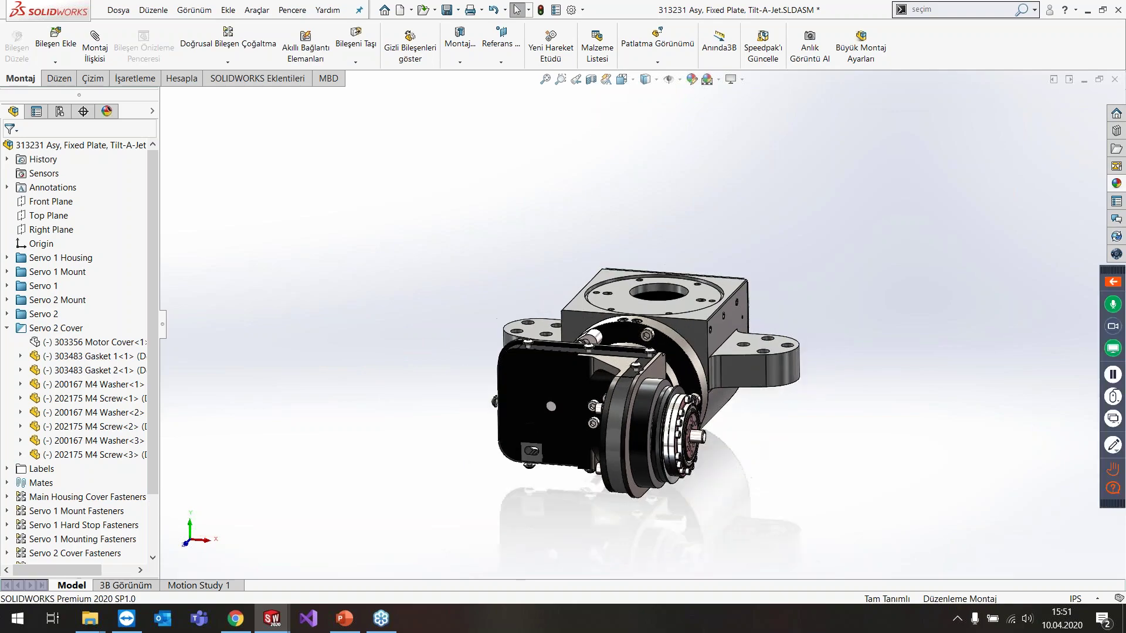
scroll(703, 473, "down", 3)
scroll(703, 473, "down", 2)
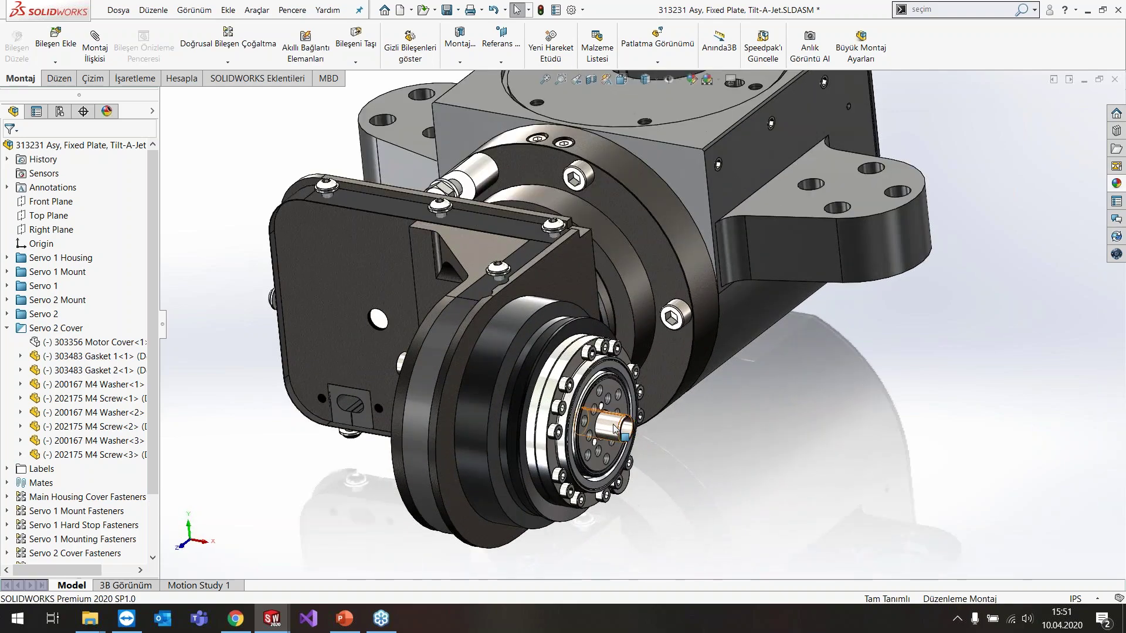
scroll(632, 447, "down", 3)
middle_click_drag(632, 447, 588, 417)
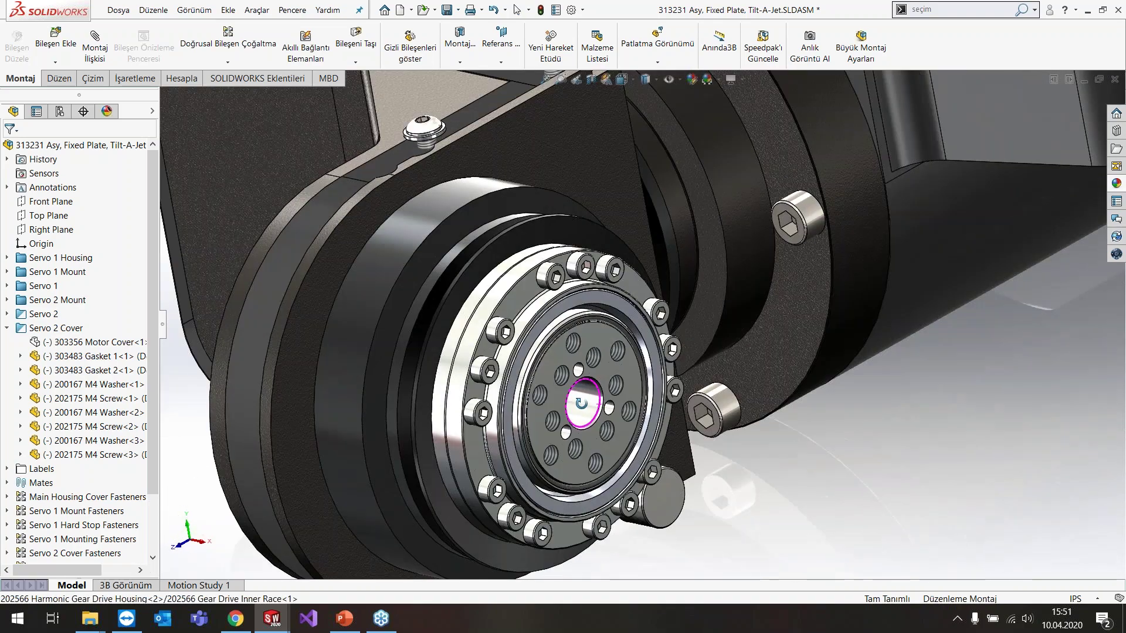
key("shift+Tab")
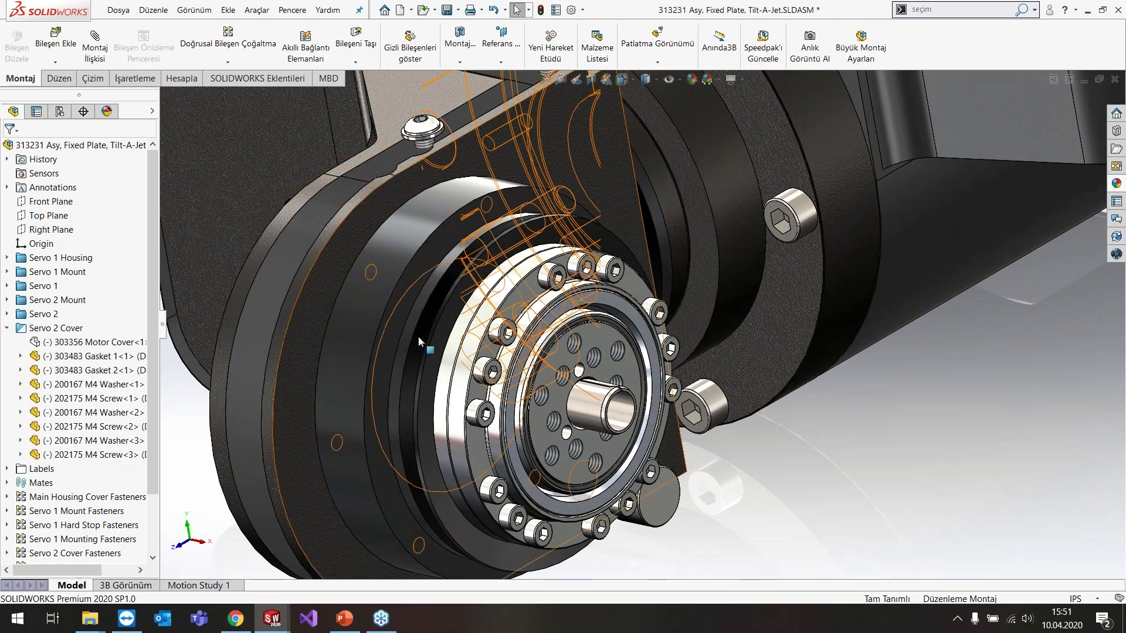
- Zoom to fit, then make the motor cover transparent and inspect the harmonic-gear end
left_click(586, 404)
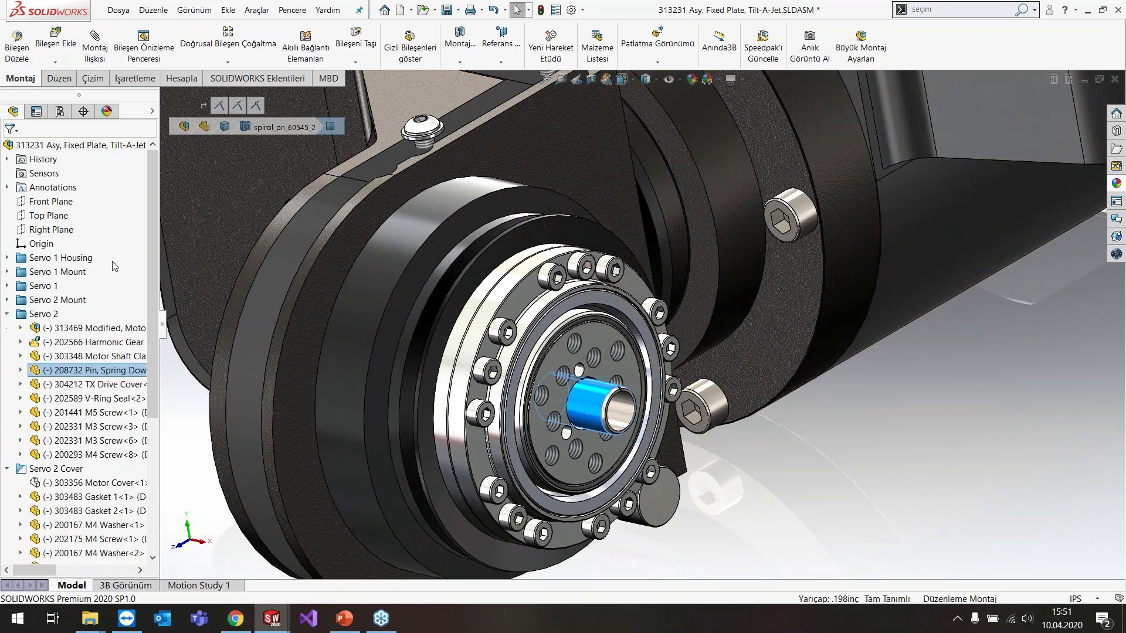
left_click(832, 452)
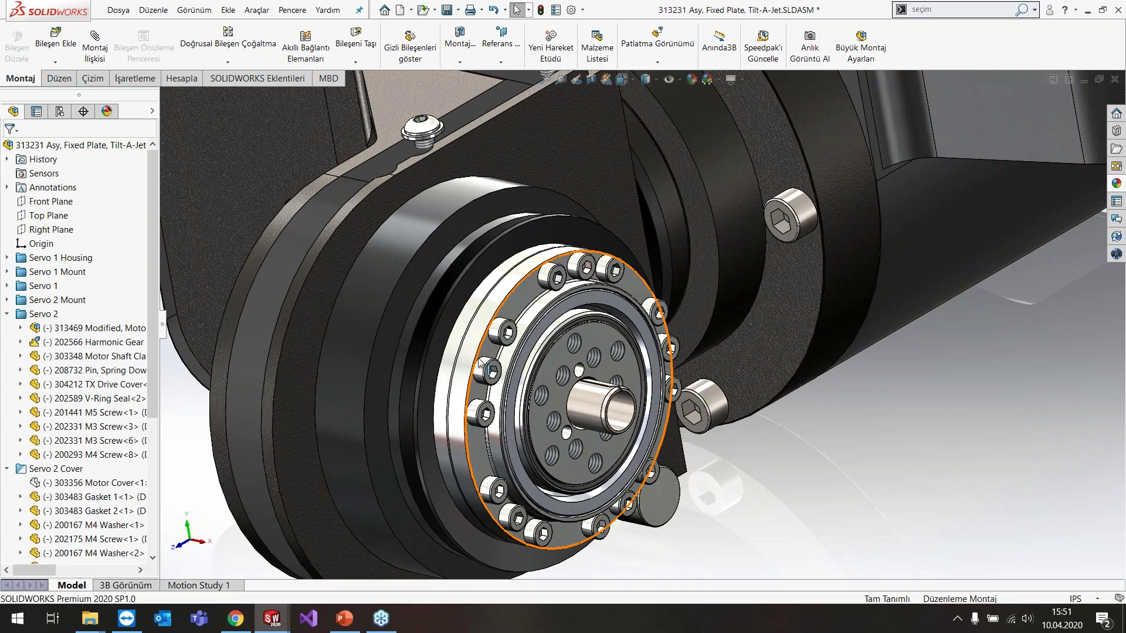
key("f")
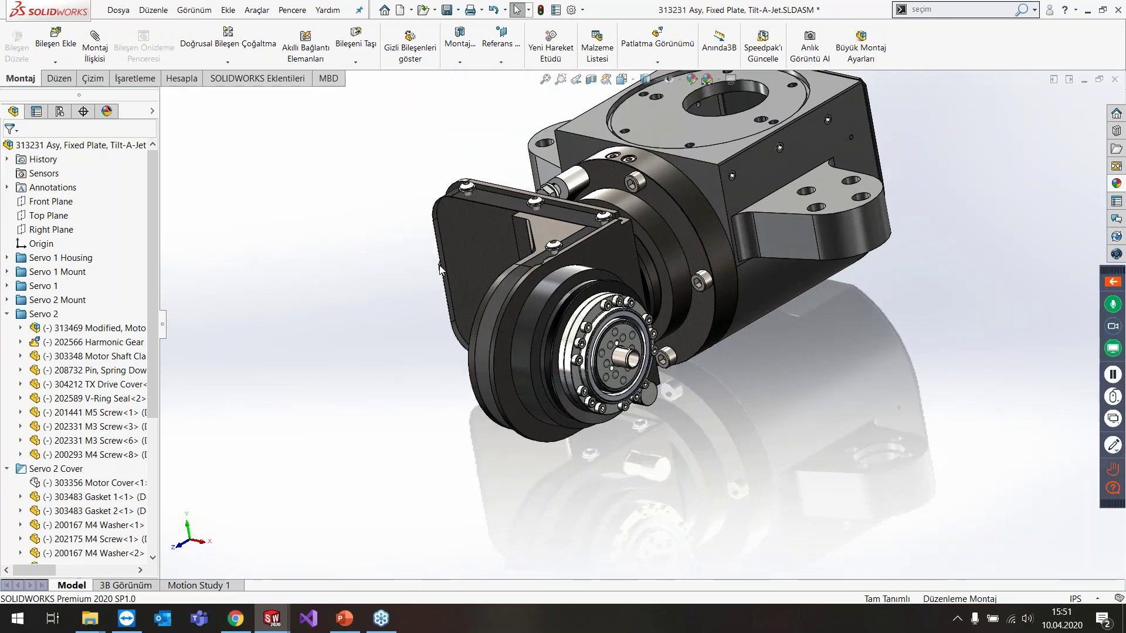
middle_click_drag(572, 404, 507, 380)
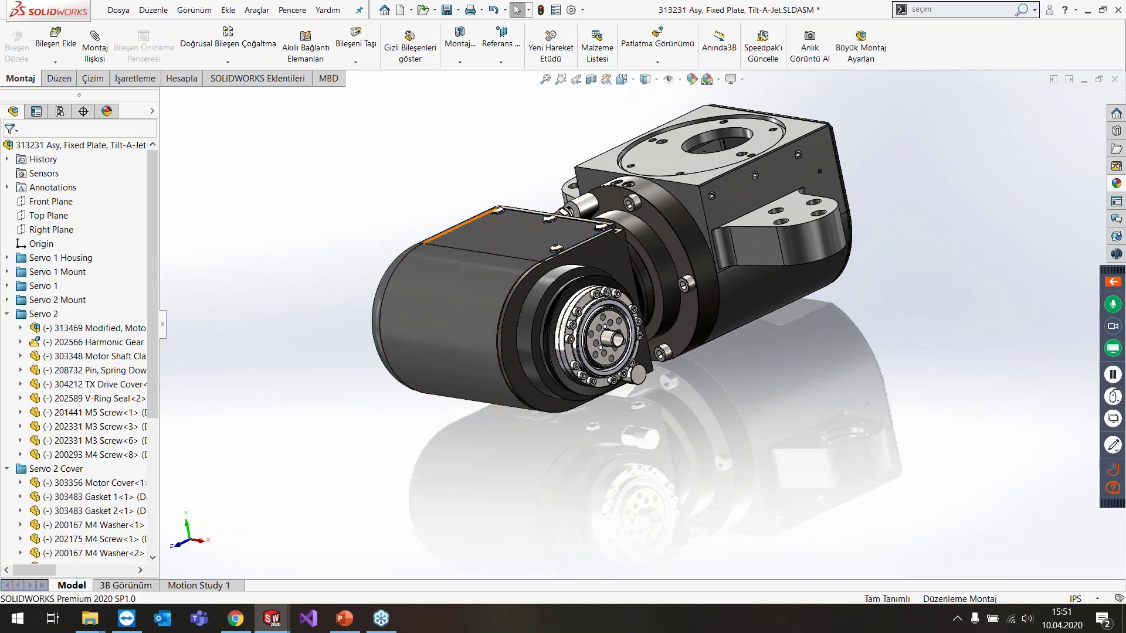
middle_click_drag(462, 352, 544, 254)
left_click(710, 266)
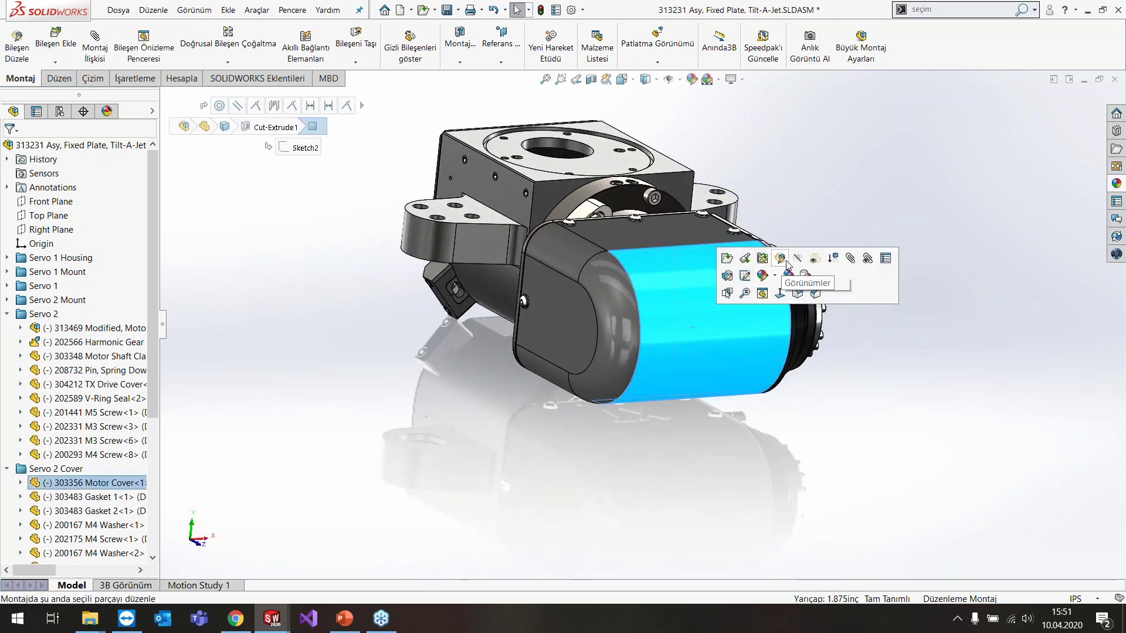
left_click(798, 254)
mouse_move(872, 164)
middle_mouse_down()
mouse_move(653, 358)
mouse_move(434, 326)
middle_mouse_up()
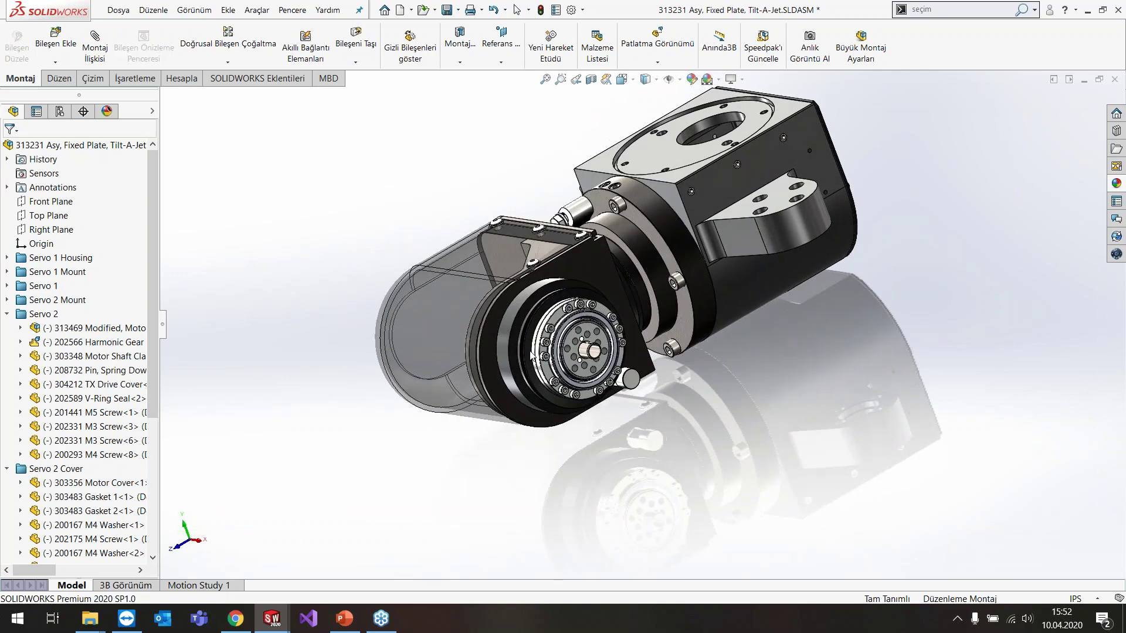
left_click(419, 325)
left_click(524, 255)
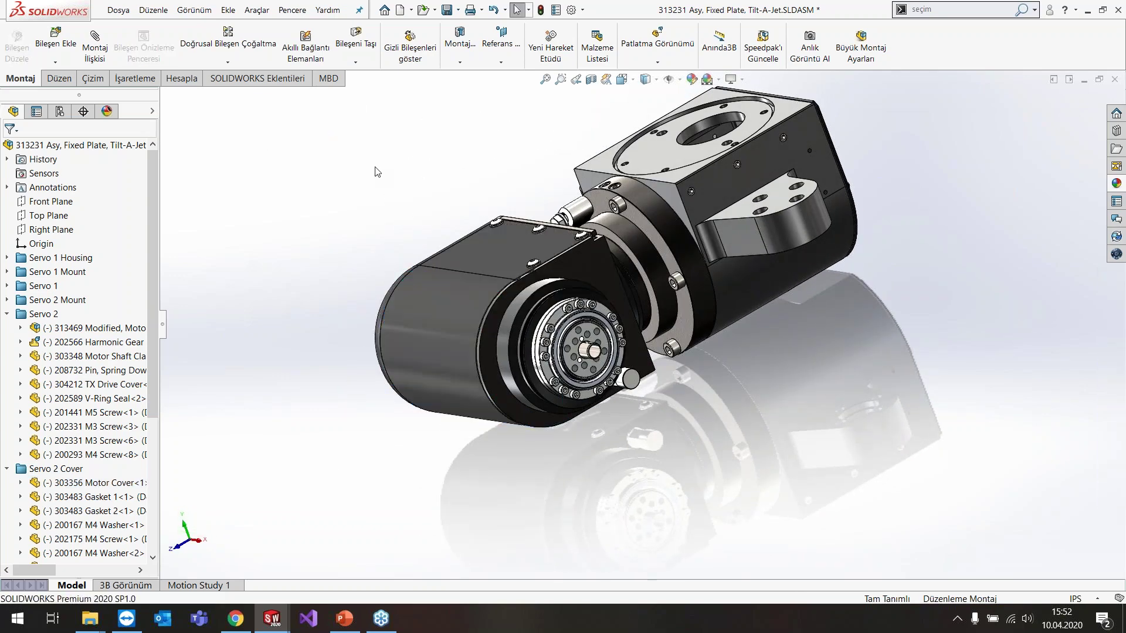
- Show the top assembly's hidden components with dependents, then toggle the motor cover's transparency off
right_click(79, 149)
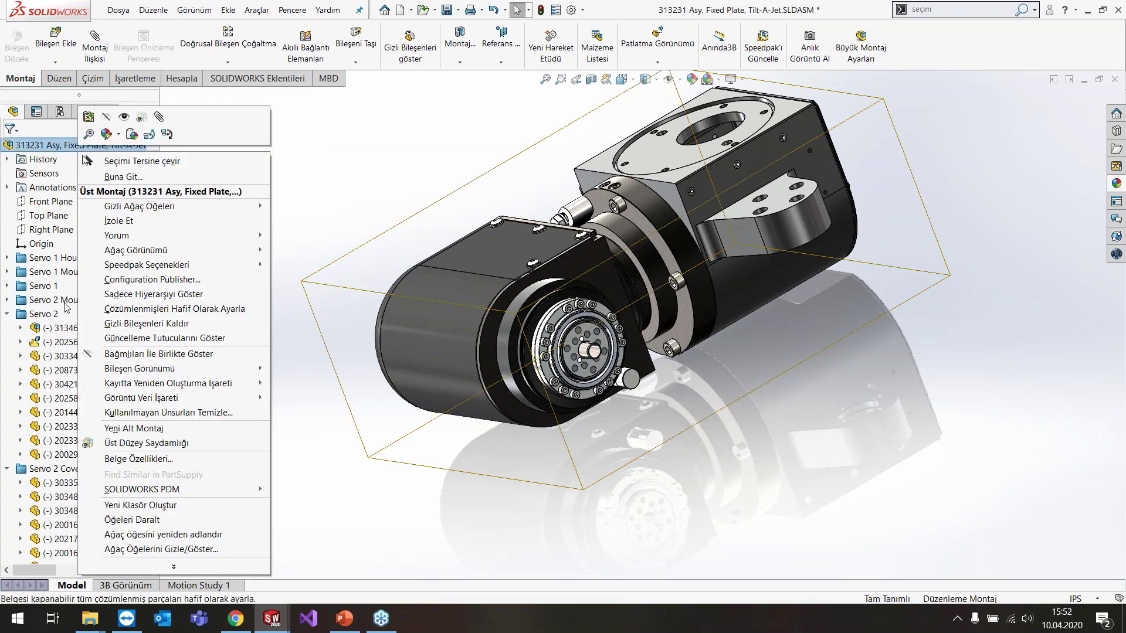
left_click(230, 359)
mouse_move(270, 284)
middle_mouse_down()
mouse_move(425, 230)
mouse_move(463, 241)
middle_mouse_up()
left_click(718, 343)
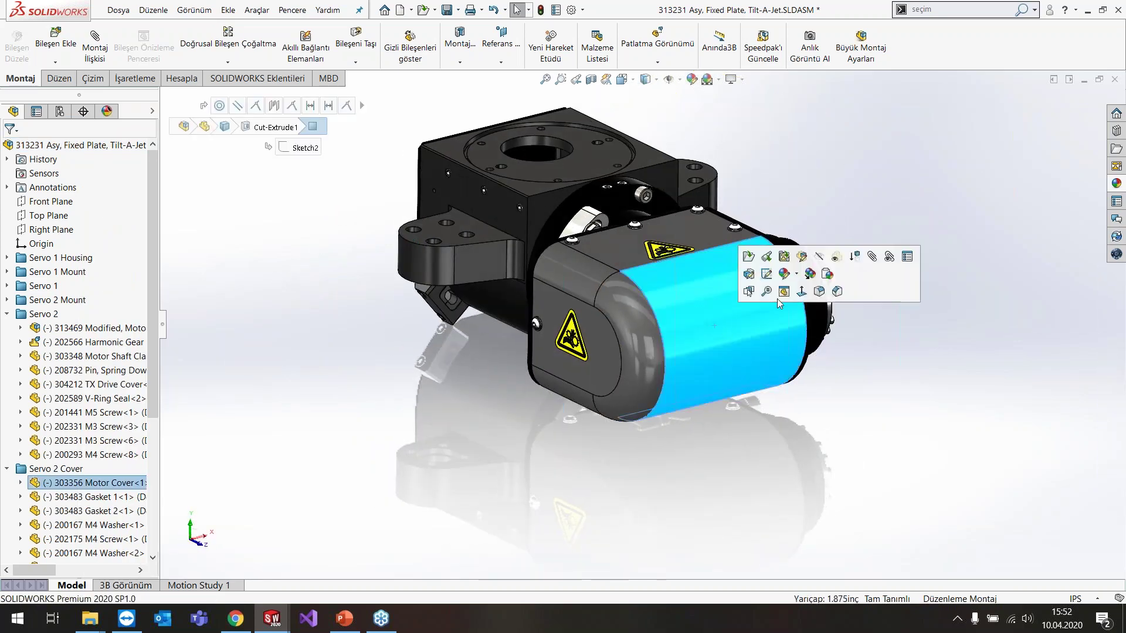
left_click(801, 257)
mouse_move(801, 257)
middle_mouse_down()
mouse_move(826, 224)
mouse_move(733, 117)
middle_mouse_up()
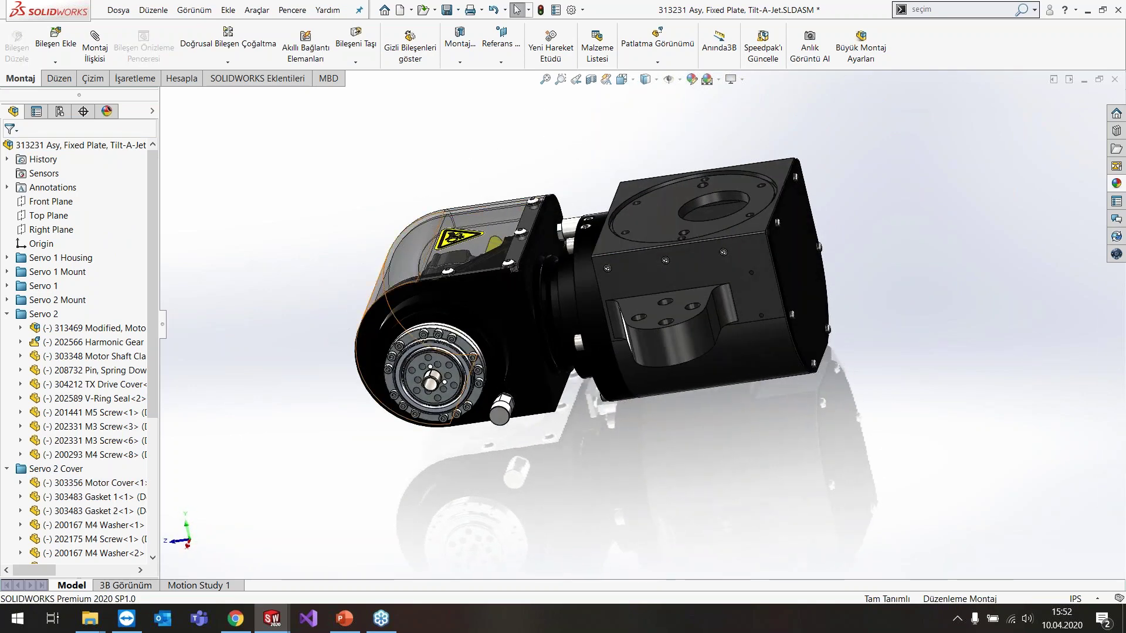
left_click(423, 246)
mouse_move(555, 161)
middle_mouse_down()
mouse_move(341, 174)
mouse_move(331, 233)
middle_mouse_up()
left_click(332, 233)
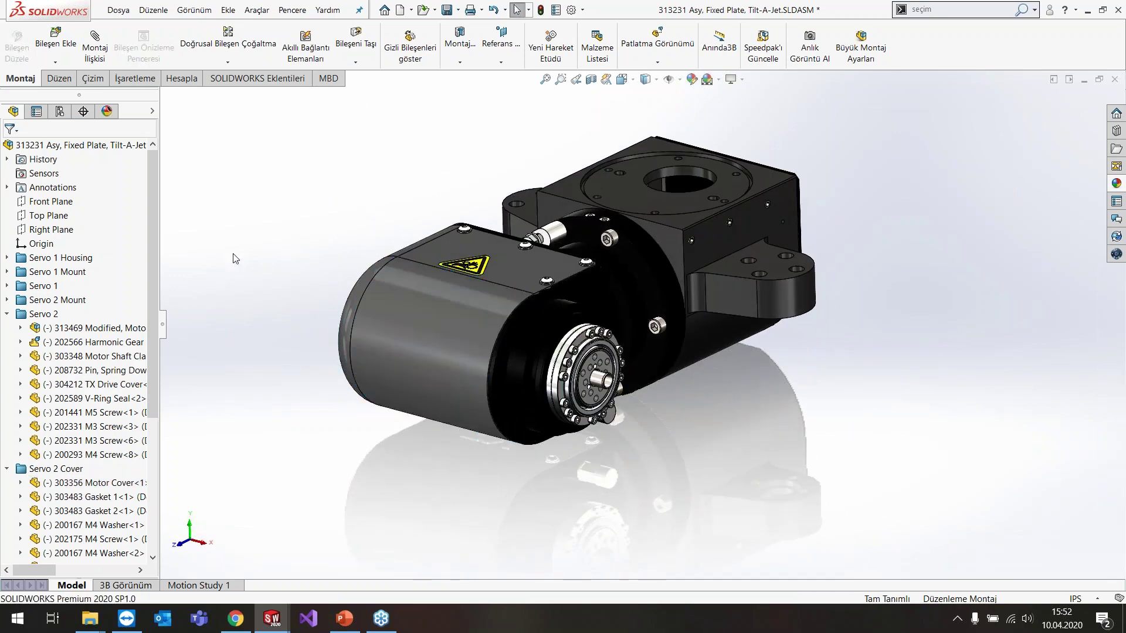
- Isolate the motor cover, TX Drive Cover and Gear Drive Housing
scroll(403, 329, "down", 3)
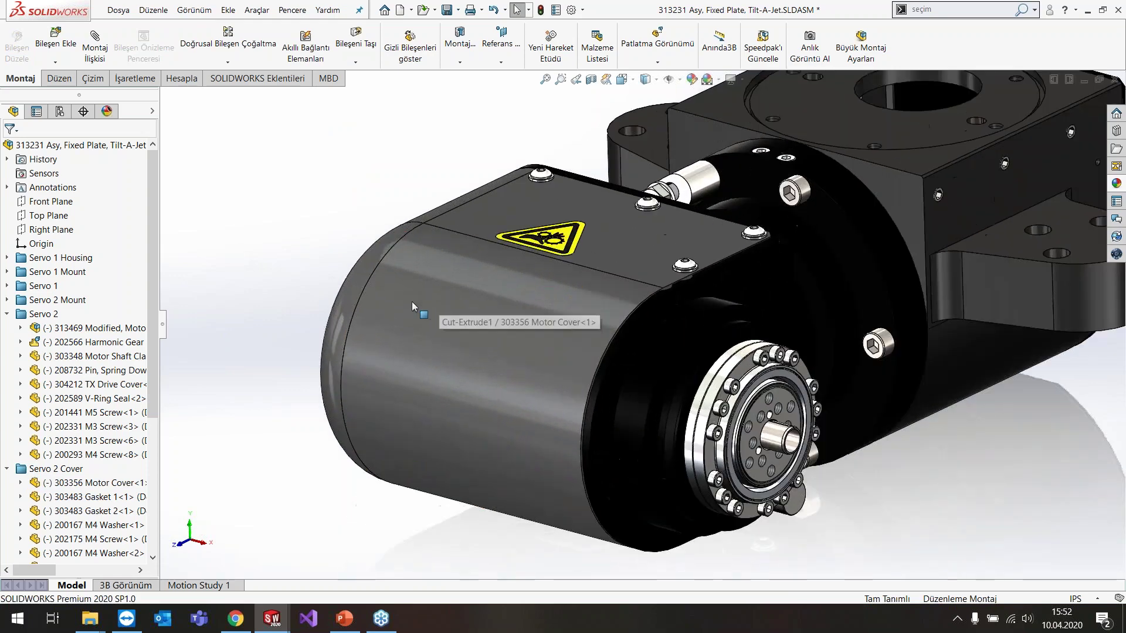
mouse_move(581, 216)
middle_mouse_down()
mouse_move(528, 184)
mouse_move(673, 325)
middle_mouse_up()
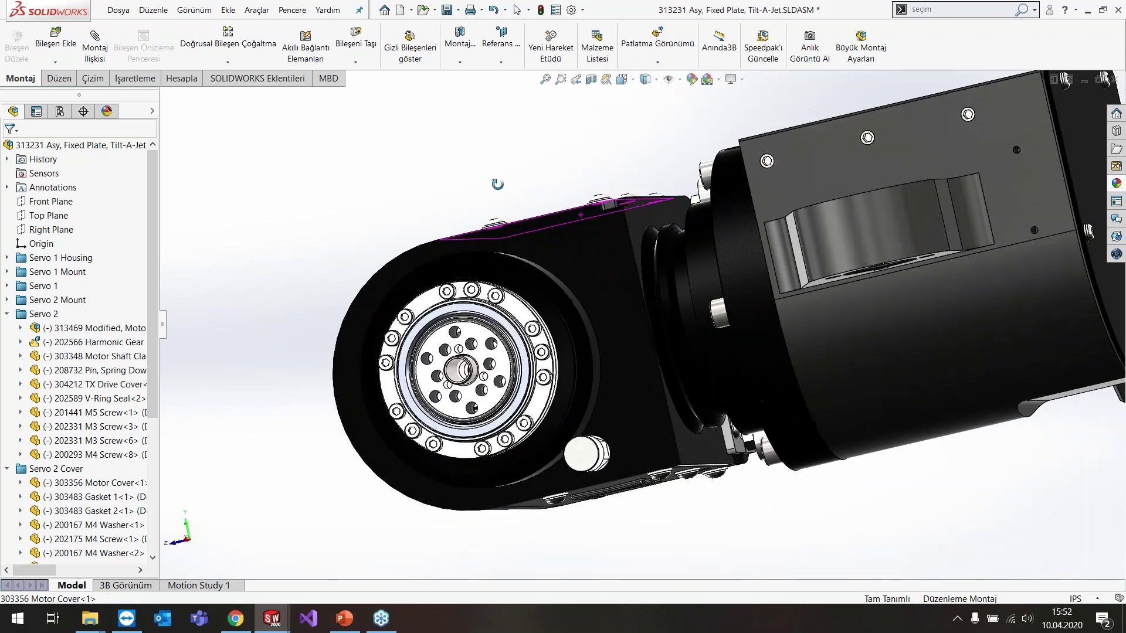
scroll(673, 325, "up", 2)
scroll(732, 286, "up", 2)
scroll(769, 340, "up", 2)
scroll(770, 341, "down", 1)
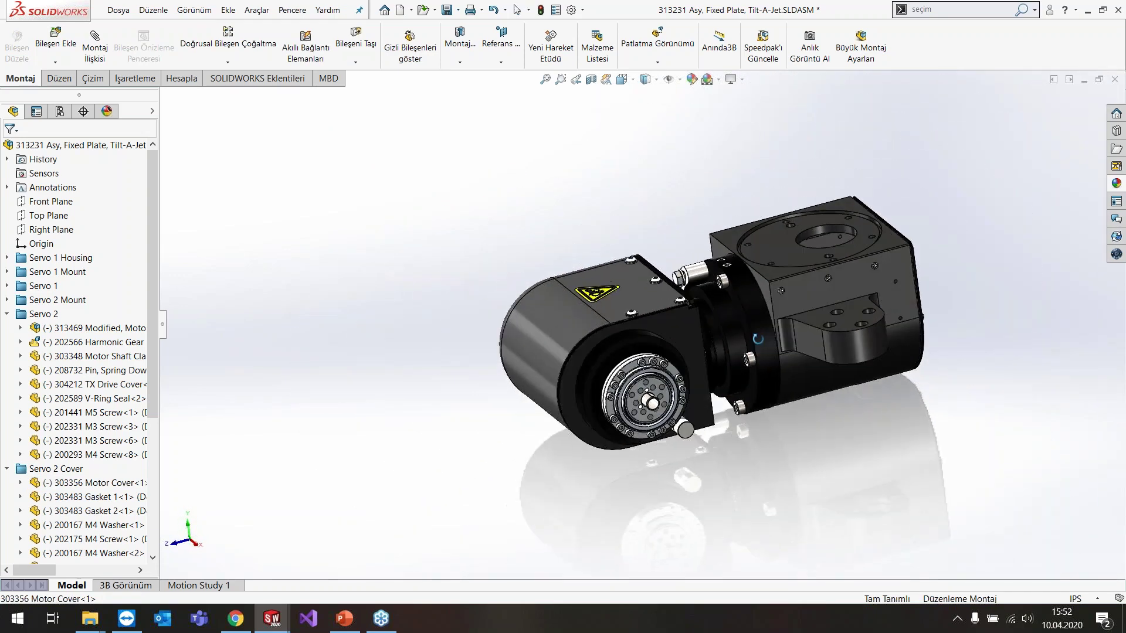
scroll(769, 340, "down", 2)
scroll(770, 341, "down", 1)
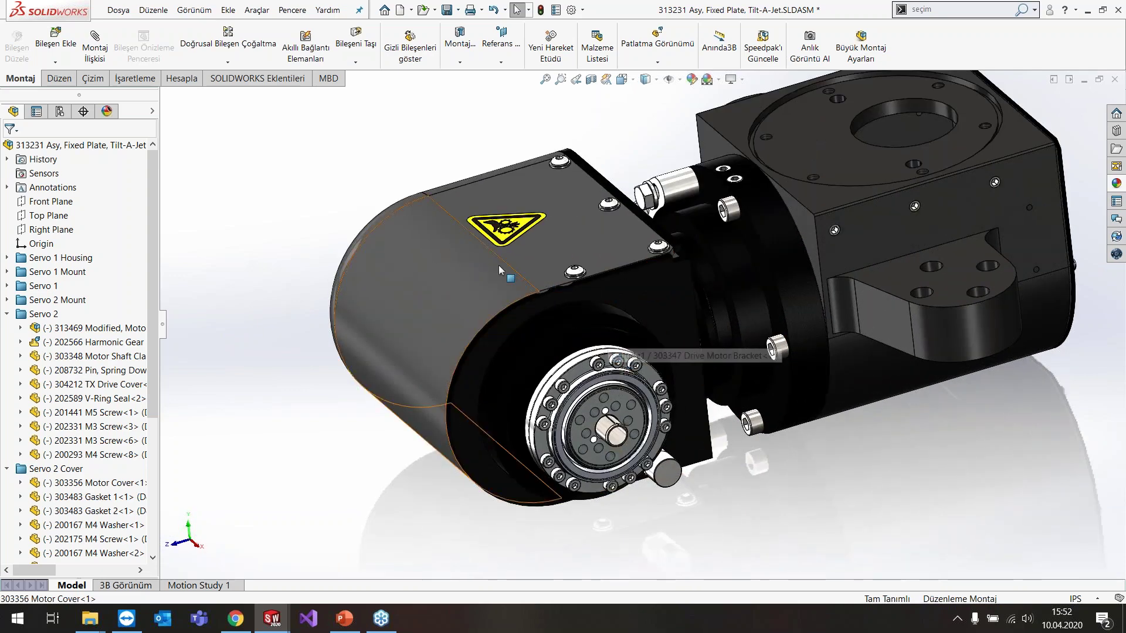
left_click(499, 265)
left_click(561, 306, "ctrl")
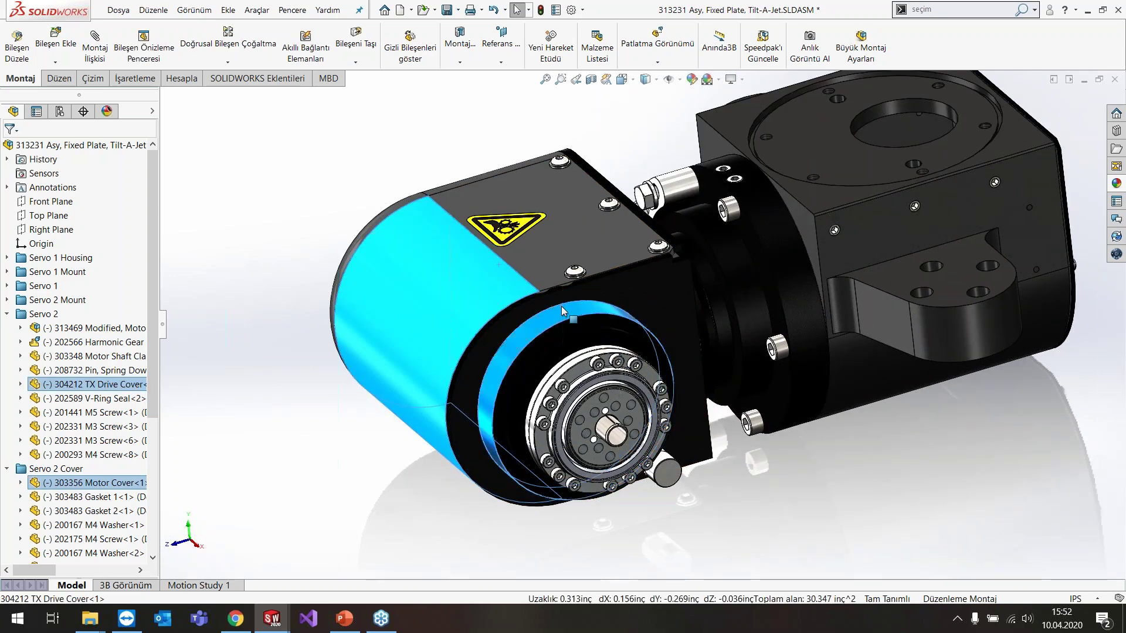
left_click(581, 374, "ctrl")
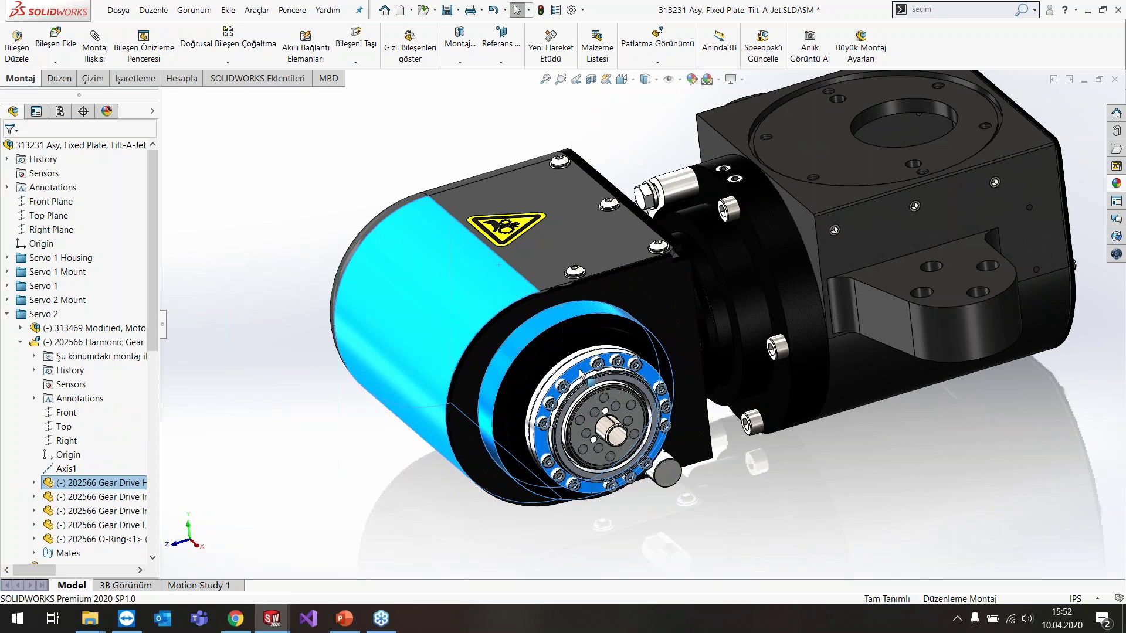
right_click(581, 373)
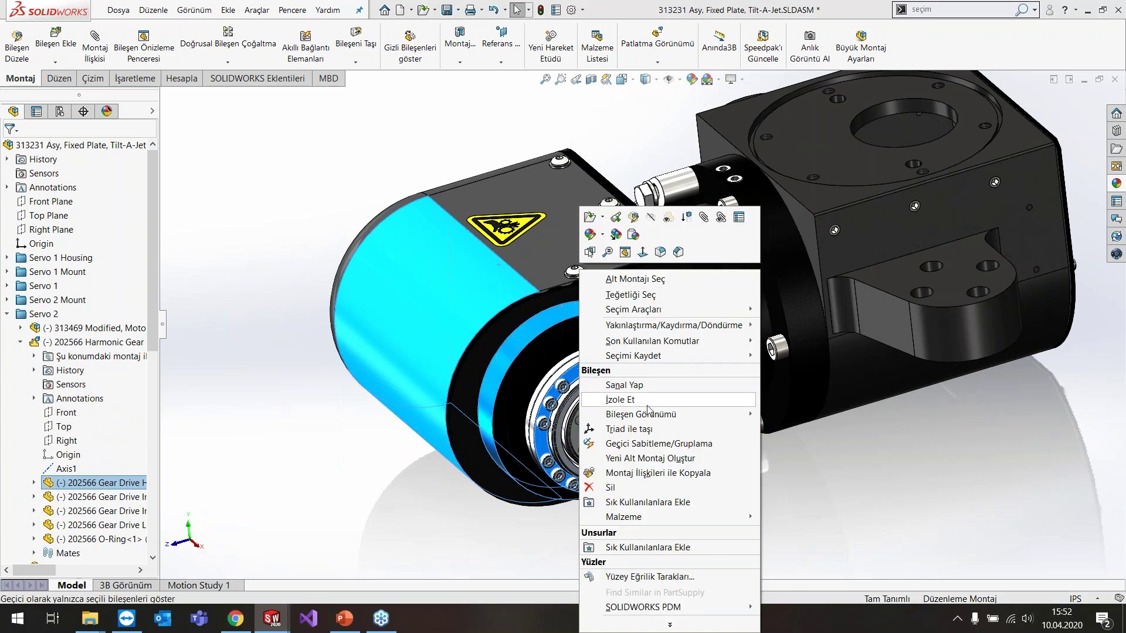
left_click(648, 403)
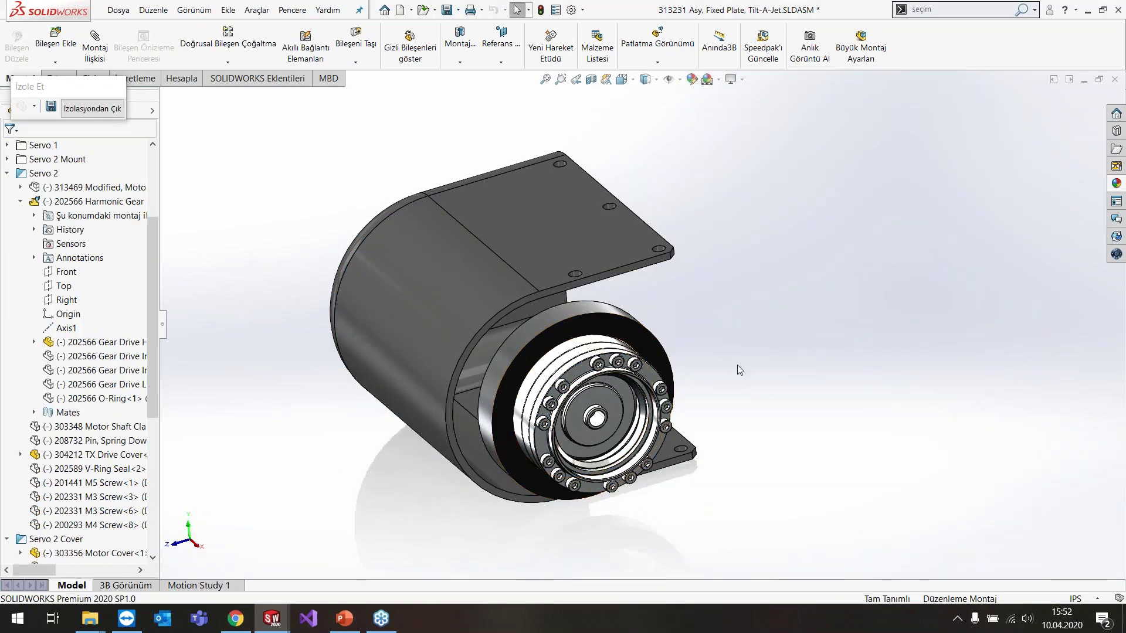
- Rotate the isolated parts toward the gear face and temporarily show the hidden components
middle_click_drag(737, 369, 59, 339)
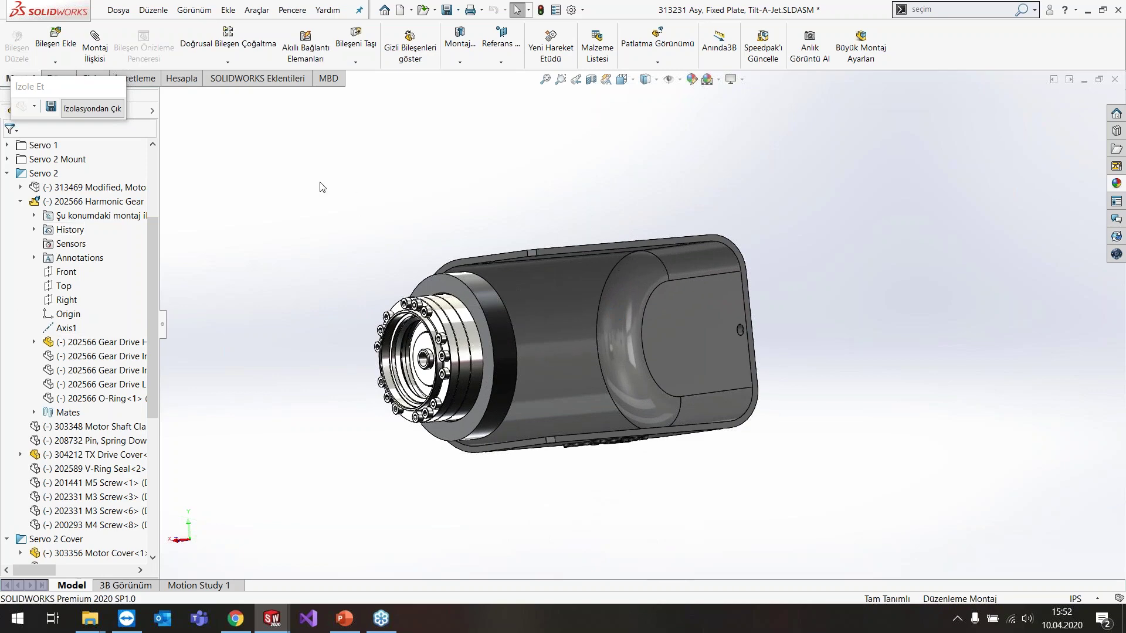
mouse_move(446, 293)
middle_mouse_down()
mouse_move(593, 296)
mouse_move(468, 339)
middle_mouse_up()
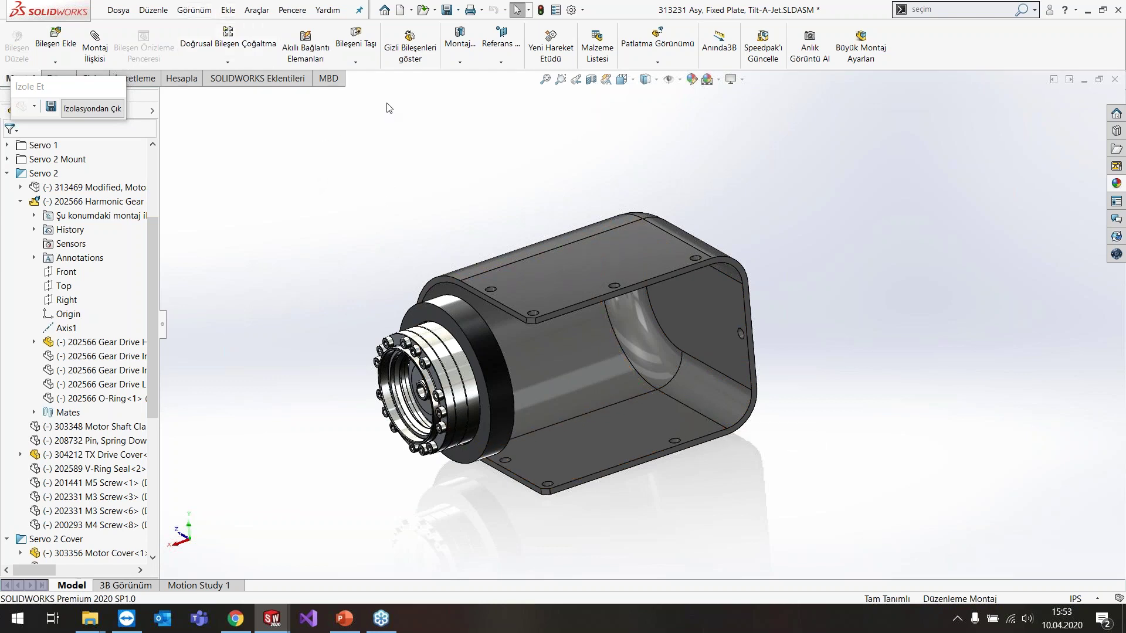
left_click(398, 63)
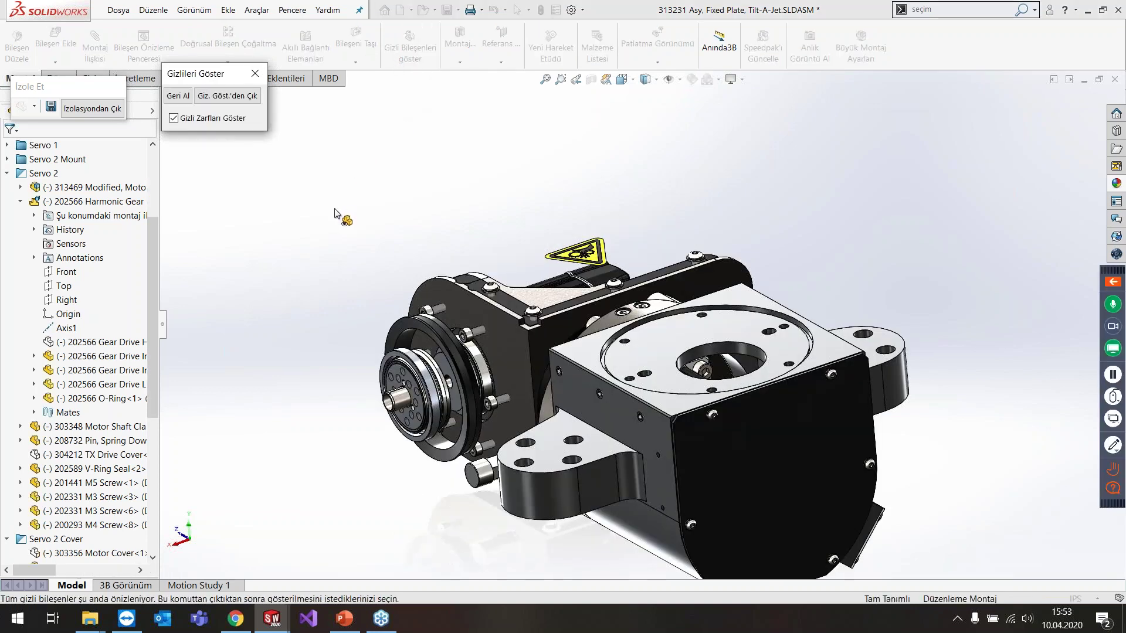
- Toggle the hidden-components preview off and on, then exit isolation to show the full assembly
left_click(250, 99)
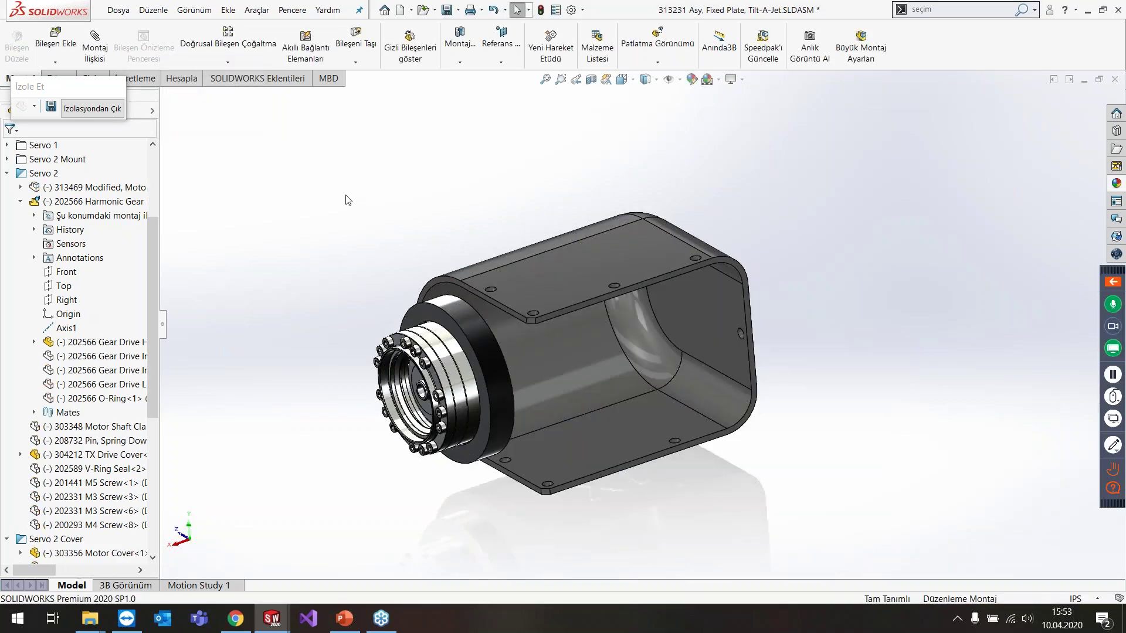
left_click(423, 49)
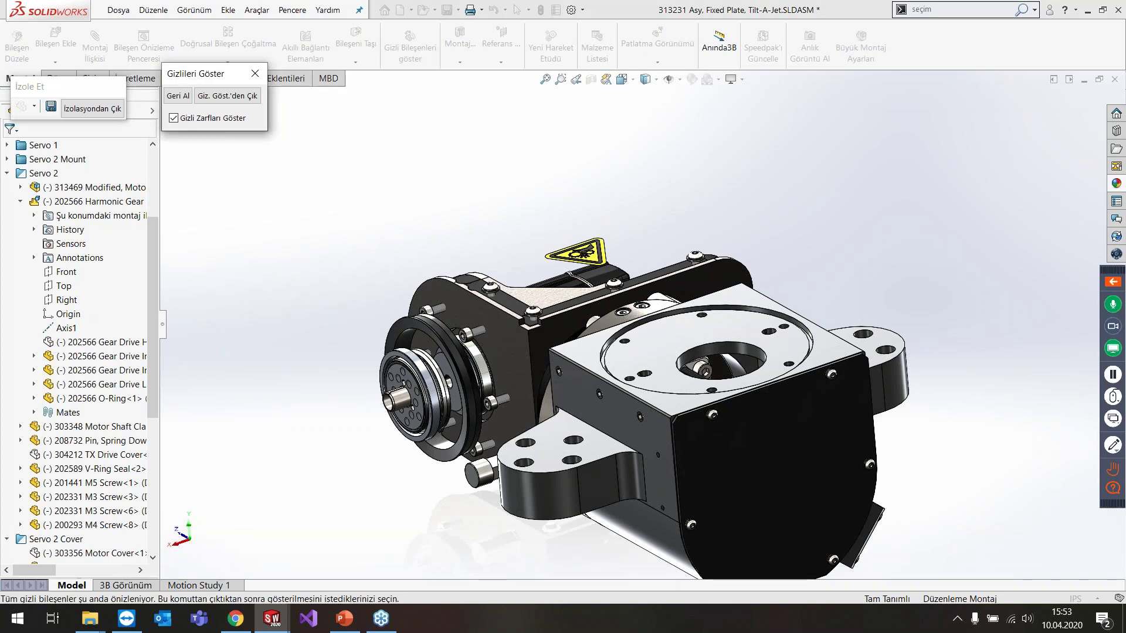
left_click(232, 96)
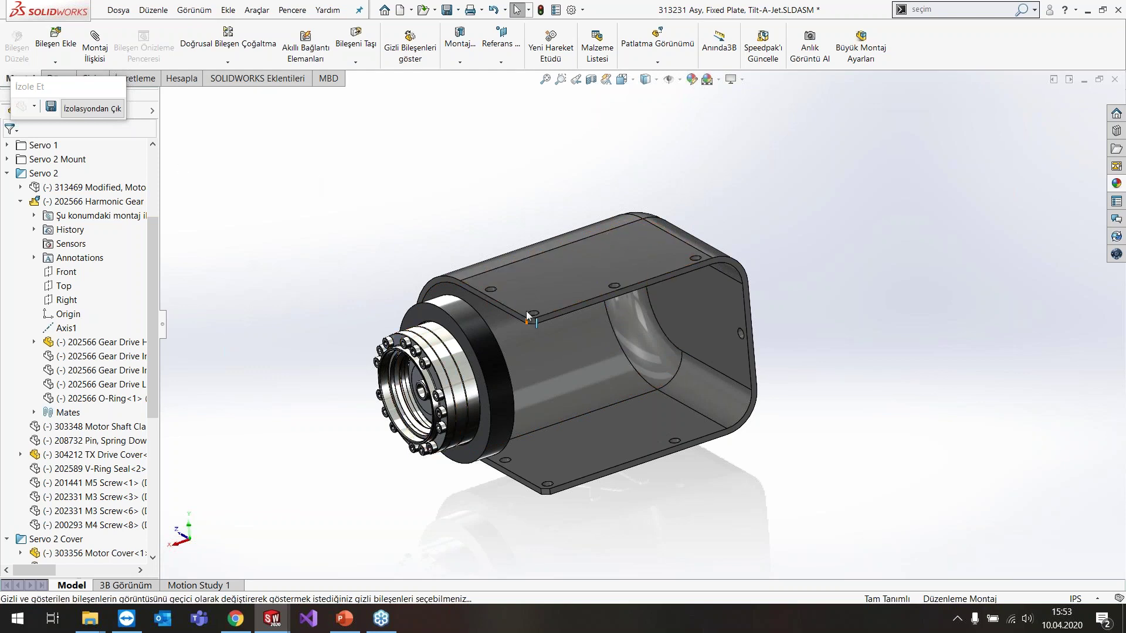
left_click(411, 44)
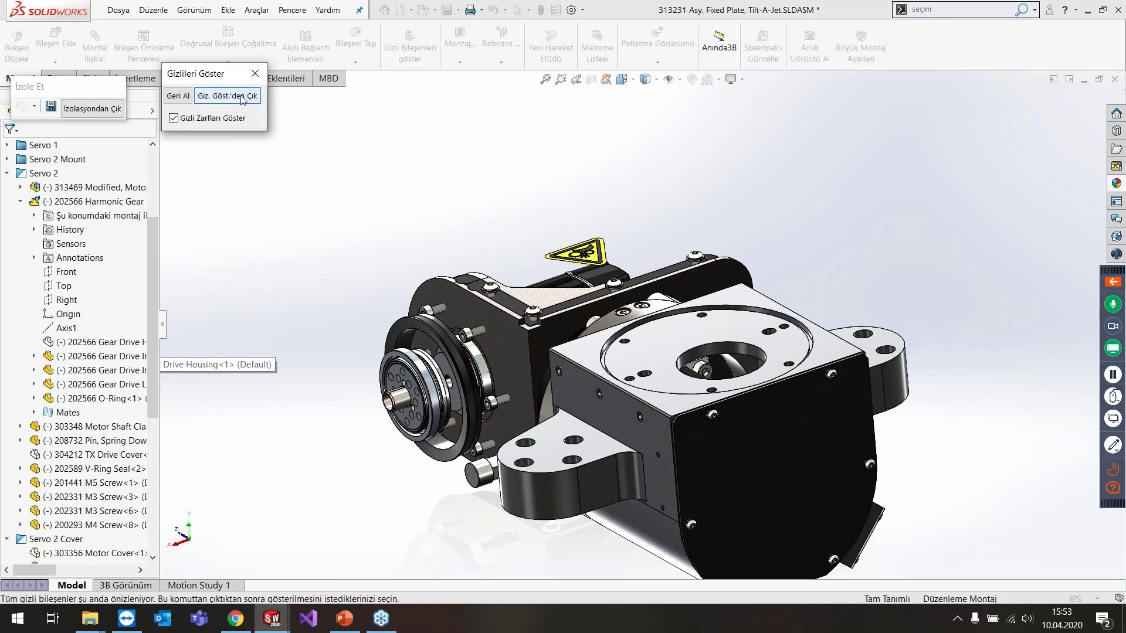
left_click(242, 97)
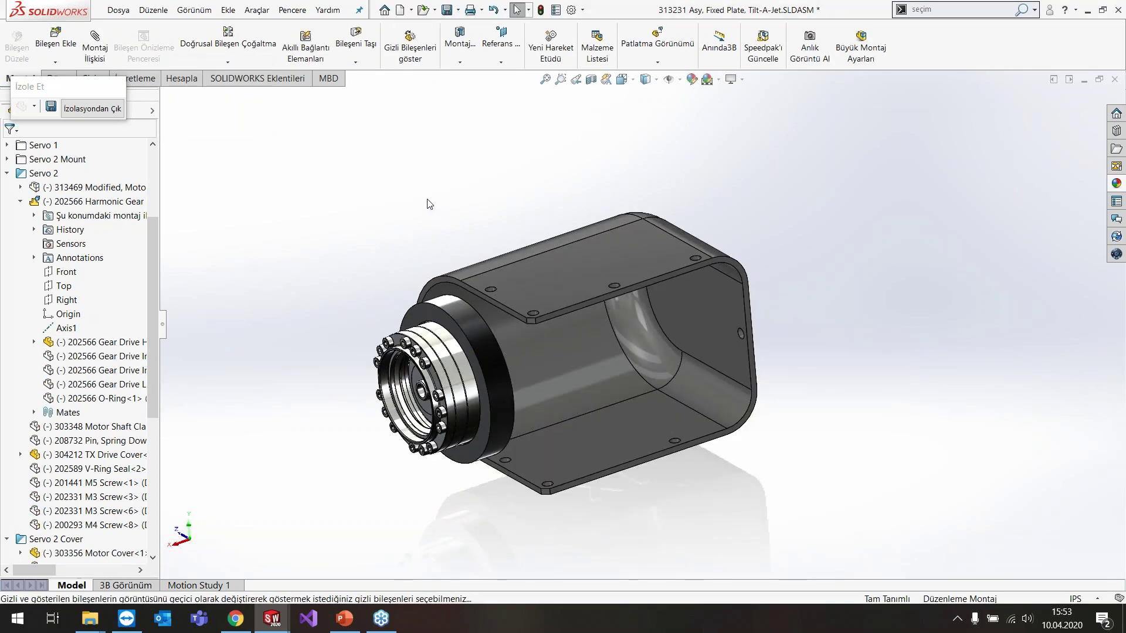
left_click(92, 108)
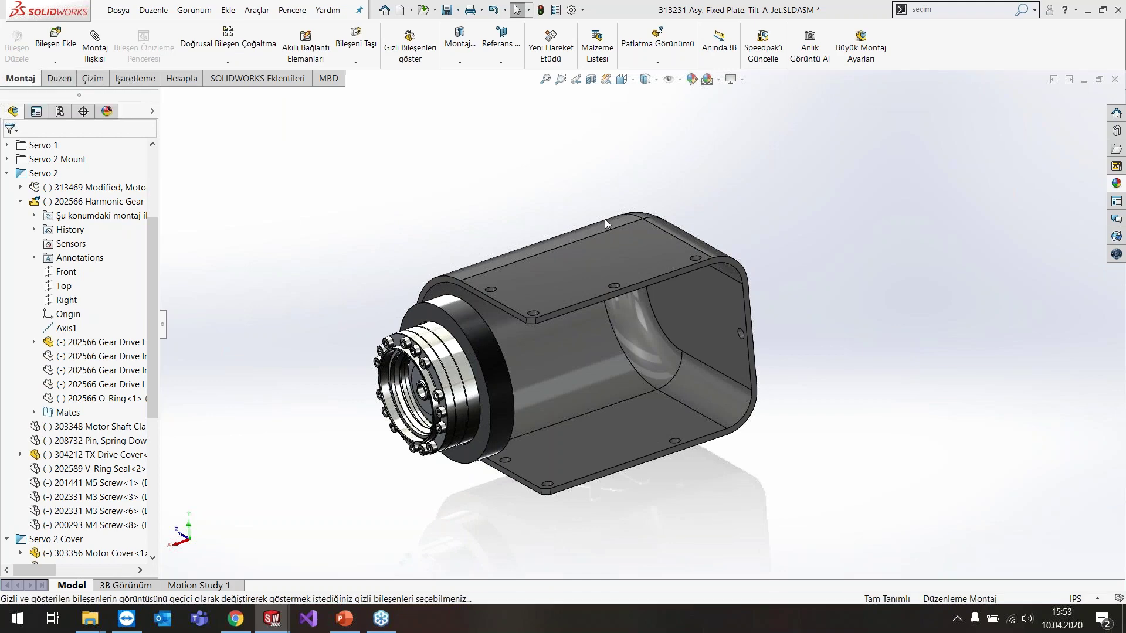
mouse_move(668, 274)
middle_mouse_down()
mouse_move(583, 249)
mouse_move(610, 492)
middle_mouse_up()
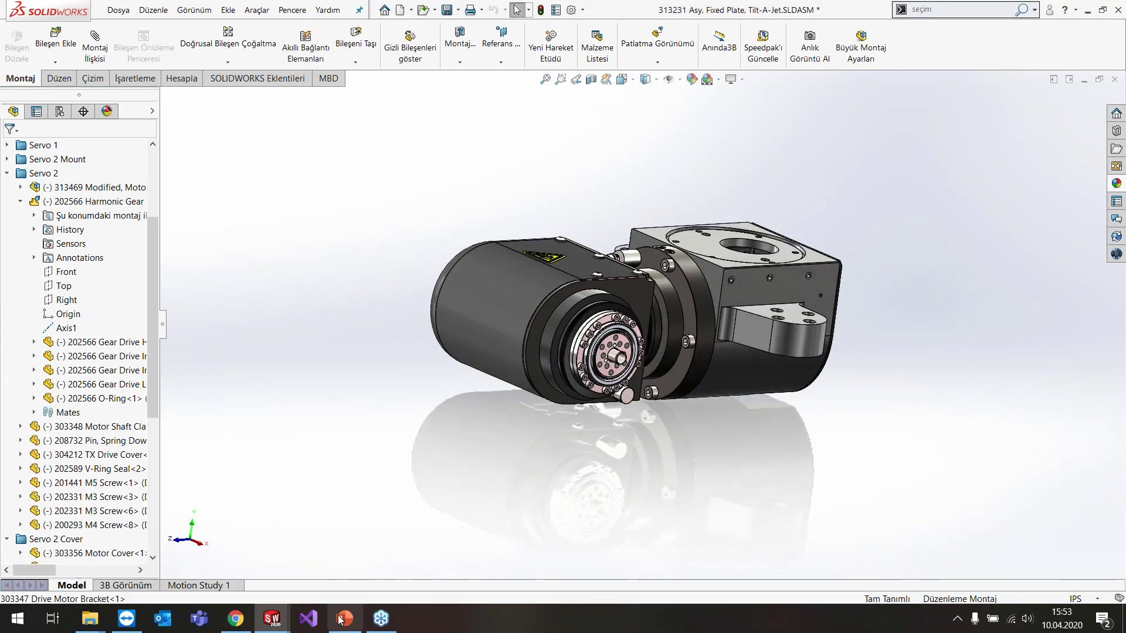
- Show slide 17, '15 – Son Komutu Tekrarla', in PowerPoint, then return to the Fixed Plate assembly
left_click(340, 626)
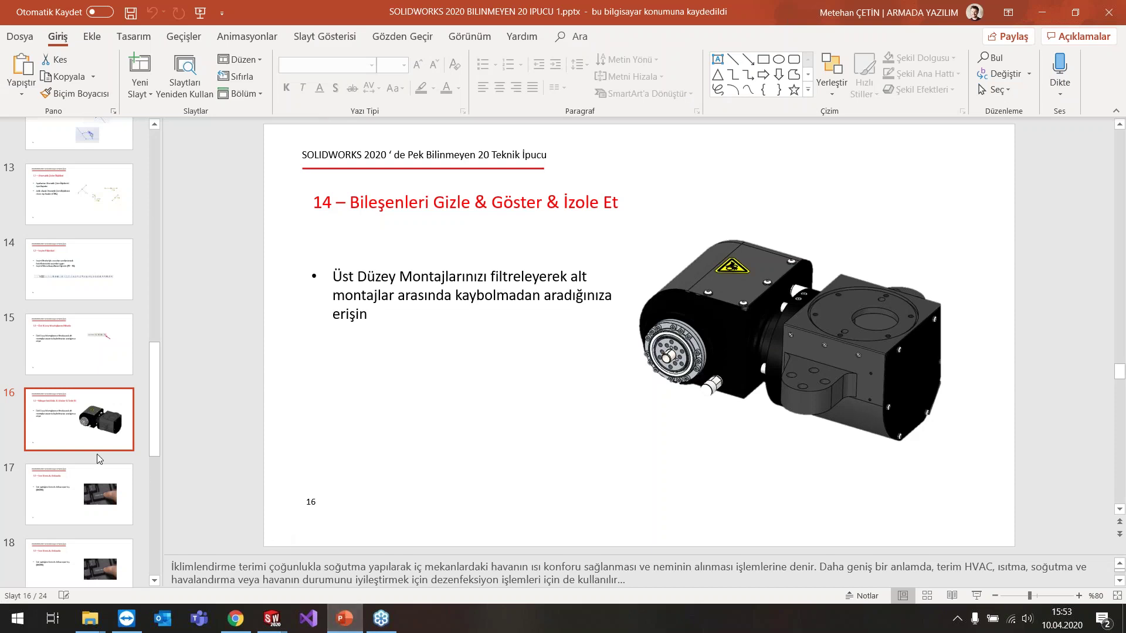
left_click(107, 477)
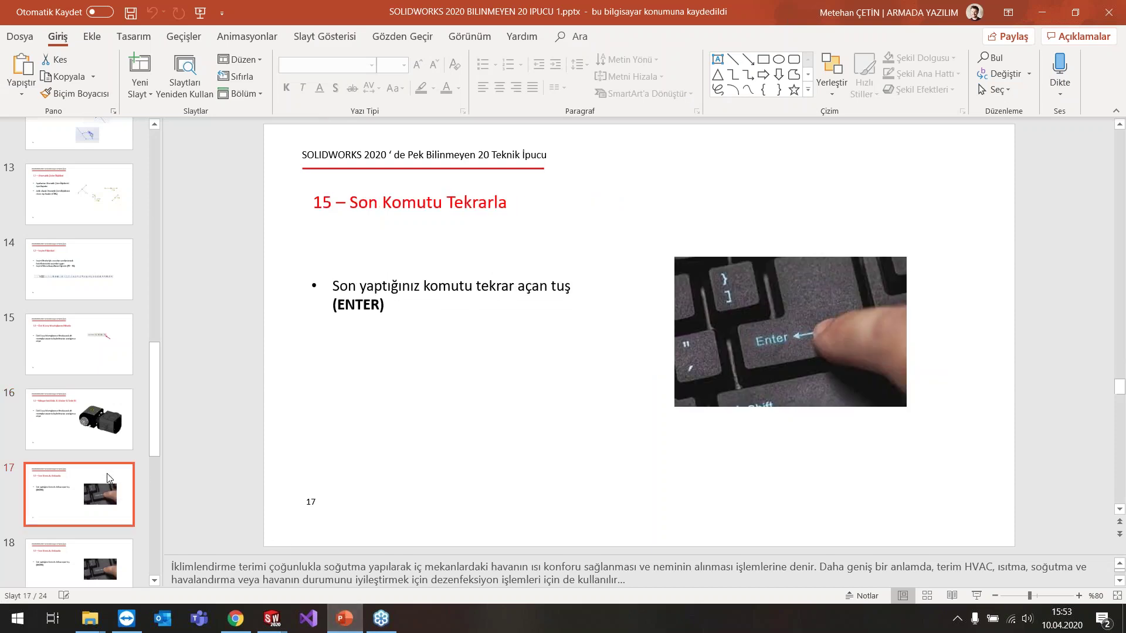
scroll(119, 487, "down", 1)
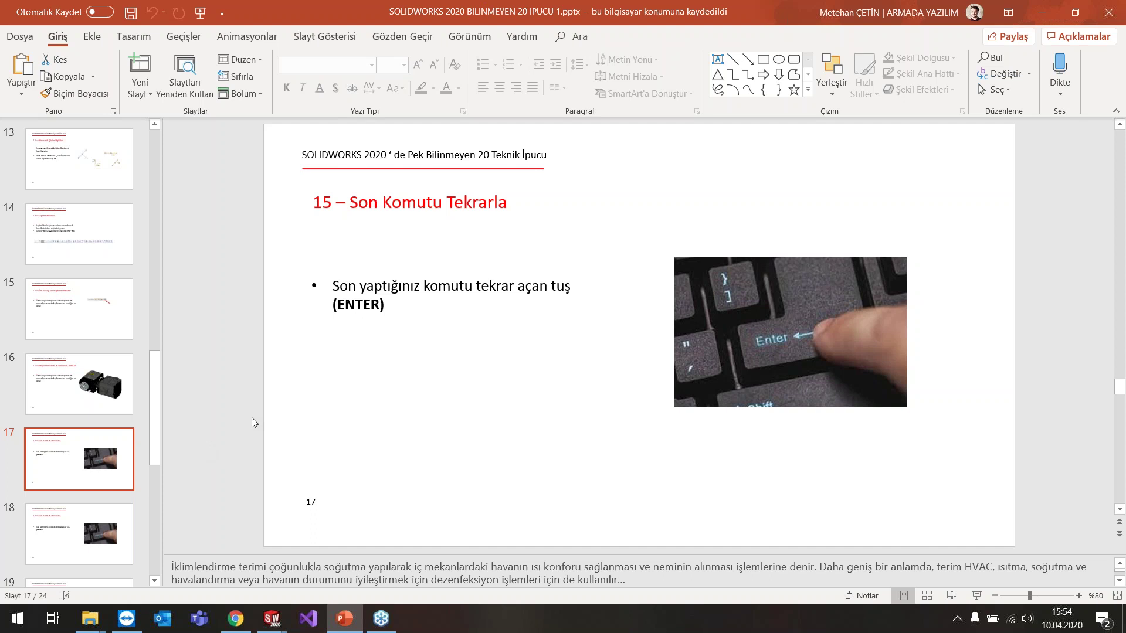
scroll(193, 430, "down", 1)
scroll(195, 428, "up", 1)
scroll(196, 428, "up", 1)
scroll(193, 428, "down", 1)
scroll(188, 432, "up", 1)
left_click(117, 476)
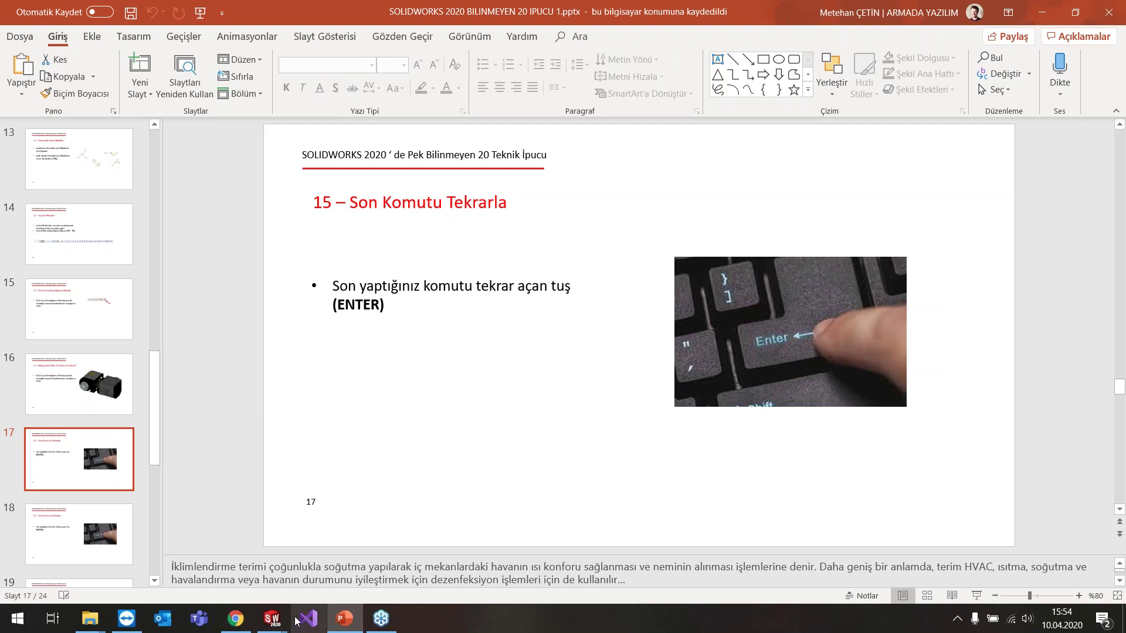
mouse_move(271, 618)
left_click(359, 553)
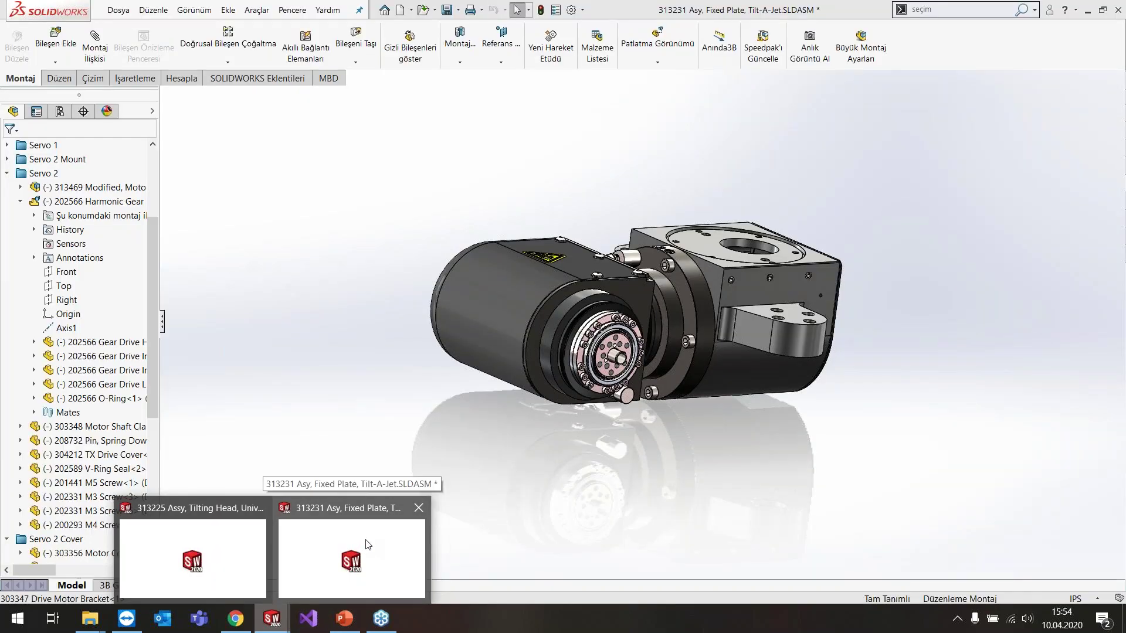
- Start Mate, cancel it, then repeat it with Enter to demonstrate repeating the last command
middle_click_drag(397, 229, 323, 190)
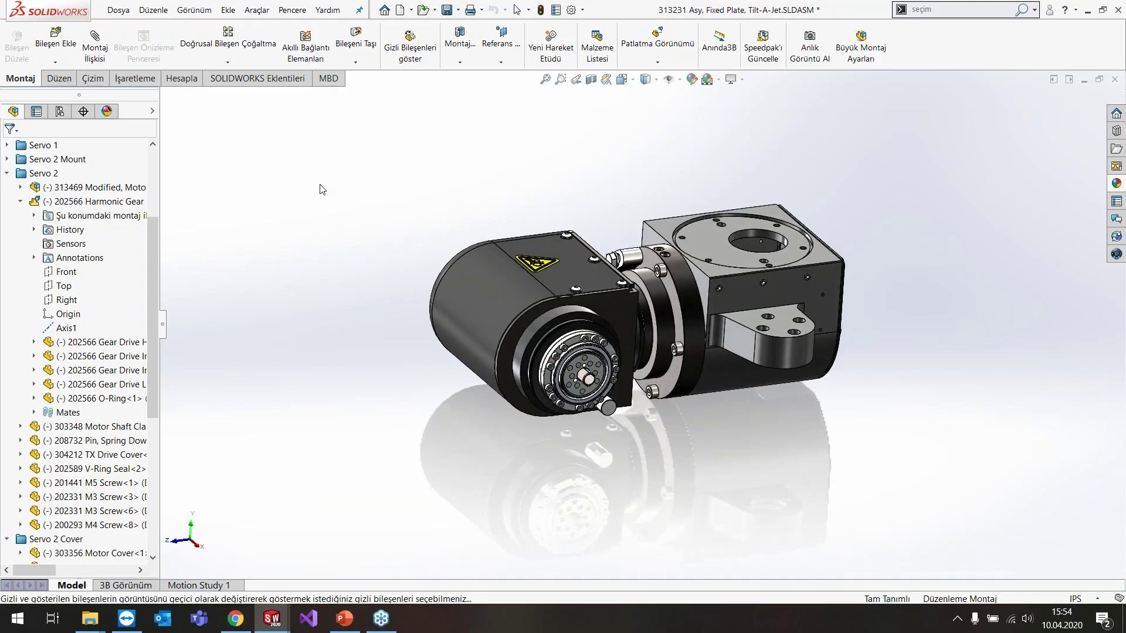
left_click(94, 61)
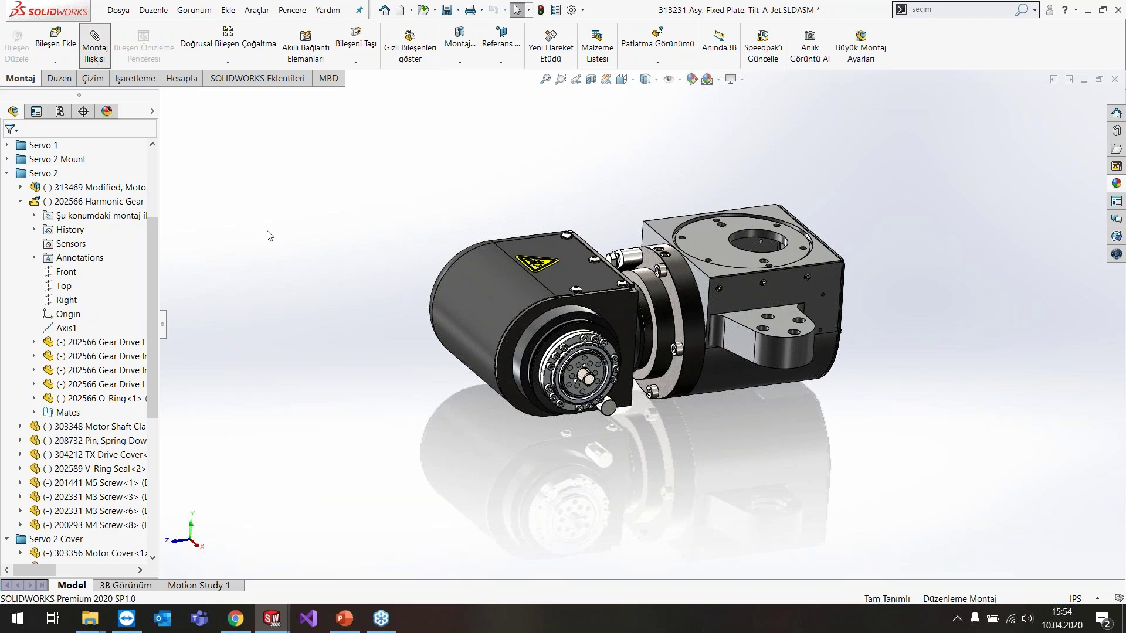
key("Escape")
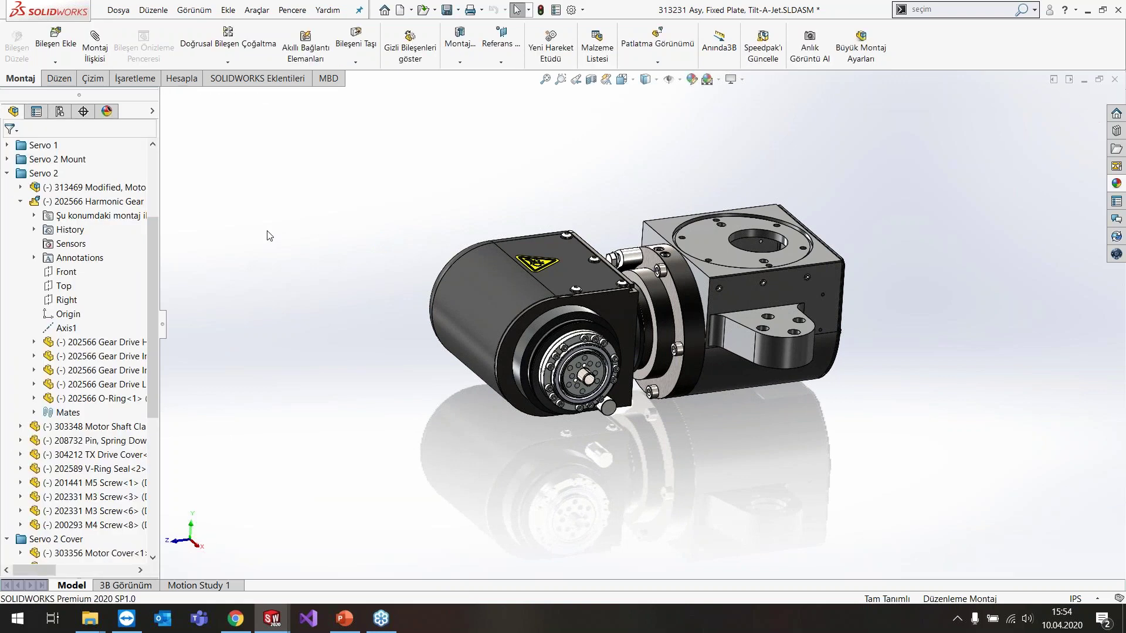
key("Return")
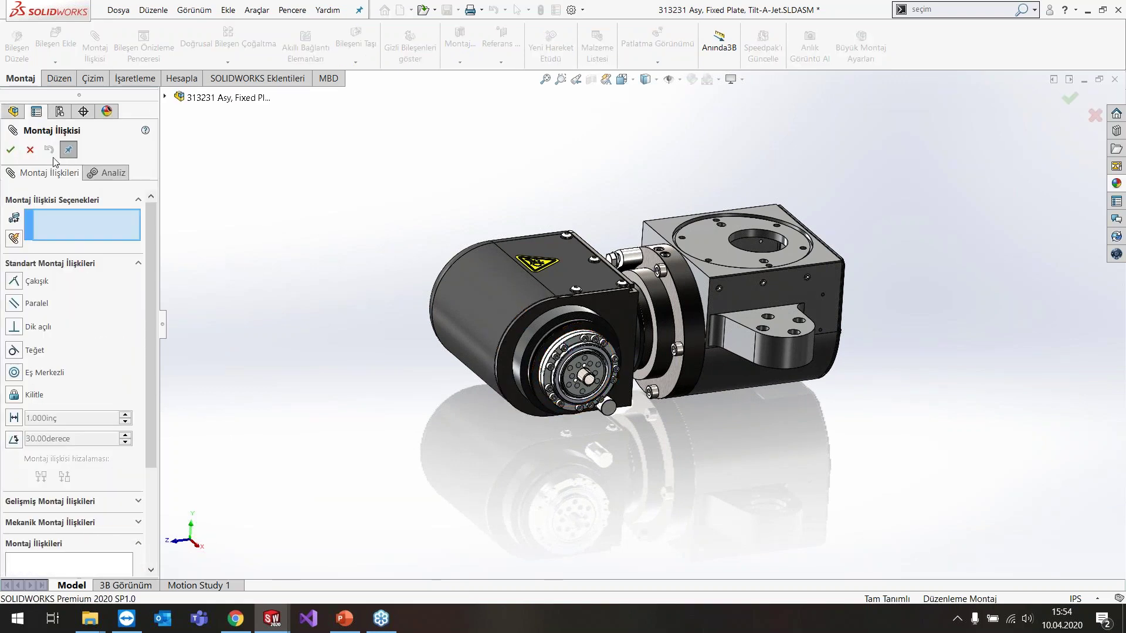
key("Escape")
- Open the 303356 Motor Cover part from the assembly
right_click(314, 215)
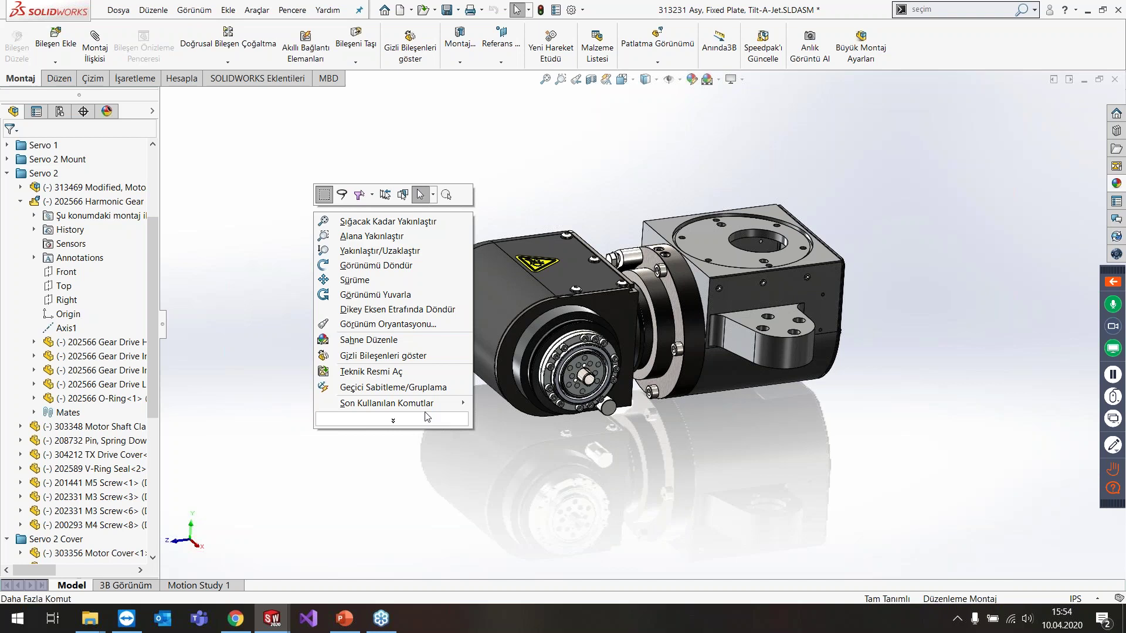
mouse_move(387, 403)
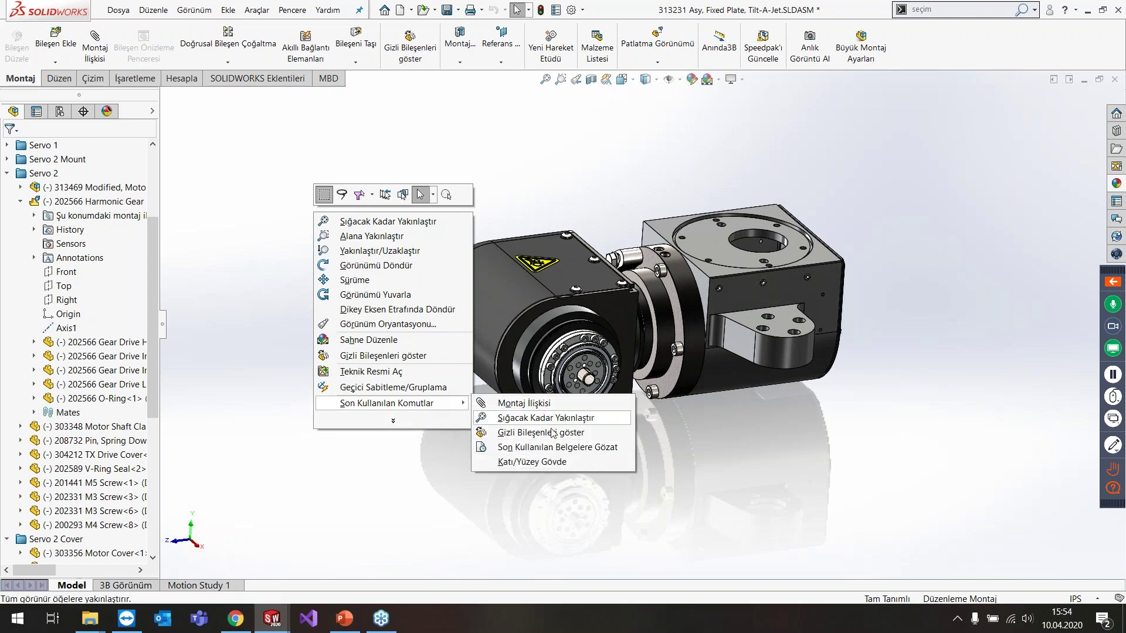
left_click(540, 496)
left_click(481, 298)
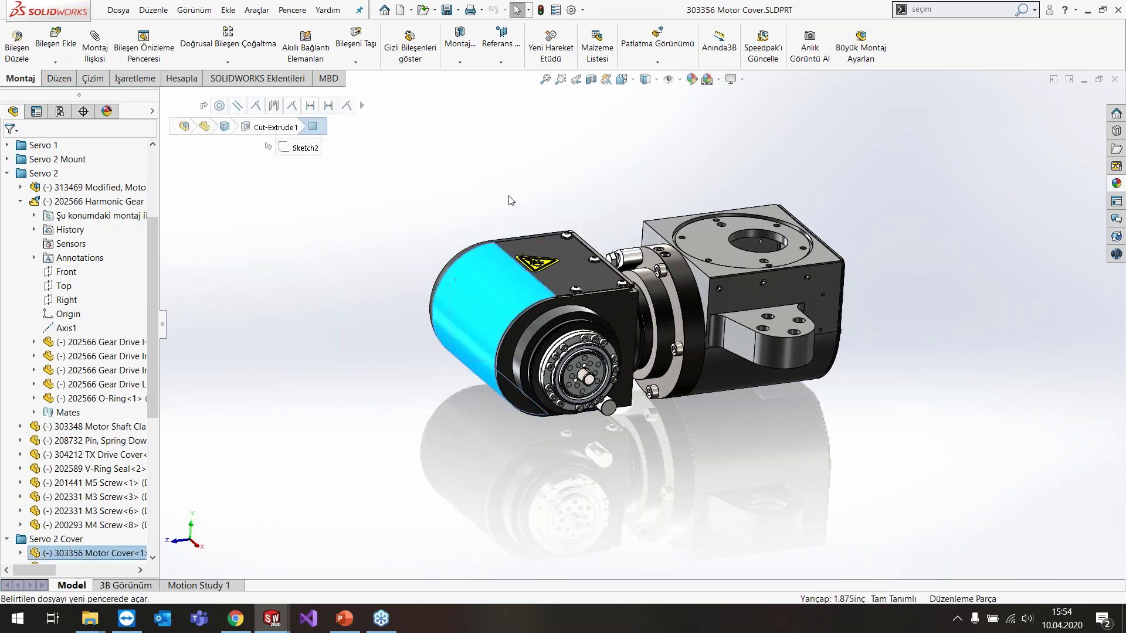
- Fillet the motor cover's curved front edge loop with a 0.01 in radius
left_click(22, 78)
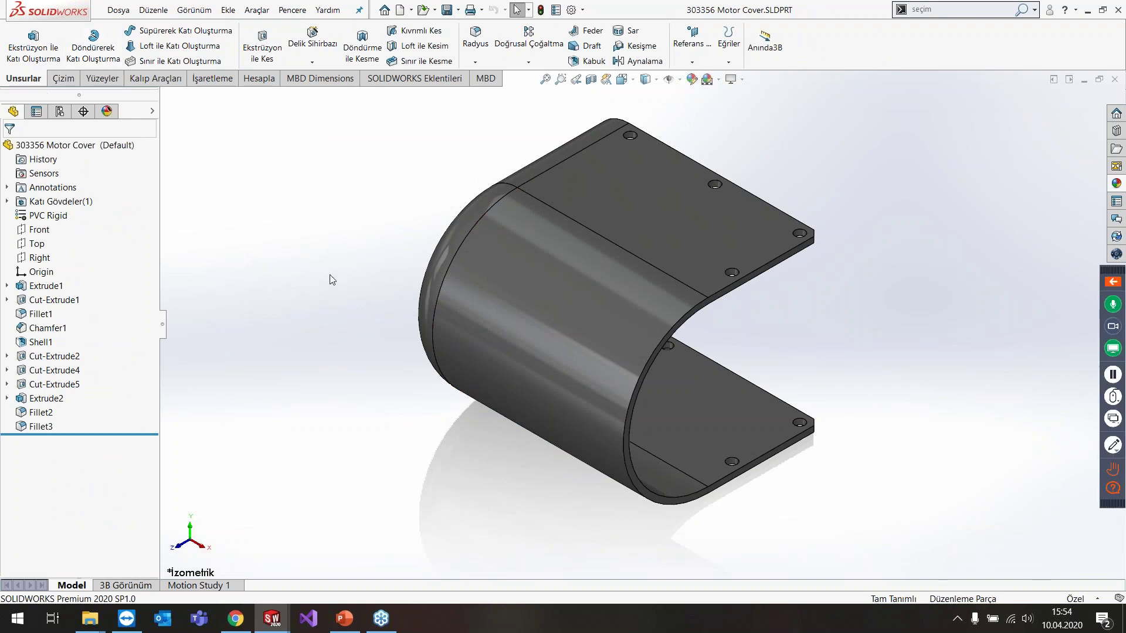
left_click(473, 44)
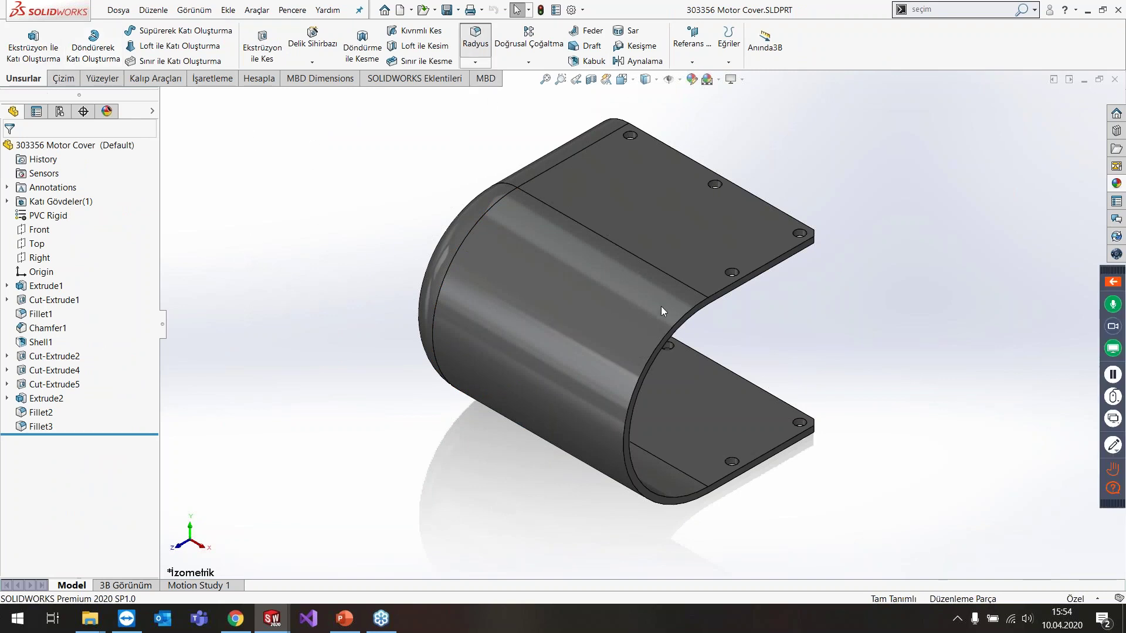
left_click(692, 311)
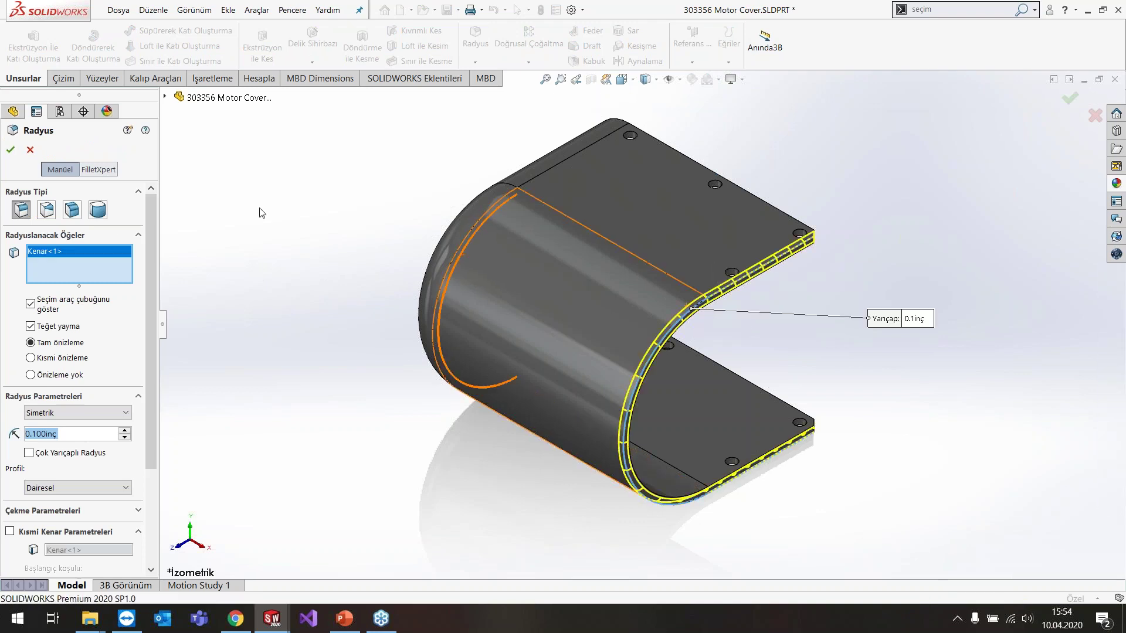
mouse_move(262, 212)
middle_mouse_down()
mouse_move(371, 311)
mouse_move(382, 352)
middle_mouse_up()
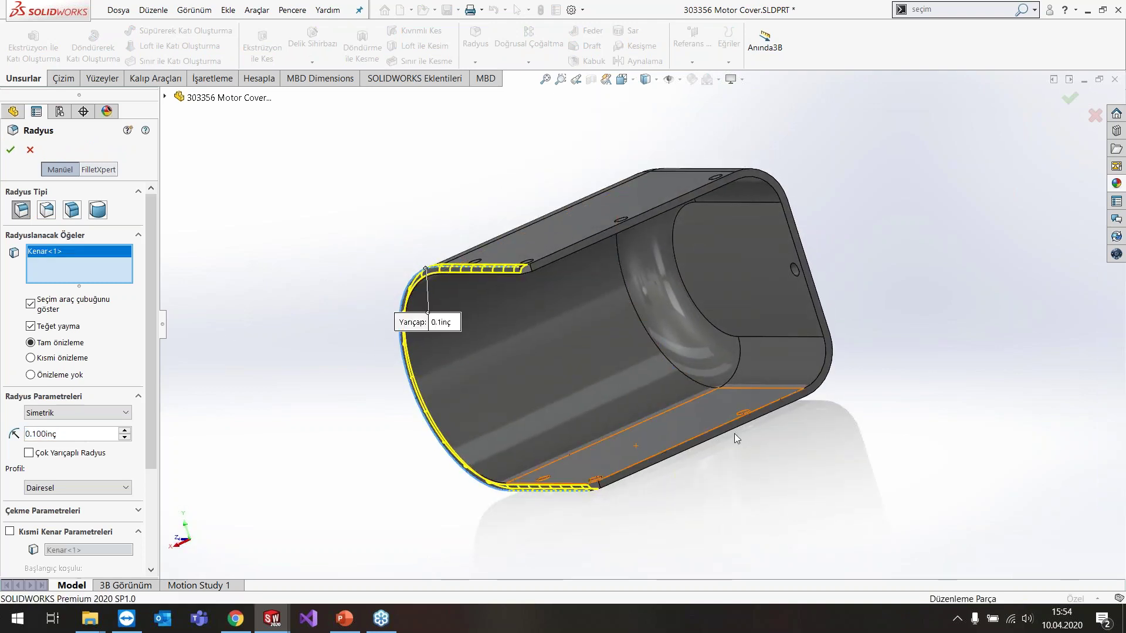
double_click(44, 434)
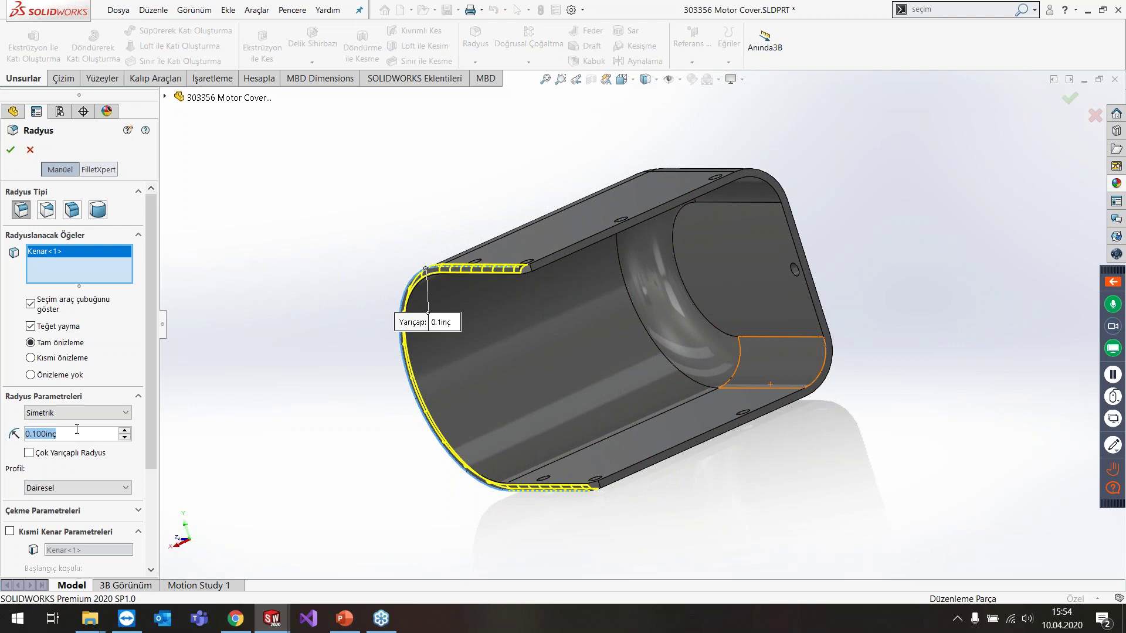
type("0,01")
key("Return")
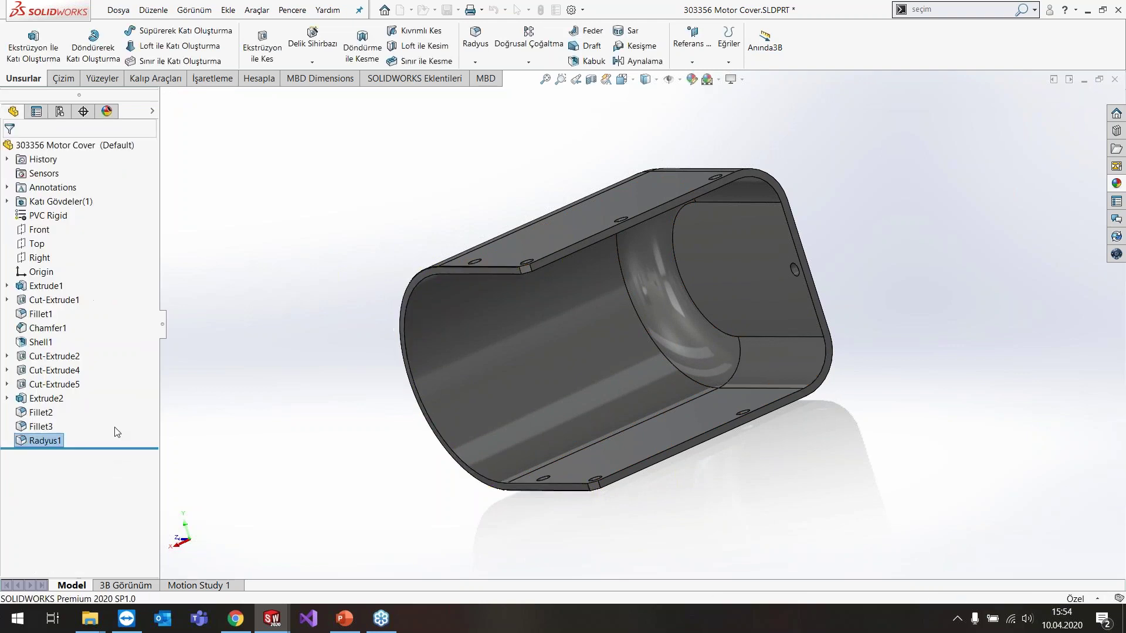
scroll(699, 418, "down", 5)
scroll(704, 516, "up", 3)
scroll(705, 512, "up", 3)
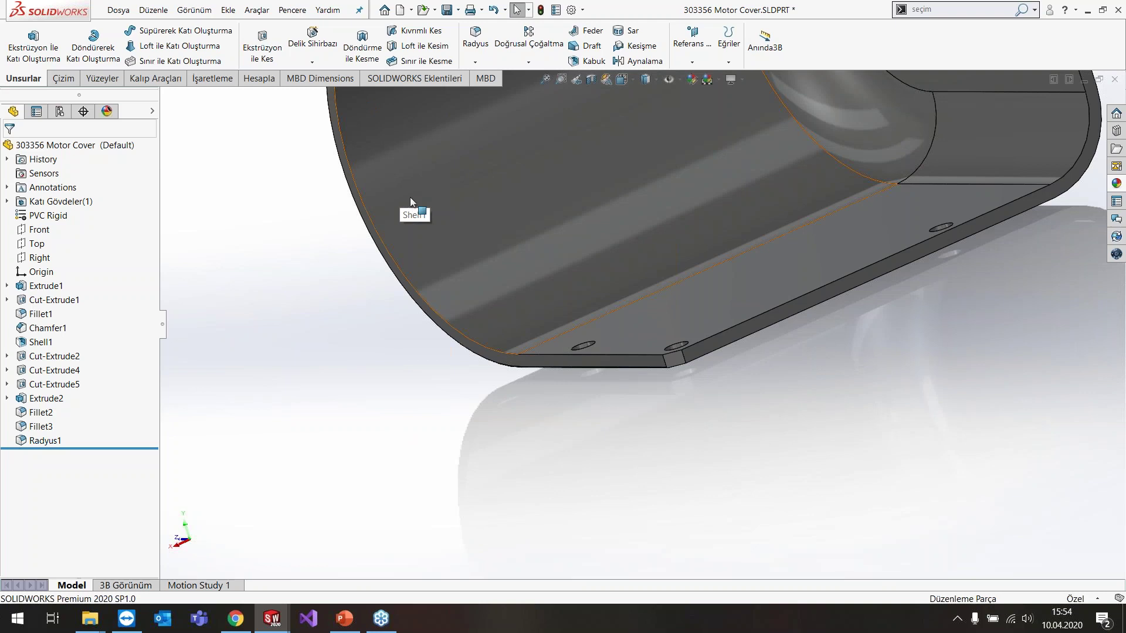
- Repeat the 0.01 in fillet on the lower long flange edge and accept it
key("Return")
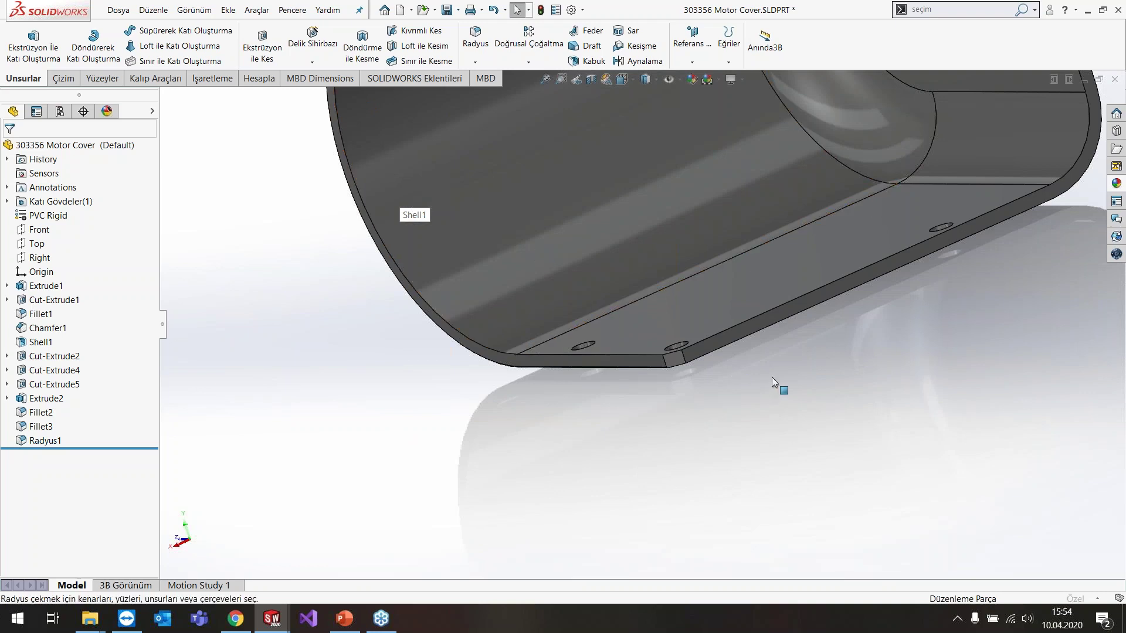
left_click(768, 327)
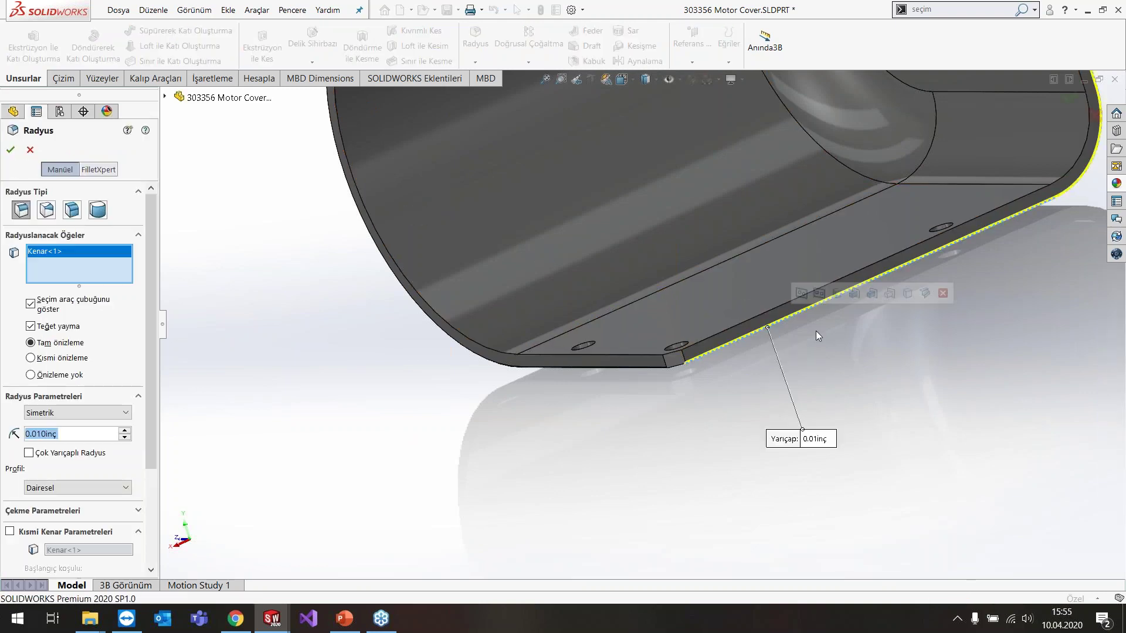
right_click(304, 286)
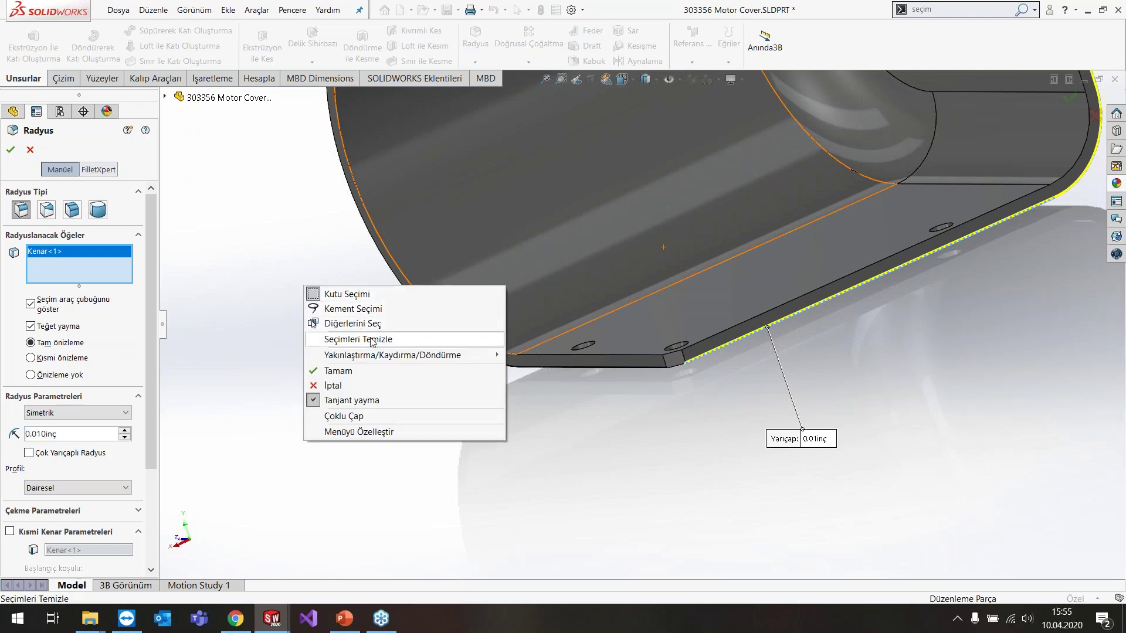
left_click(378, 371)
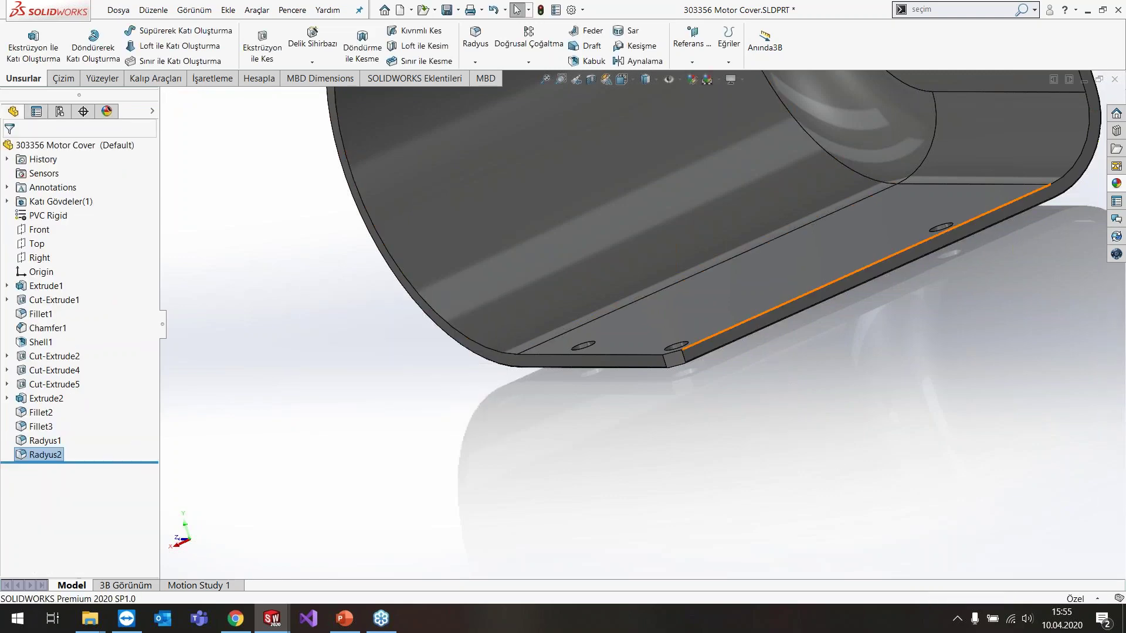
middle_click_drag(701, 362, 720, 354)
scroll(754, 389, "down", 5)
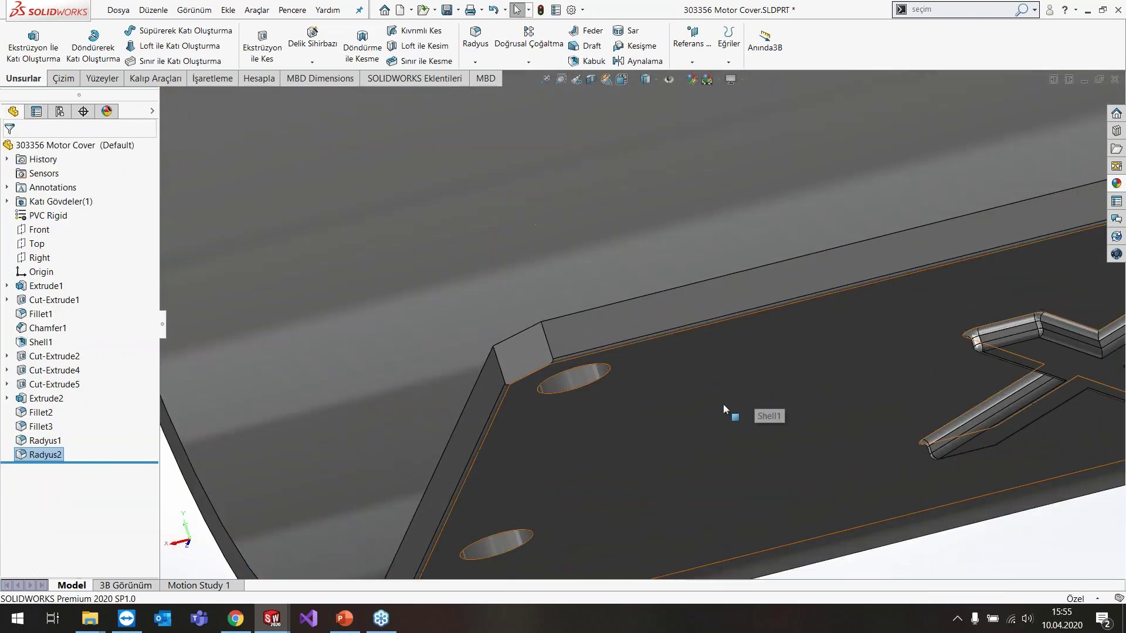
scroll(504, 370, "up", 7)
scroll(509, 381, "up", 3)
- Orbit the filleted motor cover to a side view
mouse_move(495, 299)
middle_mouse_down()
mouse_move(714, 253)
mouse_move(583, 244)
mouse_move(564, 263)
mouse_move(515, 251)
mouse_move(604, 303)
middle_mouse_up()
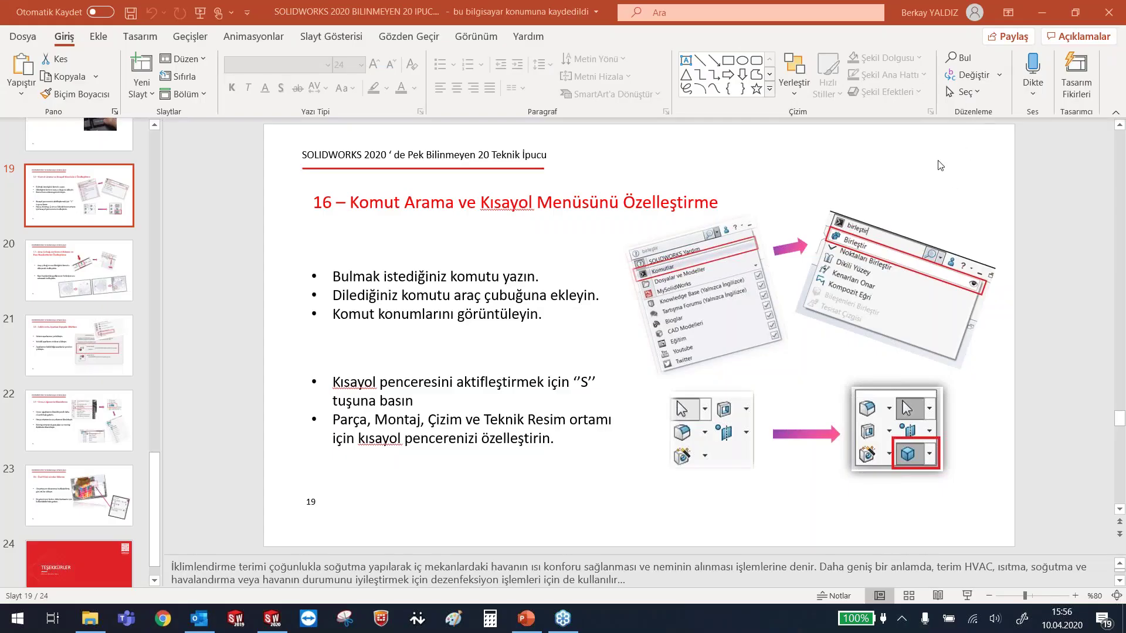
- Show slide 19 (tip 16) on command search, then switch to the SOLIDWORKS sample part
left_click(586, 305)
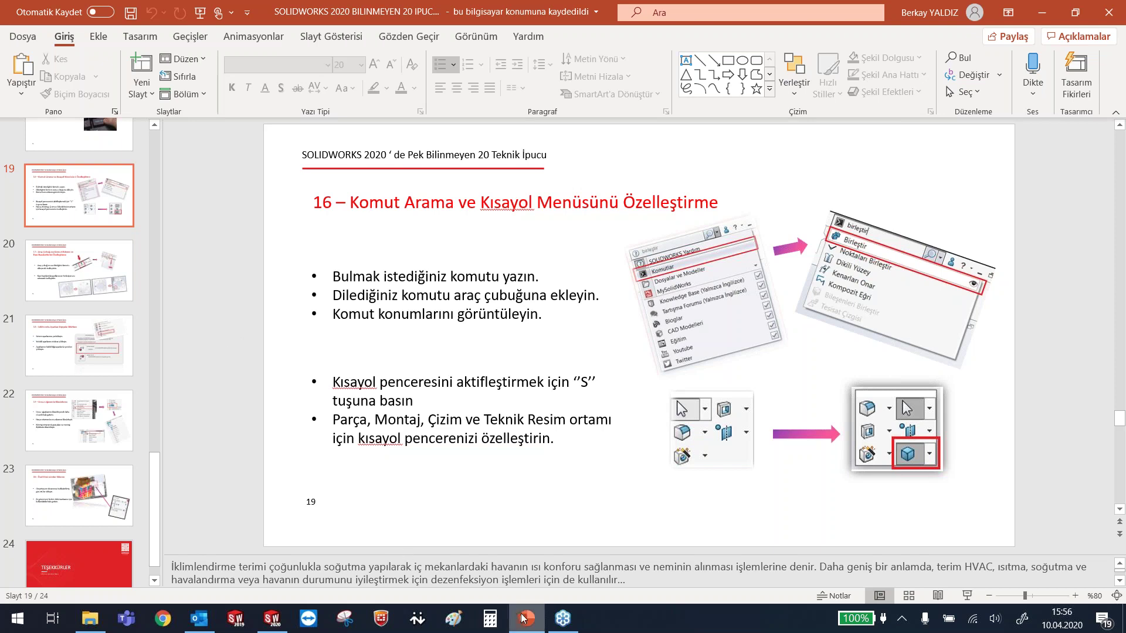
mouse_move(272, 618)
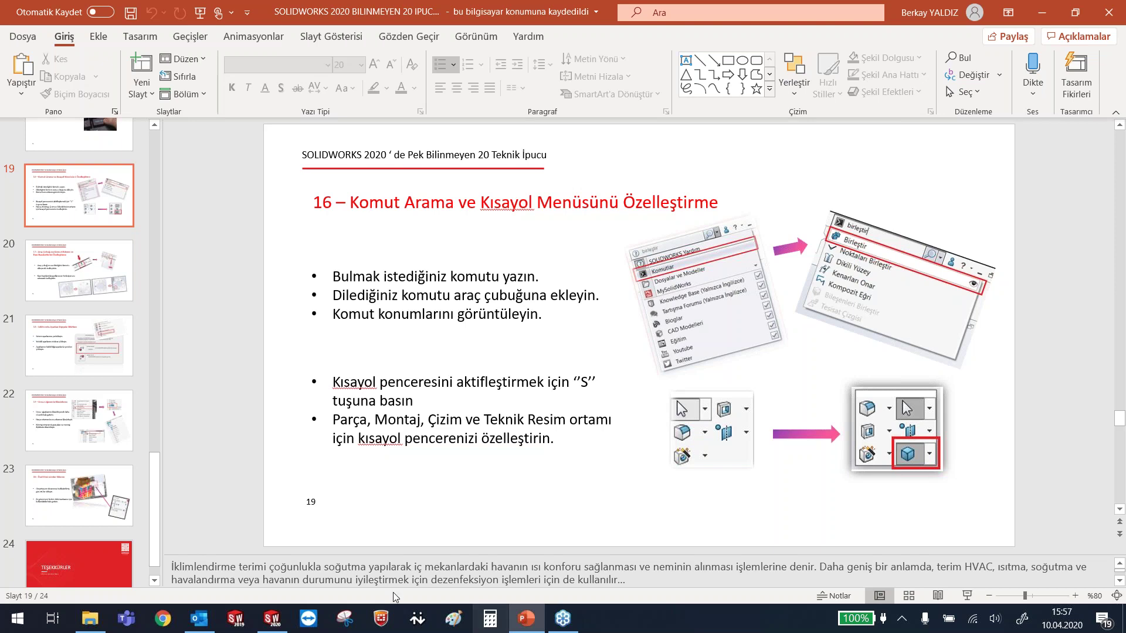
left_click(270, 619)
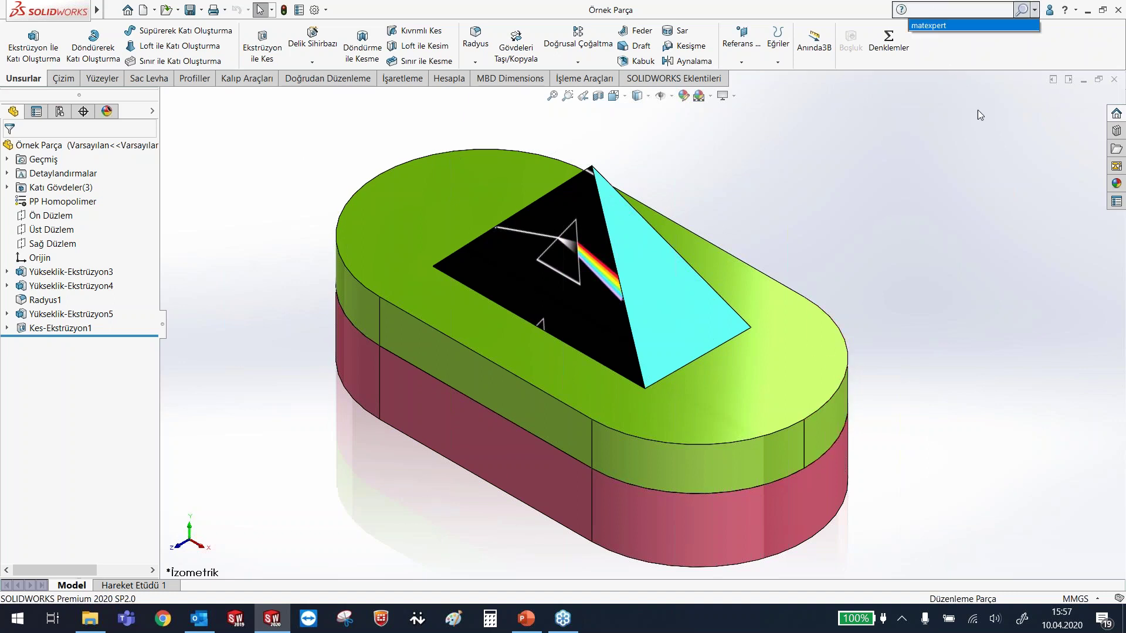
- Switch the search type to Komutlar (Commands) and search for 'birleştir'
left_click(952, 163)
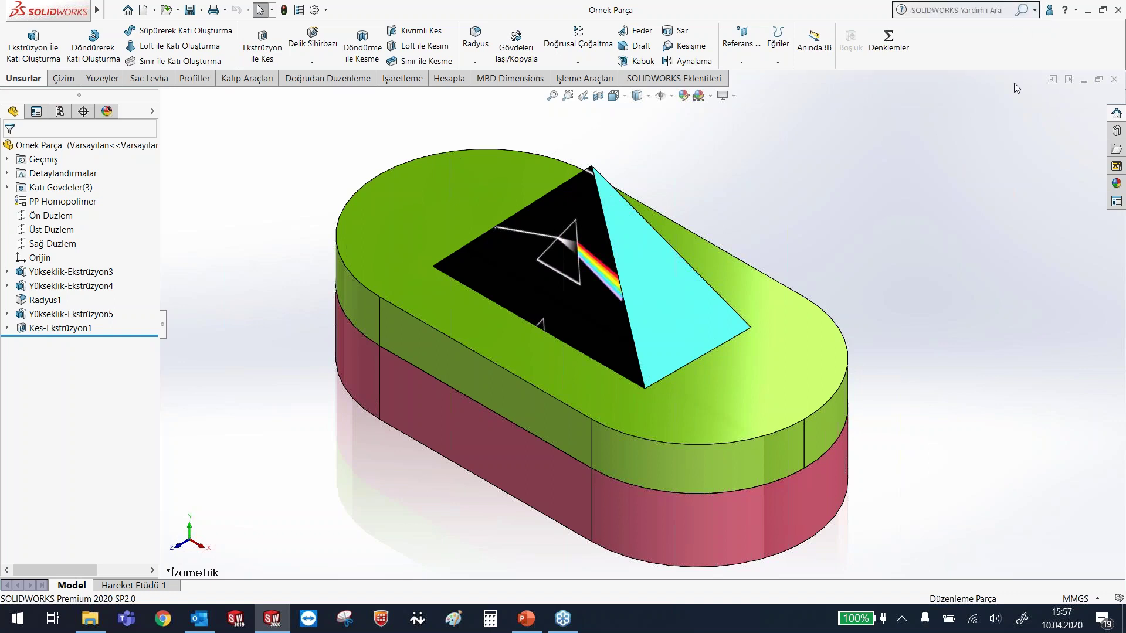
left_click(1036, 12)
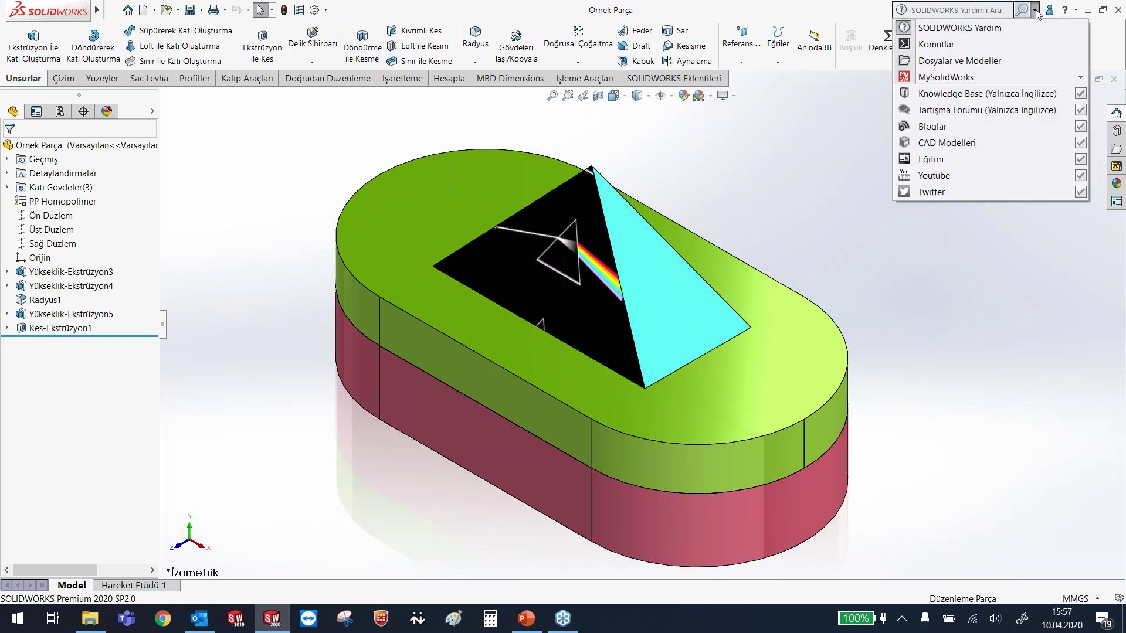
left_click(962, 49)
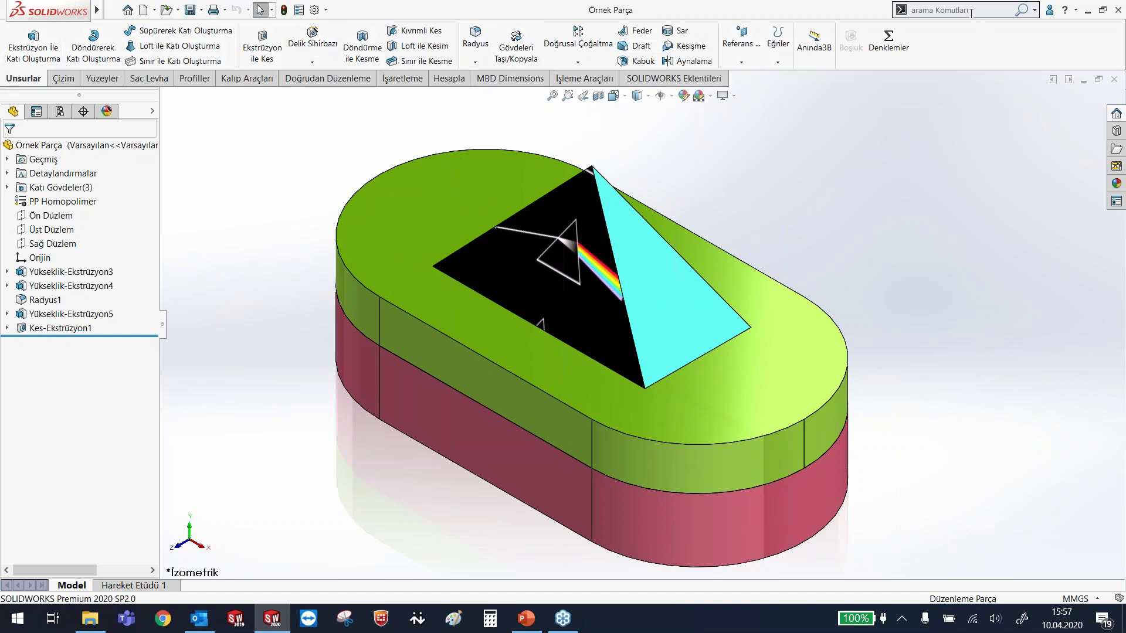
key("ctrl+f")
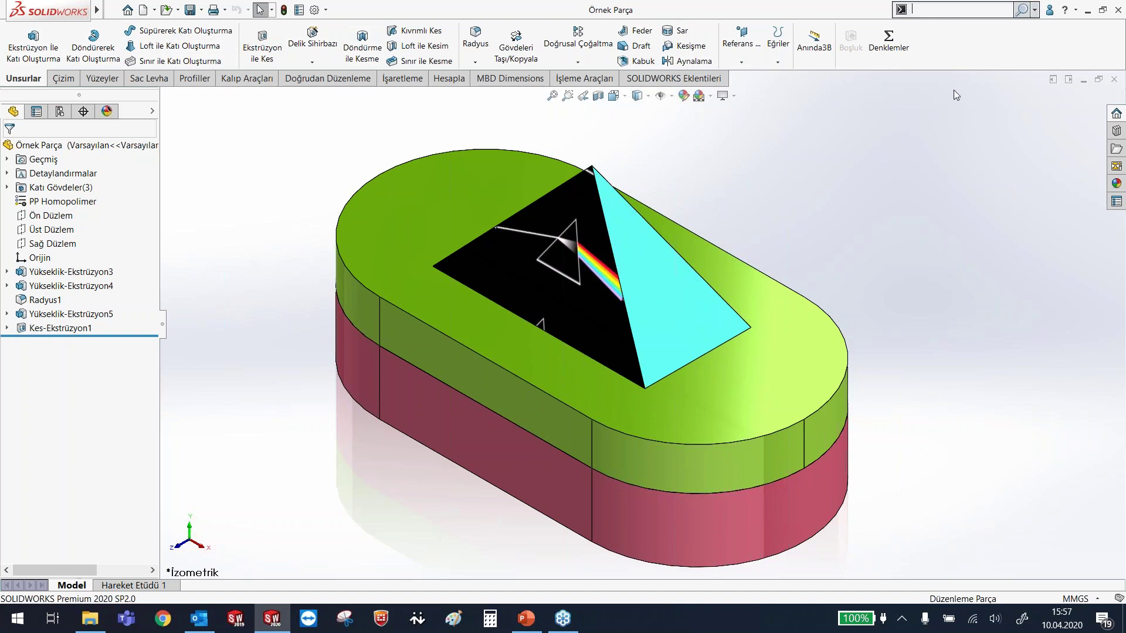
left_click(949, 12)
left_click(943, 10)
type("birle")
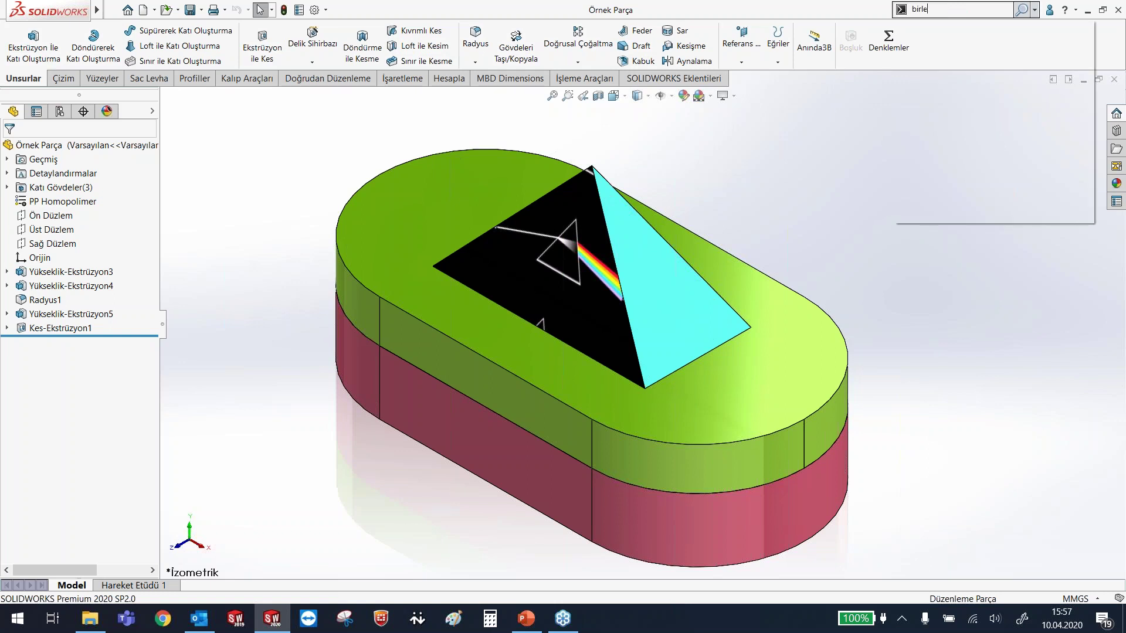
type("ştir")
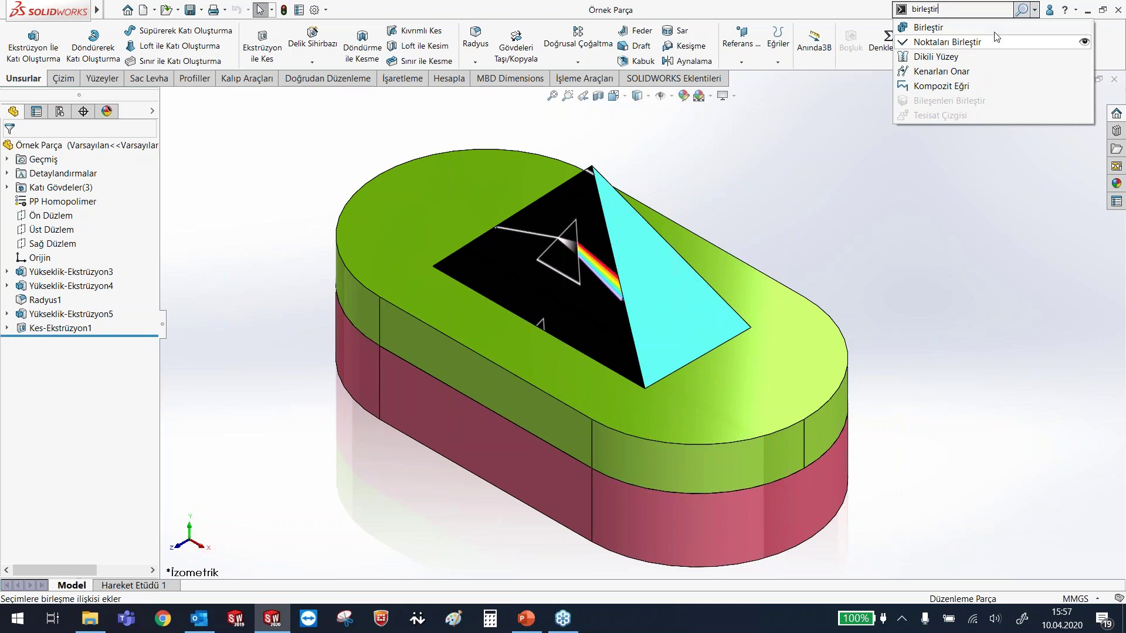
left_click(939, 29)
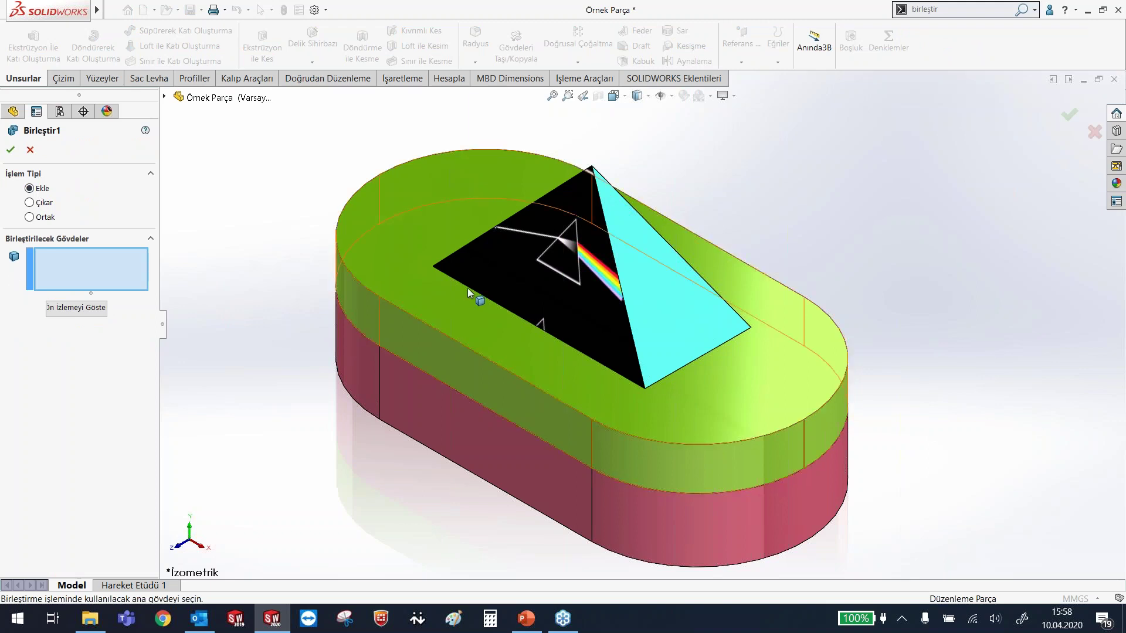
left_click(504, 283)
left_click(375, 241)
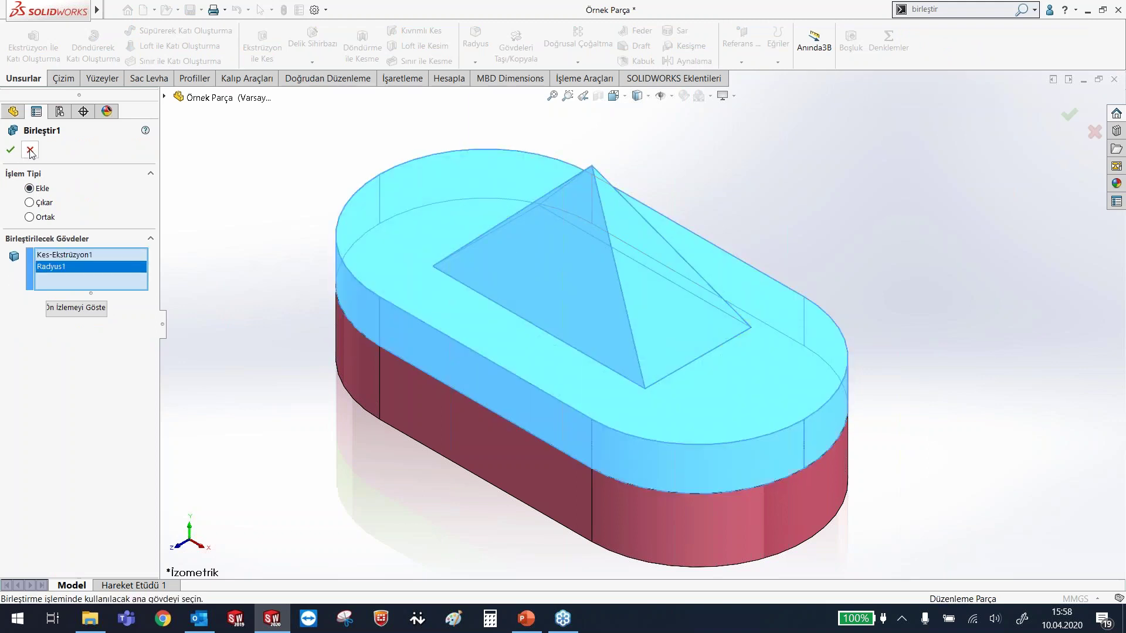
left_click(30, 150)
left_click(954, 12)
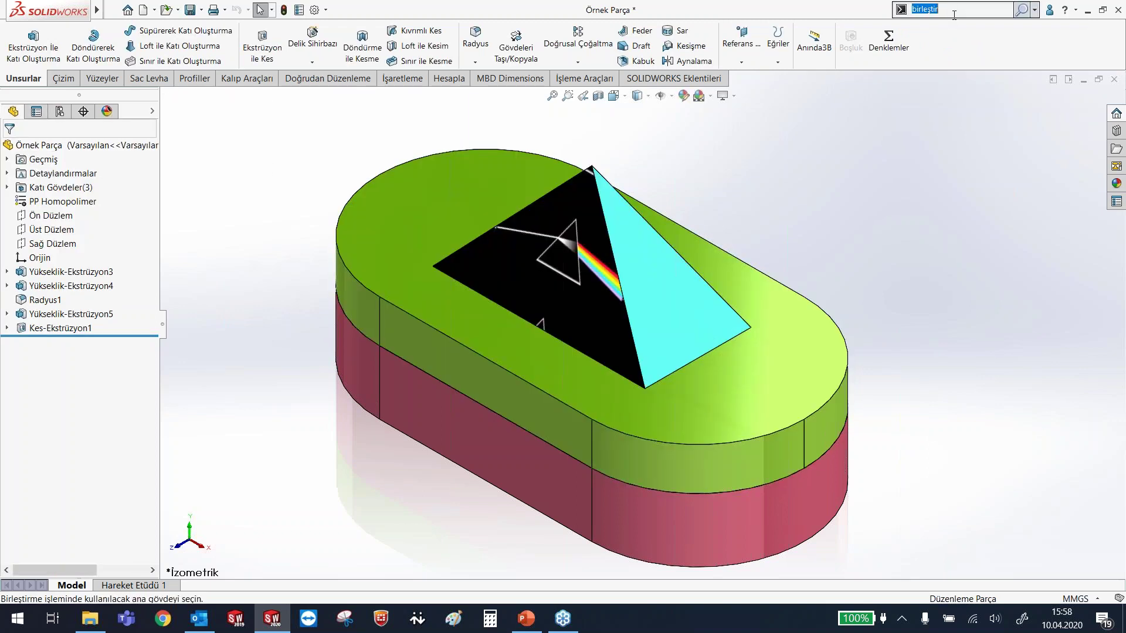
key("BackSpace")
type("er")
key("BackSpace")
- Correct the command search text to 'birleştir'
type("ştir")
key("BackSpace")
key("BackSpace")
key("BackSpace")
key("BackSpace")
key("BackSpace")
key("BackSpace")
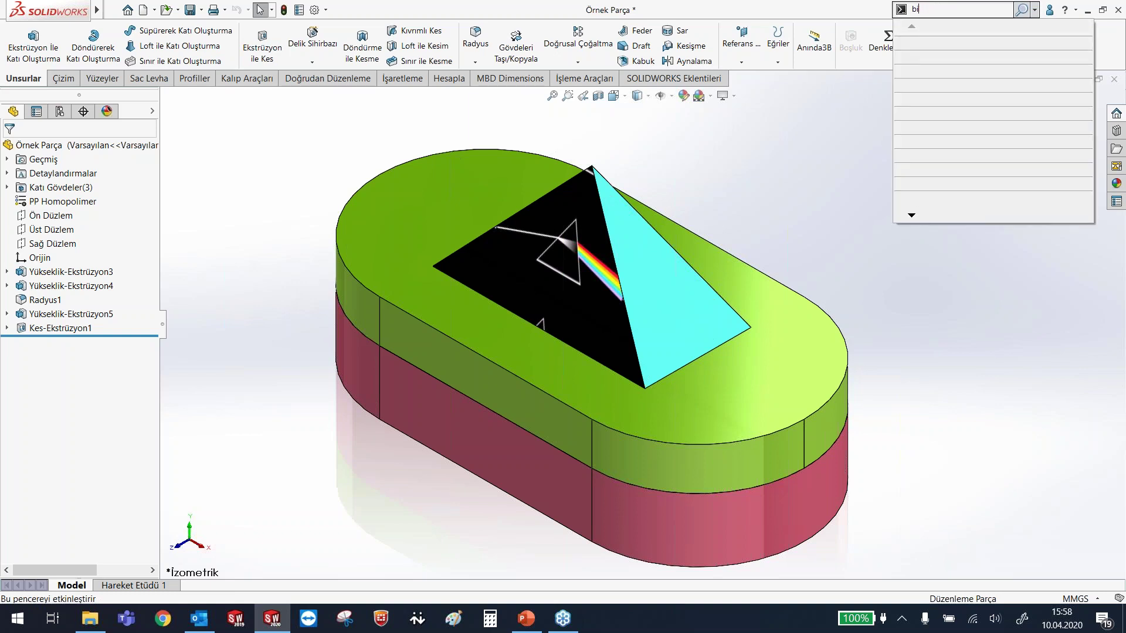
type("rrleşti")
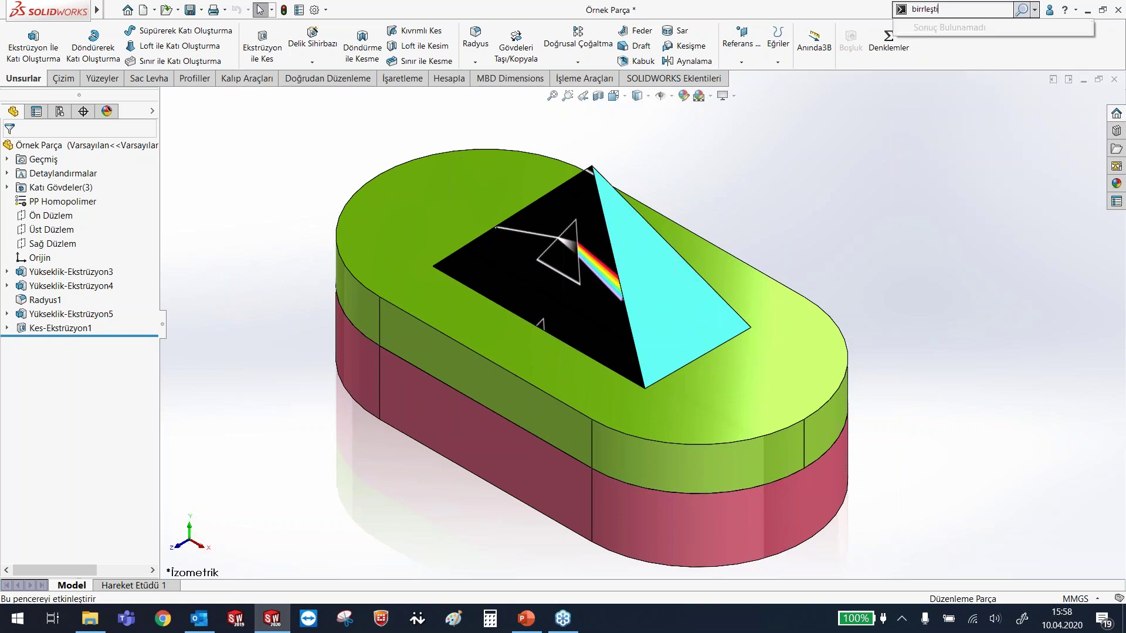
key("BackSpace")
key("BackSpace")
key("BackSpace")
type("r")
type("leştir")
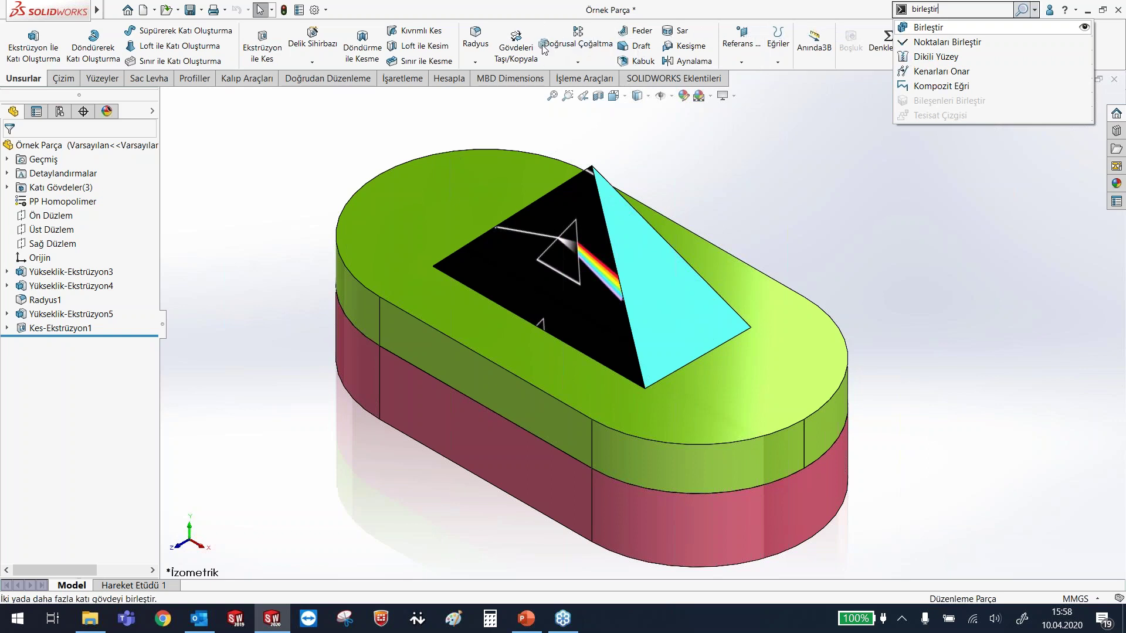
- Drag Birleştir onto the Unsurlar ribbon, test-launch it, then cancel with Esc
left_click_drag(545, 49, 545, 49)
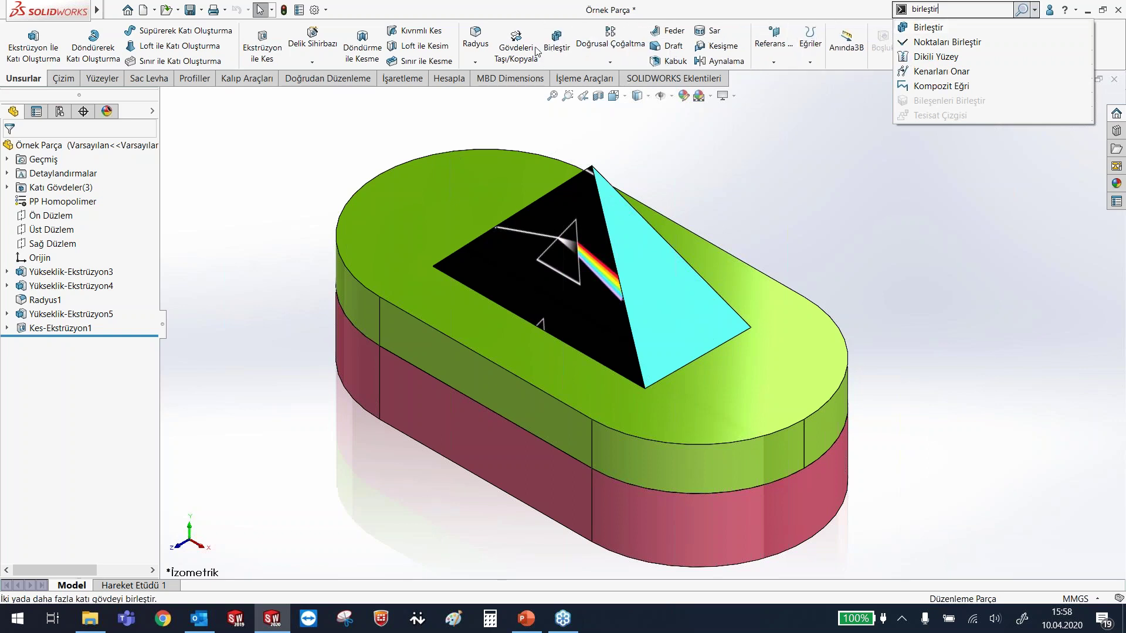
left_click(755, 152)
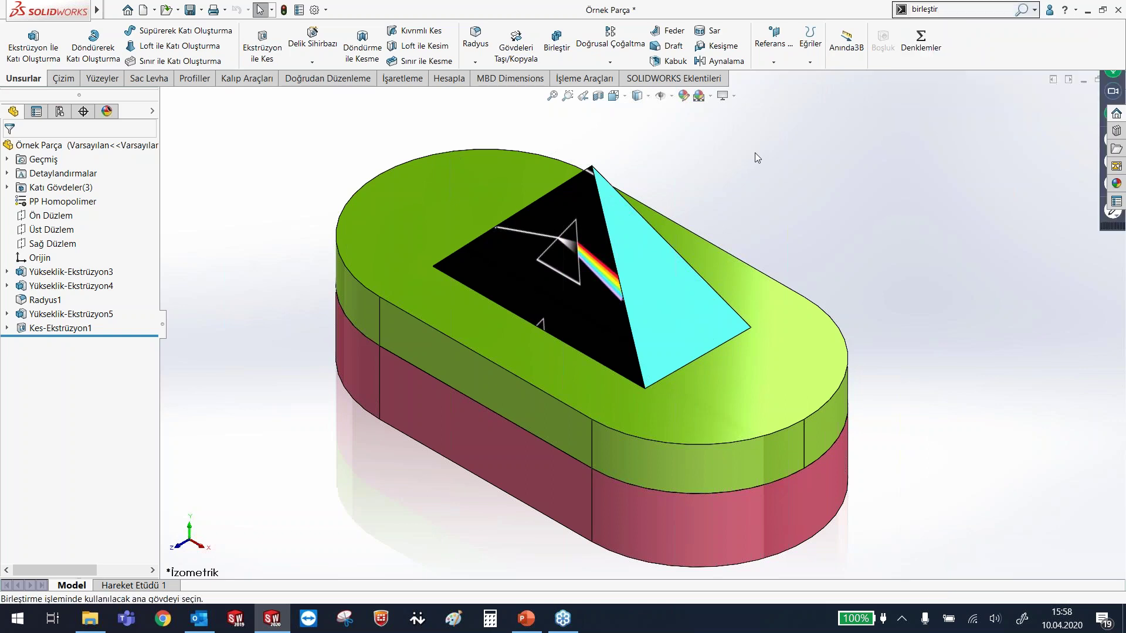
left_click(556, 42)
key("Escape")
left_click(969, 12)
- Search 'birleş' again and show Birleştir's location on the Unsurlar ribbon
key("ctrl+a")
key("BackSpace")
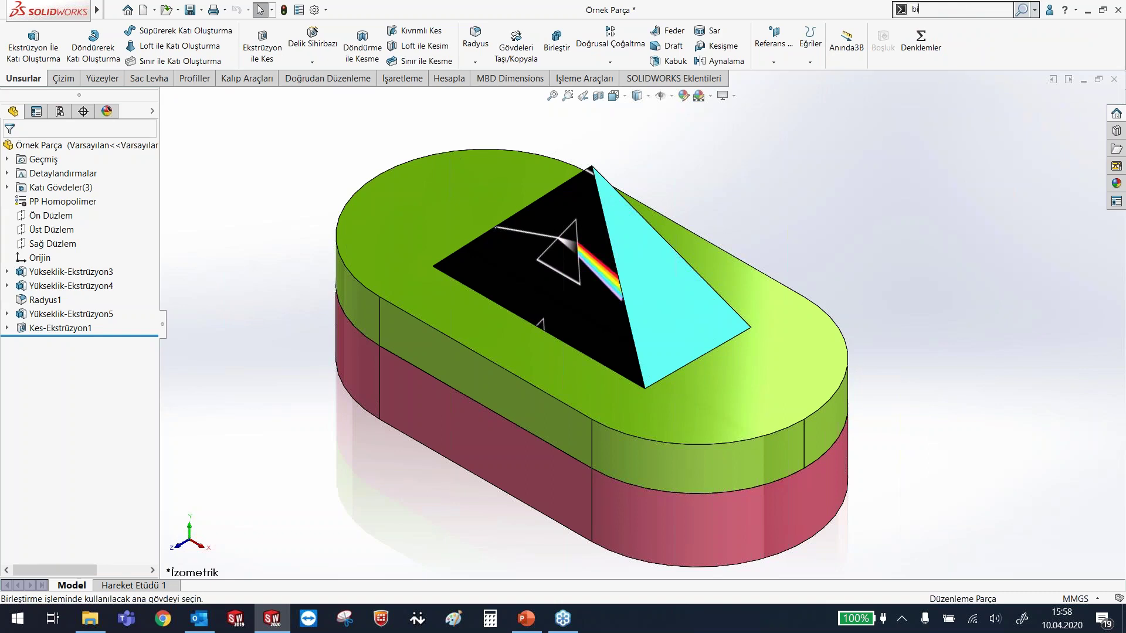
type("rleş")
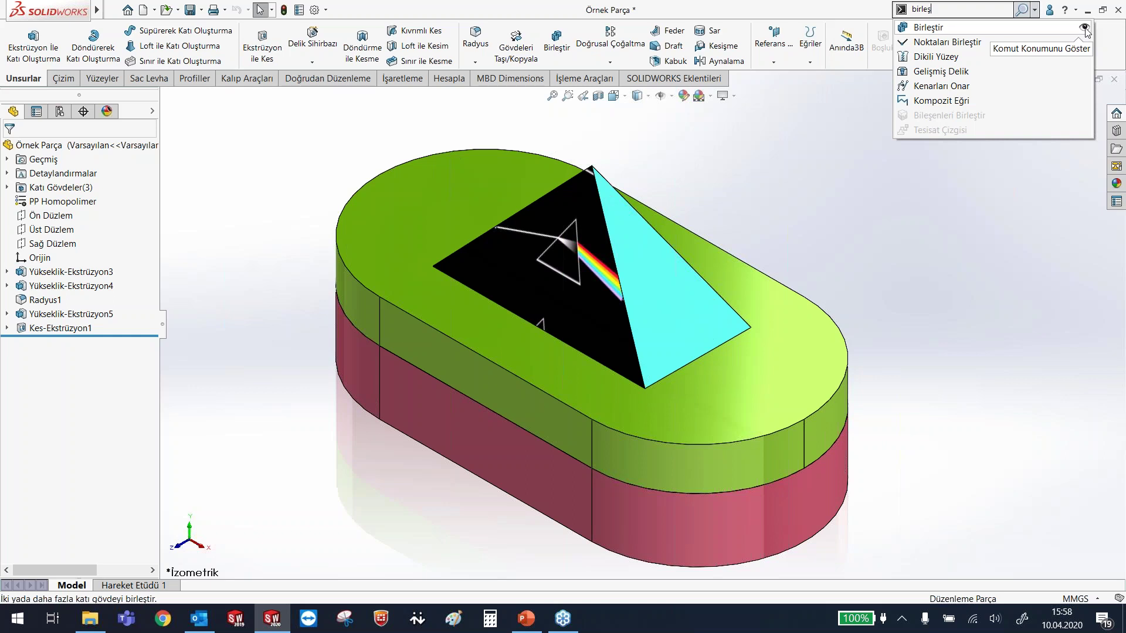
left_click(1084, 27)
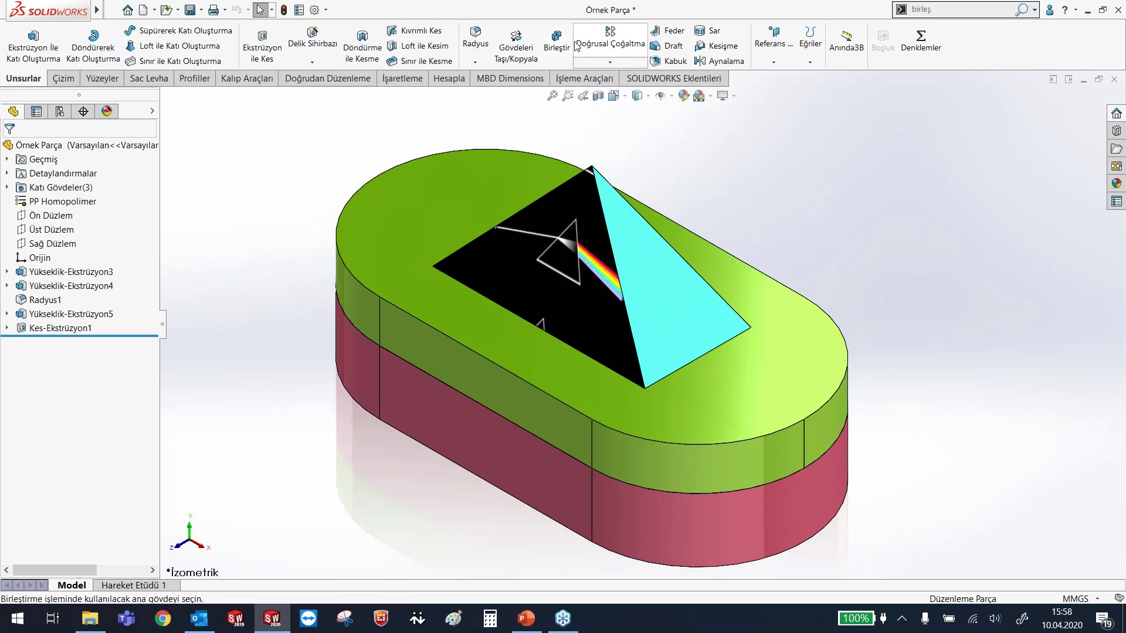
- Review the Komutlar page in Kişiselleştir, close with Tamam, and search 'birleştir' again
left_click(326, 9)
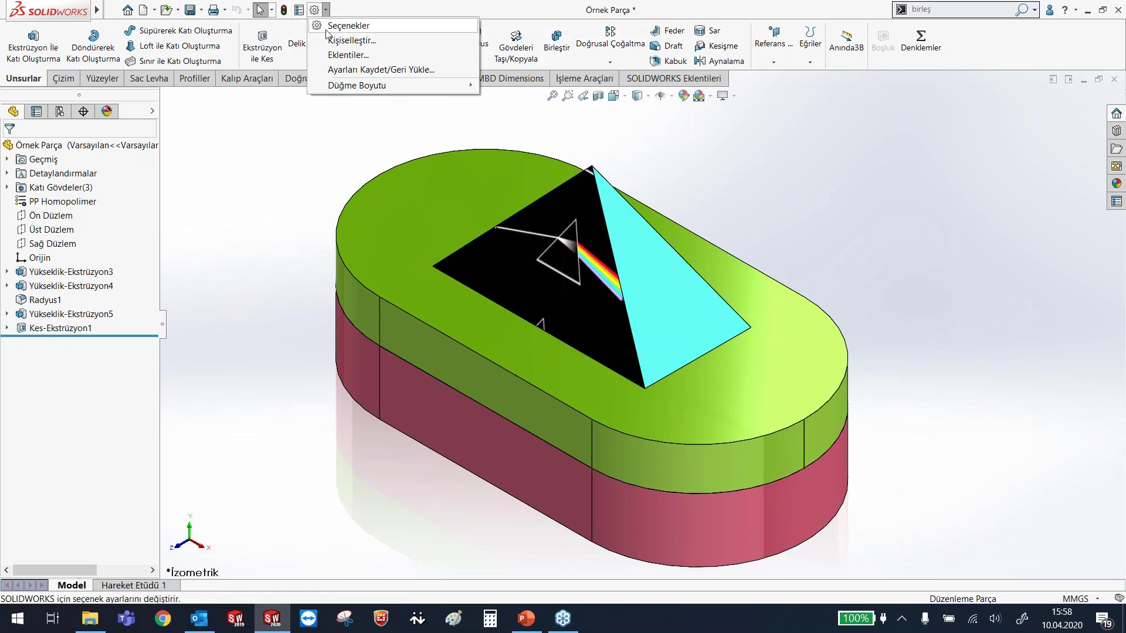
left_click(351, 41)
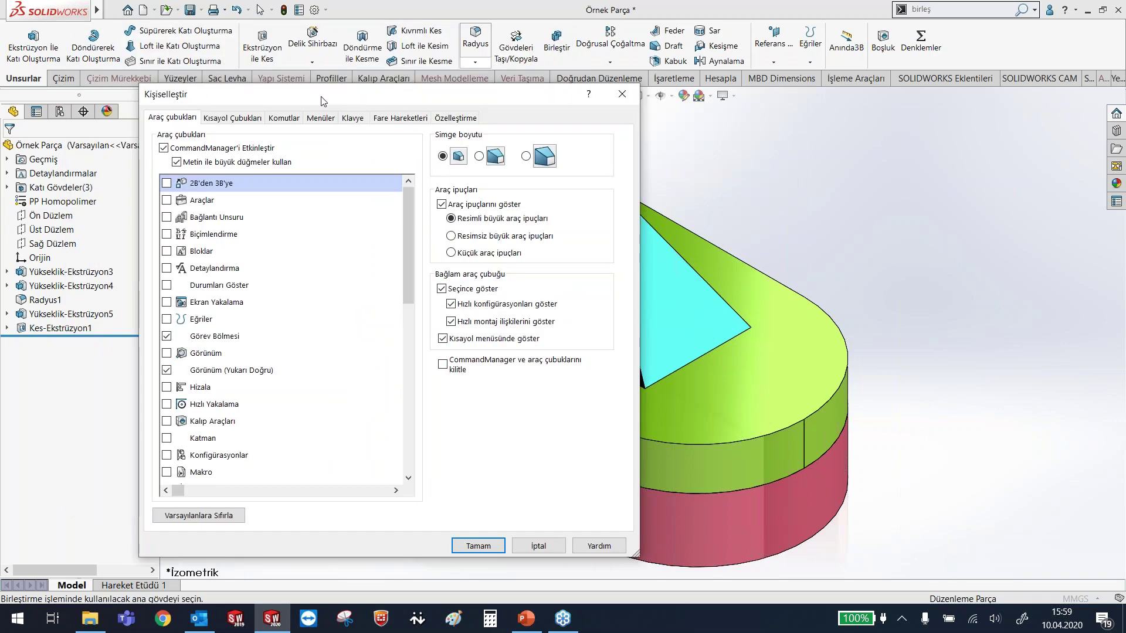
left_click(559, 50)
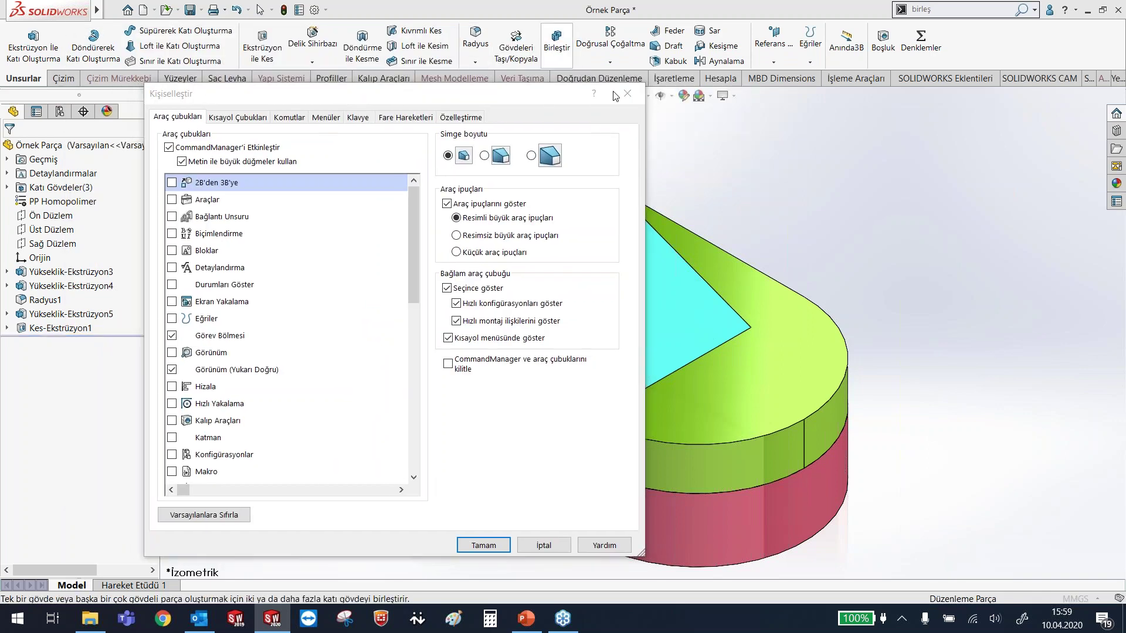
left_click(289, 117)
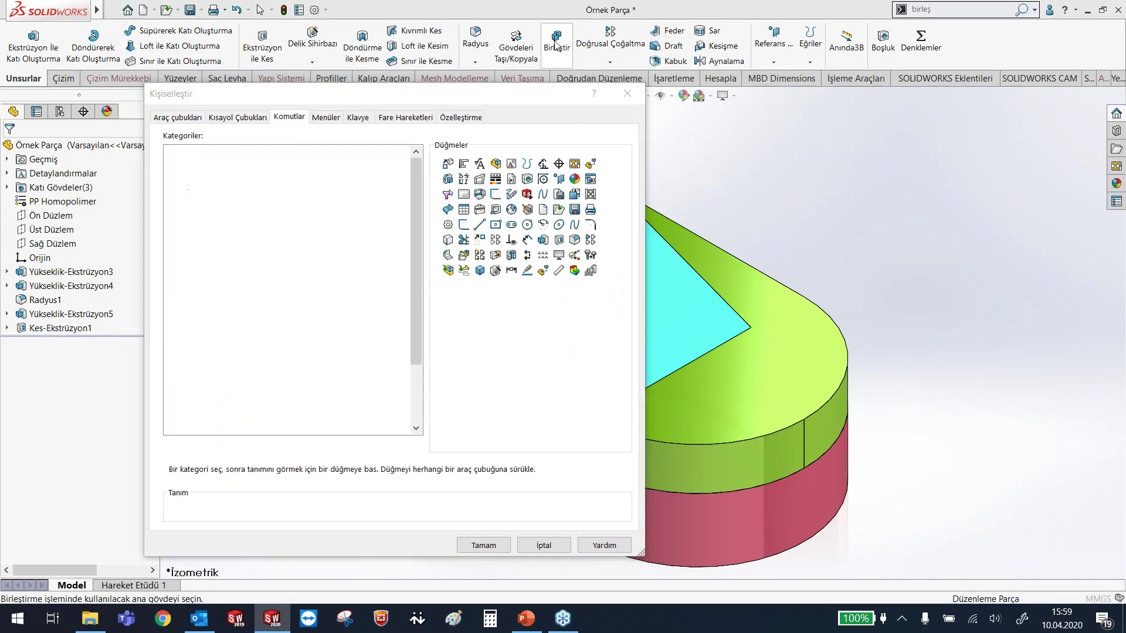
left_click(481, 545)
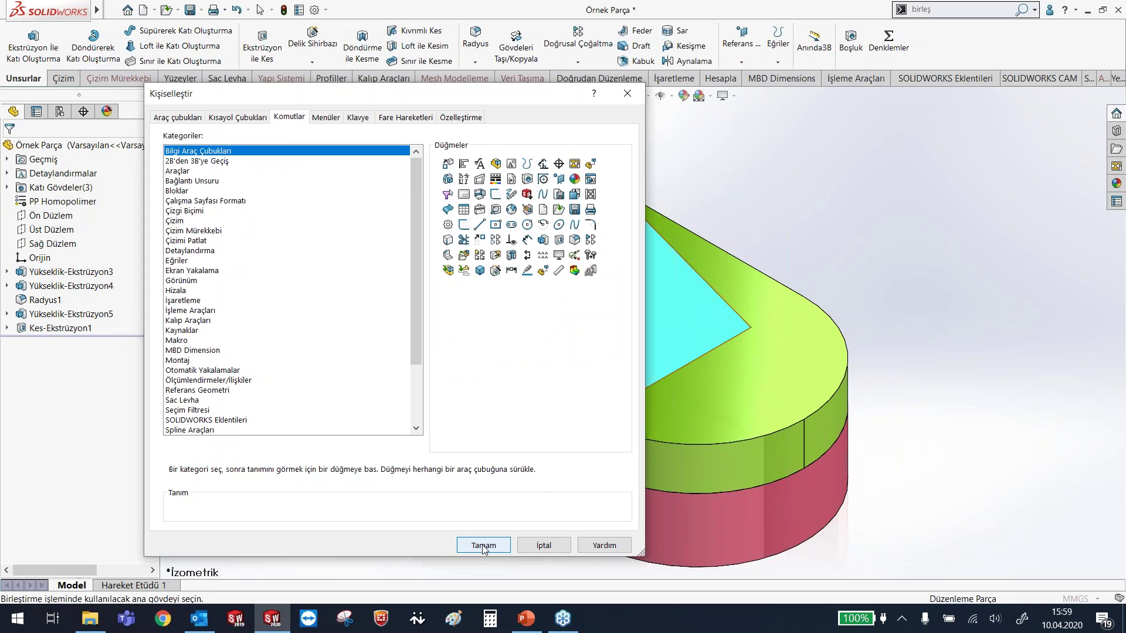
left_click(950, 9)
type("birleştir")
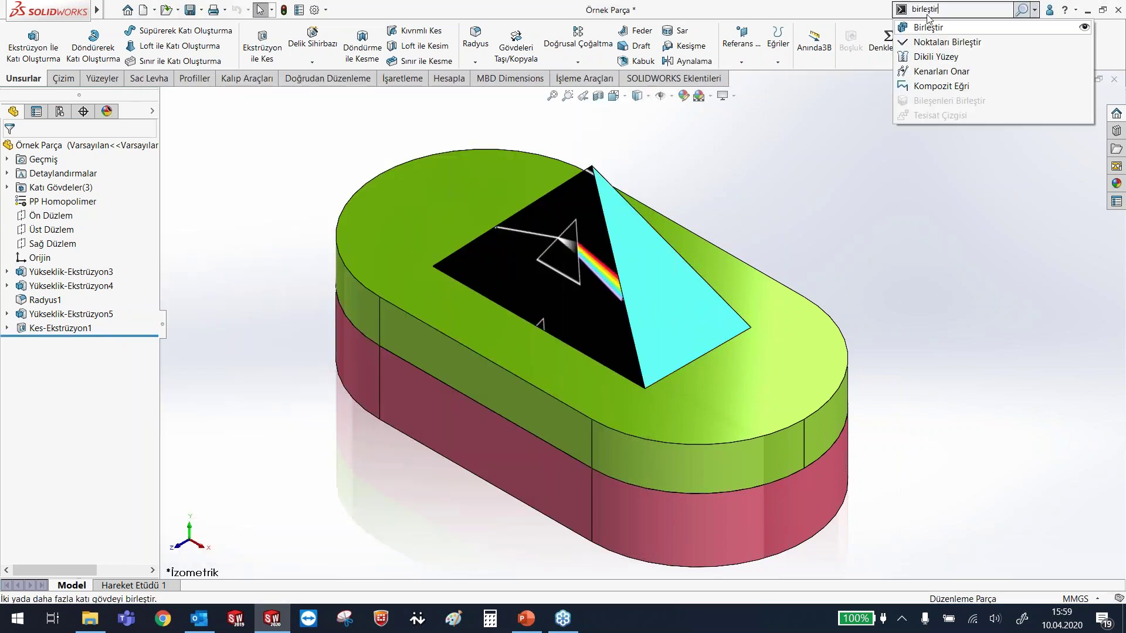
- Remove Birleştir from the Sac Levha ribbon in Kişiselleştir, then search 'birleşti' again
left_click(1084, 27)
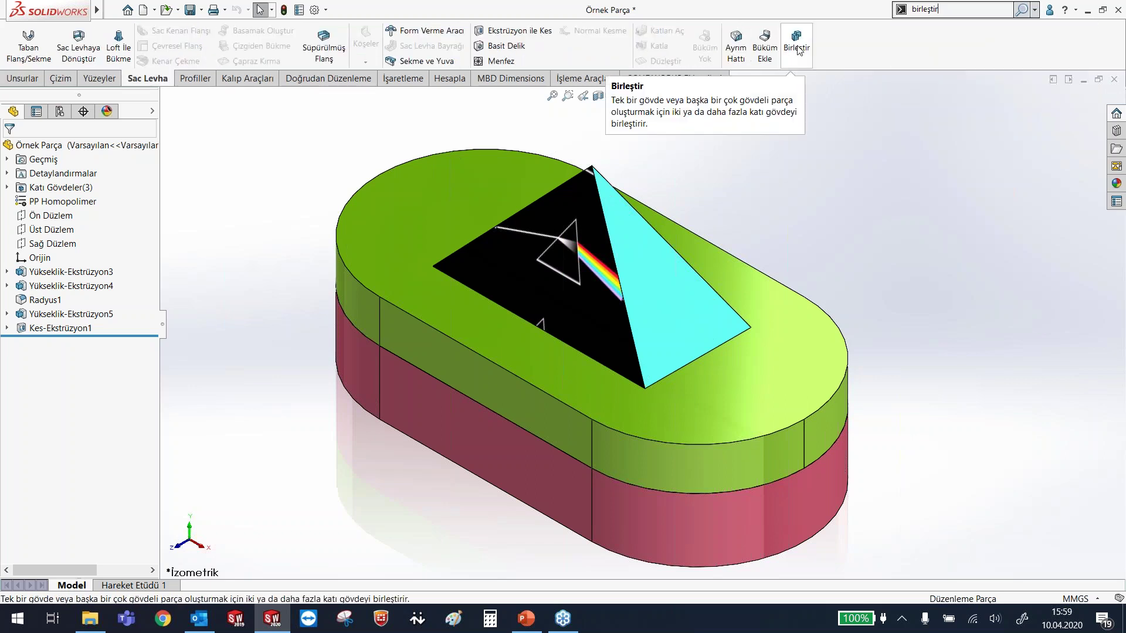
left_click(798, 50)
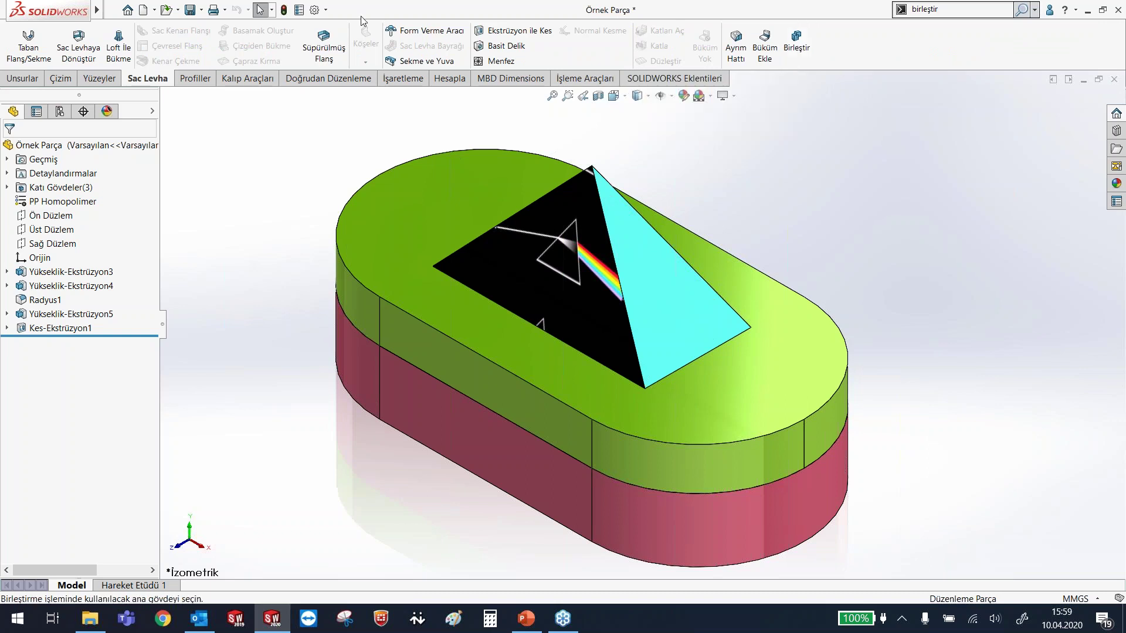
left_click(326, 10)
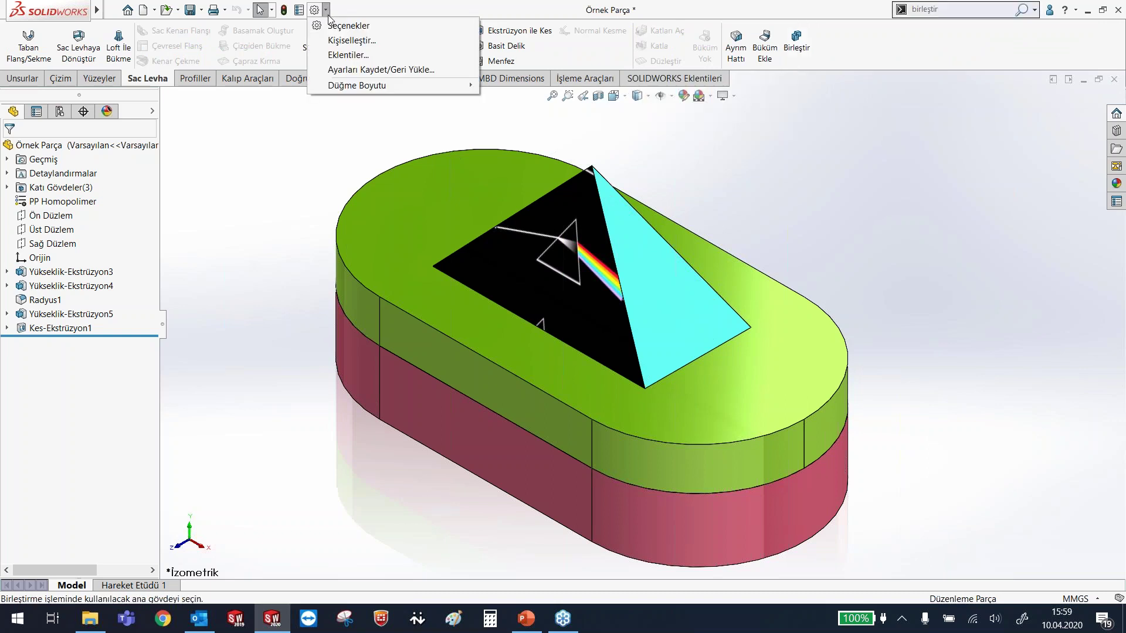
left_click(352, 40)
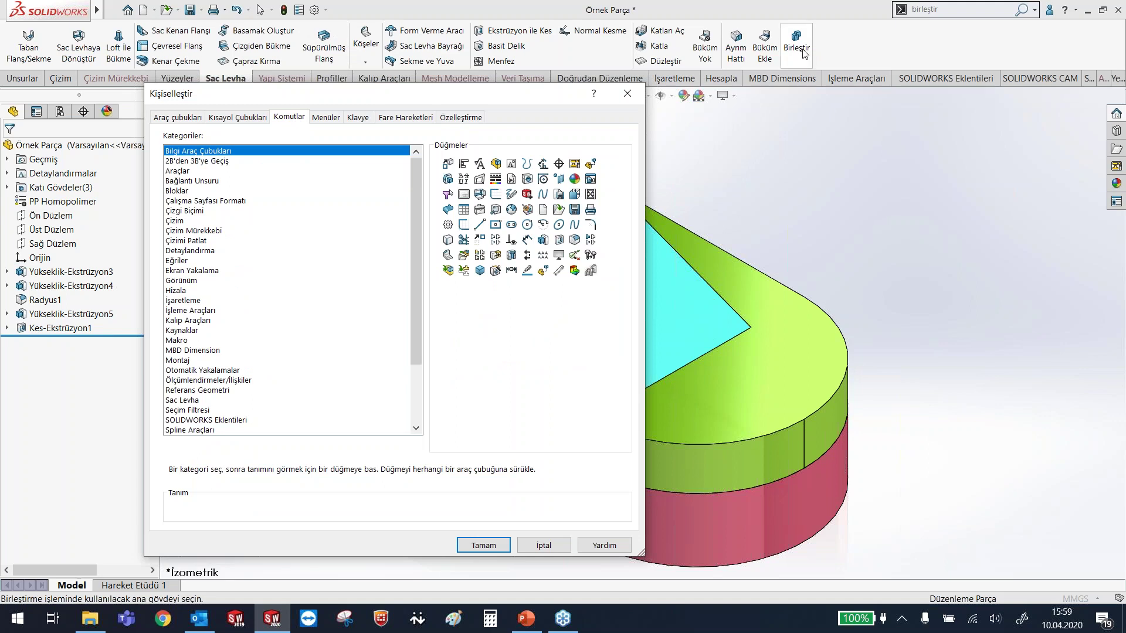
left_click_drag(804, 54, 715, 267)
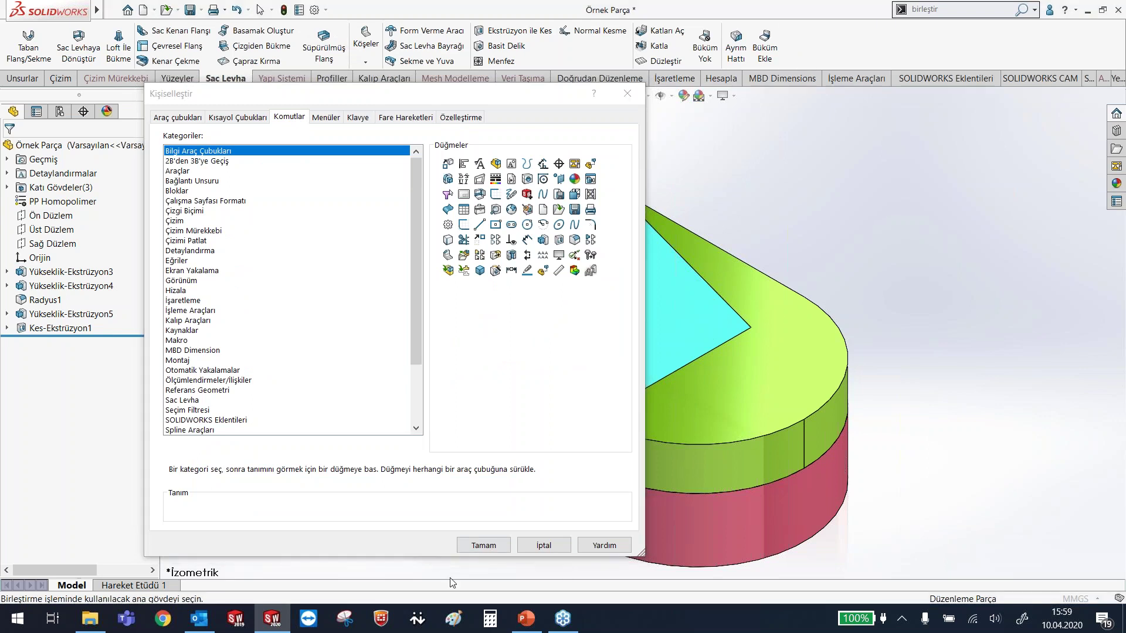
left_click(484, 545)
left_click(944, 11)
type("birleşti")
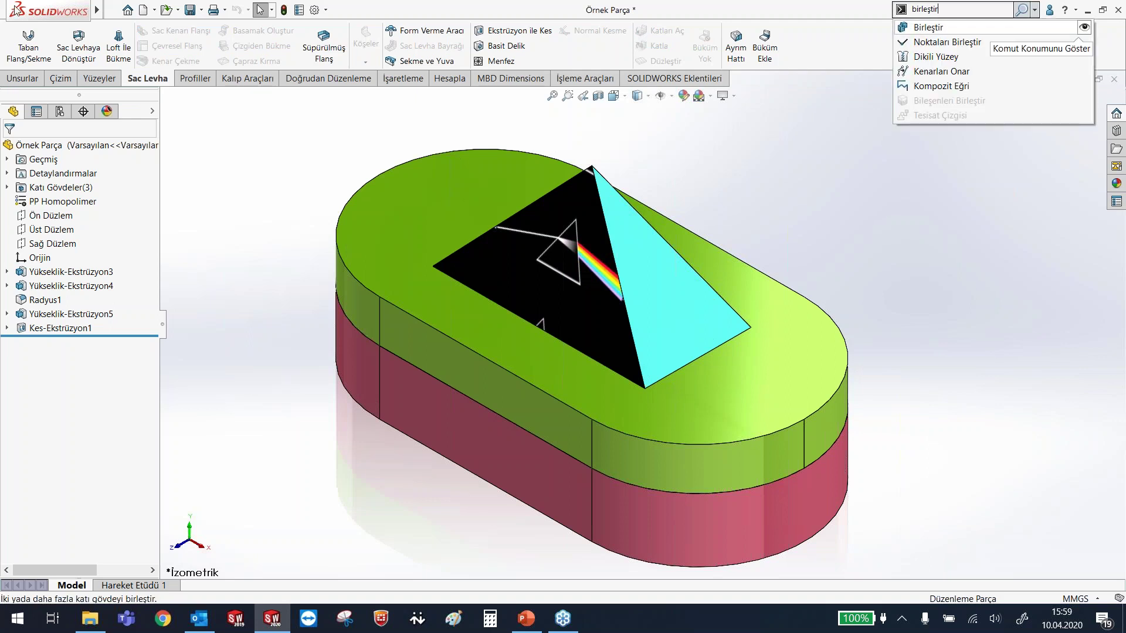
left_click(1083, 30)
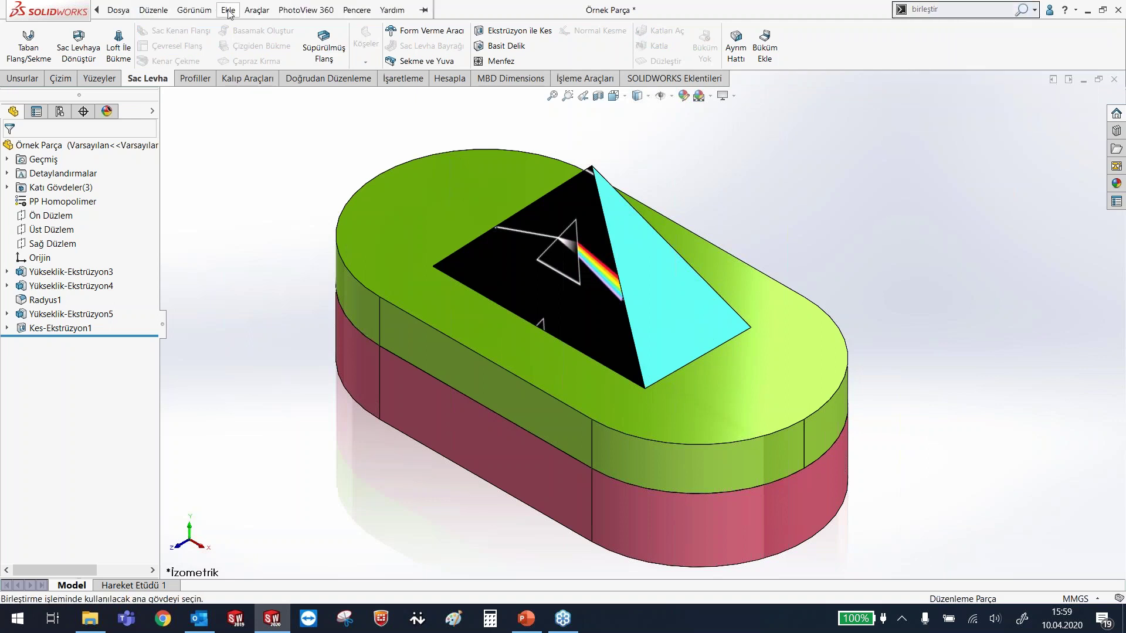
left_click(228, 9)
mouse_move(253, 58)
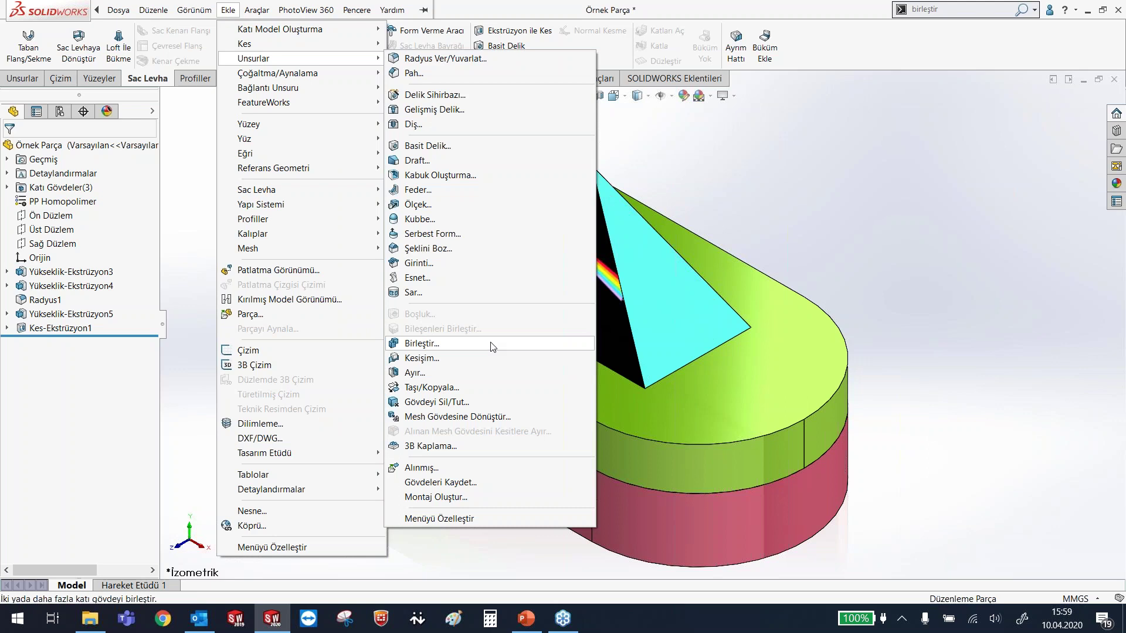
left_click(493, 345)
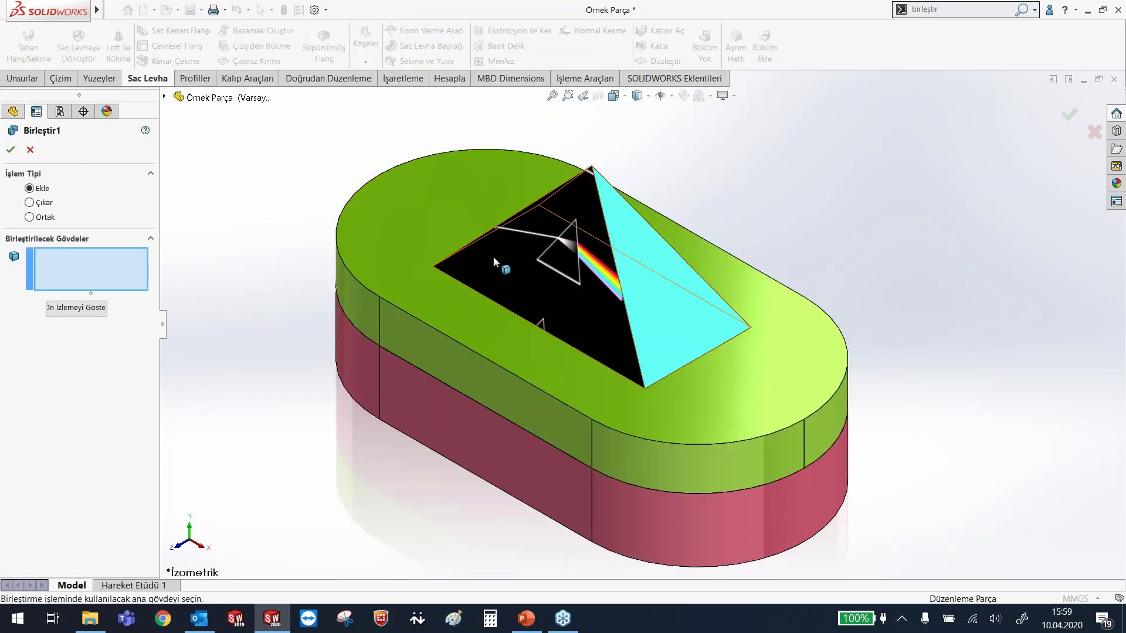
left_click(573, 272)
left_click(409, 340)
left_click(409, 360)
left_click(30, 150)
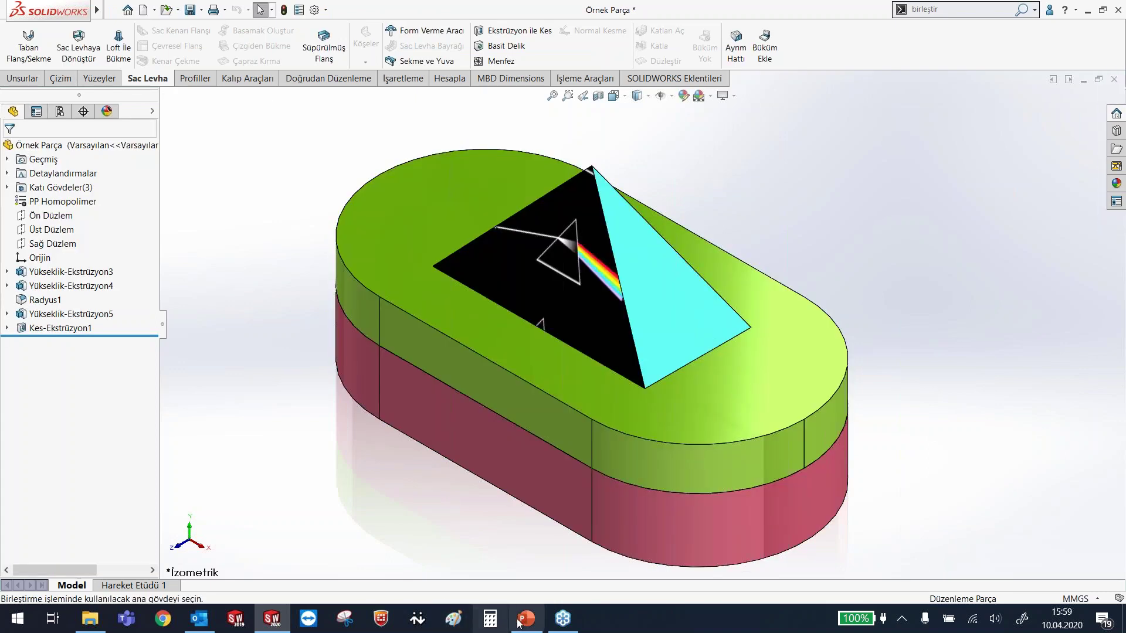
left_click(518, 624)
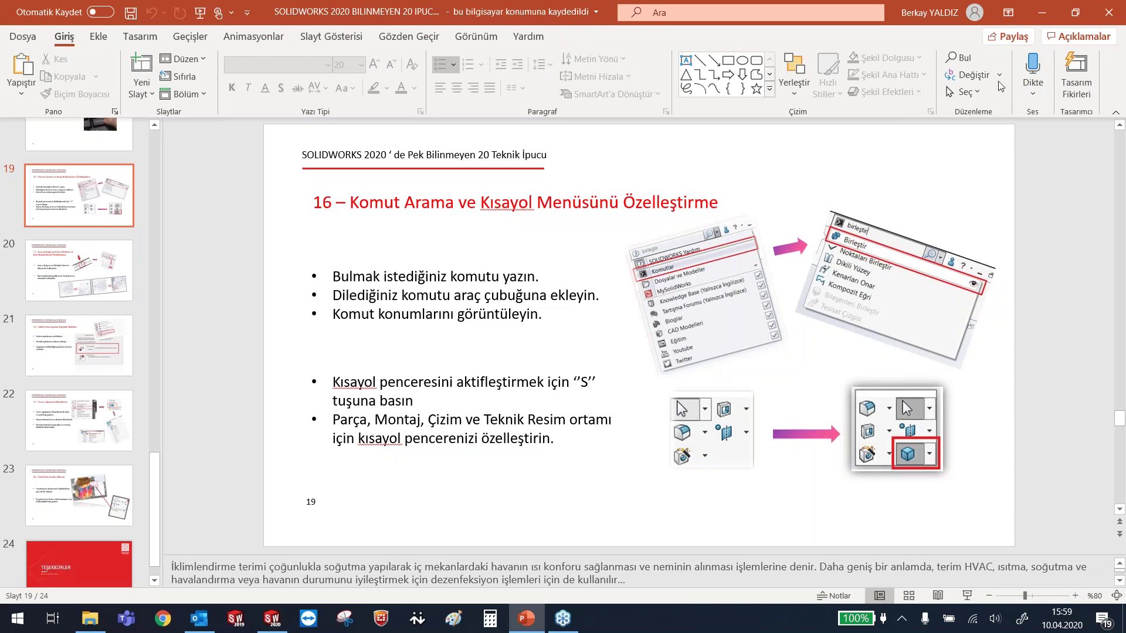
left_click(1041, 12)
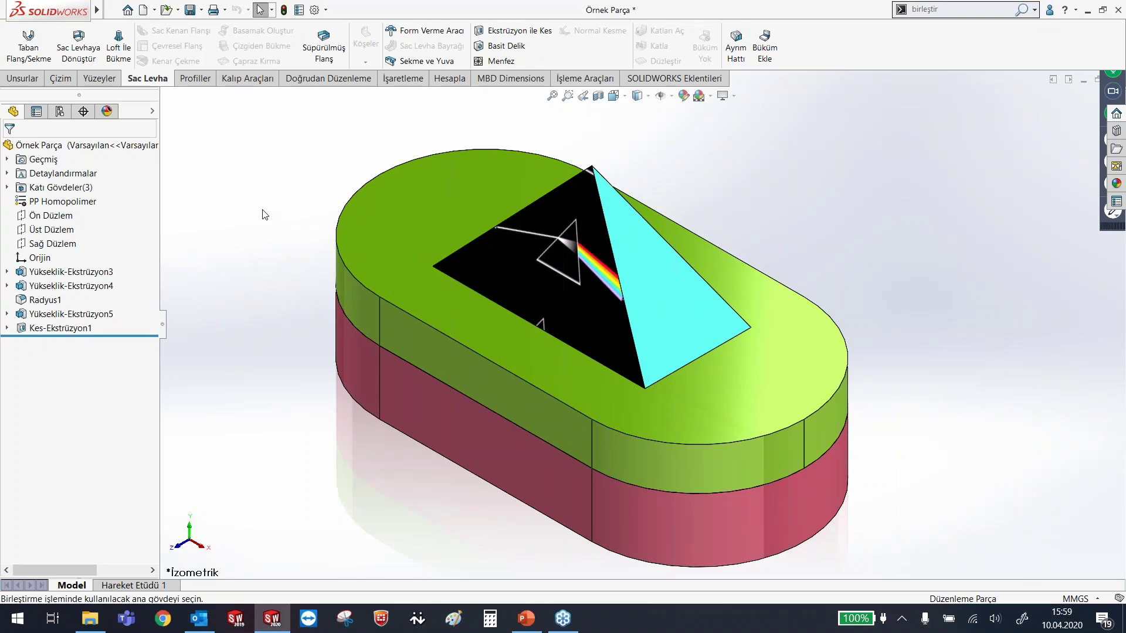
right_click(265, 214)
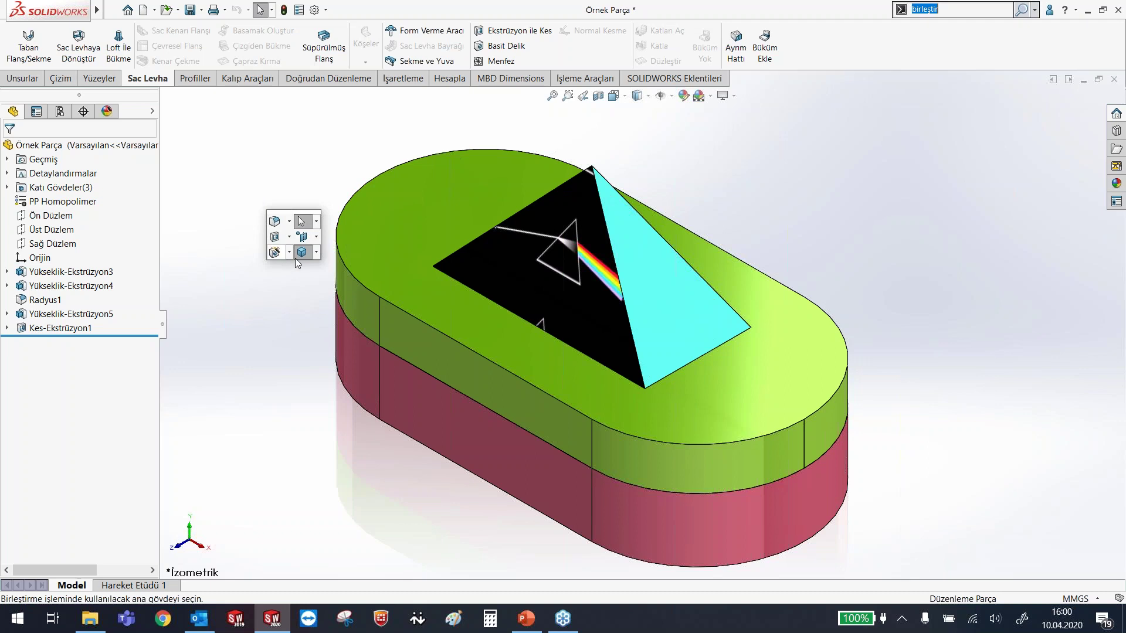
left_click(288, 214)
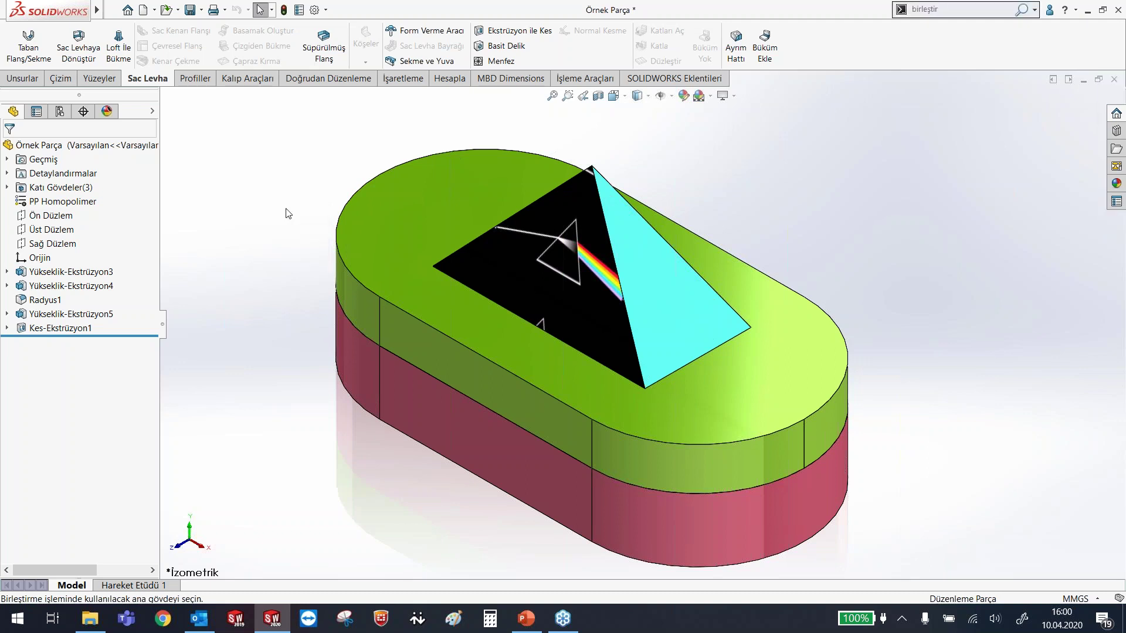
left_click(287, 212)
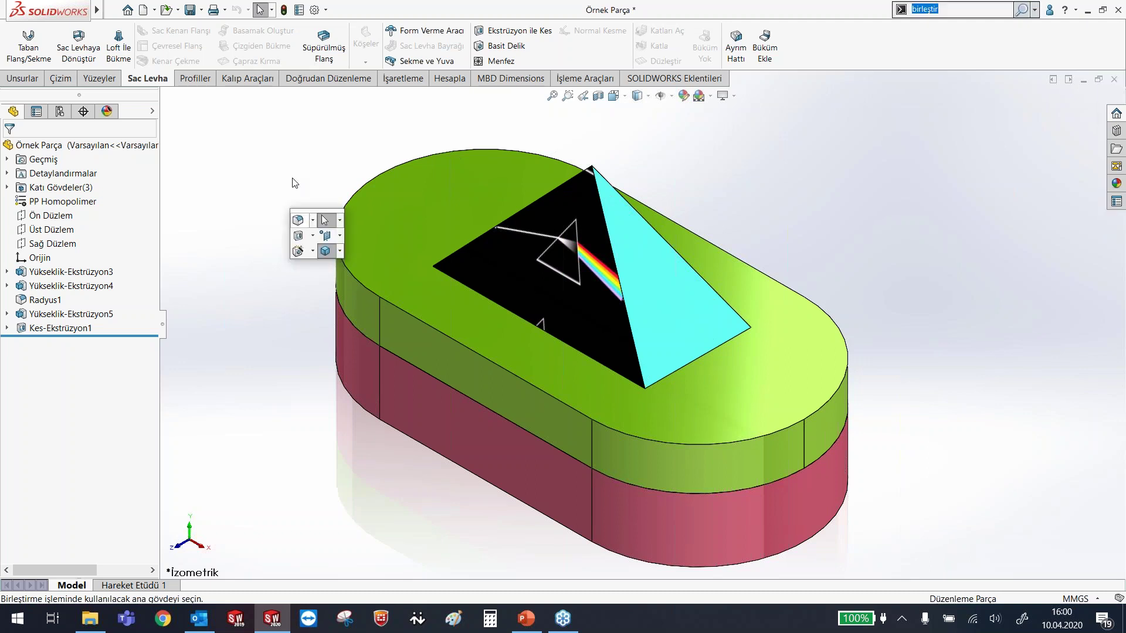
- Add Birleştir from the Unsurlar commands to the part shortcut toolbar
left_click(327, 11)
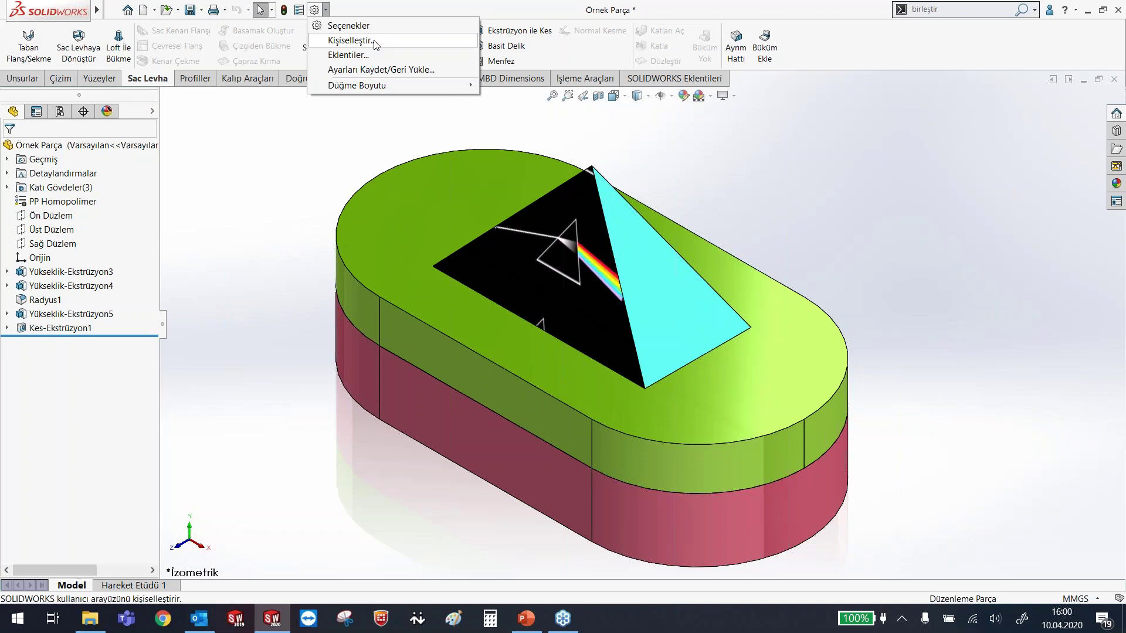
left_click(374, 42)
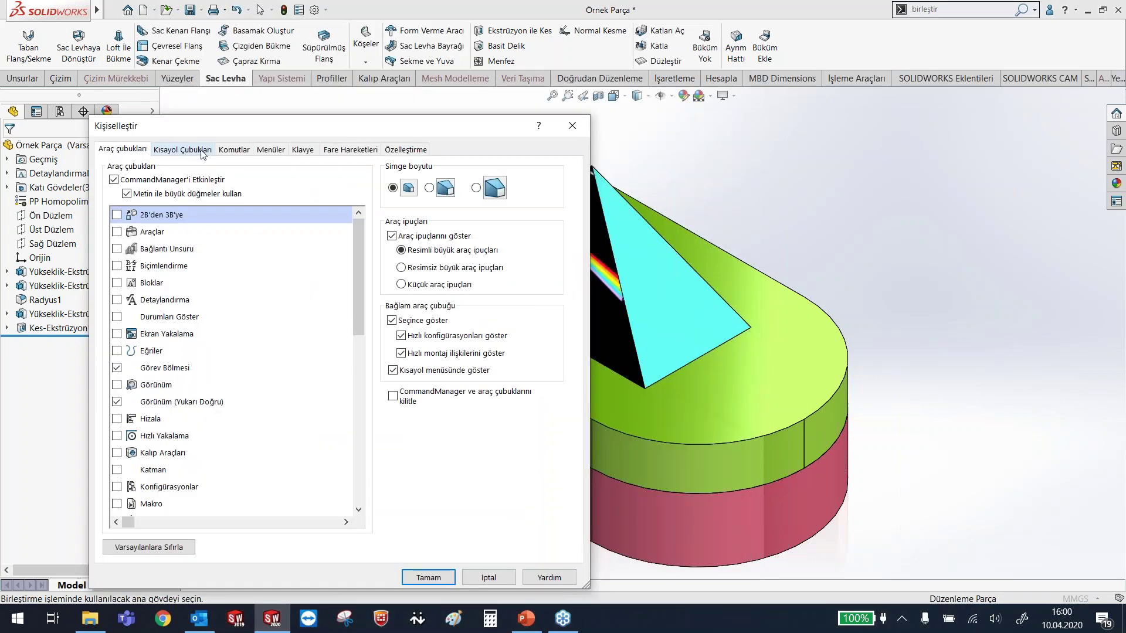
left_click(203, 153)
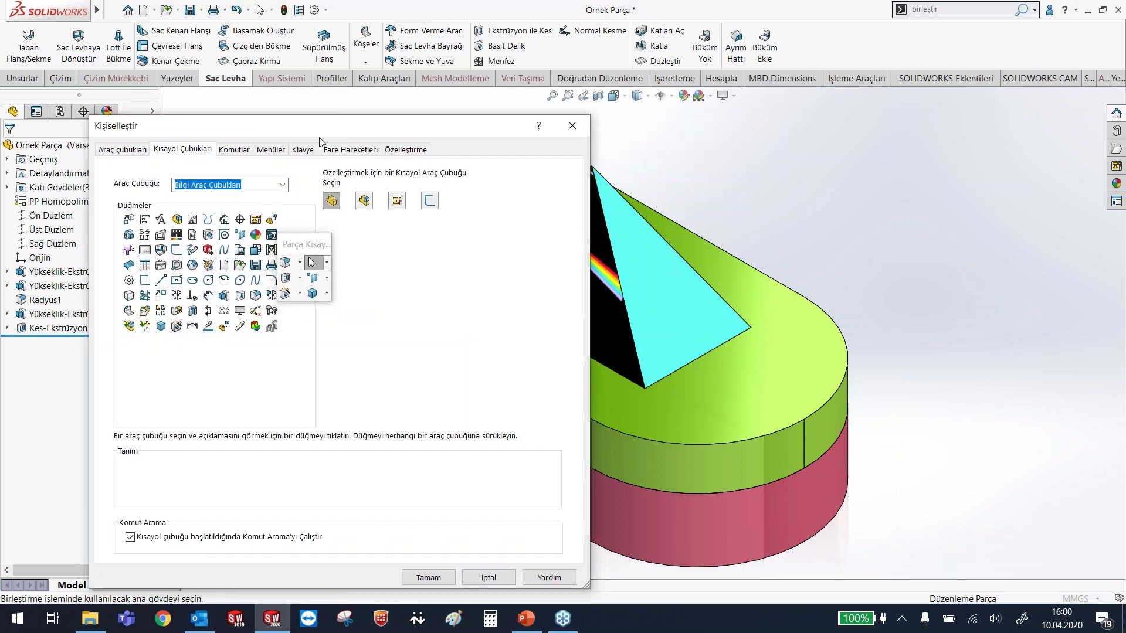
left_click_drag(320, 140, 329, 118)
left_click(318, 247)
mouse_move(317, 247)
left_mouse_down()
mouse_move(463, 229)
mouse_move(445, 221)
mouse_move(418, 234)
left_mouse_up()
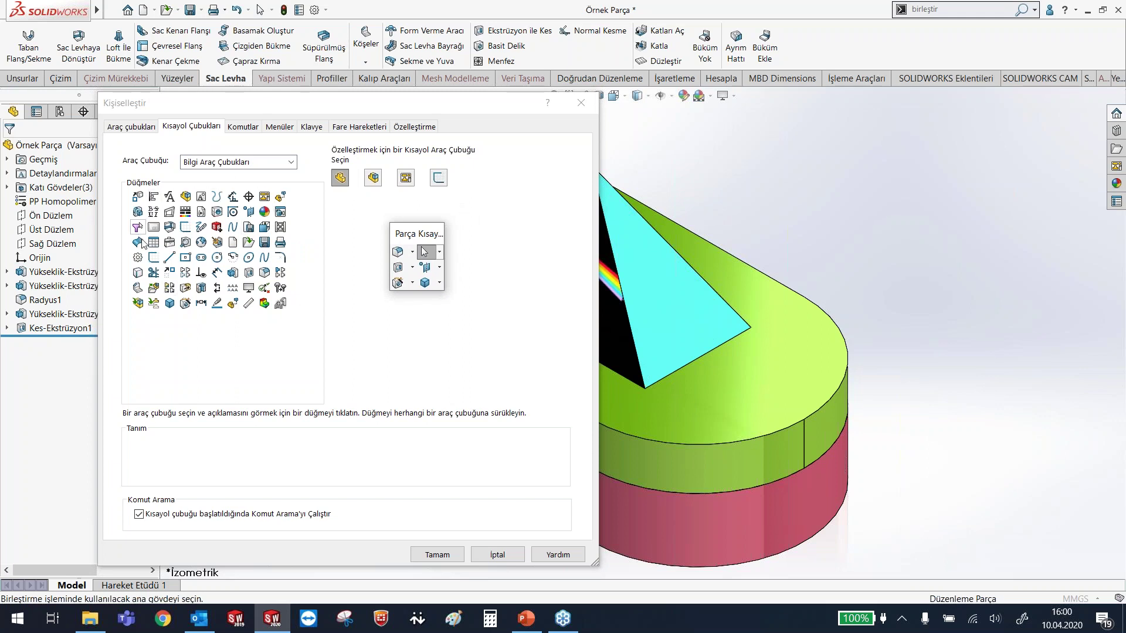
left_click(289, 166)
scroll(240, 378, "down", 1)
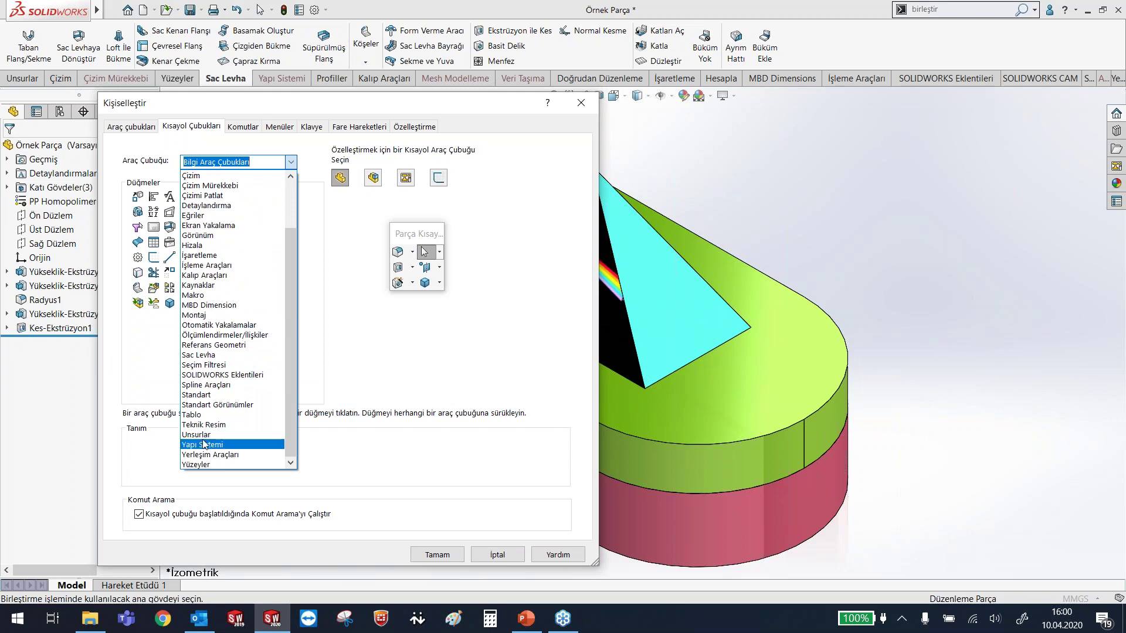
left_click(208, 436)
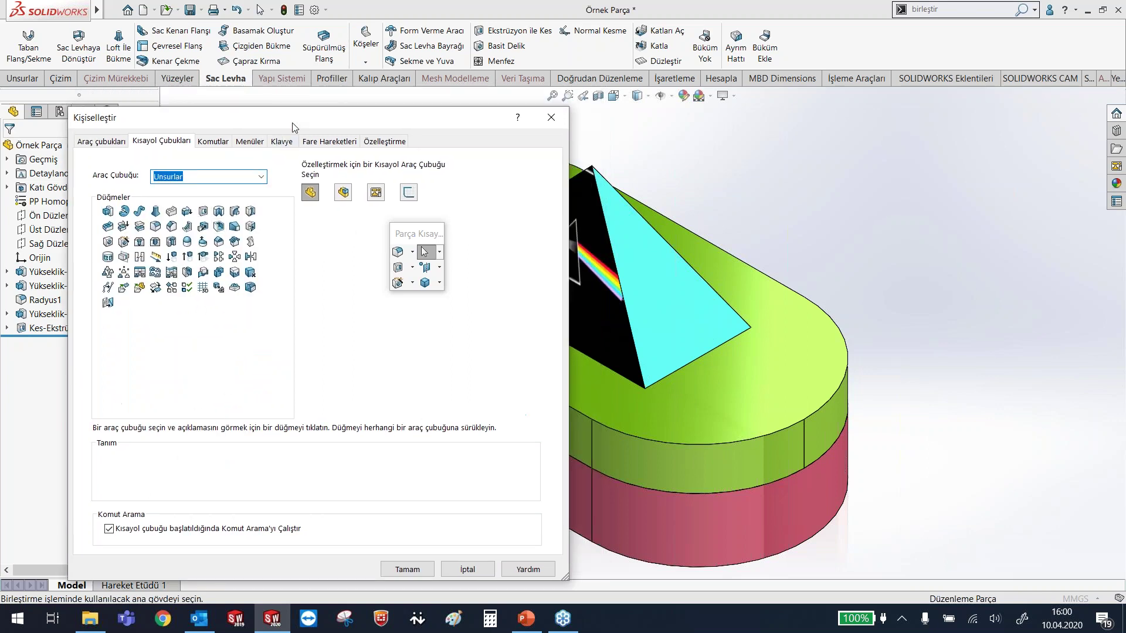
left_click_drag(282, 104, 243, 111)
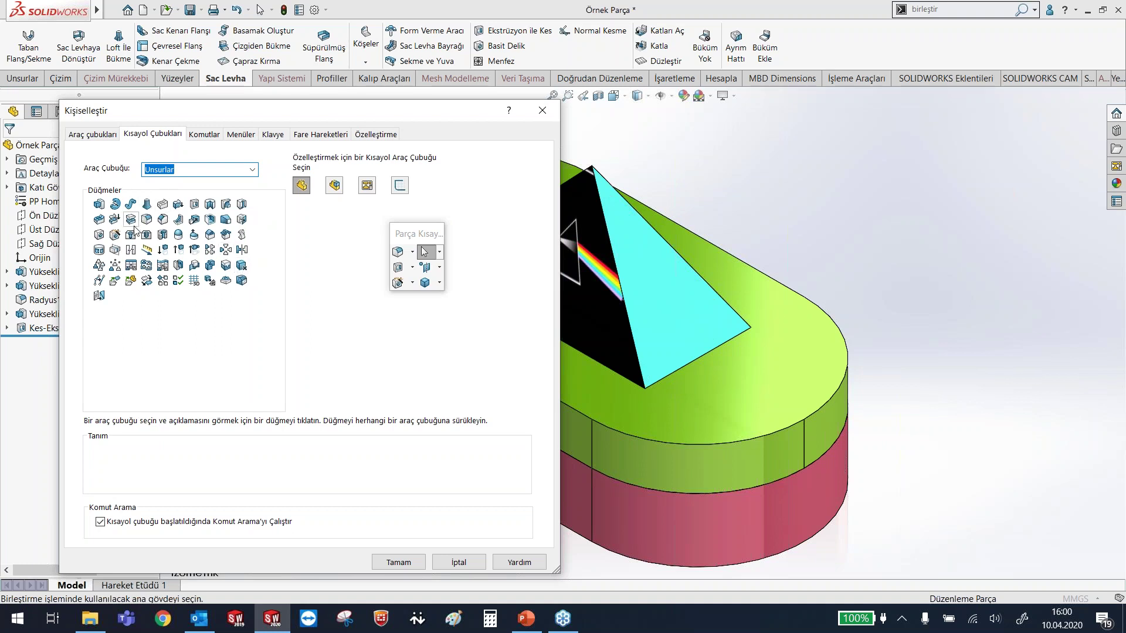
mouse_move(209, 268)
left_mouse_down()
mouse_move(405, 281)
mouse_move(424, 252)
mouse_move(362, 245)
mouse_move(369, 235)
left_mouse_up()
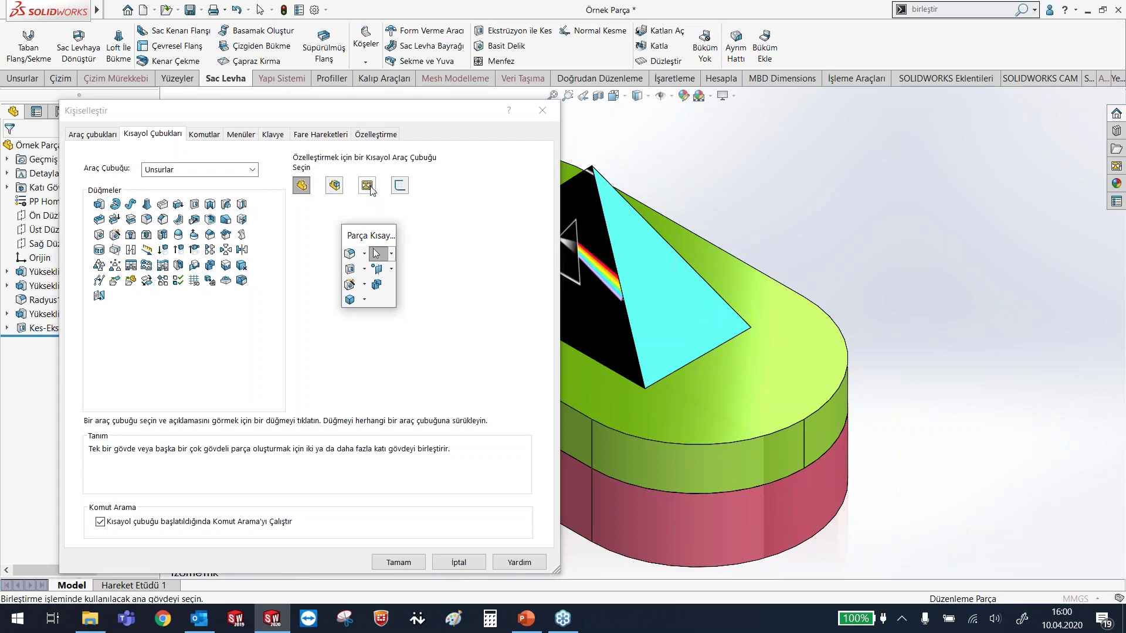
left_click_drag(373, 235, 355, 239)
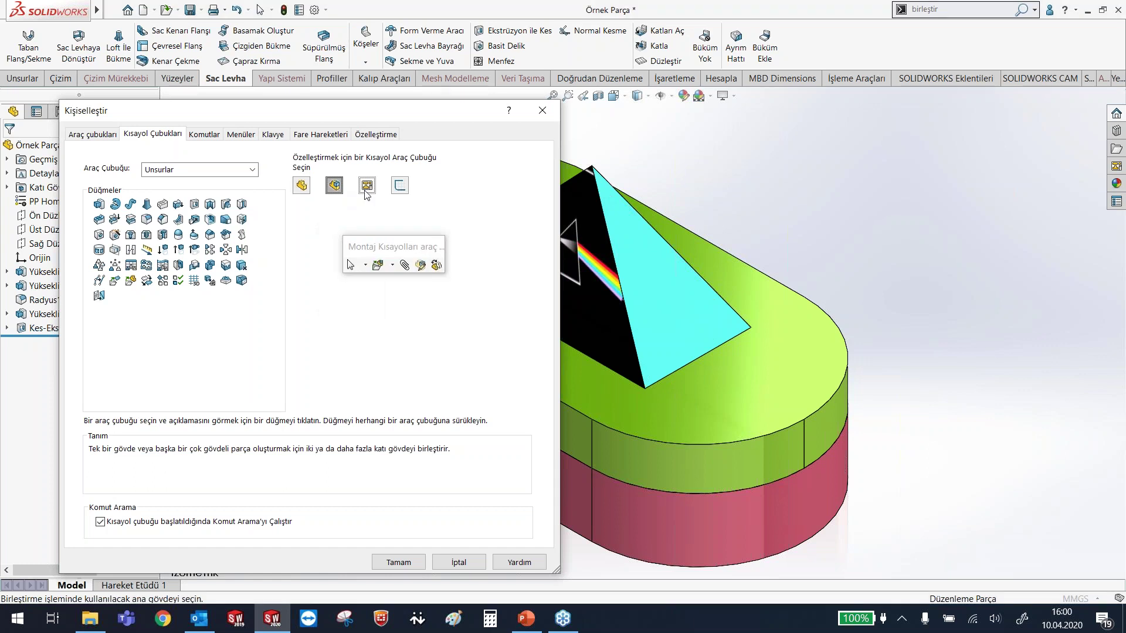
- Add the polygon tool to the sketch shortcut toolbar and save the changes
left_click(400, 185)
left_click(336, 186)
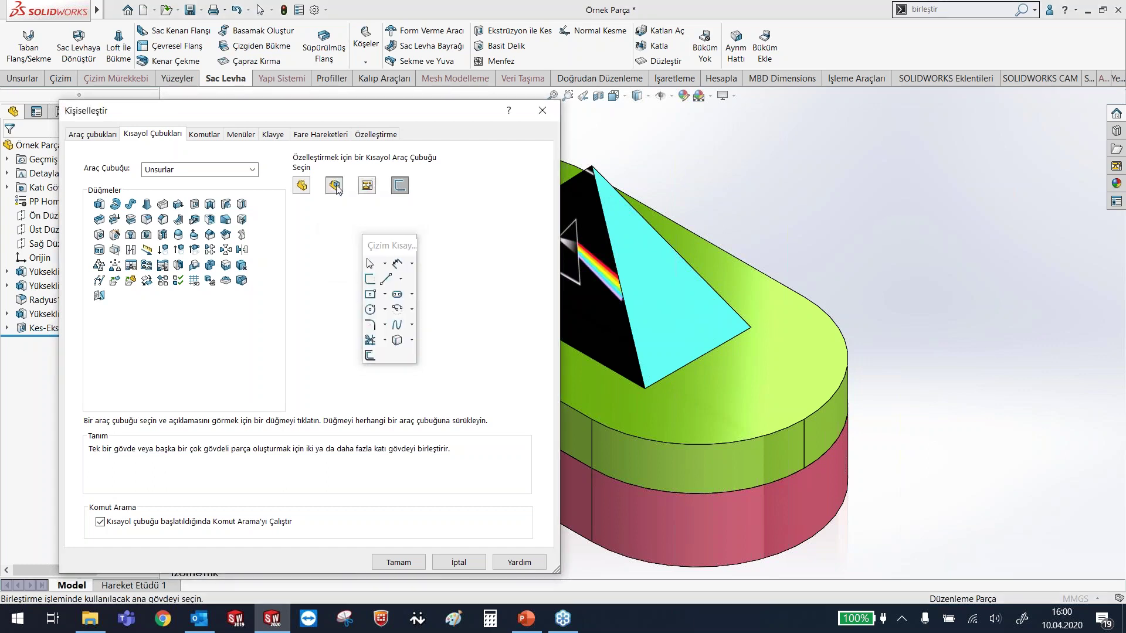
left_click(337, 187)
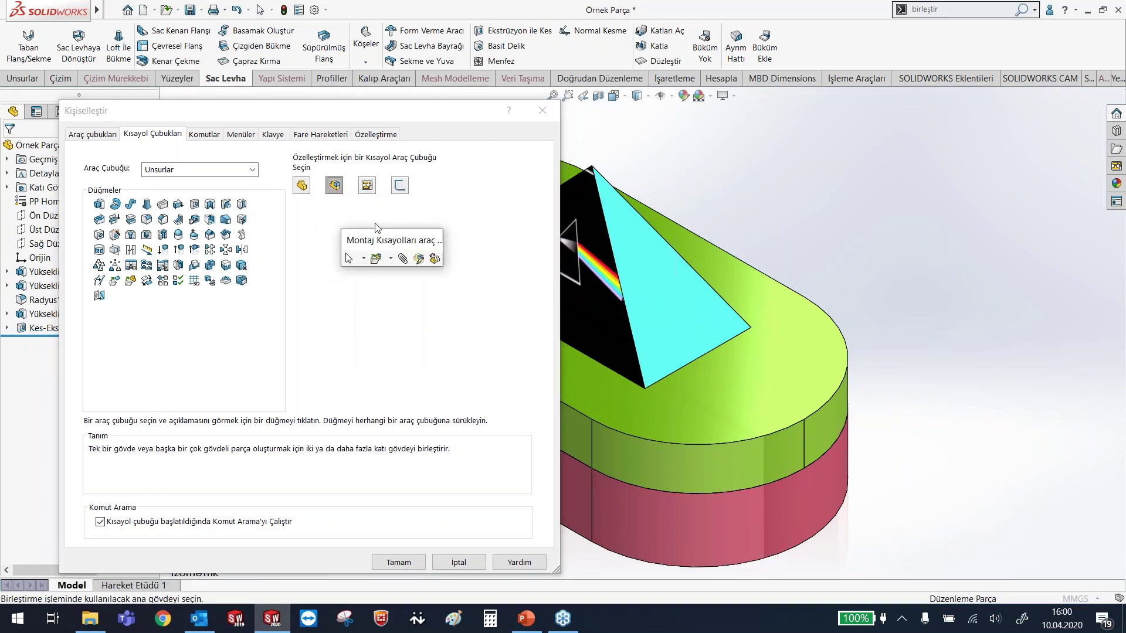
left_click(400, 187)
left_click(253, 170)
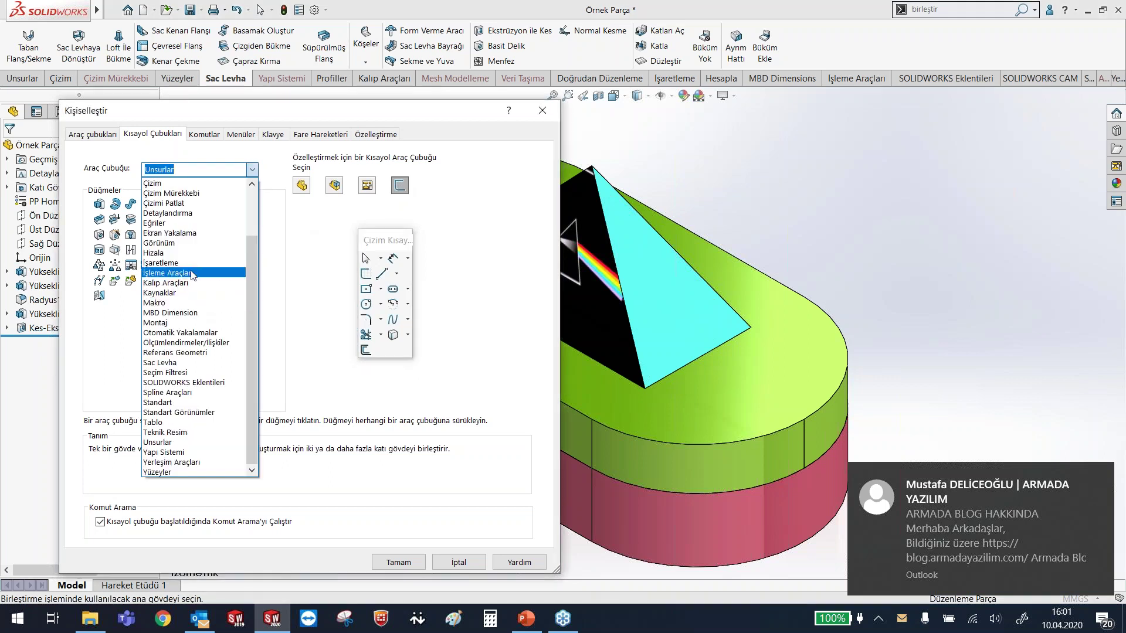
left_click(190, 185)
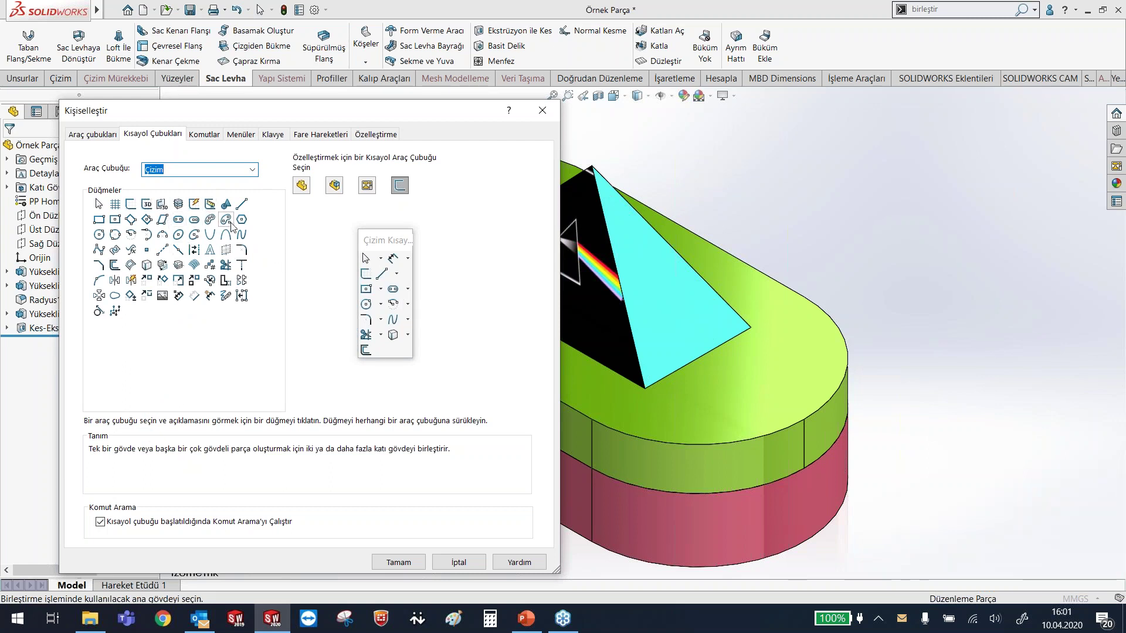
mouse_move(241, 219)
left_mouse_down()
mouse_move(368, 335)
mouse_move(387, 335)
left_mouse_up()
left_click_drag(360, 234, 420, 218)
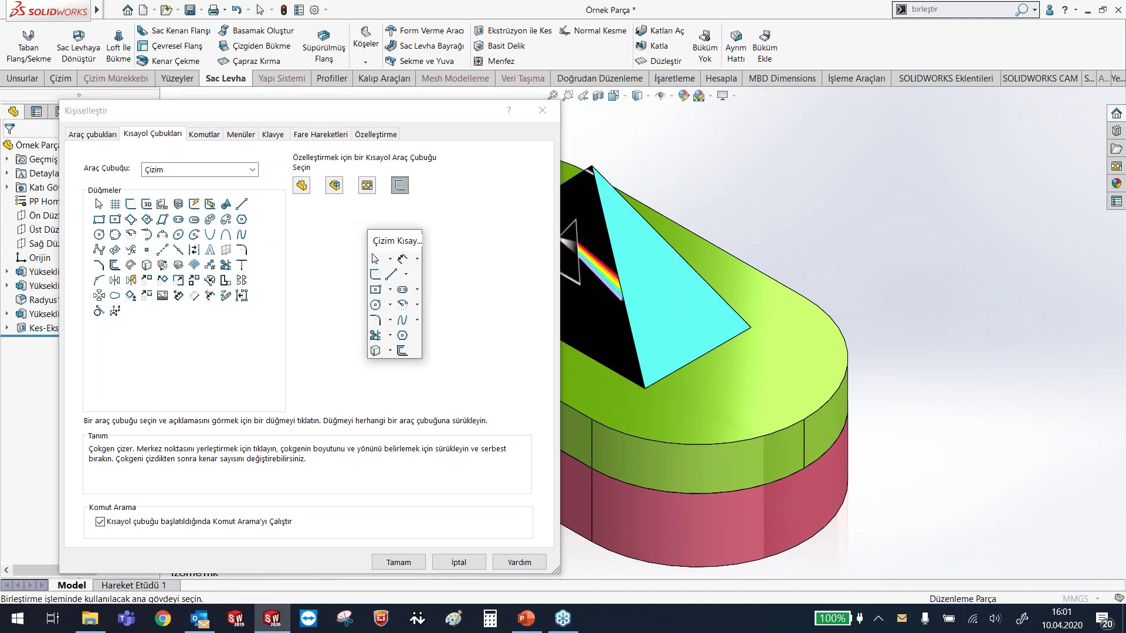
left_click(302, 185)
left_click(303, 185)
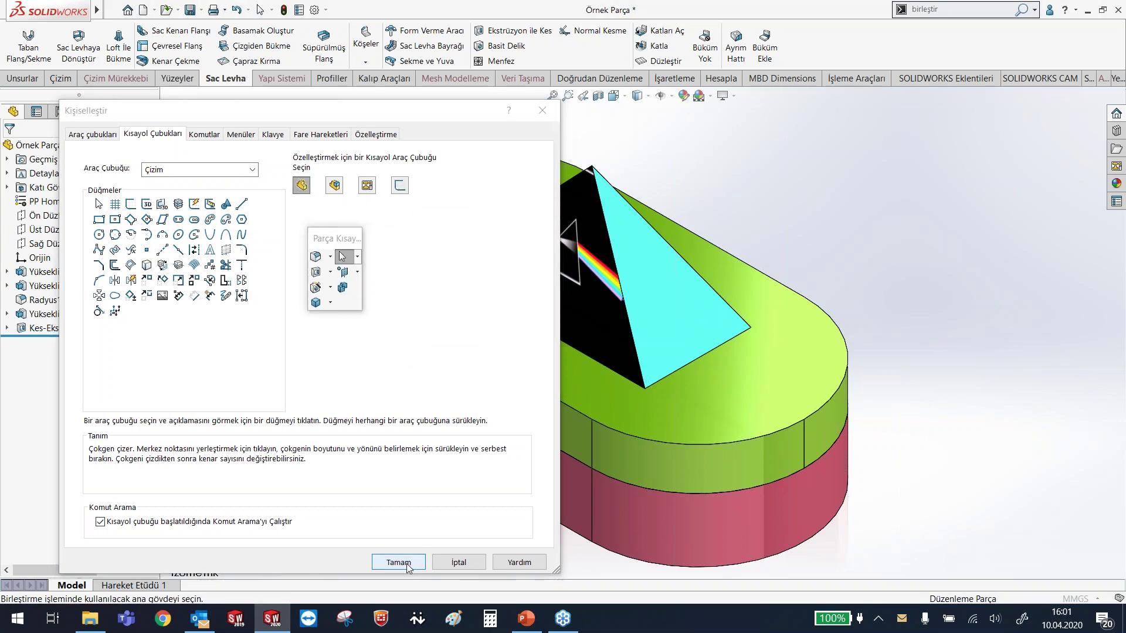
left_click(398, 563)
- Run Combine from the S toolbar on pyramid, green and red bodies, cancel, then sketch on the top face
key("s")
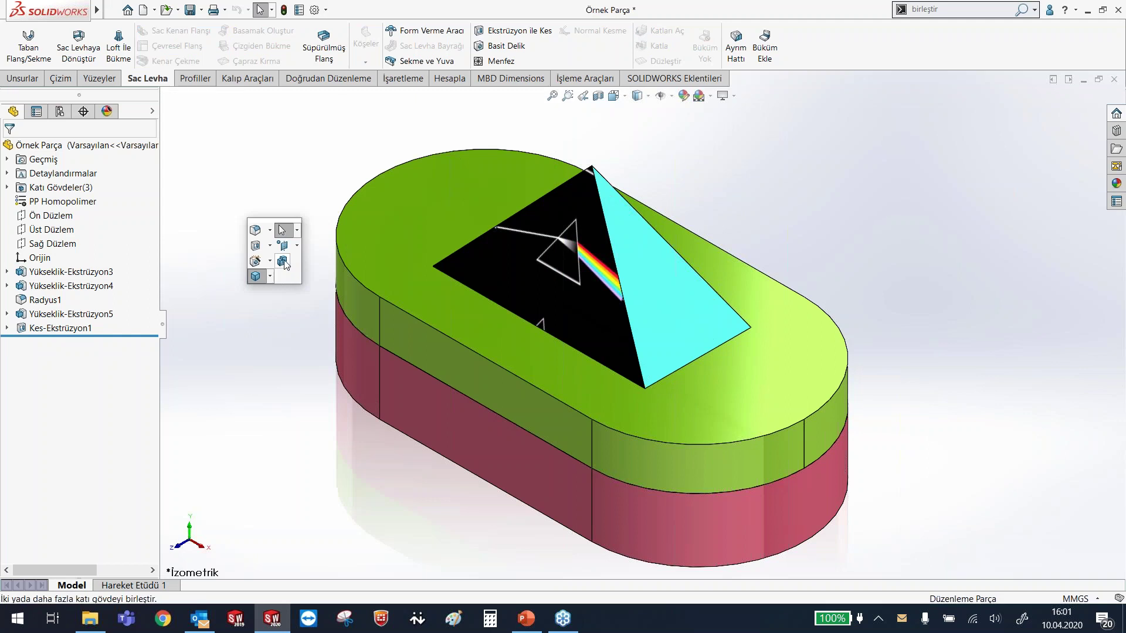
left_click(282, 262)
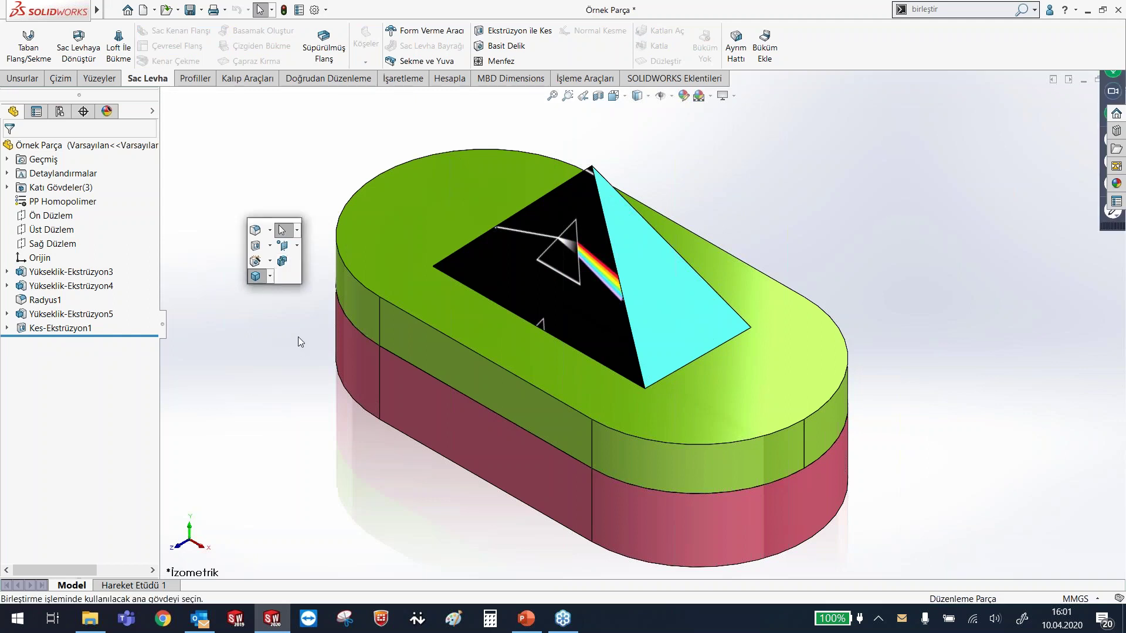
key("s")
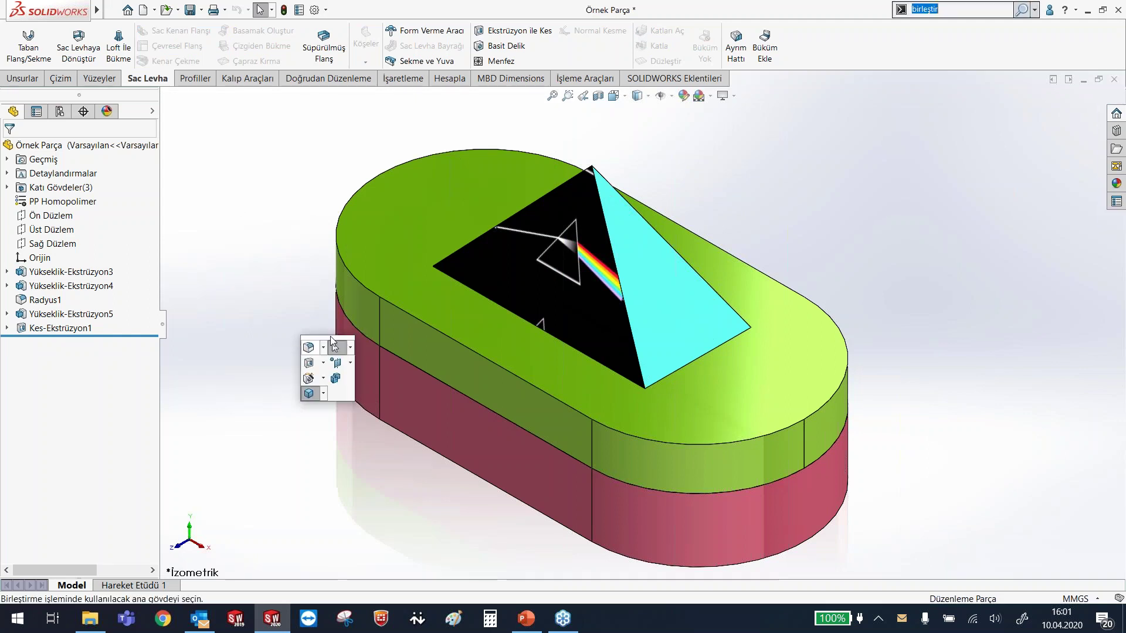
left_click(336, 379)
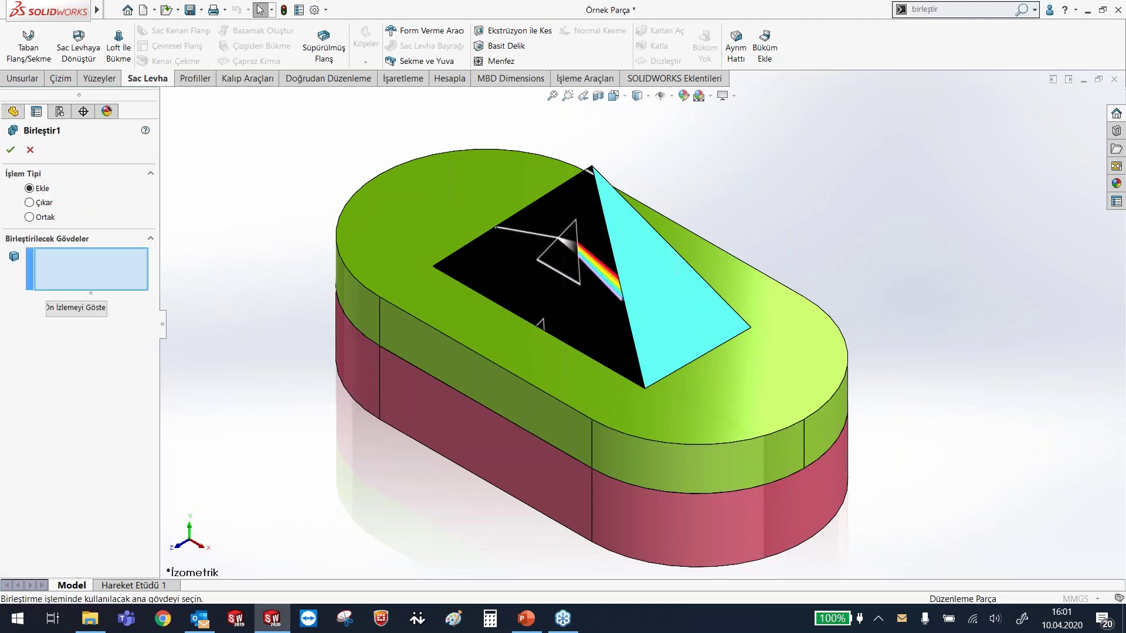
left_click(565, 268)
left_click(369, 230)
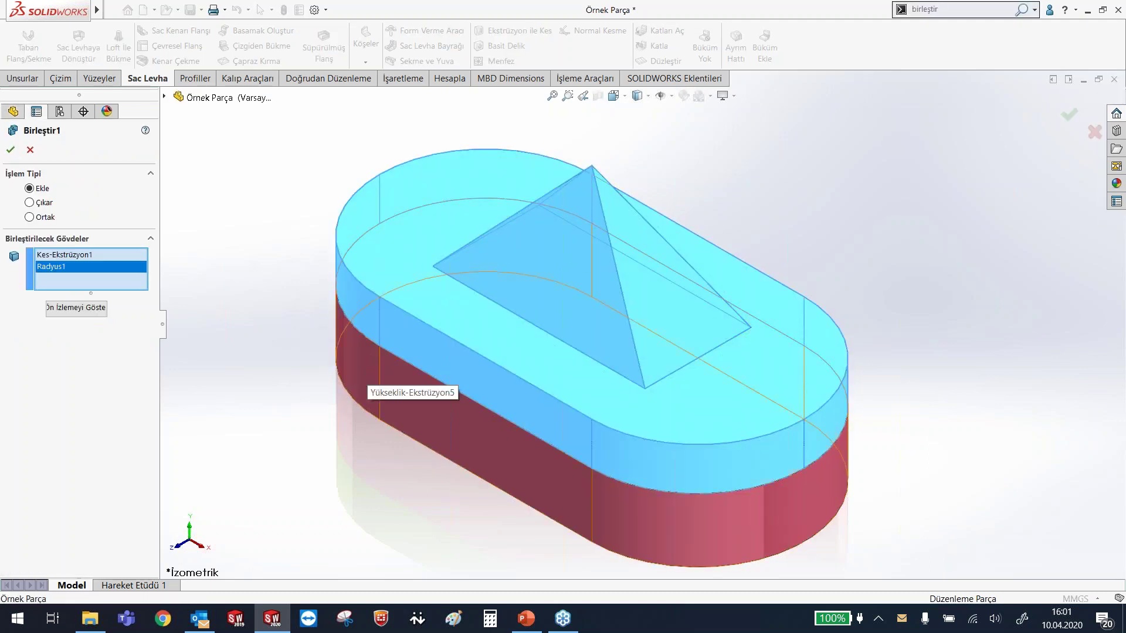
left_click(371, 380)
left_click(35, 151)
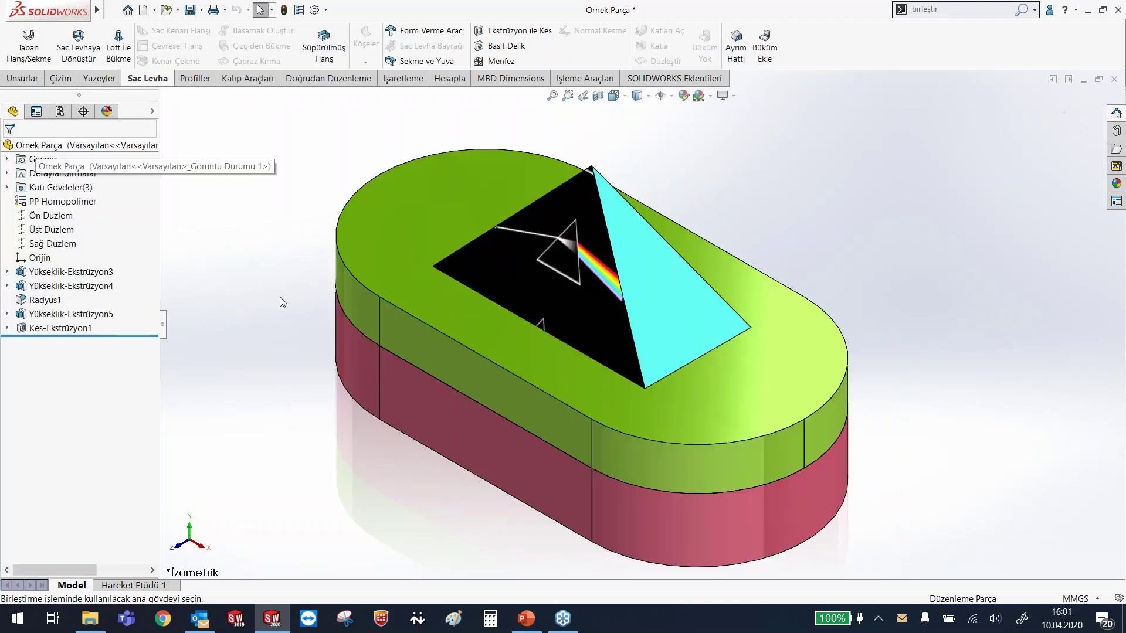
left_click(726, 414)
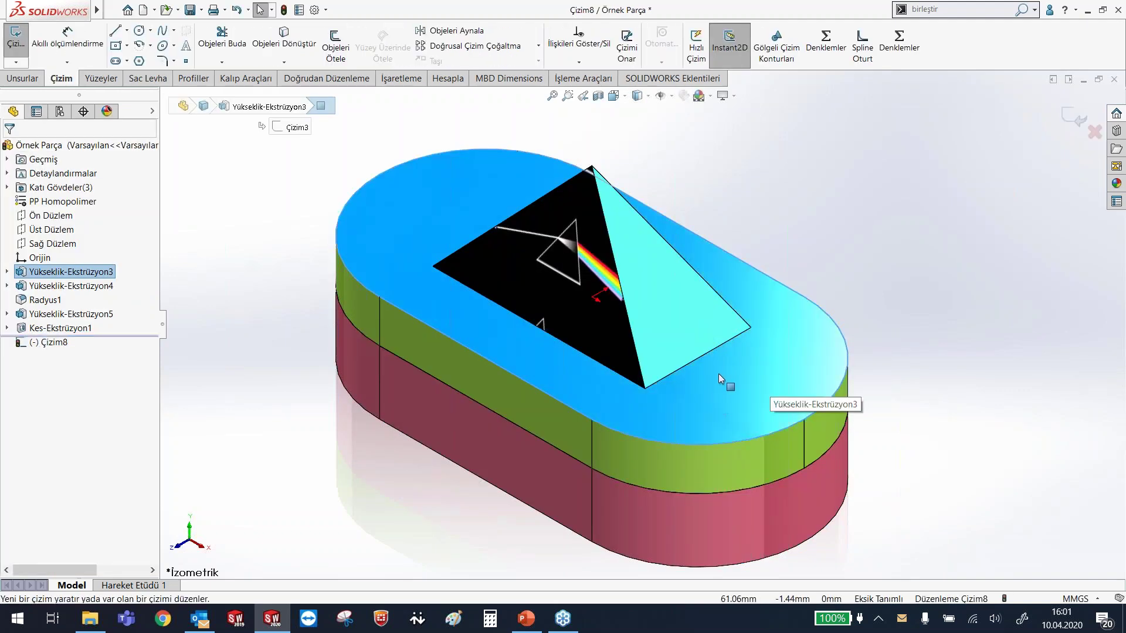
key("space")
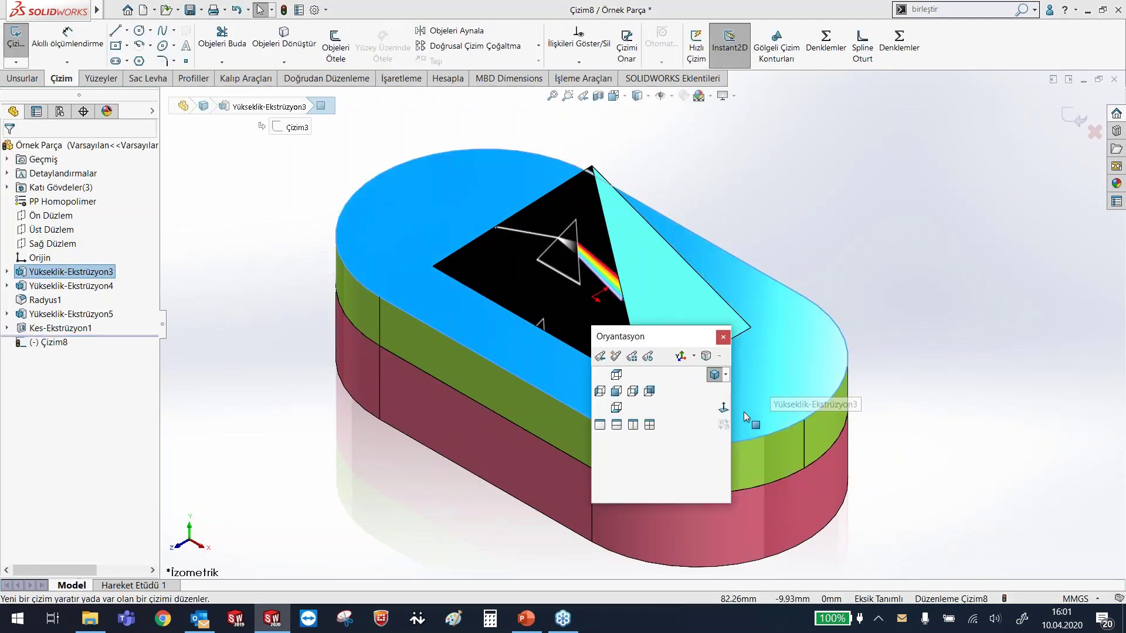
key("ctrl+8")
key("s")
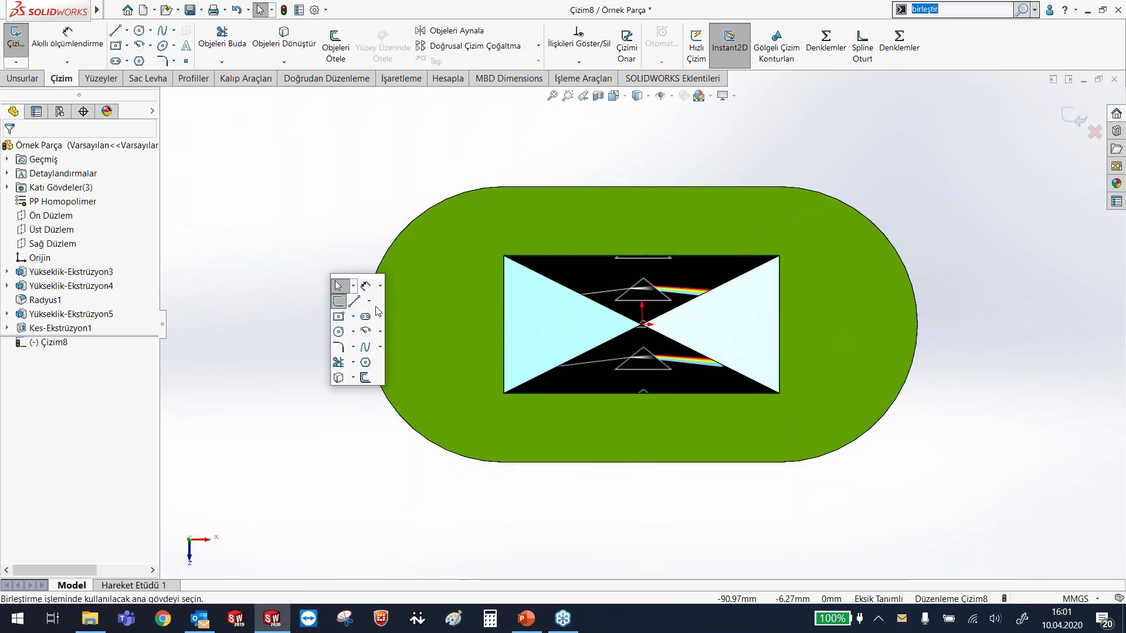
left_click(365, 364)
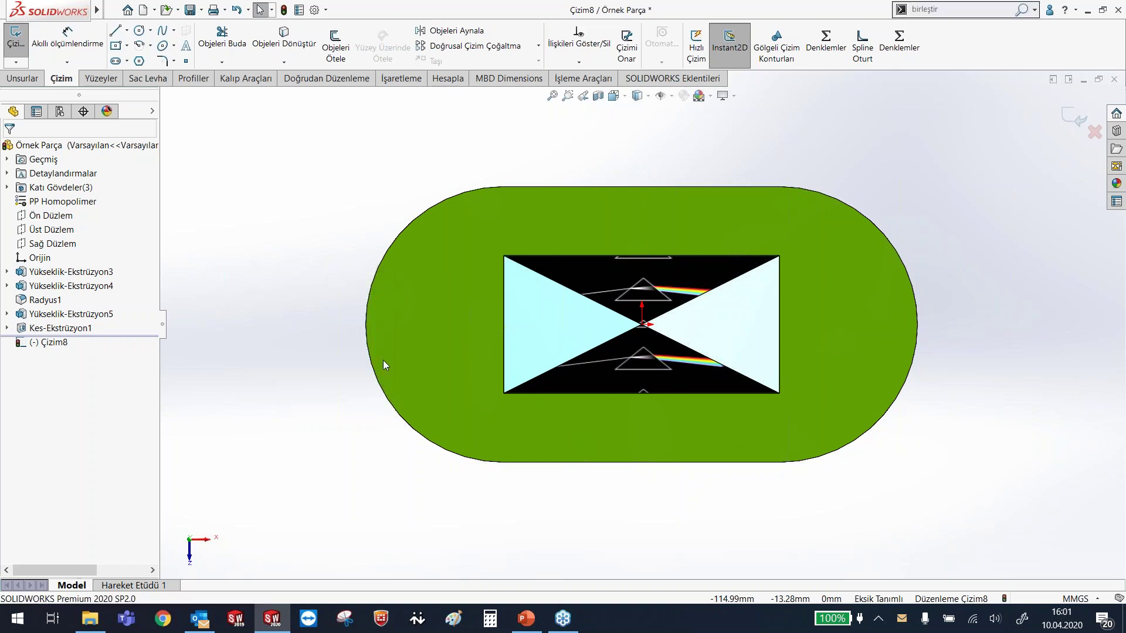
left_click(432, 315)
left_click(467, 352)
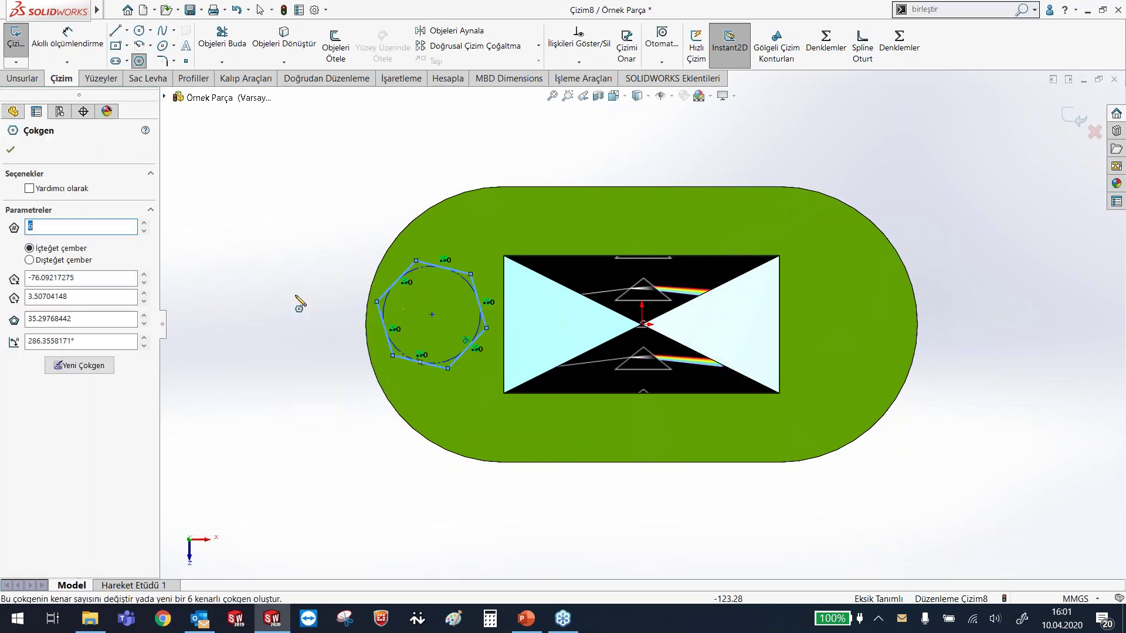
key("Escape")
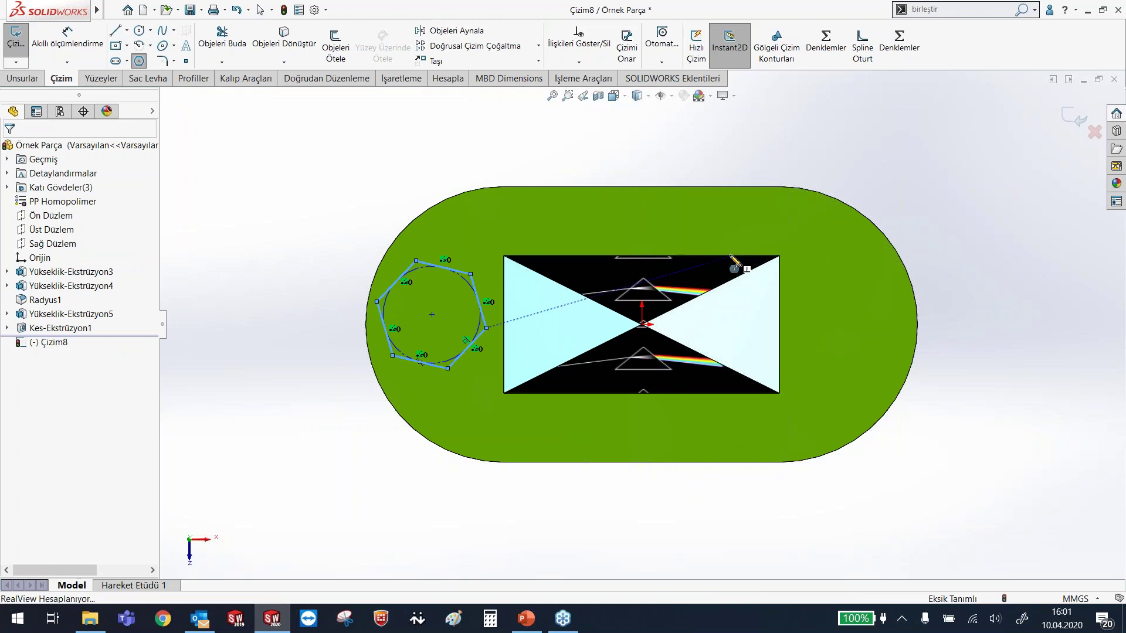
key("ctrl+z")
key("space")
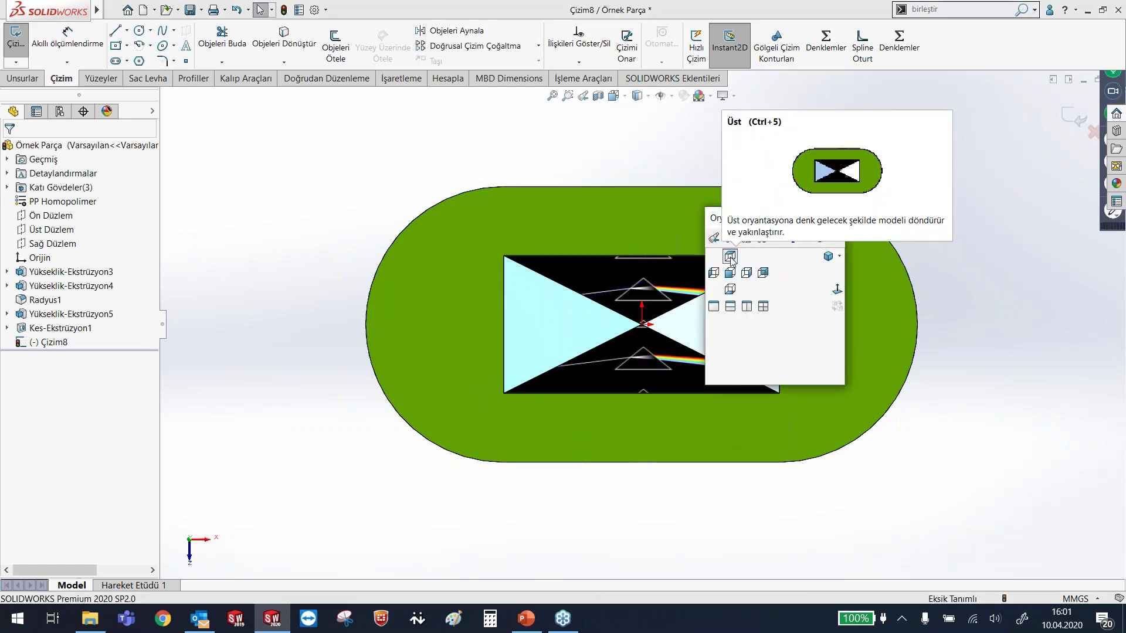
left_click(828, 259)
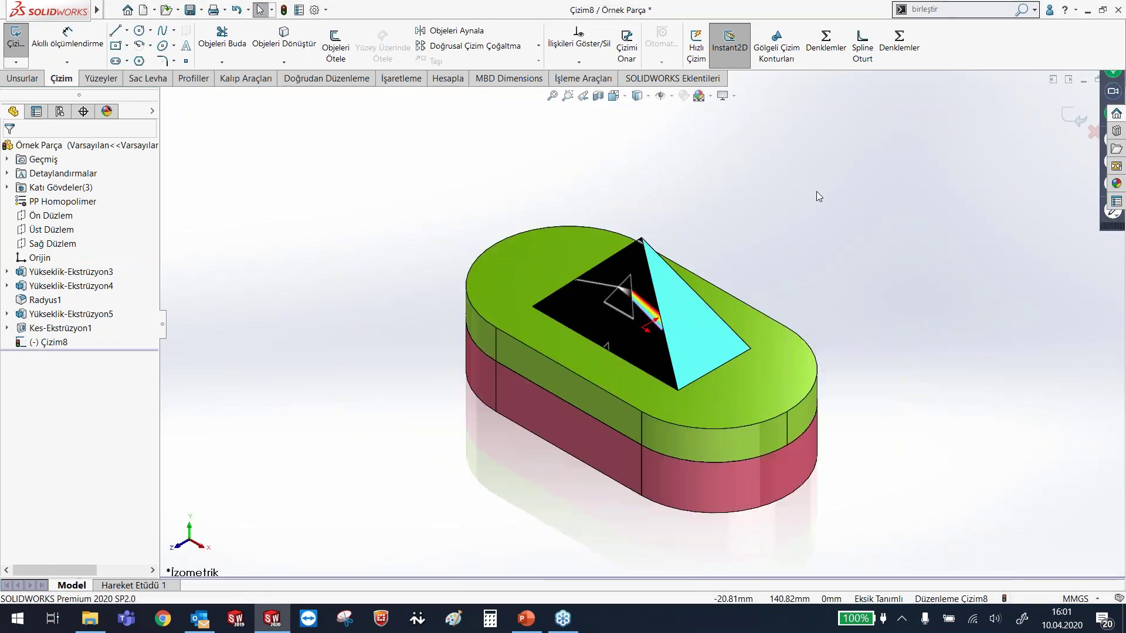
key("BackSpace")
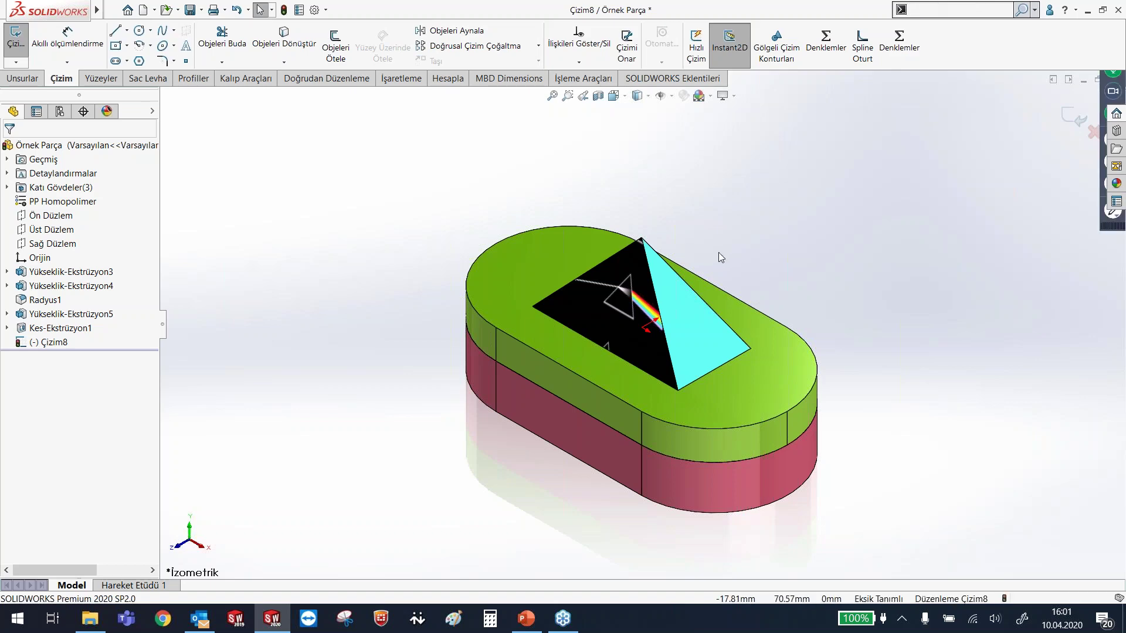
left_click(526, 618)
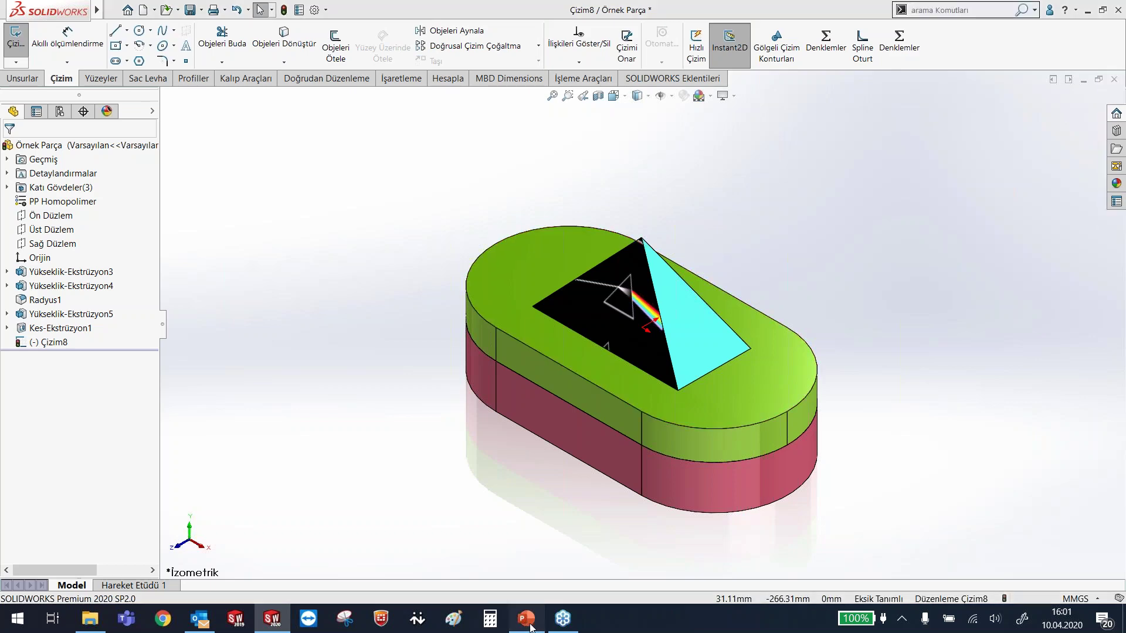
scroll(515, 362, "down", 1)
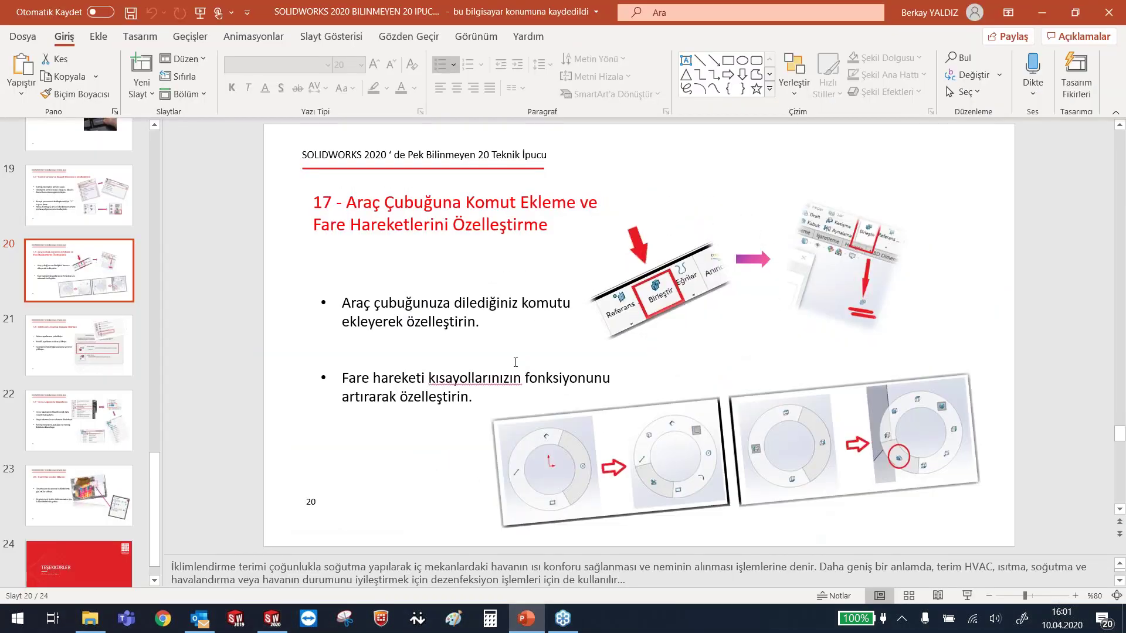
left_click(1042, 15)
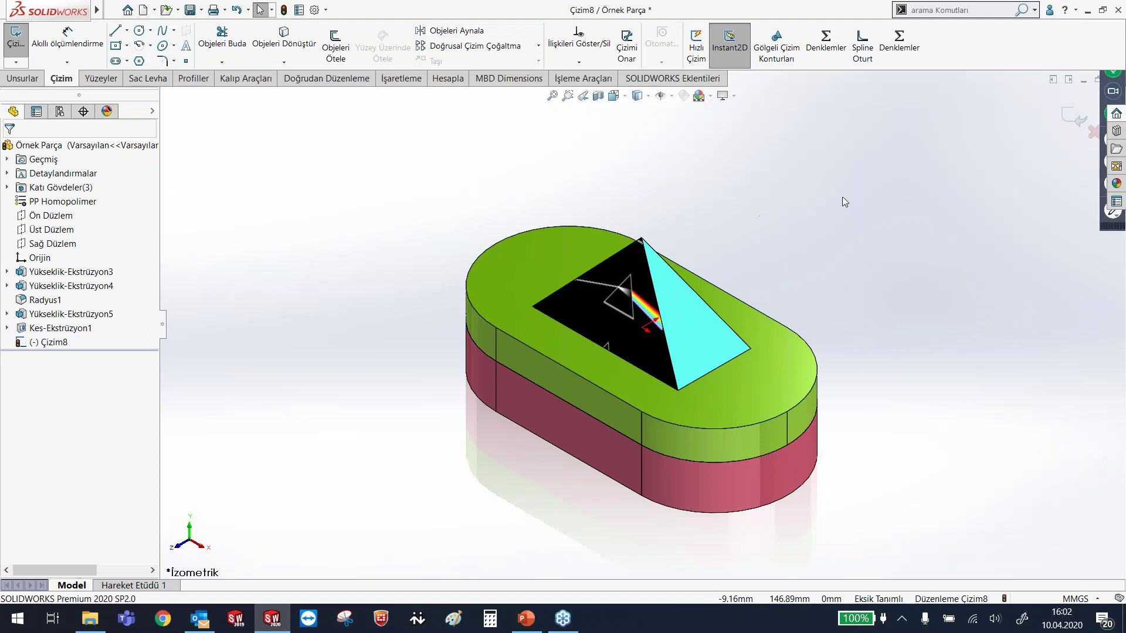
- Type 'birleş' and discard the empty sketch without keeping it
type("birleş")
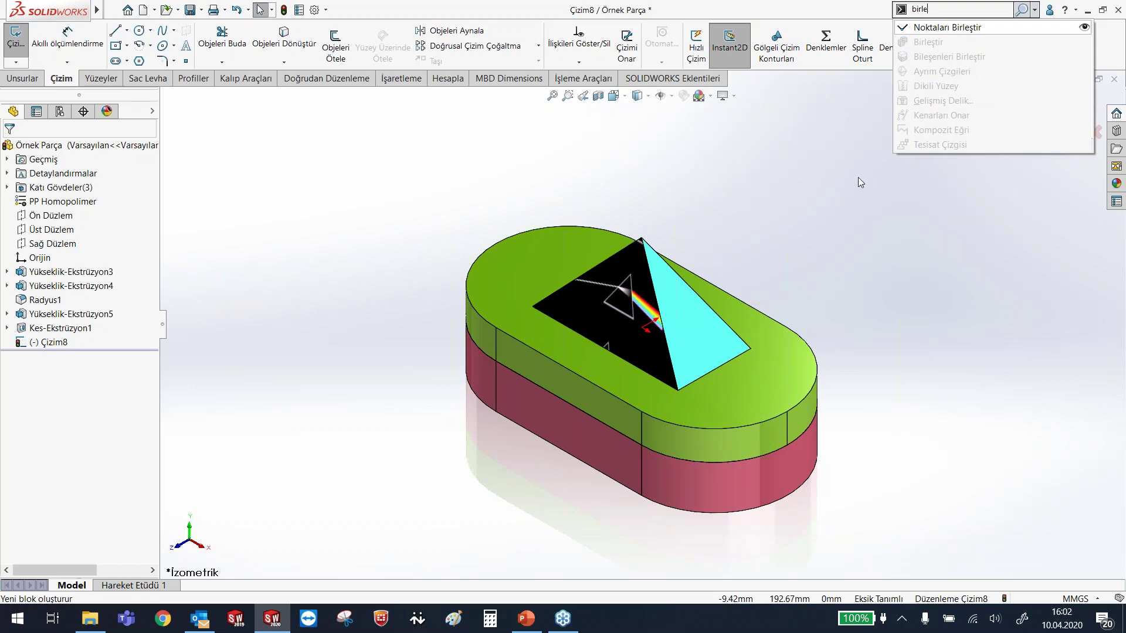
left_click(838, 153)
left_click(1097, 131)
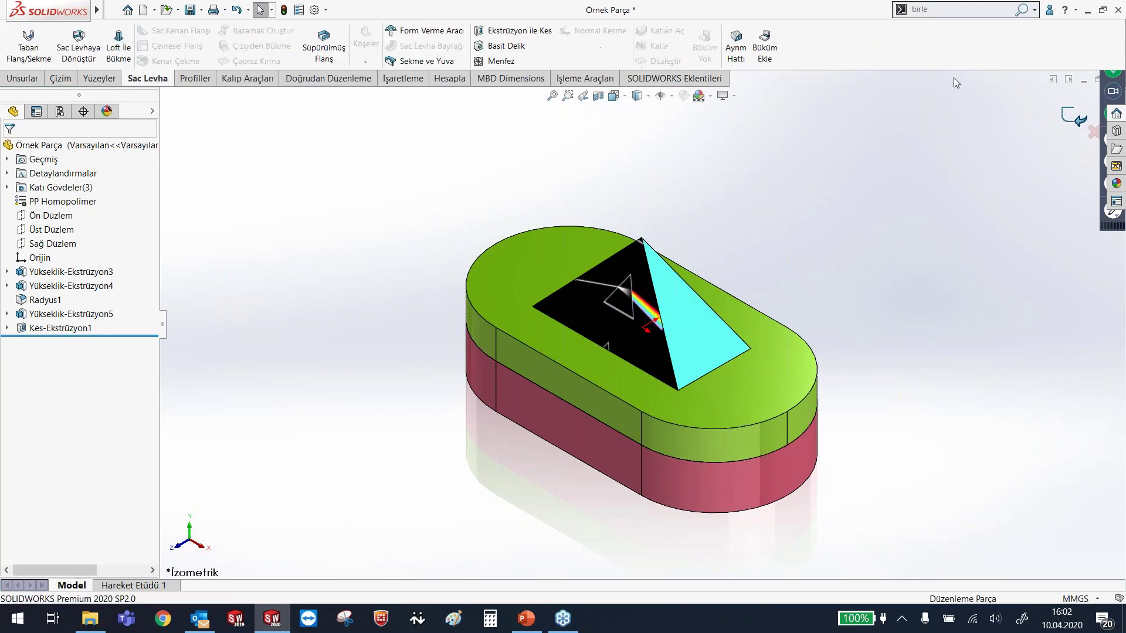
- Search 'birleş' again and drag Combine from the results for quick access
left_click(937, 9)
type("irl")
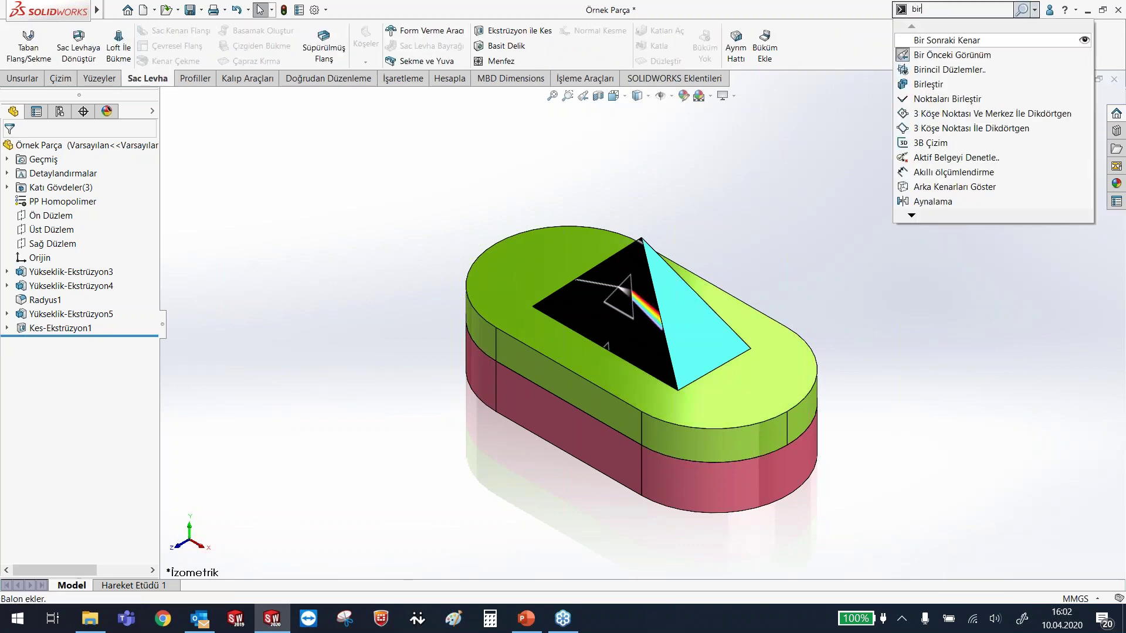
type("eş")
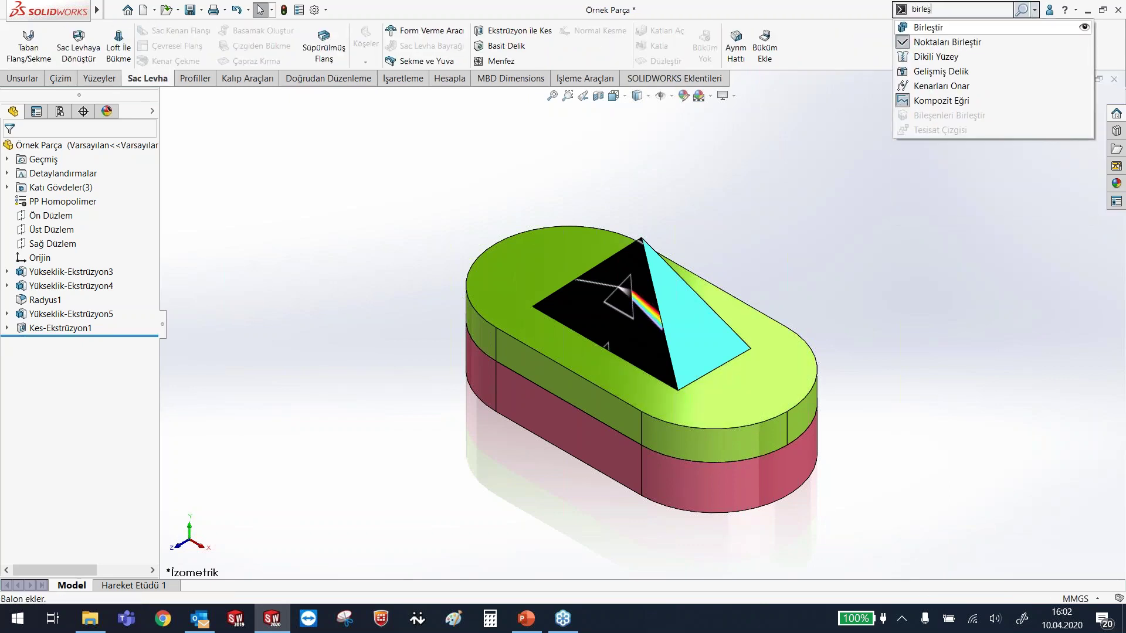
mouse_move(939, 31)
left_mouse_down()
mouse_move(788, 58)
mouse_move(955, 157)
left_mouse_up()
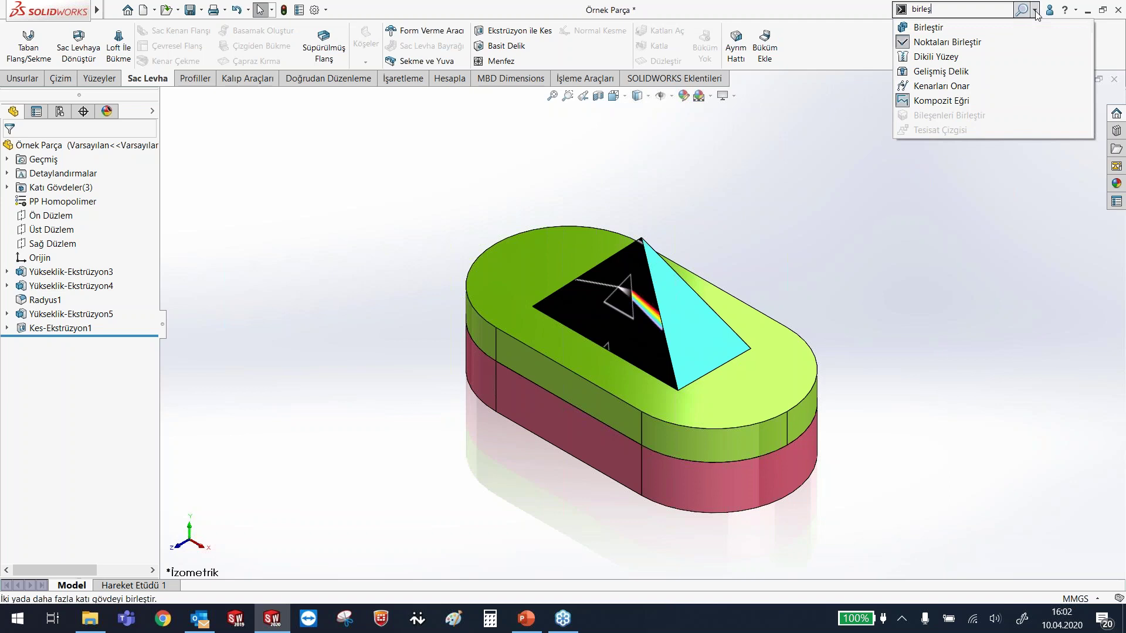
left_click(326, 9)
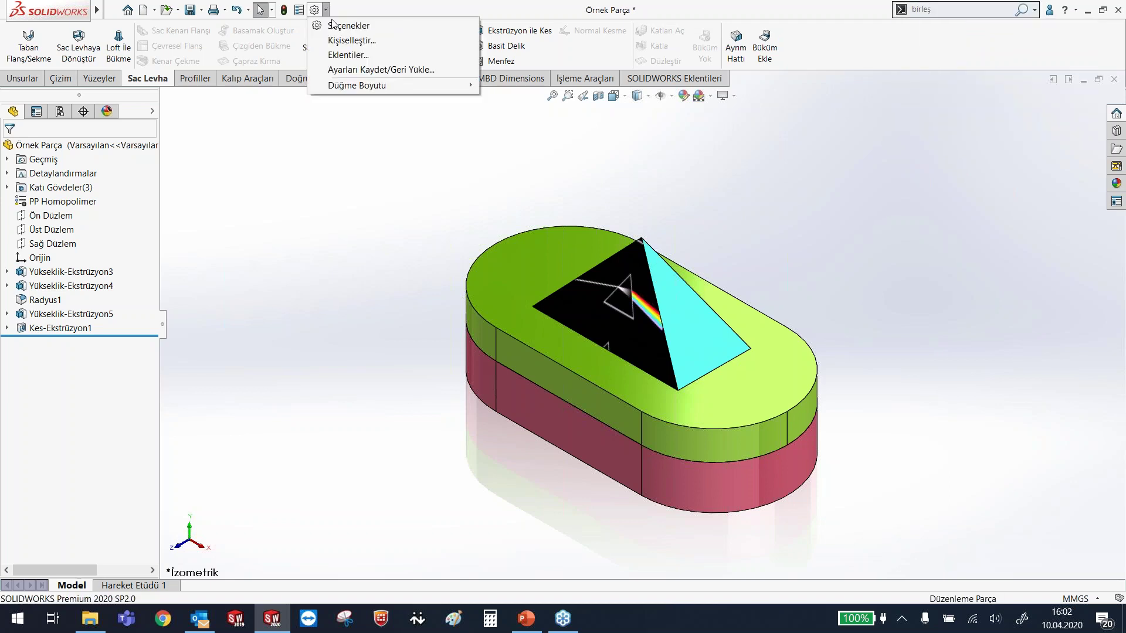
- From Kişiselleştir's Unsurlar commands, place Birleştir on the Sac Levha ribbon
left_click(361, 45)
mouse_move(367, 154)
left_mouse_down()
mouse_move(349, 96)
mouse_move(369, 74)
left_mouse_up()
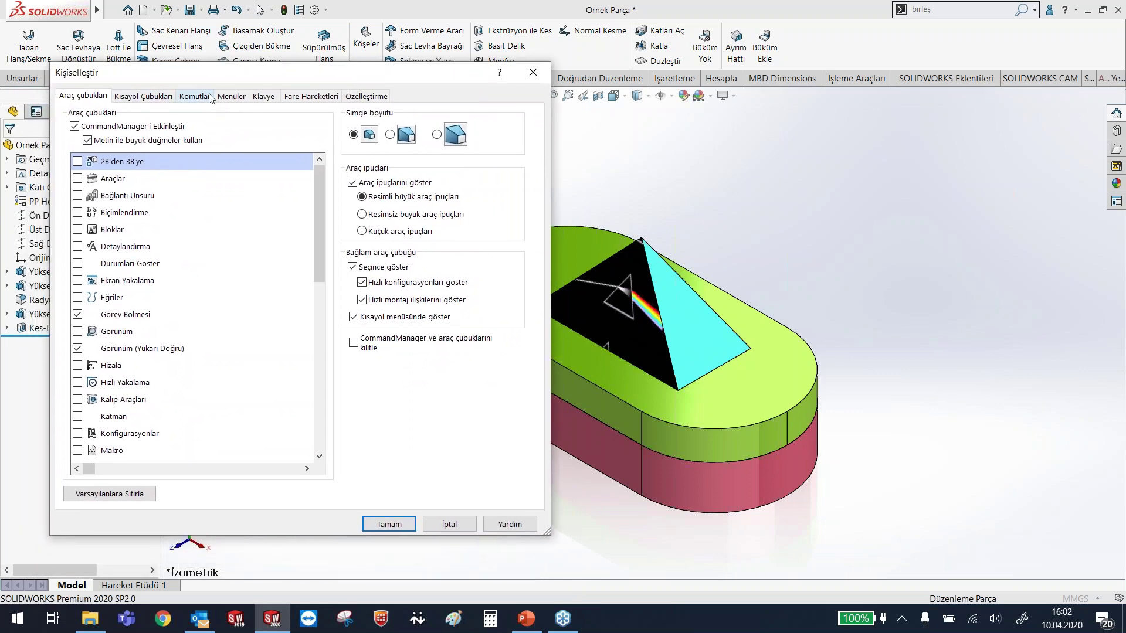
left_click(211, 98)
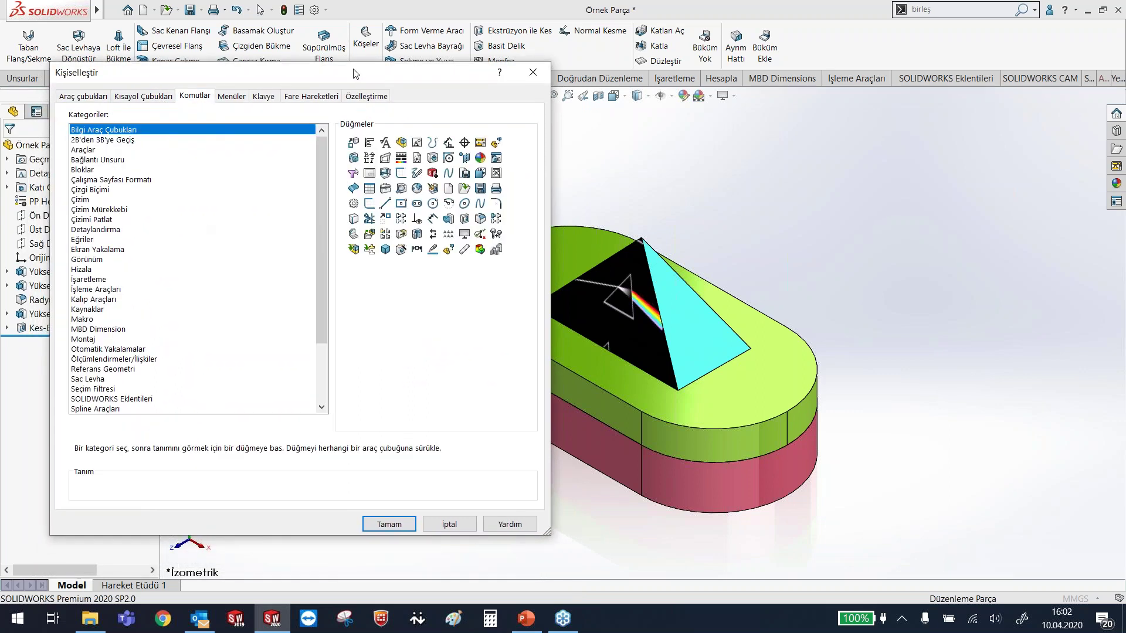
left_click_drag(350, 79, 343, 90)
mouse_move(312, 234)
left_mouse_down()
mouse_move(317, 207)
mouse_move(308, 287)
left_mouse_up()
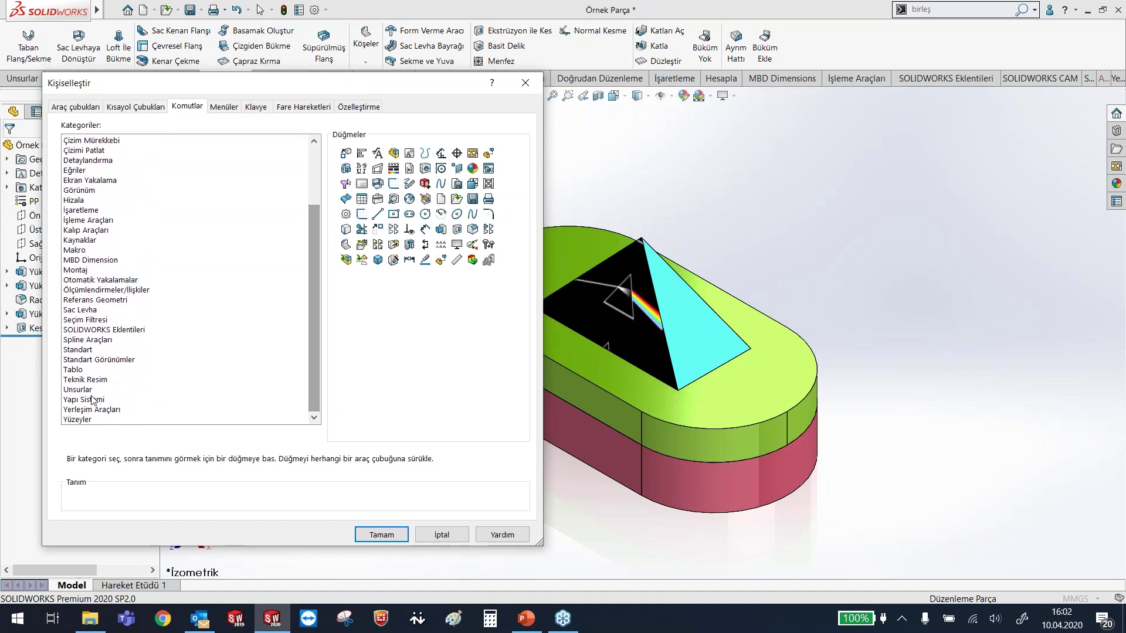
left_click(88, 390)
mouse_move(413, 90)
left_mouse_down()
mouse_move(393, 126)
mouse_move(396, 113)
left_mouse_up()
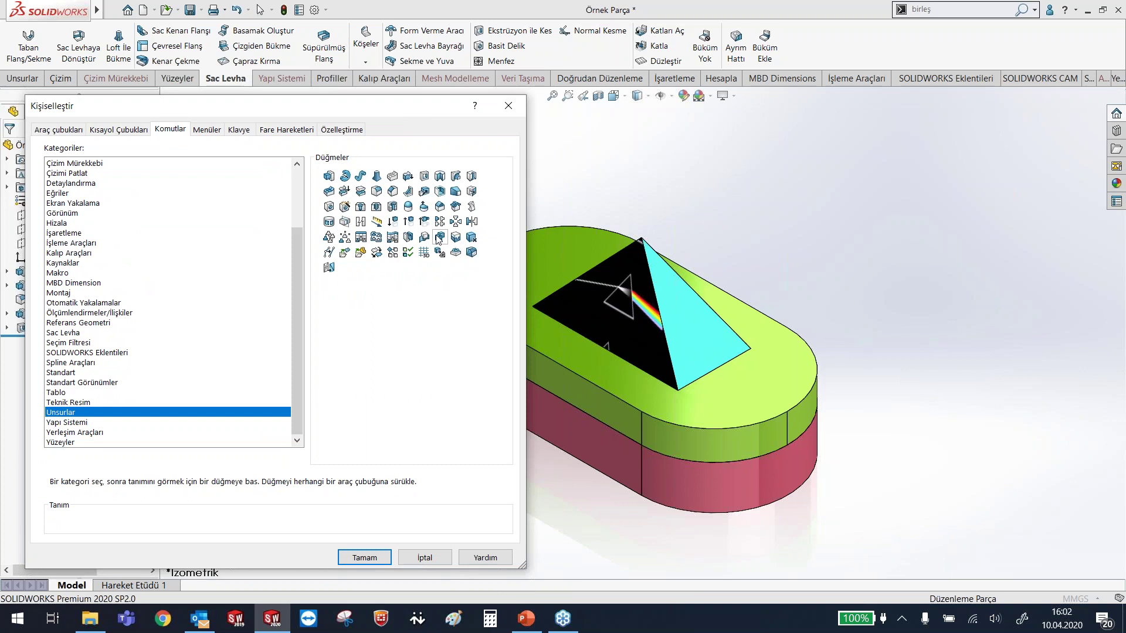
left_click_drag(439, 237, 508, 243)
left_click_drag(738, 104, 787, 49)
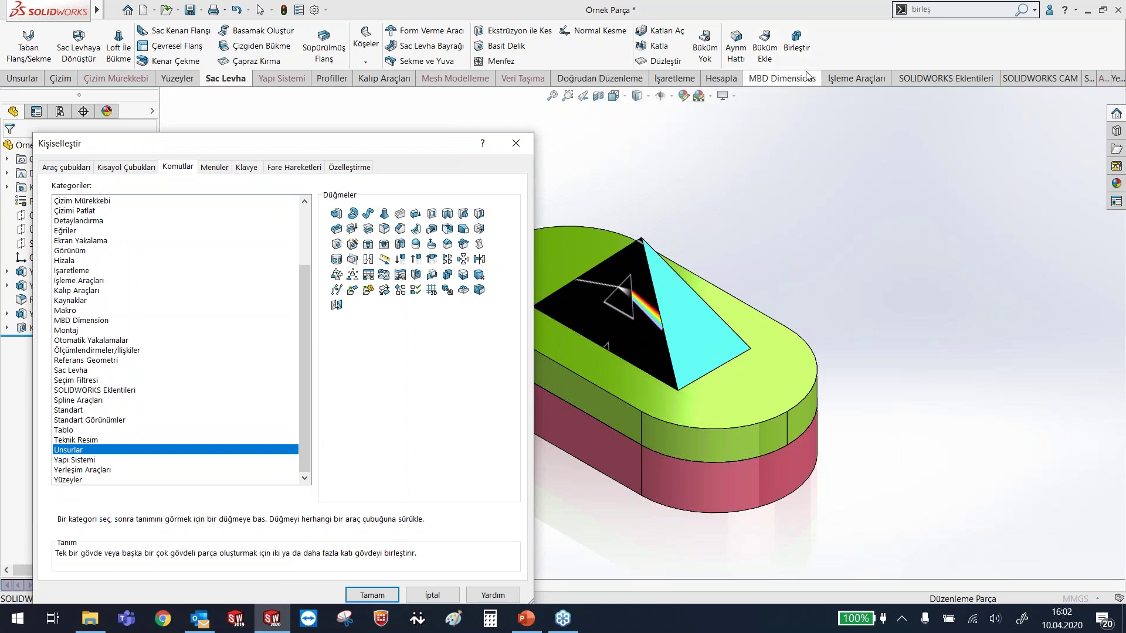
left_click(789, 48)
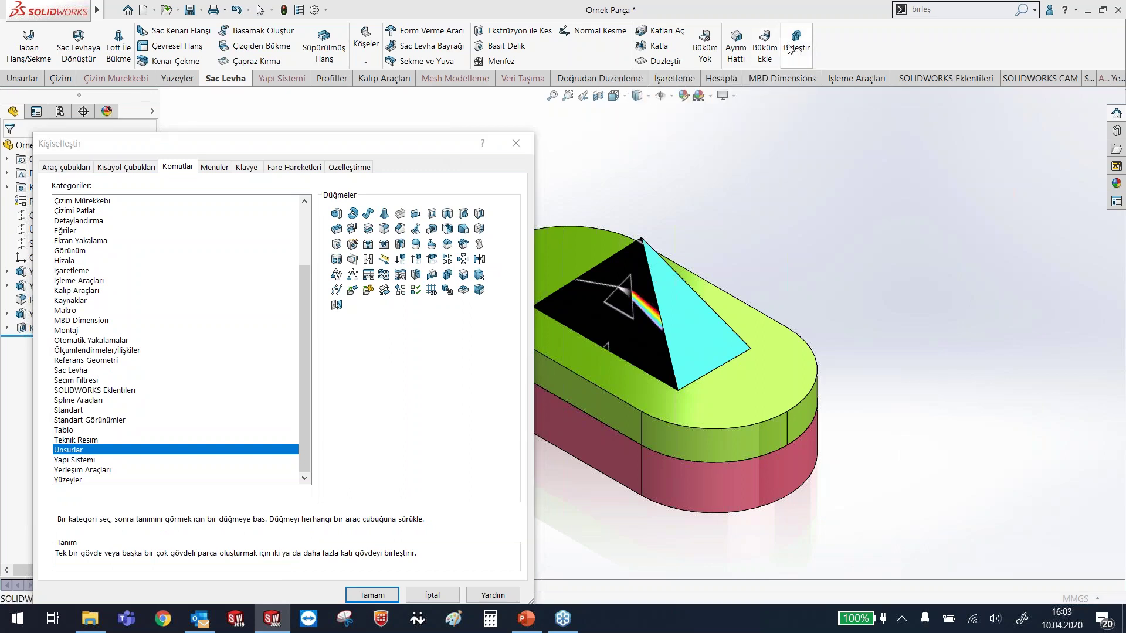
- Add Birleştir to the end of the Unsurlar ribbon as well
left_click(22, 78)
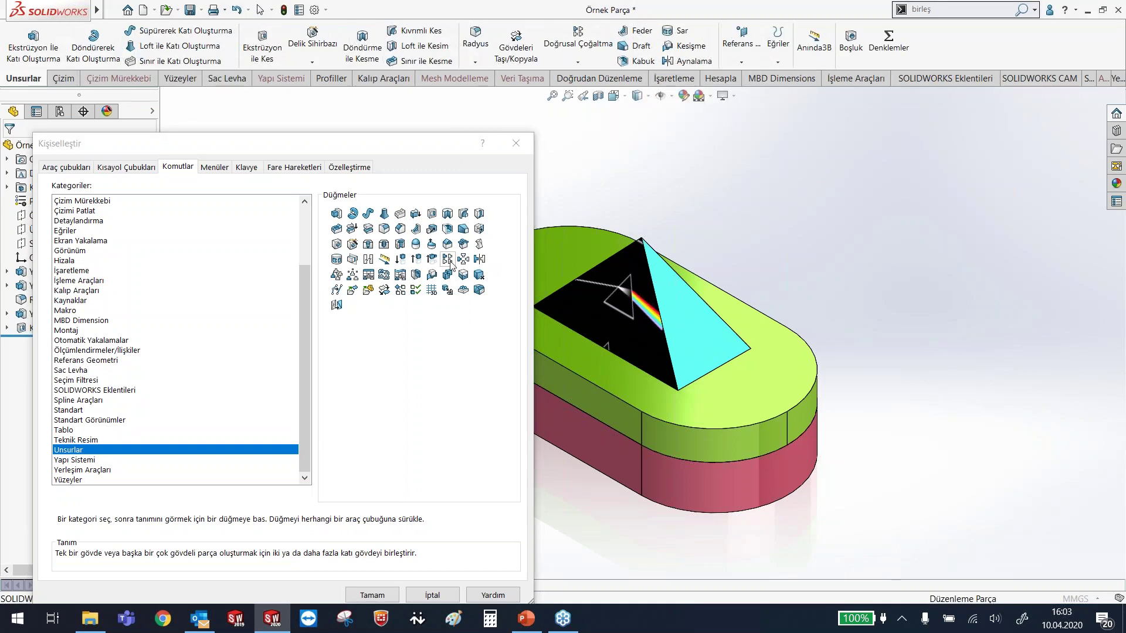
left_click(448, 280)
left_click_drag(448, 280, 926, 44)
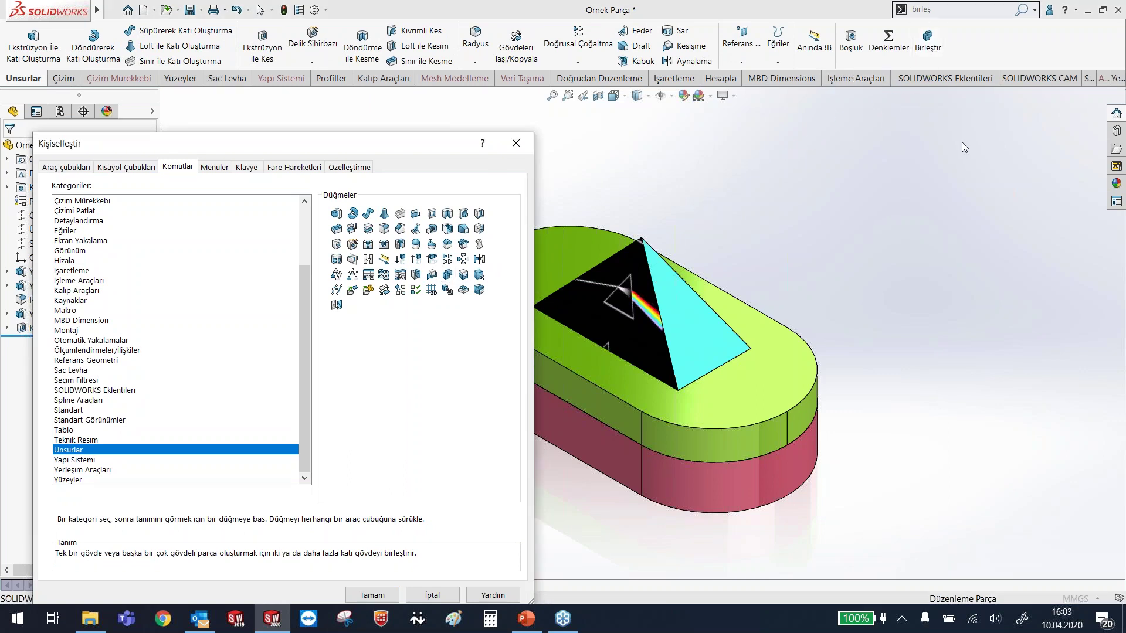
mouse_move(419, 153)
left_mouse_down()
mouse_move(565, 149)
mouse_move(403, 142)
left_mouse_up()
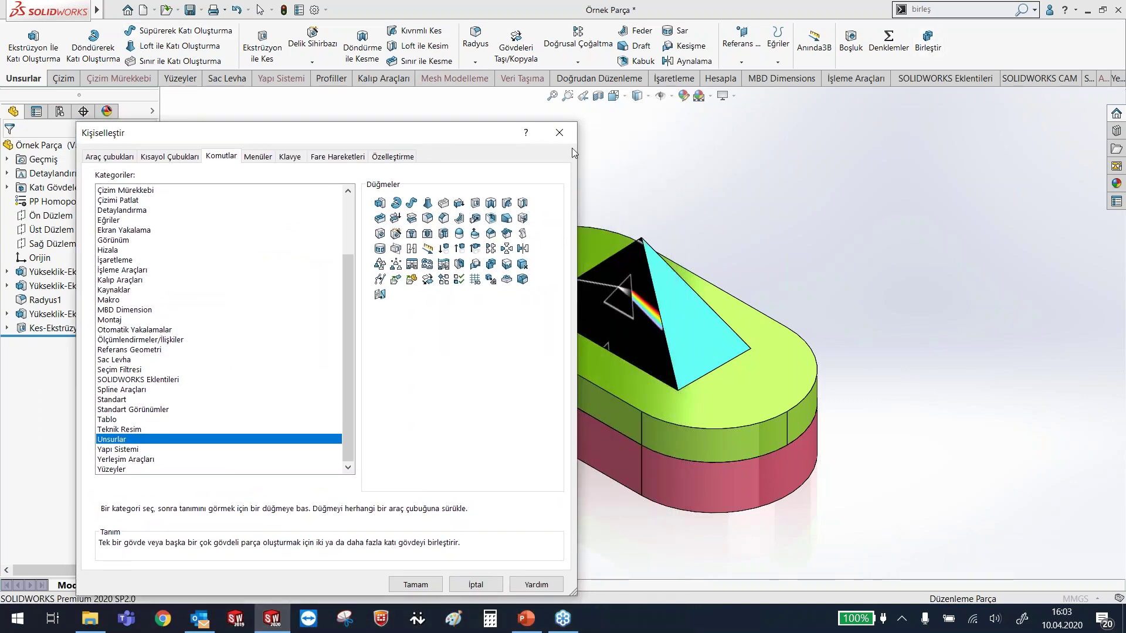
left_click_drag(472, 140, 506, 126)
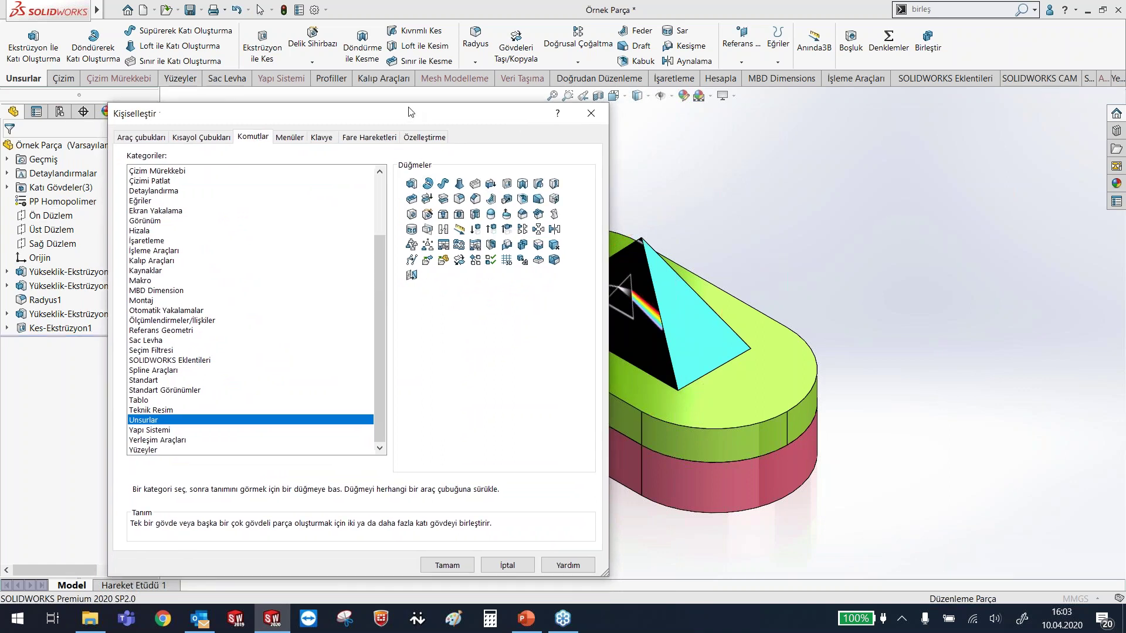
left_click_drag(421, 123, 407, 110)
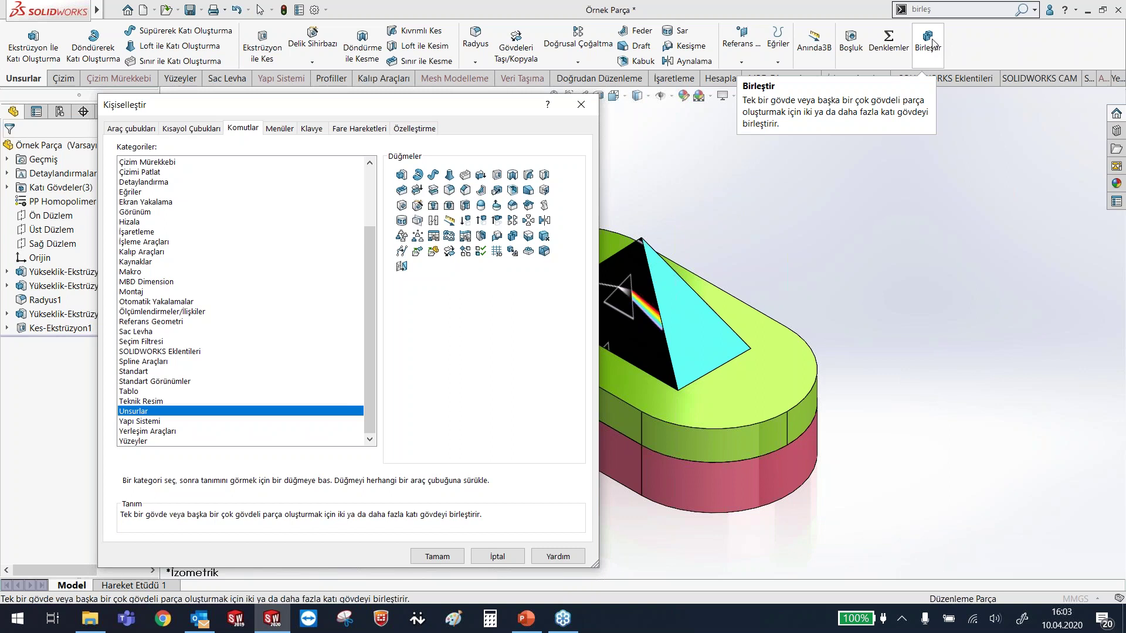
- Drag Birleştir back off the Unsurlar ribbon and close customisation with Tamam
left_click_drag(933, 44, 477, 367)
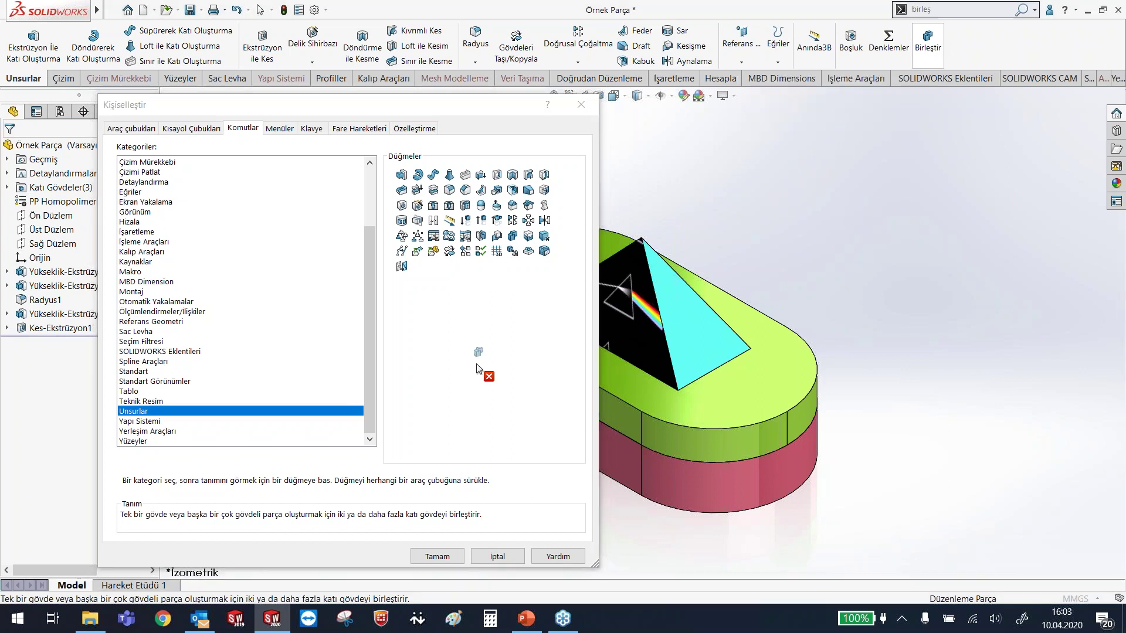
left_click_drag(477, 365, 854, 229)
left_click_drag(771, 232, 792, 225)
left_click_drag(860, 243, 860, 243)
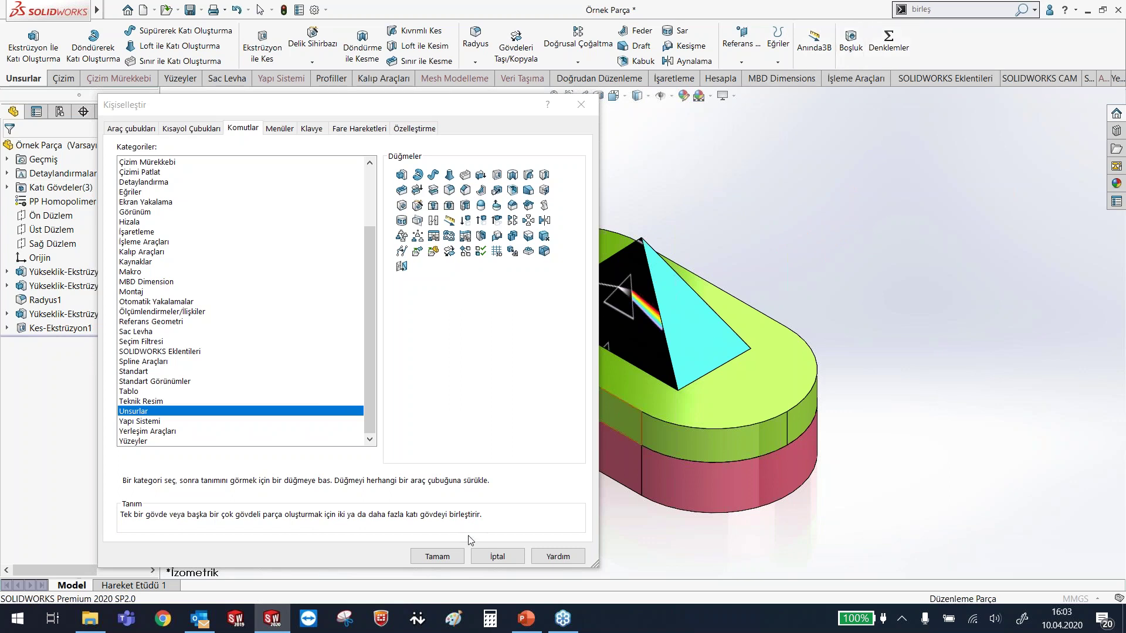
left_click(447, 557)
left_click(528, 623)
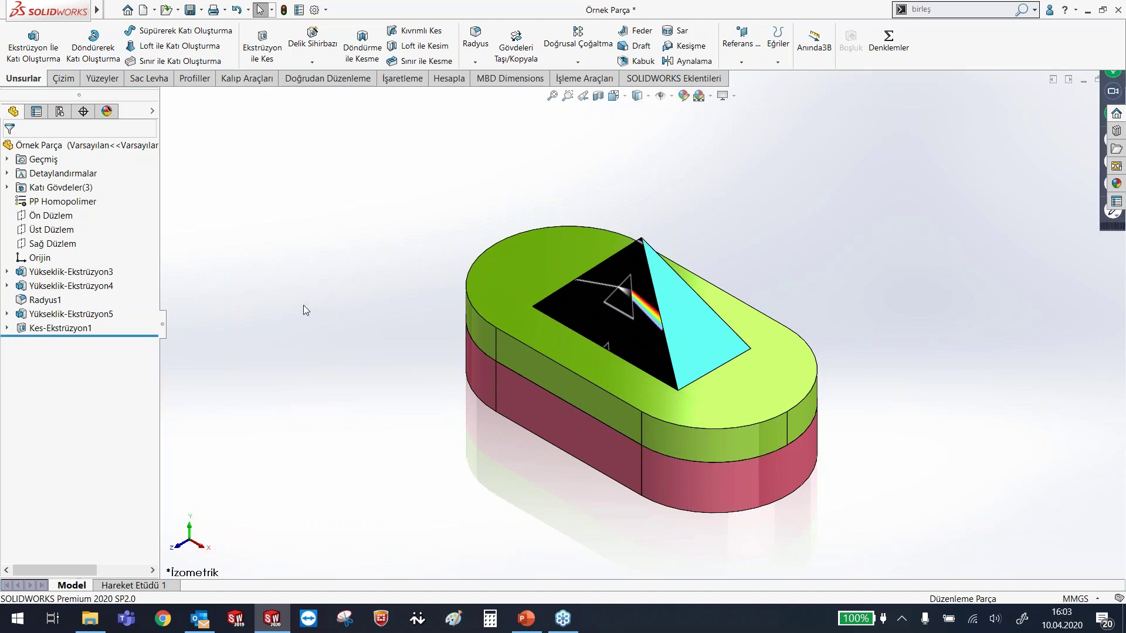
key("space")
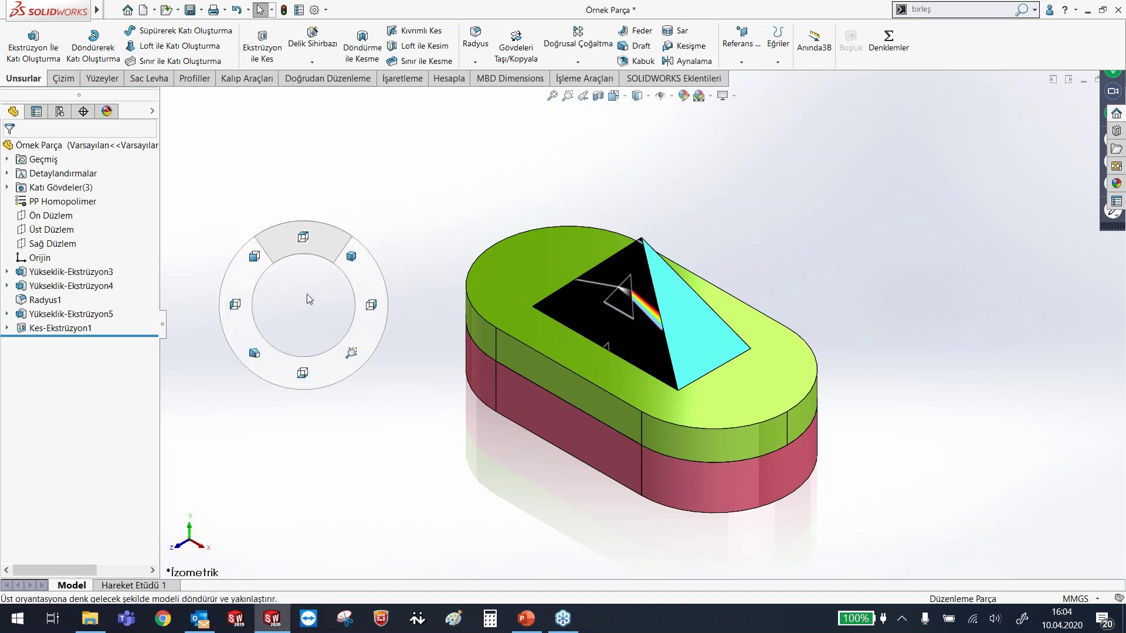
right_click_drag(310, 299, 309, 294)
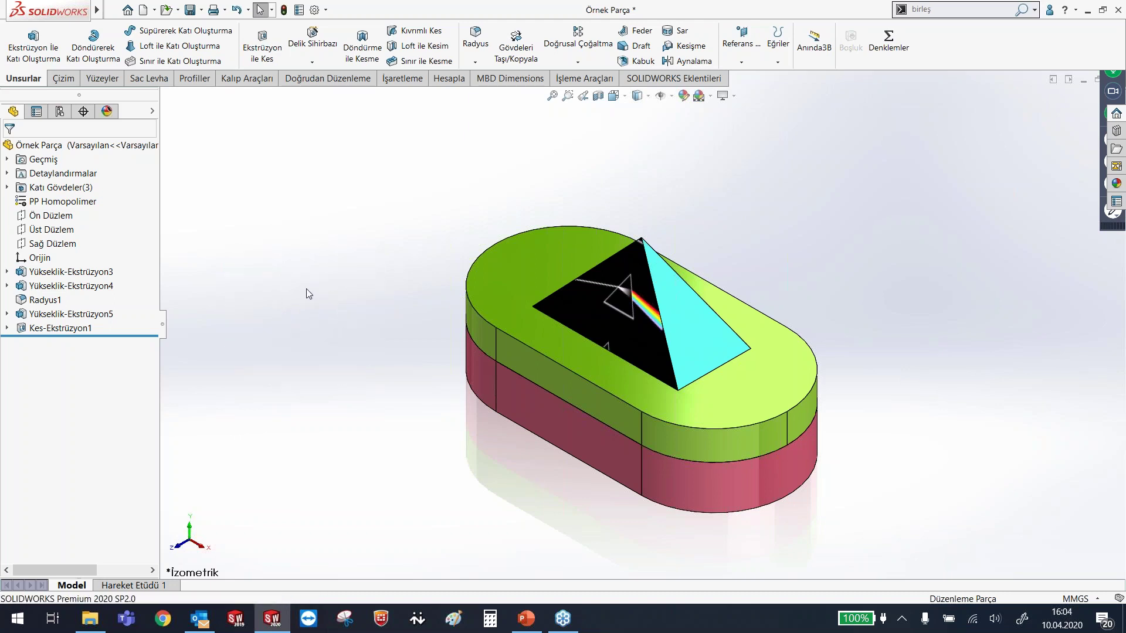
- Open the Fare Hareketleri (mouse gestures) page in Kişiselleştir
left_click(326, 10)
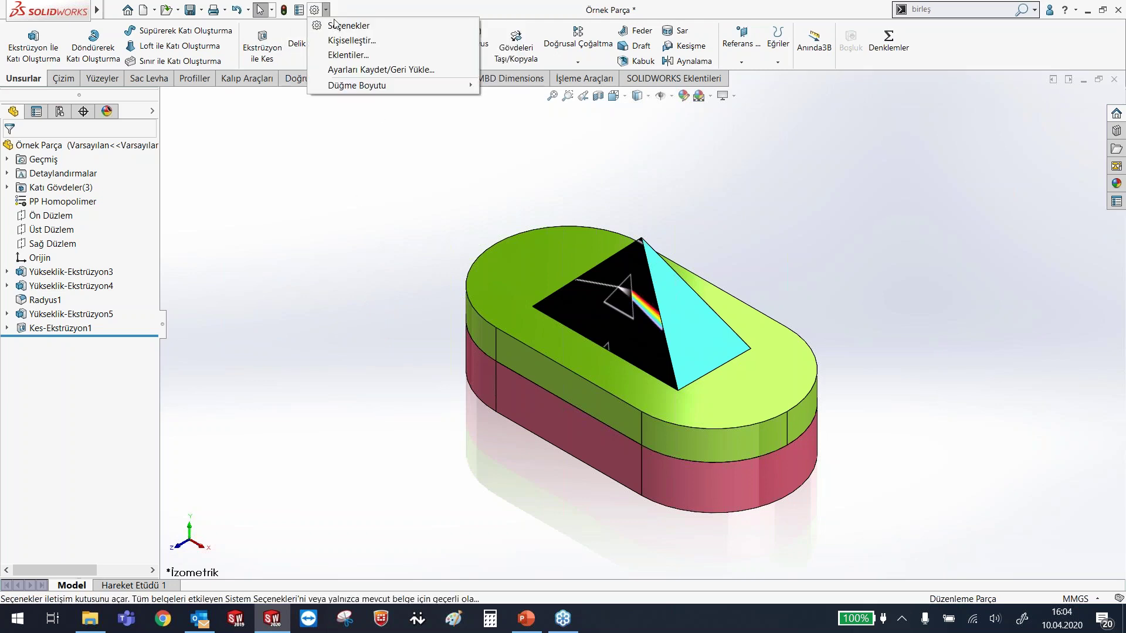
left_click(371, 42)
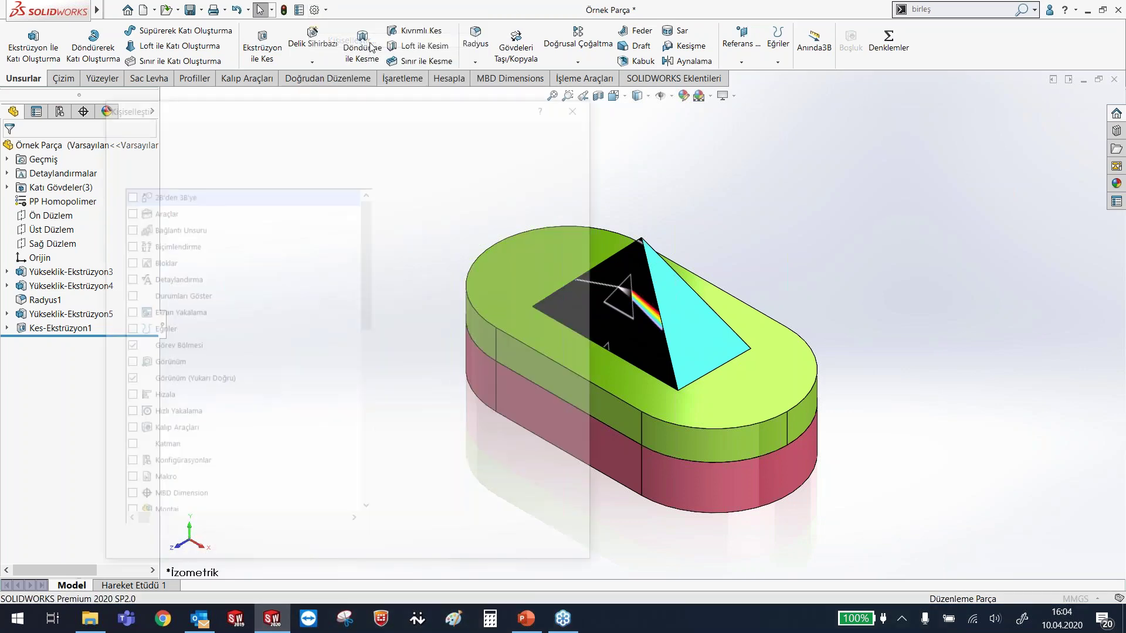
left_click(365, 132)
left_click_drag(495, 104, 563, 81)
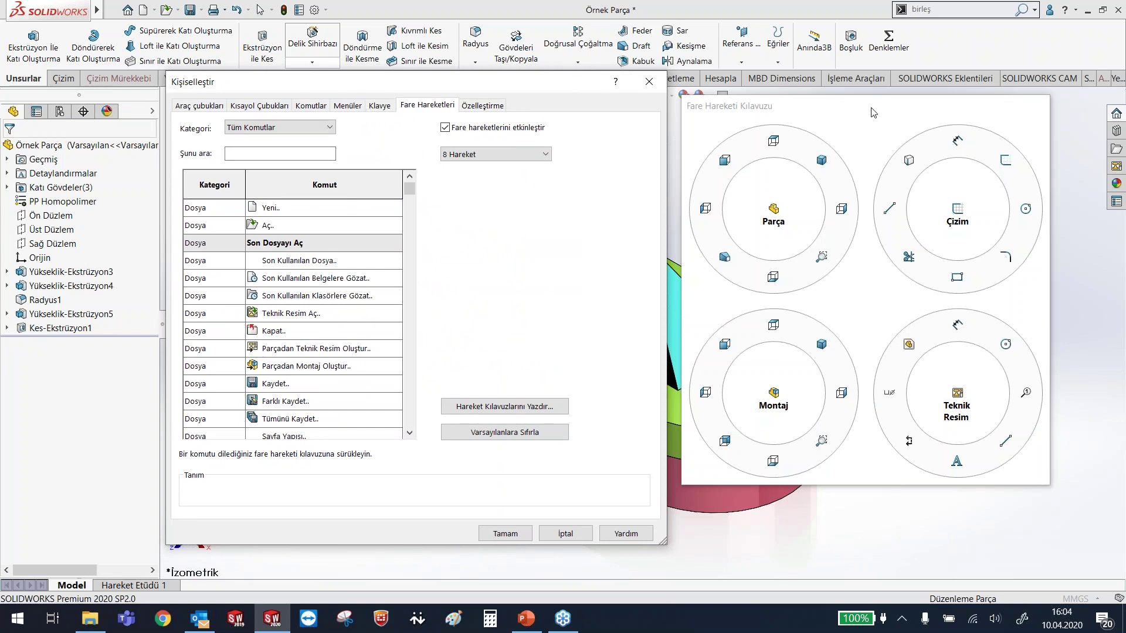
left_click_drag(874, 112, 871, 107)
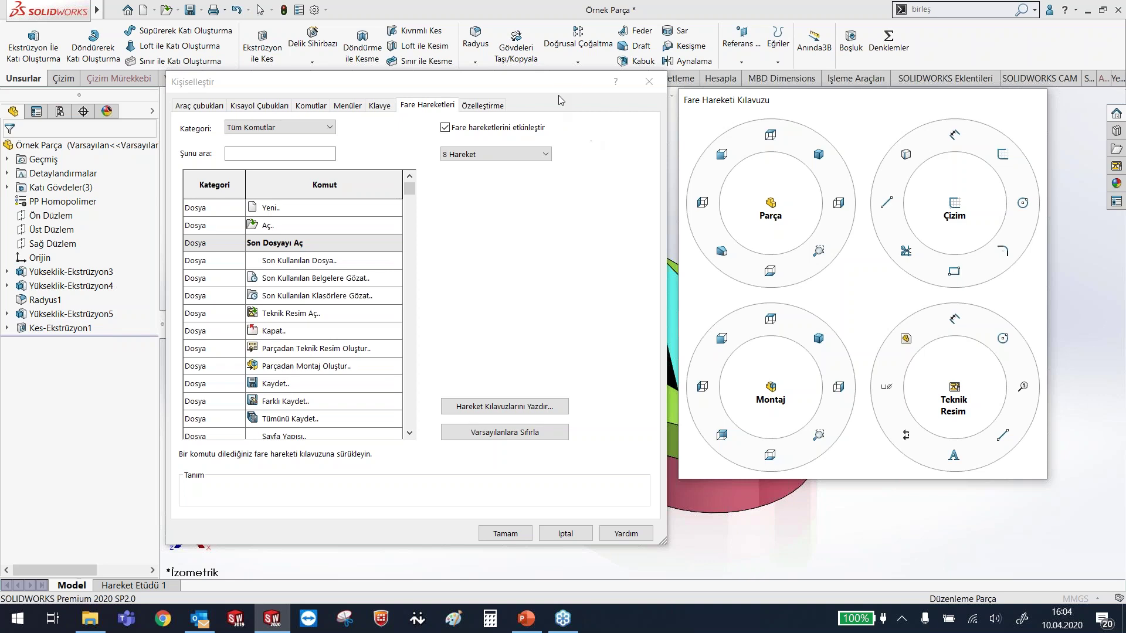
left_click_drag(562, 92, 546, 95)
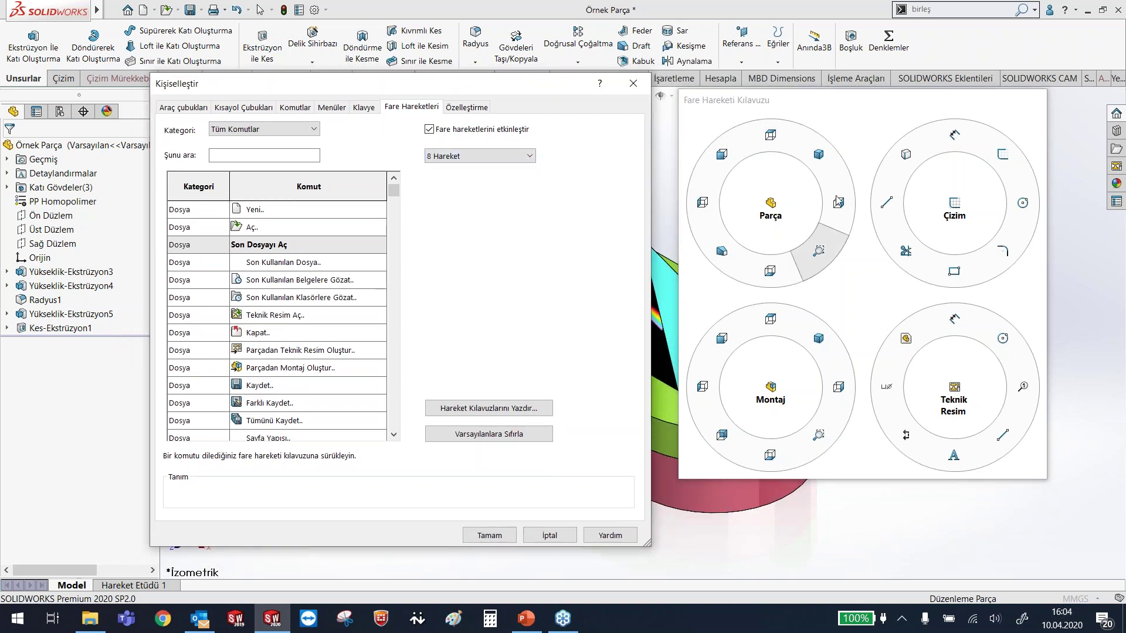
- Set mouse gestures to 4 Hareket after previewing the 3- and 12-direction layouts
left_click(530, 156)
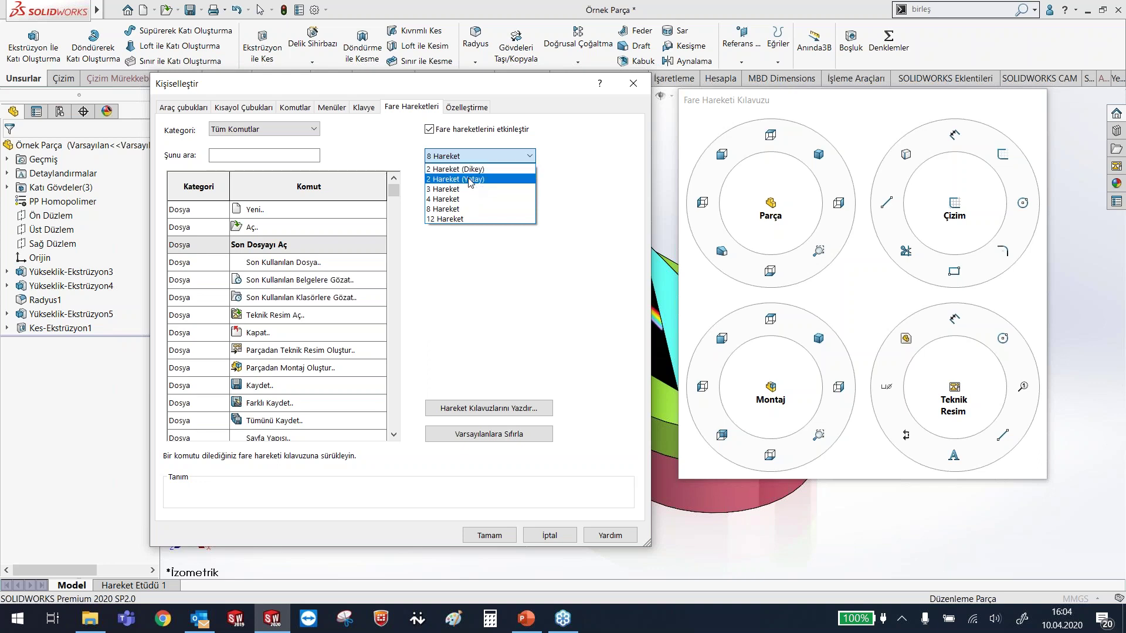
left_click(491, 200)
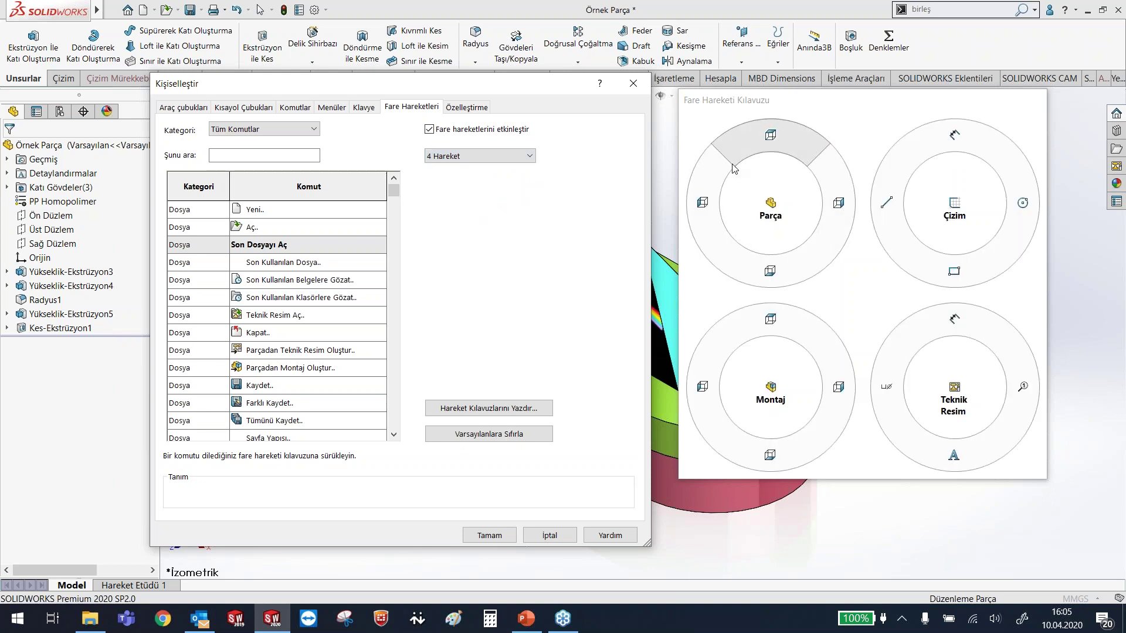
left_click(462, 156)
left_click(459, 189)
left_click(502, 160)
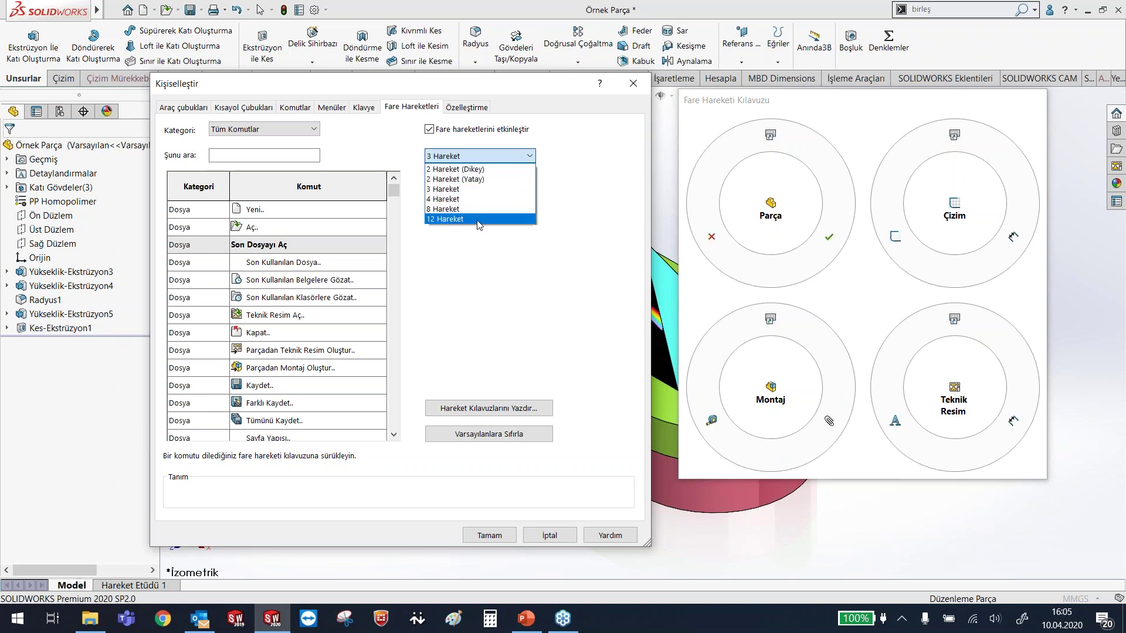
left_click(483, 215)
left_click(511, 160)
left_click(481, 203)
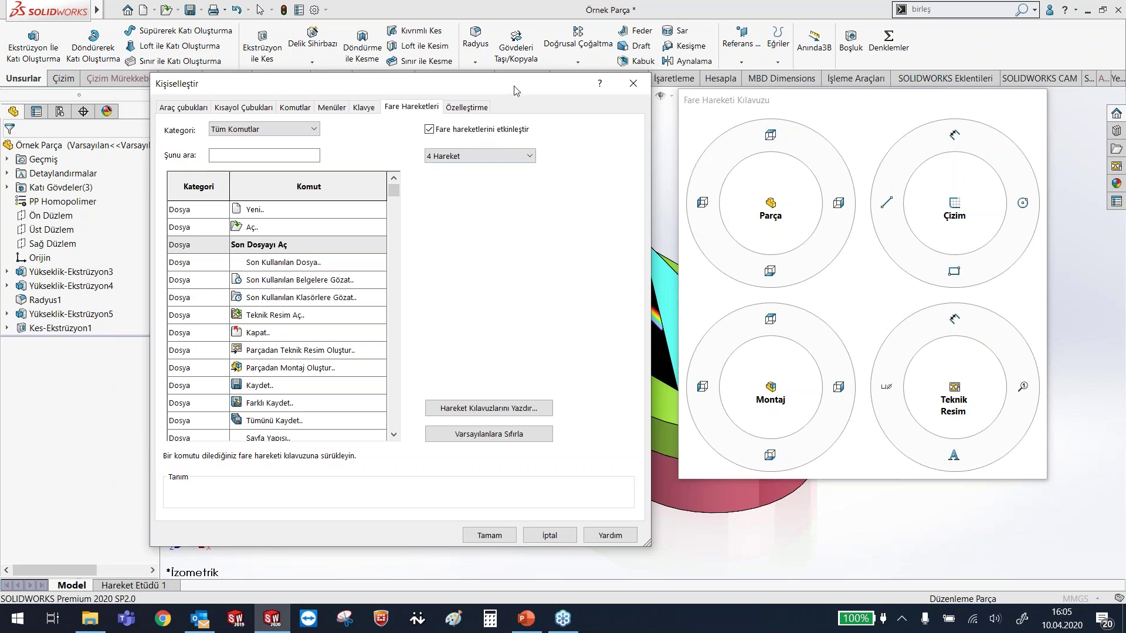
- Drag the rectangle command off the Çizim wheel, leaving its bottom slot empty
left_click_drag(514, 90, 522, 76)
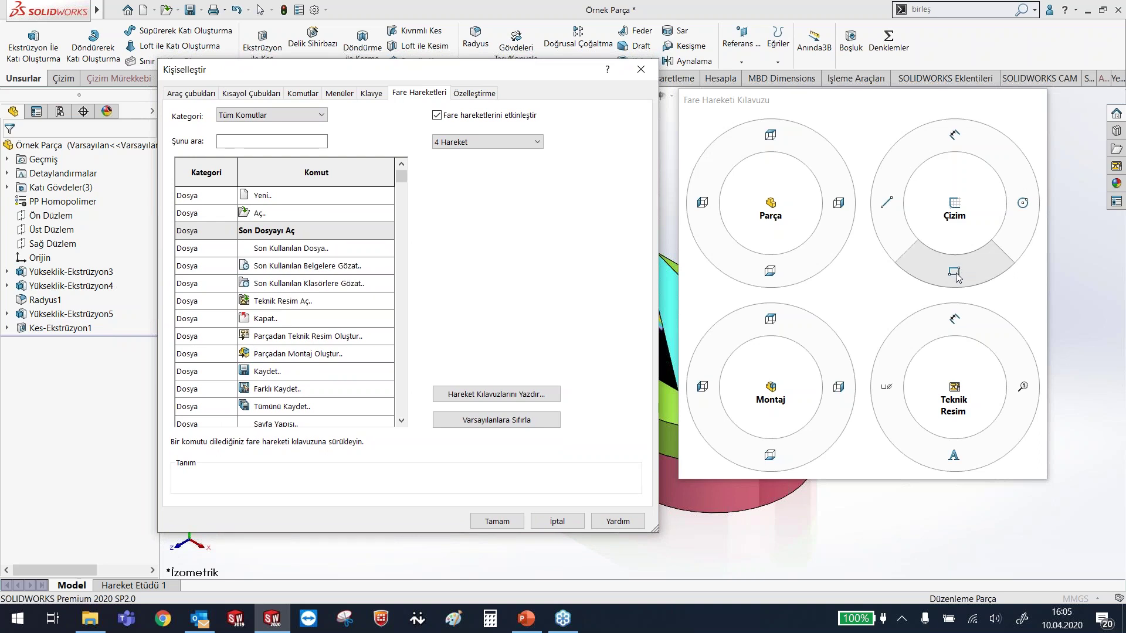
left_click_drag(956, 272, 557, 248)
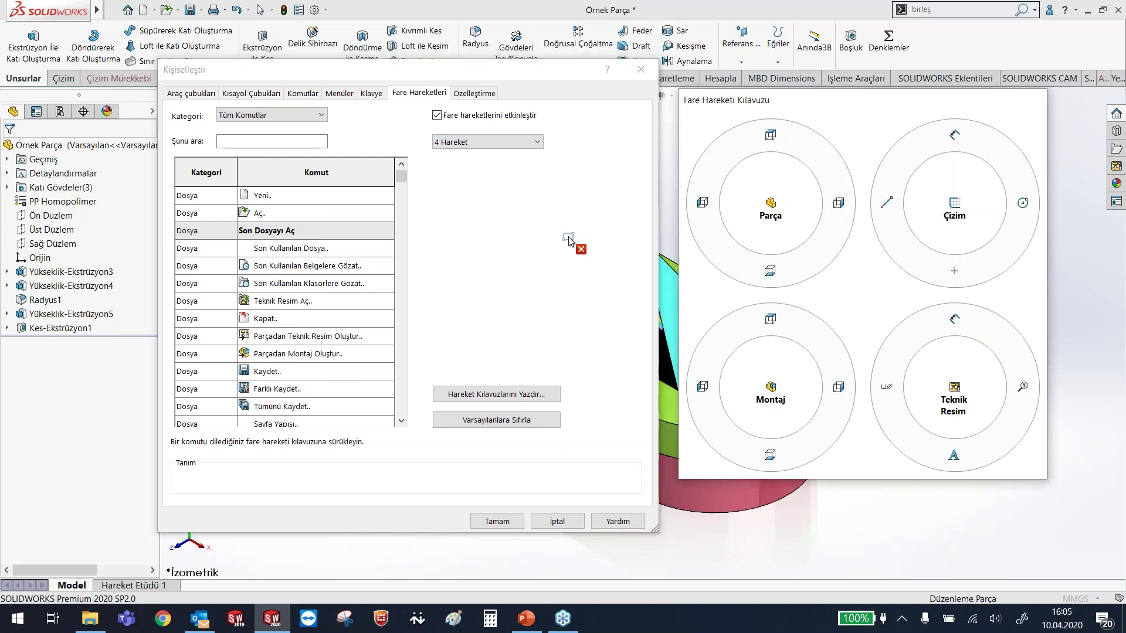
left_click_drag(557, 249, 558, 251)
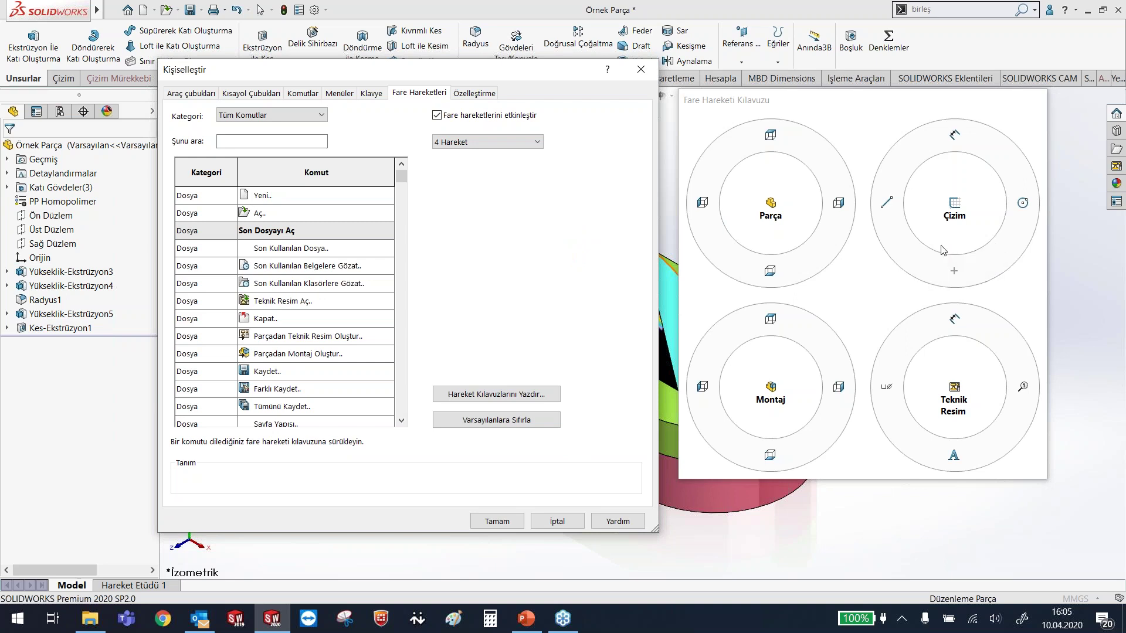
- Browse the Mouse Gestures command categories and list to locate Birleştir (Combine)
left_click(313, 114)
left_click(246, 128)
left_click(402, 421)
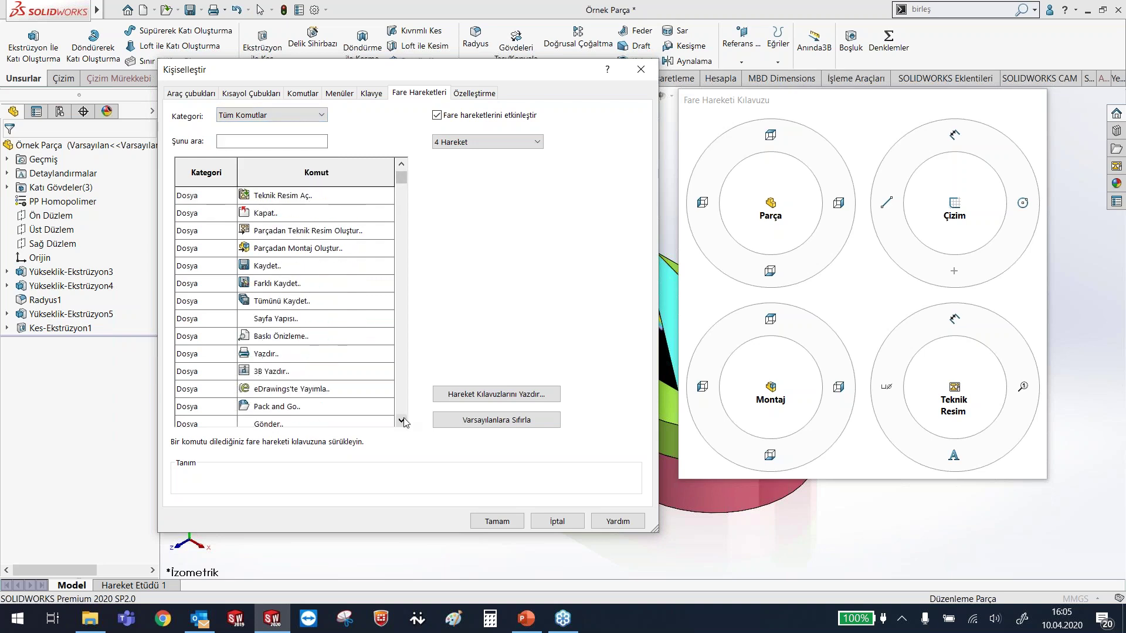
left_click_drag(402, 421, 402, 421)
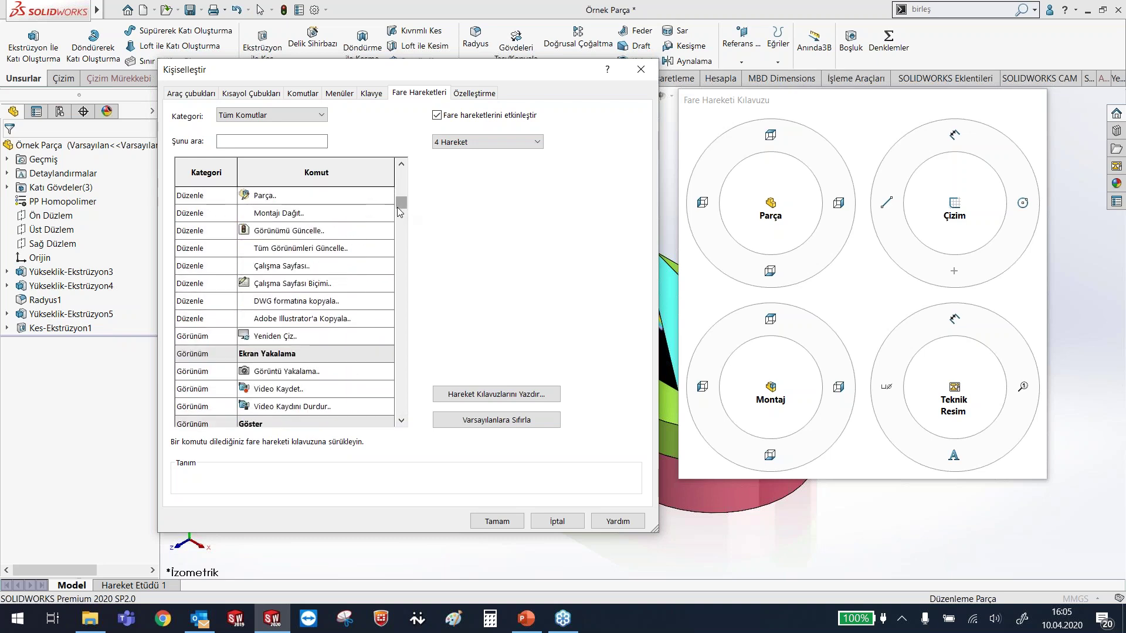
mouse_move(398, 205)
left_mouse_down()
mouse_move(415, 276)
mouse_move(417, 239)
left_mouse_up()
scroll(418, 238, "up", 1)
scroll(418, 239, "down", 1)
scroll(418, 240, "down", 1)
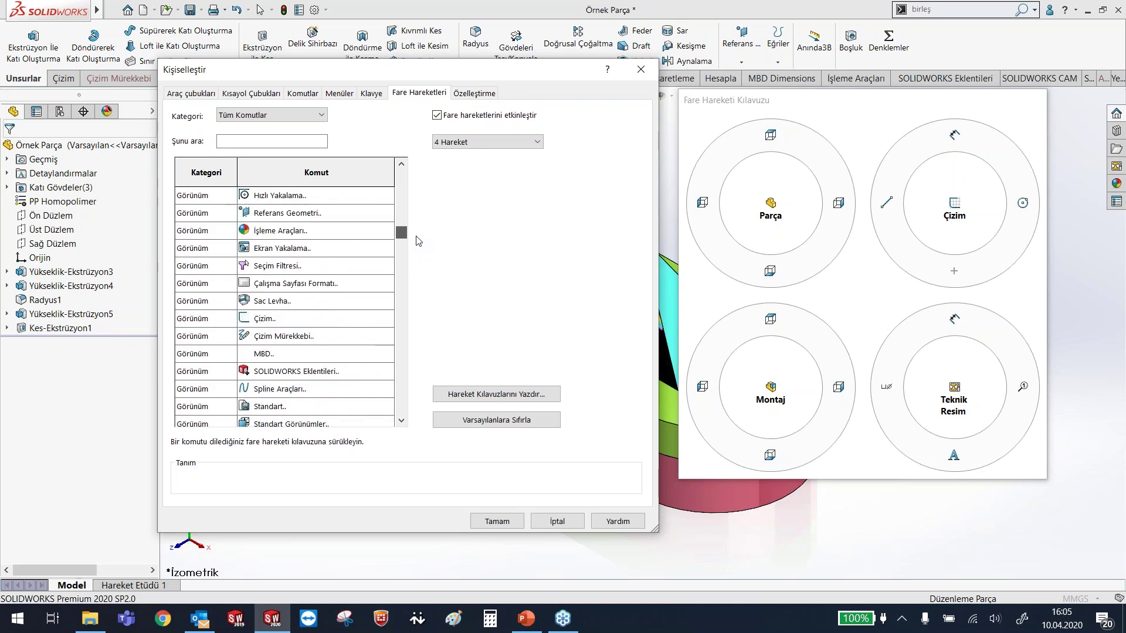
scroll(399, 264, "up", 2)
scroll(384, 283, "up", 2)
scroll(352, 281, "up", 1)
scroll(317, 280, "up", 2)
scroll(299, 333, "up", 1)
scroll(298, 333, "up", 2)
scroll(296, 333, "up", 1)
scroll(295, 333, "up", 1)
scroll(299, 332, "down", 1)
scroll(311, 333, "down", 1)
scroll(323, 334, "up", 1)
scroll(338, 334, "down", 1)
scroll(334, 333, "down", 1)
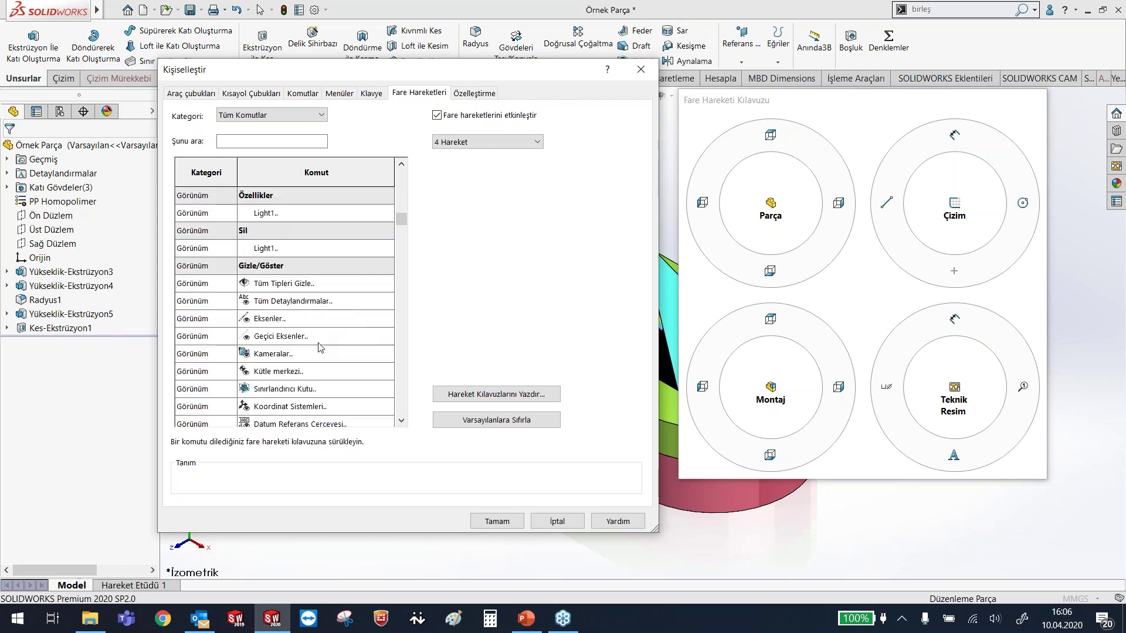
scroll(331, 333, "down", 1)
scroll(329, 333, "down", 1)
scroll(325, 332, "down", 1)
scroll(319, 333, "down", 1)
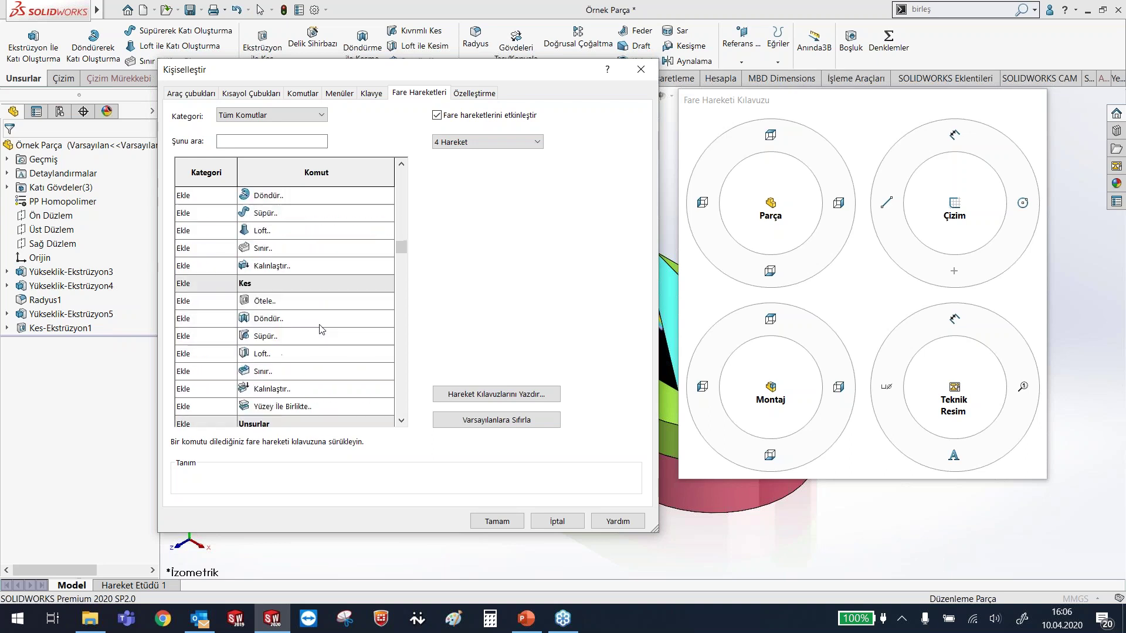
scroll(314, 334, "down", 1)
scroll(308, 335, "down", 1)
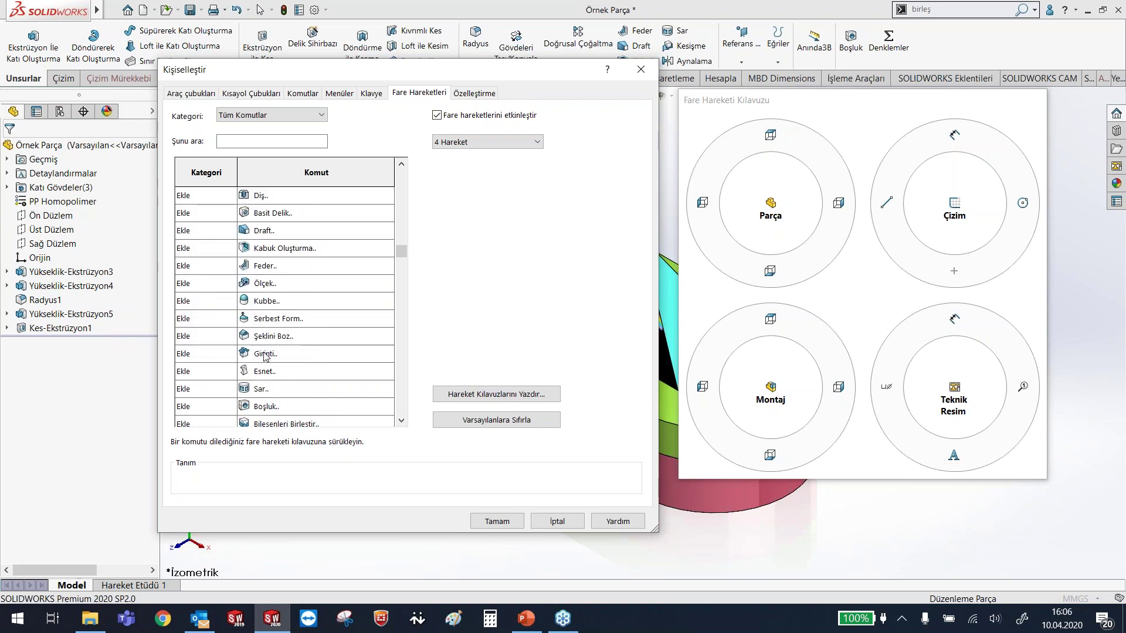
scroll(296, 311, "down", 2)
scroll(299, 319, "down", 2)
scroll(302, 323, "down", 1)
scroll(305, 323, "up", 1)
scroll(306, 322, "up", 1)
- Place Birleştir on the Parça mouse-gesture wheel and close customization with Tamam
mouse_move(259, 288)
left_mouse_down()
mouse_move(750, 240)
mouse_move(708, 199)
mouse_move(577, 251)
mouse_move(260, 303)
mouse_move(703, 210)
left_mouse_up()
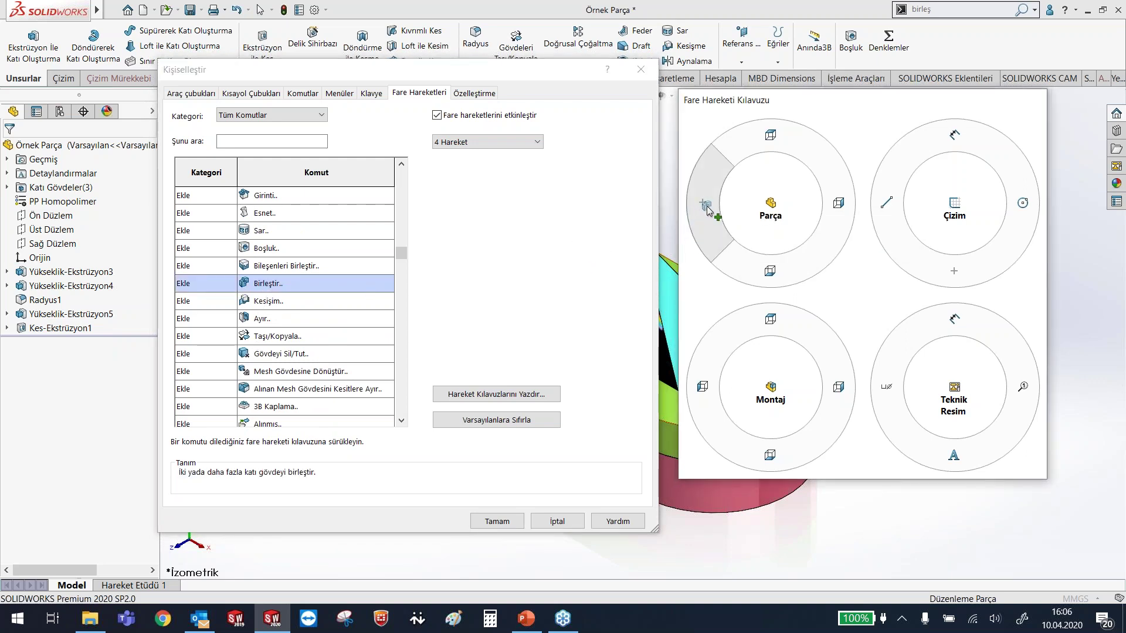
left_click_drag(707, 209, 704, 205)
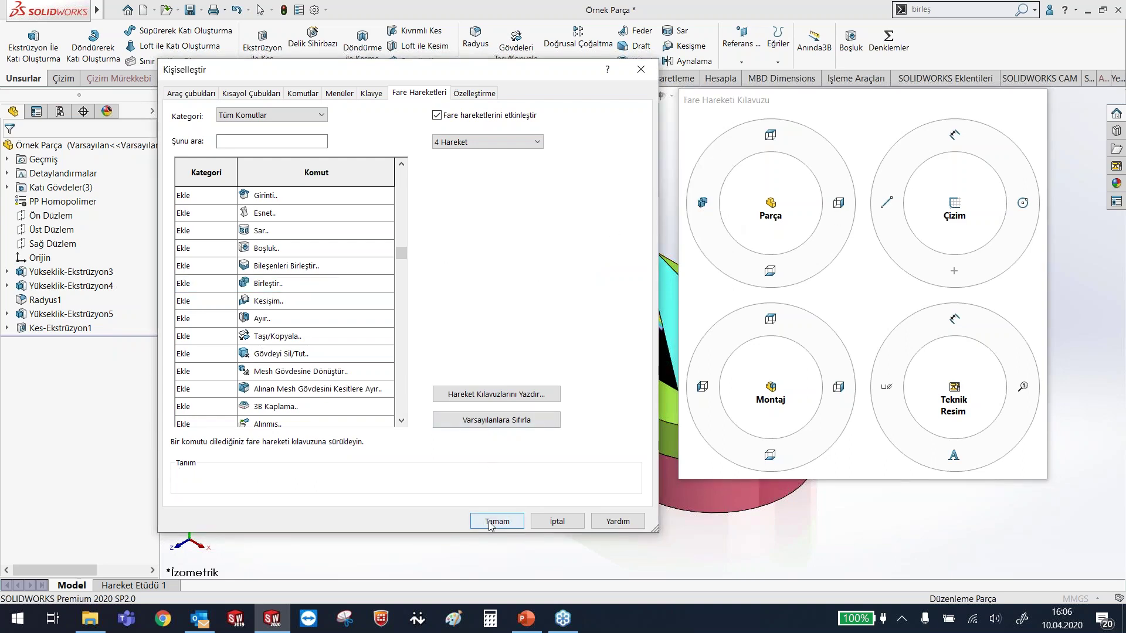
left_click(490, 522)
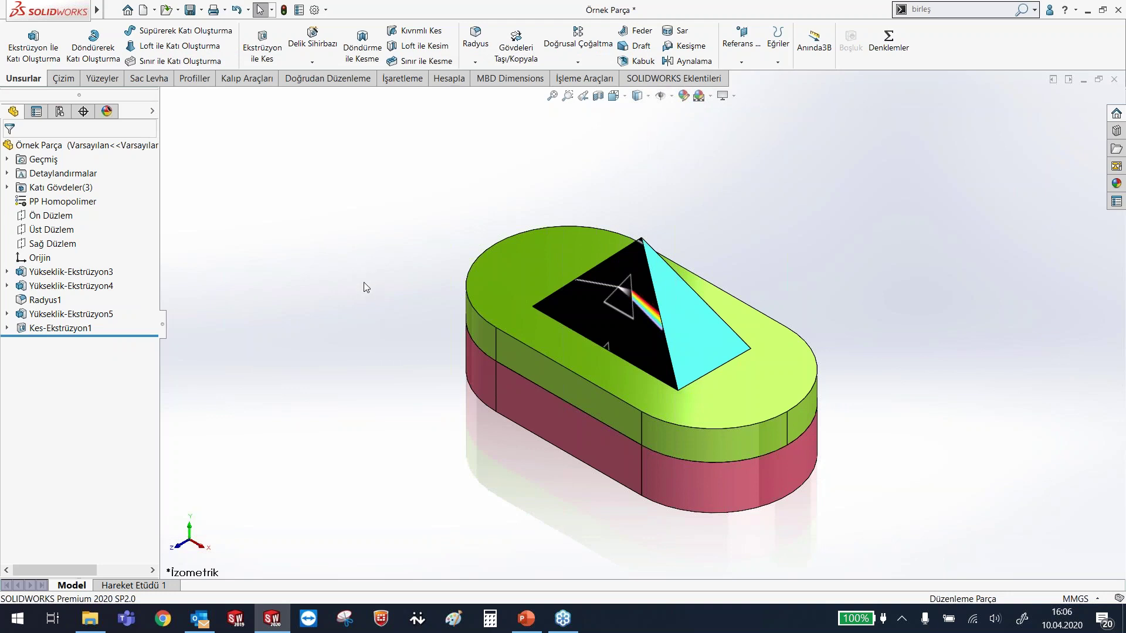
- Merge the pyramid, green top and red lower bodies with the new Combine gesture
right_click_drag(367, 296, 315, 307)
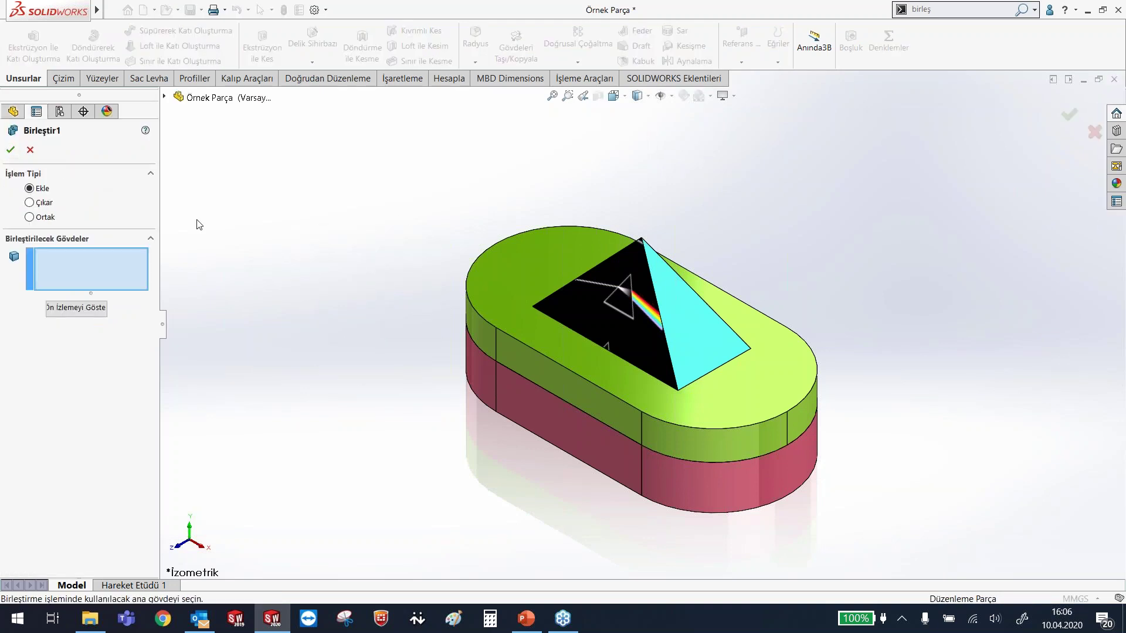
left_click(645, 298)
left_click(484, 302)
left_click(525, 408)
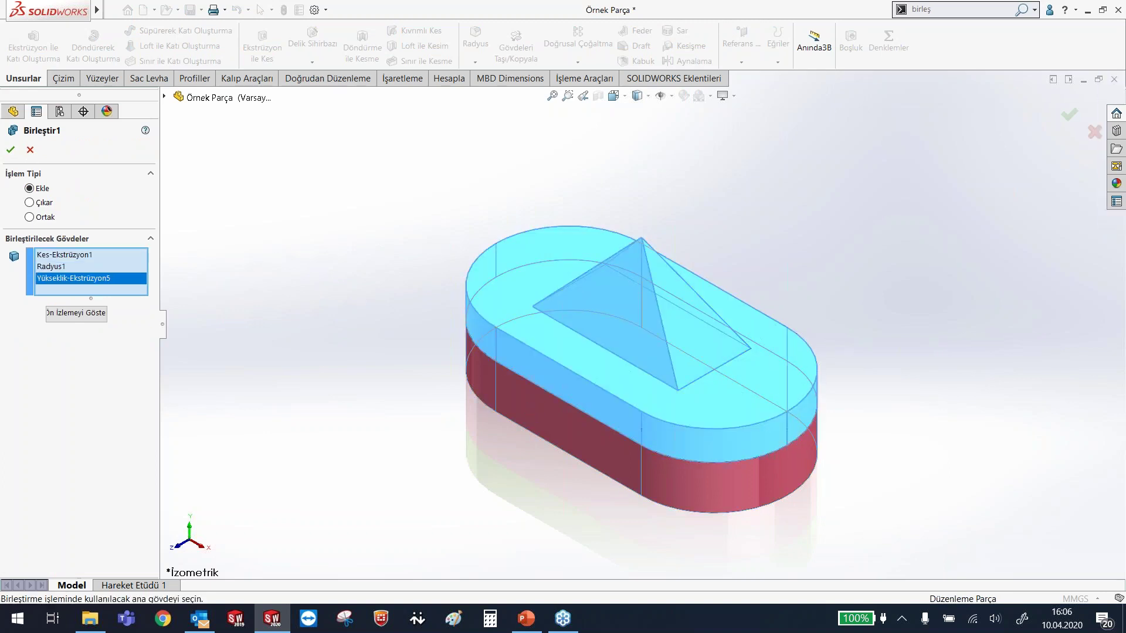
left_click(11, 150)
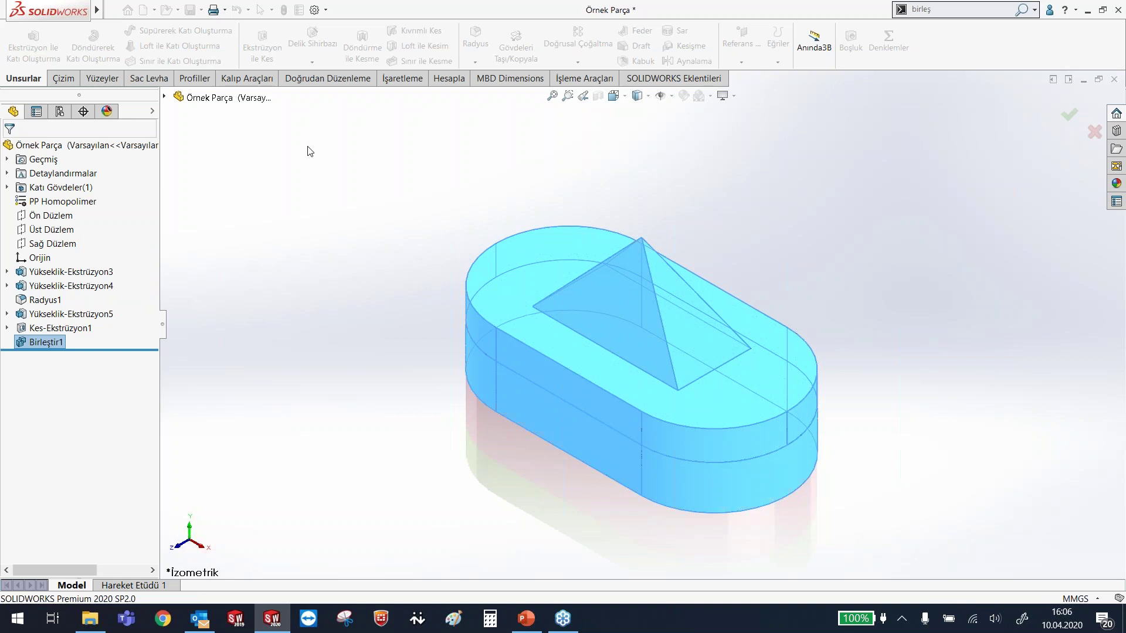
- Expand Katı Gövdeler to check the single merged body Birleştir1
left_click(7, 187)
left_click(58, 202)
left_click(349, 240)
mouse_move(526, 618)
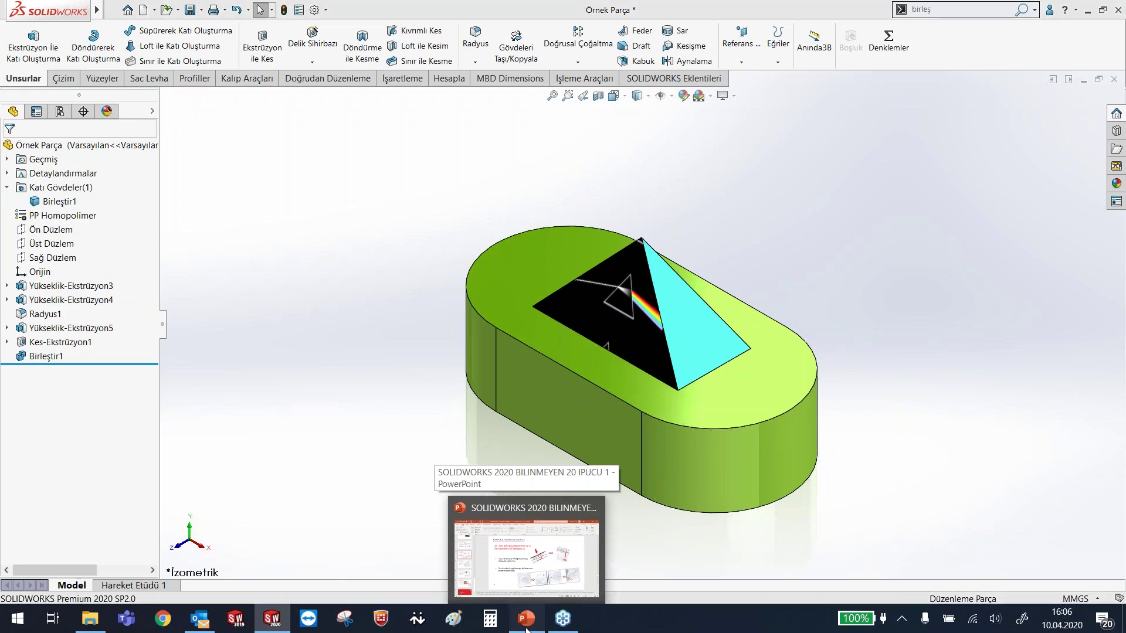
left_click(526, 630)
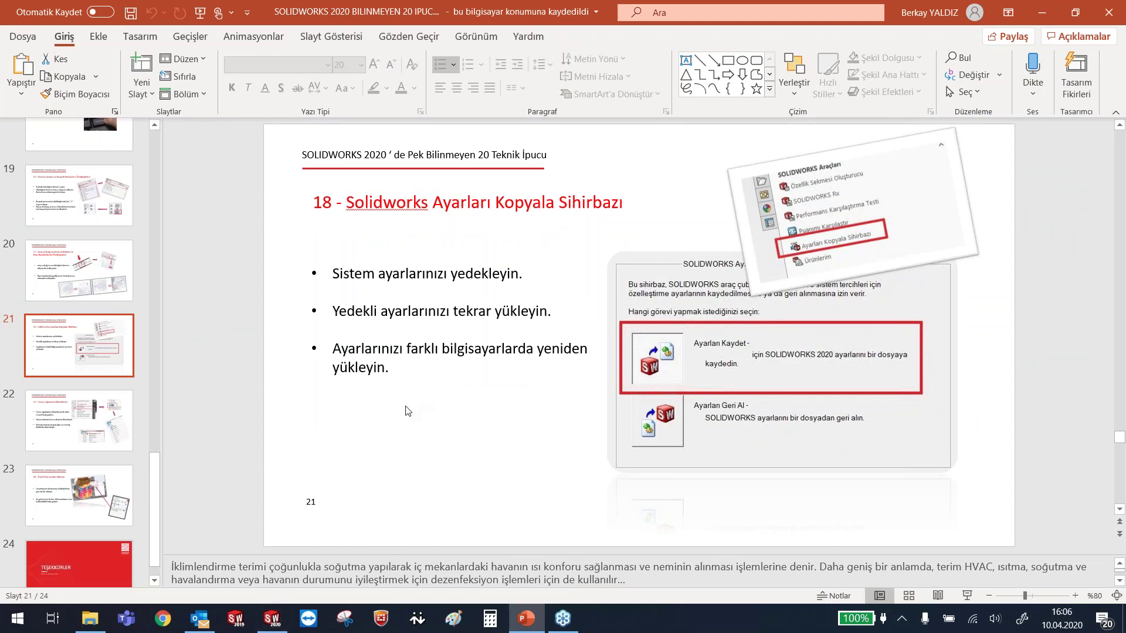
left_click(273, 618)
left_click(272, 619)
left_click(273, 619)
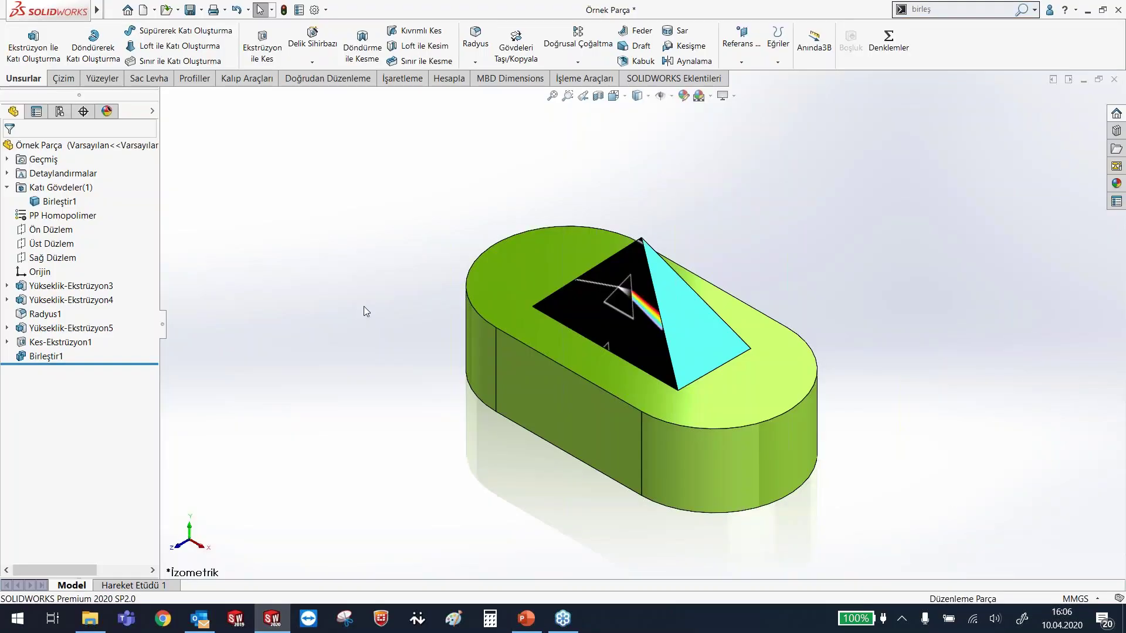
- Open and close Seçenekler without changes, then reopen the Options gear dropdown
left_click(326, 10)
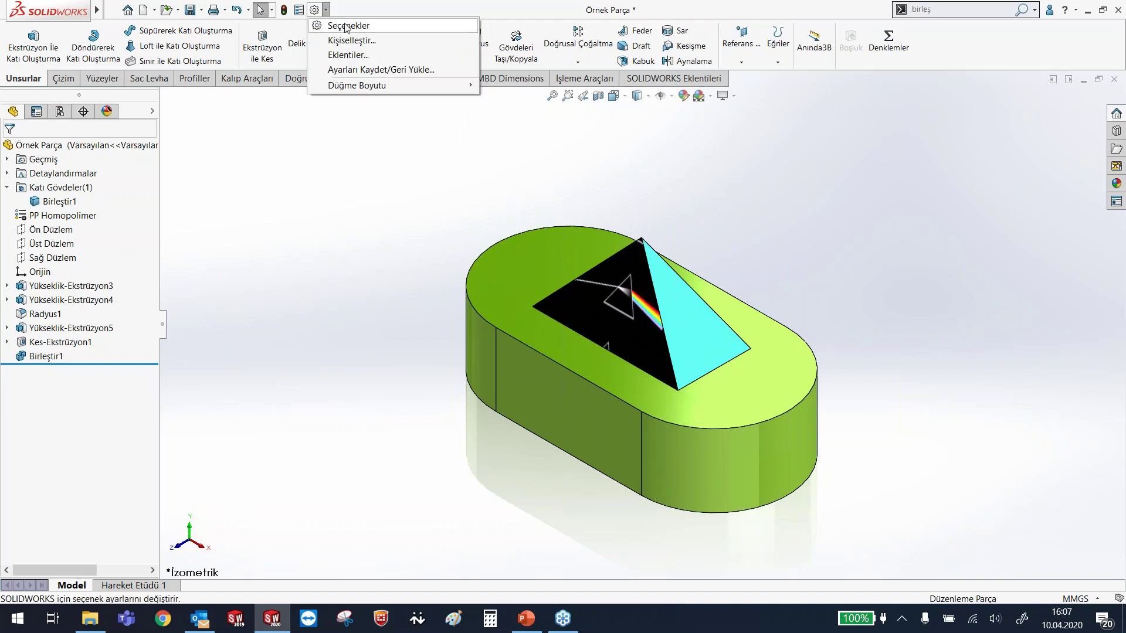
left_click(340, 25)
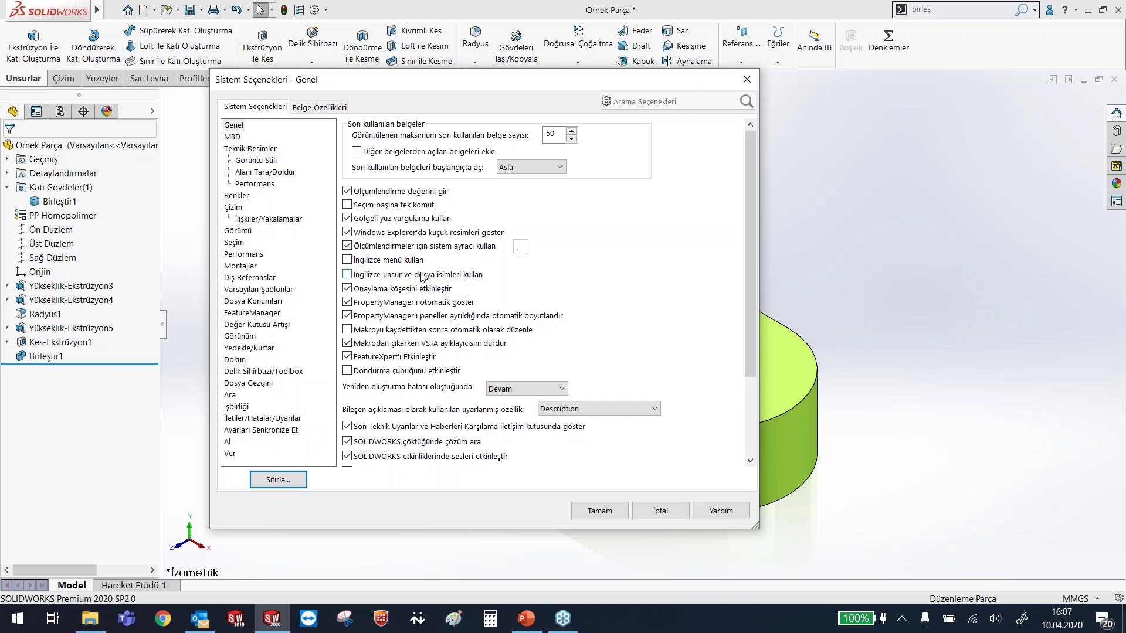
left_click(752, 80)
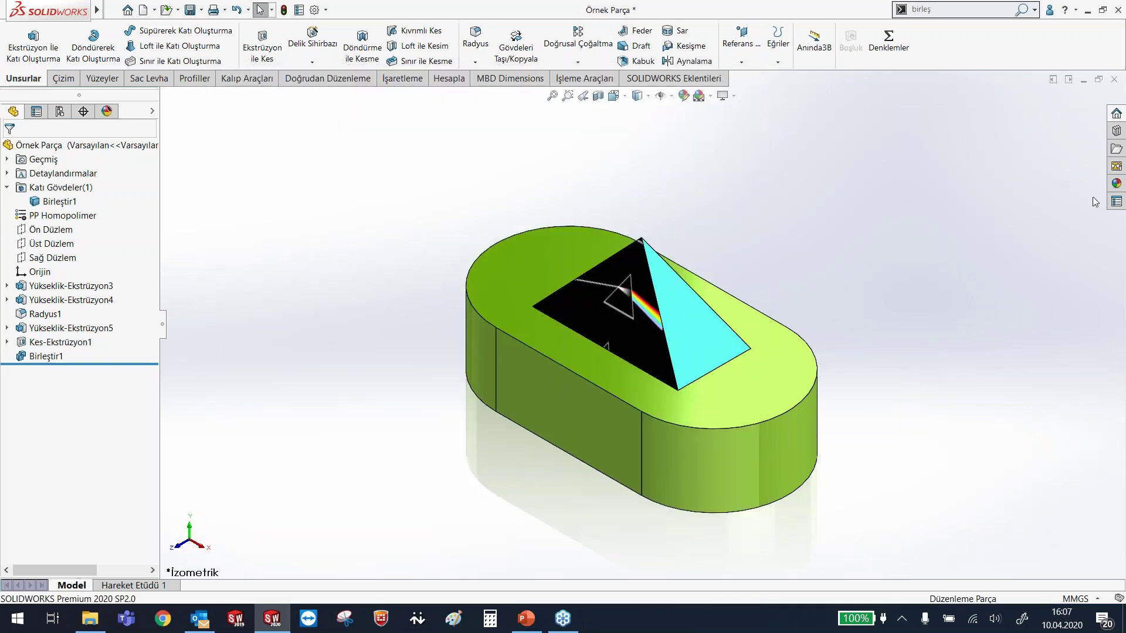
left_click(327, 11)
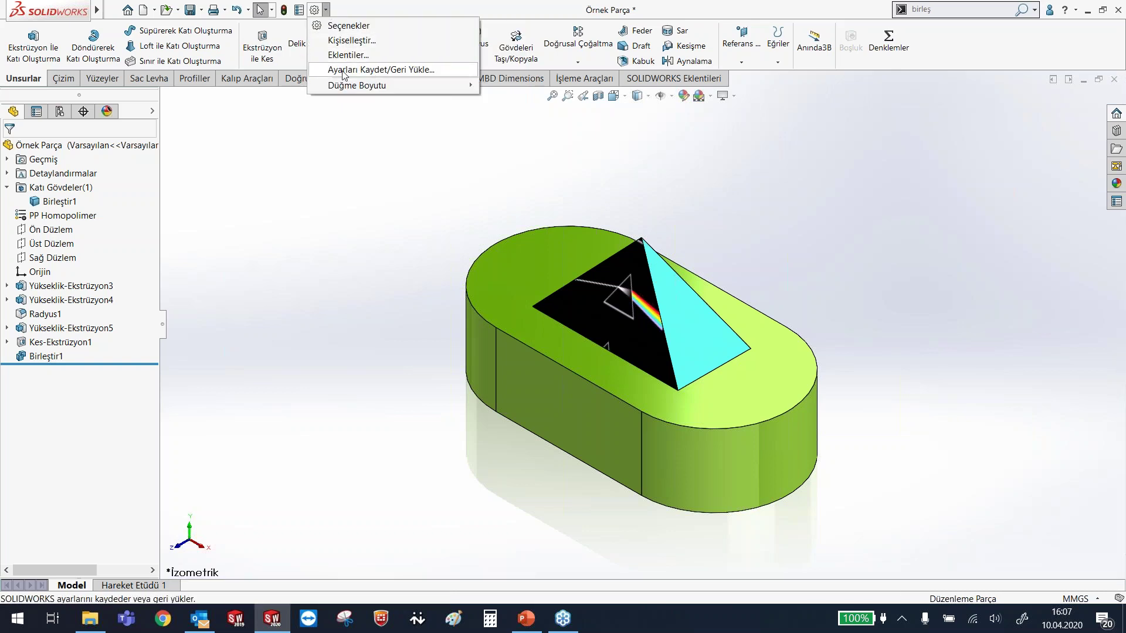
left_click(373, 70)
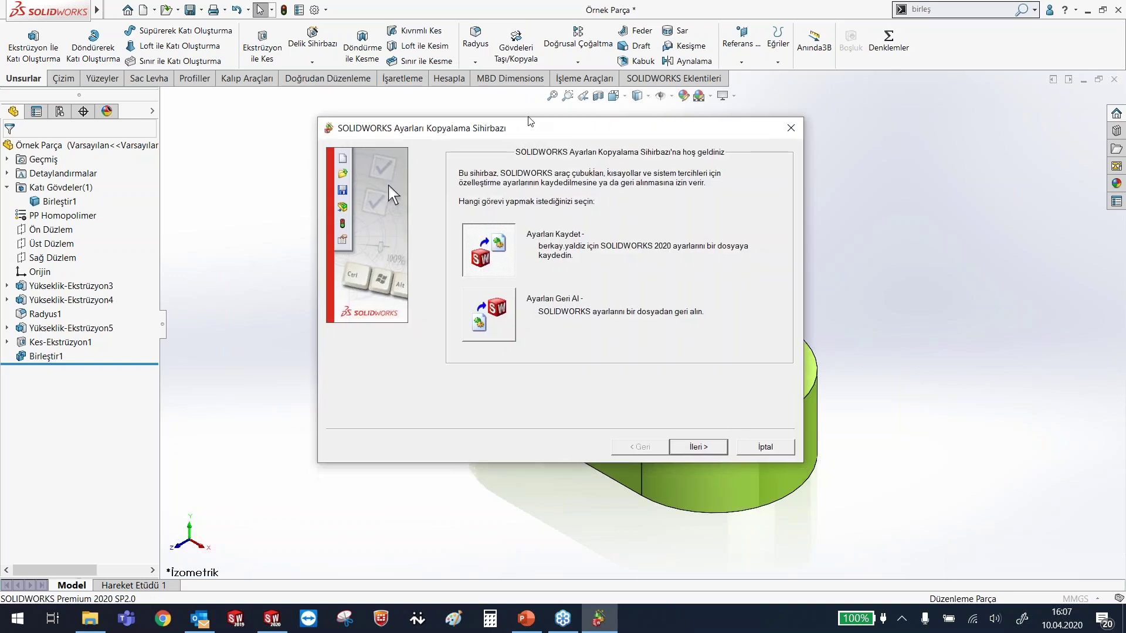
left_click_drag(531, 122, 426, 87)
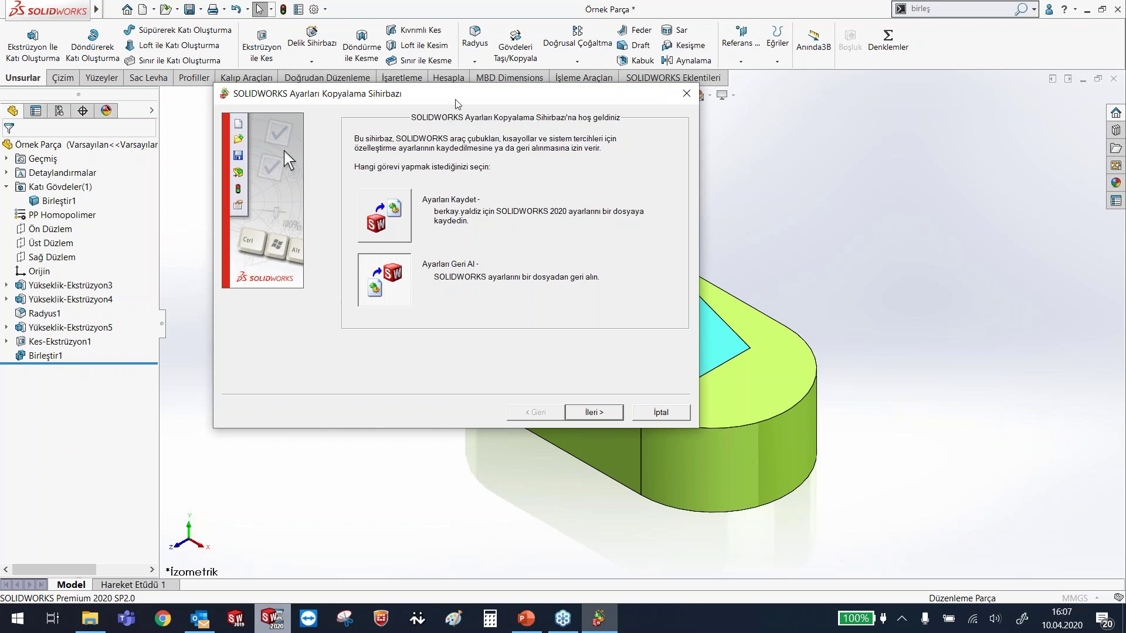
mouse_move(467, 99)
left_mouse_down()
mouse_move(560, 181)
mouse_move(411, 188)
mouse_move(515, 165)
left_mouse_up()
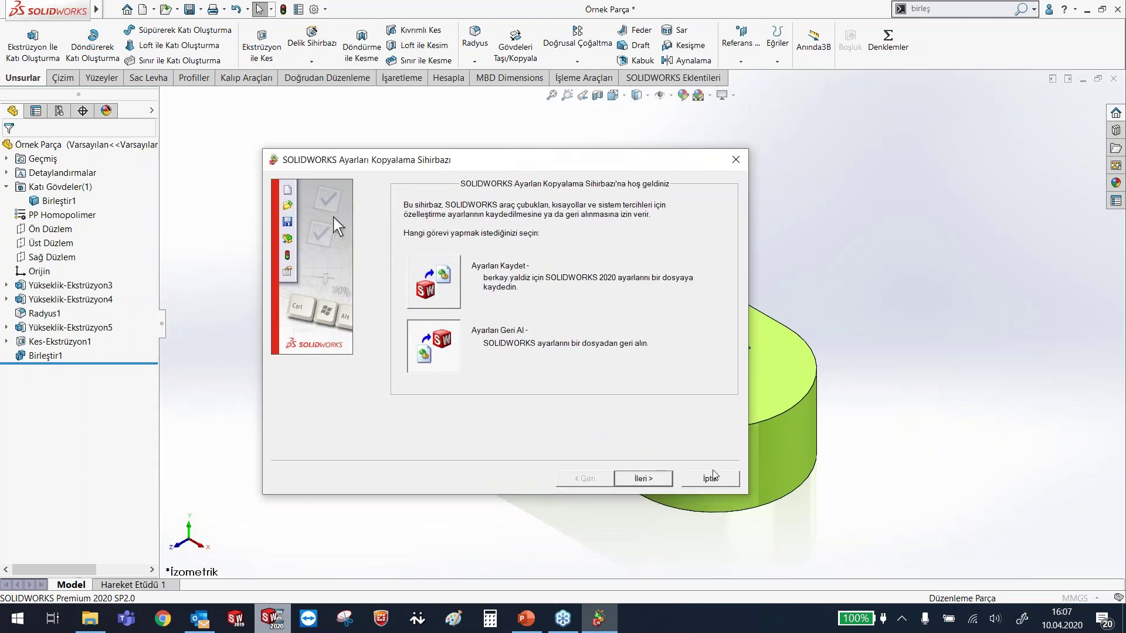
left_click(711, 479)
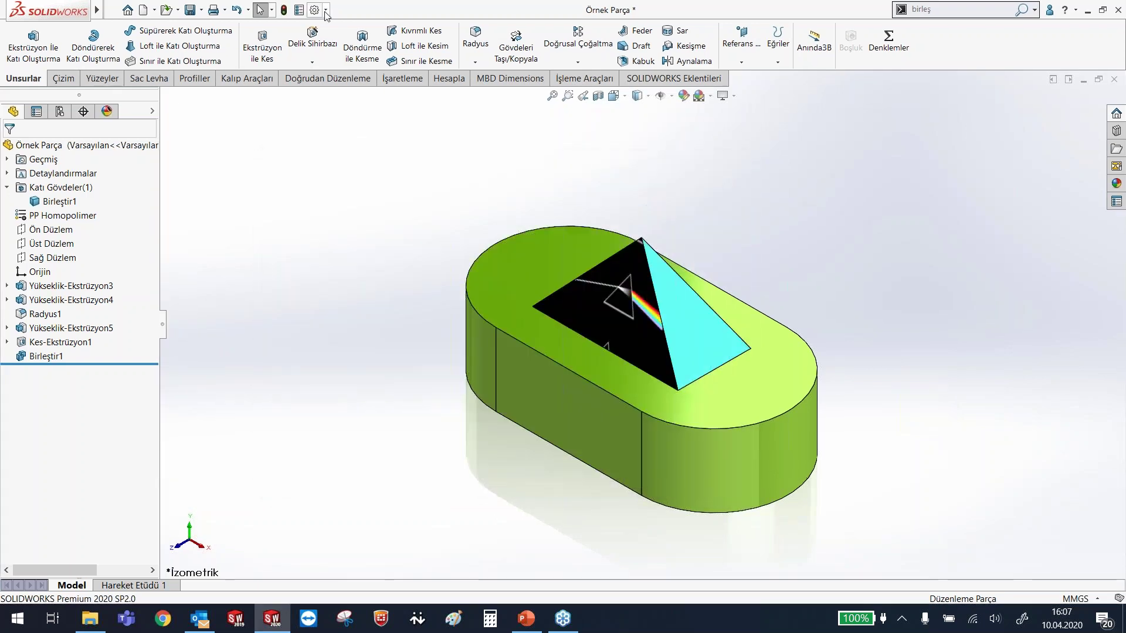
left_click(325, 10)
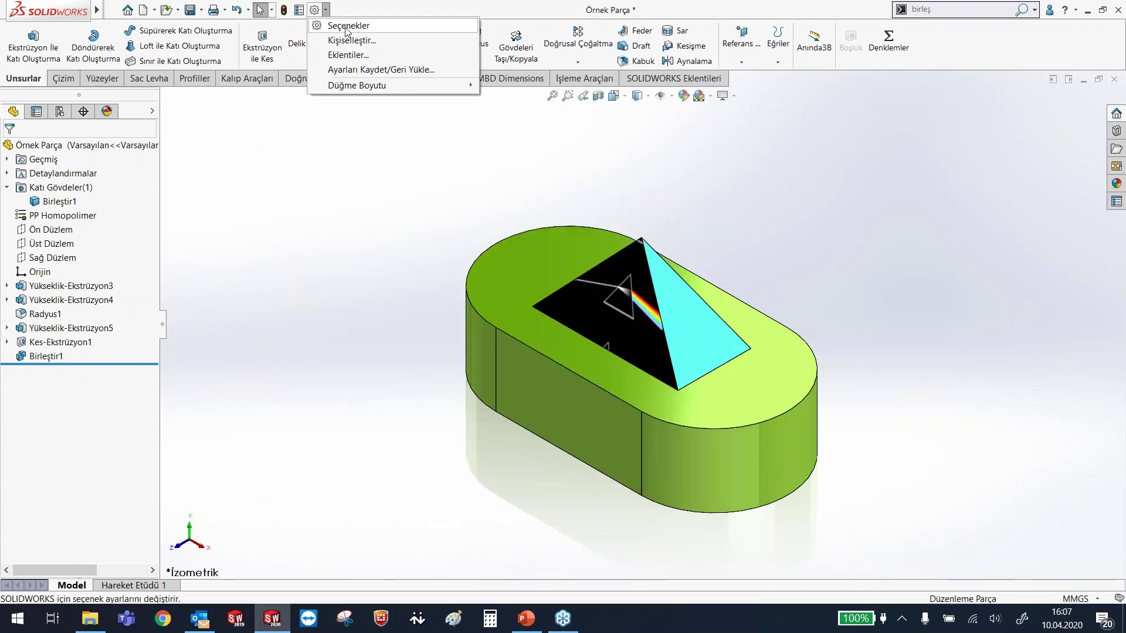
- Enable numeric input on sketch entity creation in the Çizim system options
left_click(372, 26)
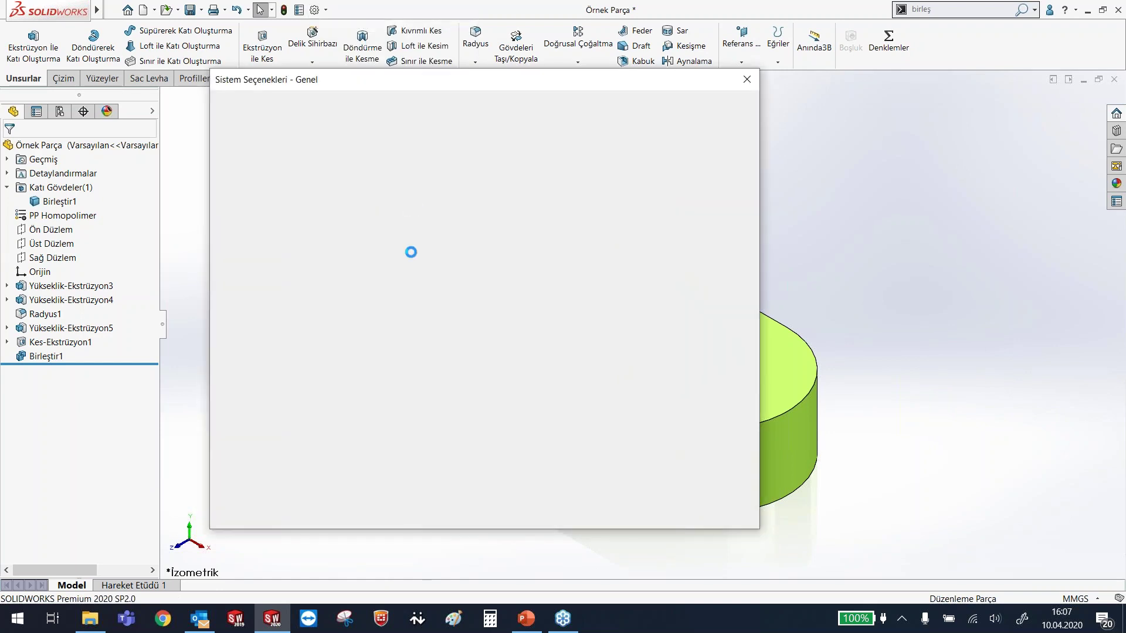
left_click(235, 208)
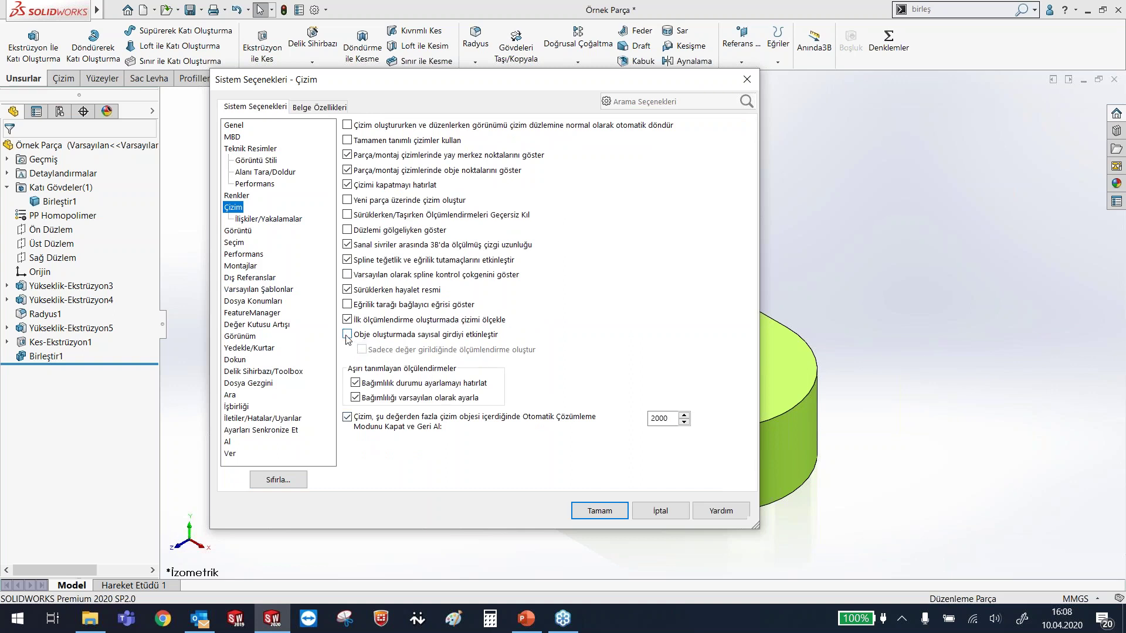
left_click(347, 335)
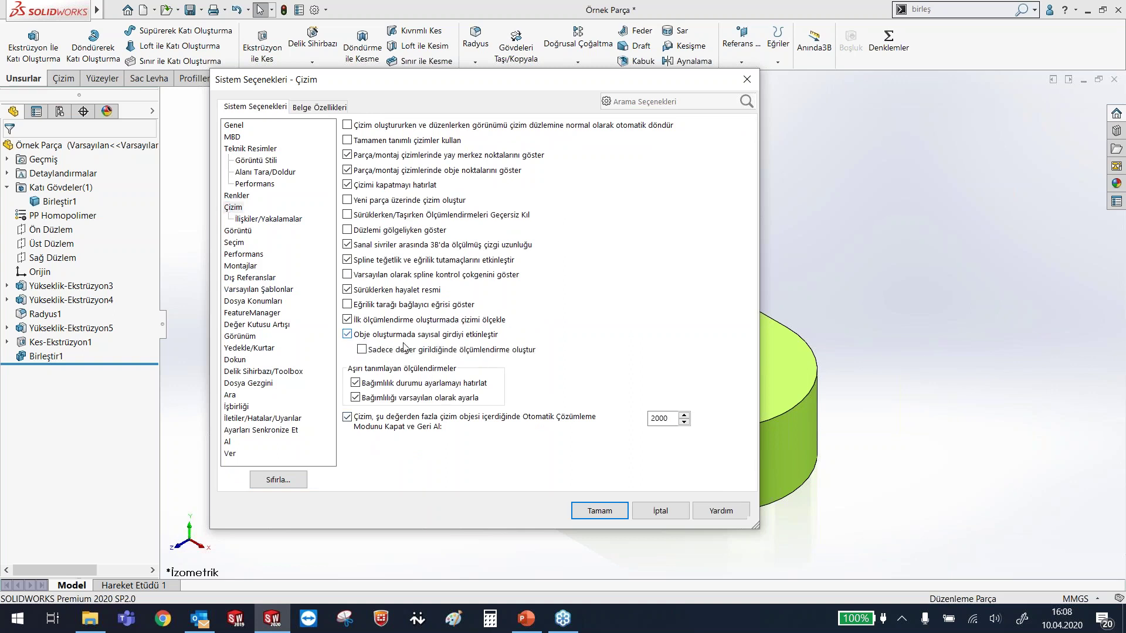
left_click(599, 511)
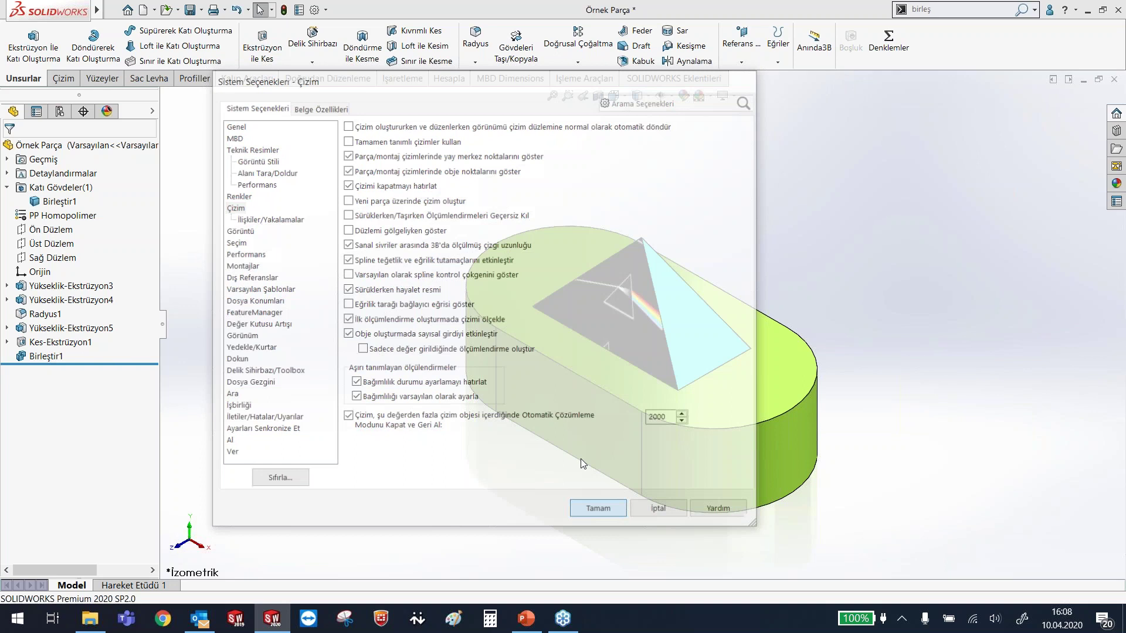
- Sketch two connected 100-long lines on the top face as Çizim9
left_click(742, 347)
left_click(847, 340)
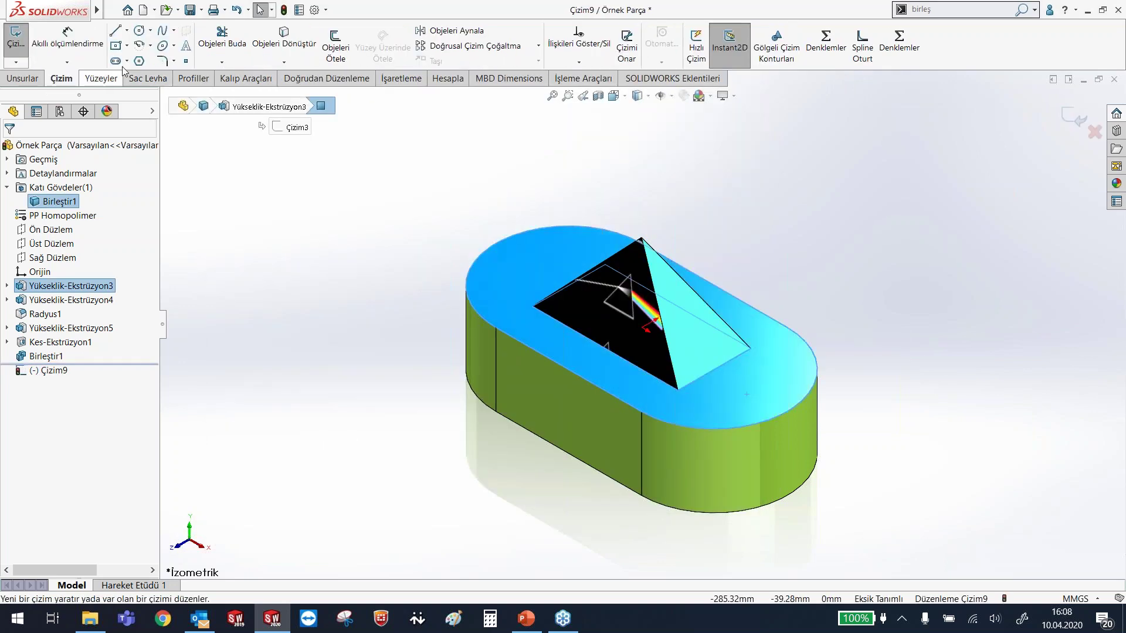
left_click(113, 34)
left_click(759, 283)
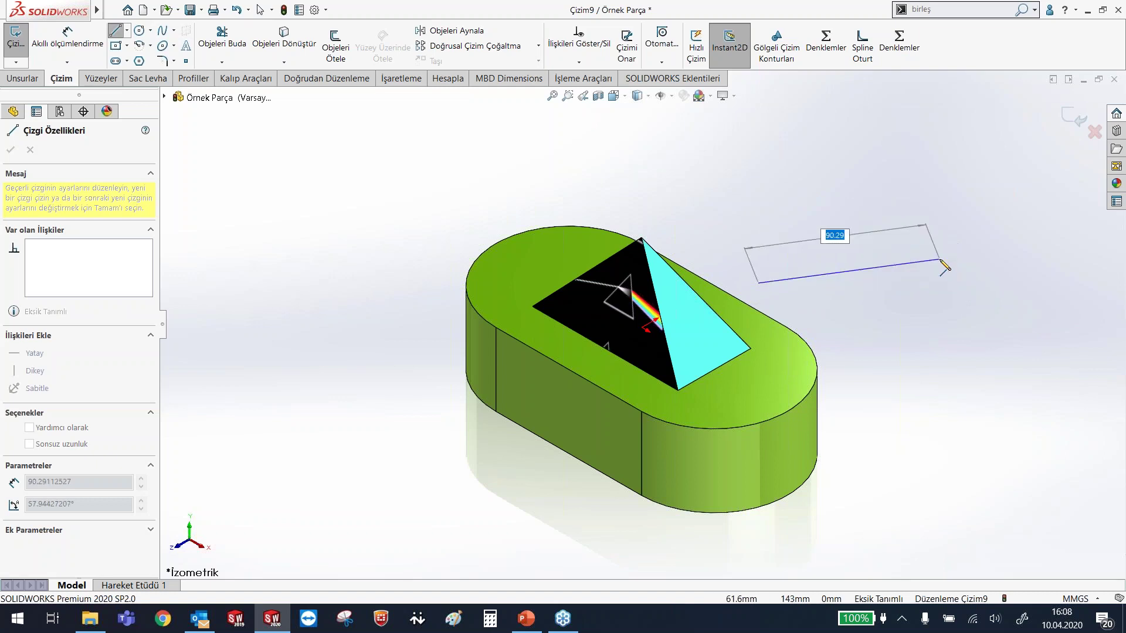
type("100")
key("Return")
type("1")
key("Return")
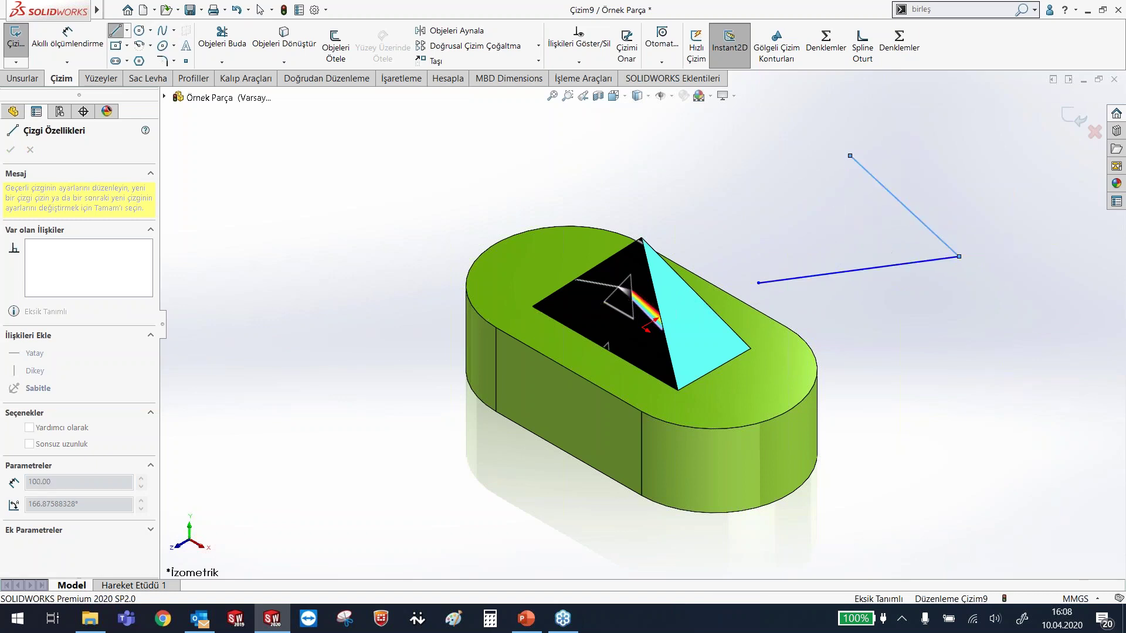
key("Escape")
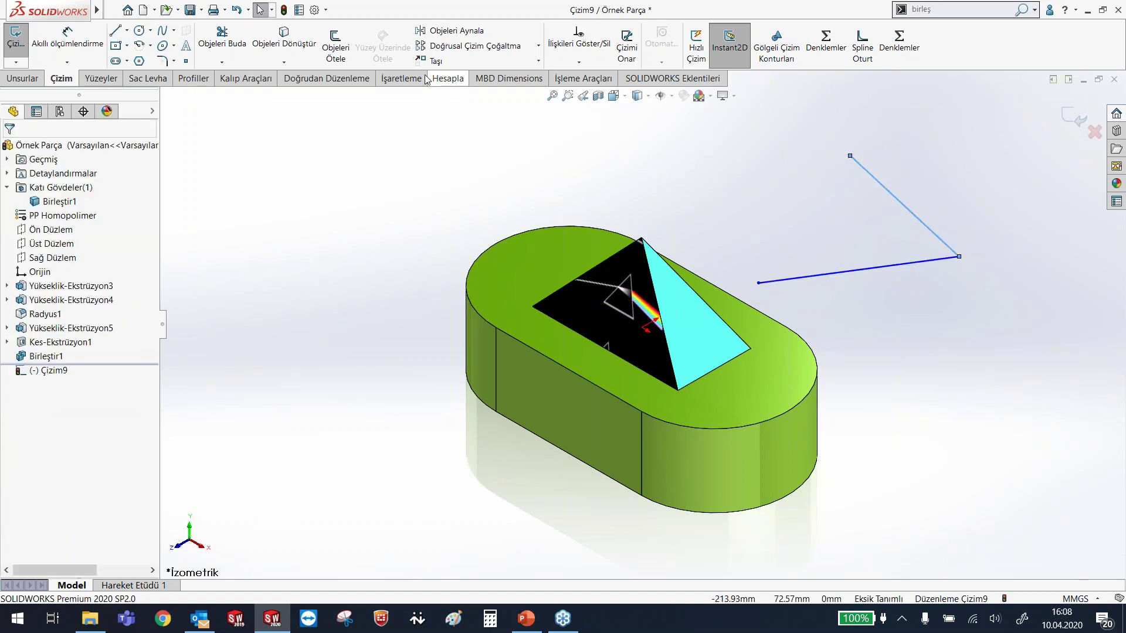
left_click(326, 10)
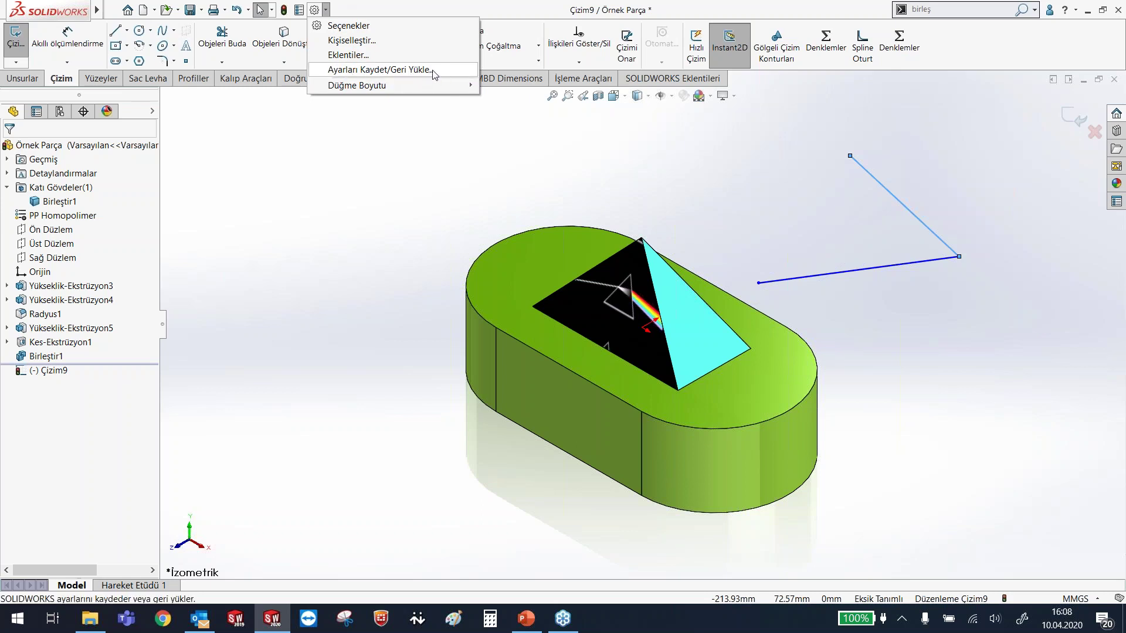
- Start saving settings in the Copy Settings Wizard and browse for the save location
left_click(430, 70)
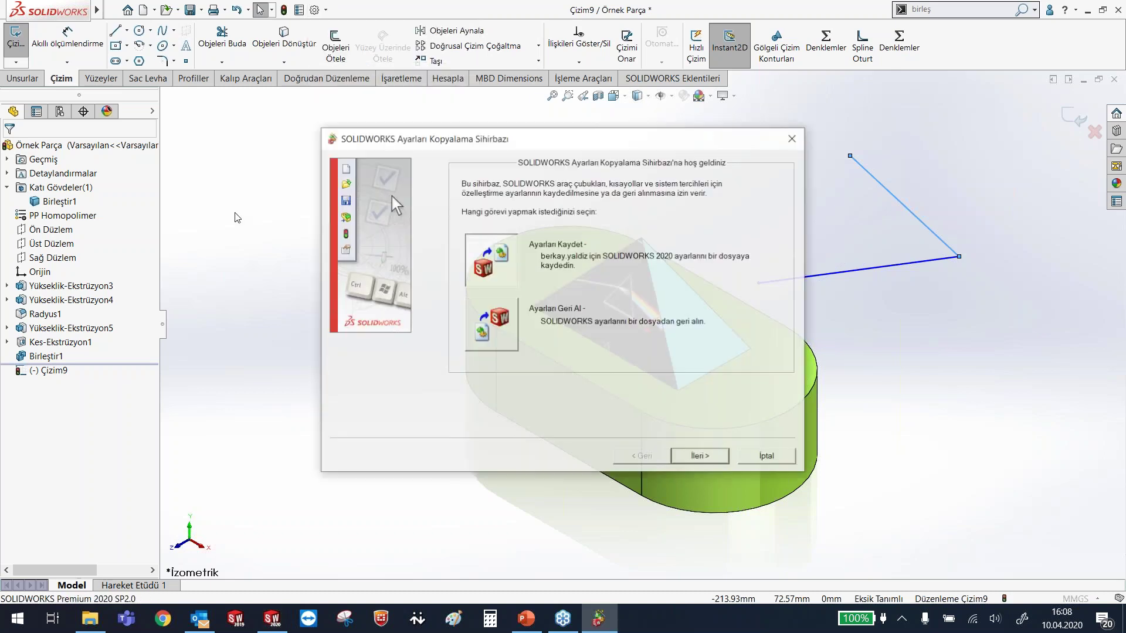
left_click(704, 458)
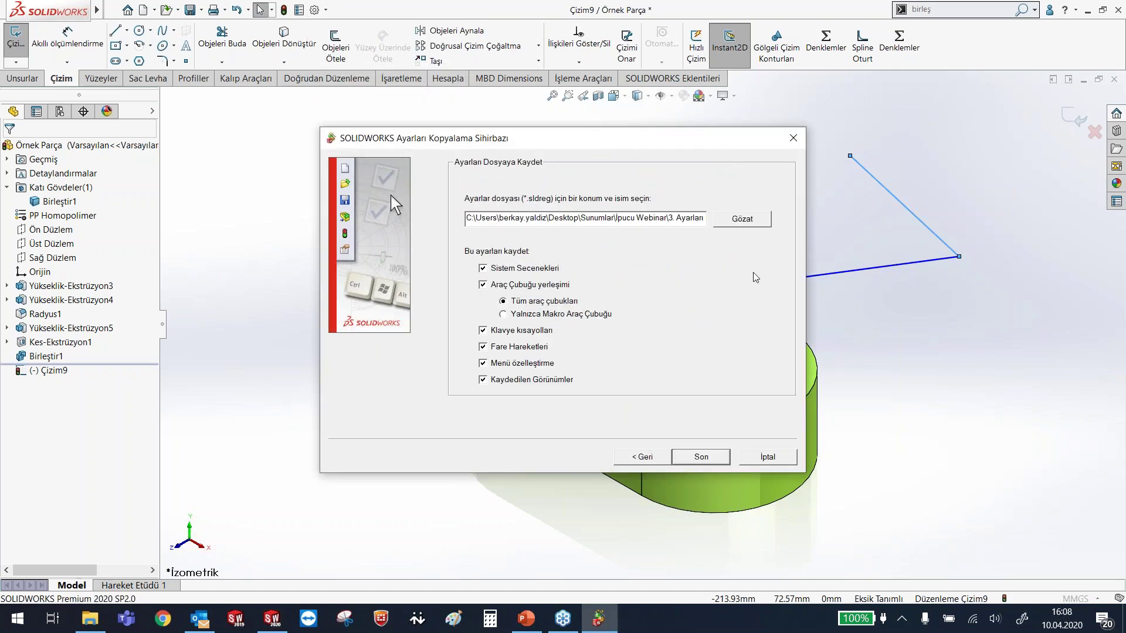
left_click(758, 226)
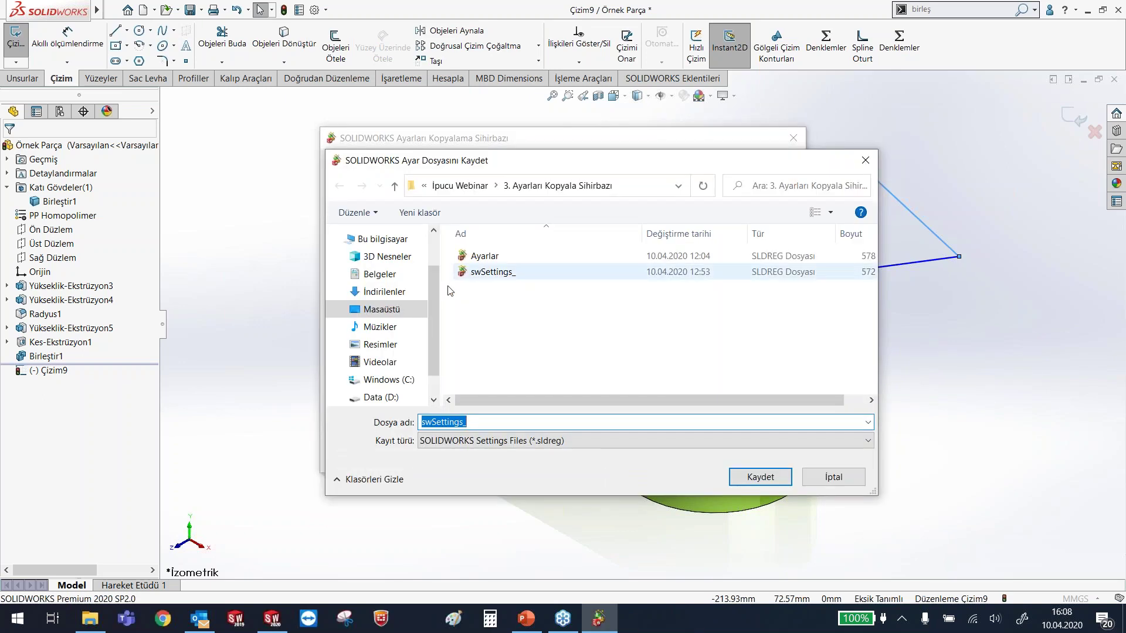
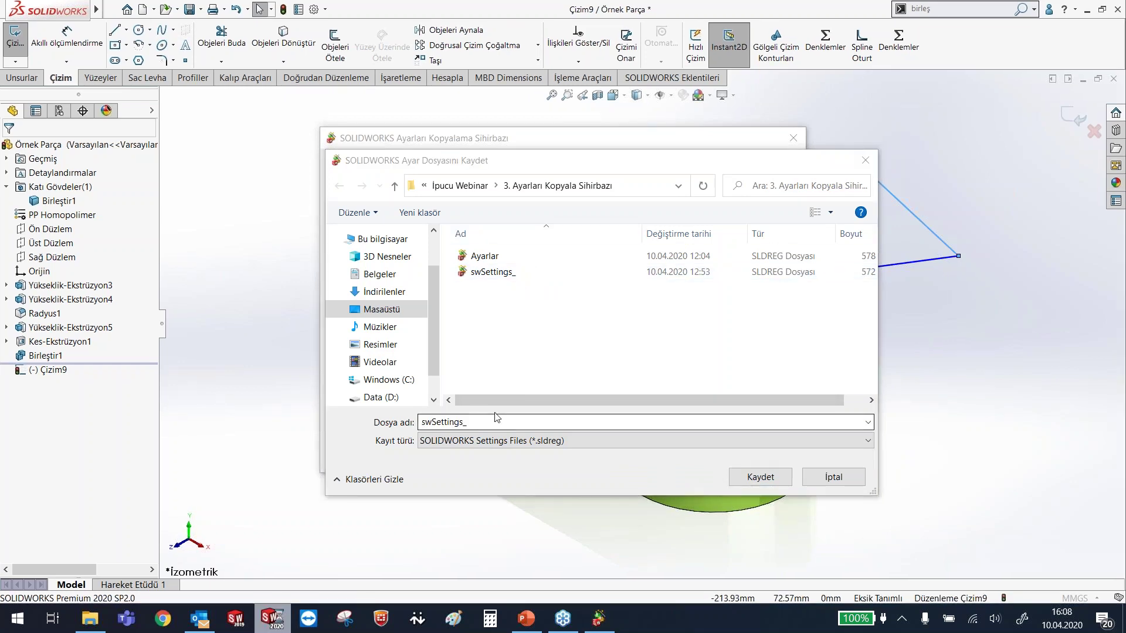
- Save the settings file as swSettings__ and finish and close the Copy Settings Wizard
left_click(504, 427)
type("_")
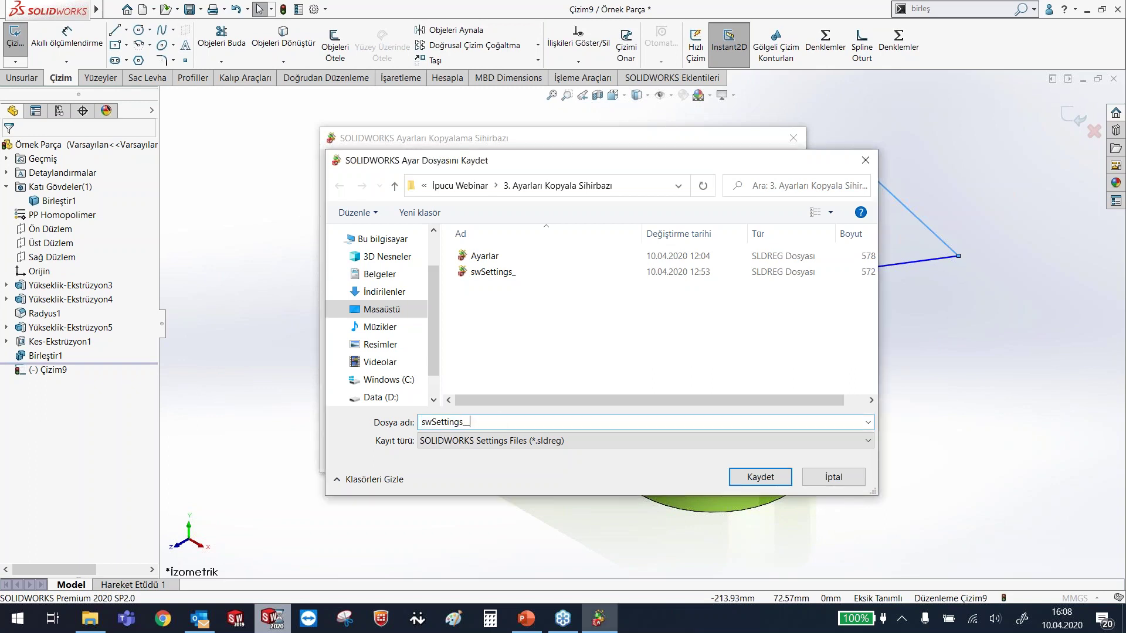
left_click(761, 476)
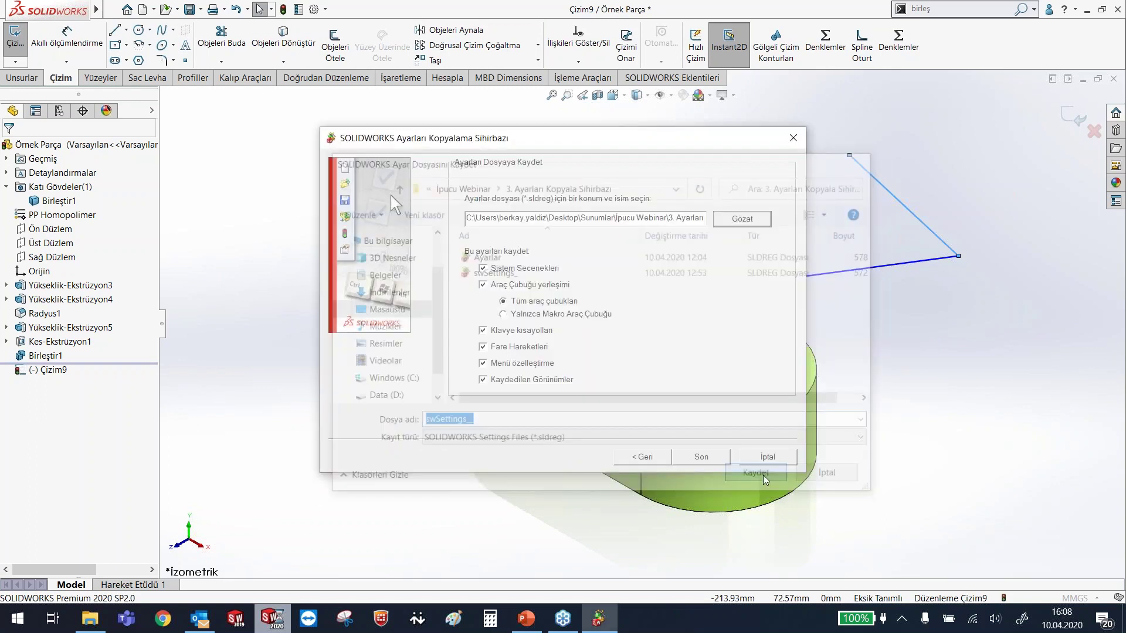
left_click(702, 458)
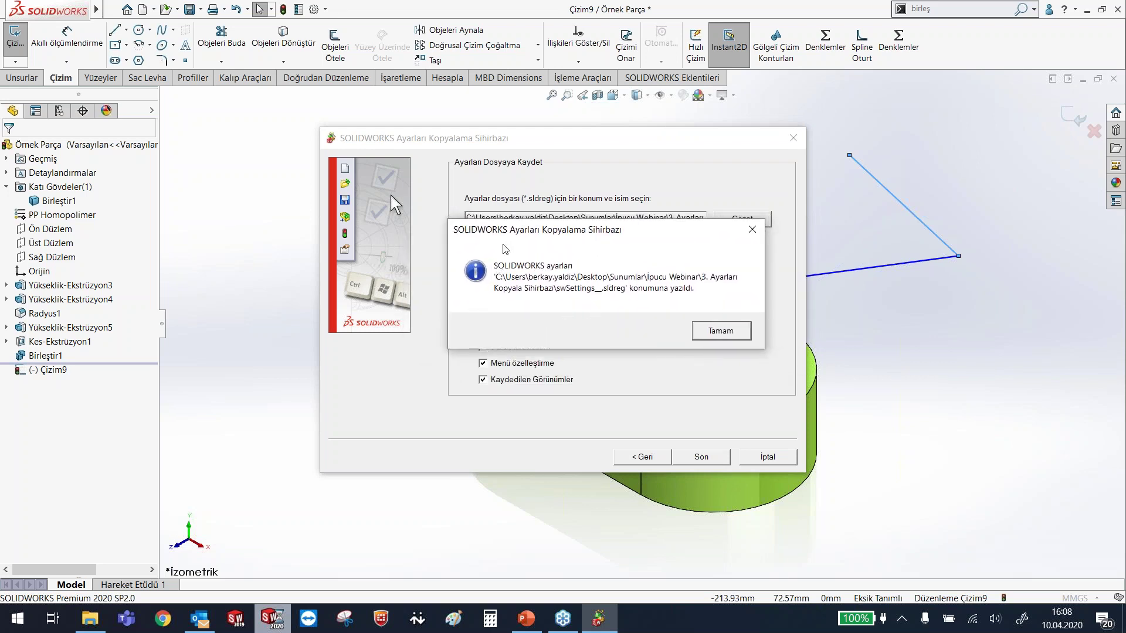
left_click(722, 332)
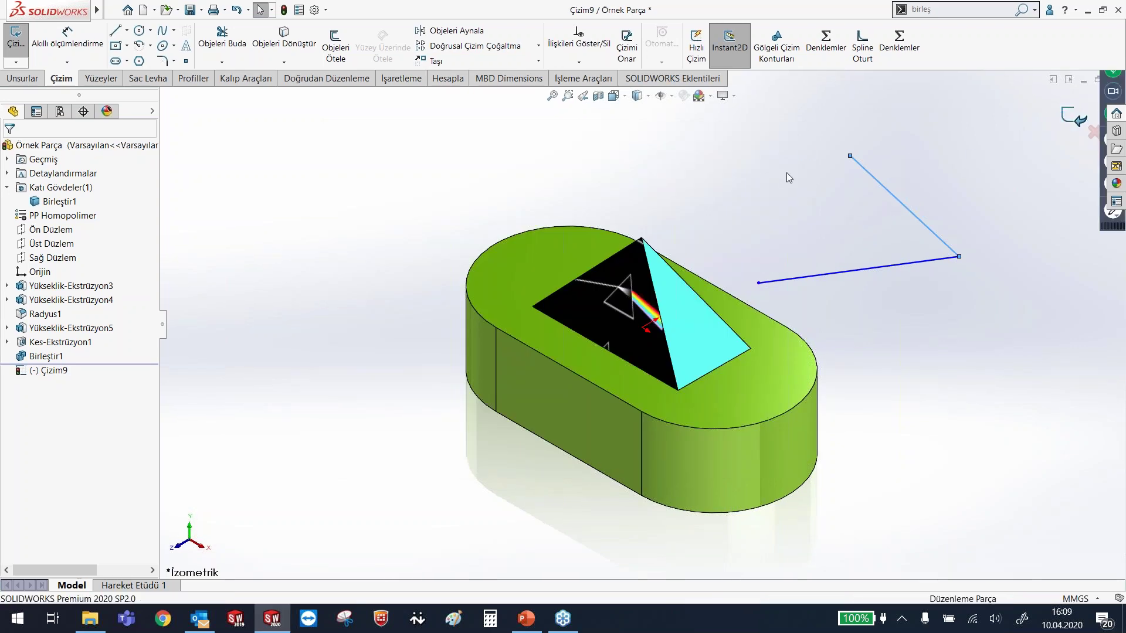
- Reset all system options to defaults in Seçenekler, review the Çizim page, and close Options
left_click(326, 10)
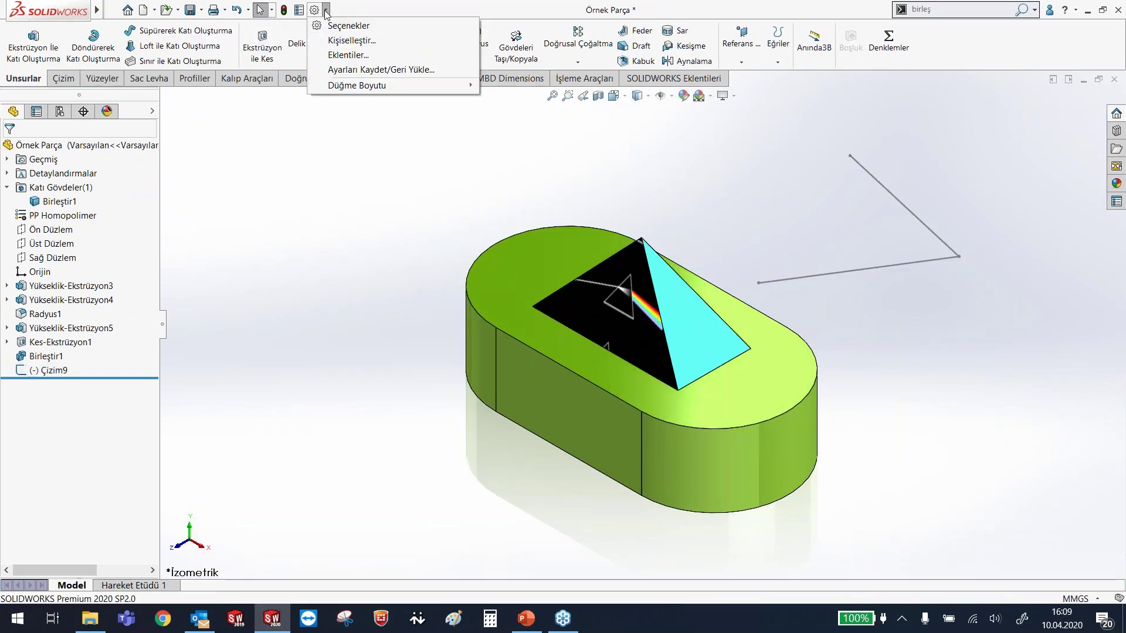
left_click(347, 26)
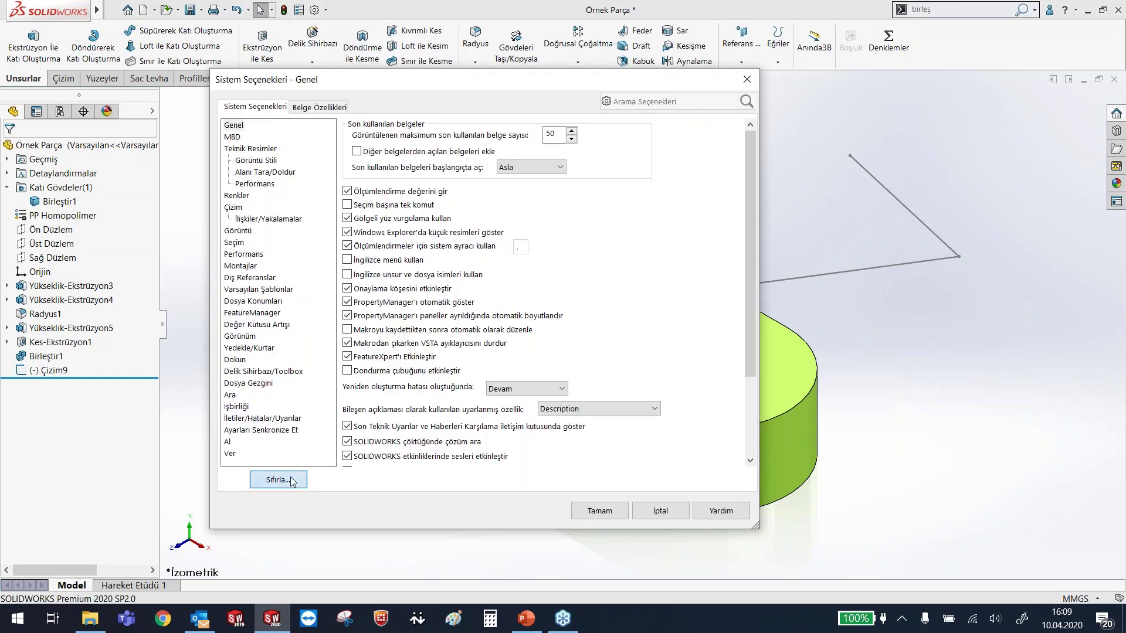
left_click(292, 482)
left_click(516, 264)
left_click(238, 209)
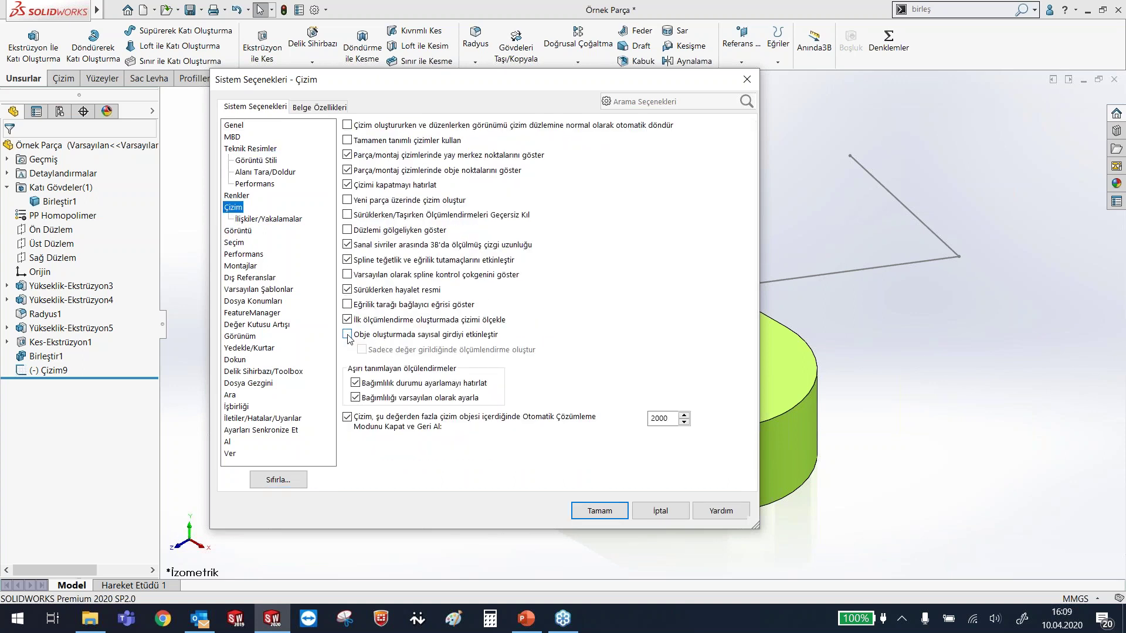
left_click(611, 511)
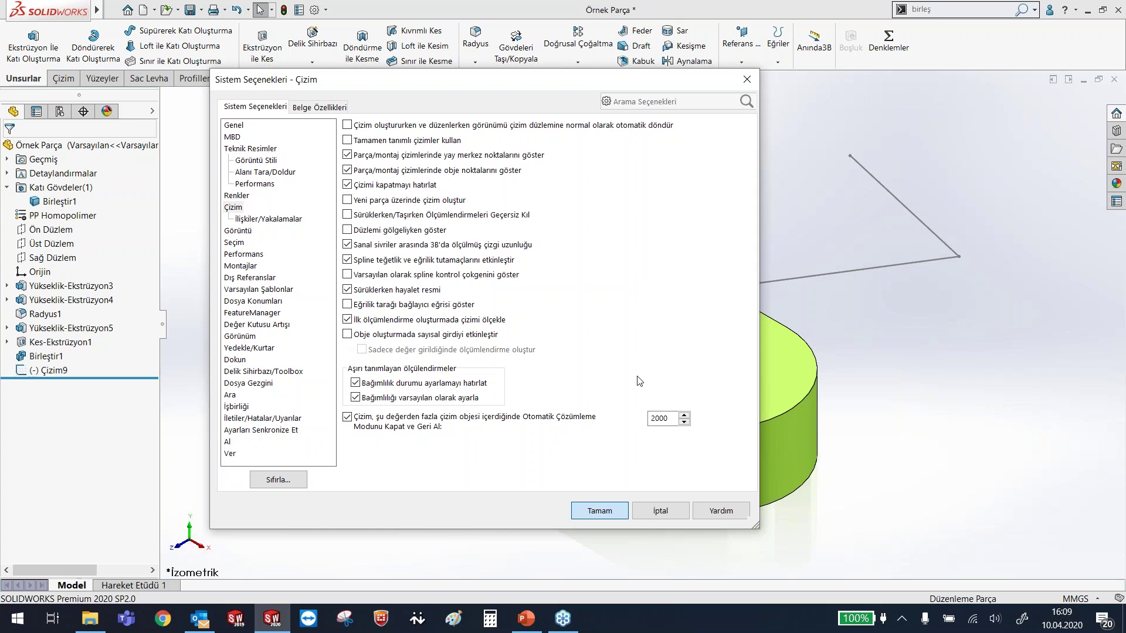
left_click(599, 511)
- Edit sketch Çizim9, draw a few test line segments, then undo them
left_click(871, 270)
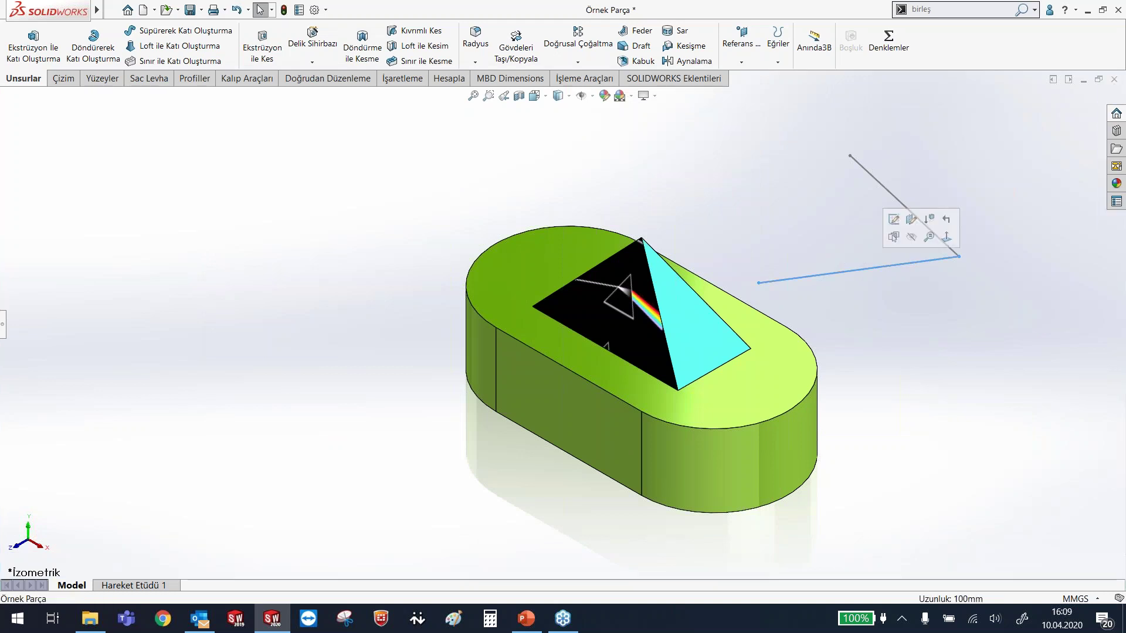
left_click(872, 269)
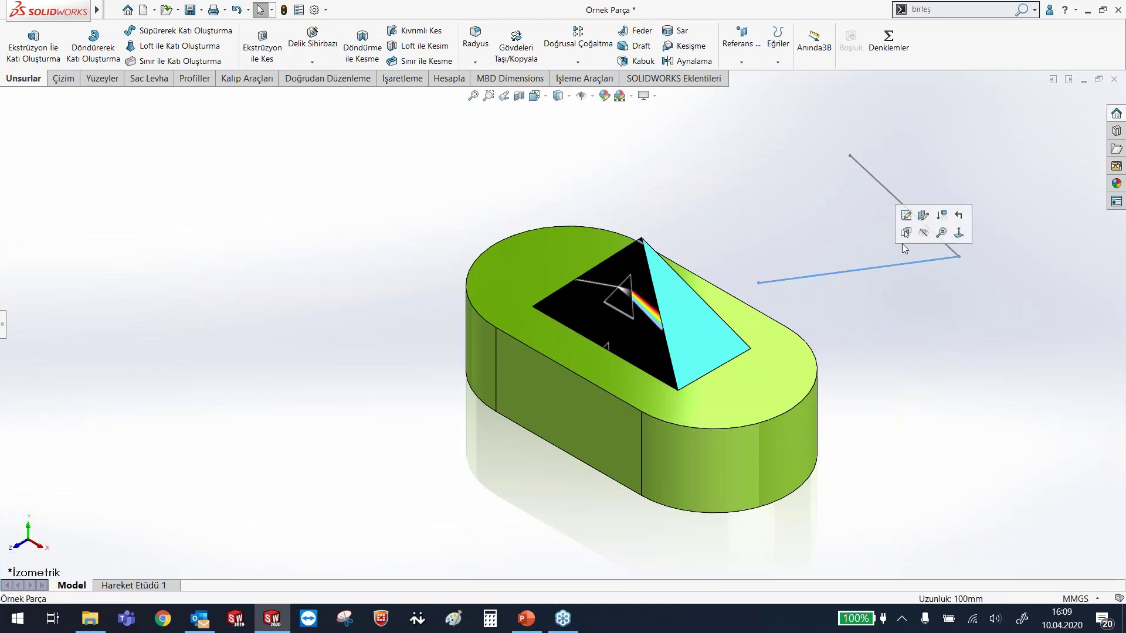
left_click(904, 221)
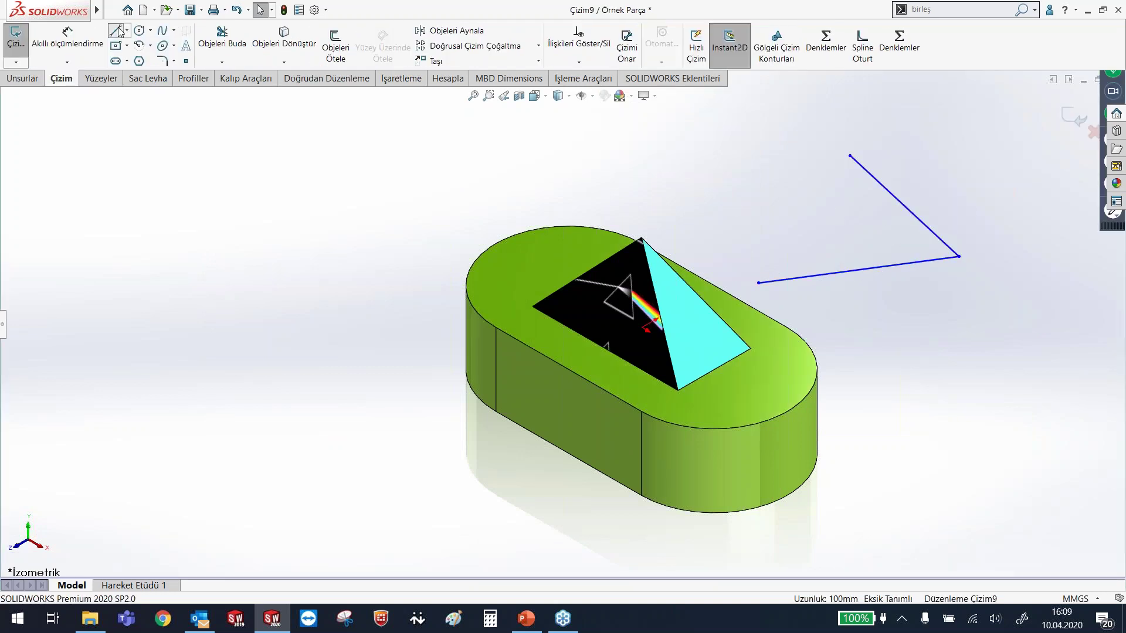
left_click(735, 193)
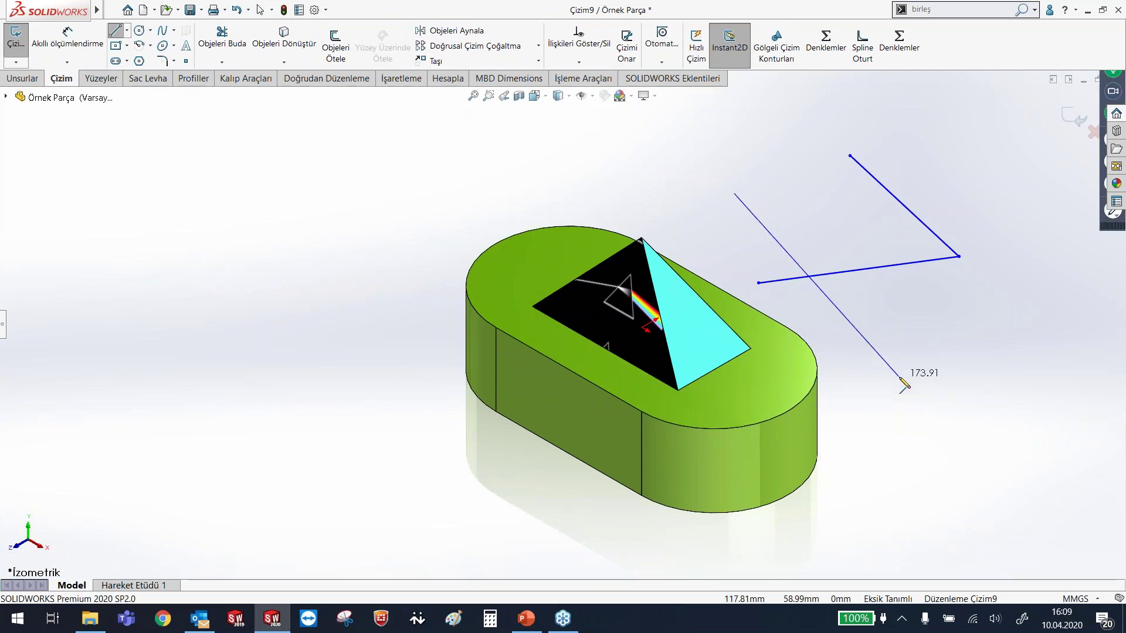
left_click(899, 377)
left_click(1003, 203)
left_click(877, 104)
left_click(627, 159)
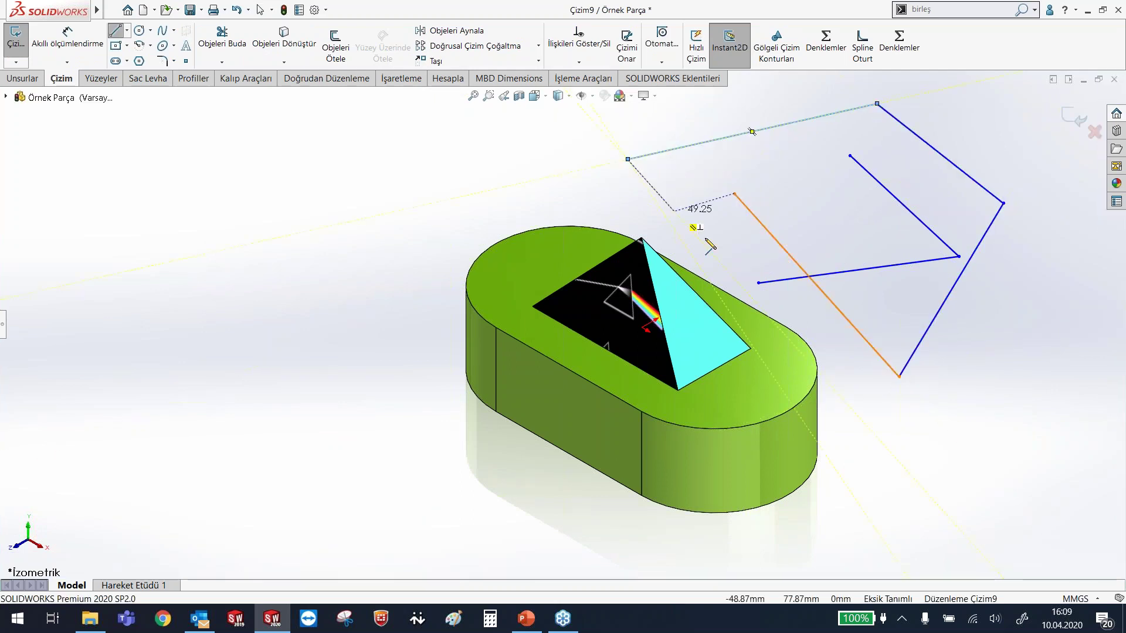
key("Escape")
key("ctrl+z")
key("ctrl+z")
key("ctrl+z")
key("ctrl+z")
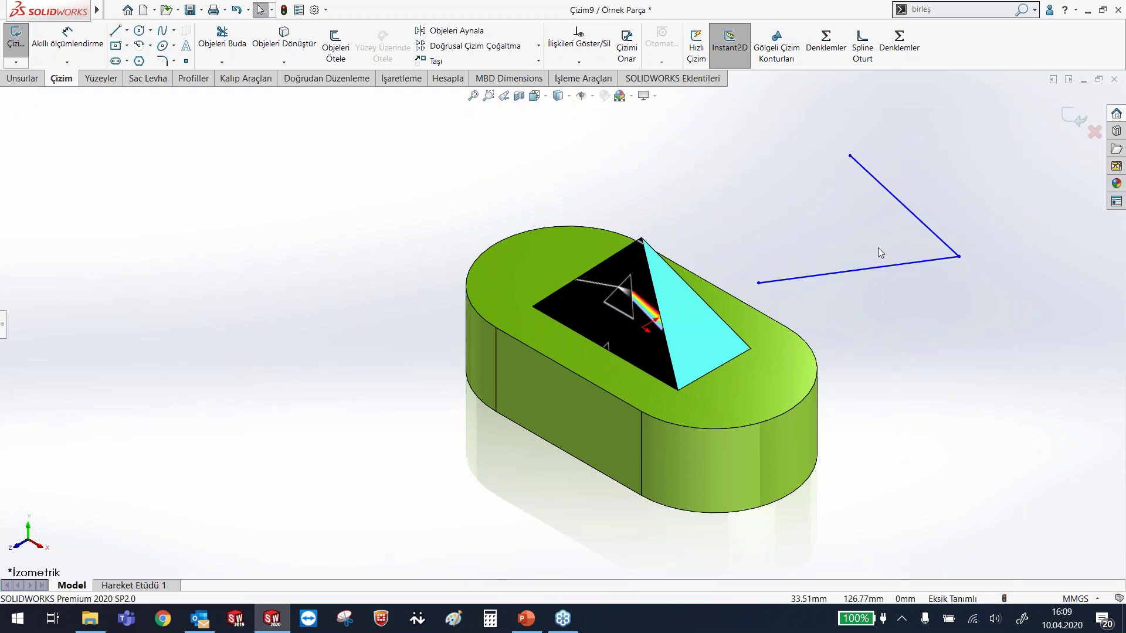
- Delete both sketch lines and exit the now-empty sketch
left_click(917, 216)
key("Delete")
left_click(905, 262)
key("Delete")
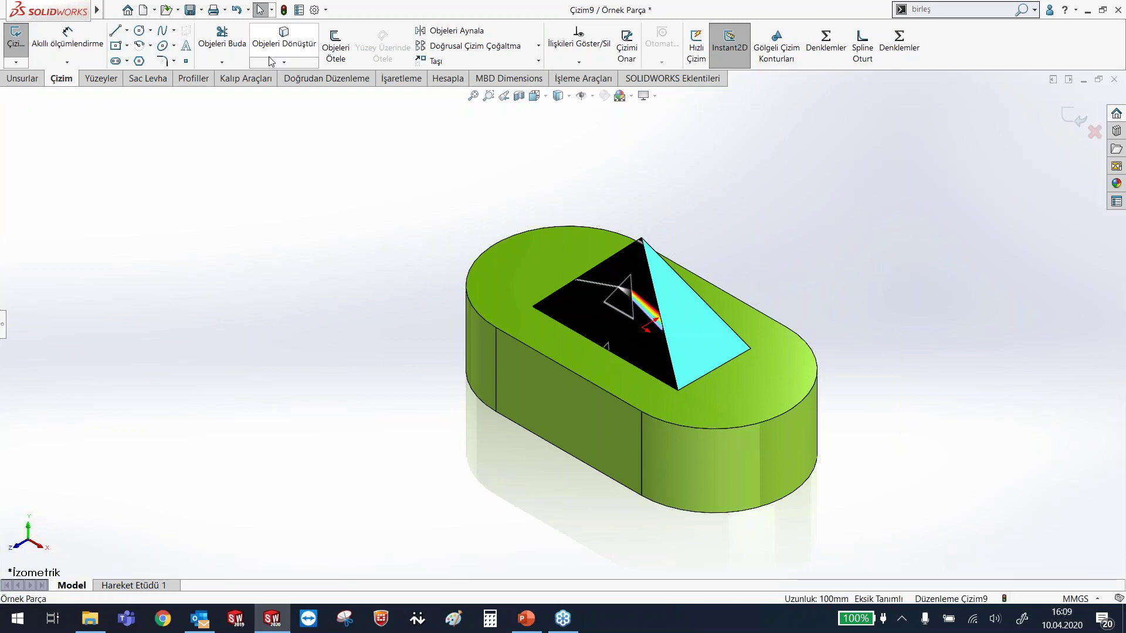
left_click(325, 9)
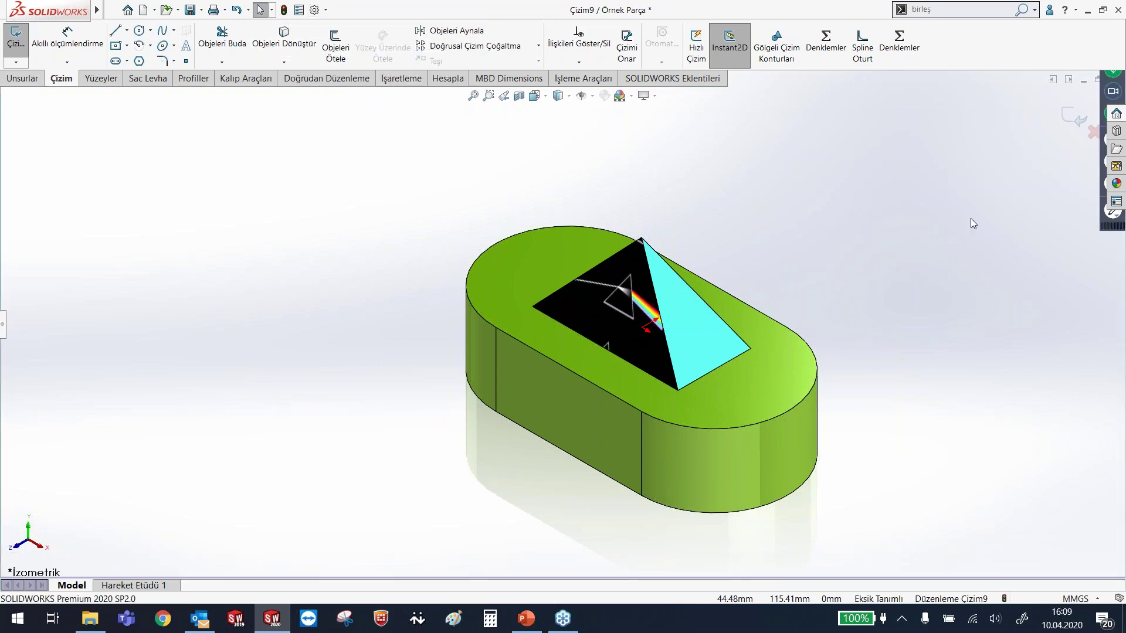
left_click(1073, 116)
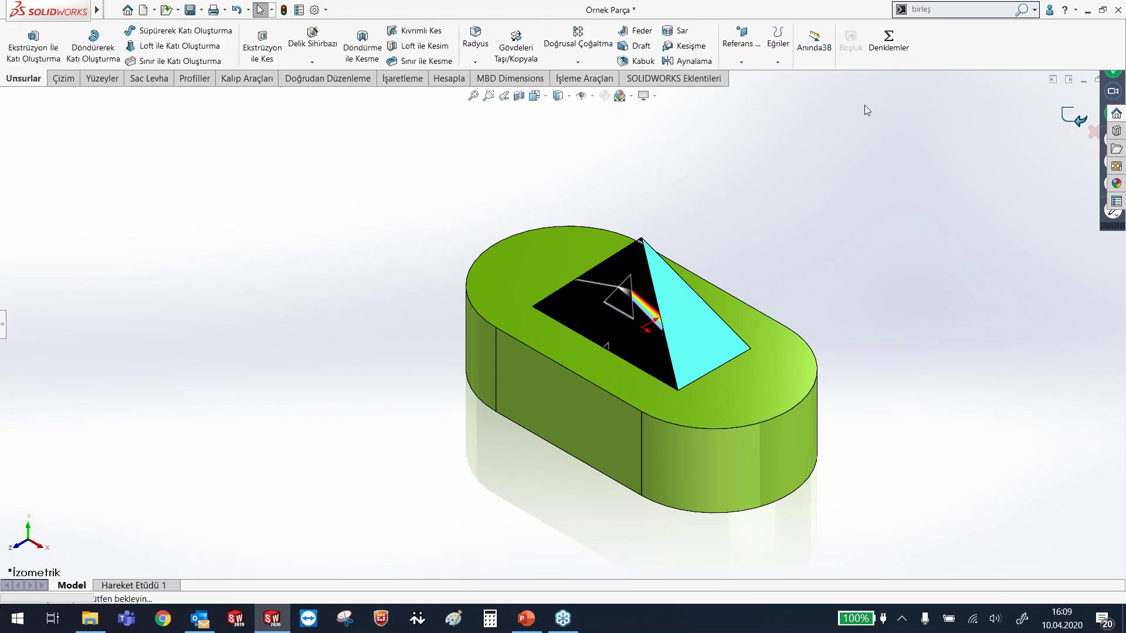
- Restore settings from the swSettings__ file using the Copy Settings Wizard's Ayarları Geri Al option
left_click(325, 10)
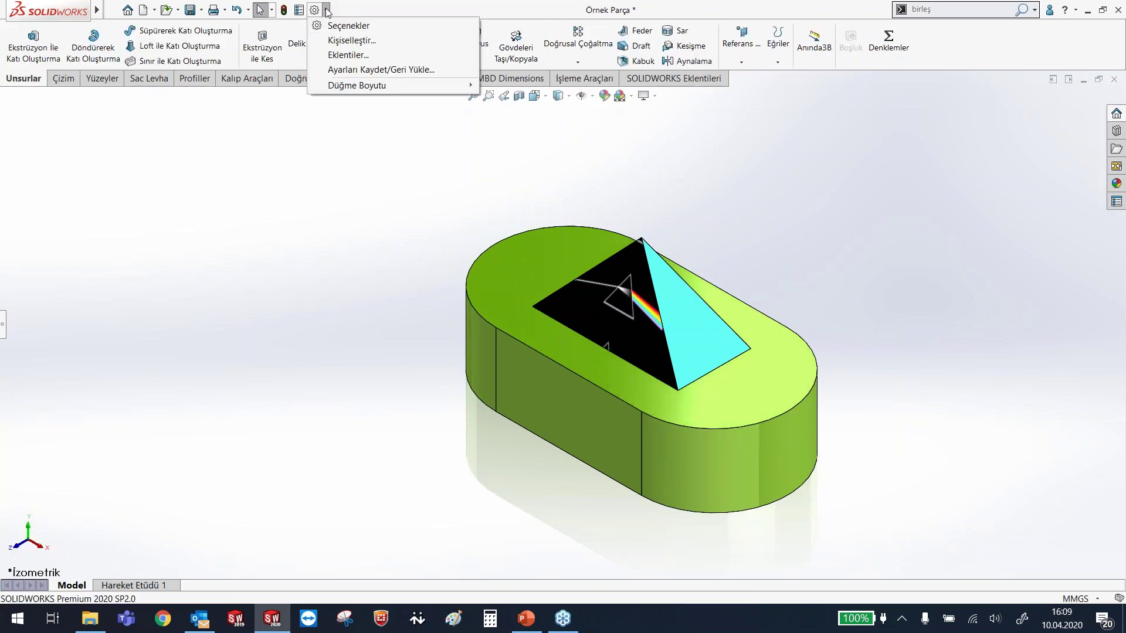
left_click(382, 69)
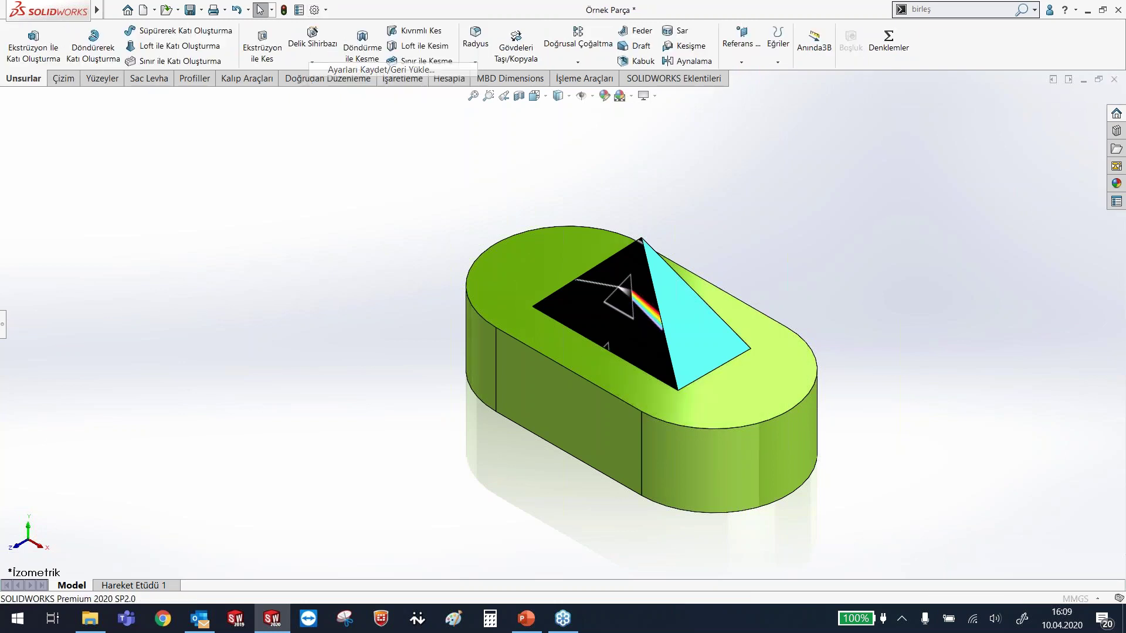
left_click(498, 325)
left_click(715, 458)
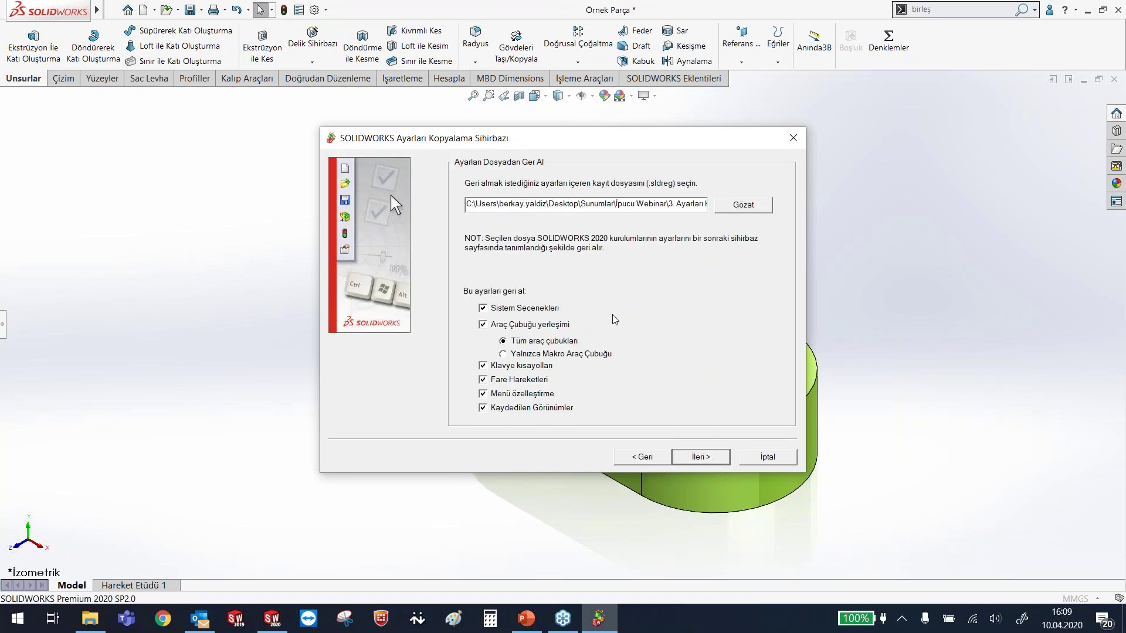
left_click(755, 206)
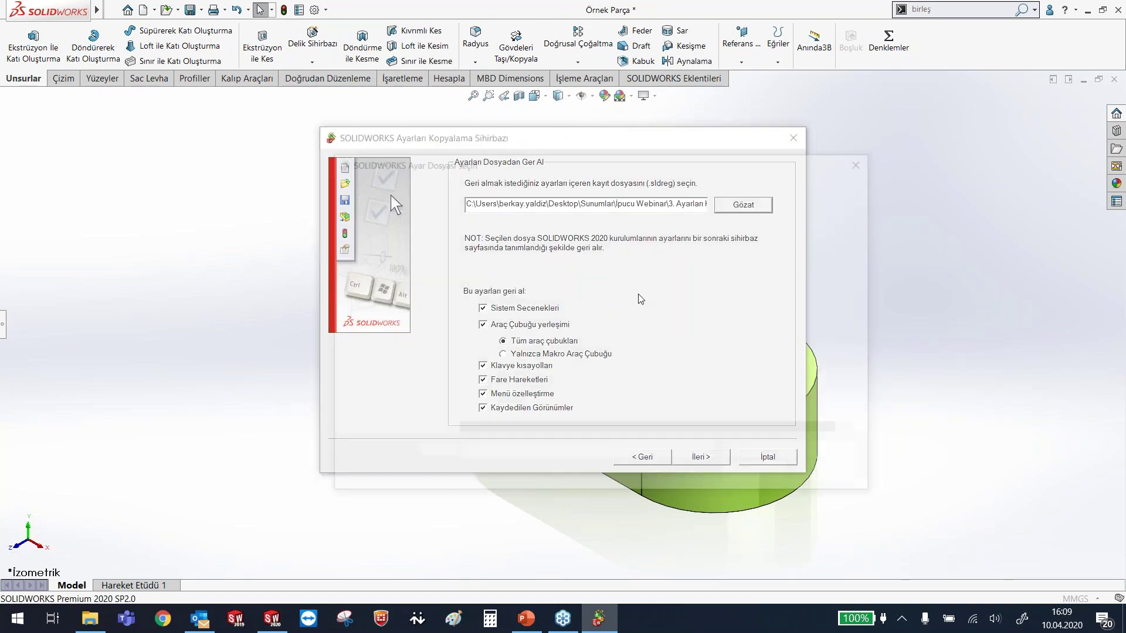
left_click(499, 290)
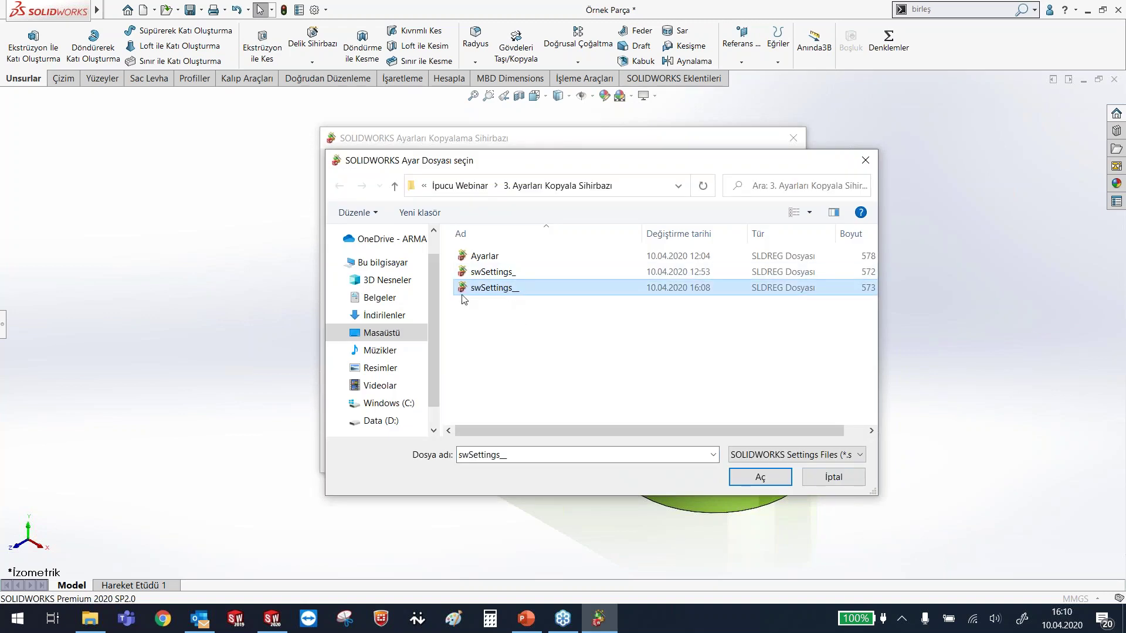
double_click(495, 287)
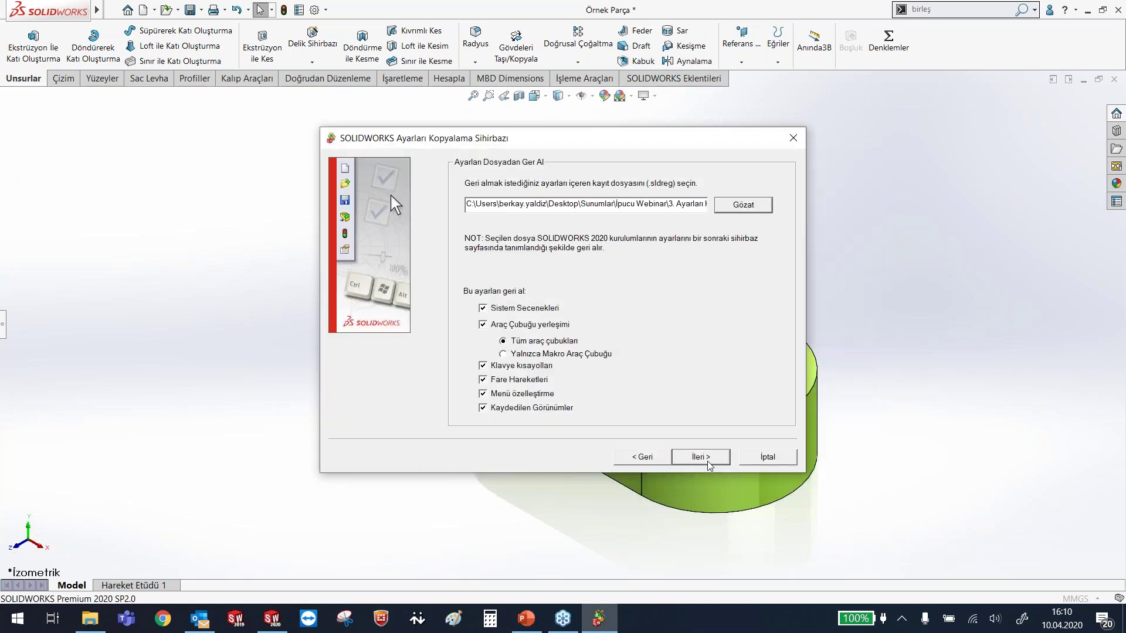
left_click(709, 461)
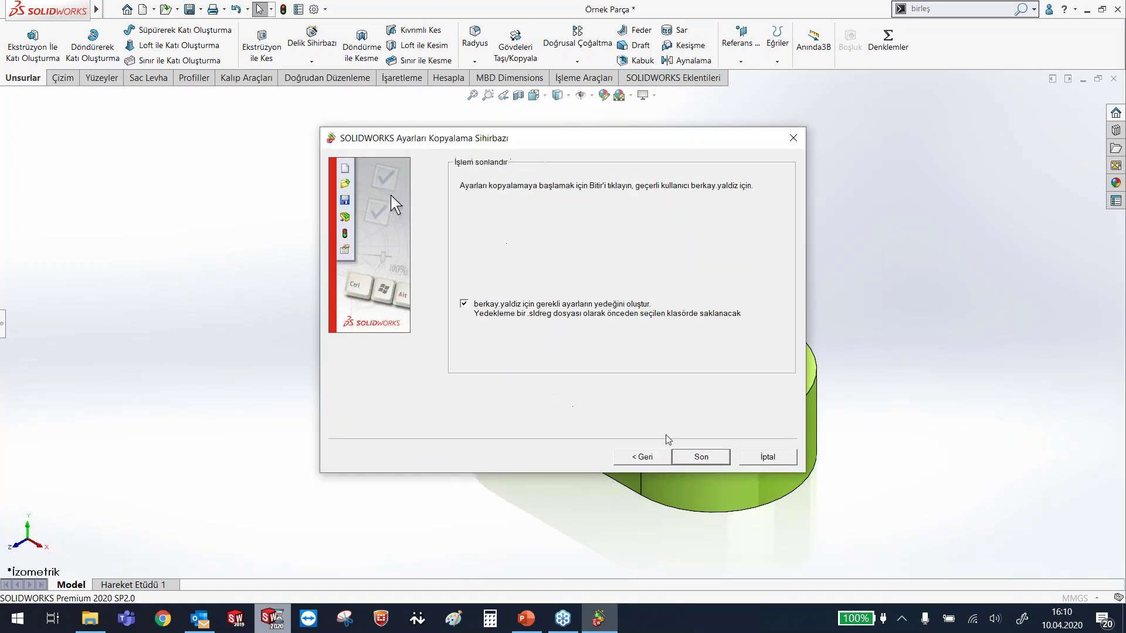
left_click(701, 458)
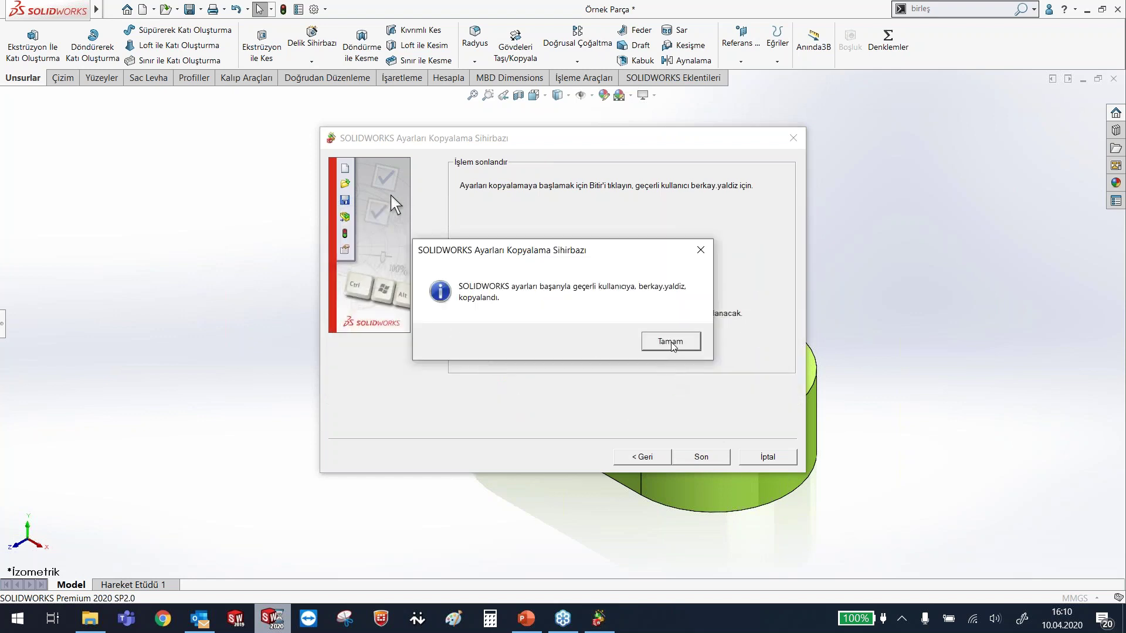
left_click(671, 342)
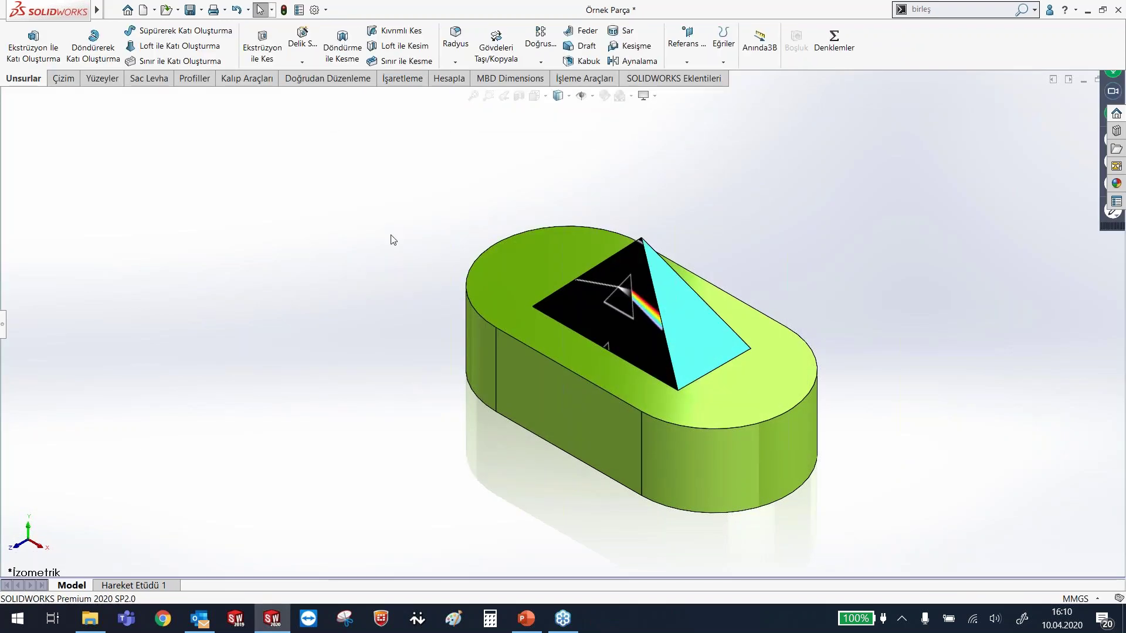
- Sketch a closed four-line quadrilateral around the oval part on its top face
left_click(498, 273)
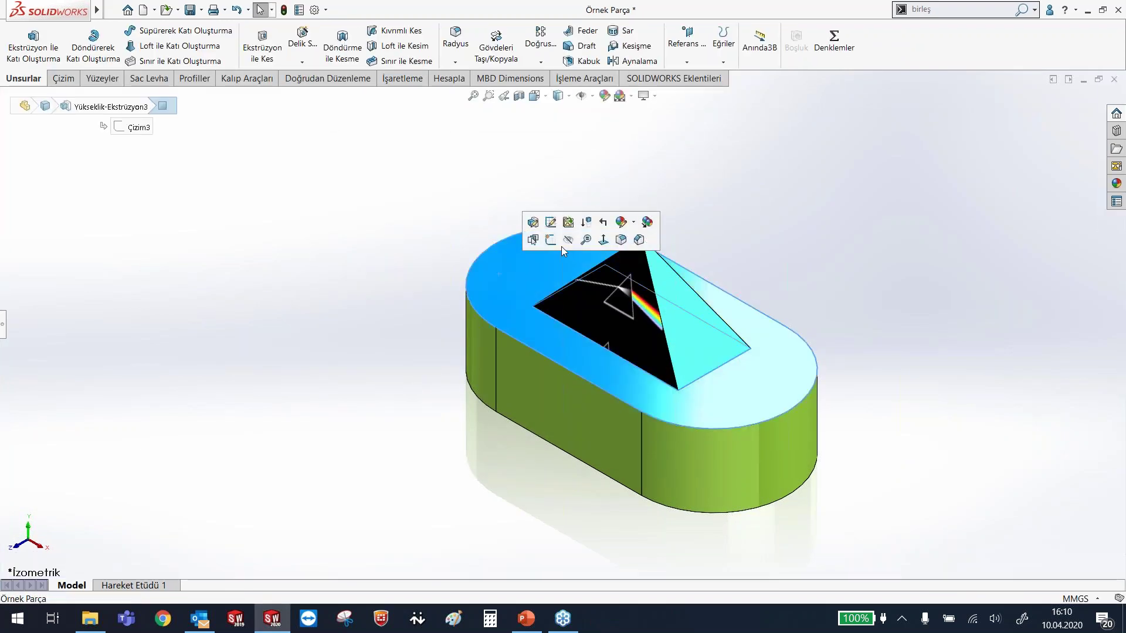
left_click(561, 246)
key("l")
left_click(421, 203)
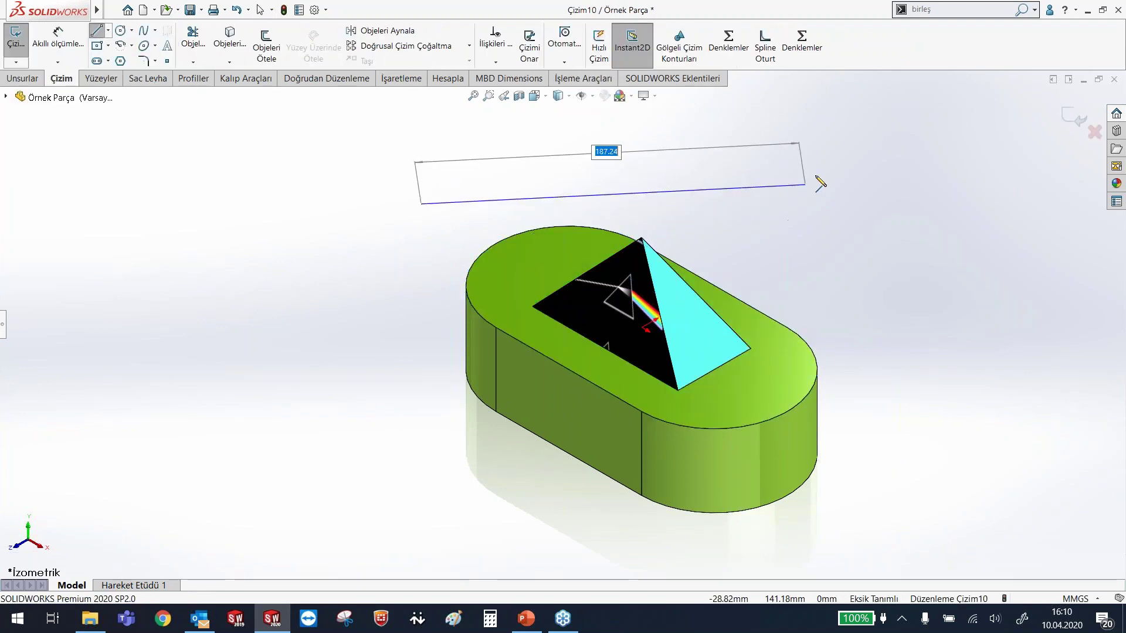
left_click(906, 256)
left_click(967, 479)
left_click(583, 538)
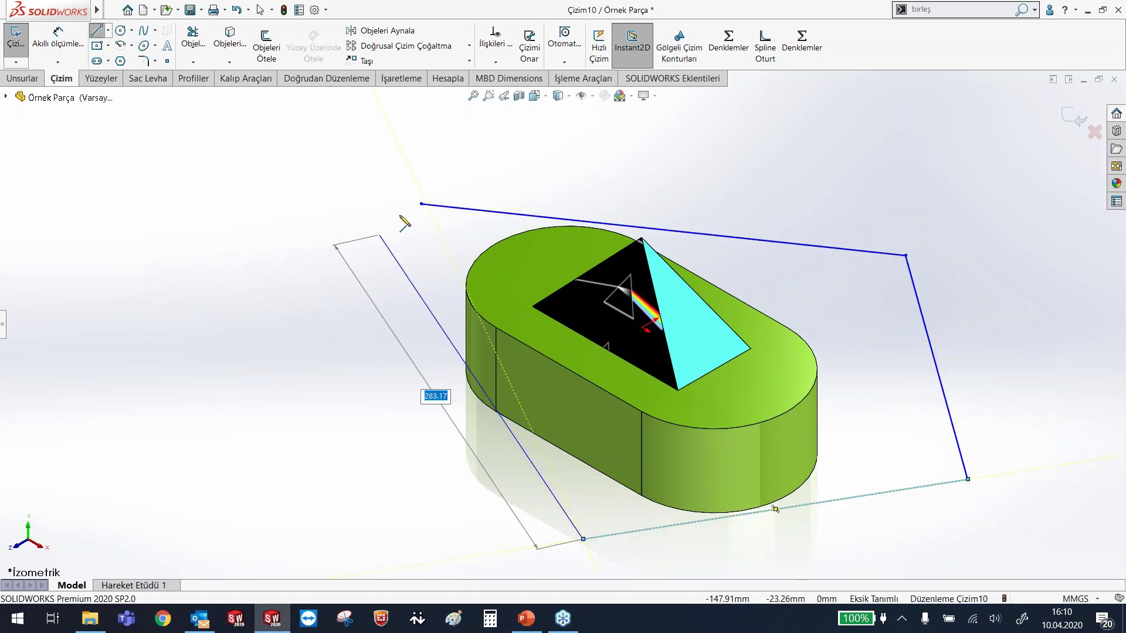
left_click(421, 204)
key("Escape")
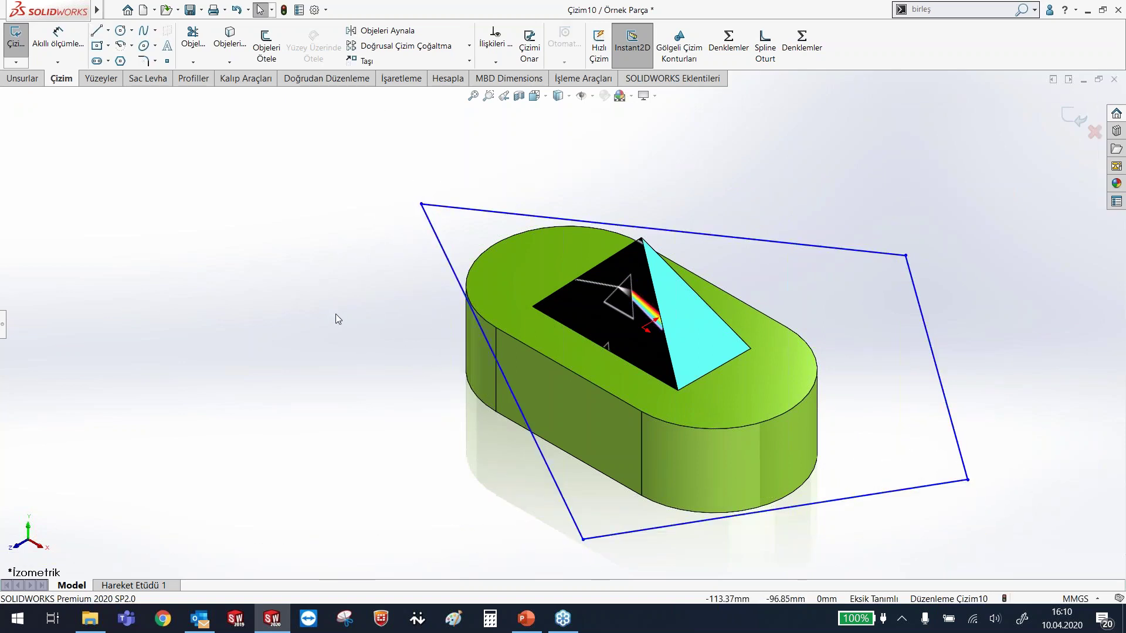
left_click(90, 618)
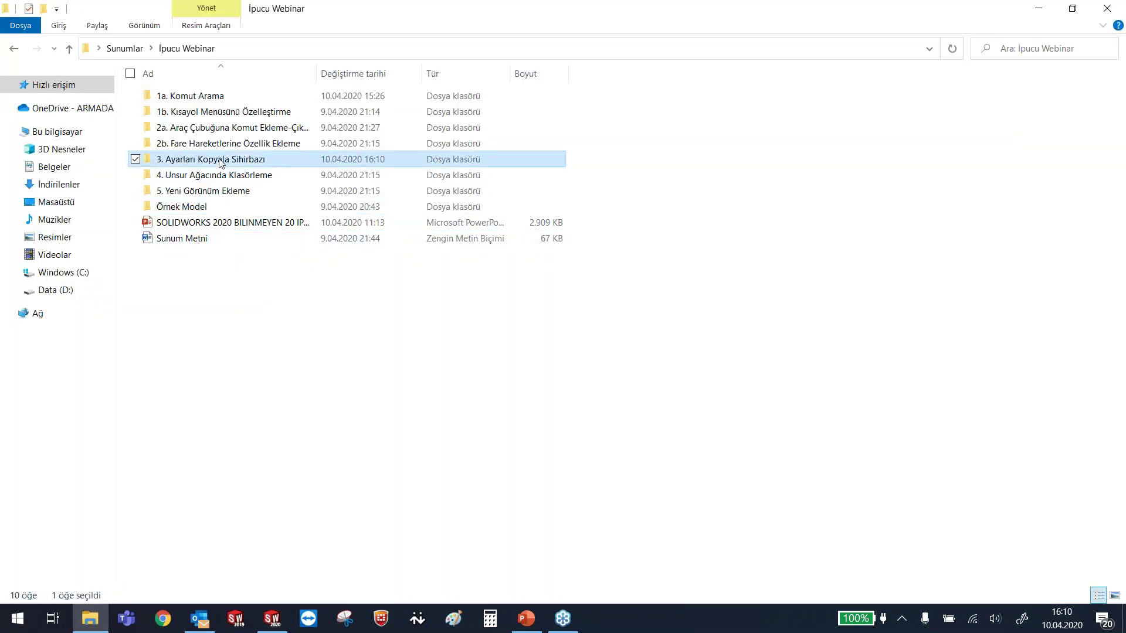
- In the 3. Ayarları Kopyala Sihirbazı folder, open the second swSettings .sldreg file
double_click(220, 160)
left_click_drag(409, 202, 490, 282)
mouse_move(370, 204)
left_mouse_down()
mouse_move(434, 149)
mouse_move(441, 228)
left_mouse_up()
mouse_move(343, 158)
left_mouse_down()
mouse_move(387, 164)
mouse_move(434, 119)
mouse_move(417, 138)
left_mouse_up()
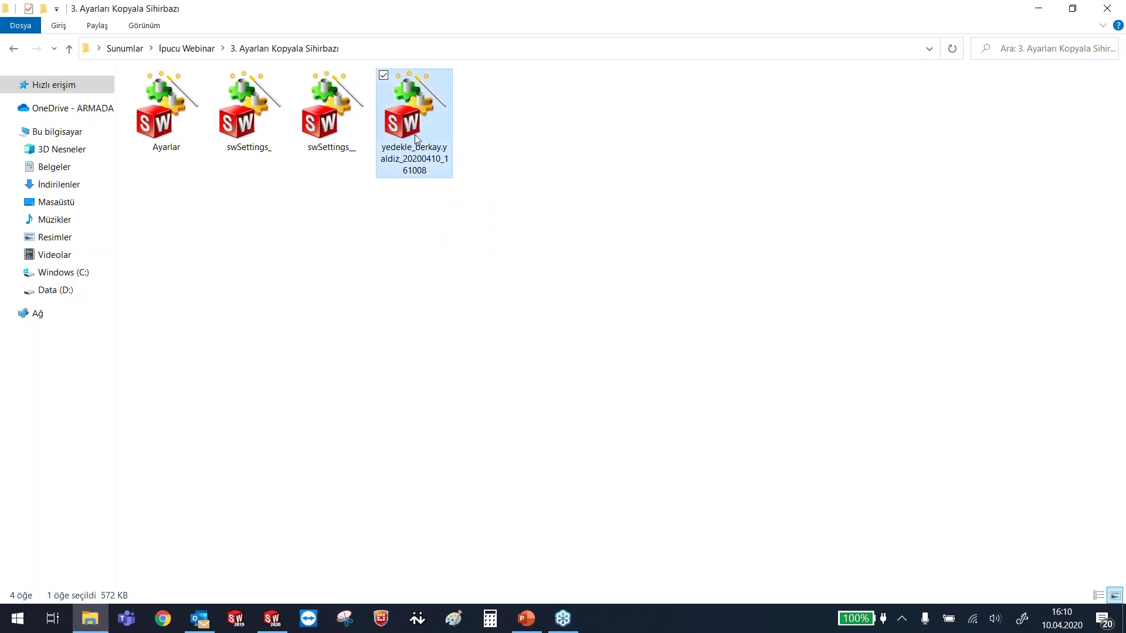
left_click_drag(480, 79, 374, 188)
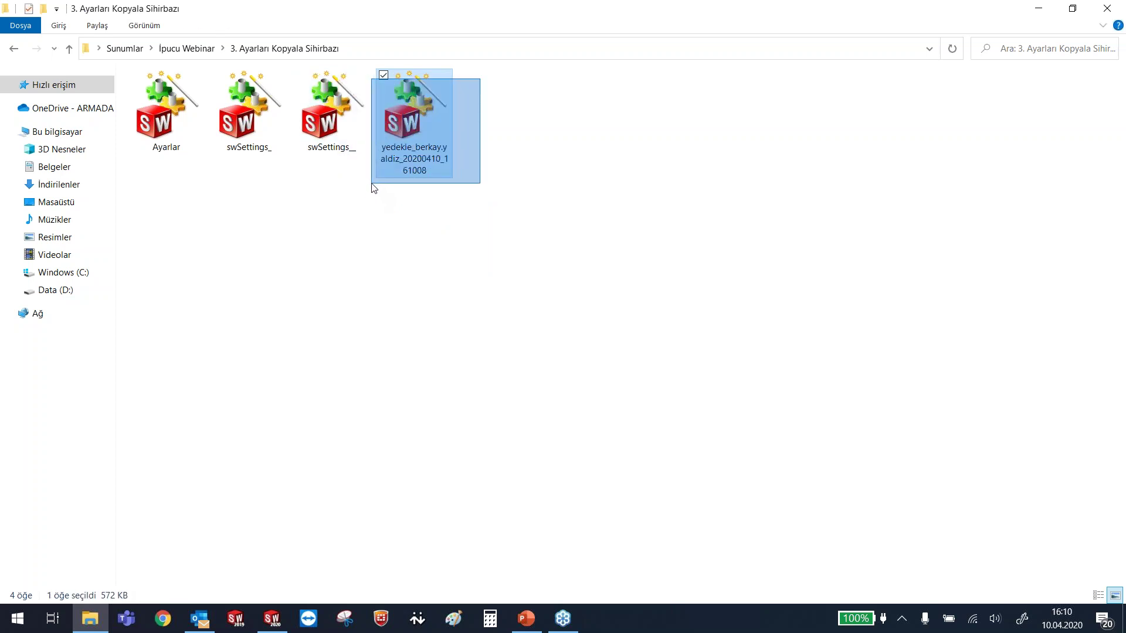
left_click_drag(373, 188, 372, 191)
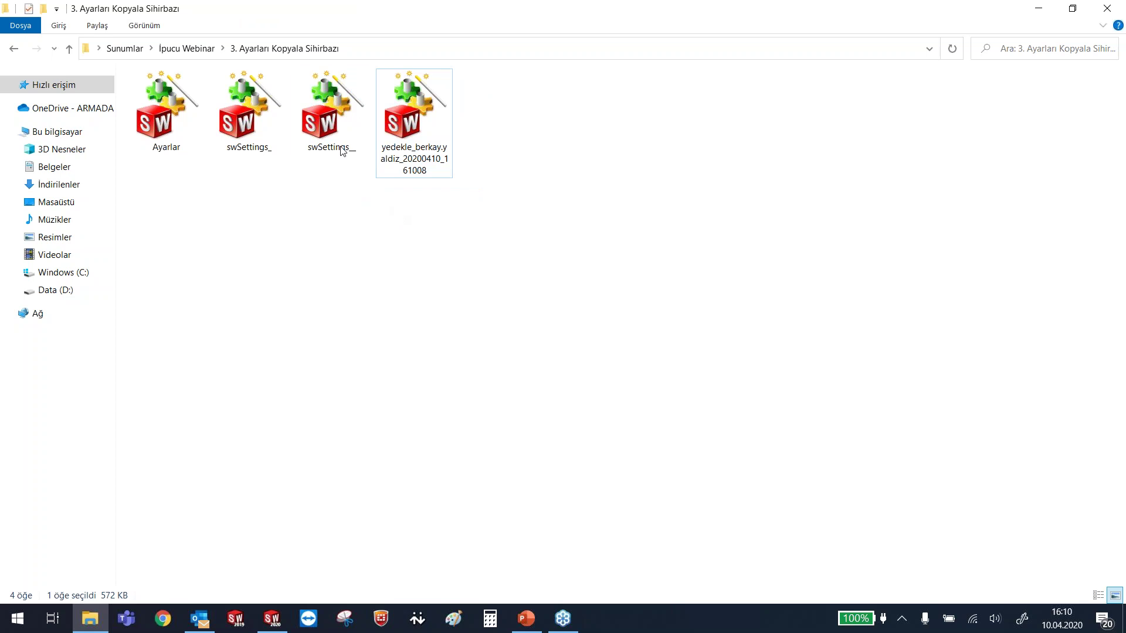
left_click(335, 126)
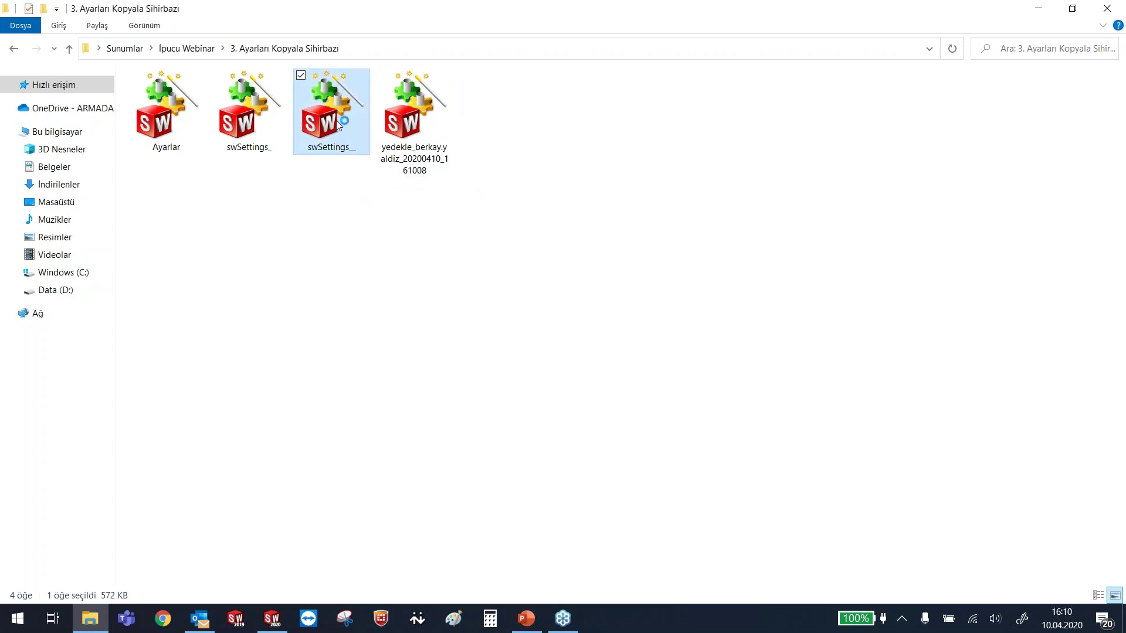
left_click_drag(583, 134, 502, 79)
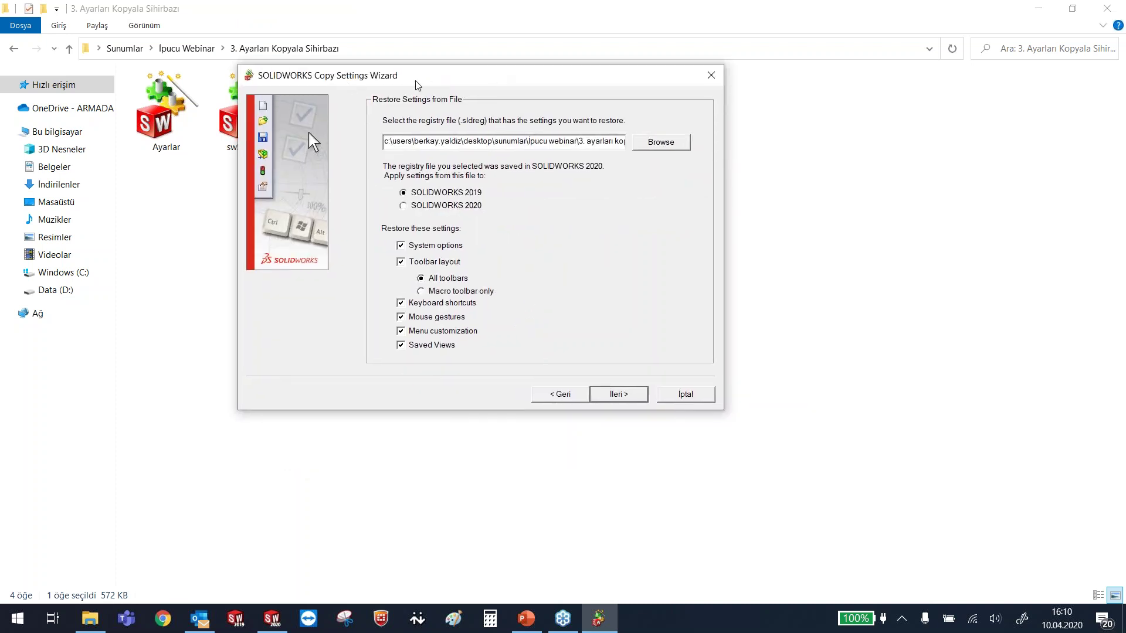
- Apply the saved settings to SOLIDWORKS 2020 for the current user, keeping a backup
left_click(410, 205)
left_click(419, 206)
left_click(631, 398)
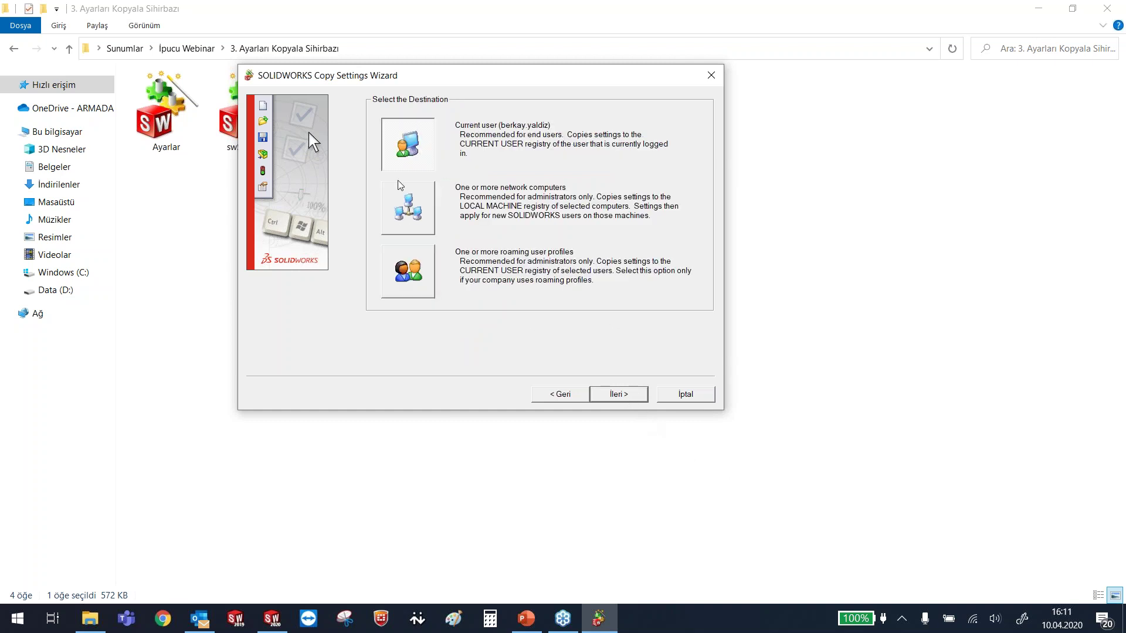
left_click(629, 398)
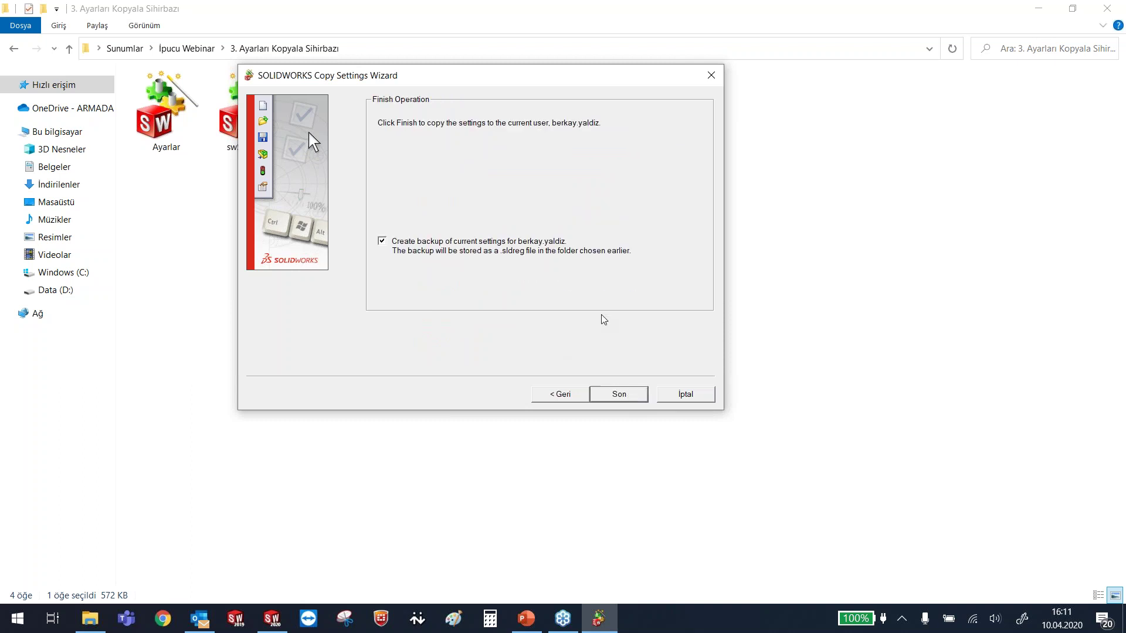
left_click(632, 397)
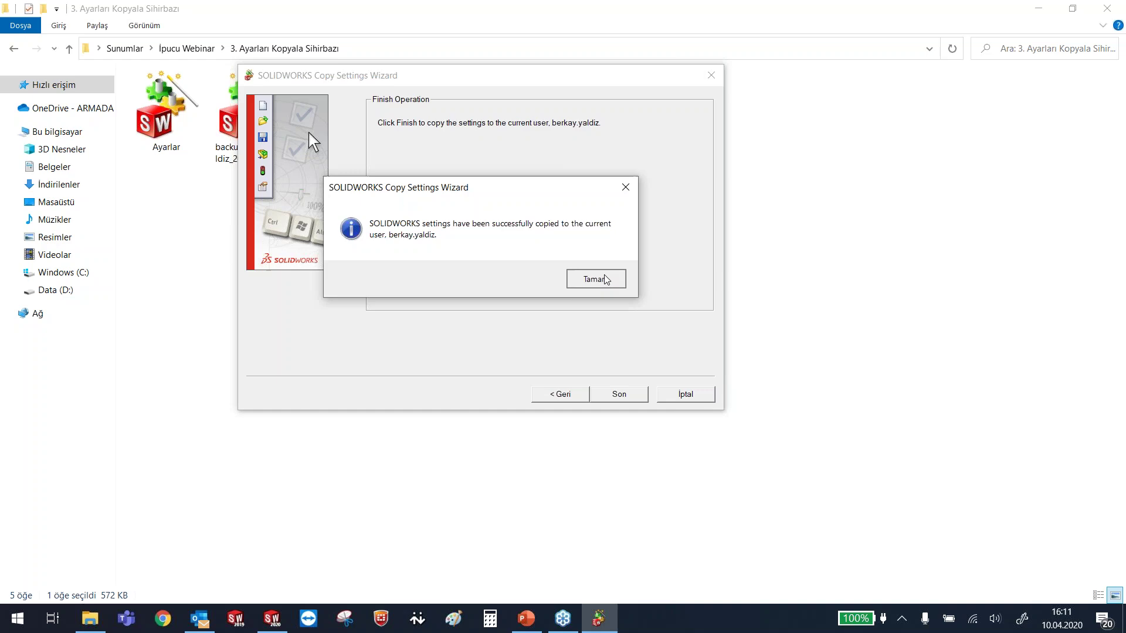
left_click(598, 278)
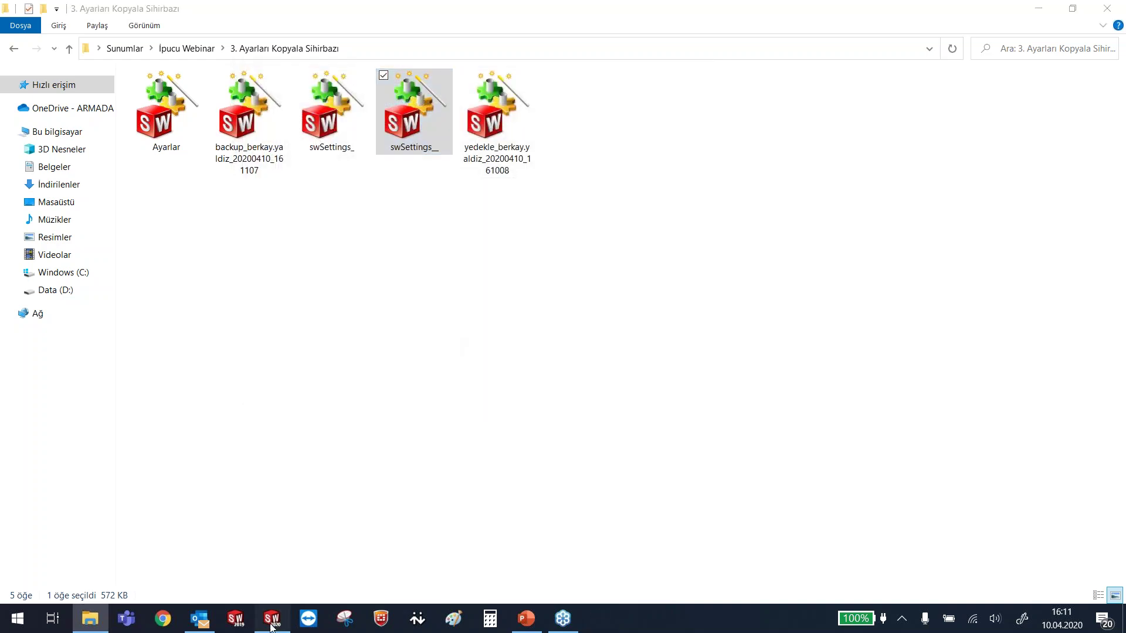
- Check slide 22, then exit the sketch and open Assem_CoBan from recent files
key("alt+Tab")
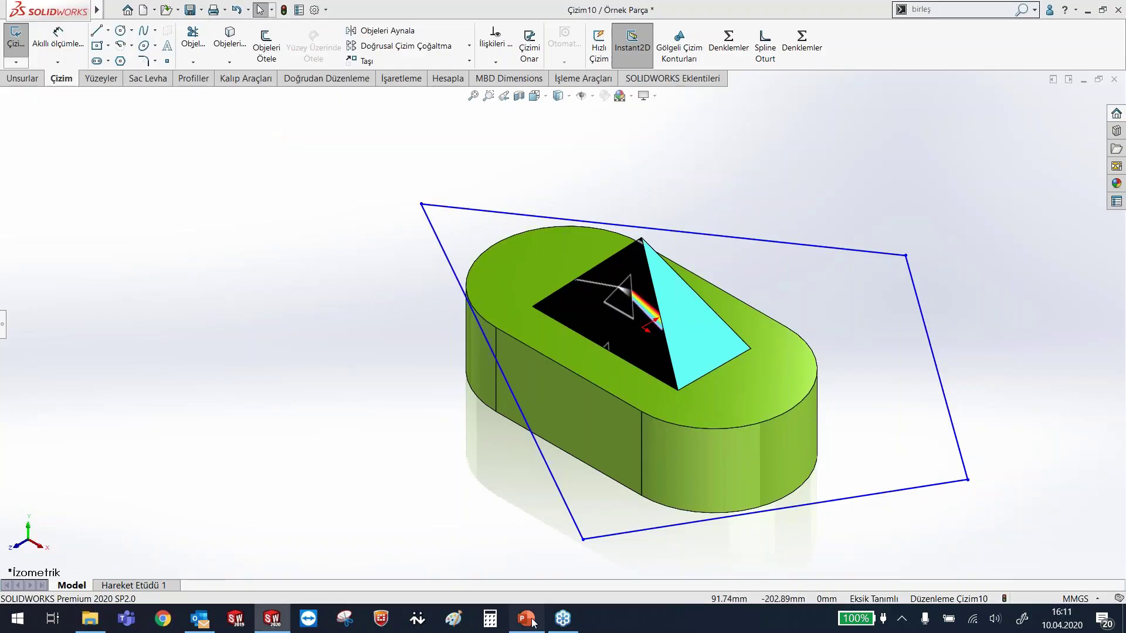
left_click(101, 427)
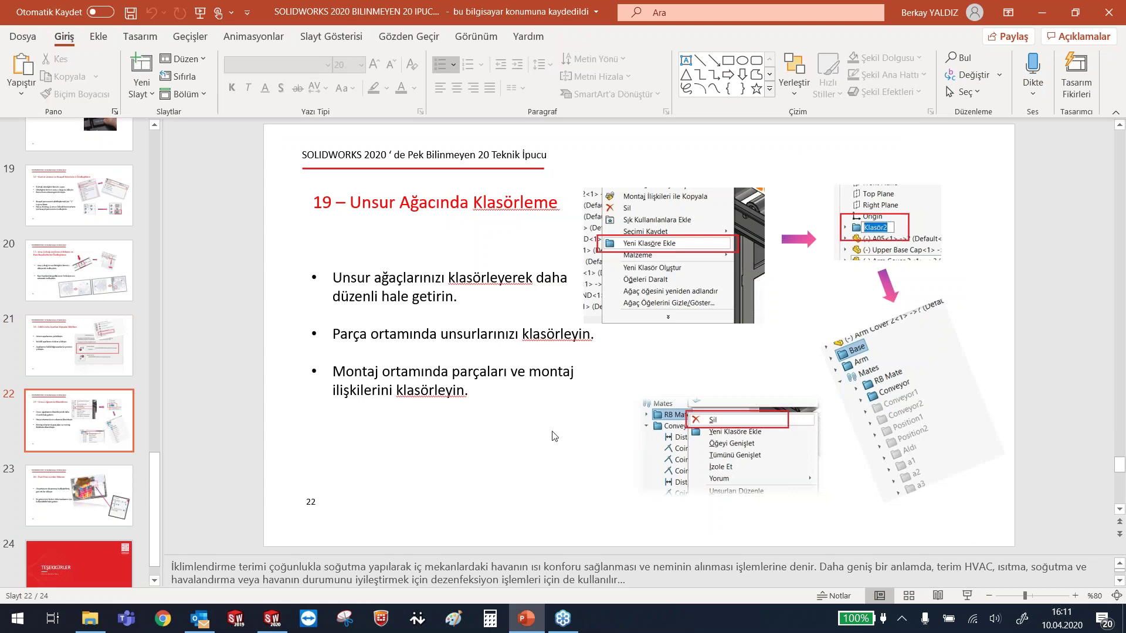
left_click(273, 622)
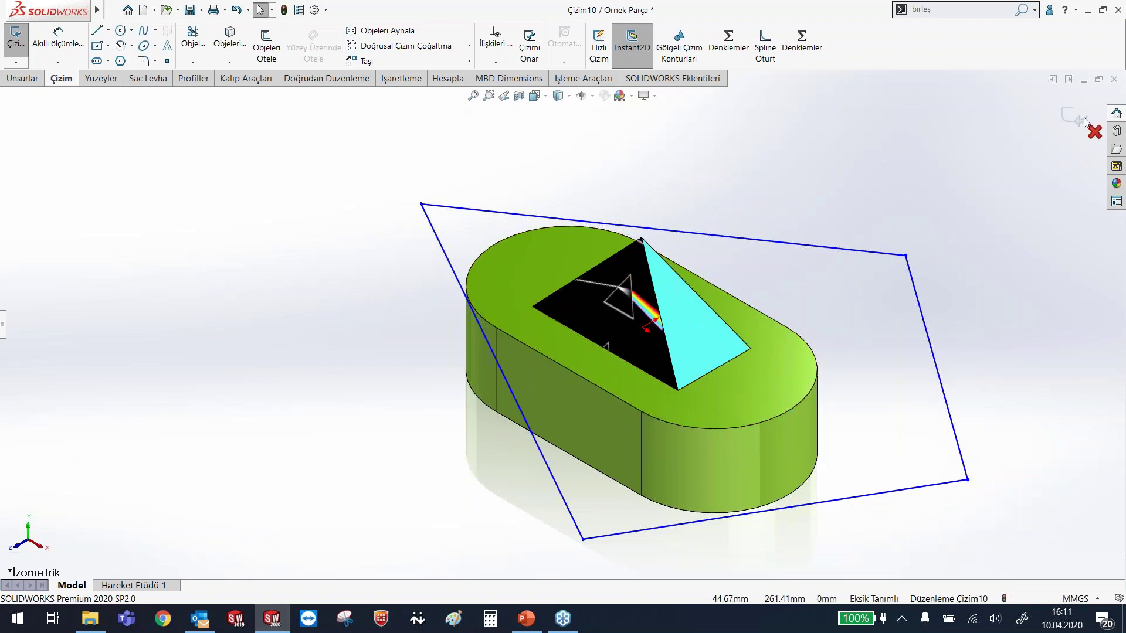
left_click(1076, 117)
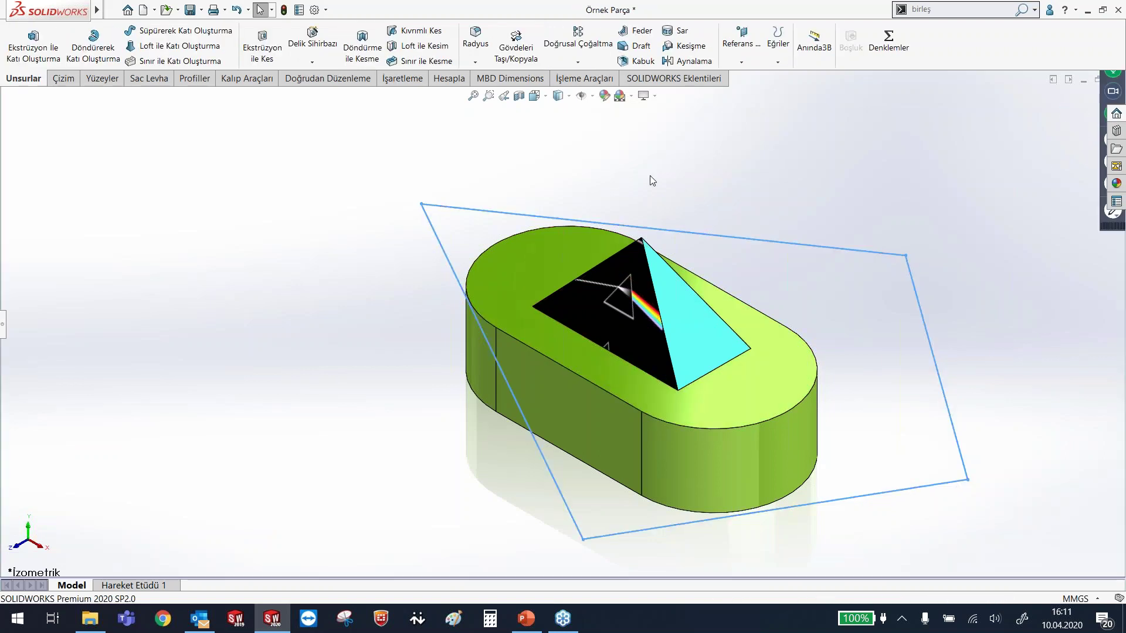
key("ctrl+F2")
left_click(410, 238)
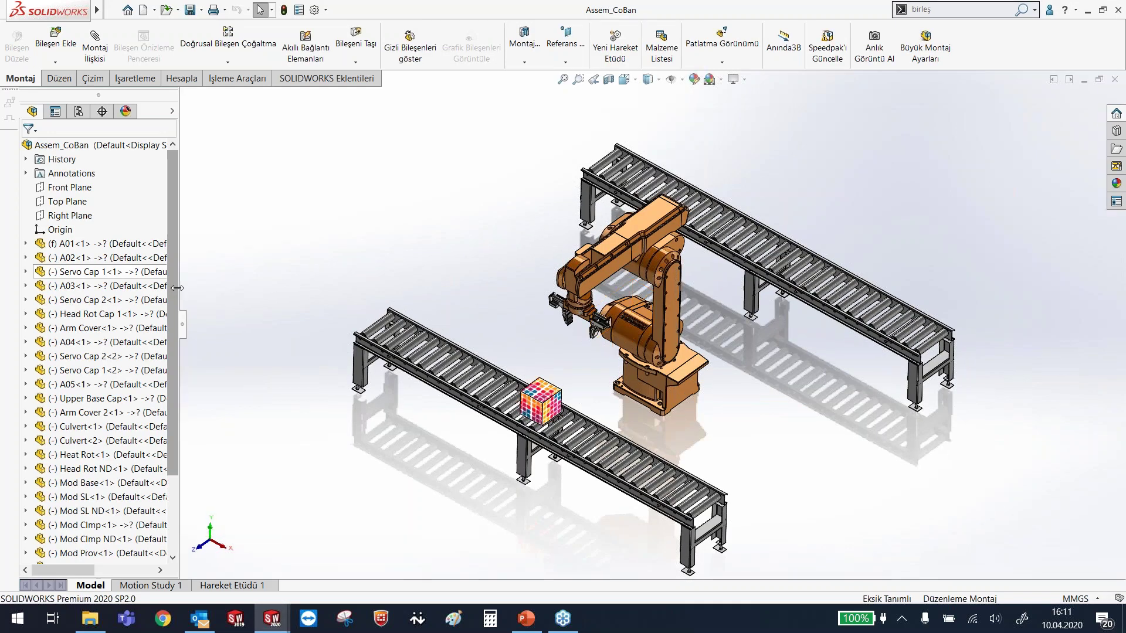
- Widen the FeatureManager tree and browse the components, selecting the A01 robot base
scroll(176, 305, "down", 3)
scroll(216, 314, "up", 1)
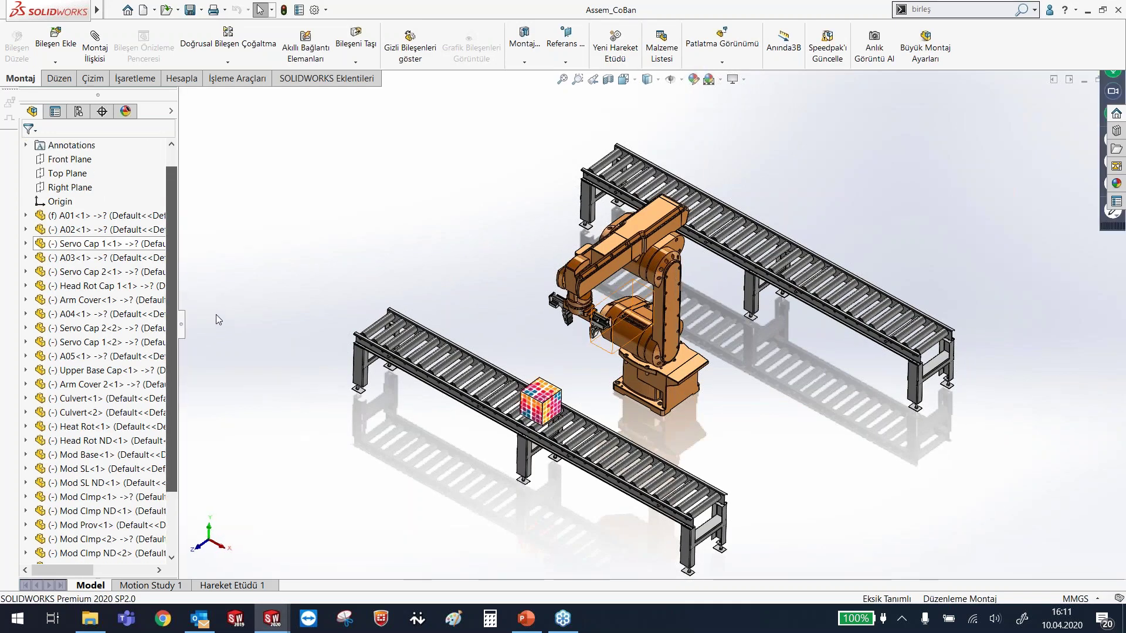
scroll(223, 333, "up", 1)
scroll(208, 386, "down", 6)
scroll(203, 367, "up", 2)
scroll(203, 367, "down", 2)
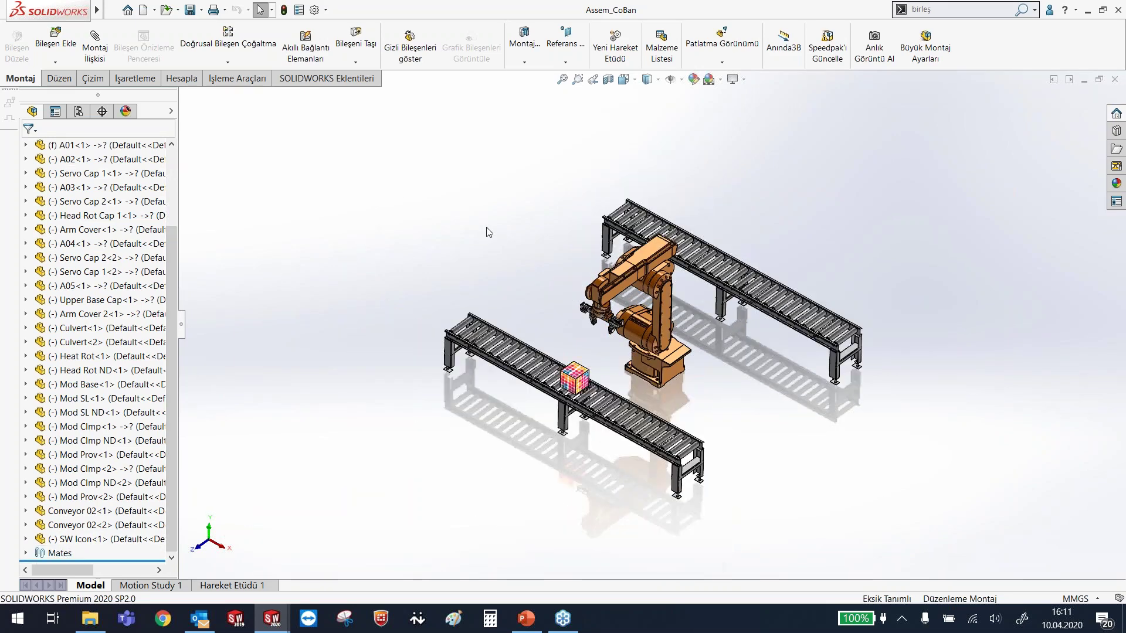
scroll(664, 294, "up", 2)
scroll(174, 336, "up", 1)
scroll(176, 281, "up", 3)
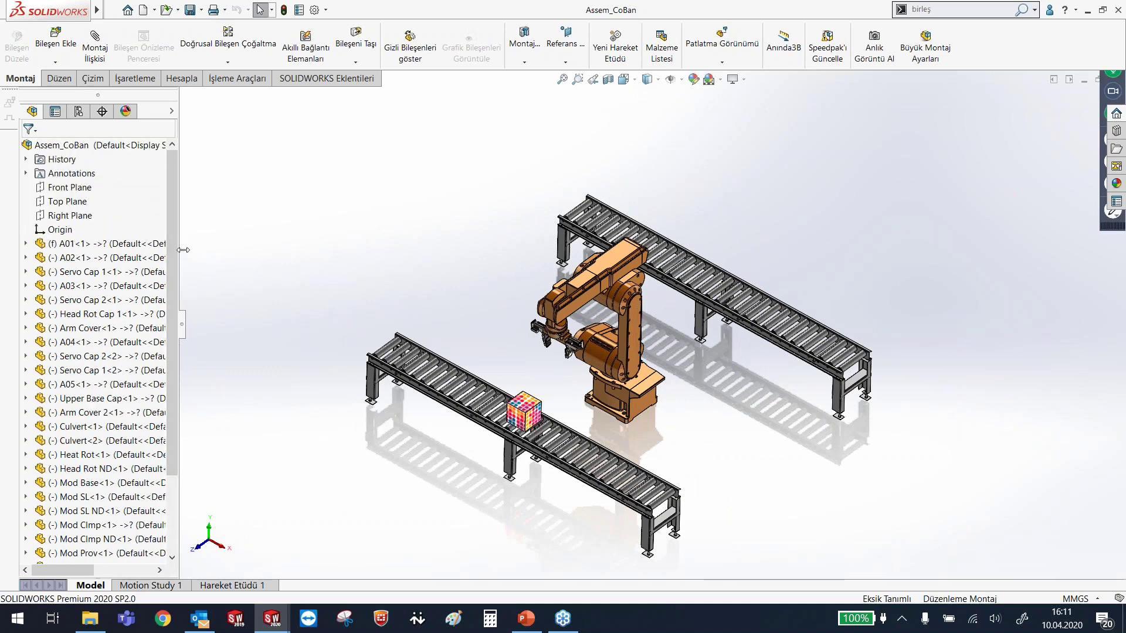
mouse_move(178, 250)
left_mouse_down()
mouse_move(238, 252)
mouse_move(179, 270)
left_mouse_up()
scroll(174, 273, "down", 1)
scroll(166, 255, "up", 1)
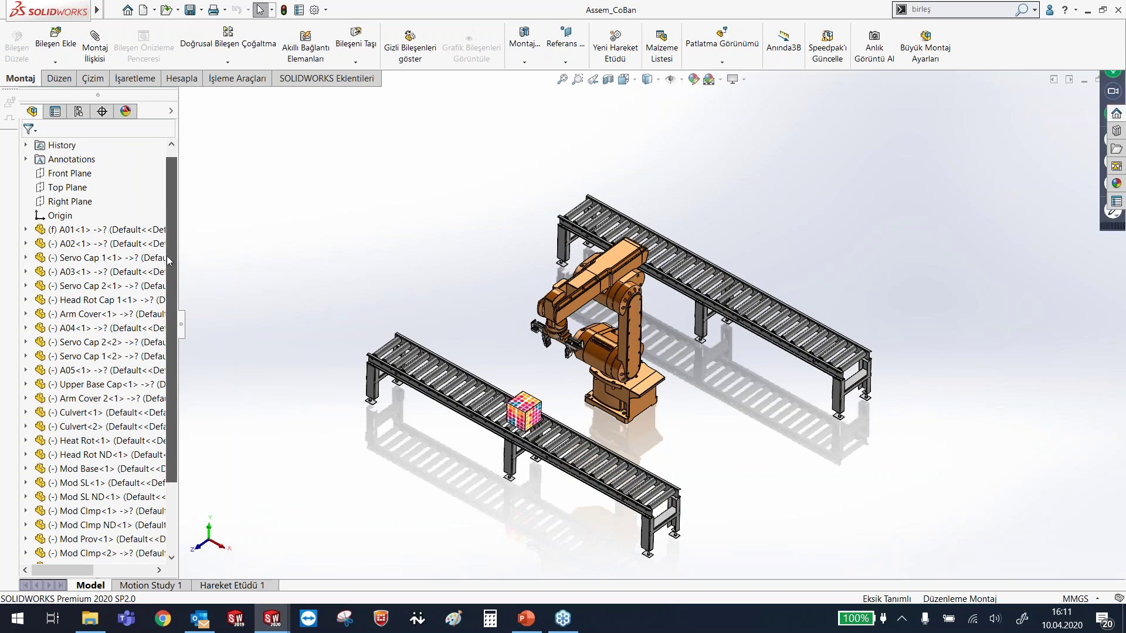
left_click(87, 246)
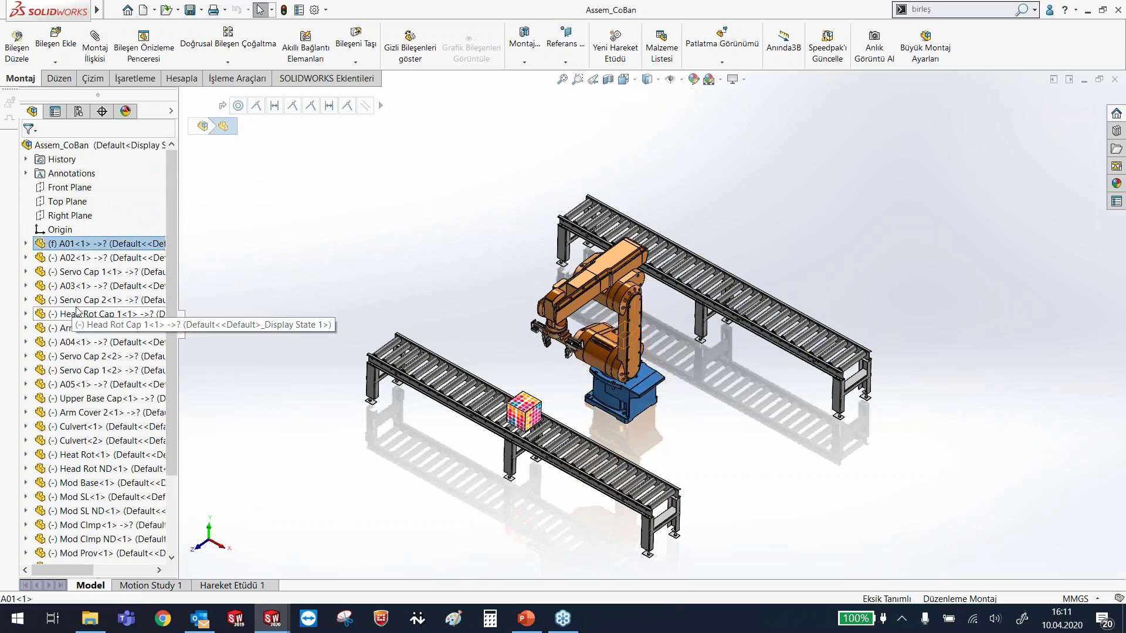
- Step through the A01/A02 components, then select Conveyor 02<1> and Conveyor 02<2> together
scroll(171, 280, "down", 1)
scroll(174, 293, "down", 2)
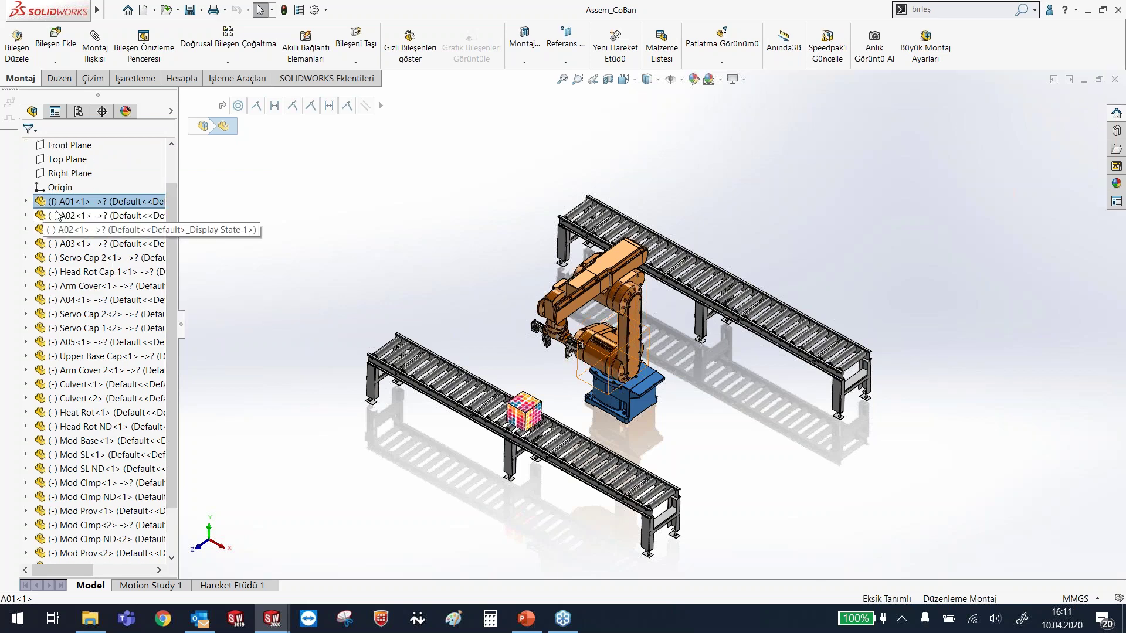
left_click(63, 216)
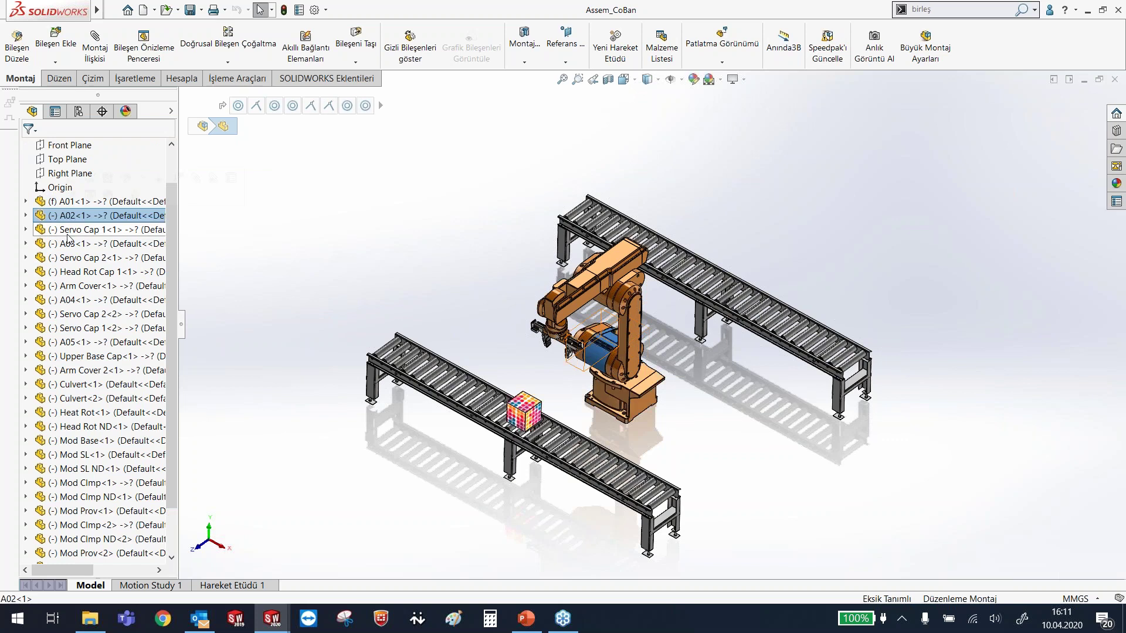
key("Down")
key("Down")
key("Down")
key("Home")
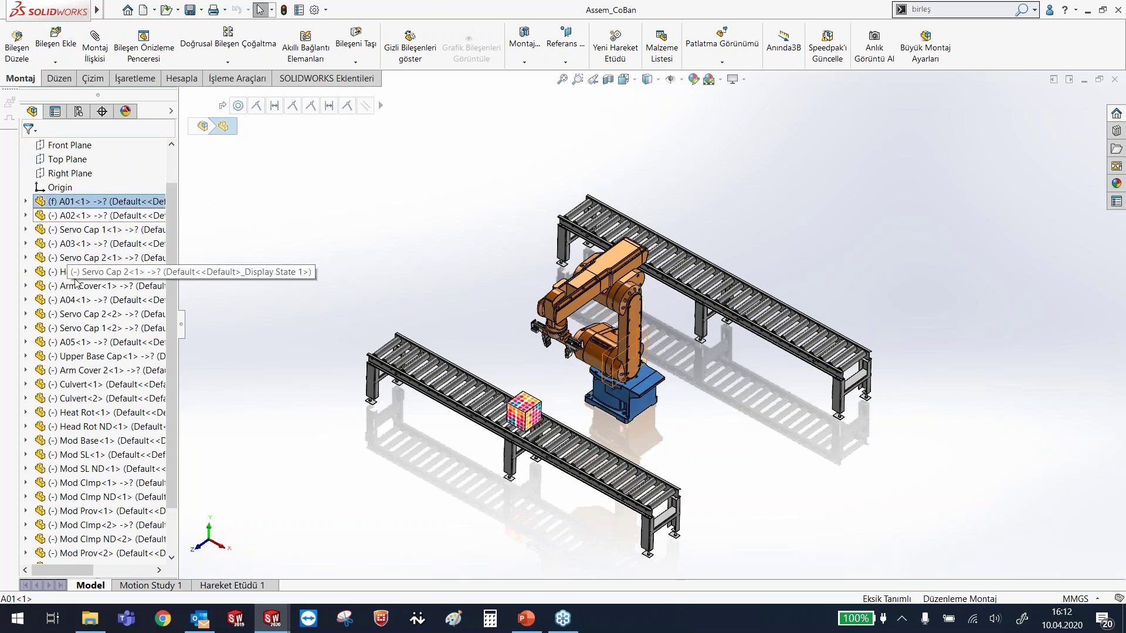
scroll(173, 325, "down", 1)
scroll(173, 325, "down", 2)
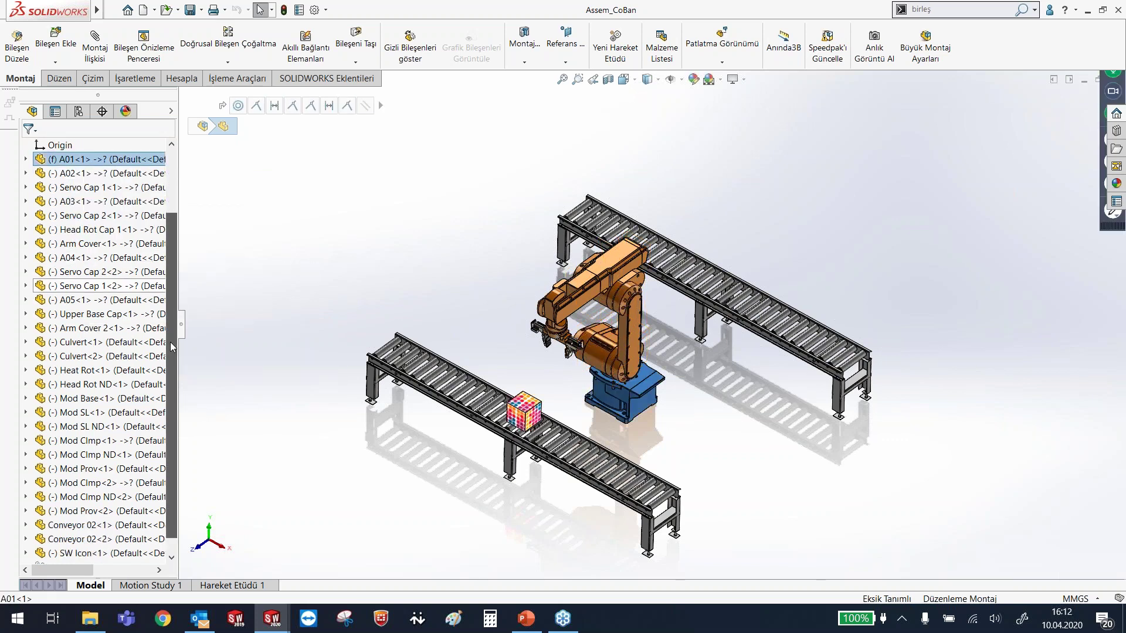
scroll(173, 326, "down", 1)
left_click(276, 406)
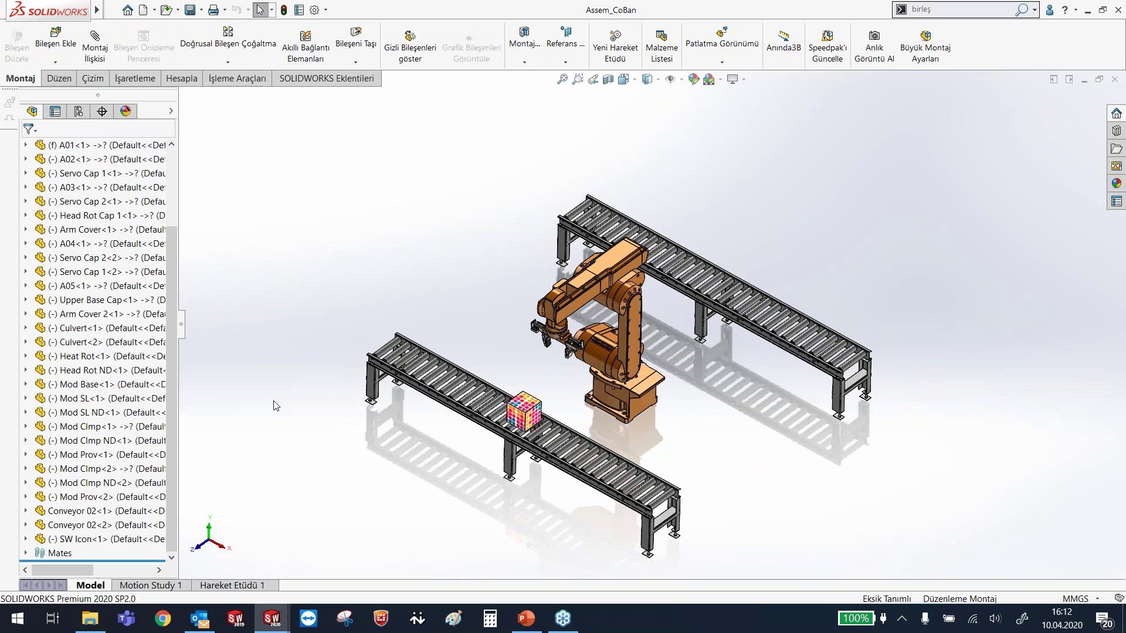
left_click(85, 516)
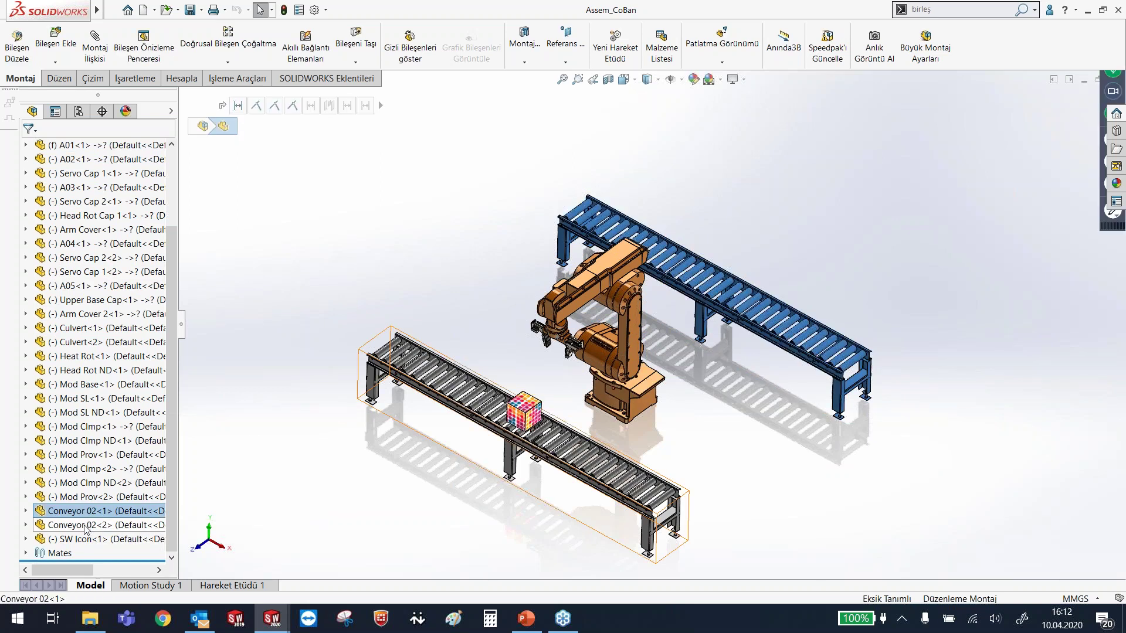
left_click(85, 528, "ctrl")
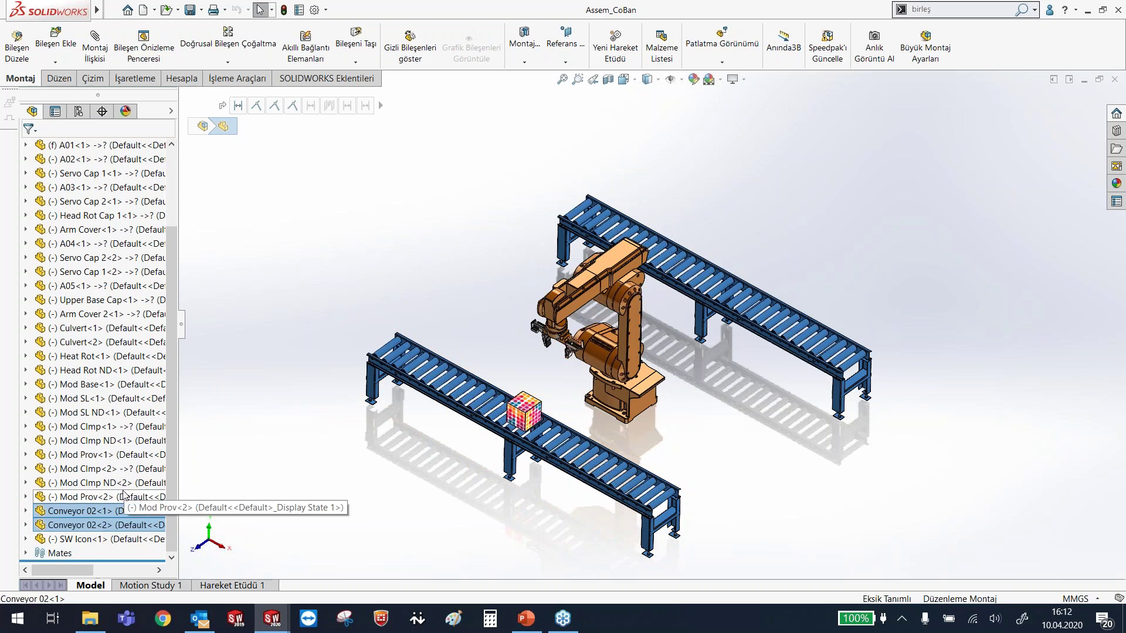
- Add the selected conveyors to a new folder via Yeni Klasöre Ekle named Konveyörler, and expand it
right_click(70, 516)
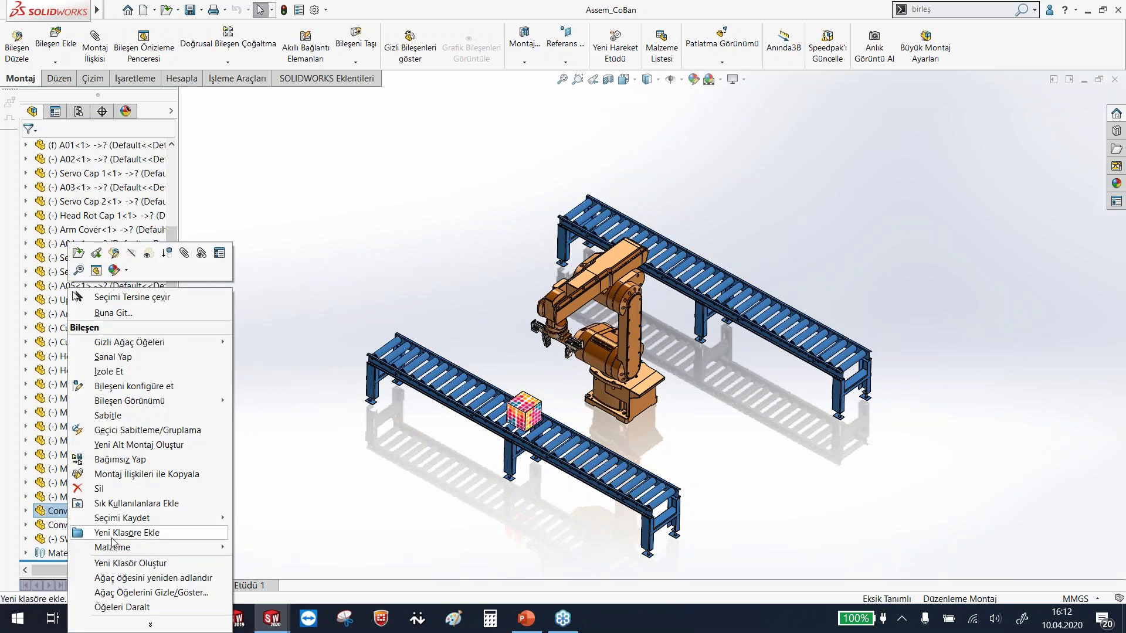
left_click(157, 533)
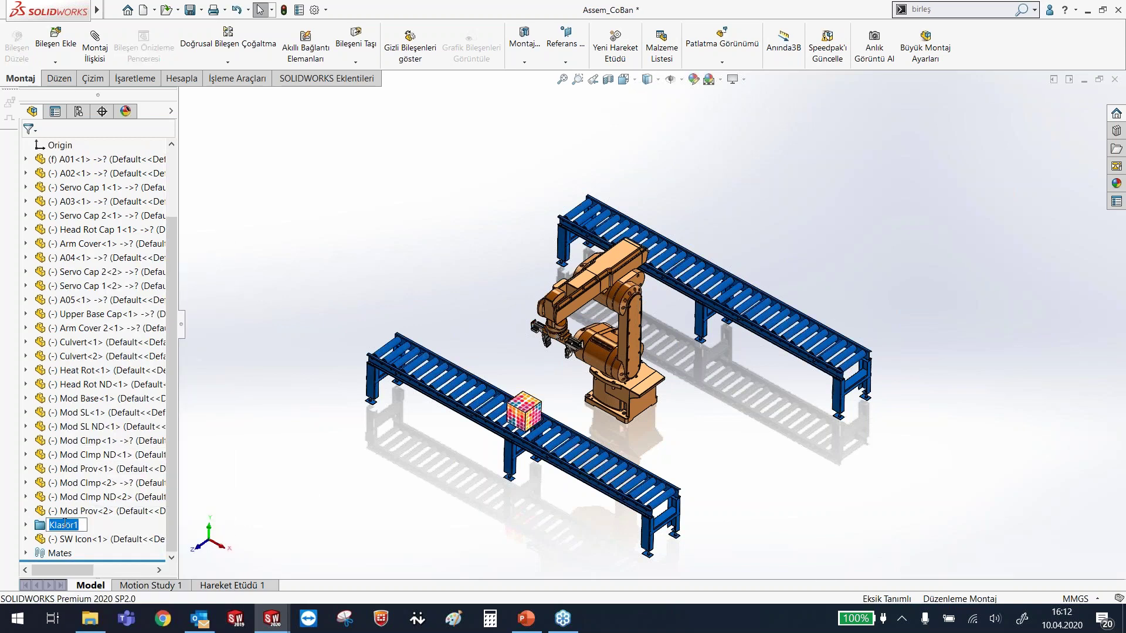
type("Konveyörler")
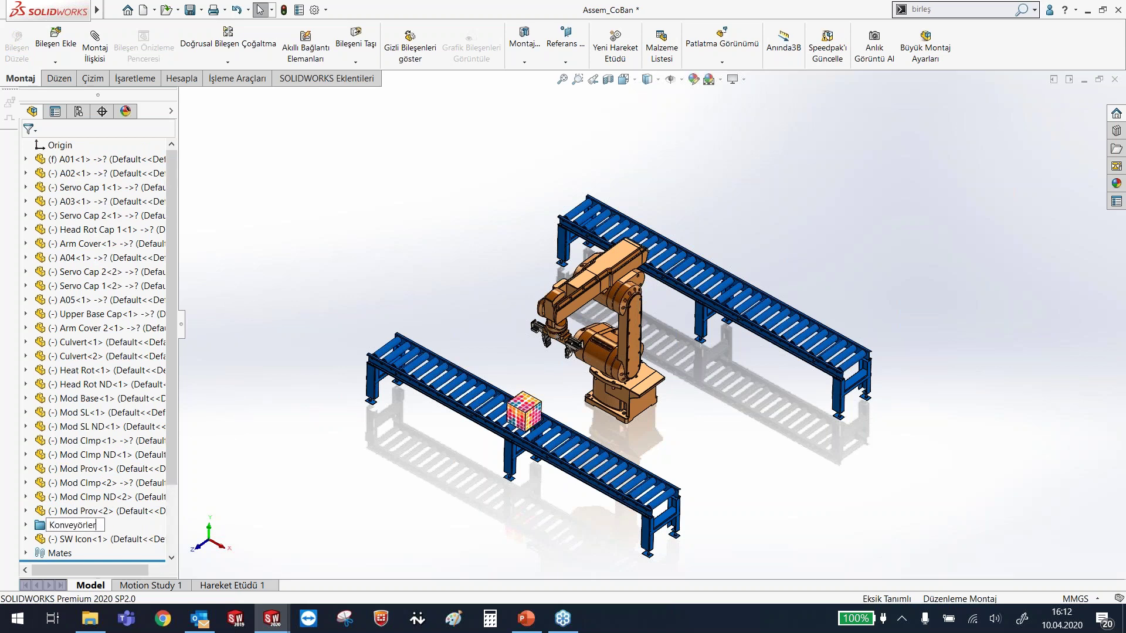
key("Return")
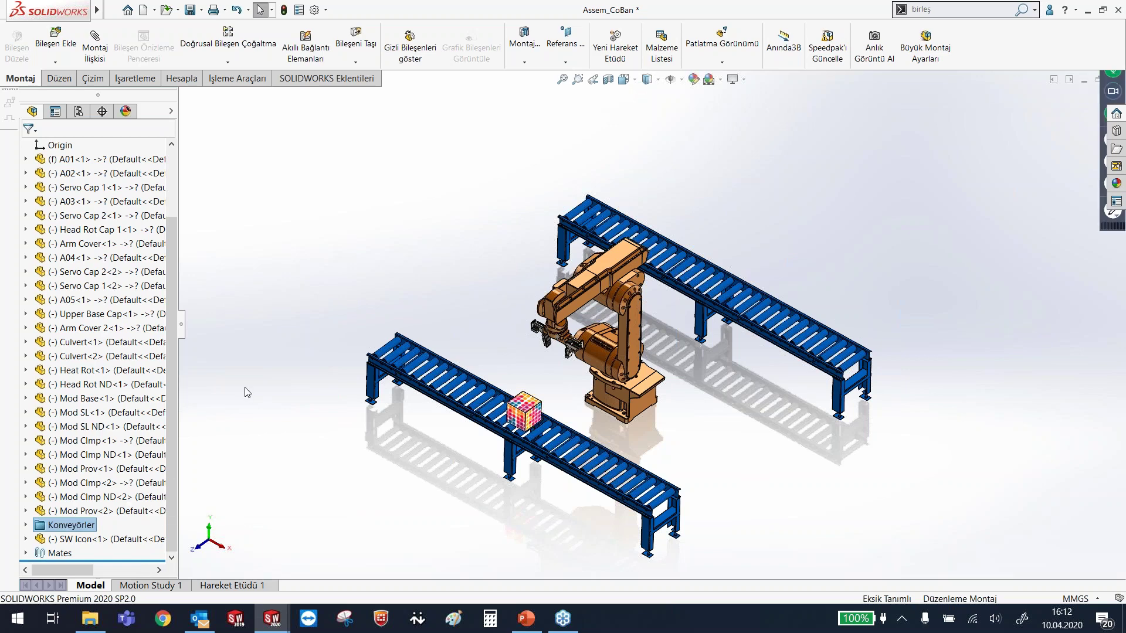
left_click(47, 526)
left_click(26, 526)
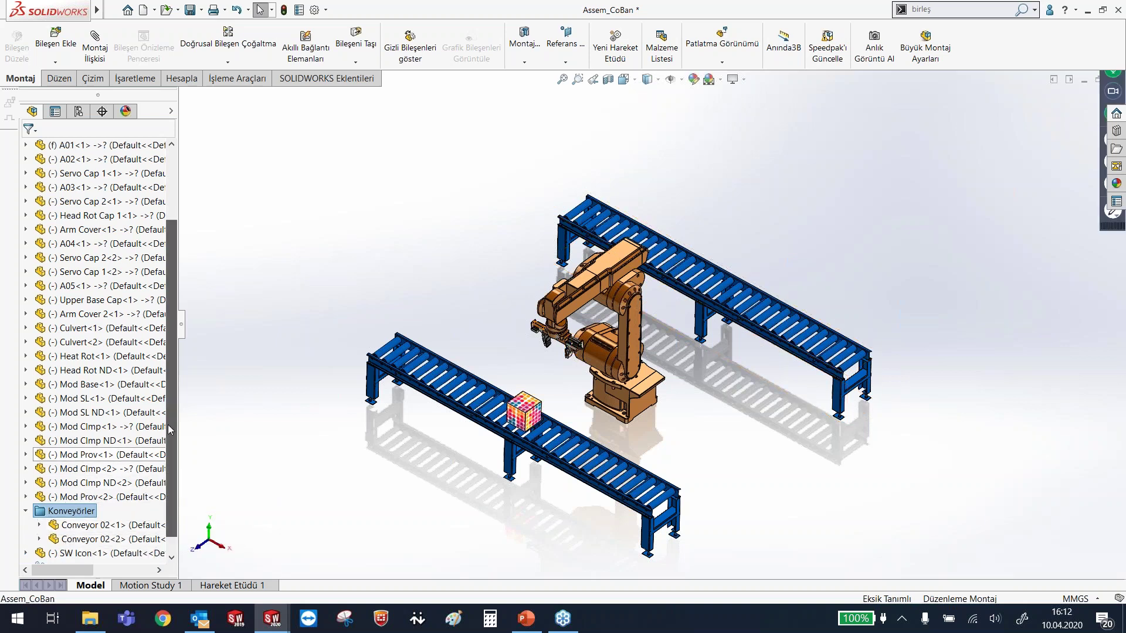
- Group components A01 through Mod Prov<2> into a new 'Robot' folder and expand it
scroll(129, 363, "up", 2)
scroll(118, 323, "down", 1)
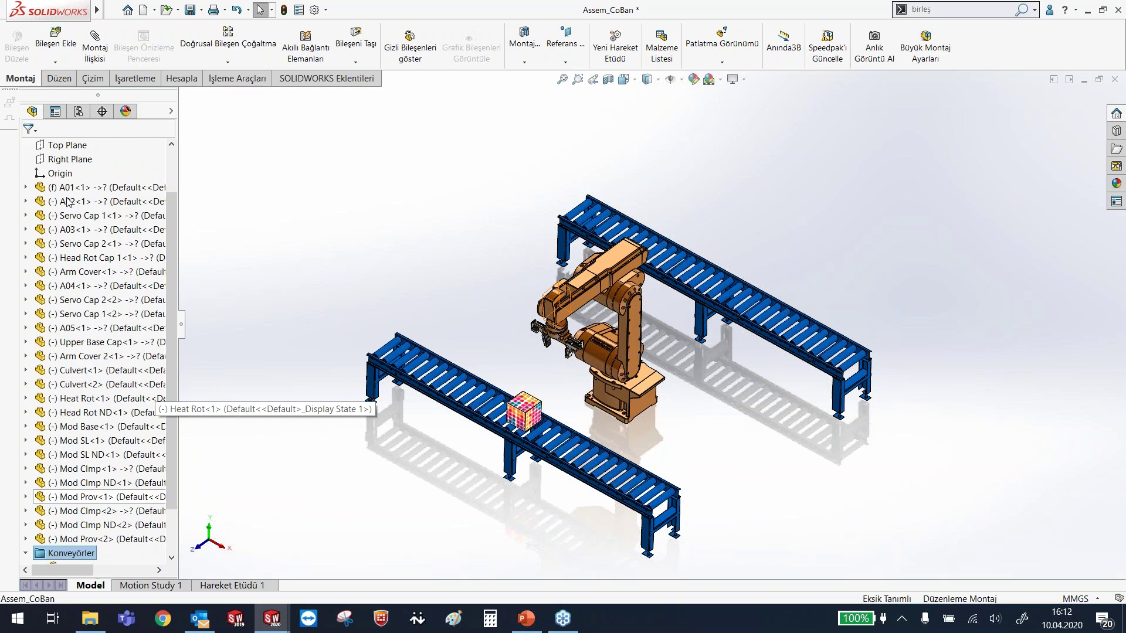
left_click(85, 188)
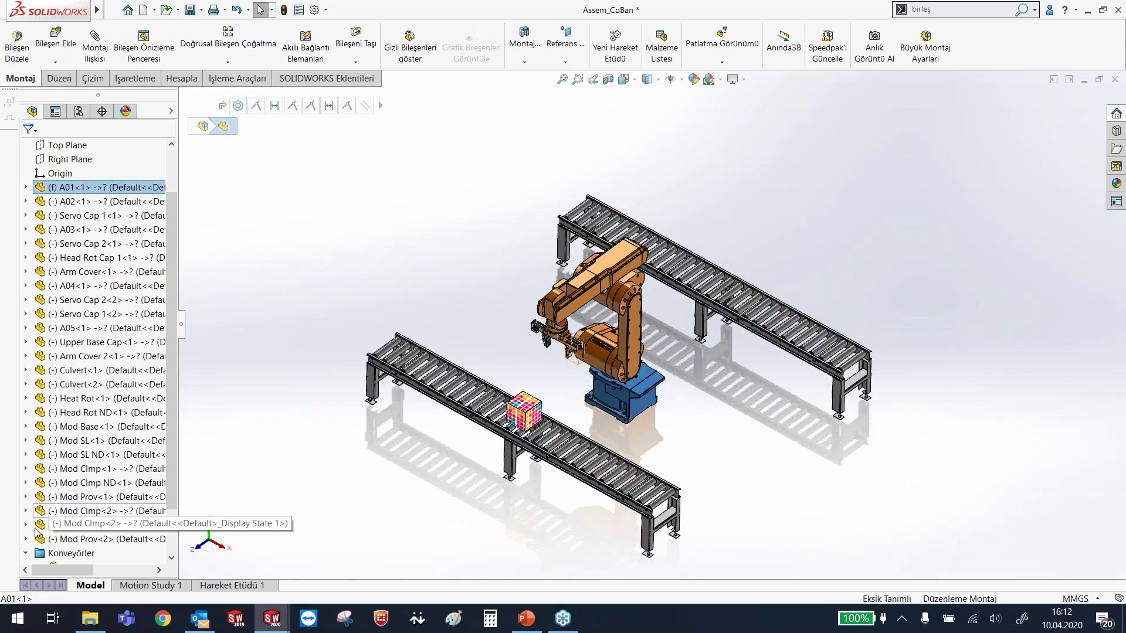
left_click(61, 540, "shift")
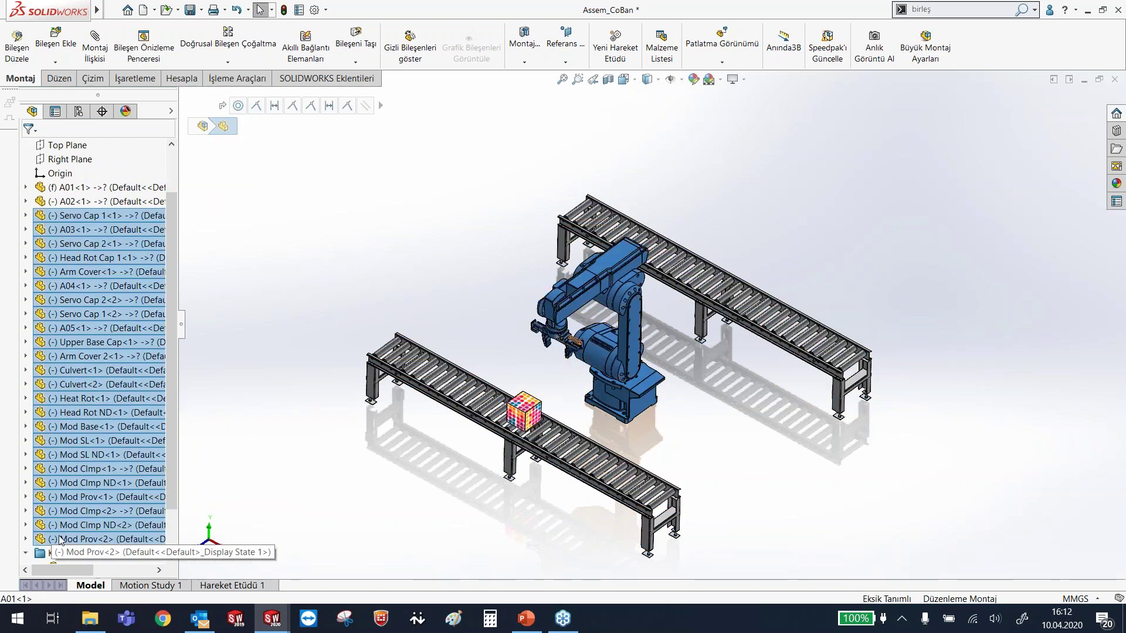
right_click(82, 188)
left_click(155, 416)
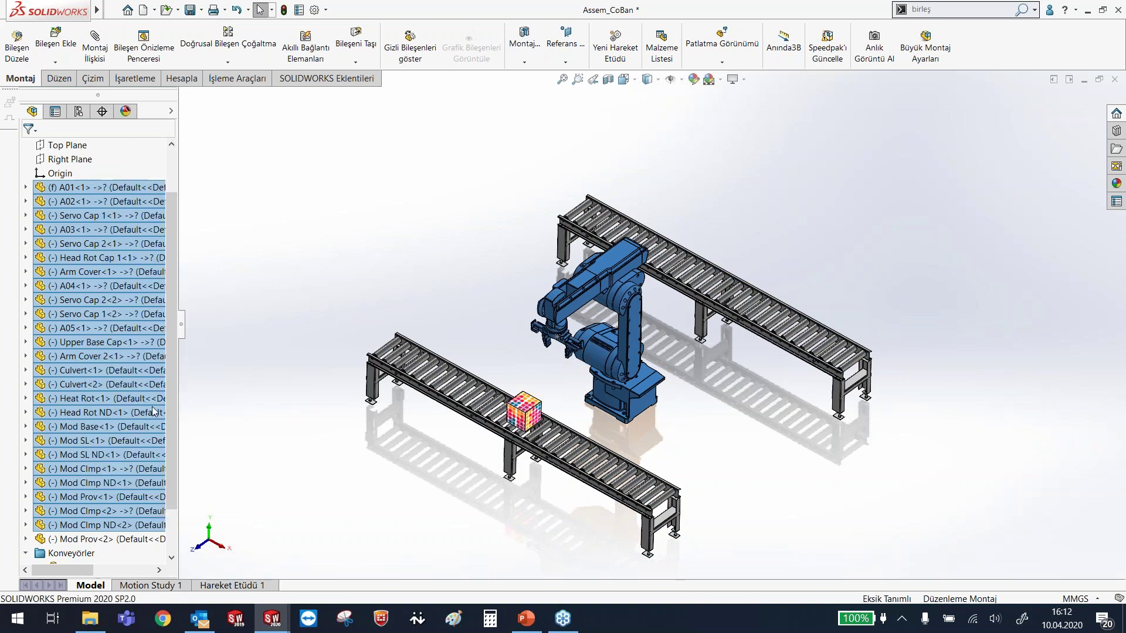
type("Robot")
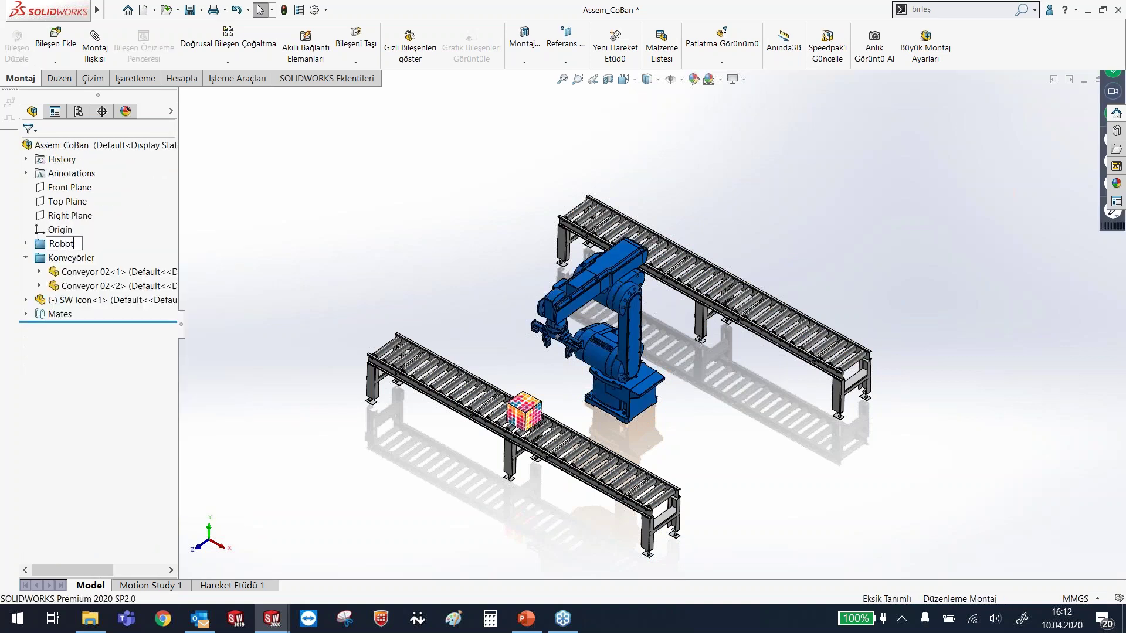
key("Return")
left_click(25, 257)
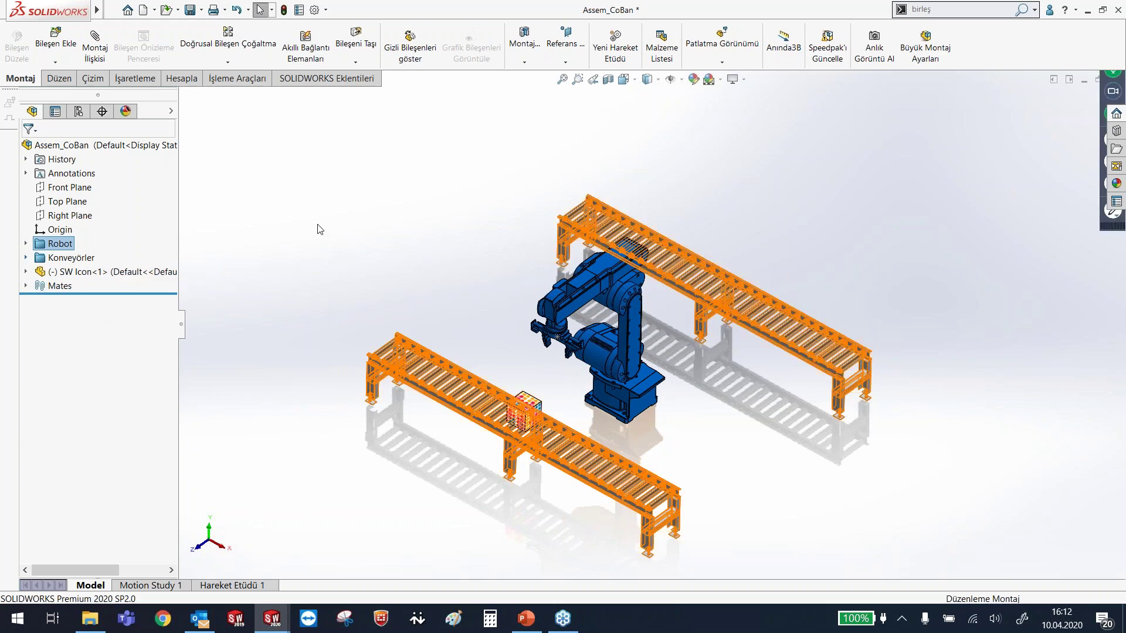
left_click(67, 244)
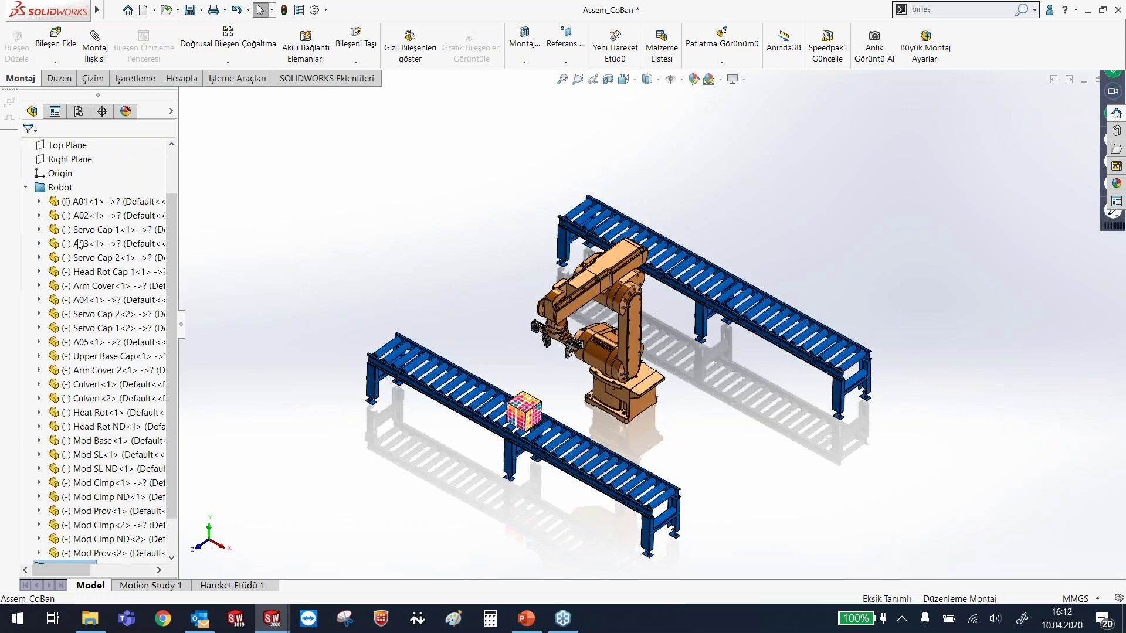
left_click(88, 201)
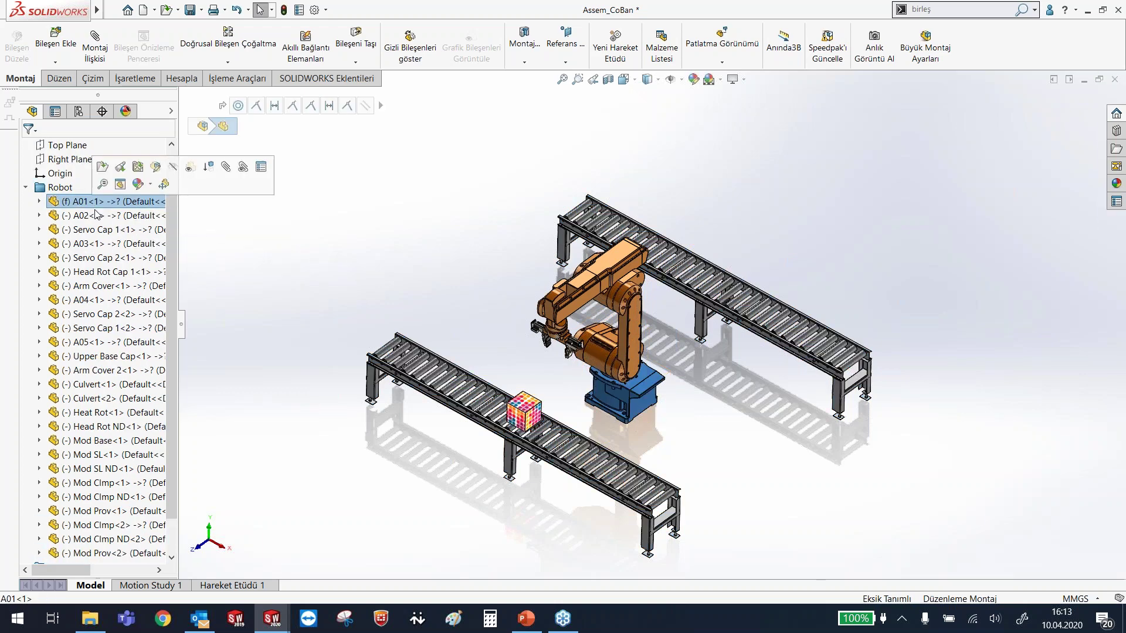
left_click(83, 327, "shift")
right_click(90, 245)
left_click(136, 466)
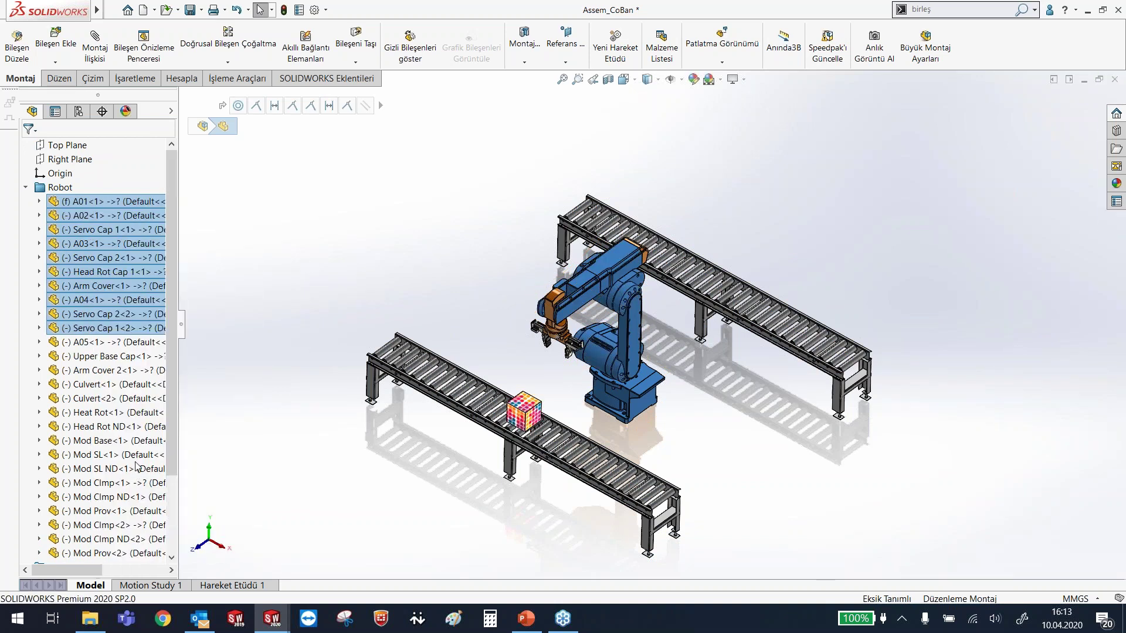
key("Return")
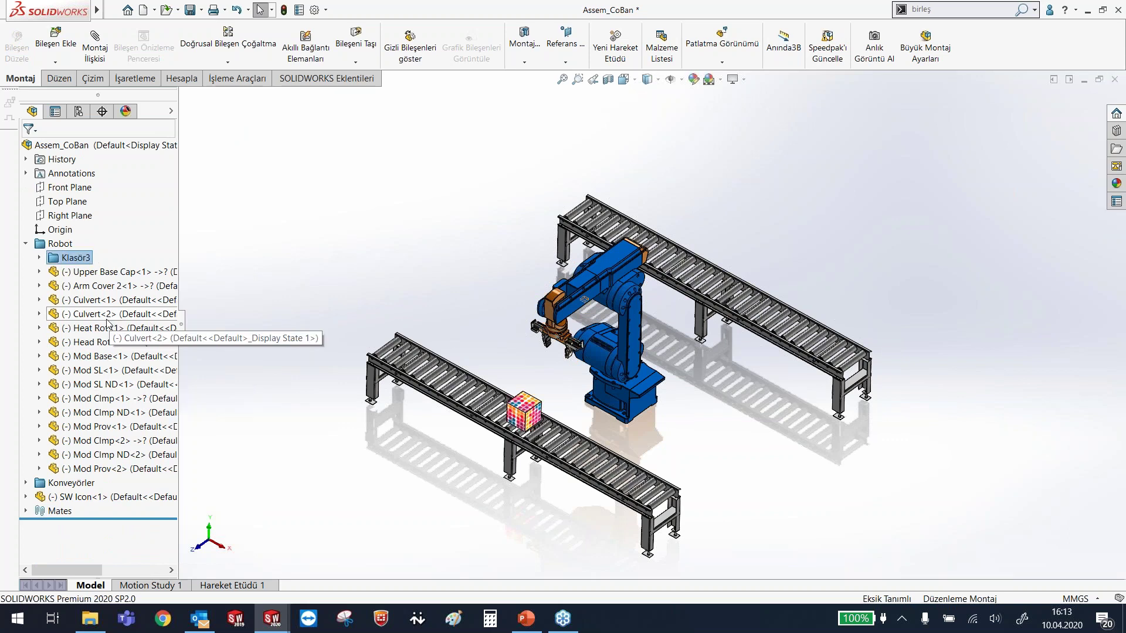
left_click(39, 257)
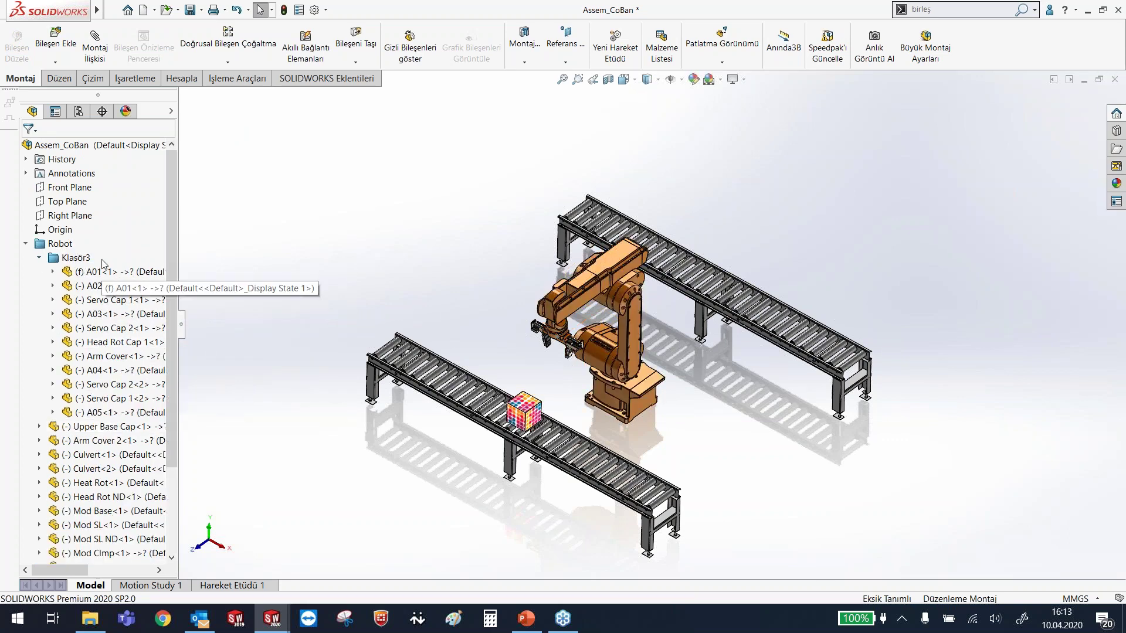
left_click(65, 260)
key("Delete")
key("Escape")
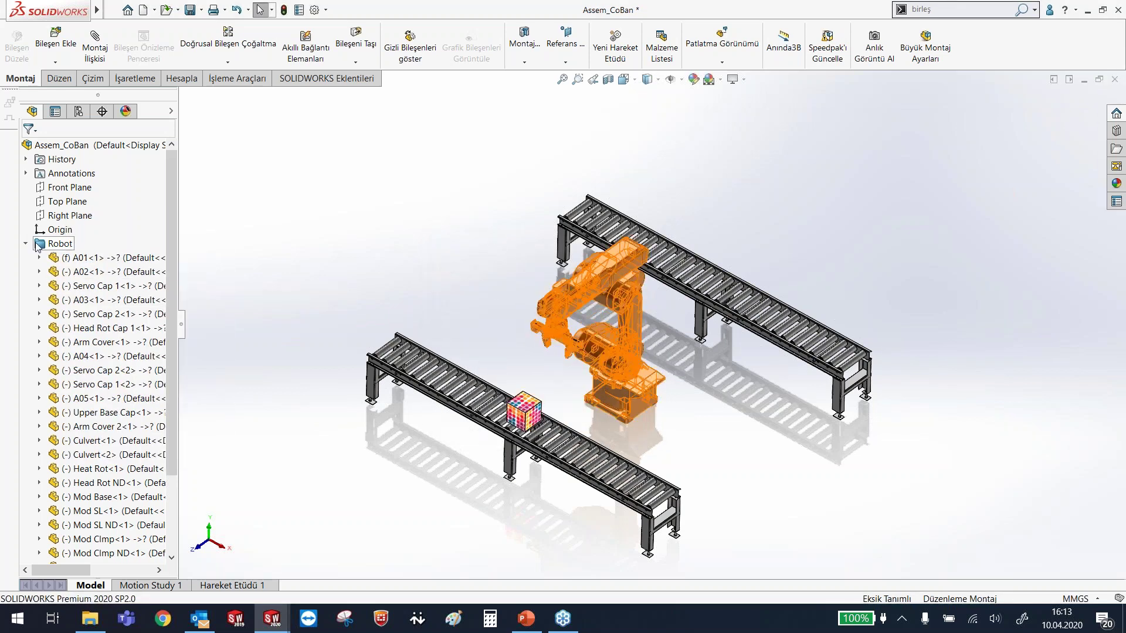
scroll(66, 312, "down", 1)
scroll(66, 312, "up", 1)
- Delete the Robot folder while keeping its parts, then select the A01 base part
right_click(60, 243)
left_click(79, 271)
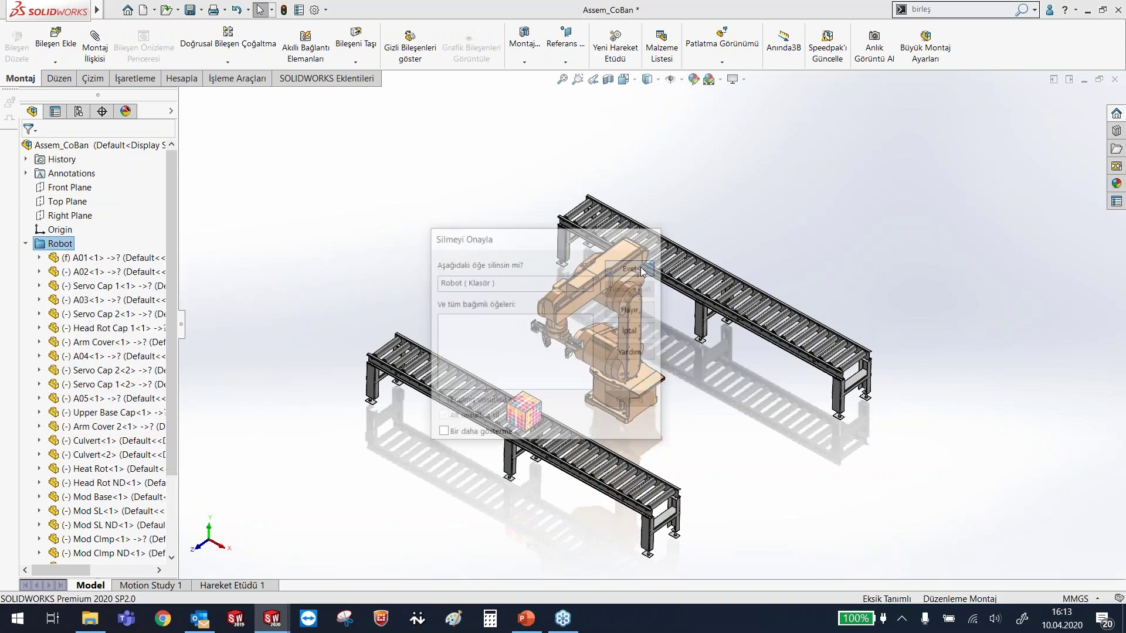
left_click(642, 271)
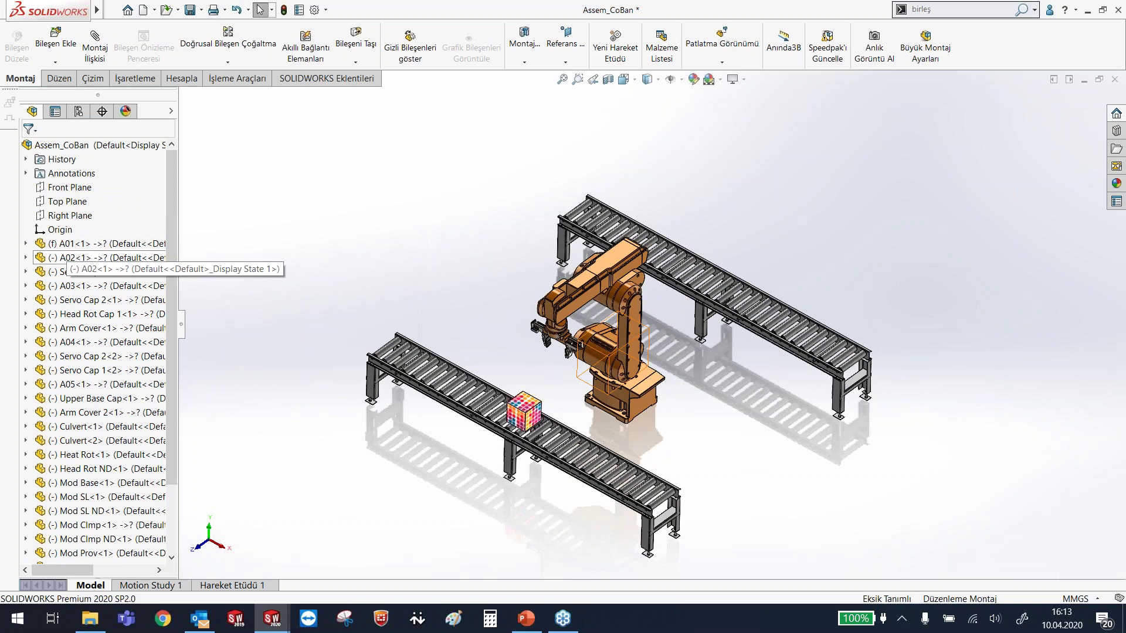
left_click(81, 247)
right_click(80, 246)
key("Escape")
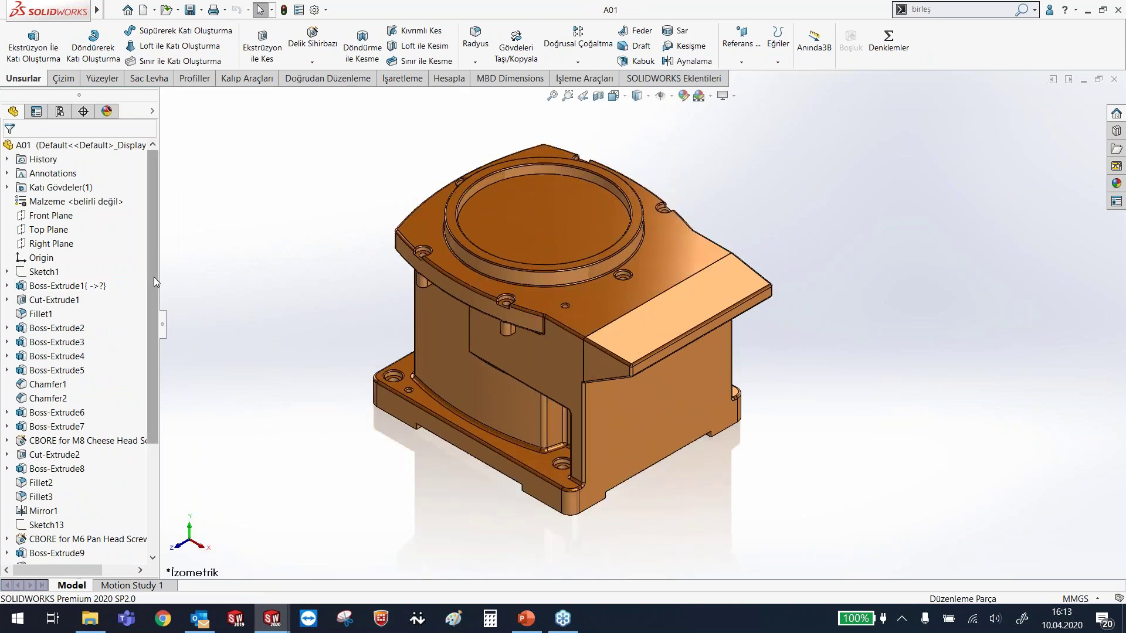
- Group Boss-Extrude1 through Boss-Extrude5 of the A01 part into a new folder, Klasör1
left_click_drag(155, 278, 165, 327)
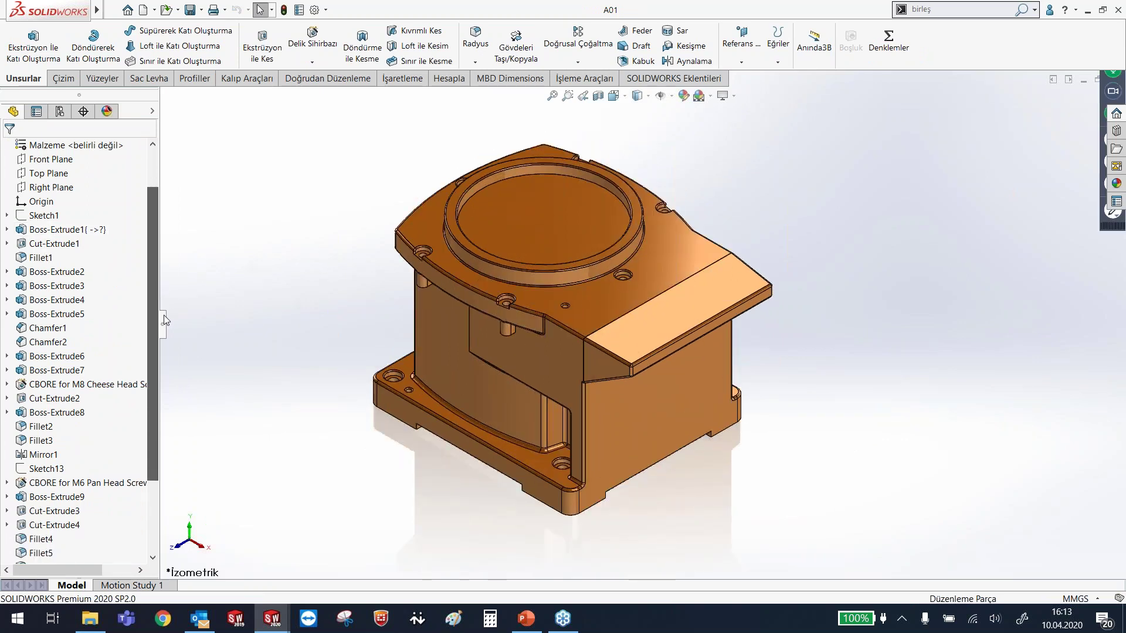
left_click(42, 232)
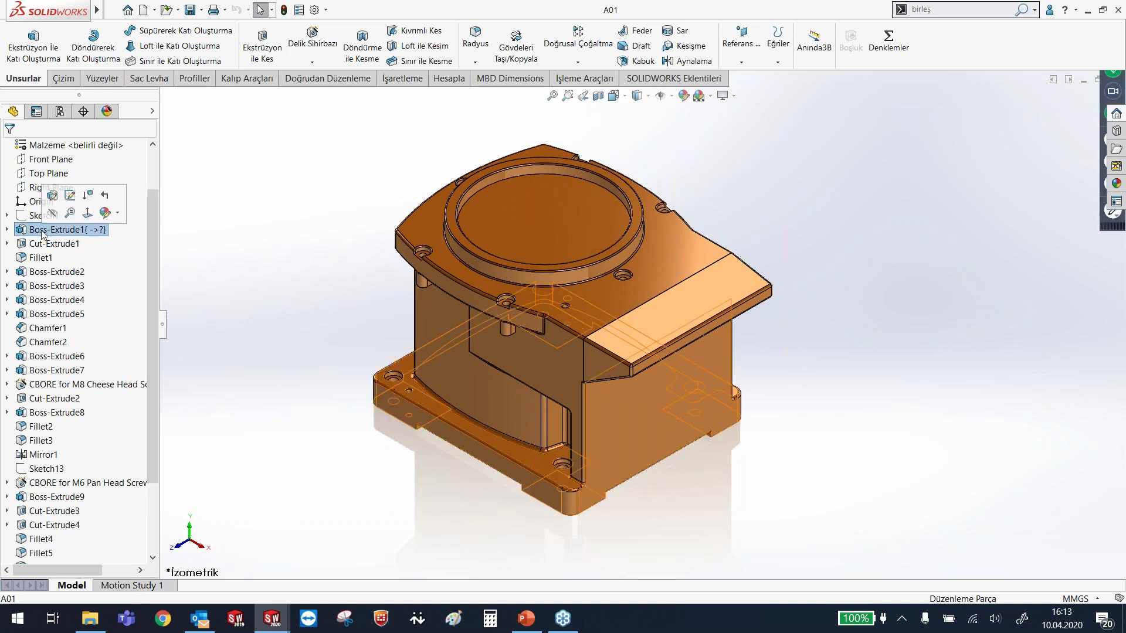
left_click(25, 315, "ctrl")
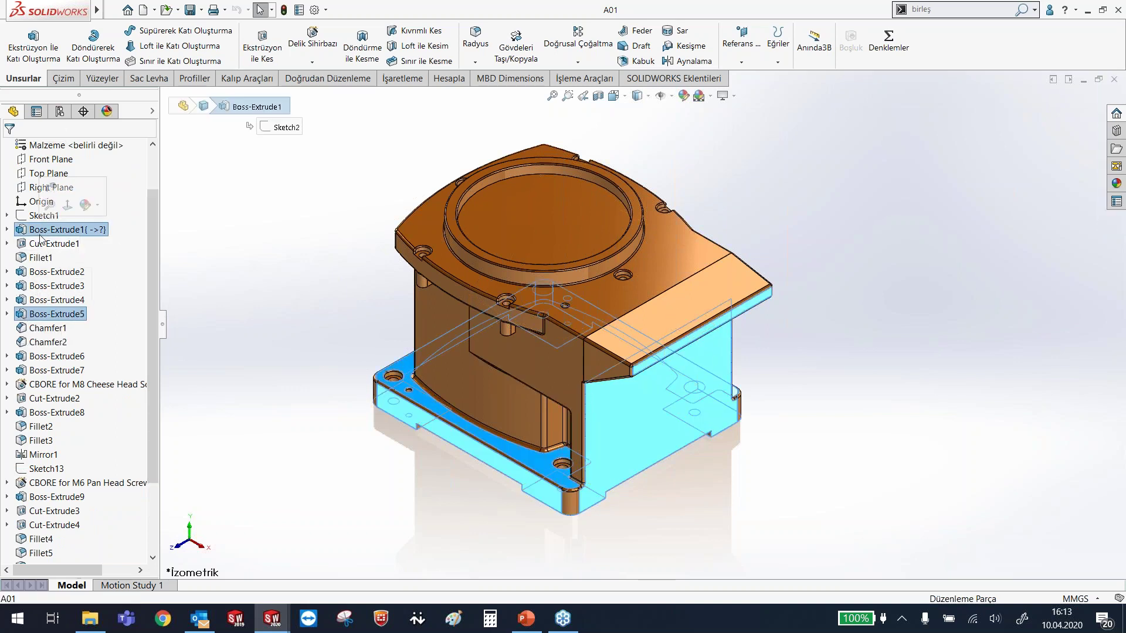
left_click(46, 317, "shift")
right_click(46, 317)
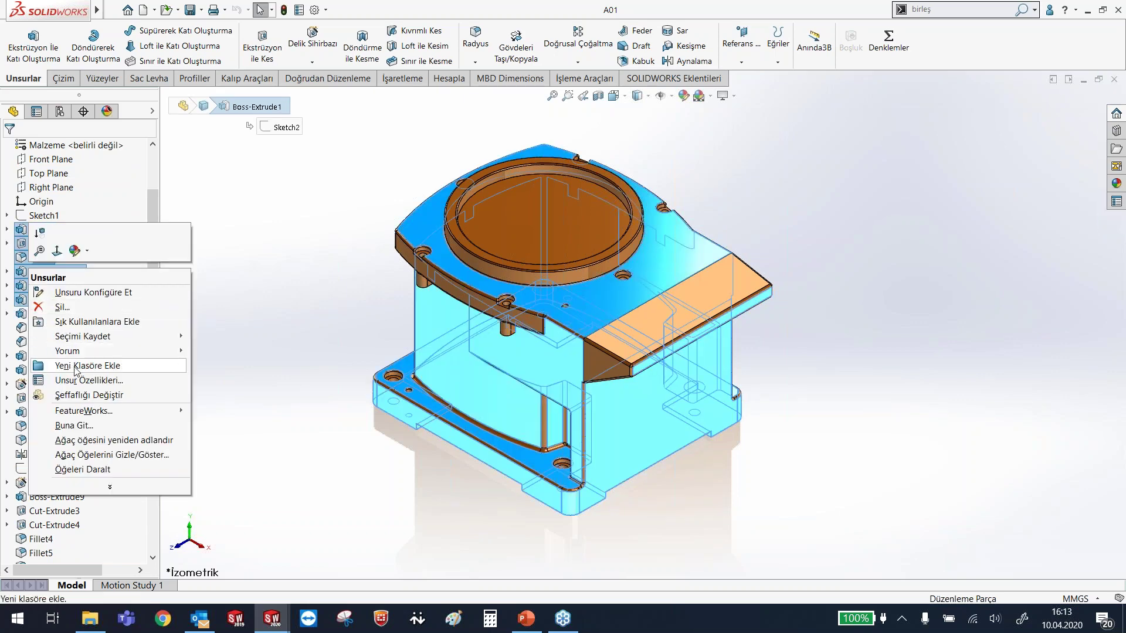
left_click(76, 366)
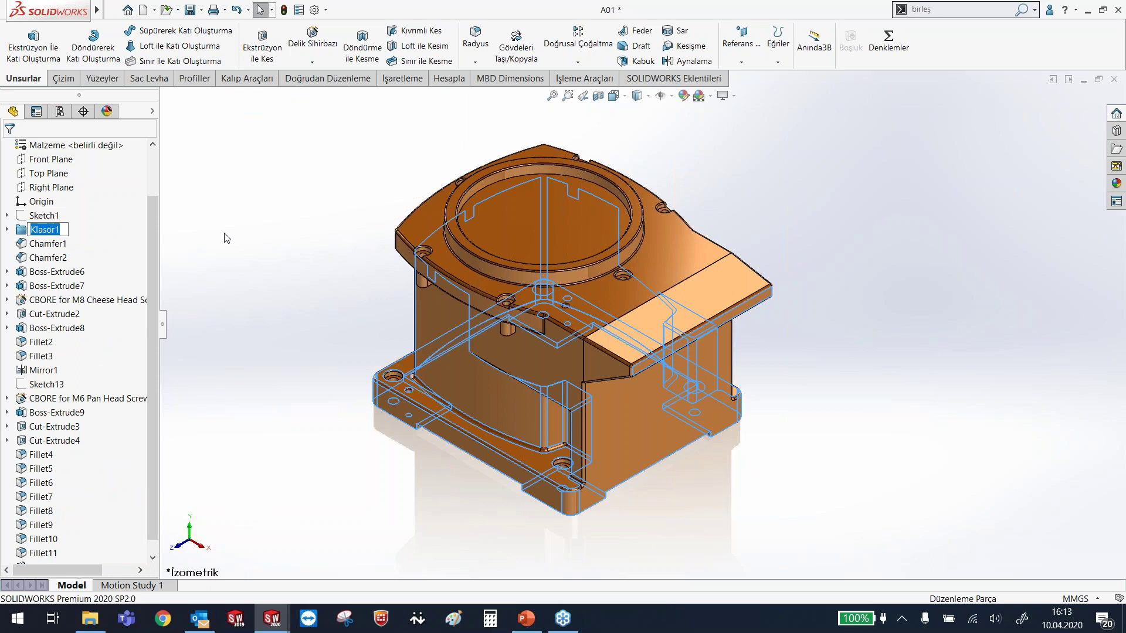
left_click(227, 237)
- Expand Klasör1 and check Boss-Extrude1 to Boss-Extrude5 inside it
left_click(7, 229)
left_click(64, 243)
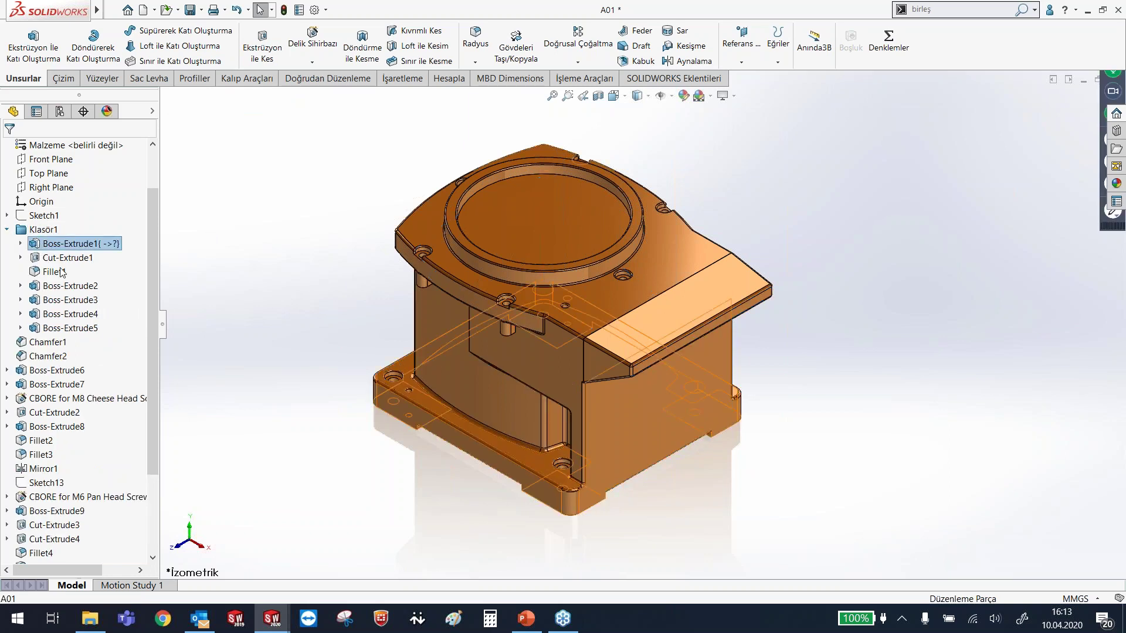
left_click(70, 328)
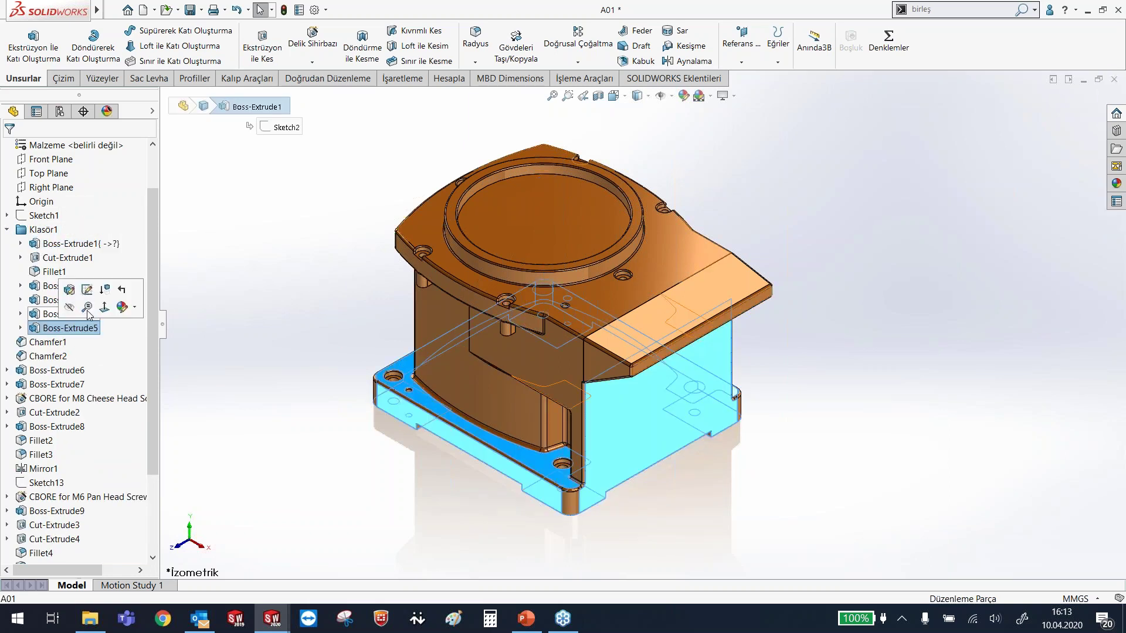
key("Escape")
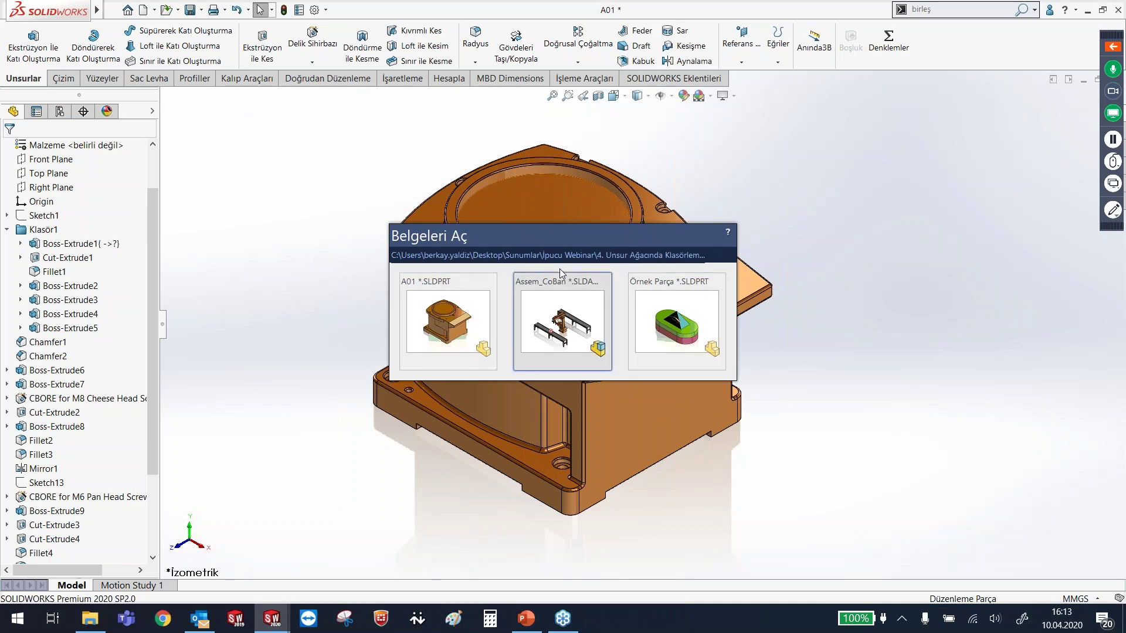
- Switch to Assem_CoBan and browse the Mates, RB Mate and Conveyor mate folders
key("Escape")
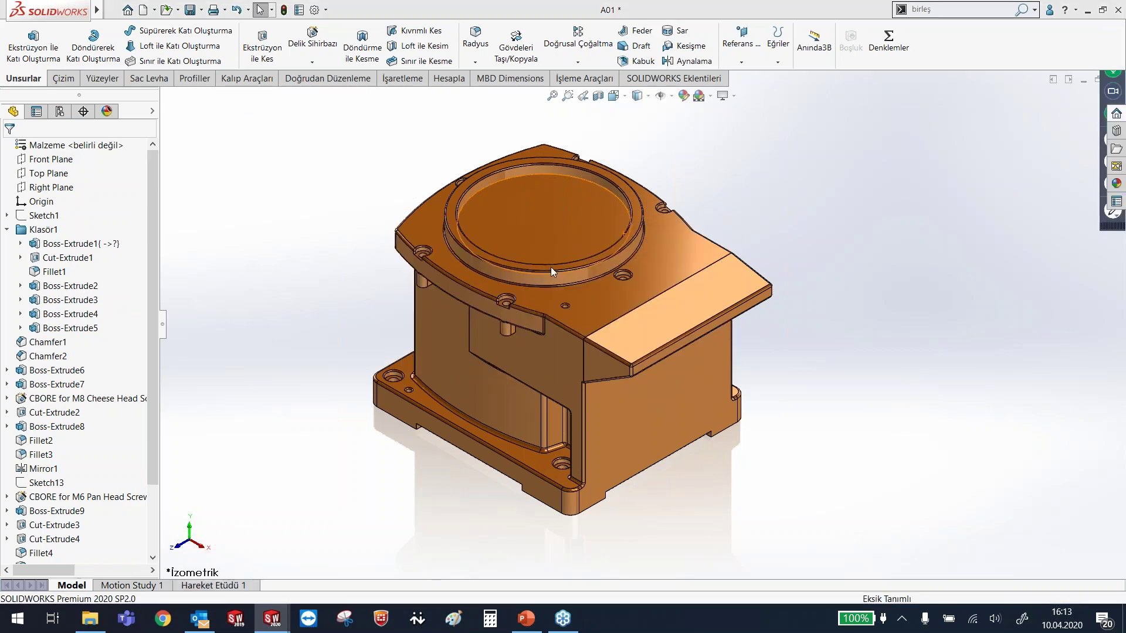
key("ctrl+Tab")
scroll(174, 294, "down", 2)
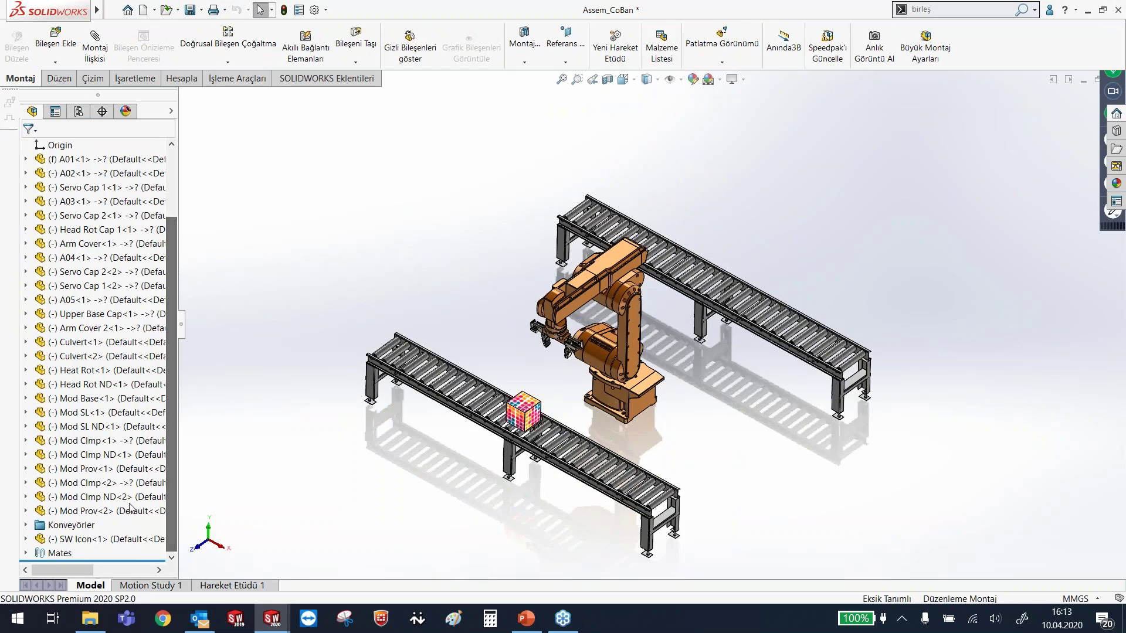
left_click(25, 553)
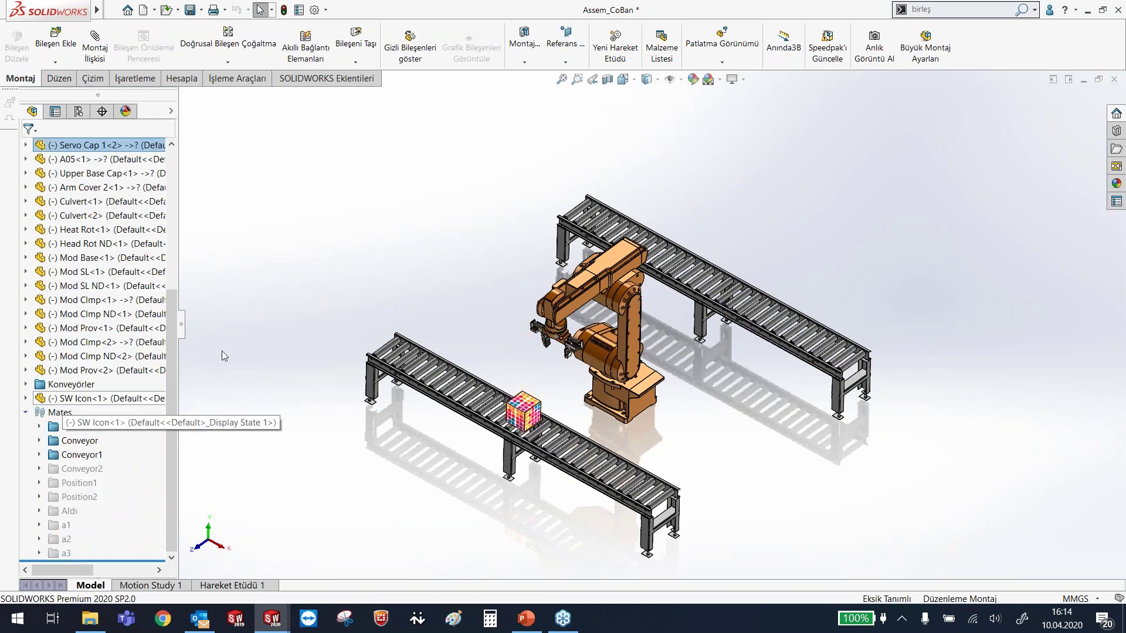
left_click(39, 428)
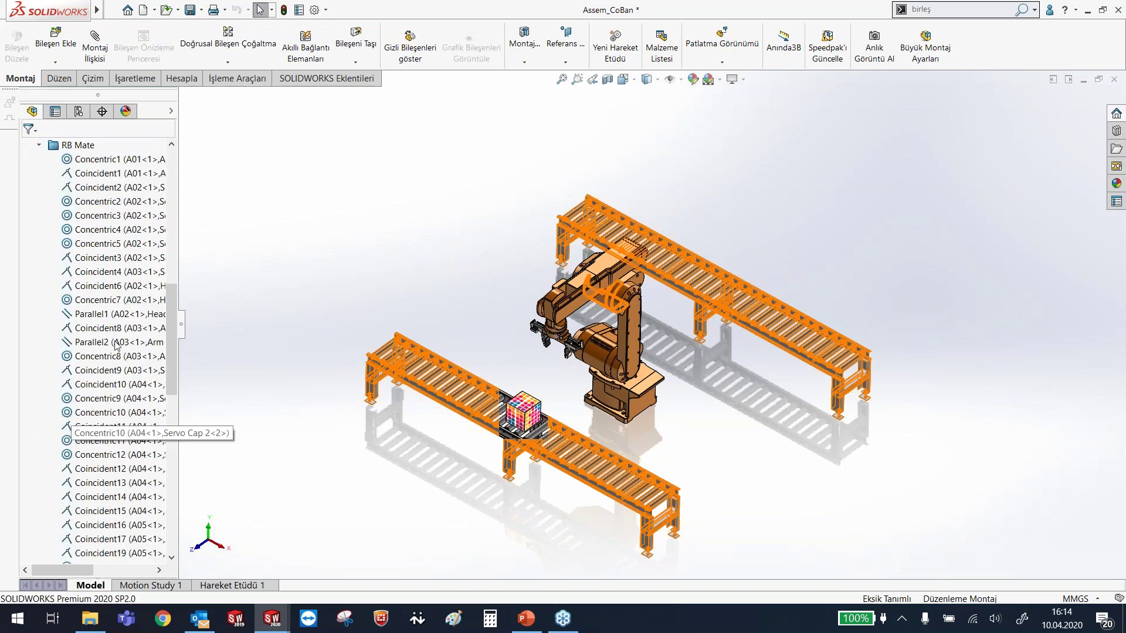
left_click(40, 146)
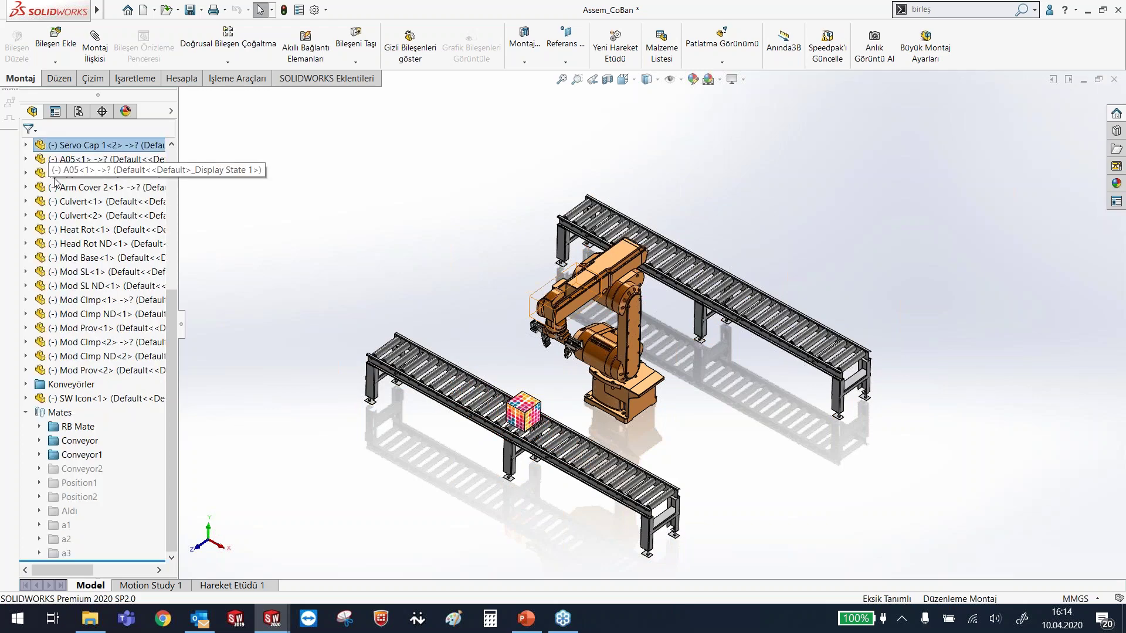
left_click(39, 427)
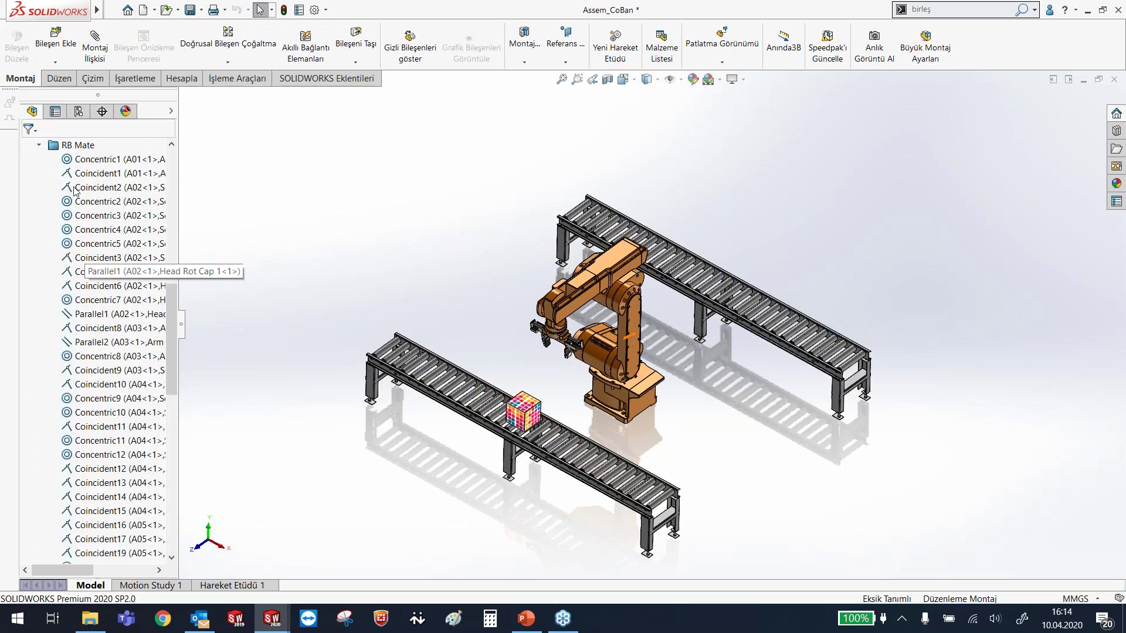
left_click(39, 146)
left_click(39, 440)
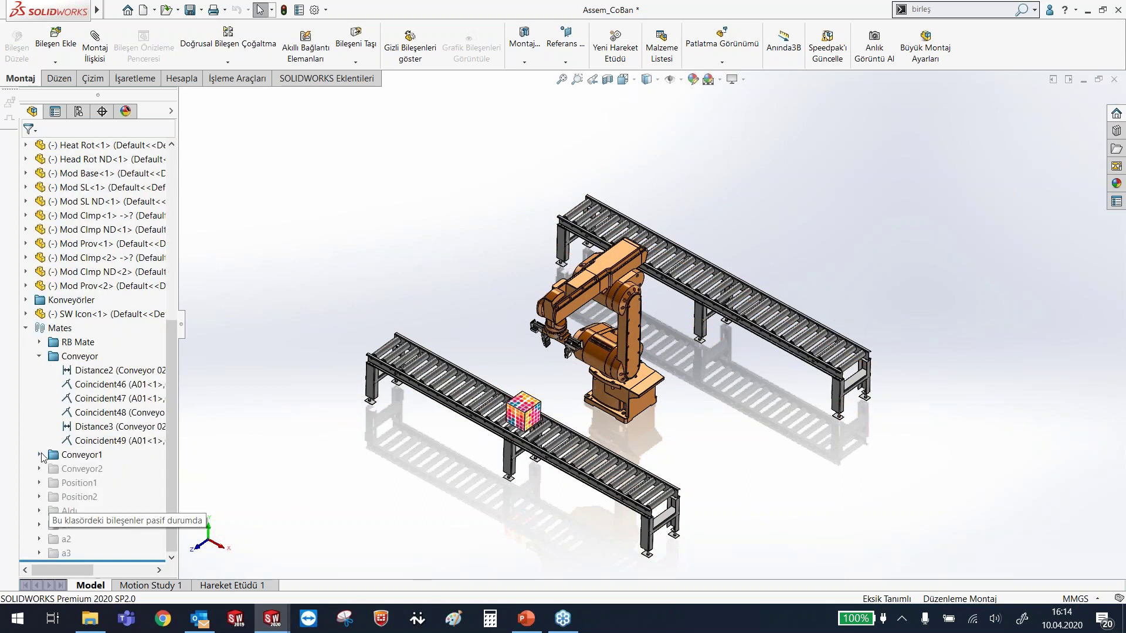
left_click(39, 455)
left_click(41, 414)
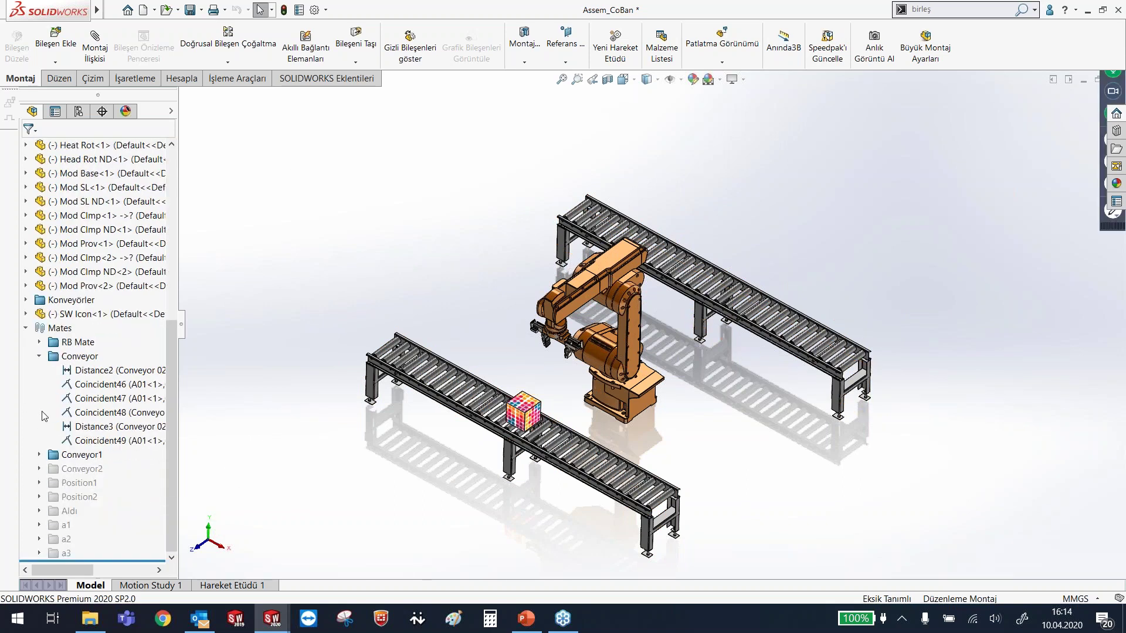
left_click(39, 356)
- Suppress the Conveyor1 mate folder holding Uzaklık1, Genişlik1 and Uzaklık5
left_click(81, 455)
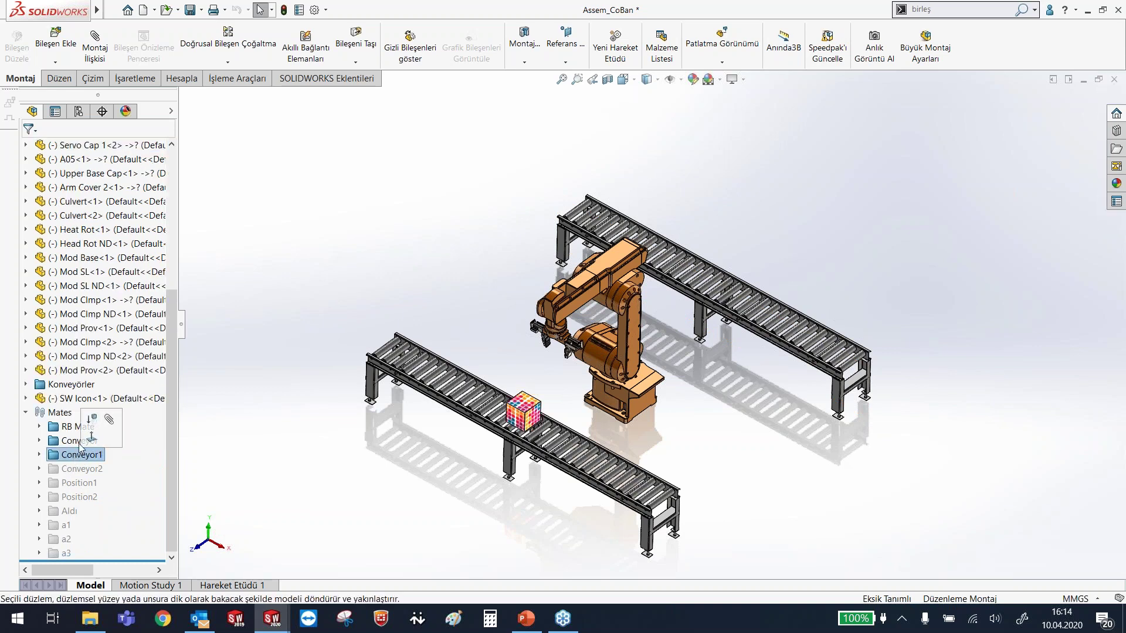
left_click(39, 455)
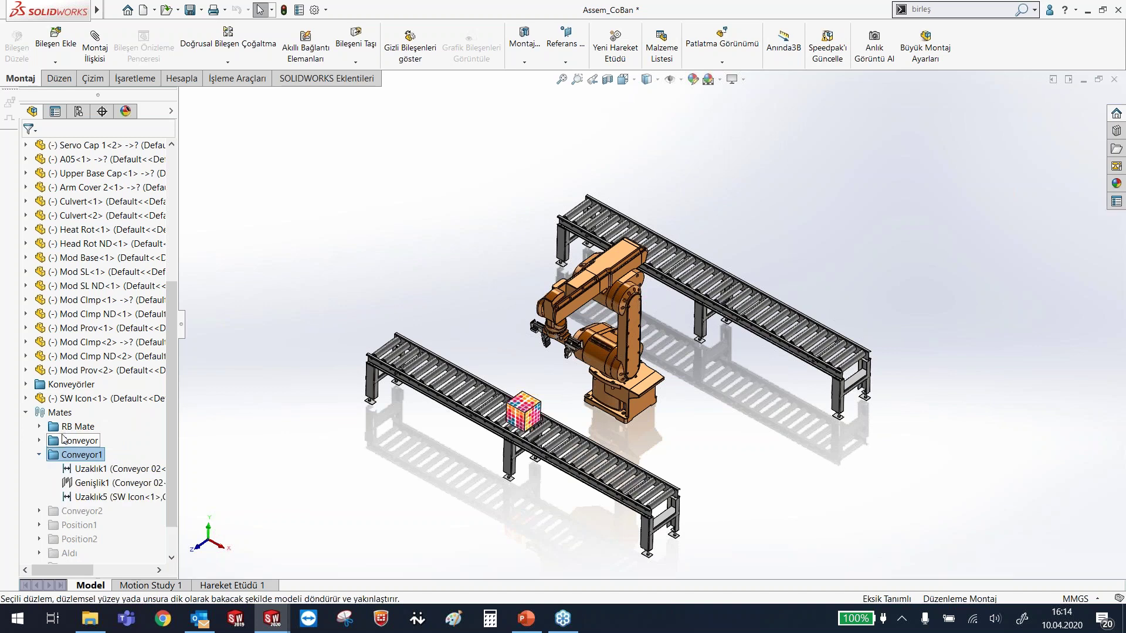
scroll(63, 439, "down", 1)
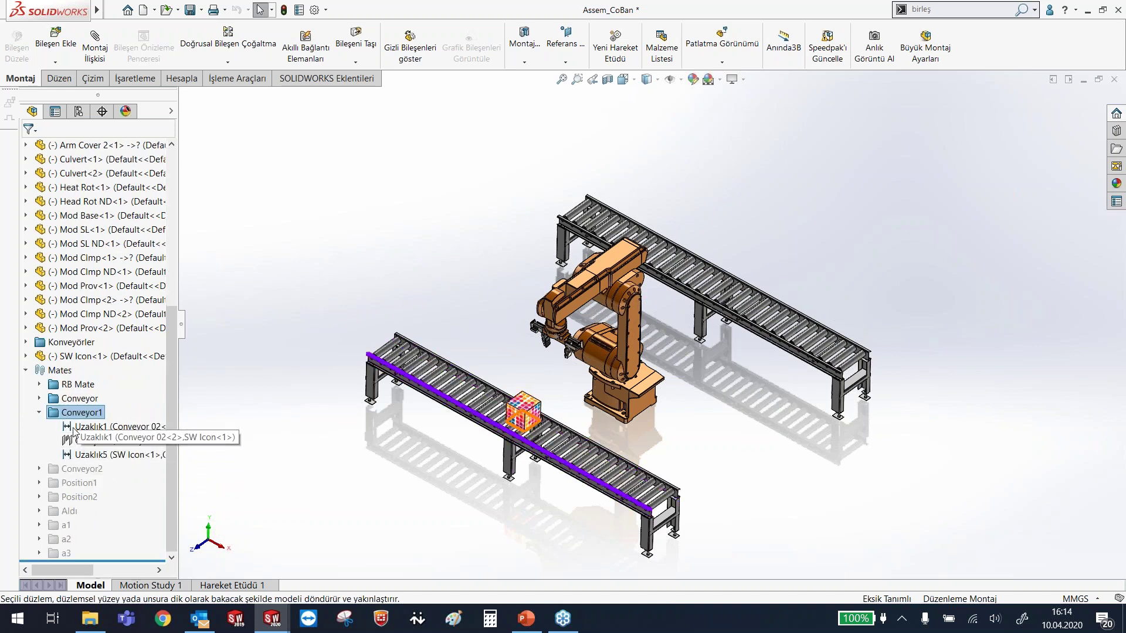
right_click(61, 413)
left_click(61, 418)
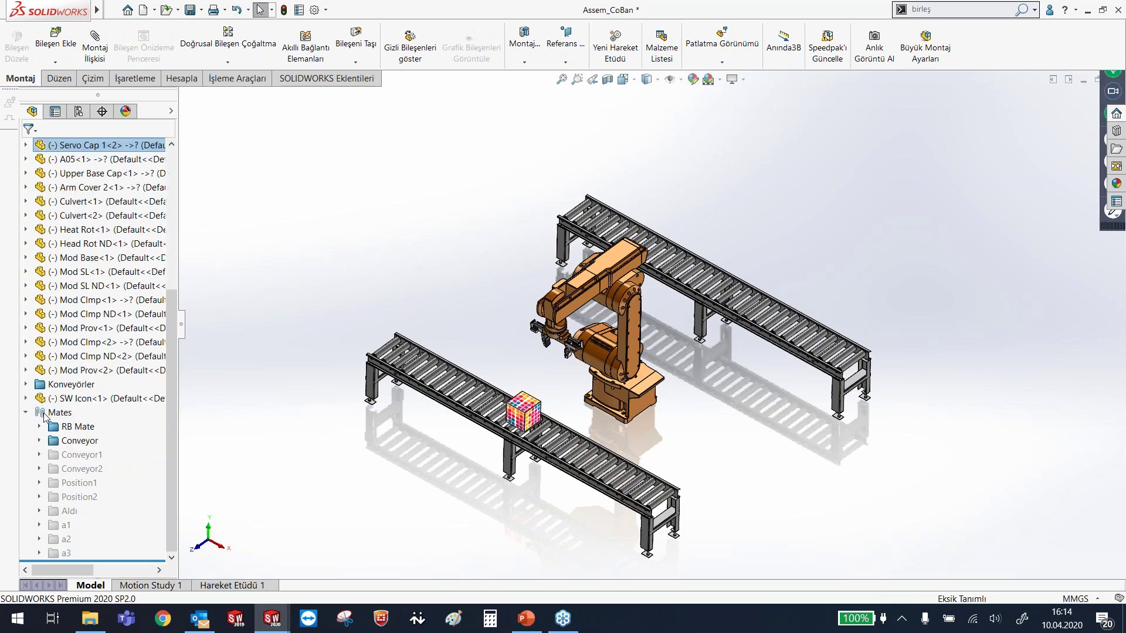
- Activate Conveyor2 to move the cube, then suppress it and reactivate Conveyor1
right_click(73, 468)
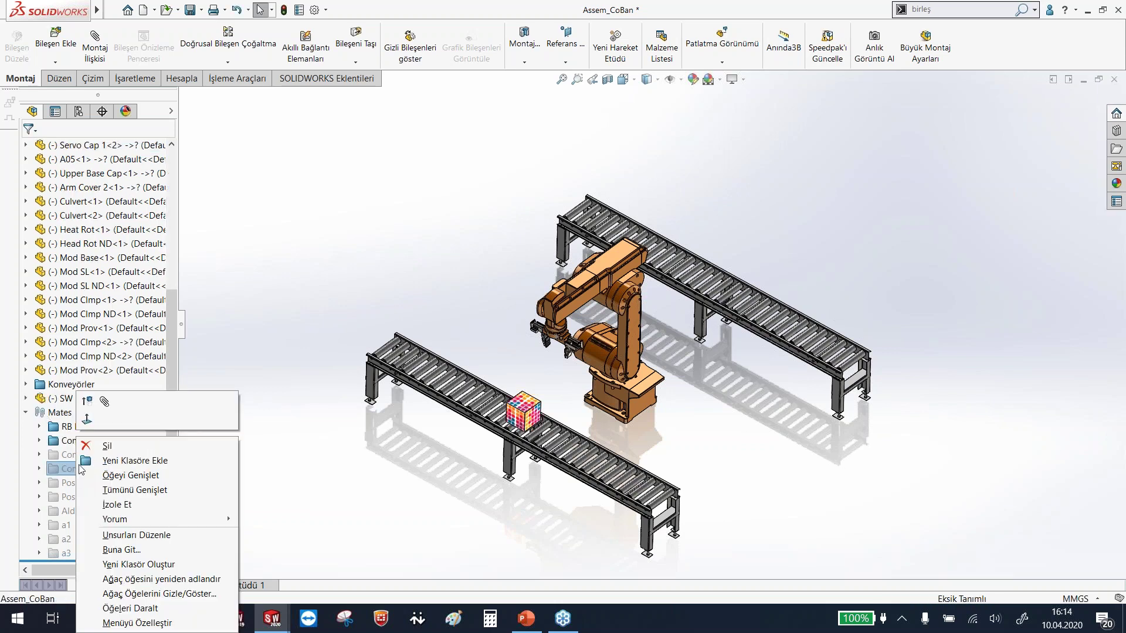
left_click(88, 402)
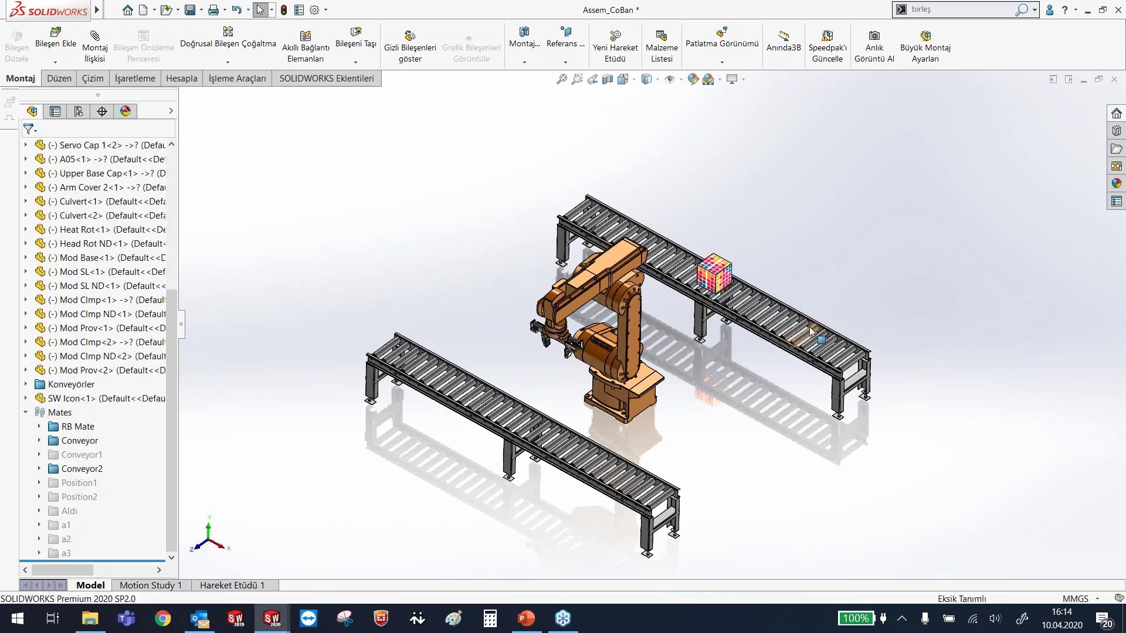
scroll(749, 294, "down", 5)
scroll(749, 293, "up", 4)
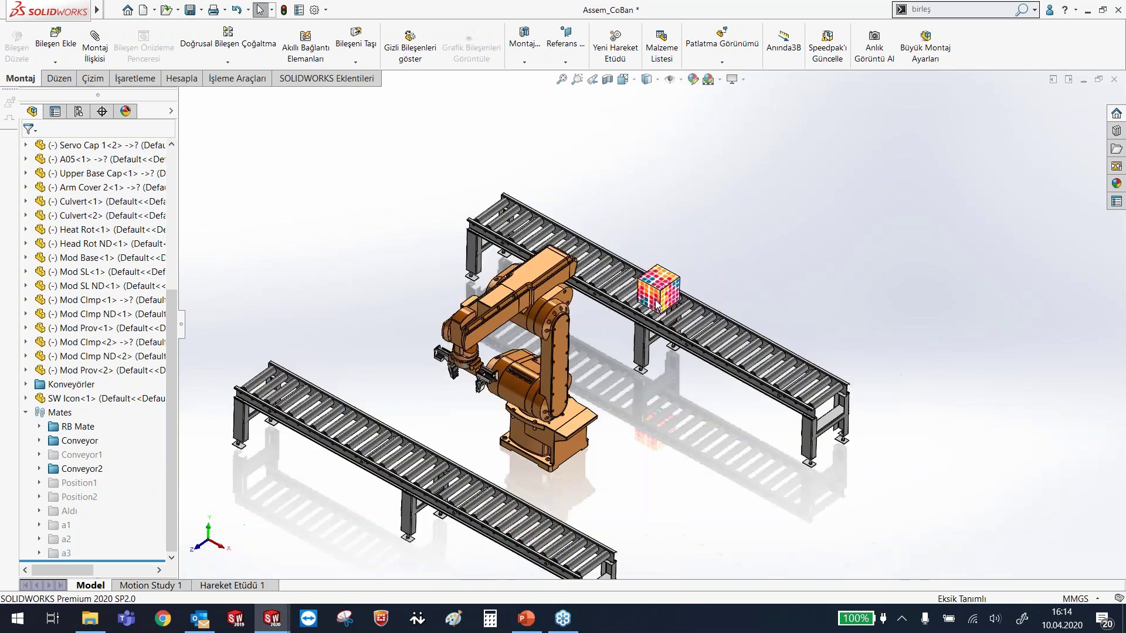
left_click(81, 469)
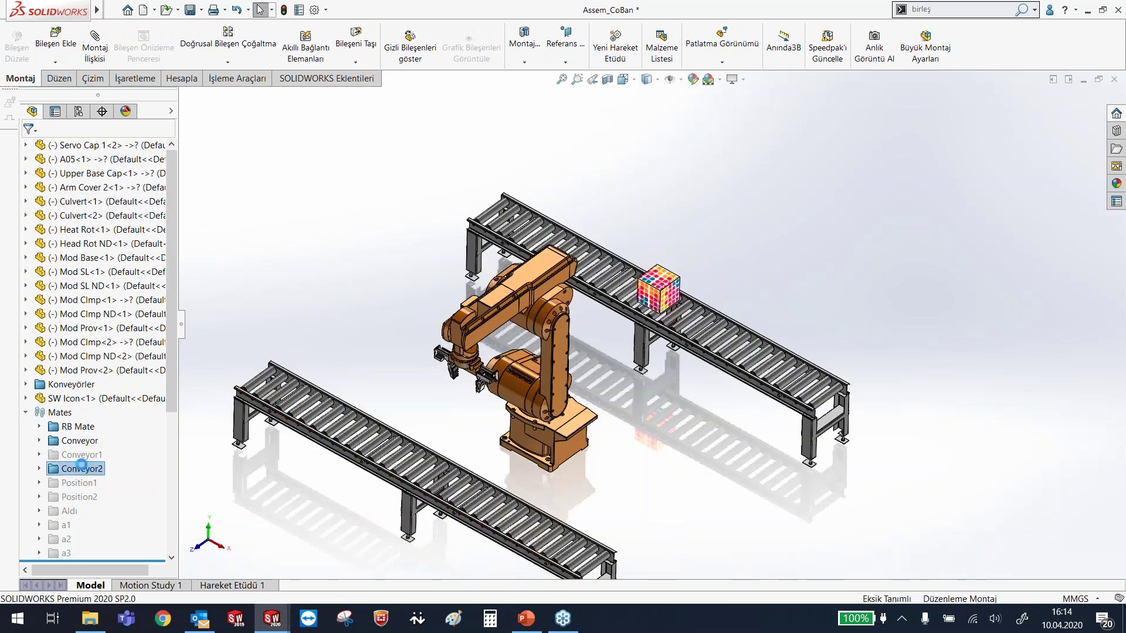
left_click(76, 457)
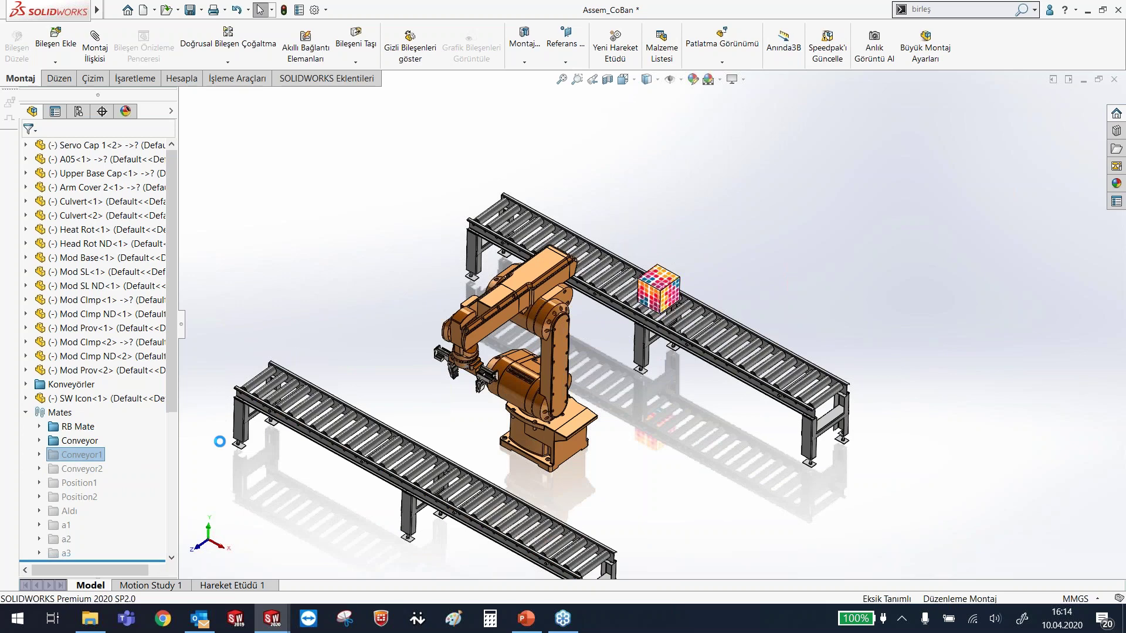
- Centre the view on the cube and expand Conveyor1, selecting its Uzaklık5 mate
scroll(644, 358, "down", 2)
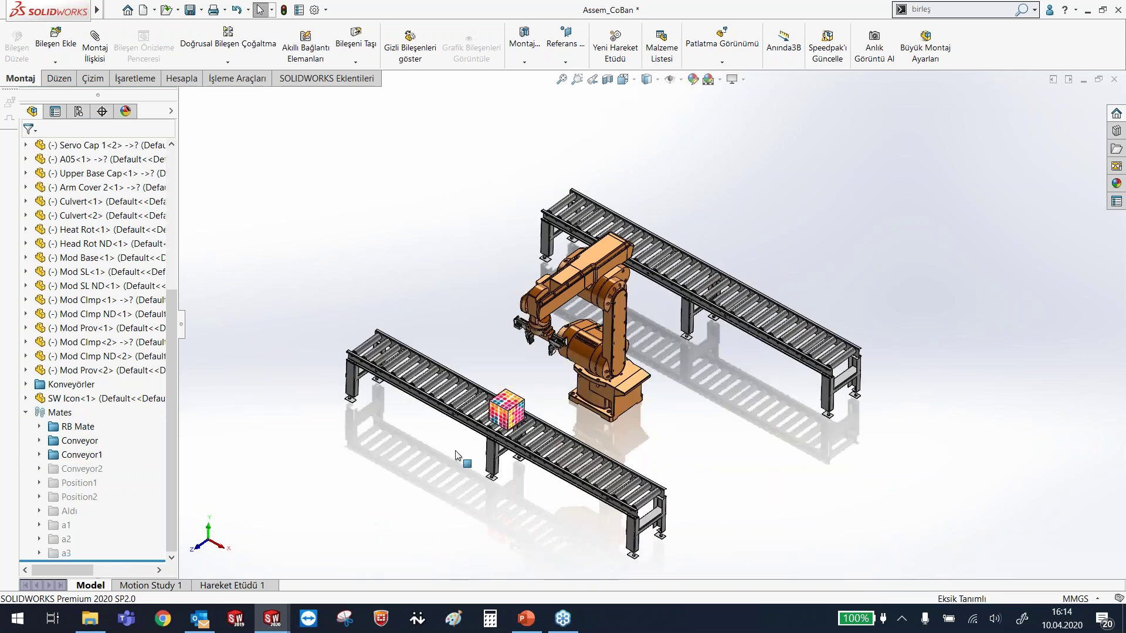
scroll(644, 357, "down", 4)
middle_click_drag(644, 358, 609, 323, "ctrl")
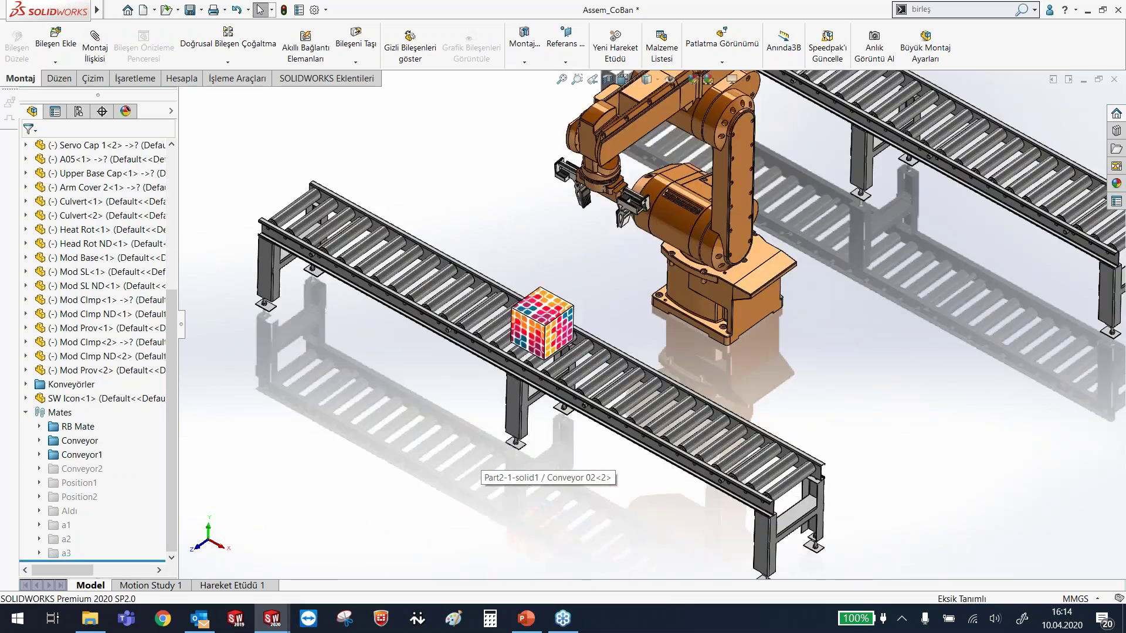
scroll(645, 324, "up", 2)
left_click(39, 455)
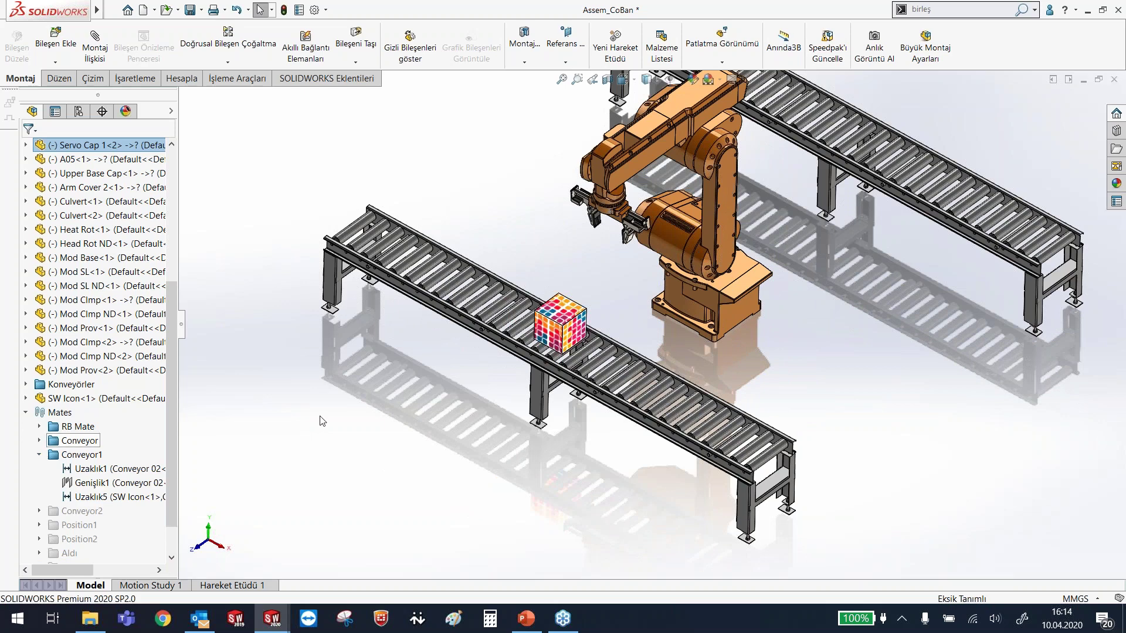
scroll(652, 329, "up", 1)
scroll(706, 364, "down", 3)
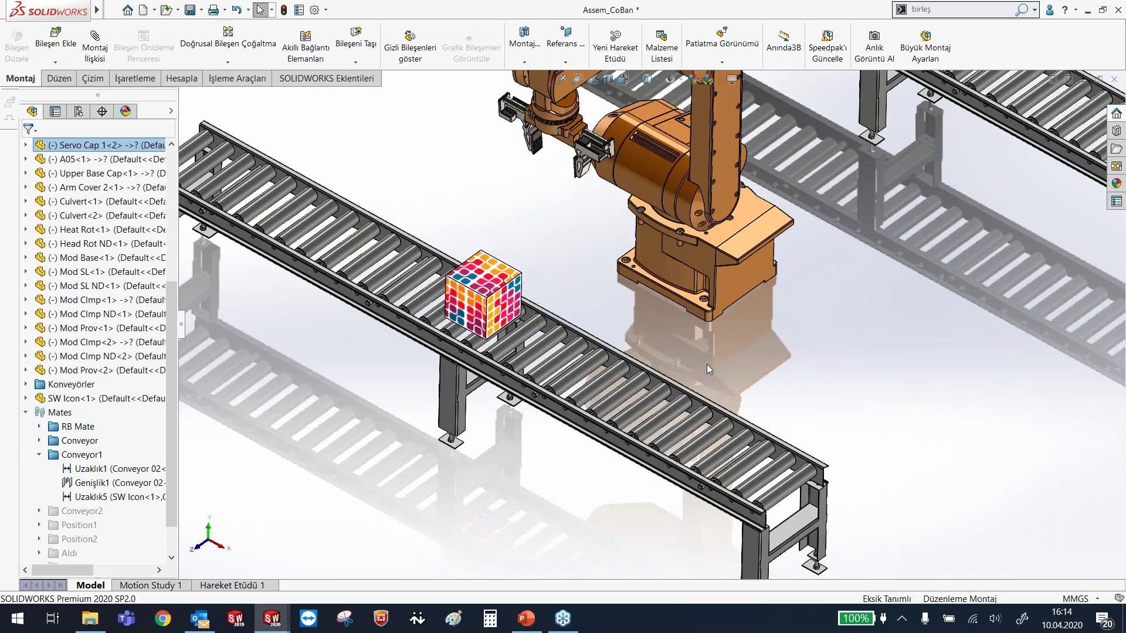
middle_click_drag(706, 364, 676, 335, "ctrl")
middle_click_drag(759, 465, 722, 434, "ctrl")
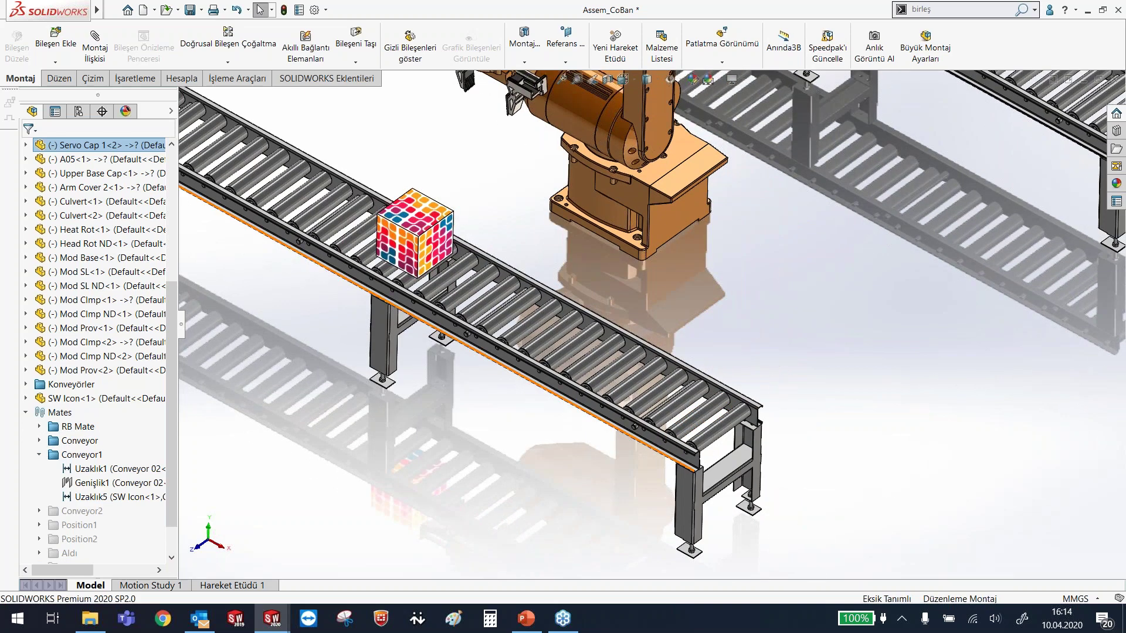
left_click(92, 496)
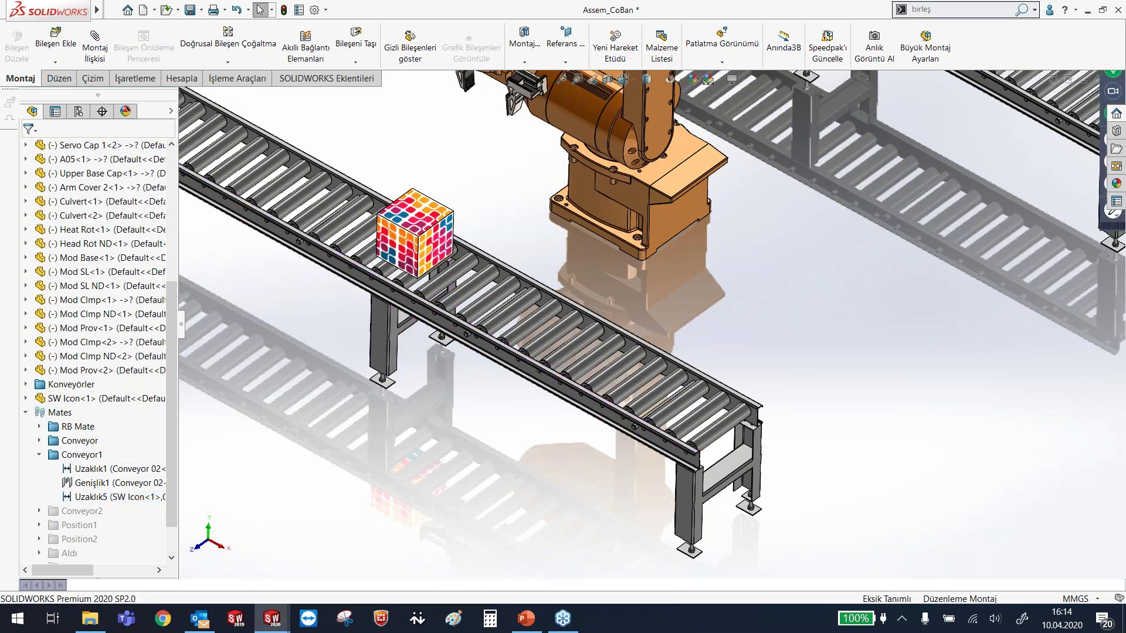
- Create a new motion study, Hareket Etüdü 2
right_click(231, 585)
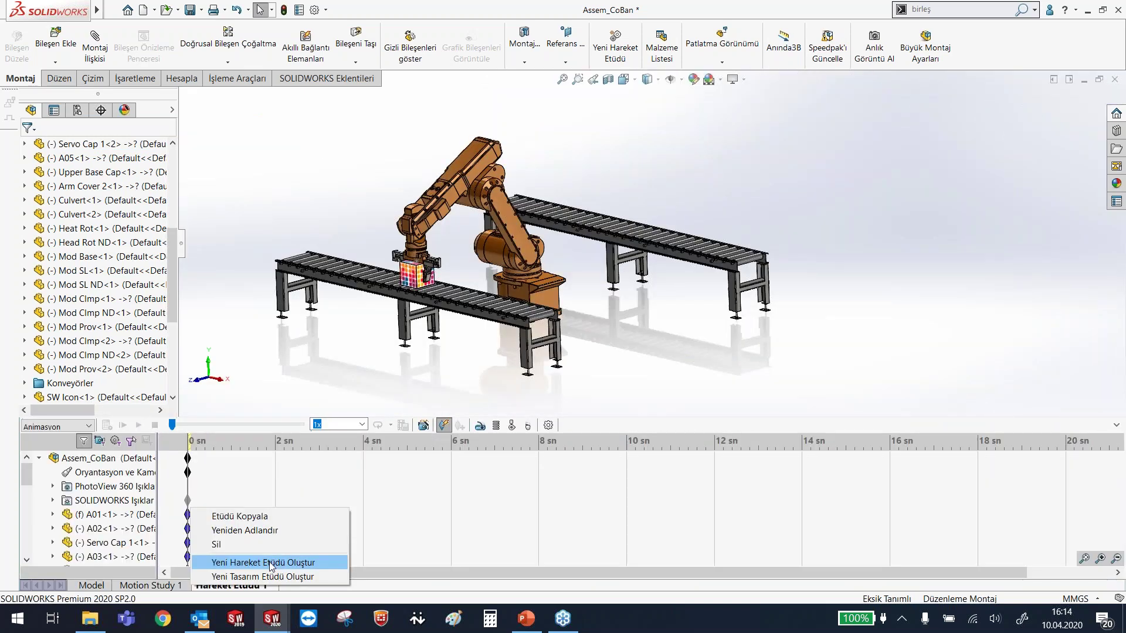
left_click(270, 575)
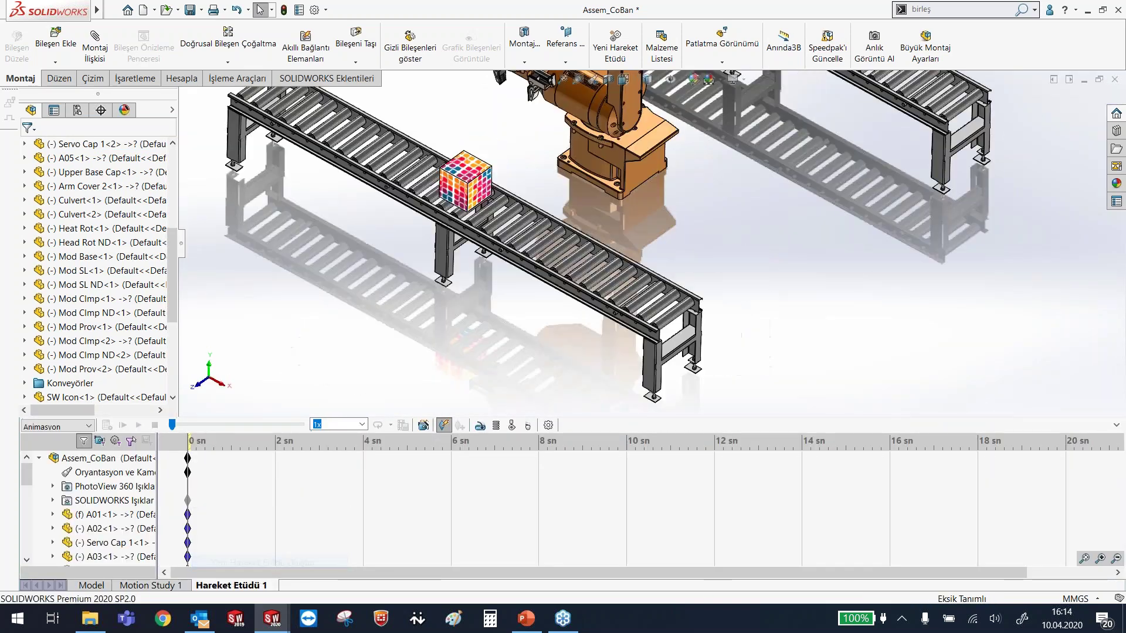
scroll(575, 307, "up", 1)
scroll(684, 208, "down", 3)
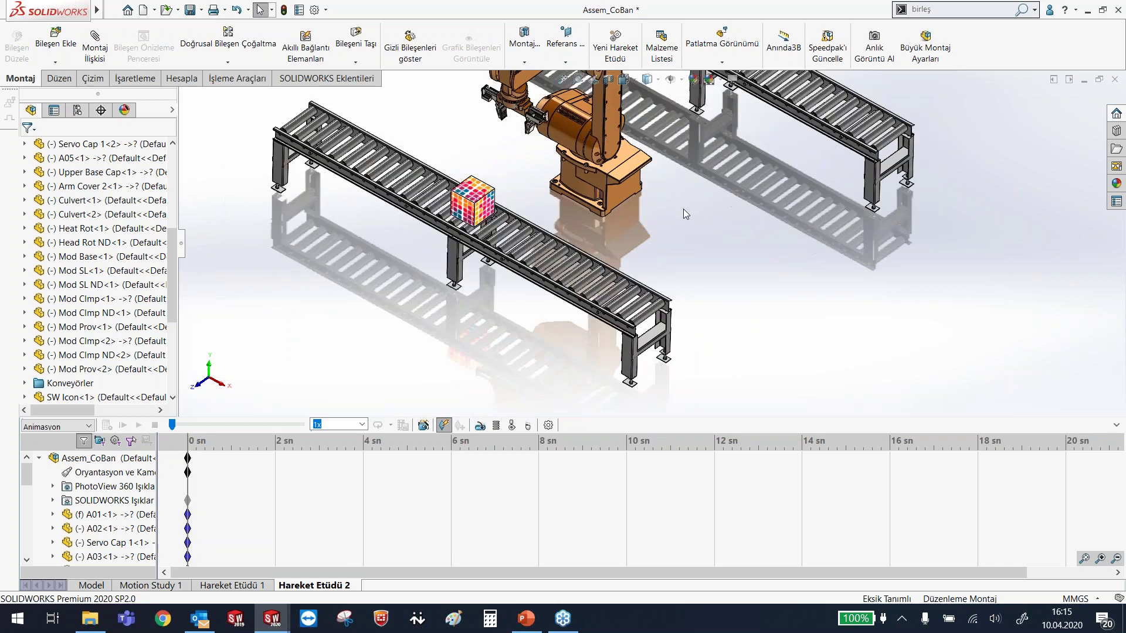
scroll(658, 219, "down", 2)
scroll(91, 508, "down", 3)
scroll(91, 508, "down", 3)
scroll(91, 508, "down", 3)
- Expand Konveyörler and the Conveyor1 mates in the MotionManager tree, identifying parts near the cube
left_click(66, 528)
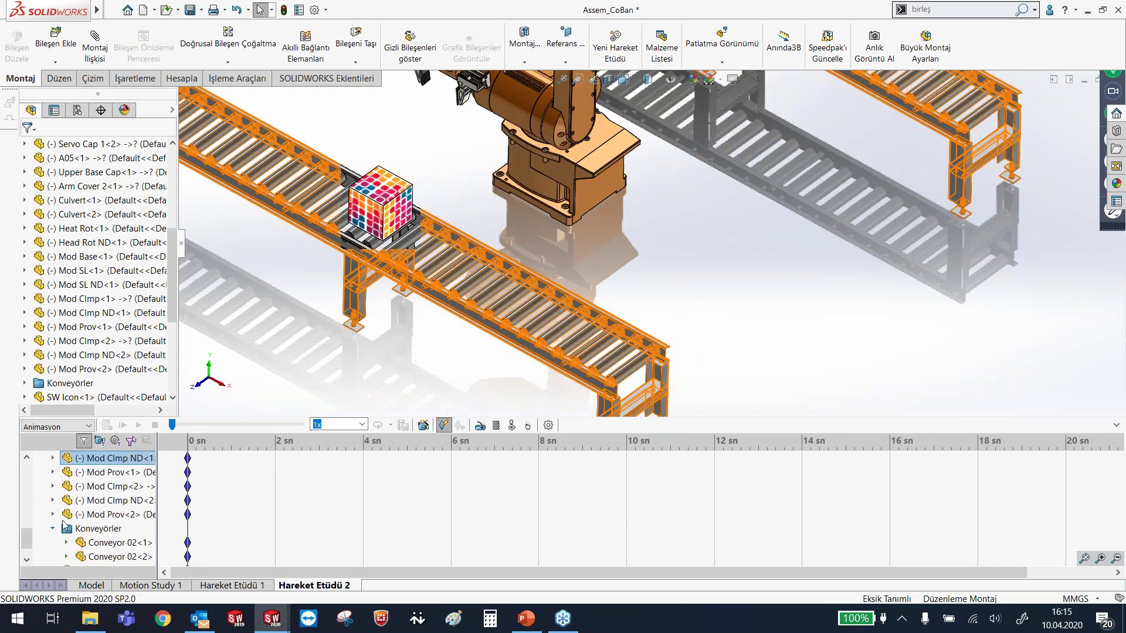
scroll(85, 502, "down", 3)
scroll(82, 503, "up", 3)
scroll(74, 504, "down", 3)
left_click(66, 502)
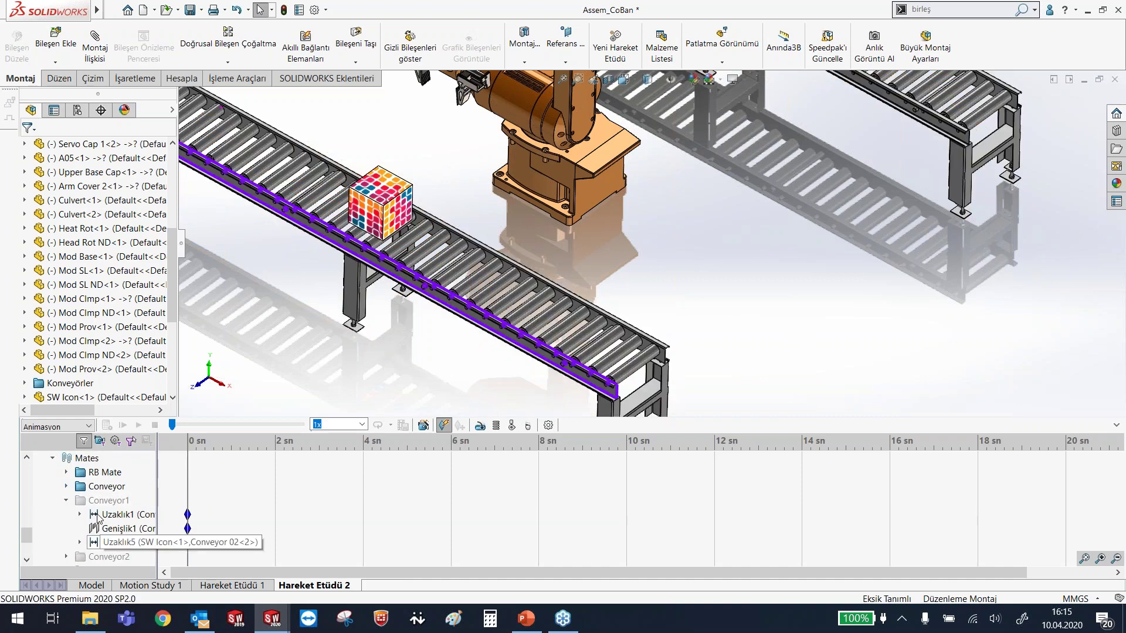
left_click(94, 503)
left_click(94, 503)
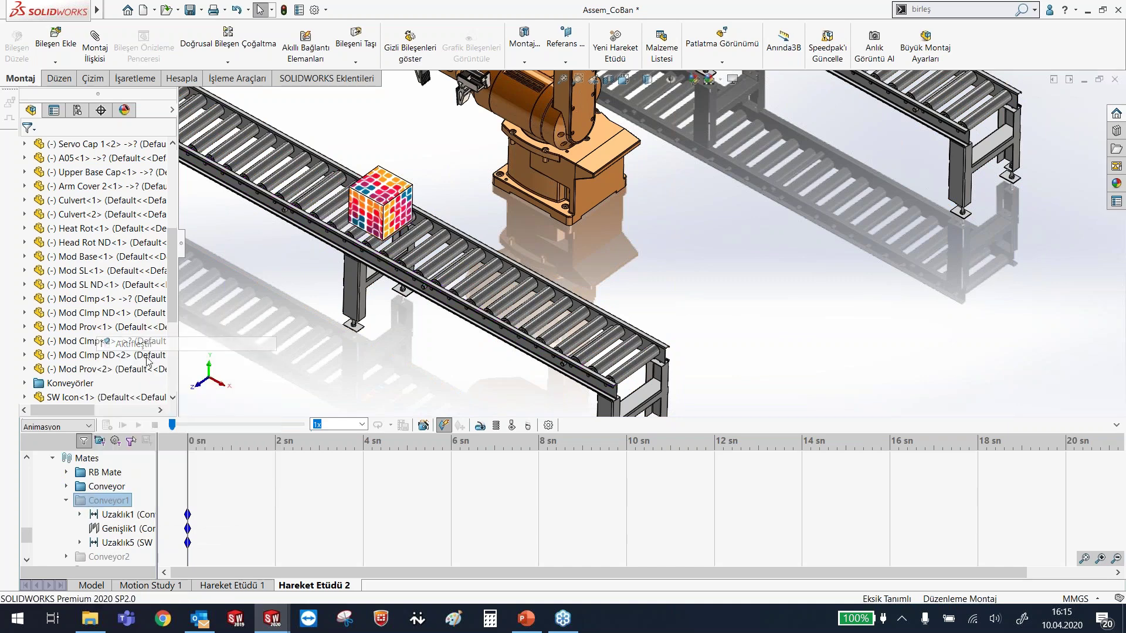
left_click(635, 369)
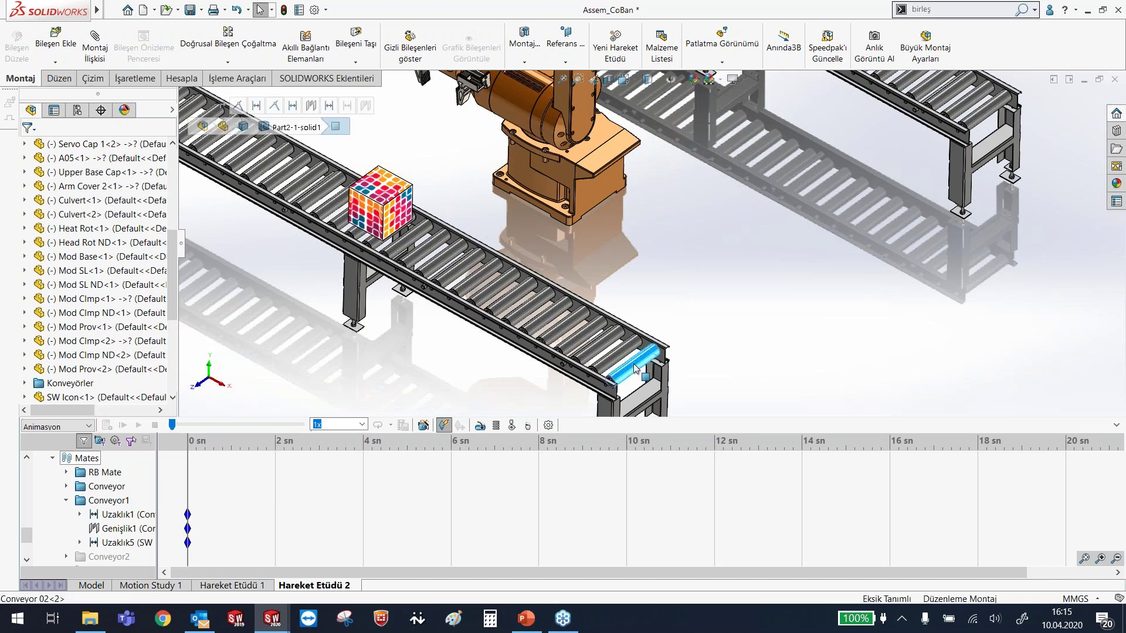
left_click(355, 237)
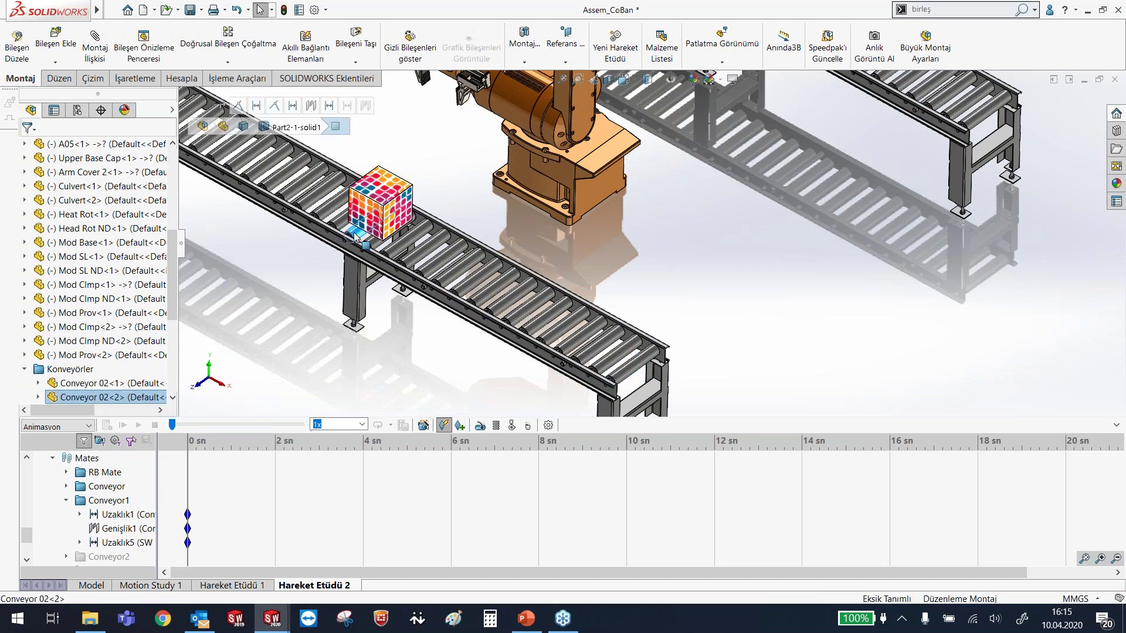
left_click(315, 314)
scroll(122, 529, "down", 1)
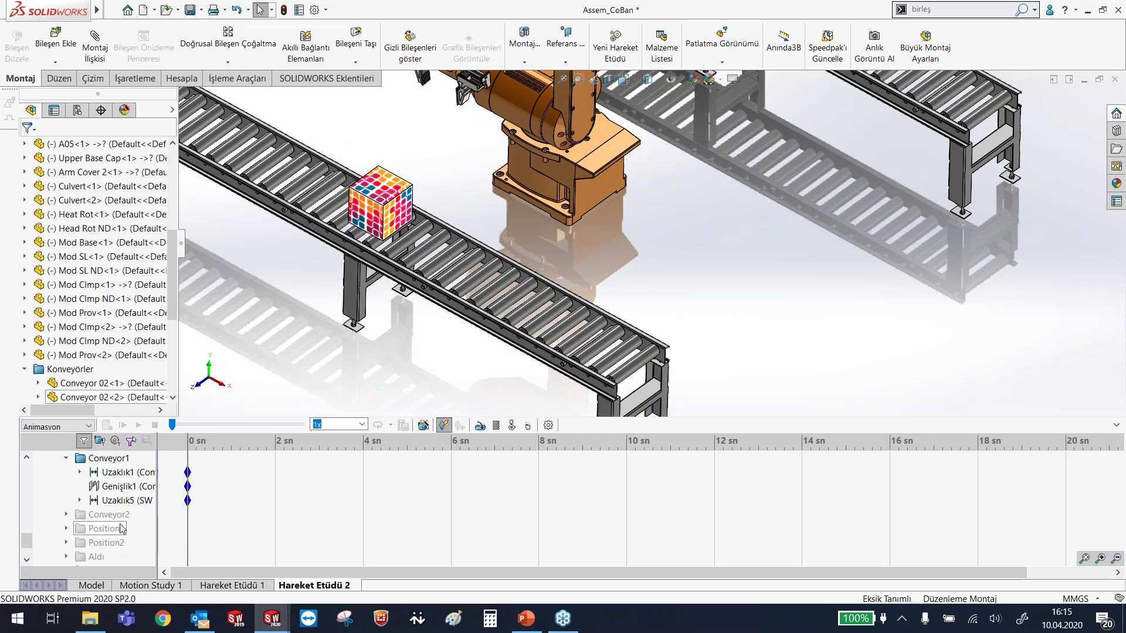
scroll(122, 528, "up", 1)
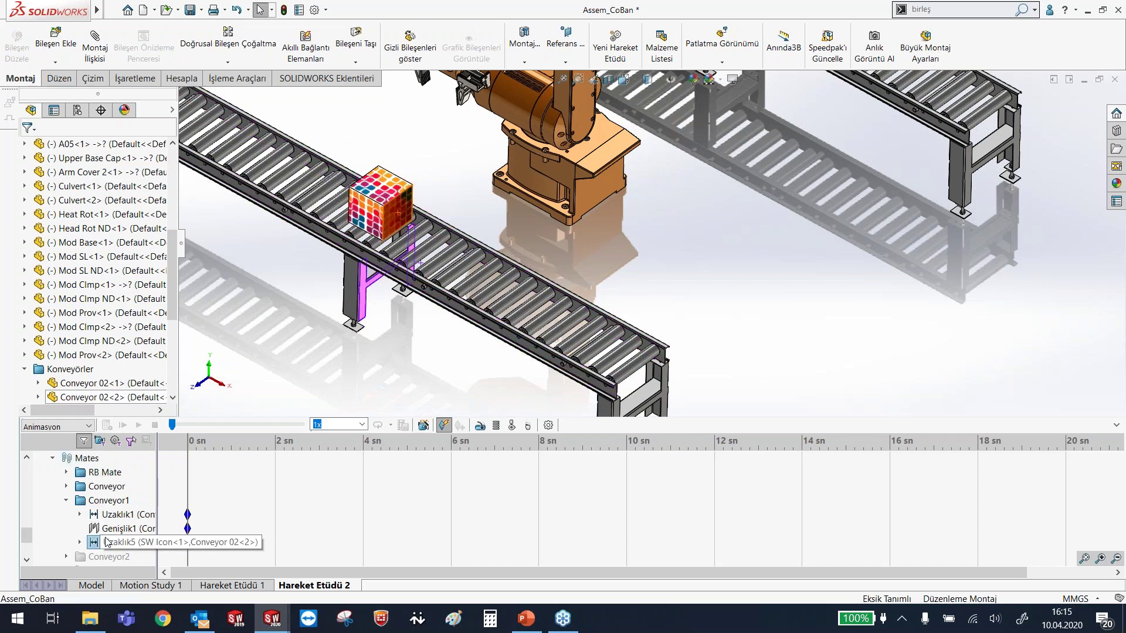
- Open the Uzaklık5 distance mate's dimension for editing
left_click(107, 542)
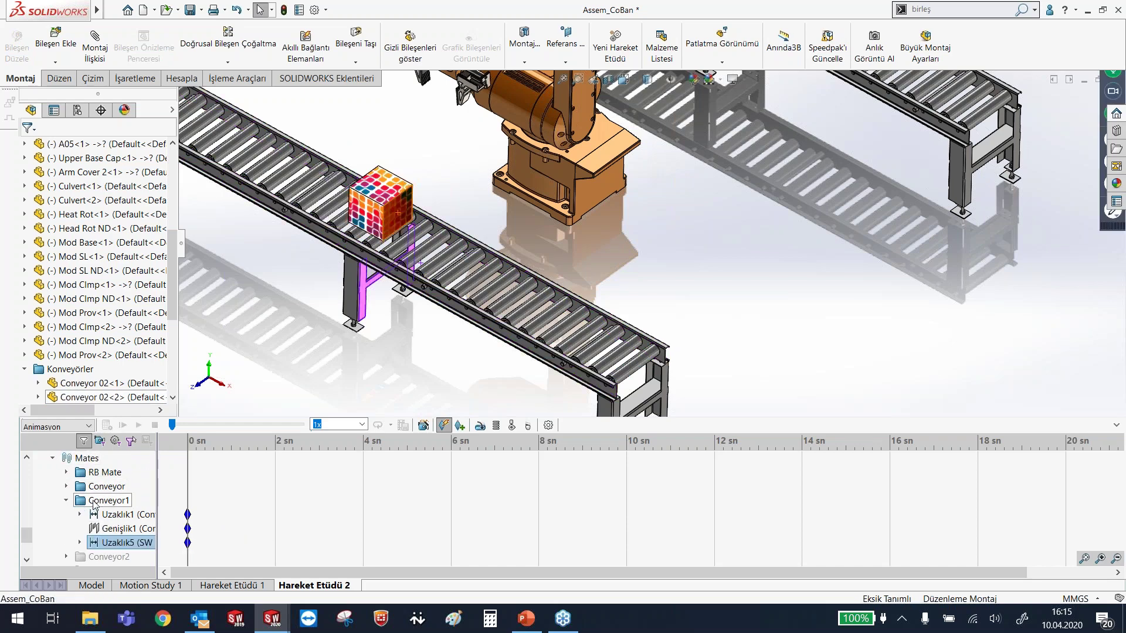
left_click(94, 503)
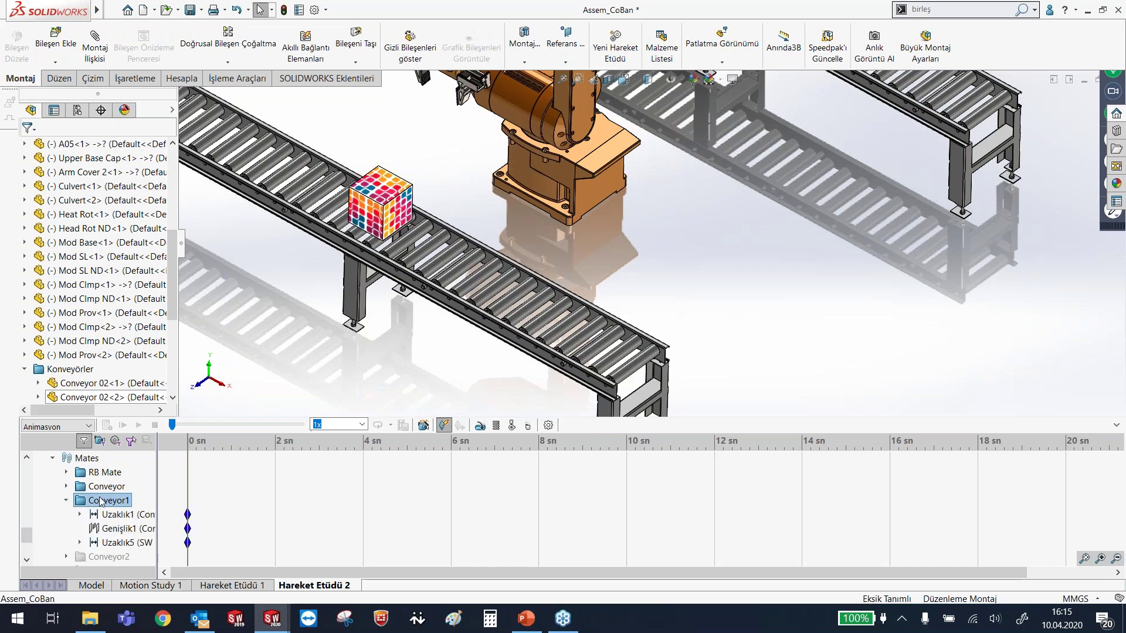
left_click(111, 542)
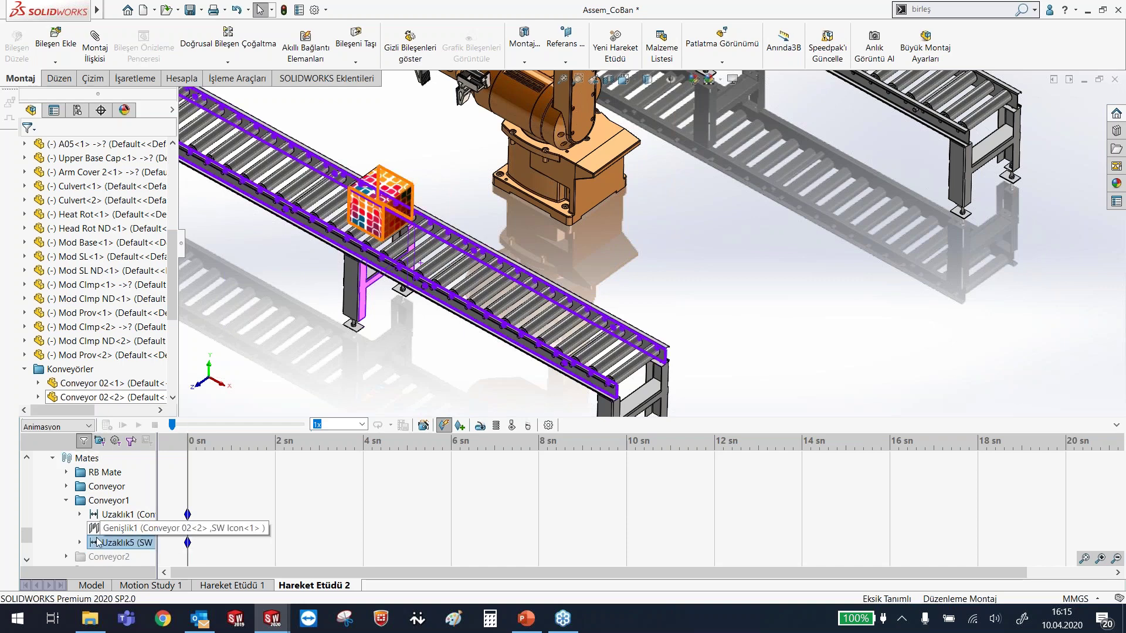
right_click(104, 543)
left_click(158, 427)
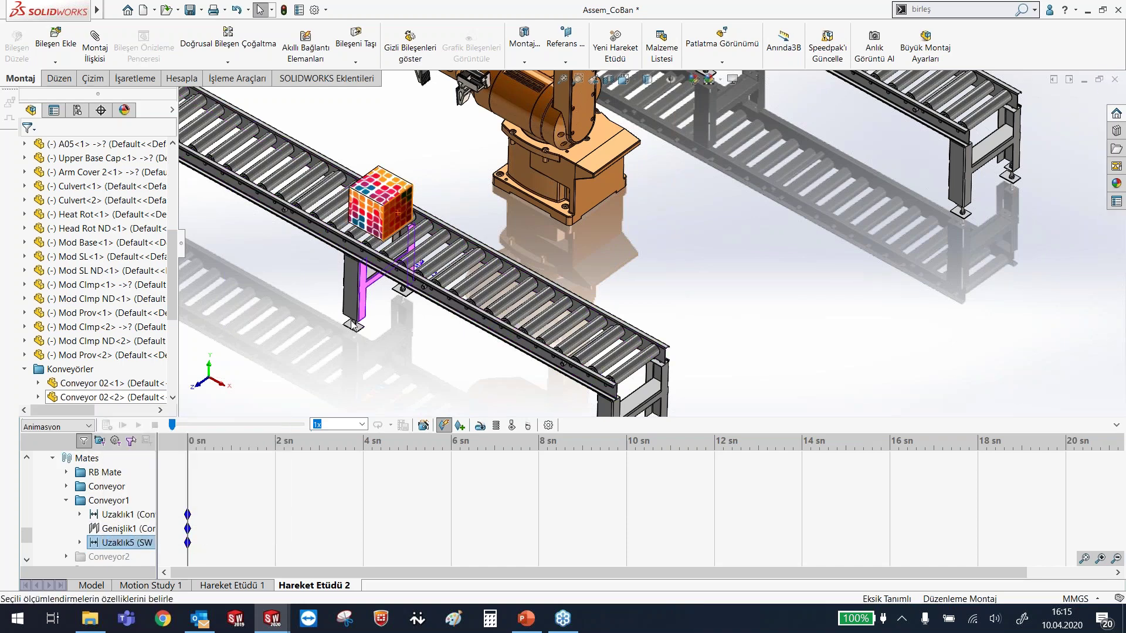
- Set Uzaklık5 to 600 mm at 0 s and rebuild
double_click(499, 307)
type("600")
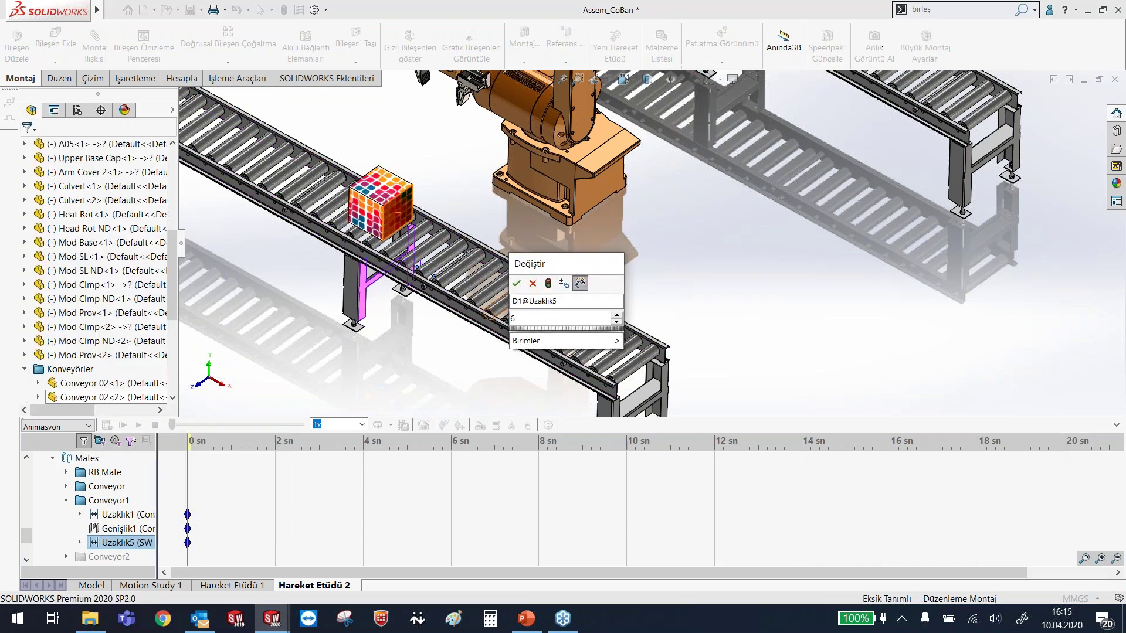
left_click(548, 284)
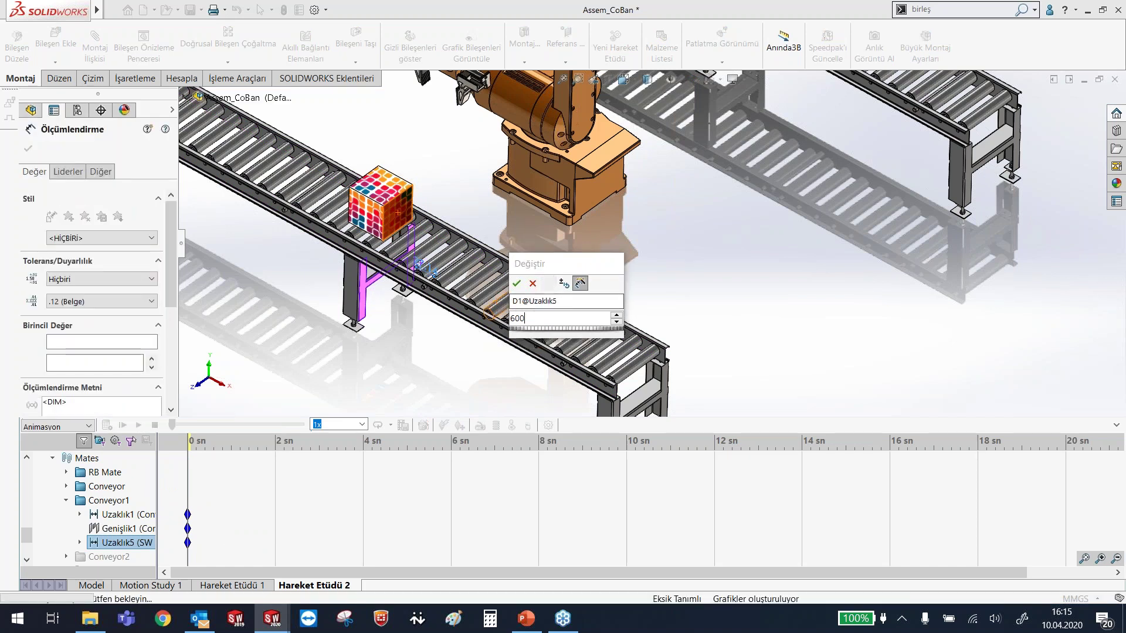
left_click(516, 284)
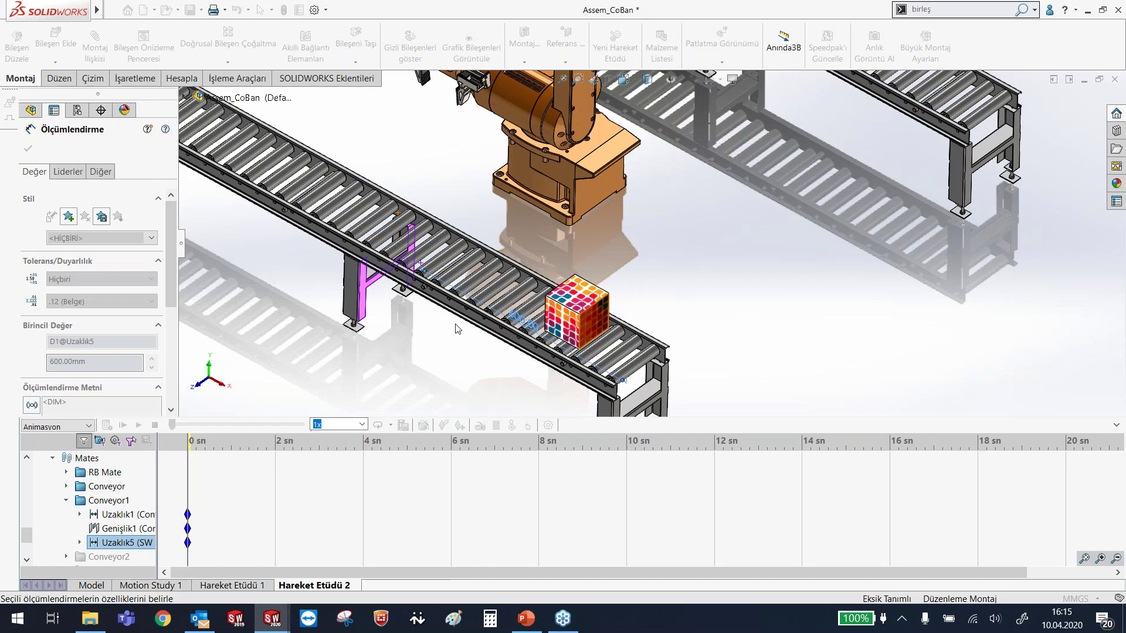
- At the 2 sn mark, change Uzaklık5 to 0 mm
left_click(279, 442)
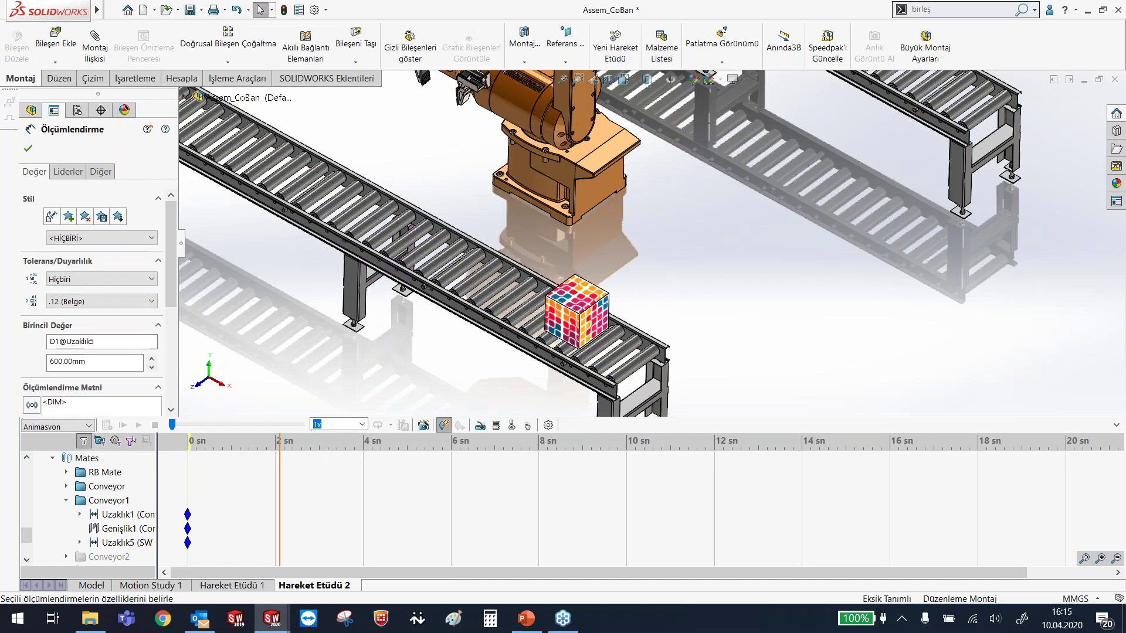
left_click(113, 546)
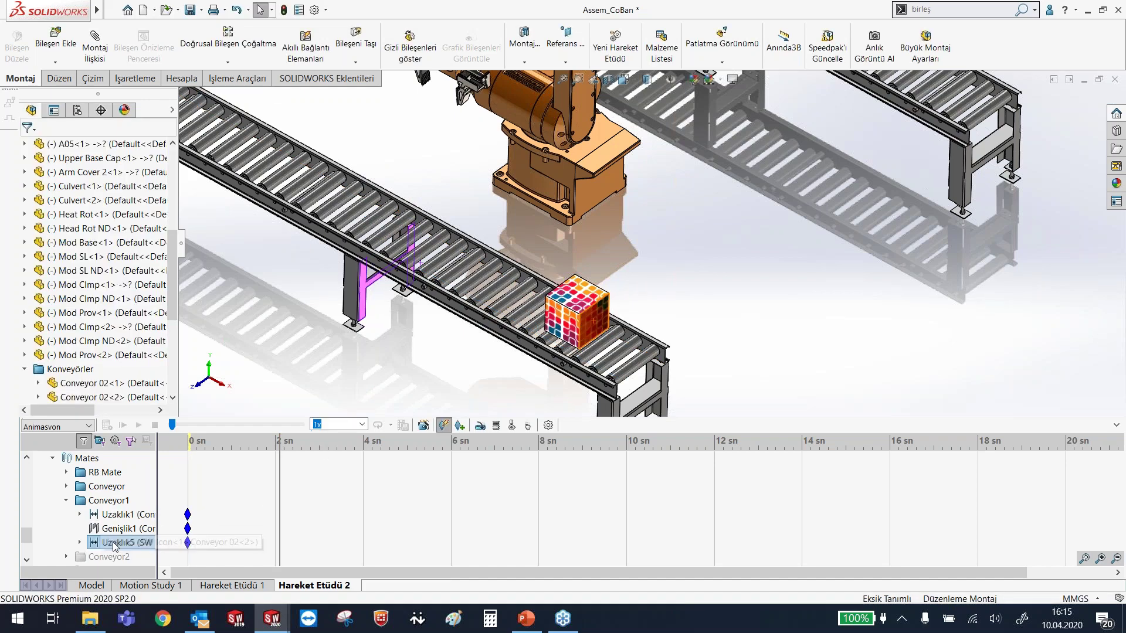
right_click(113, 546)
left_click(117, 460)
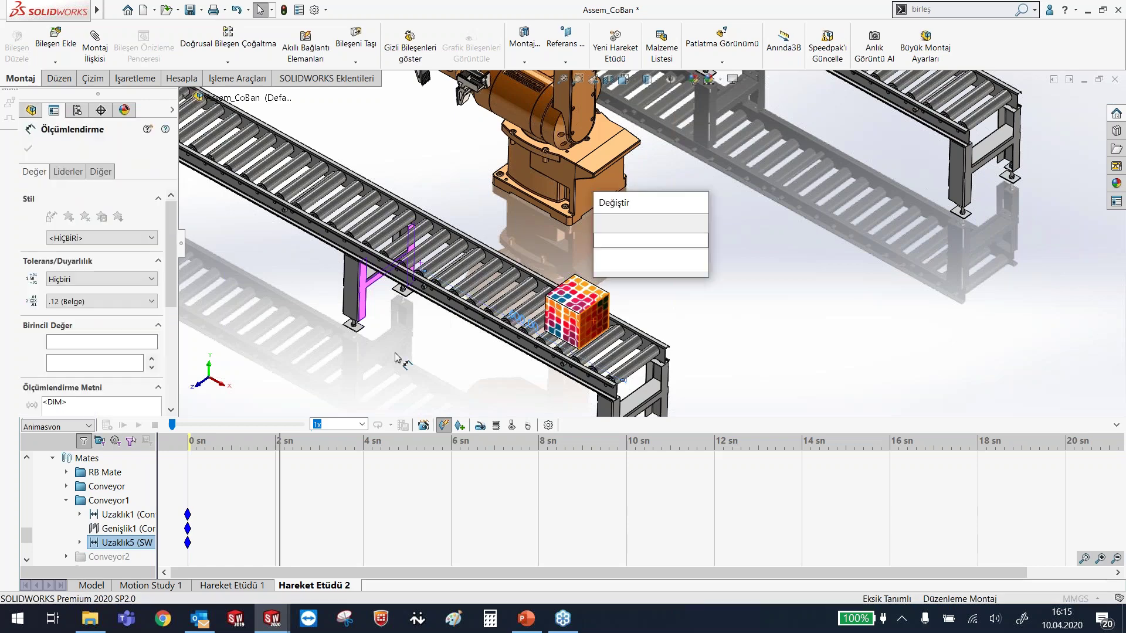
type("0")
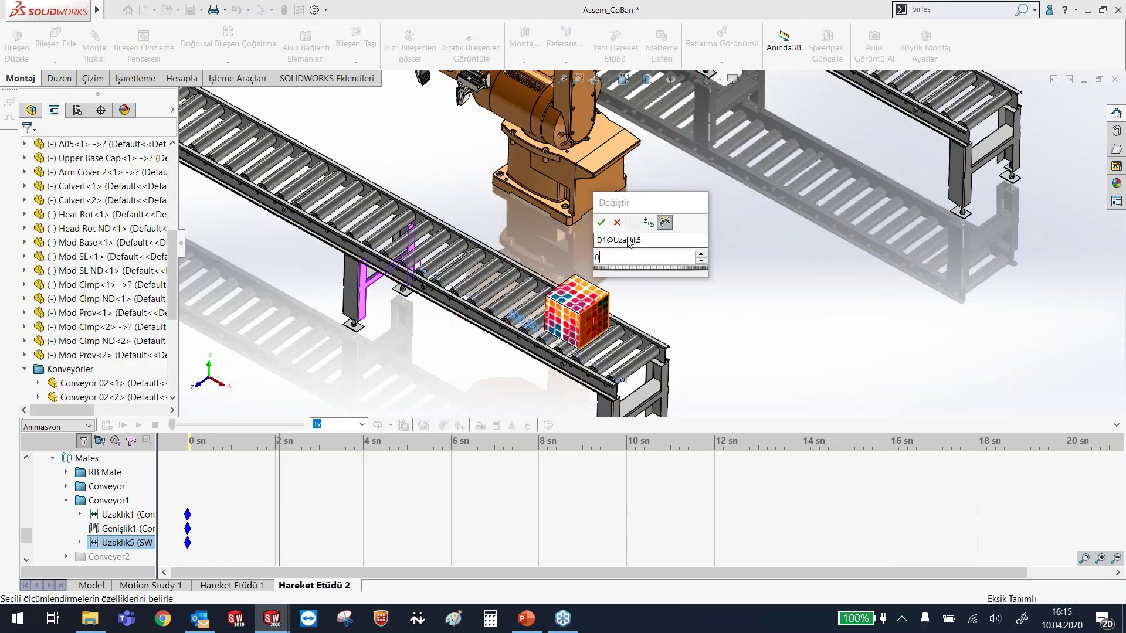
key("Return")
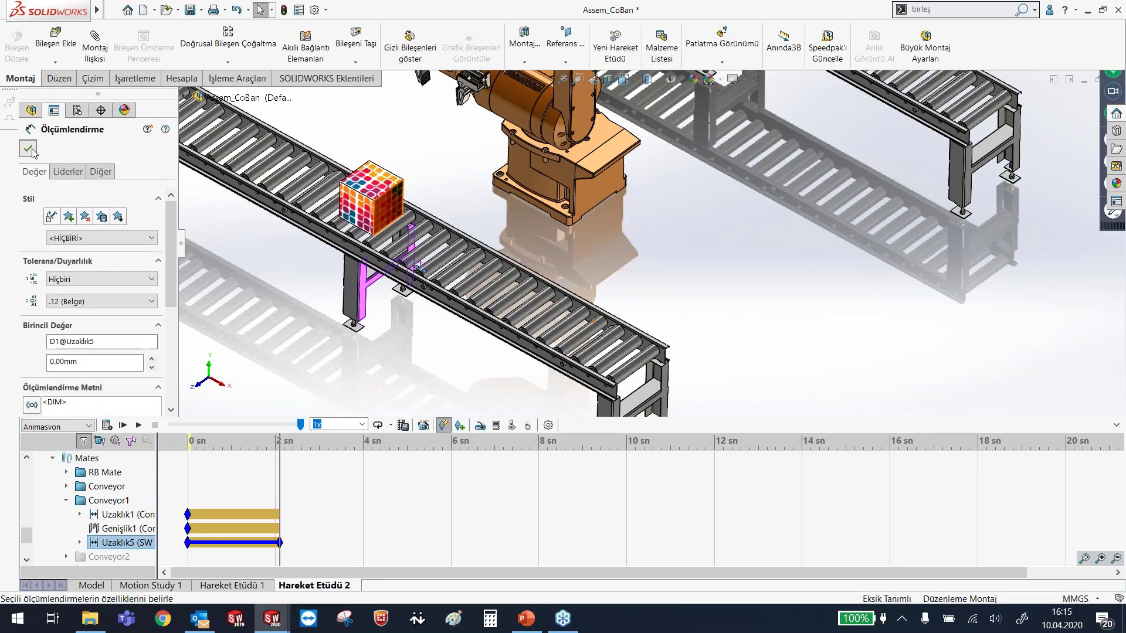
left_click(29, 149)
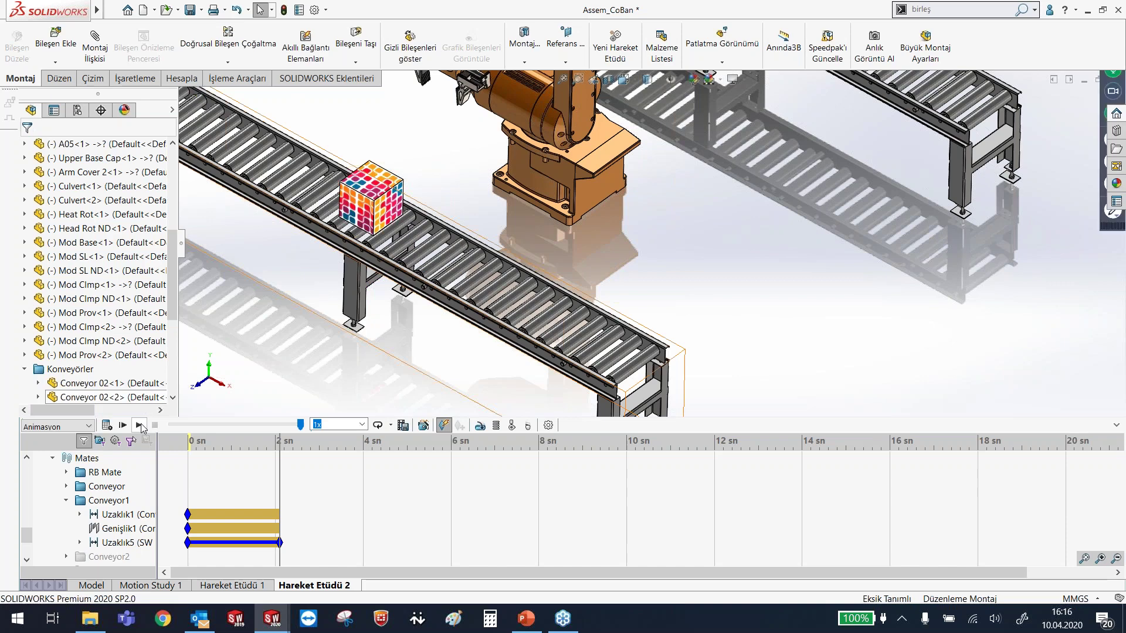
- Play and stop the cube's conveyor animation, then return to the Model tab
left_click(139, 425)
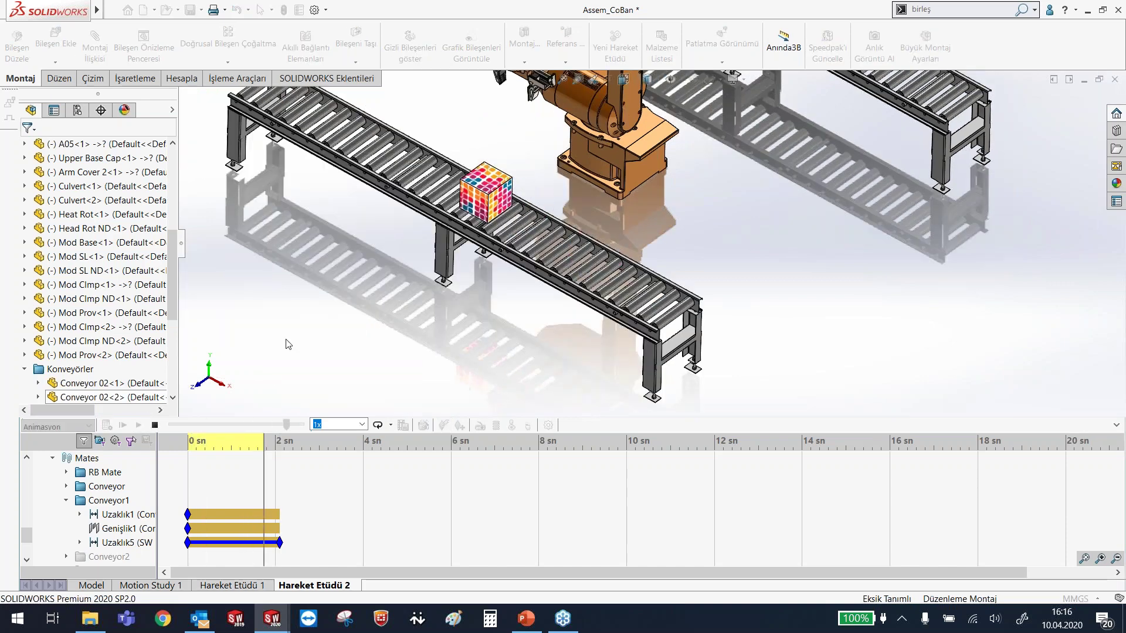
left_click(156, 427)
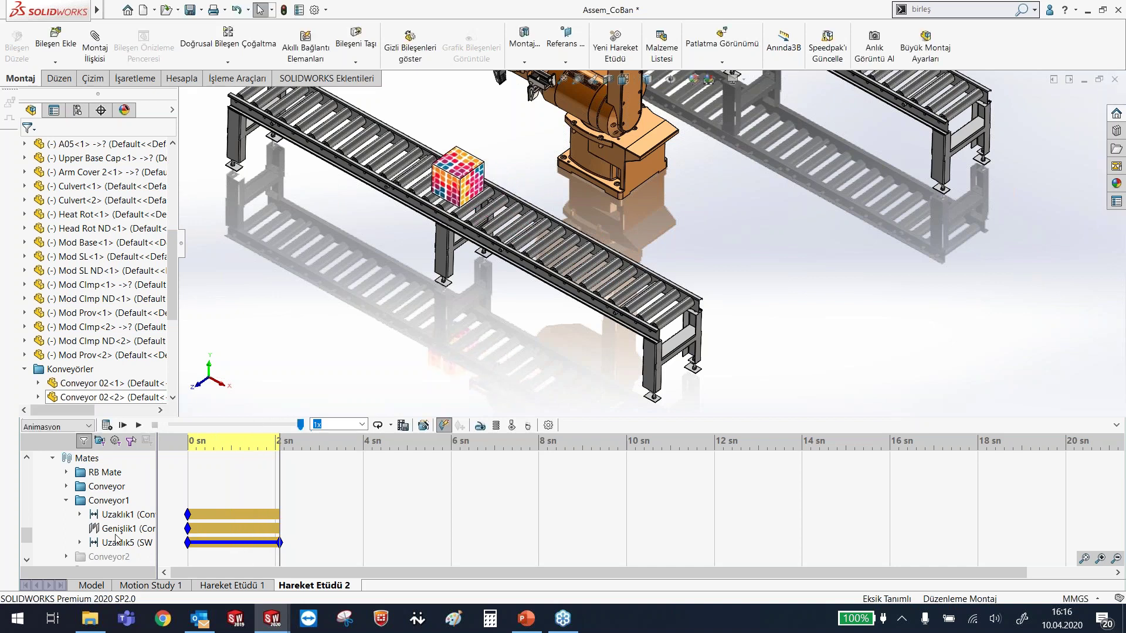
left_click(92, 585)
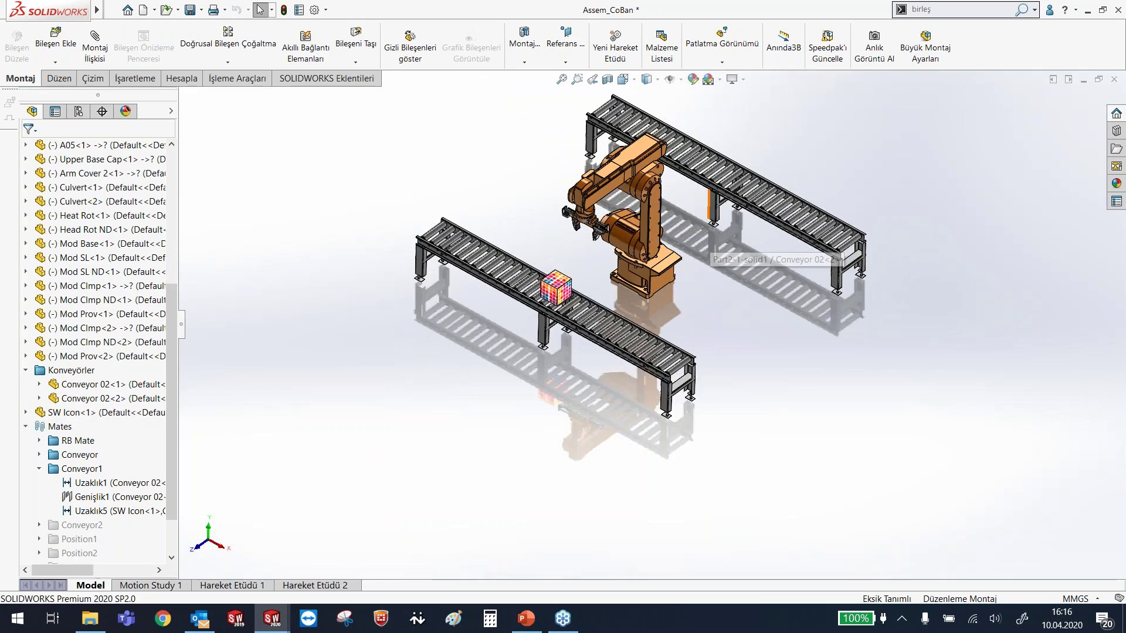
- Review PowerPoint slide 23 on custom views, then return to SOLIDWORKS
left_click(528, 616)
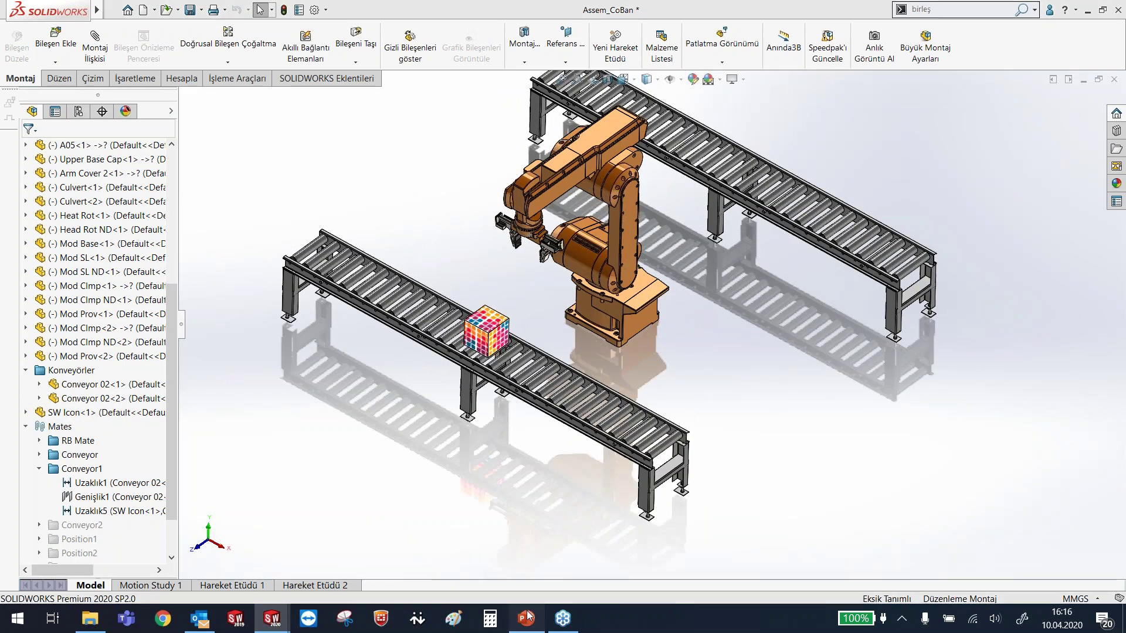
scroll(568, 347, "down", 1)
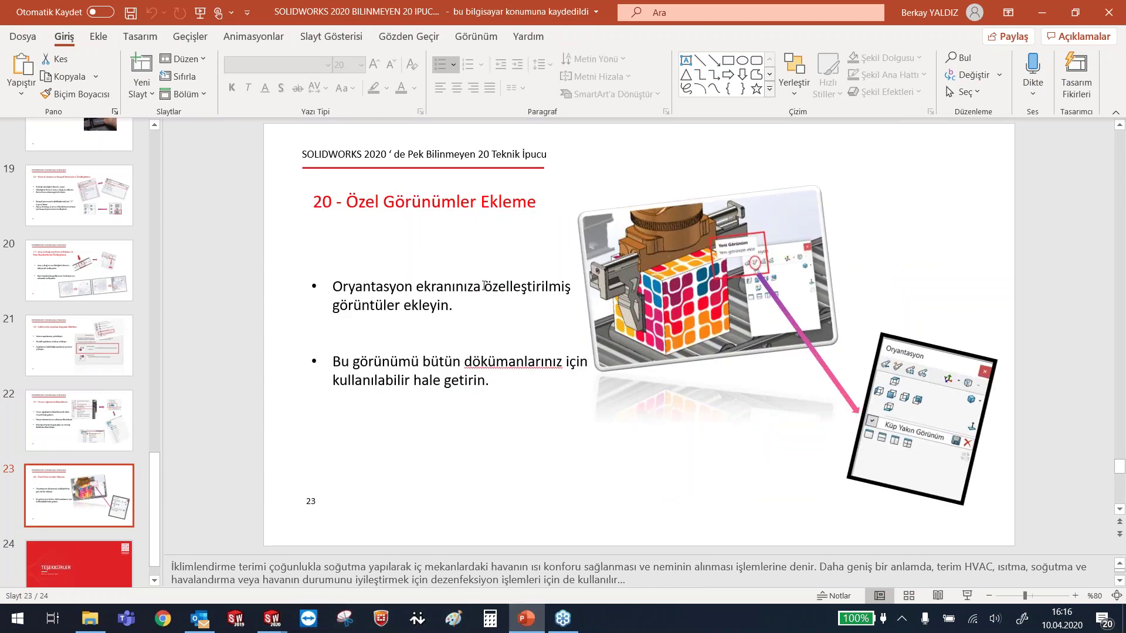
left_click(271, 618)
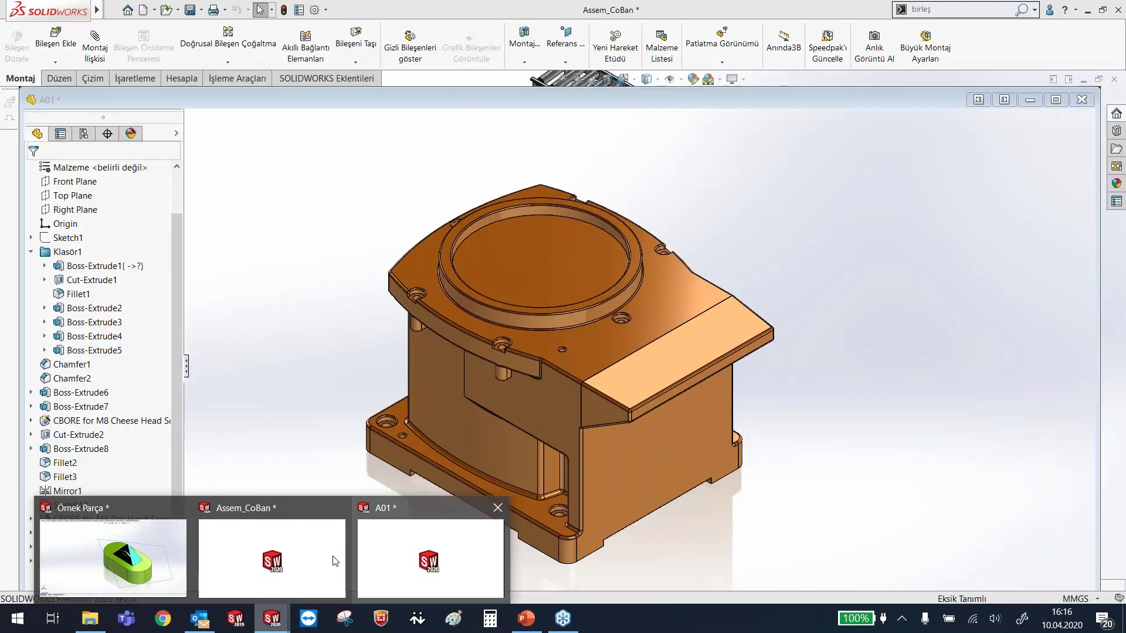
- Bring Assem_CoBan to the front and view it from Top, then Isometric
left_click(308, 561)
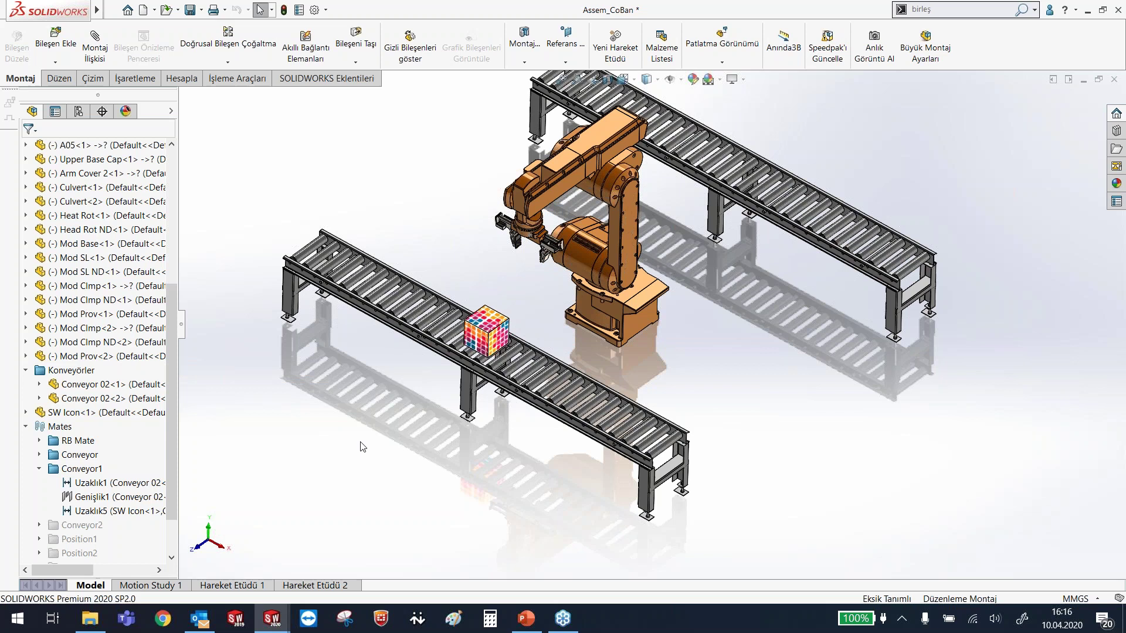
left_click(635, 81)
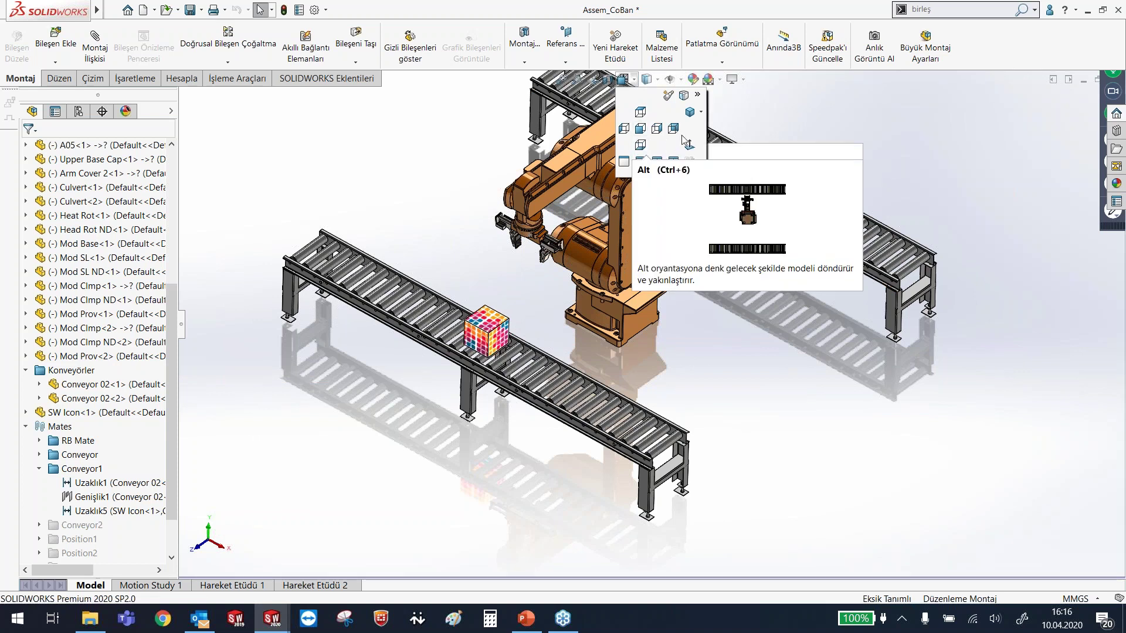
left_click(641, 115)
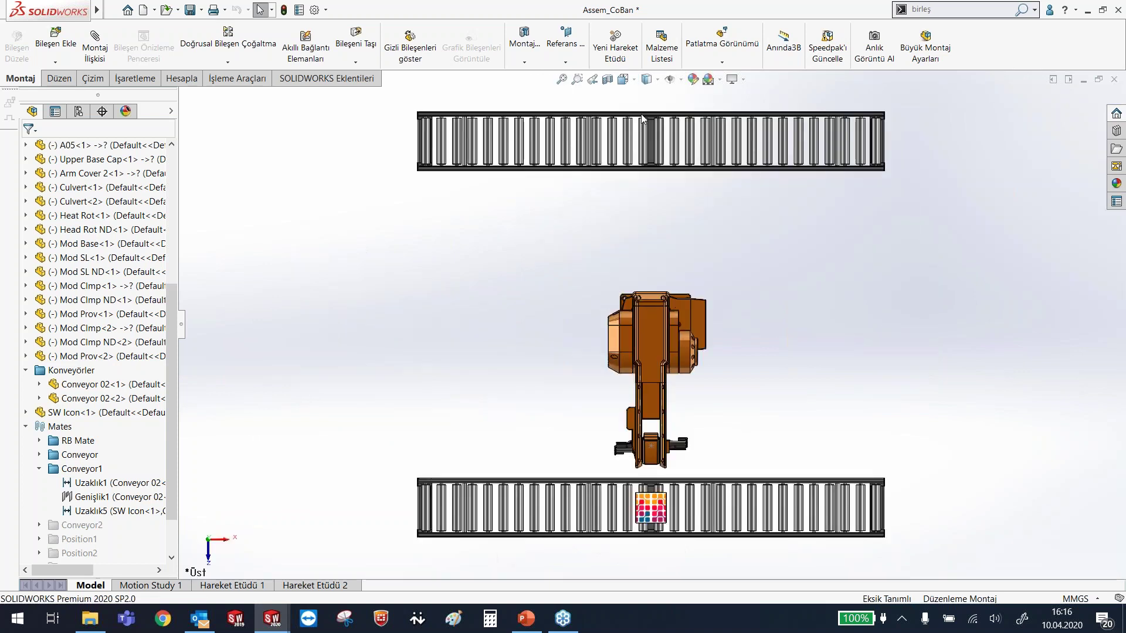
key("space")
left_click(439, 359)
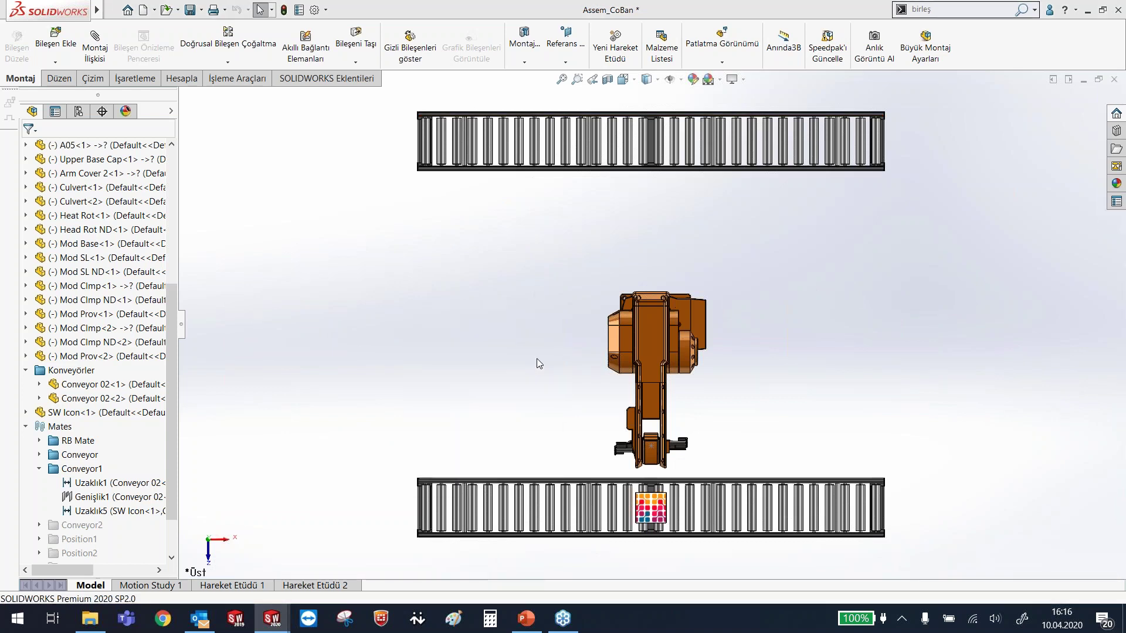
- Orbit and zoom the assembly in toward the patterned cube on its conveyor
key("space")
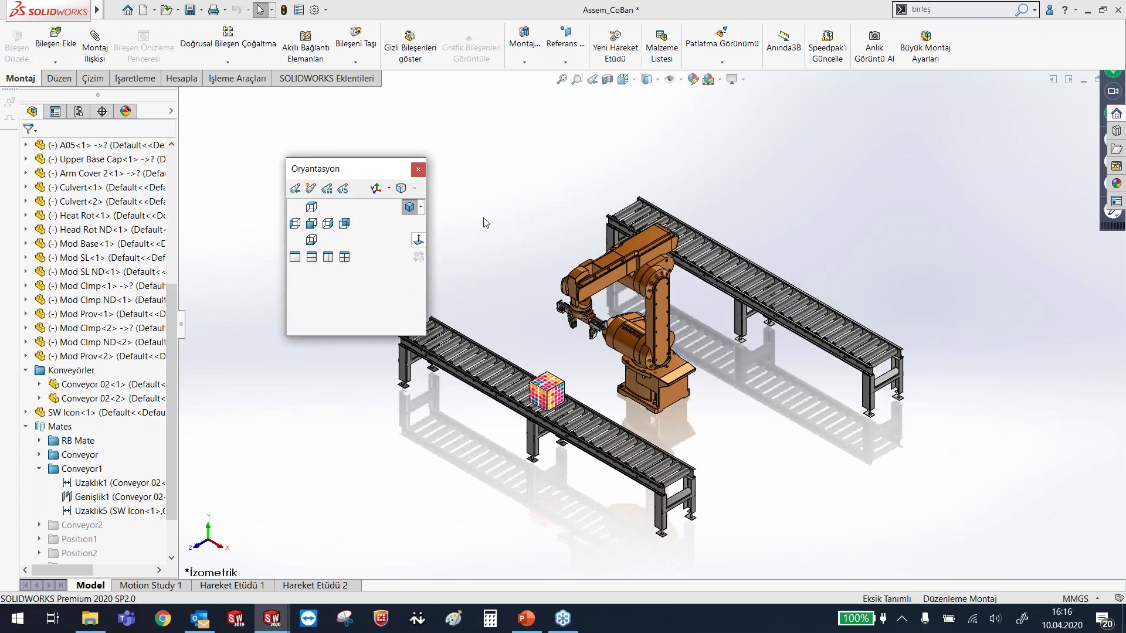
left_click(499, 238)
scroll(648, 377, "down", 3)
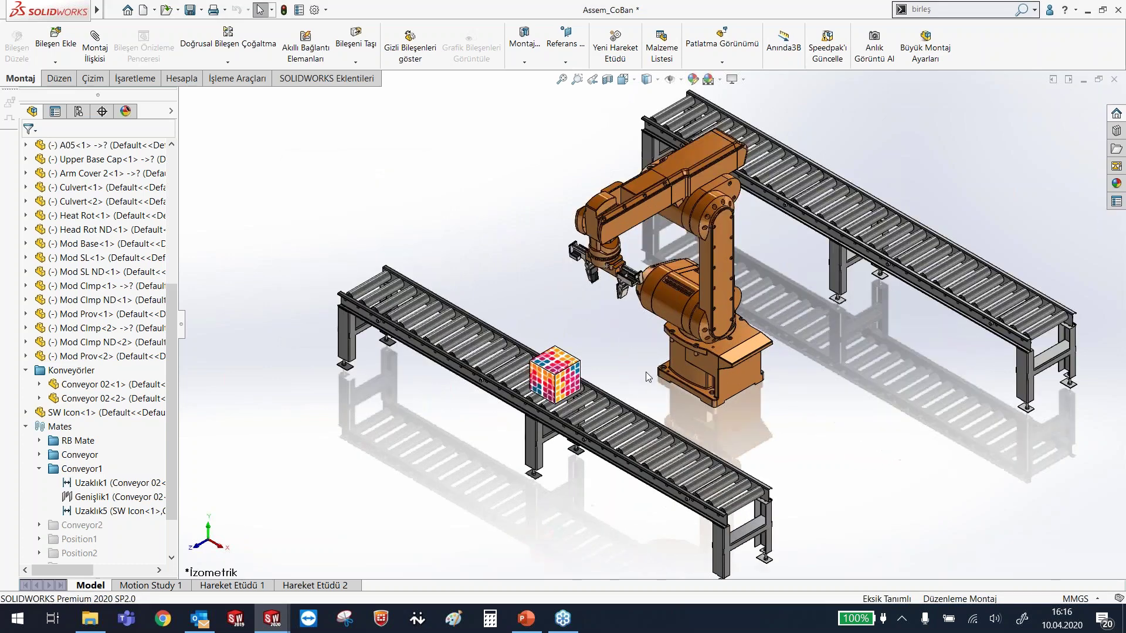
mouse_move(648, 377)
middle_mouse_down()
mouse_move(607, 360)
mouse_move(648, 319)
mouse_move(572, 348)
mouse_move(686, 324)
middle_mouse_up()
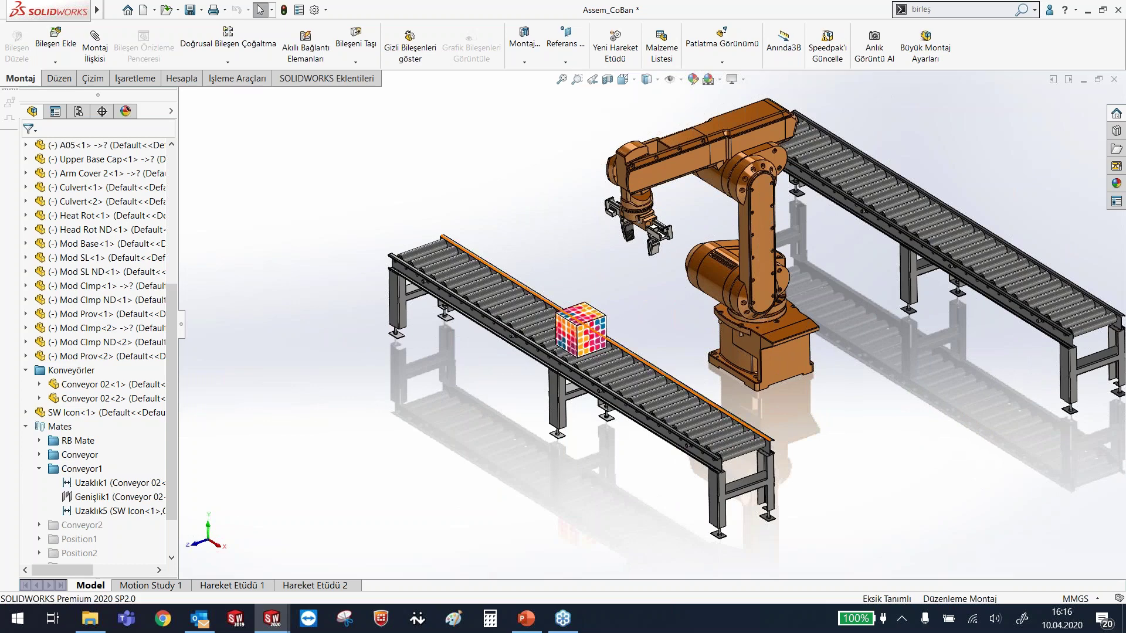
scroll(630, 338, "down", 2)
- Orbit, zoom and pan to frame the patterned cube, then bring up the Orientation dialog
scroll(585, 328, "down", 5)
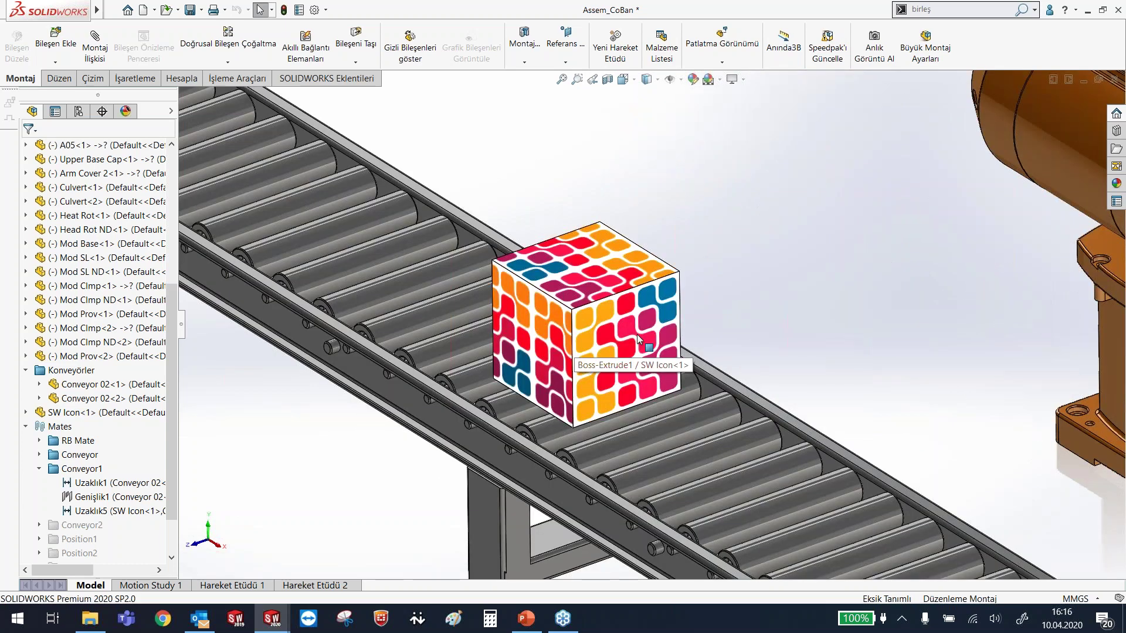
mouse_move(640, 339)
middle_mouse_down()
mouse_move(651, 315)
mouse_move(613, 342)
mouse_move(583, 335)
middle_mouse_up()
scroll(614, 341, "down", 3)
middle_click_drag(582, 237, 595, 256, "ctrl")
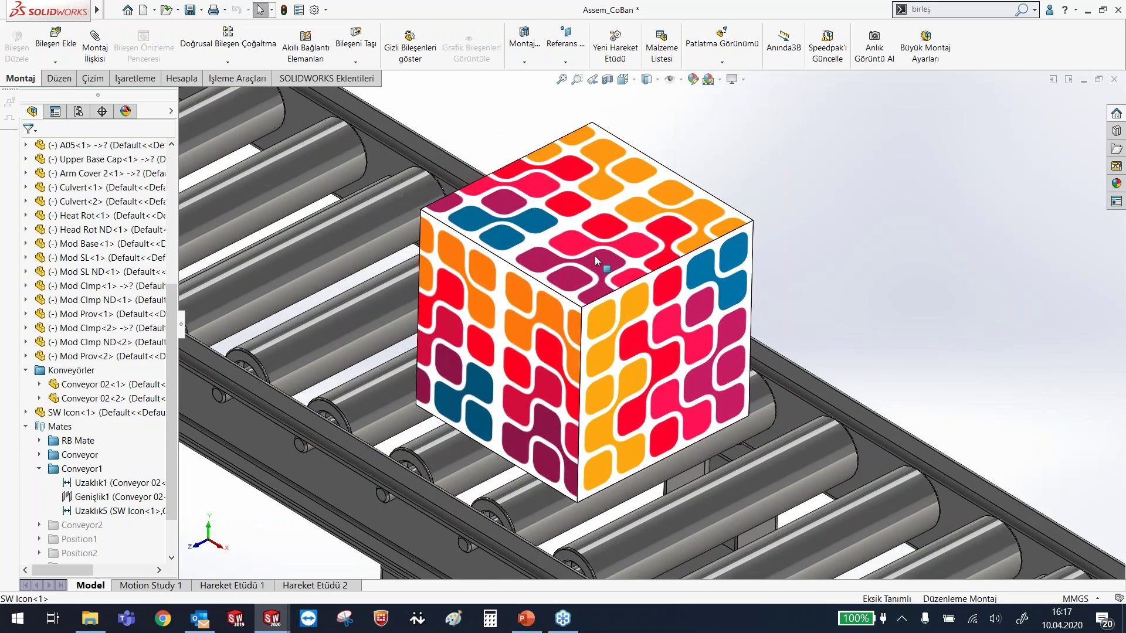
key("space")
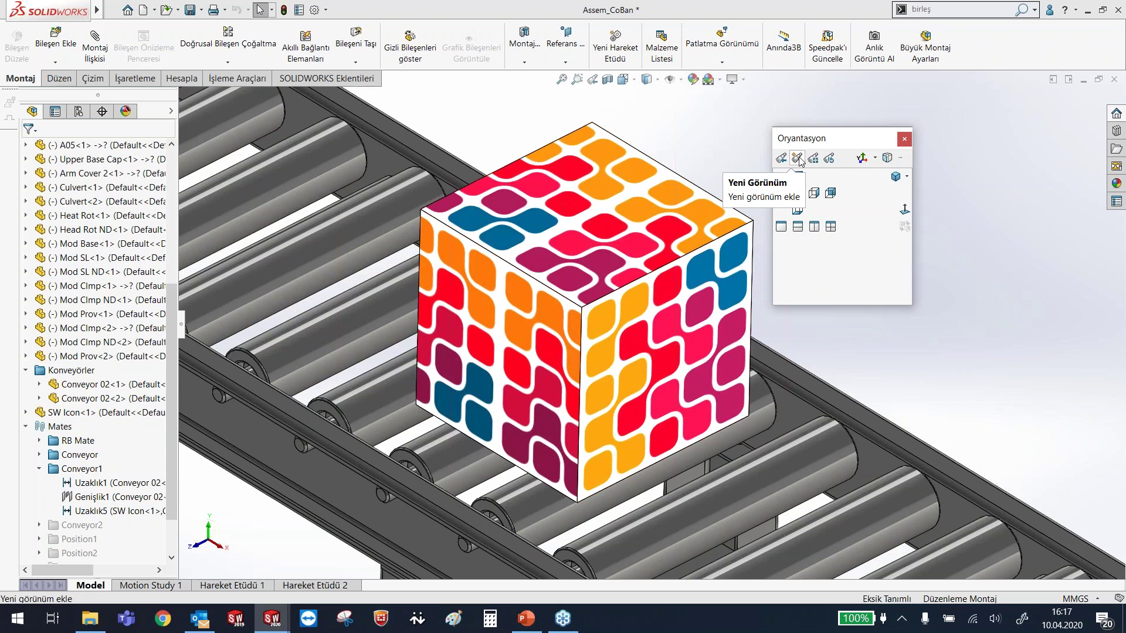
- Save the current close-up of the box as a new named view 'Kutu'
left_click(799, 161)
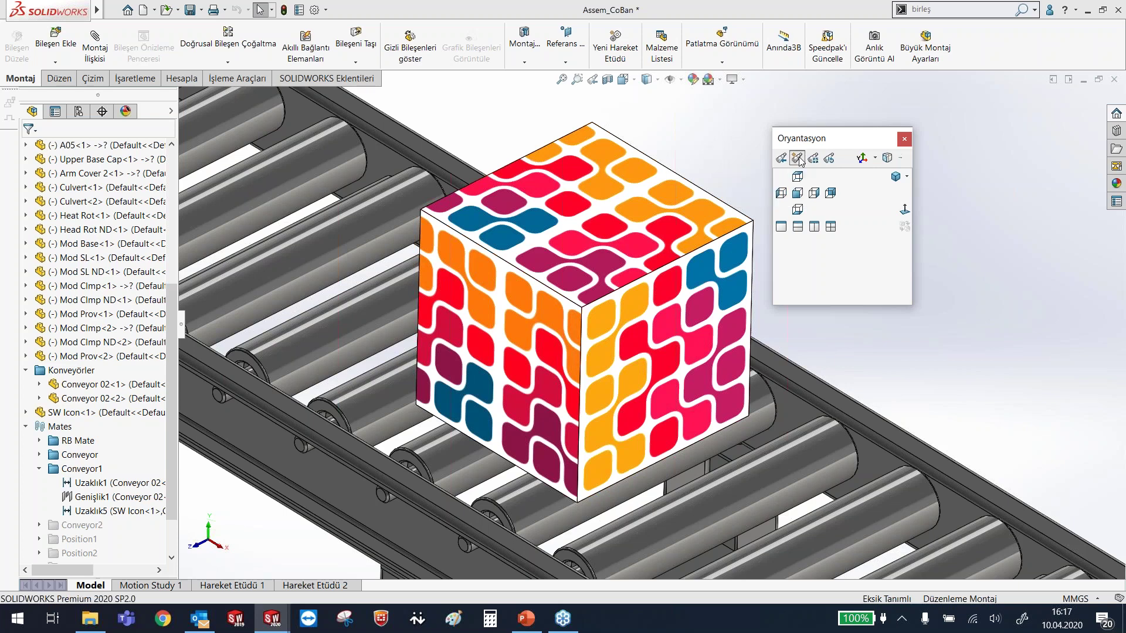
mouse_move(470, 229)
left_mouse_down()
mouse_move(727, 338)
mouse_move(821, 325)
left_mouse_up()
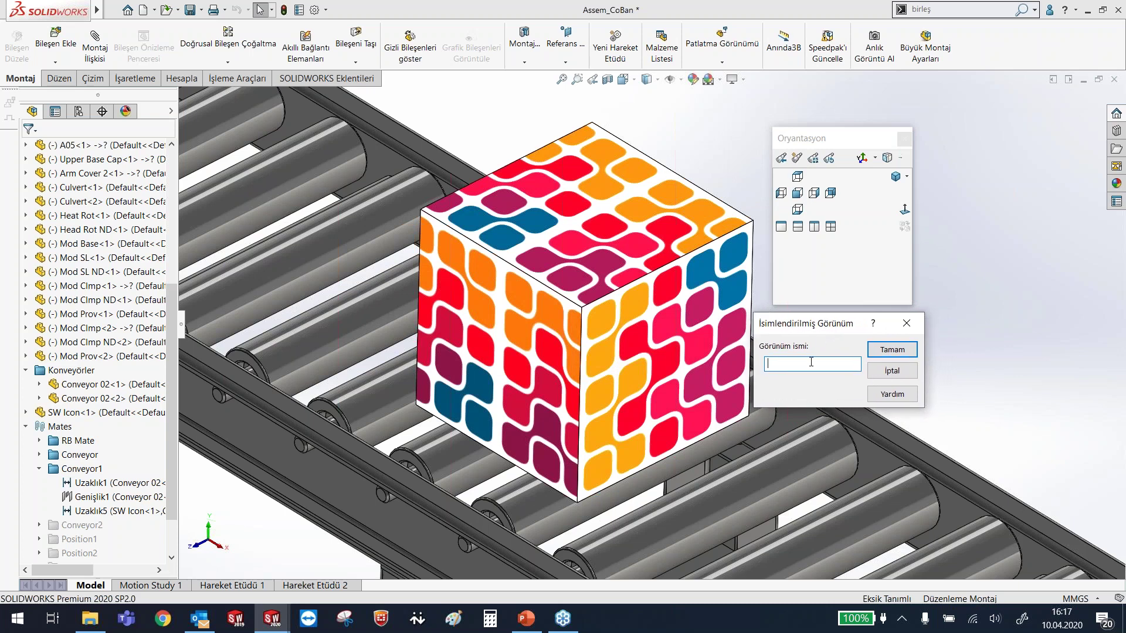
type("Kutu")
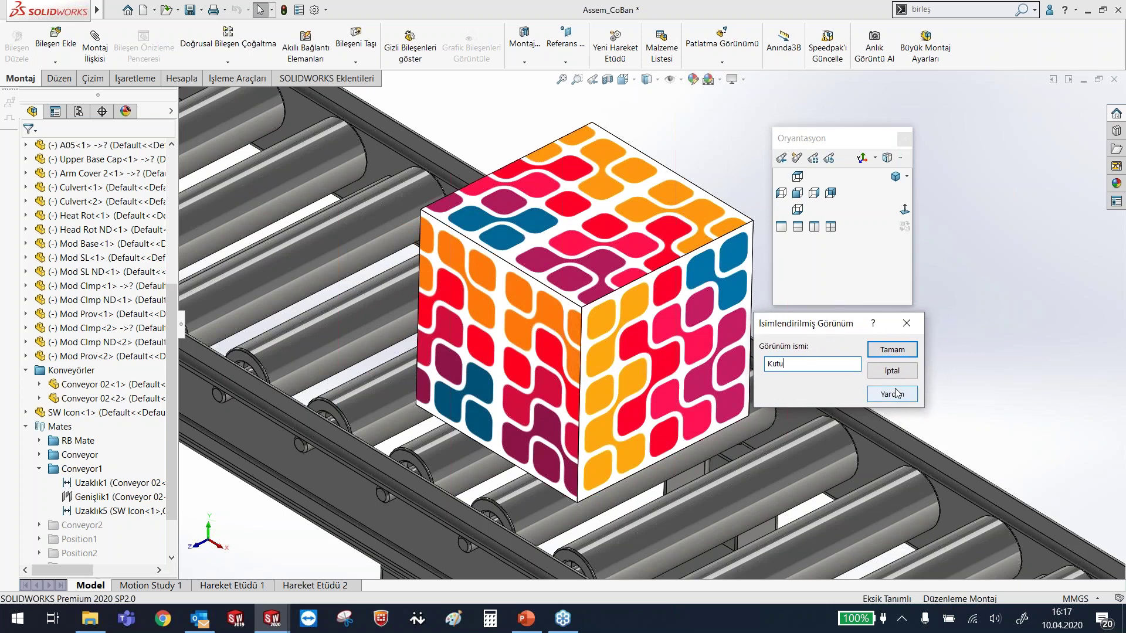
left_click(903, 351)
mouse_move(832, 231)
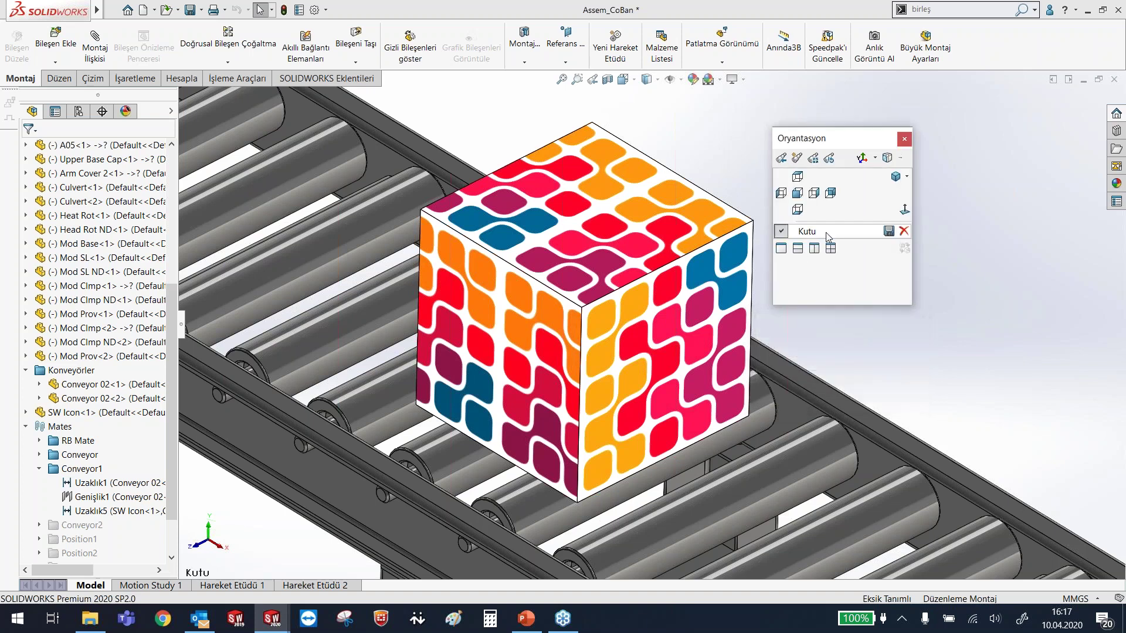
- Zoom out and orbit the assembly away from the Kutu close-up
left_click_drag(843, 144, 883, 159)
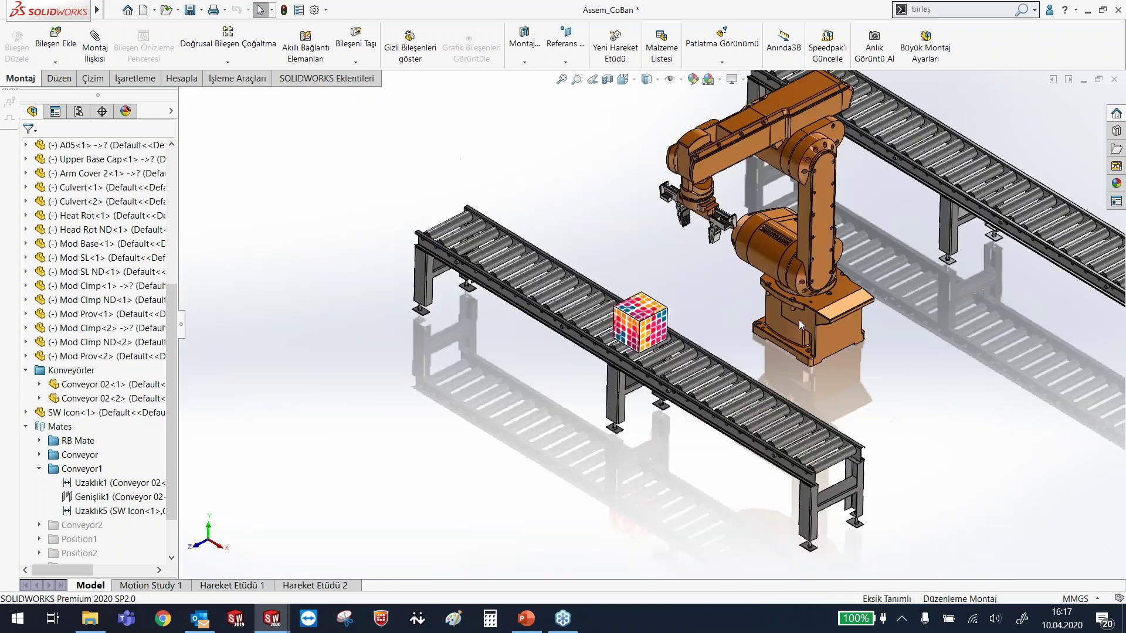
scroll(798, 319, "up", 5)
middle_click_drag(847, 231, 613, 281)
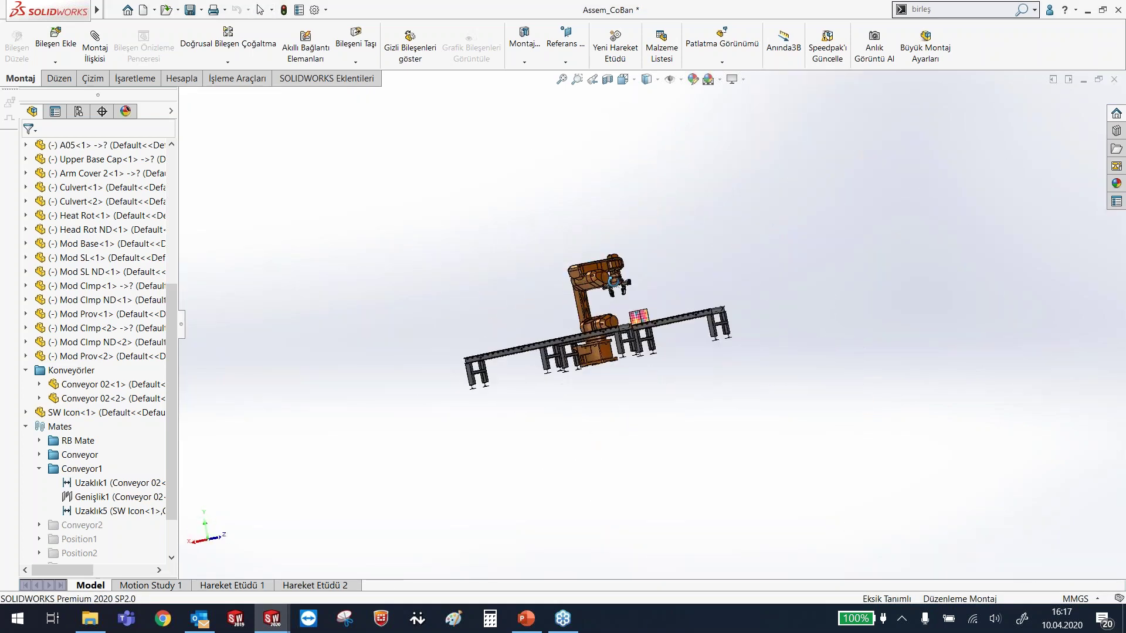
key("space")
left_click_drag(717, 316, 843, 179)
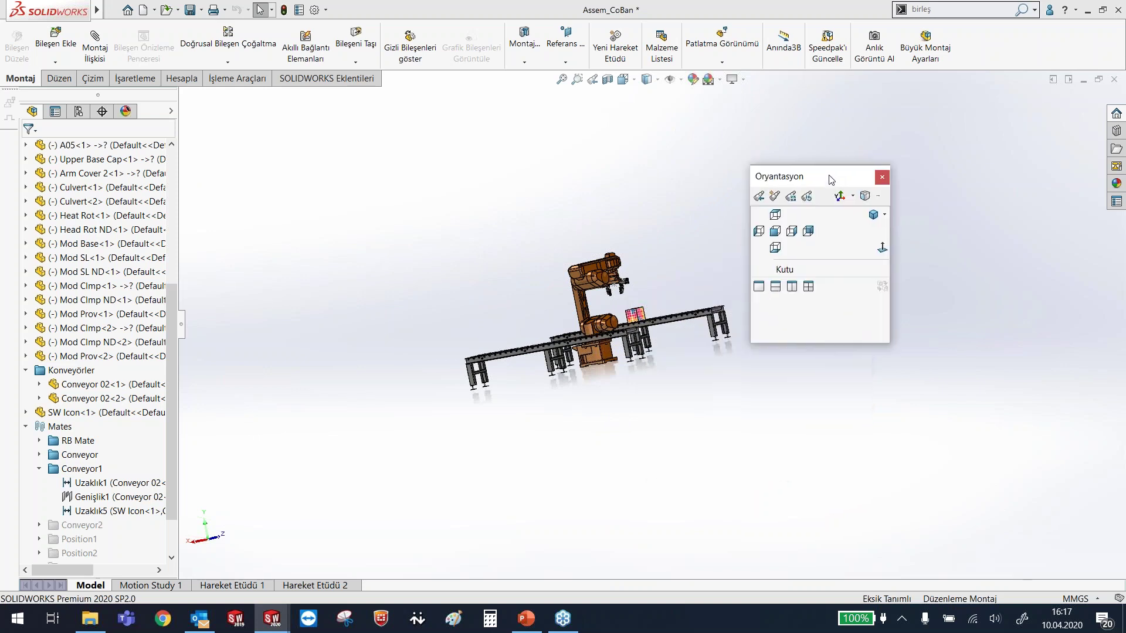
- Return to the Kutu view and save it to SOLIDWORKS for all documents
left_click(811, 270)
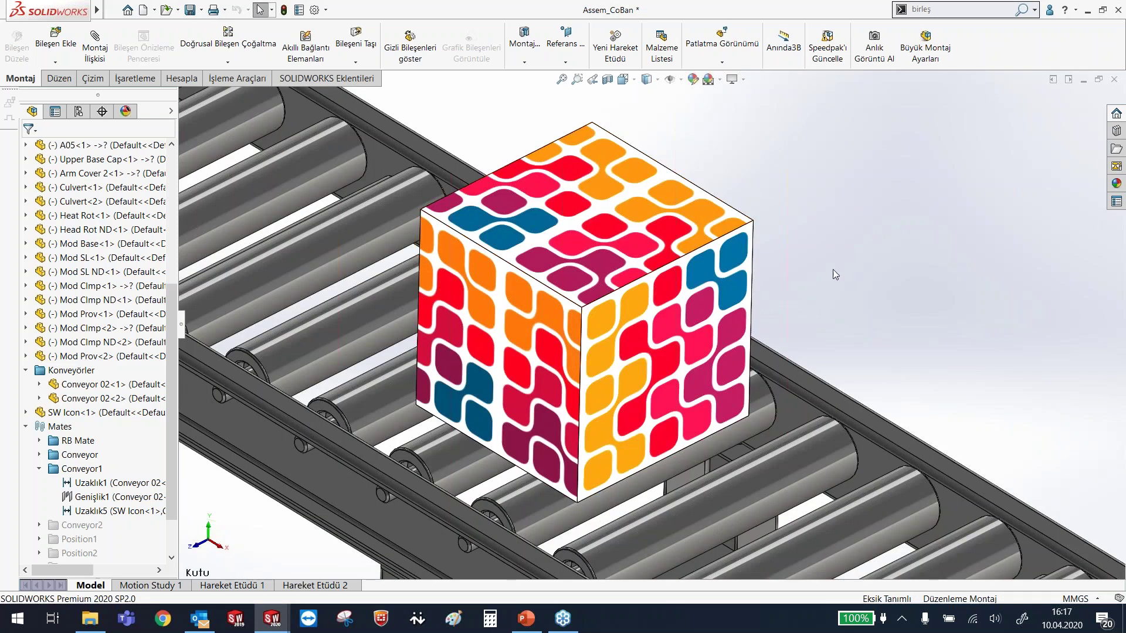
key("space")
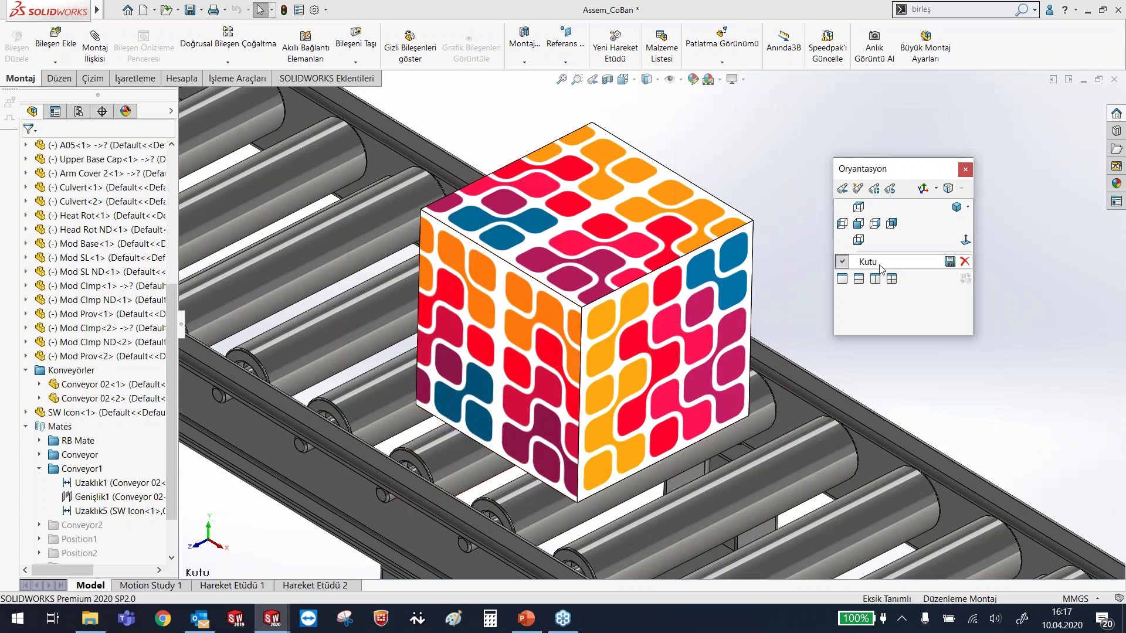
mouse_move(950, 261)
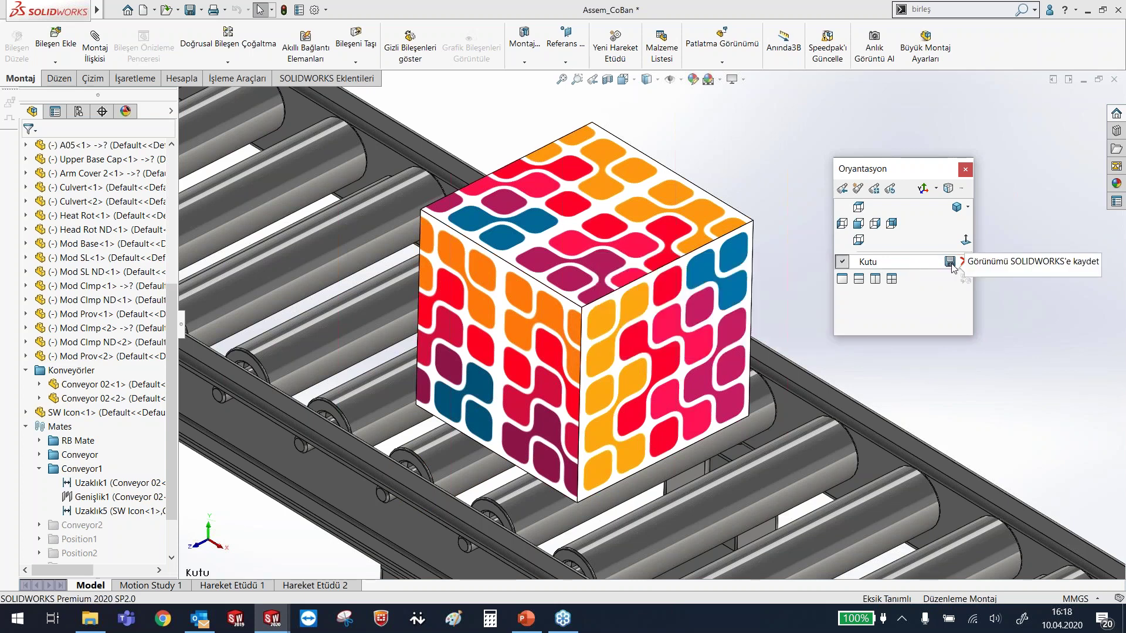
left_click(950, 262)
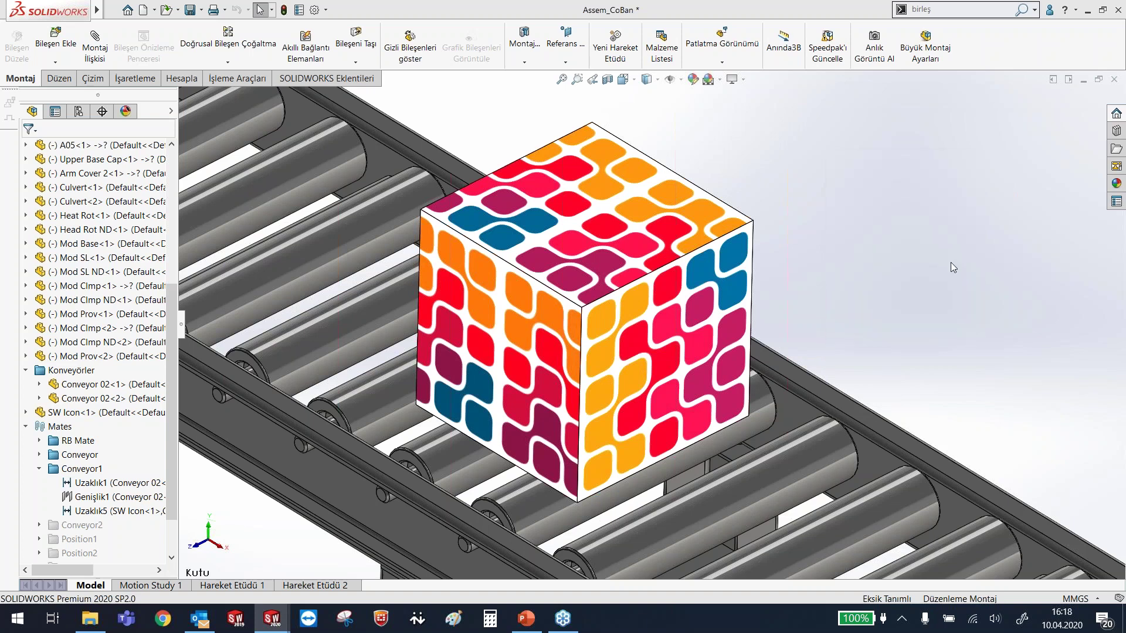
- Confirm Kutu is listed among views saved to SOLIDWORKS, then go to the presentation
key("space")
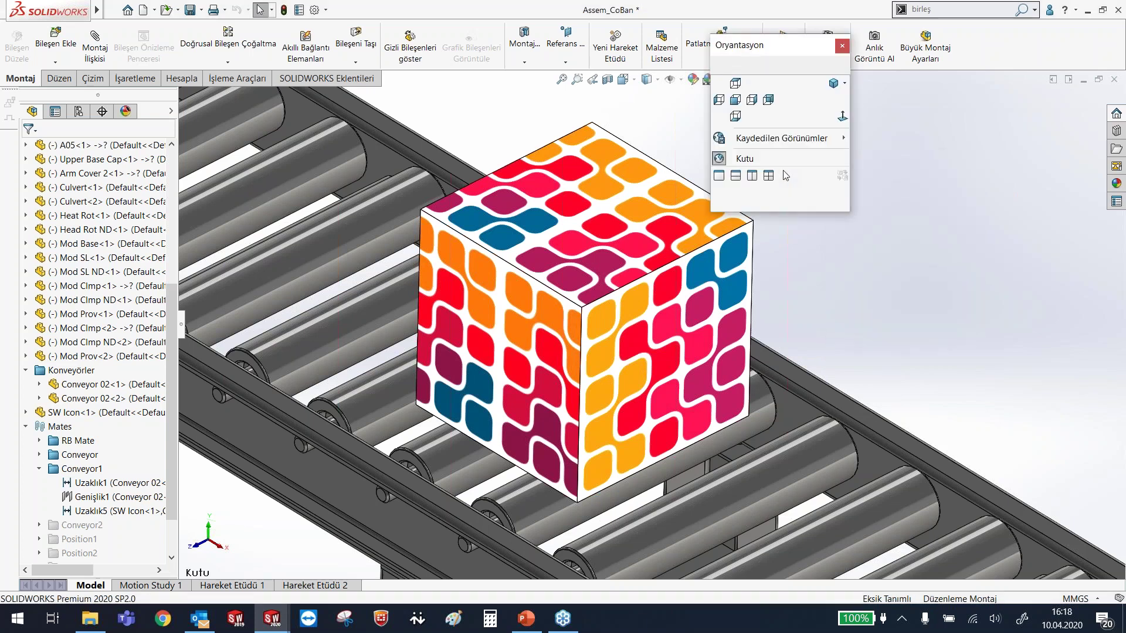
left_click(827, 139)
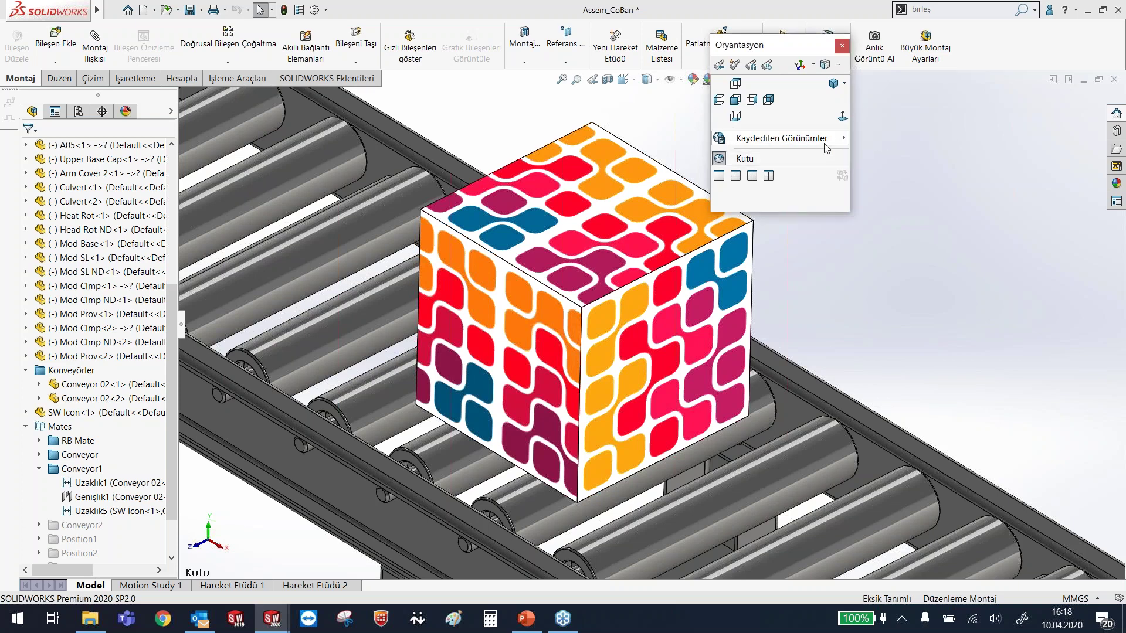
mouse_move(774, 159)
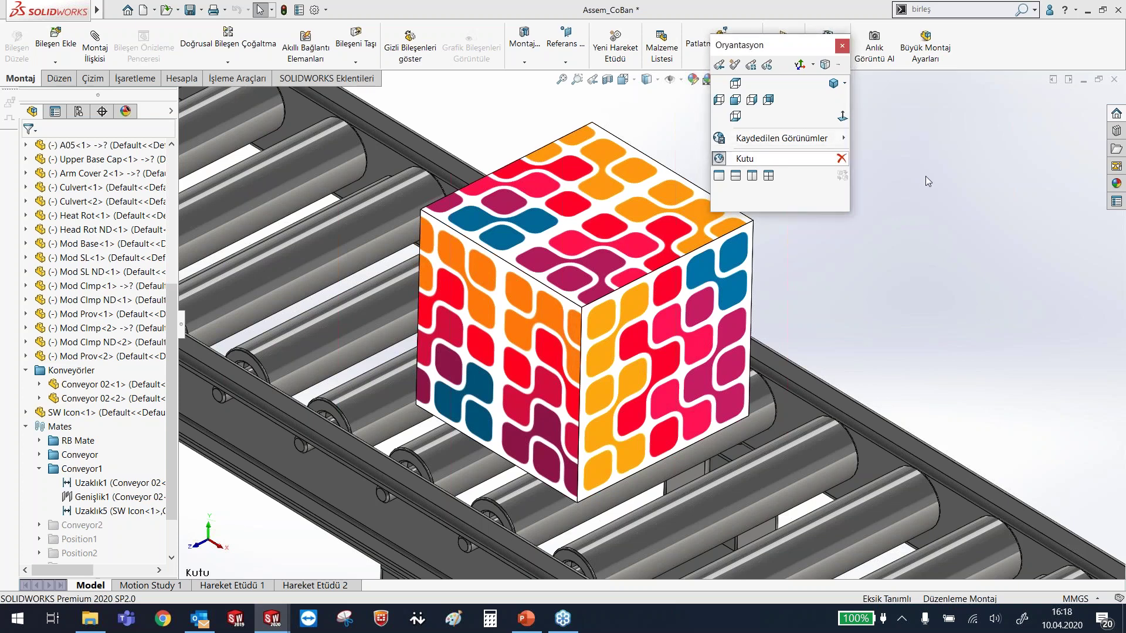
left_click(931, 213)
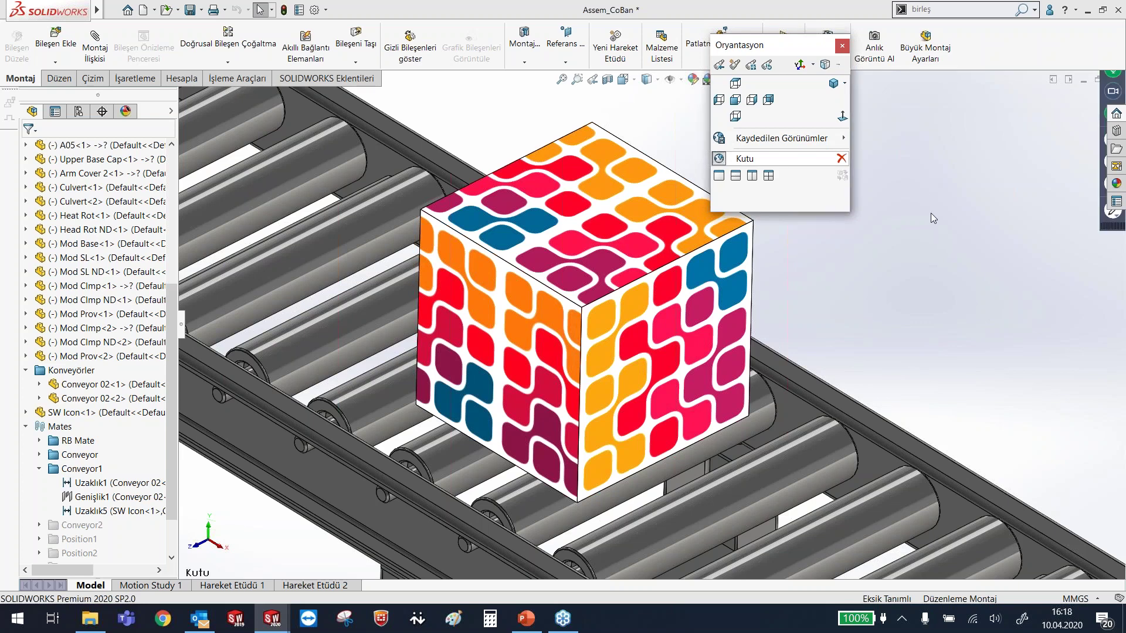
left_click(527, 619)
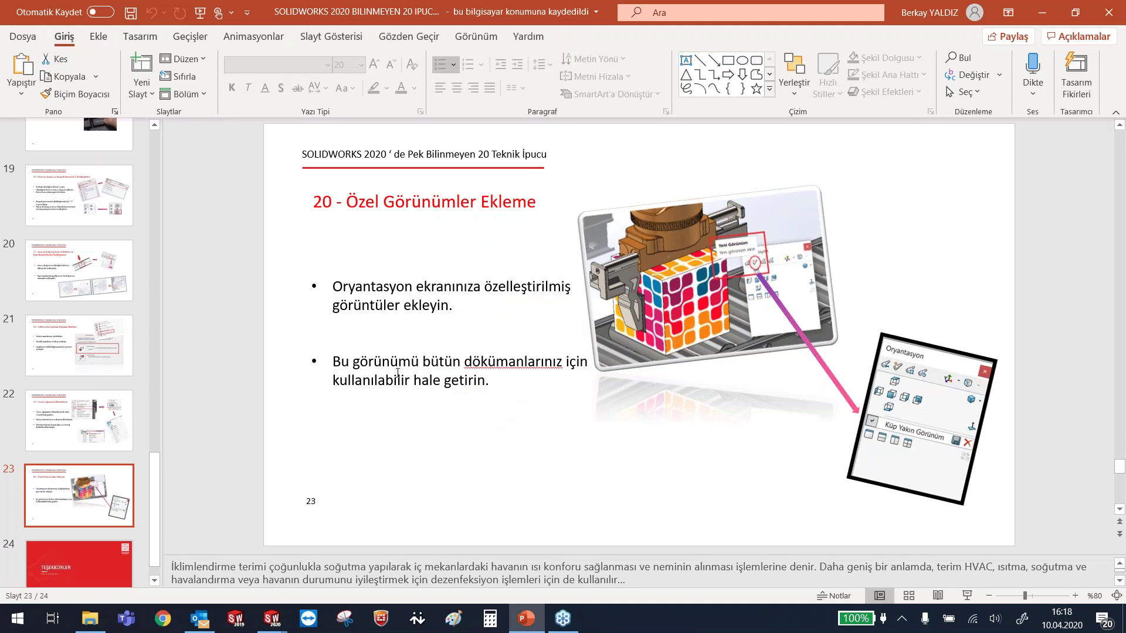
- Bring slide 23, '20 - Özel Görünümler Ekleme', into focus in the presentation
left_click(475, 467)
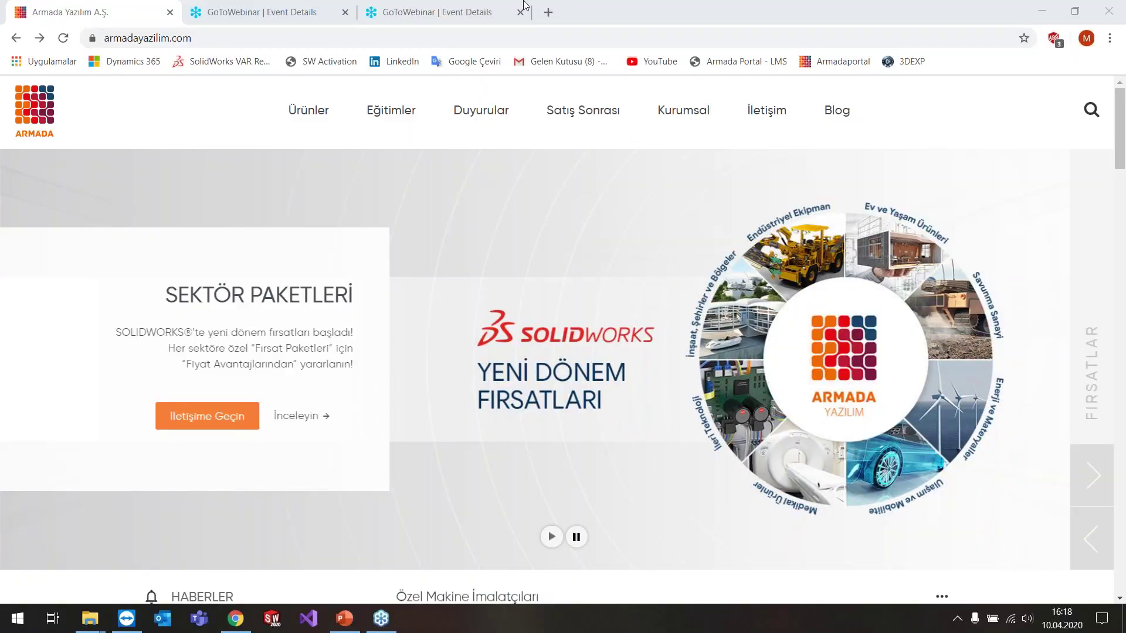
- Bring the Armada Yazılım site forward and highlight its Eğitimler menu item
left_click(770, 4)
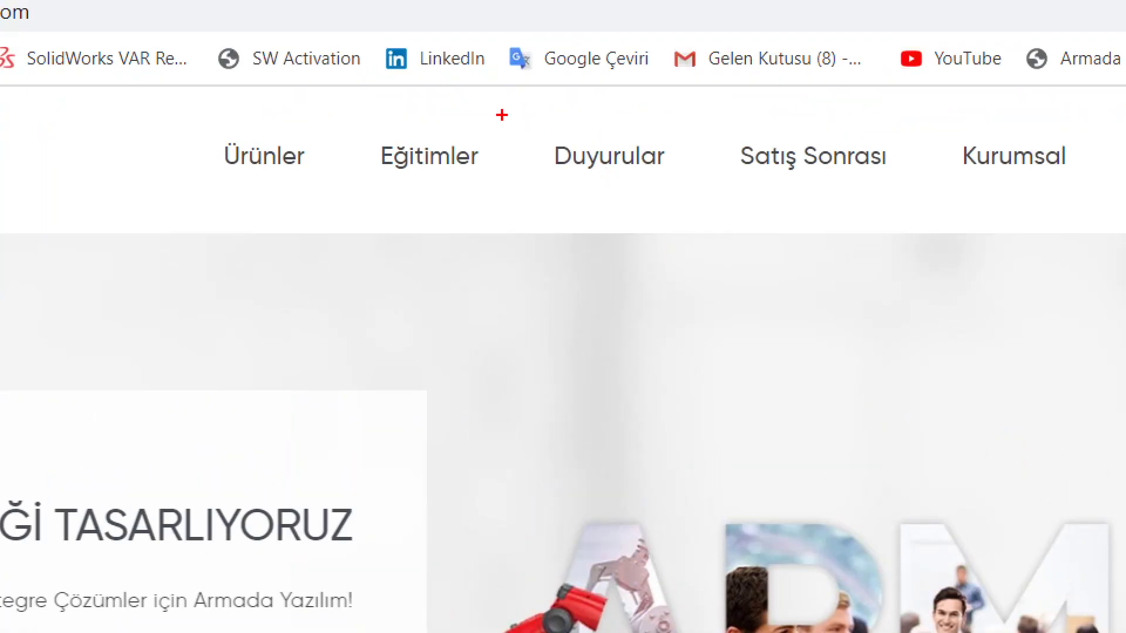
mouse_move(501, 115)
left_mouse_down()
mouse_move(355, 132)
mouse_move(428, 238)
mouse_move(496, 159)
mouse_move(482, 116)
left_mouse_up()
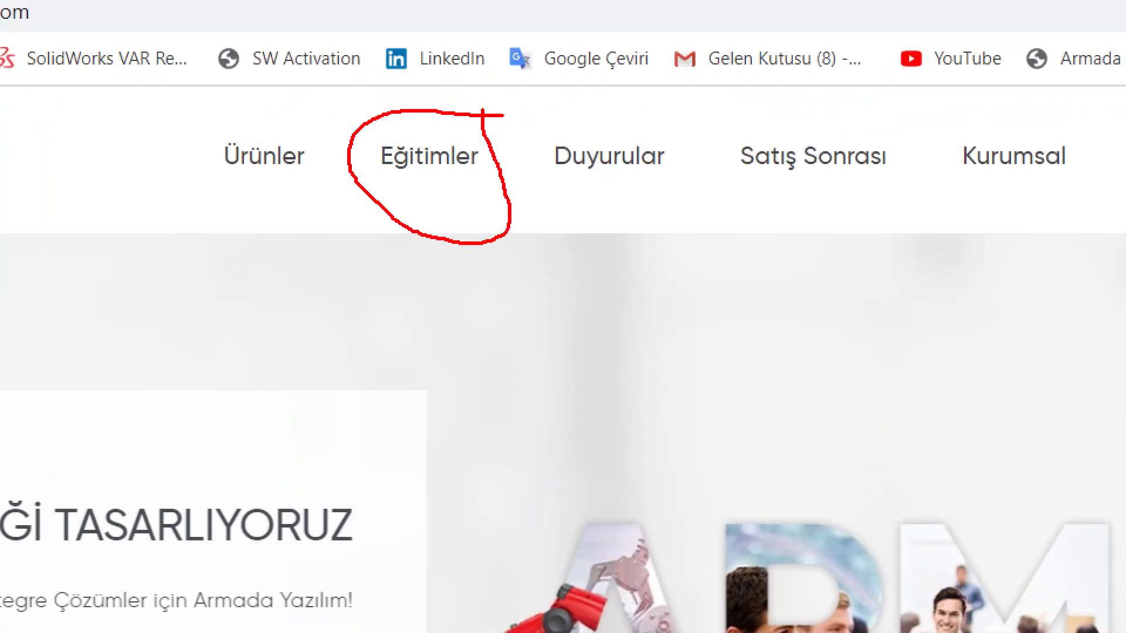
key("Escape")
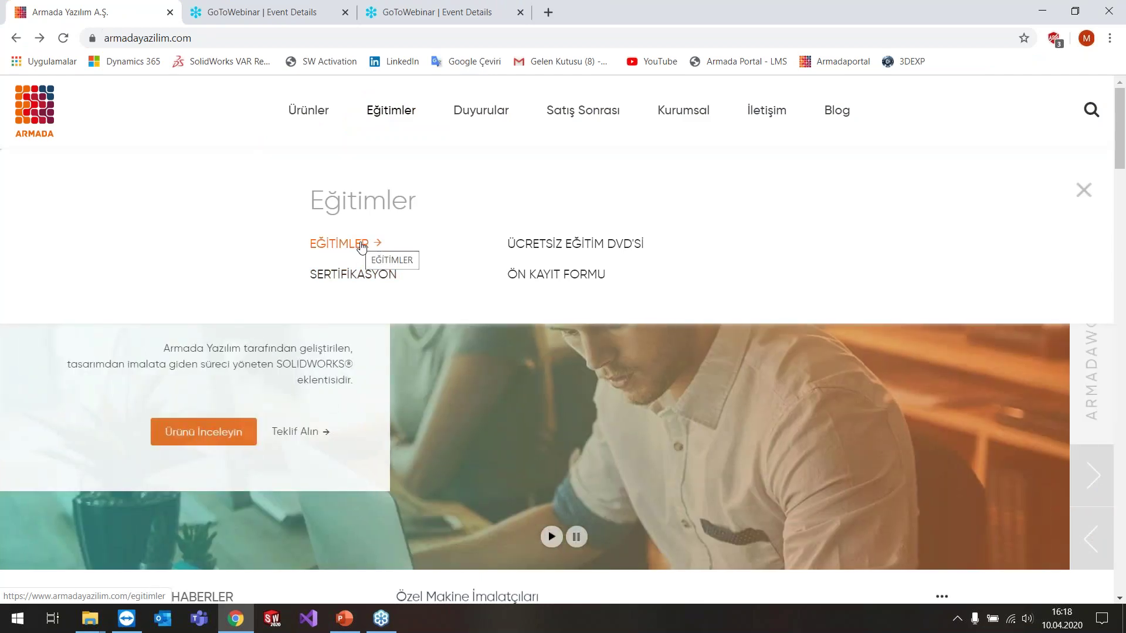
left_click(361, 247)
scroll(571, 246, "down", 3)
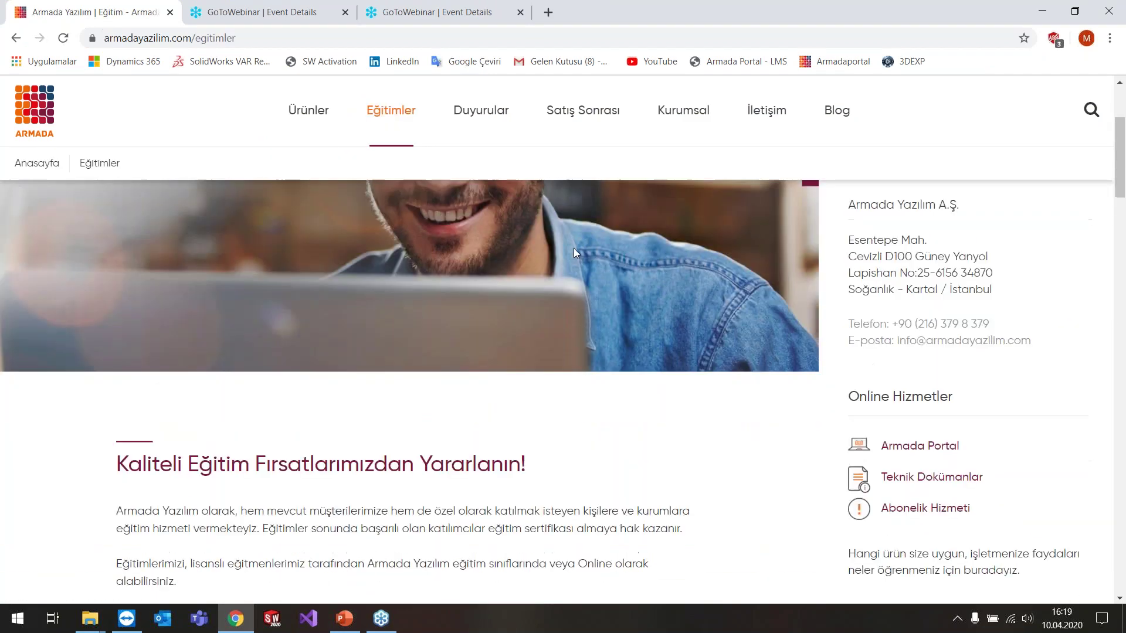
scroll(575, 253, "down", 4)
scroll(382, 285, "down", 3)
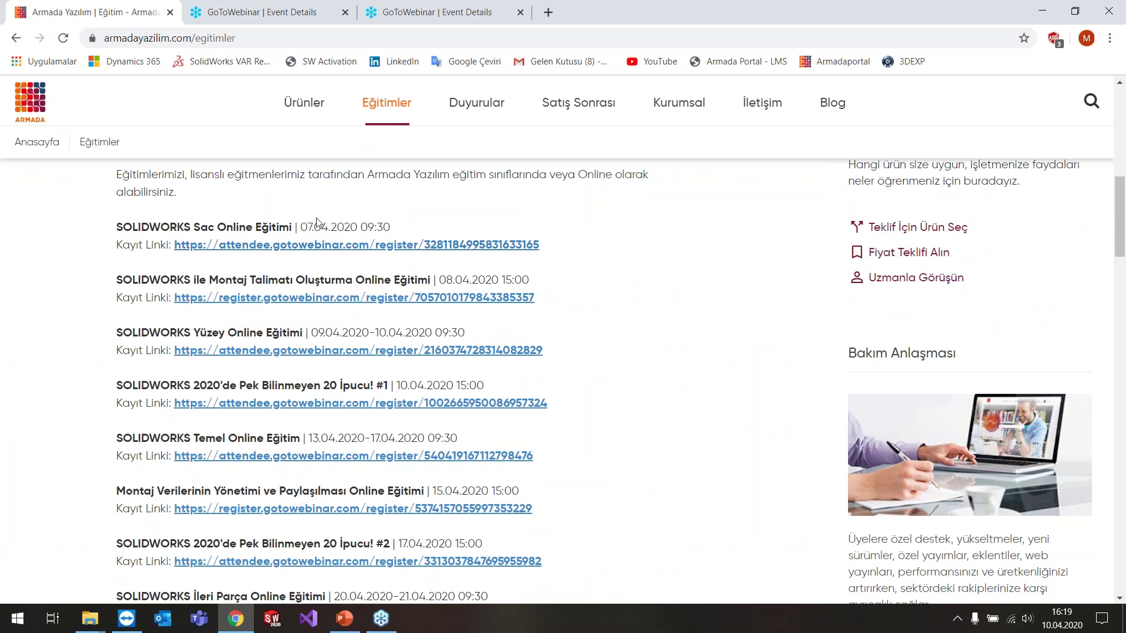
left_click_drag(306, 227, 117, 202)
scroll(495, 288, "down", 6)
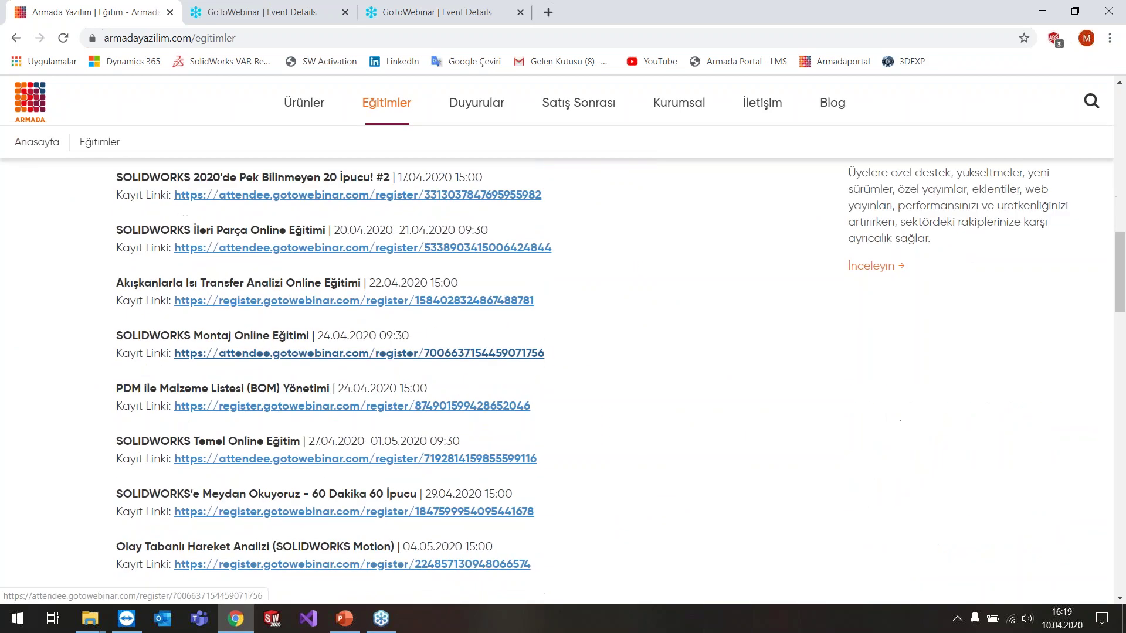
scroll(558, 402, "down", 4)
scroll(349, 506, "up", 1)
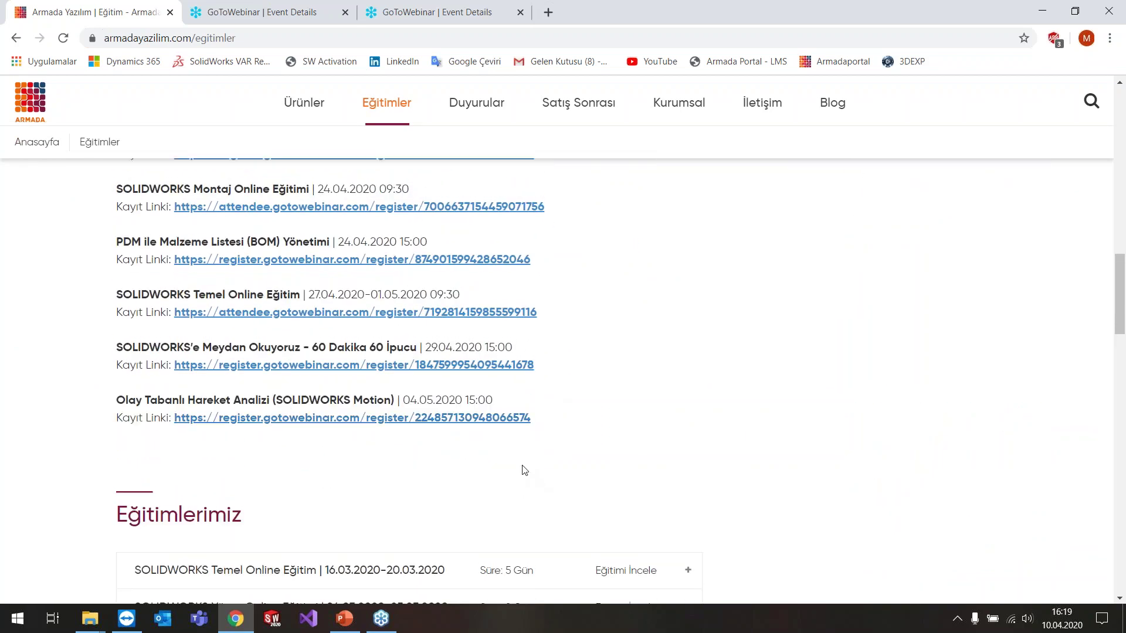
left_click_drag(435, 401, 491, 397)
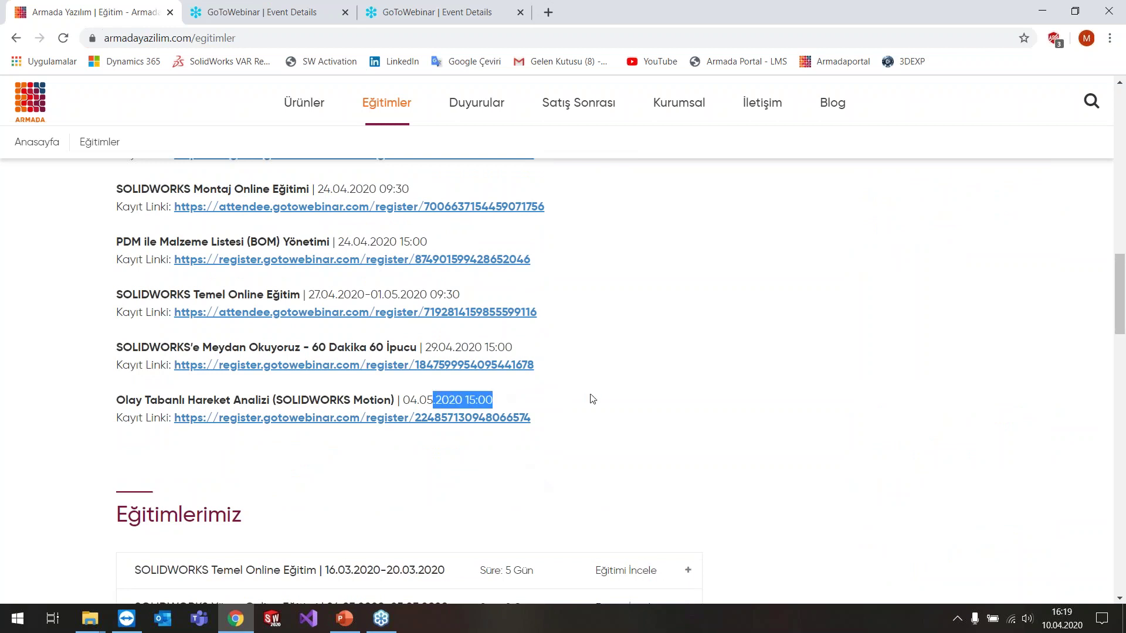
scroll(621, 432, "up", 9)
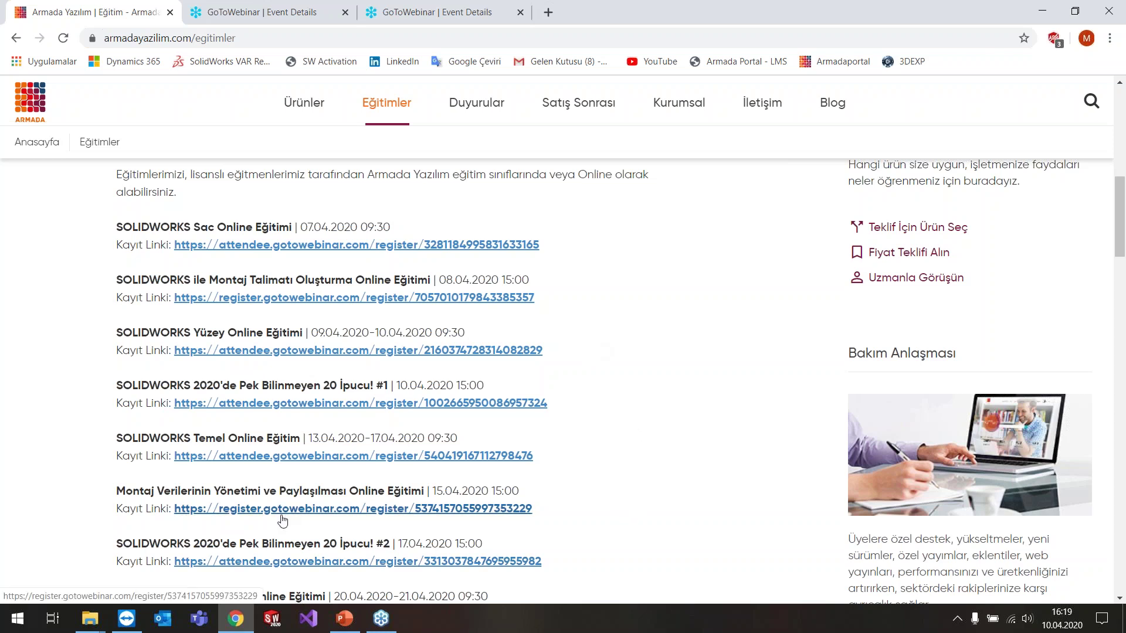
left_click_drag(316, 437, 413, 436)
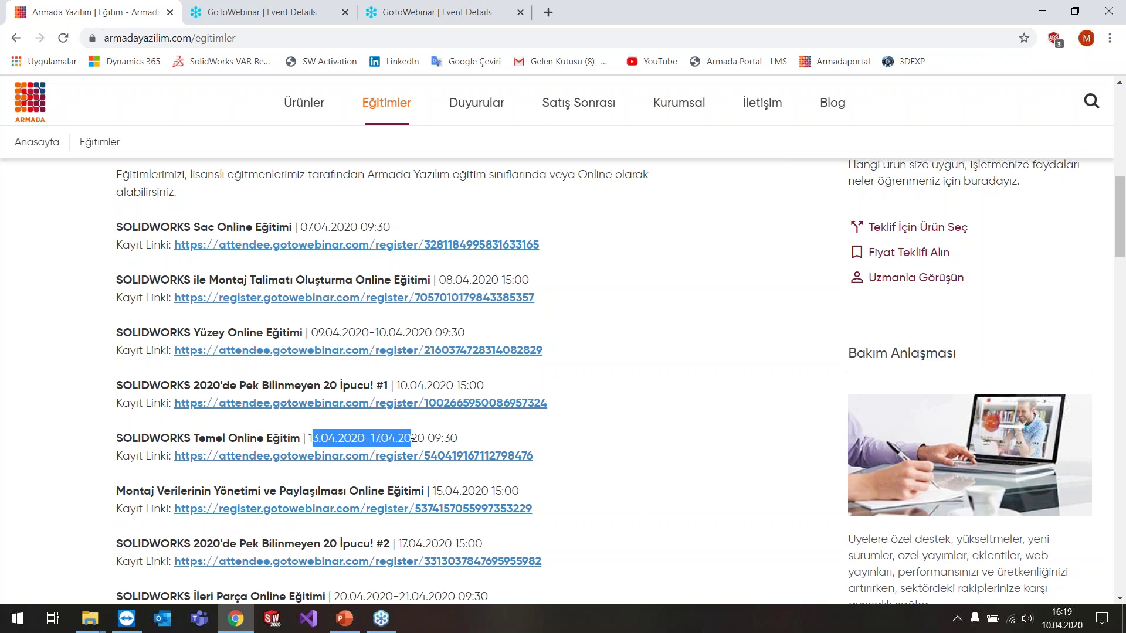
left_click(412, 435)
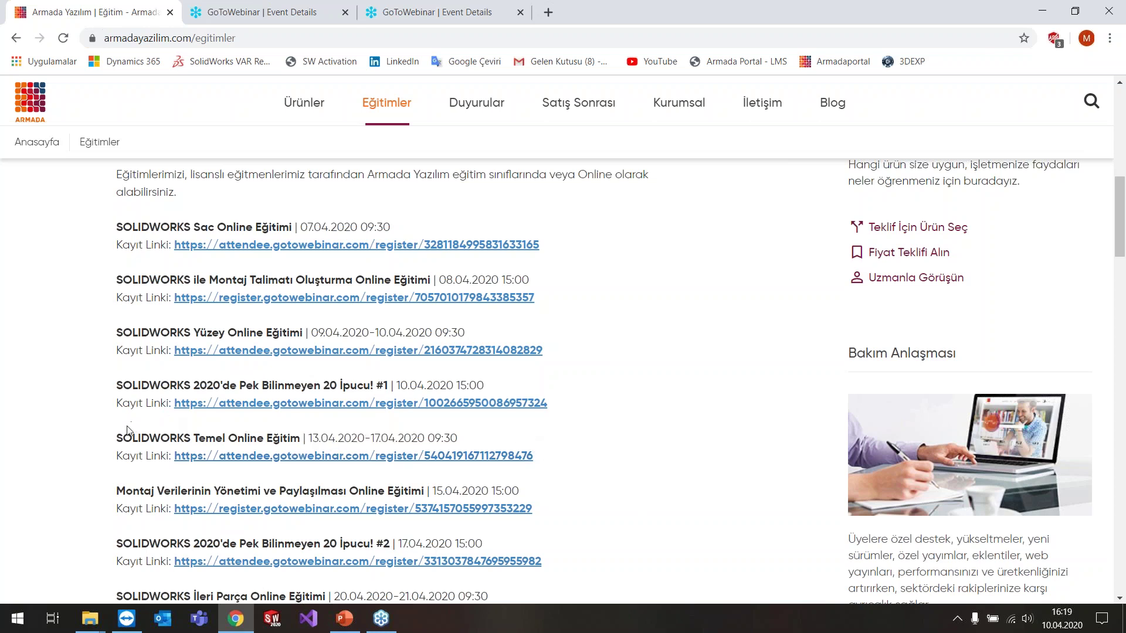
left_click_drag(118, 437, 464, 441)
left_click(470, 430)
scroll(469, 428, "down", 1)
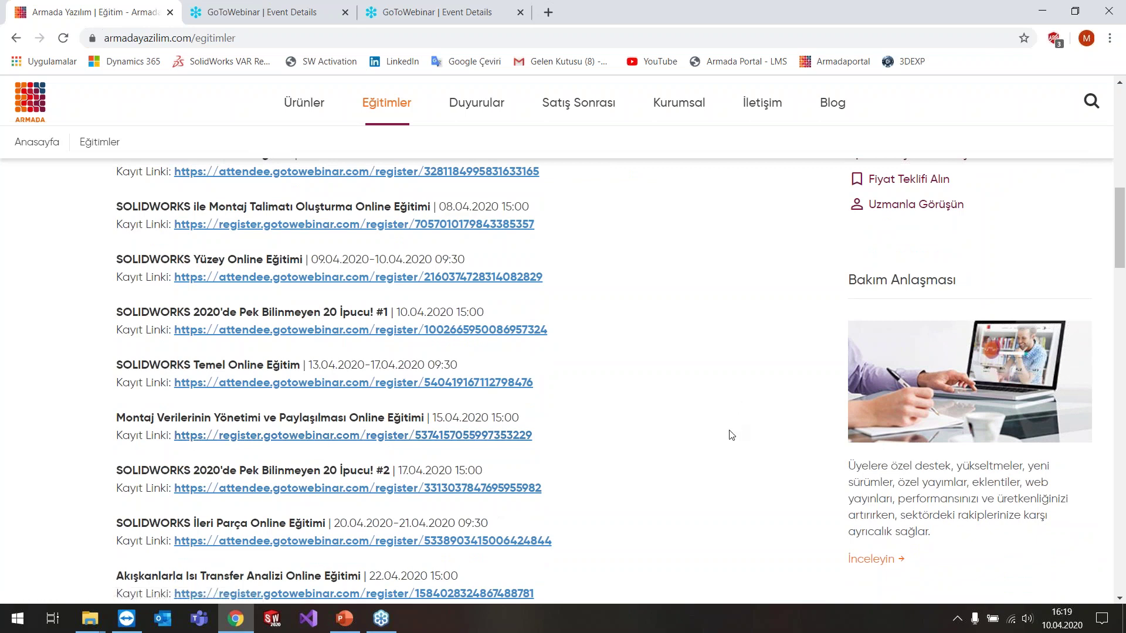
mouse_move(573, 489)
left_mouse_down()
mouse_move(479, 485)
mouse_move(640, 496)
left_mouse_up()
left_click(548, 11)
- Open YouTube in a new tab and load blog.armadayazilim.com in the GoToWebinar tab
left_click(651, 61)
left_click(528, 14)
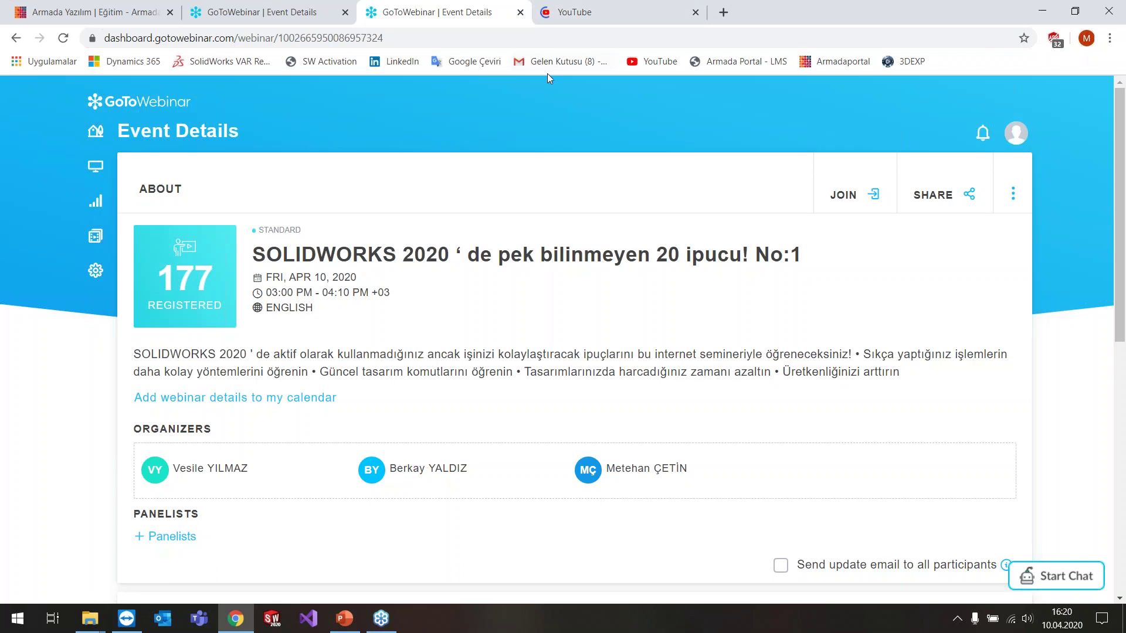
left_click(410, 33)
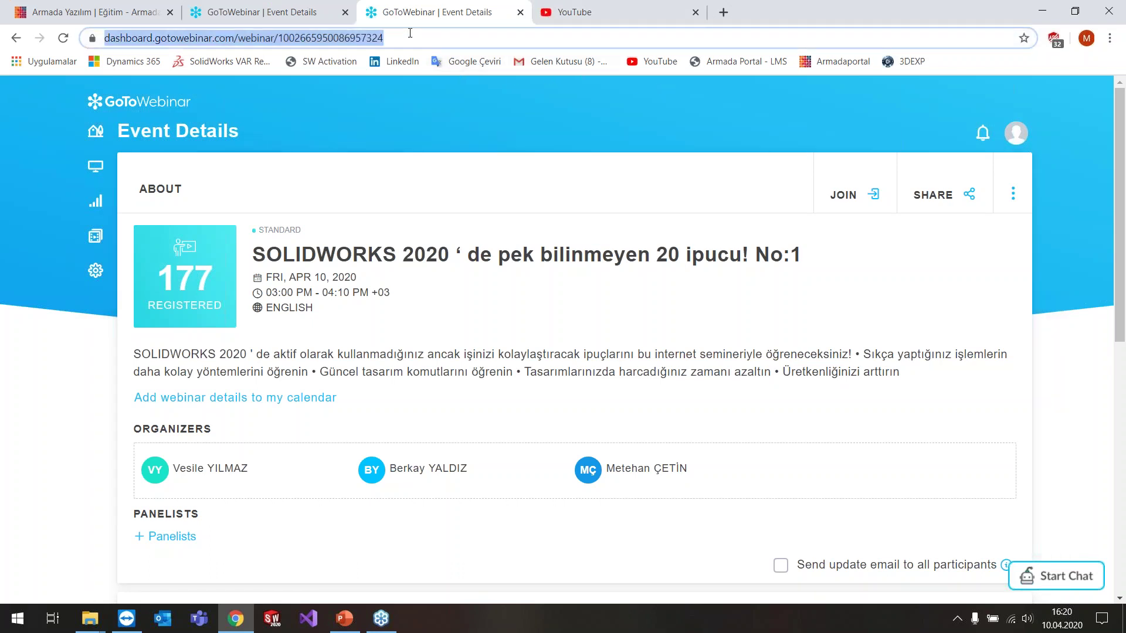
type("blog.armadayazilim.com")
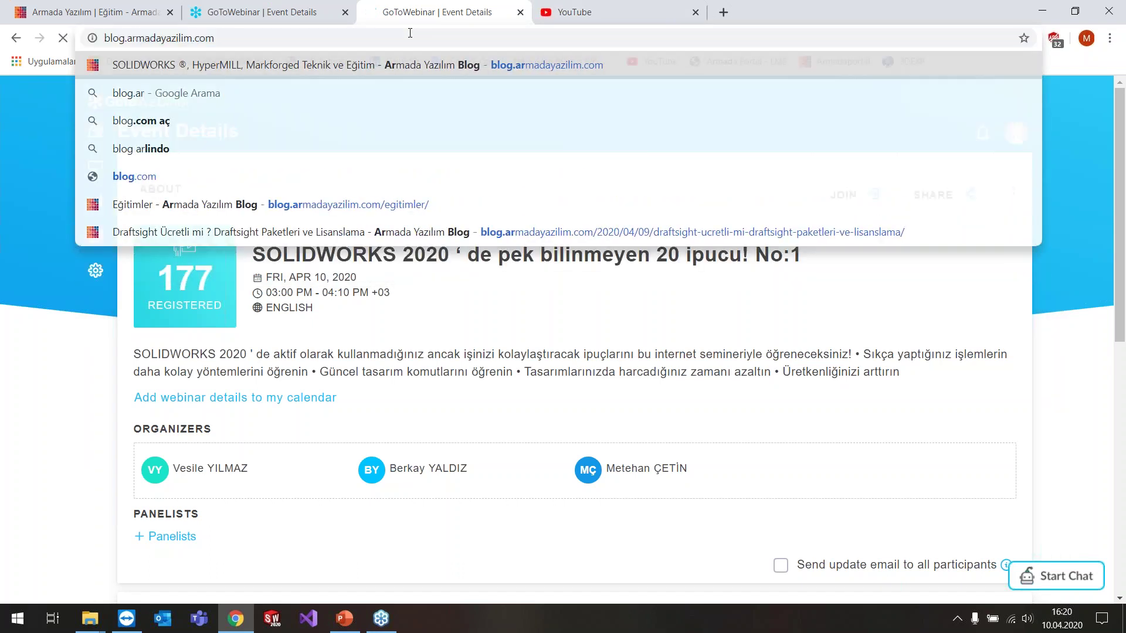
key("Return")
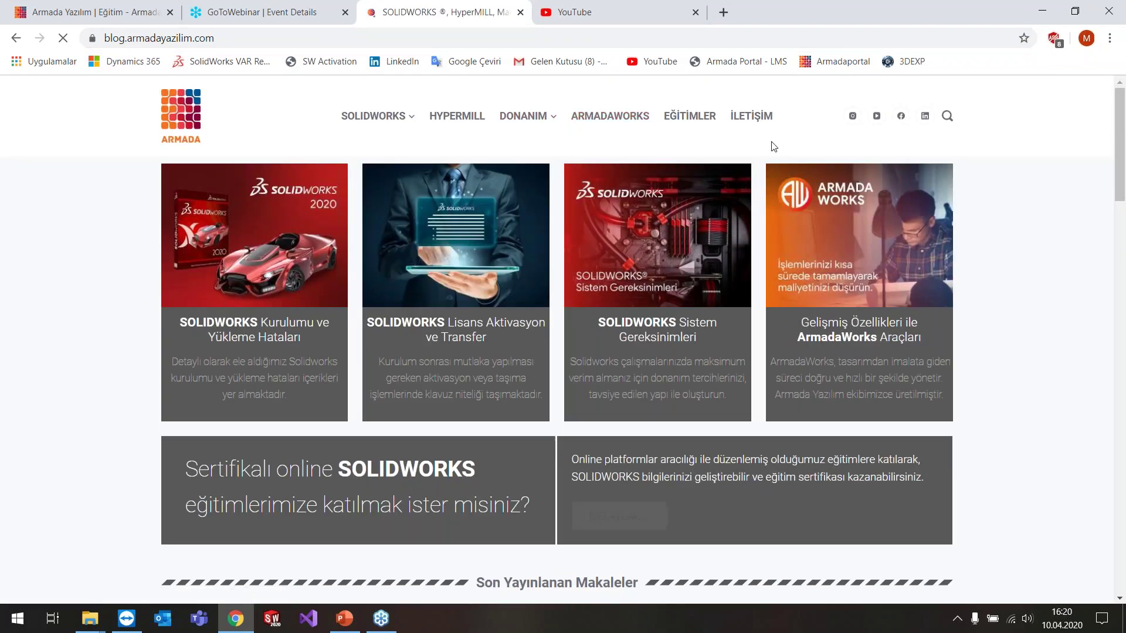
- Scroll down the Armada Yazılım blog homepage to the YouTube Kanalımız video section
scroll(666, 327, "down", 4)
scroll(368, 249, "down", 5)
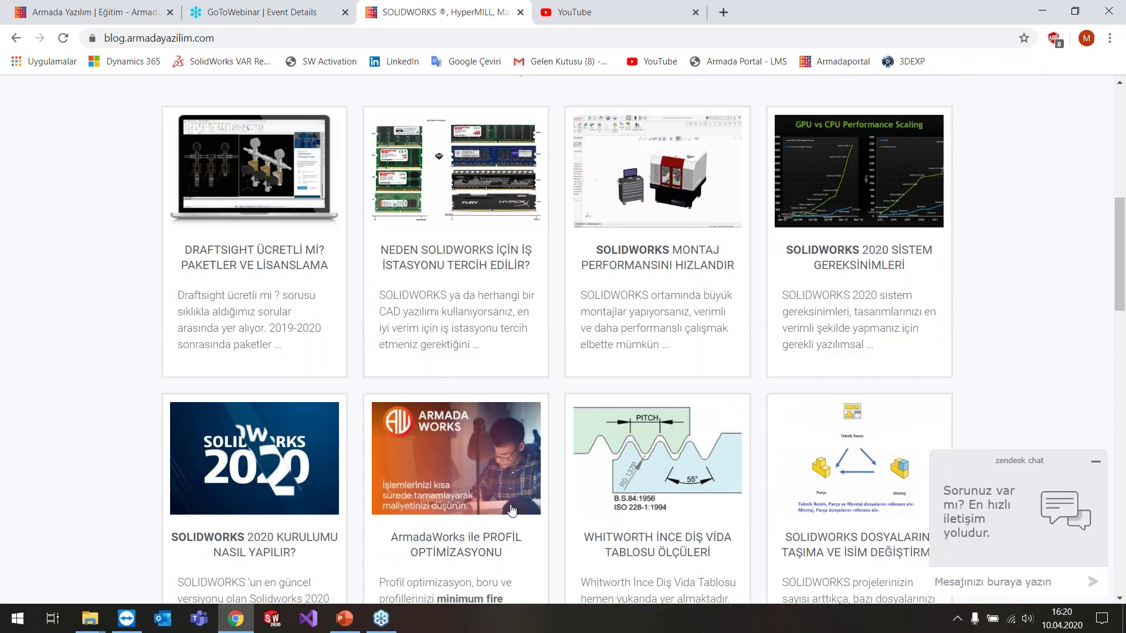
scroll(369, 249, "down", 5)
scroll(489, 318, "up", 1)
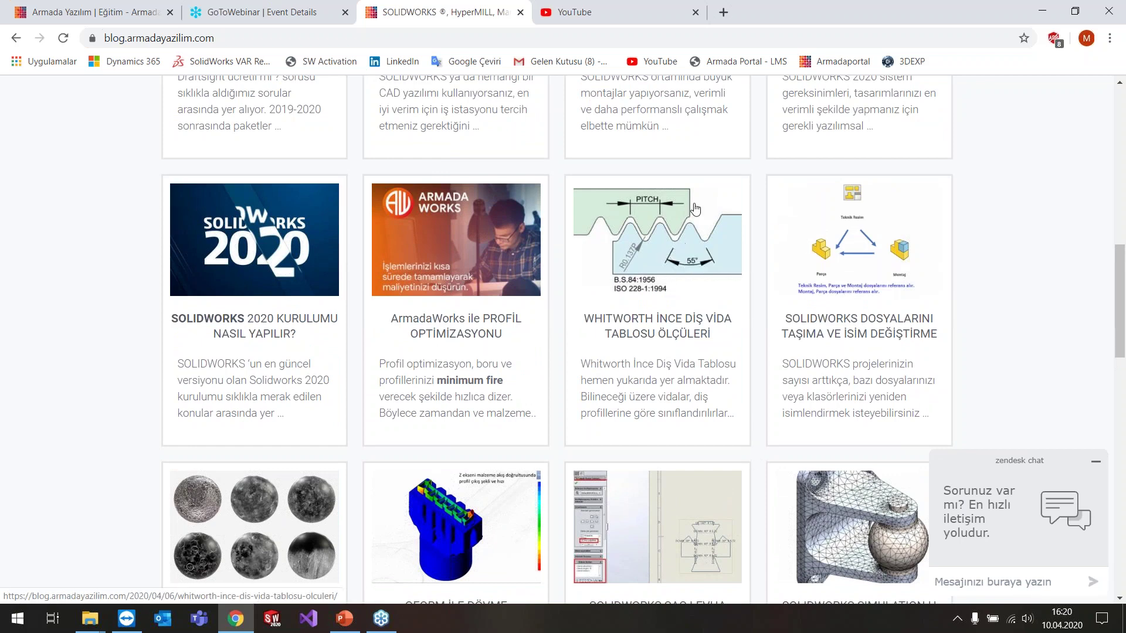
scroll(639, 329, "down", 10)
scroll(608, 398, "down", 6)
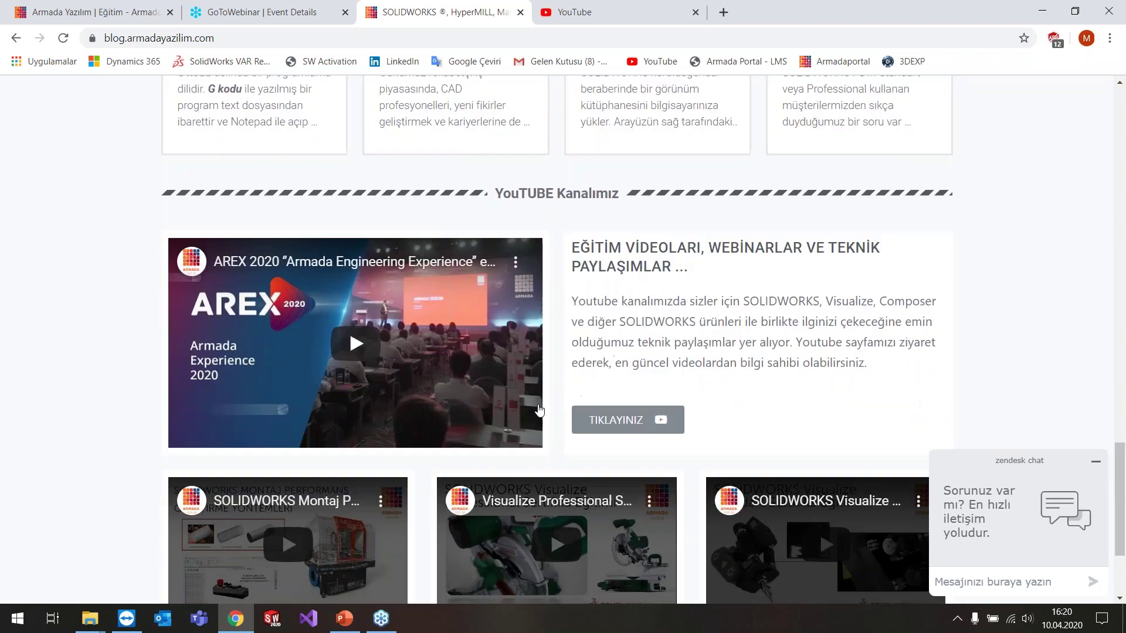
scroll(609, 399, "down", 3)
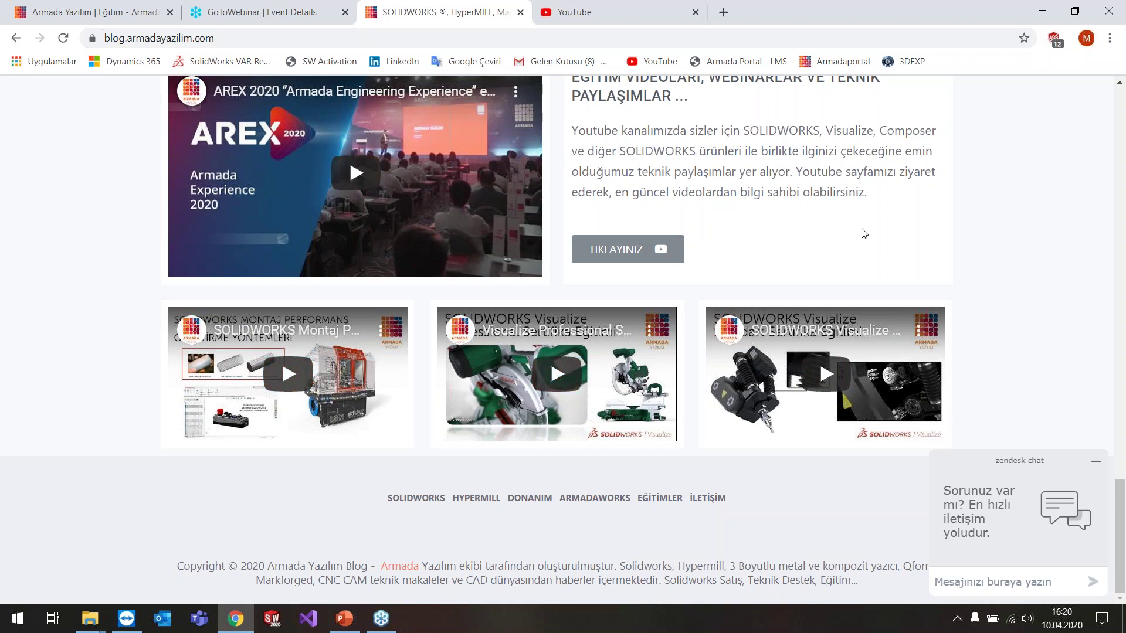
- Open the first blog video on YouTube, pause it, and go to the ARMADA YAZILIM channel
left_click(286, 330)
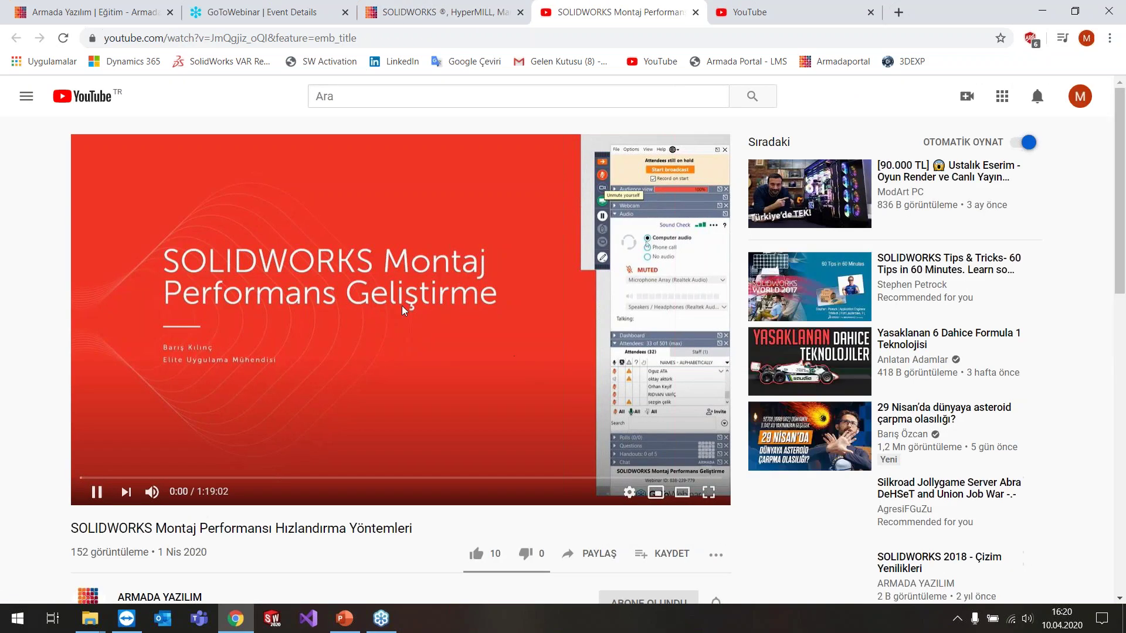
left_click(402, 305)
scroll(264, 478, "down", 3)
left_click(184, 459)
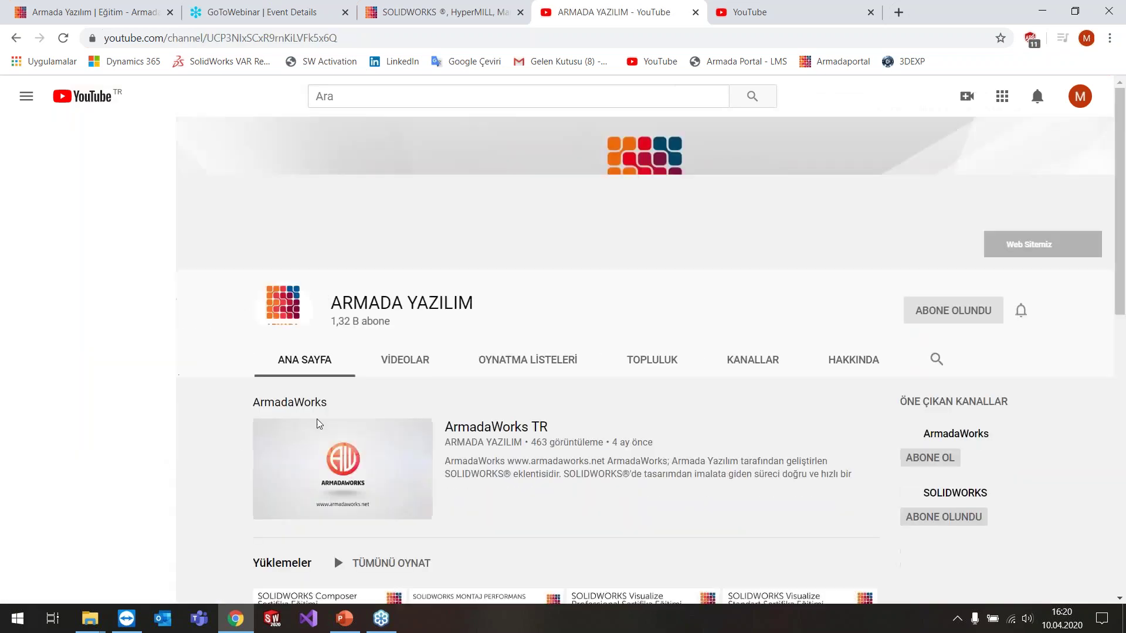
- Browse the channel's uploads and SOLIDWORKS playlists, dismissing the Lenovo Vantage prompt
scroll(563, 352, "down", 6)
scroll(557, 328, "up", 3)
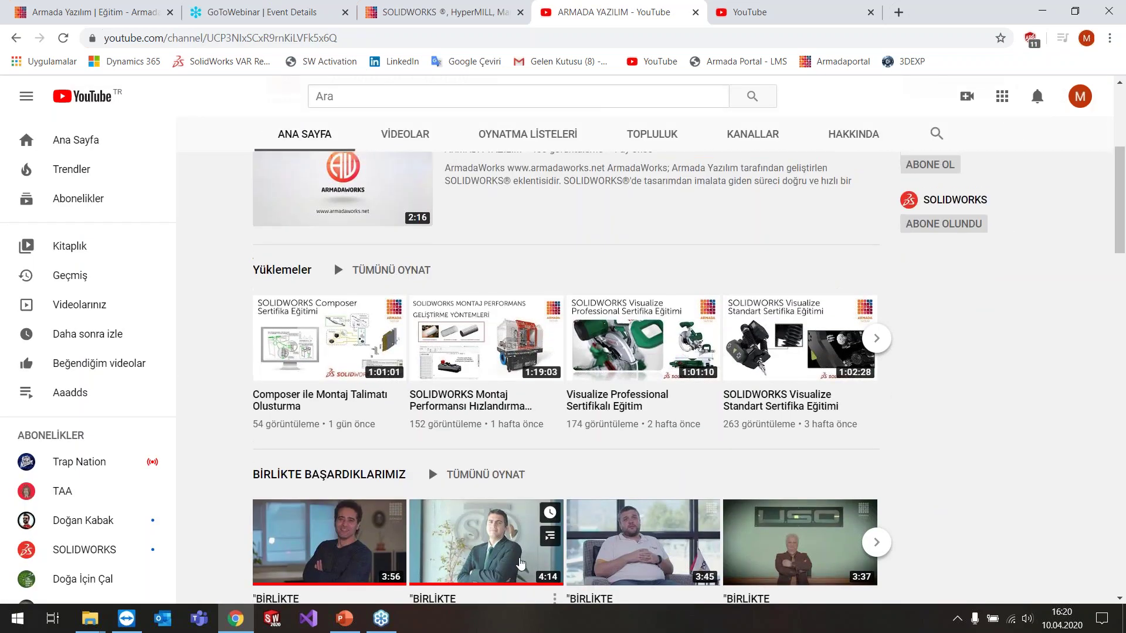
scroll(557, 327, "up", 1)
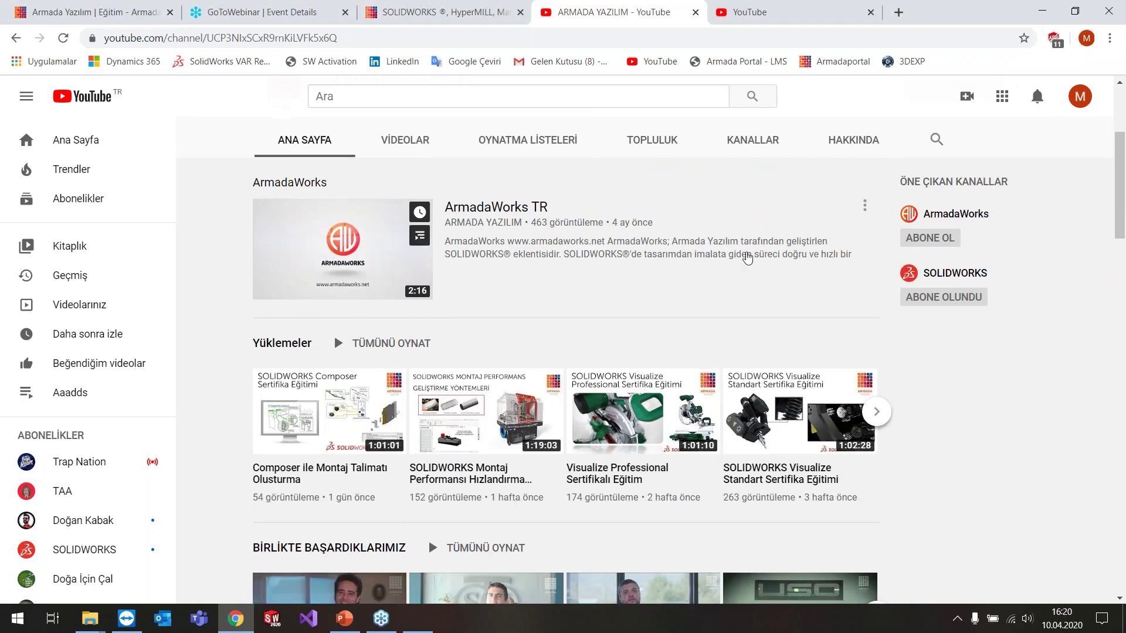
scroll(666, 322, "down", 4)
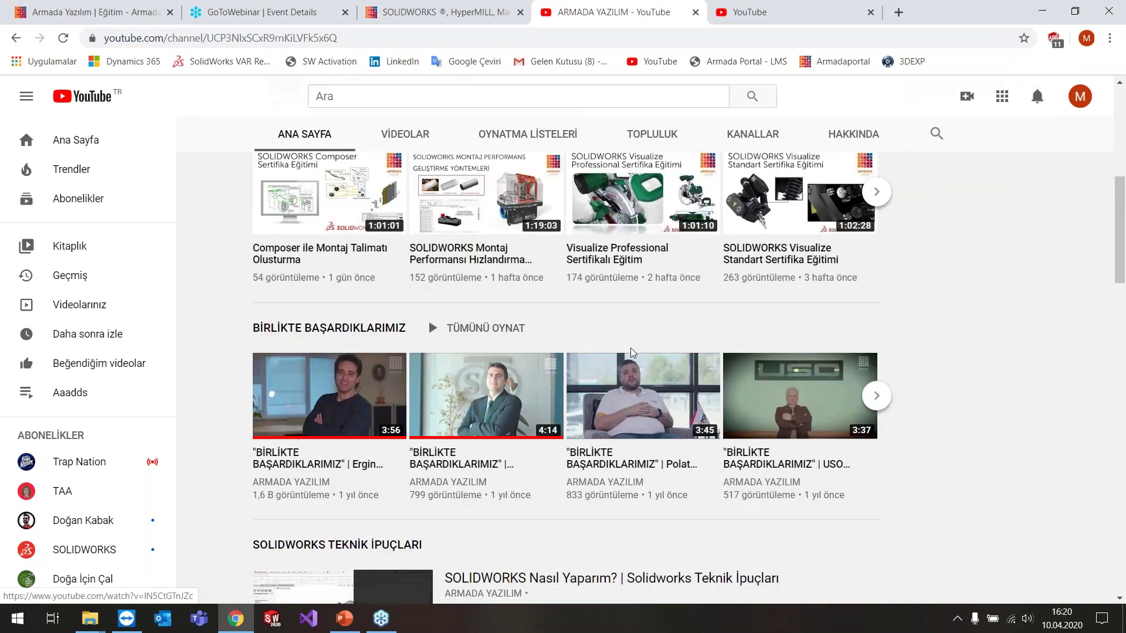
scroll(674, 329, "down", 4)
scroll(674, 328, "down", 3)
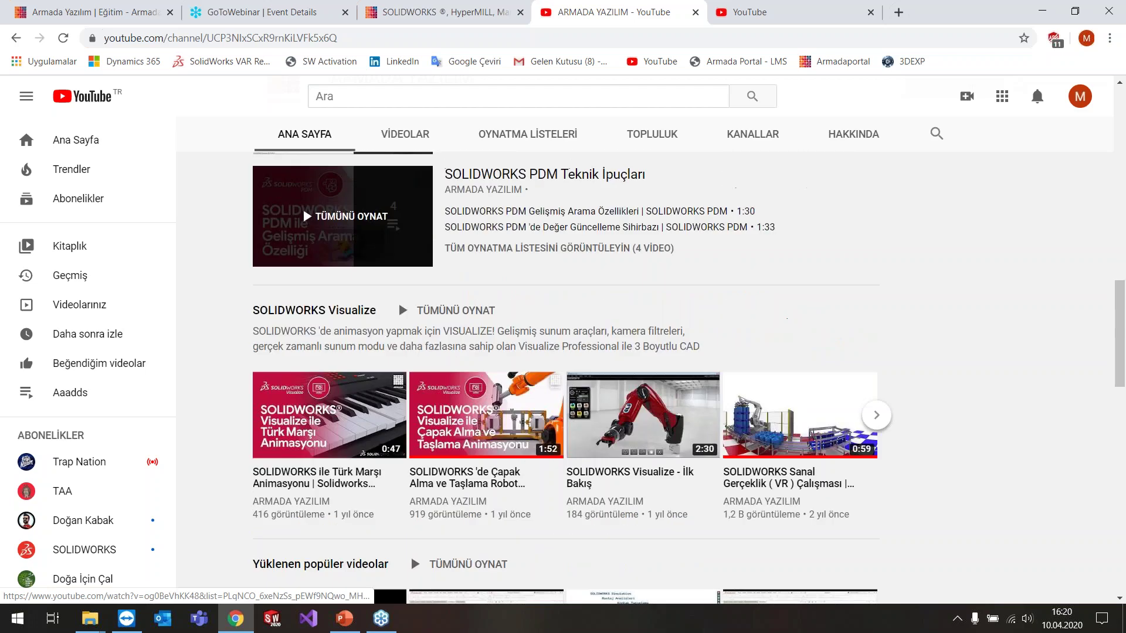
scroll(689, 395, "up", 1)
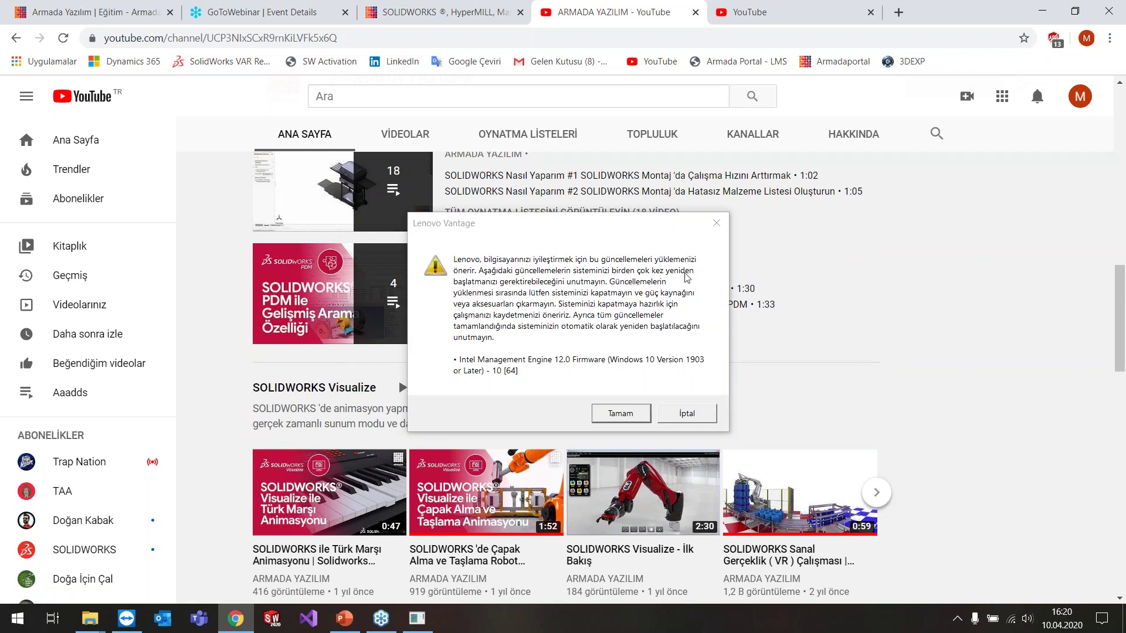
left_click(716, 223)
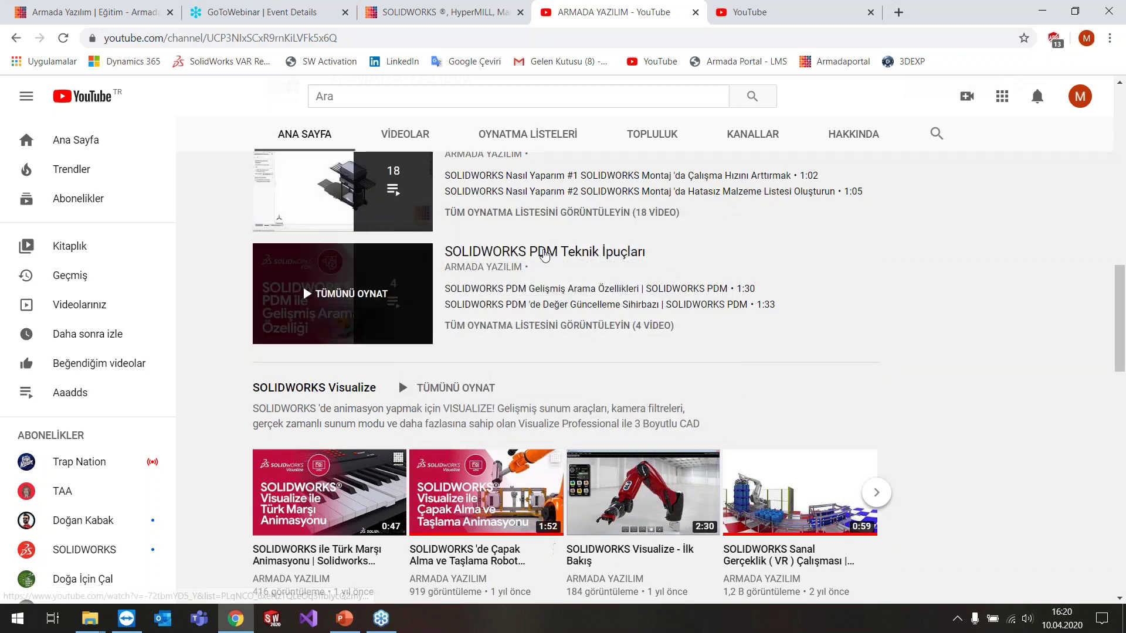
mouse_move(563, 294)
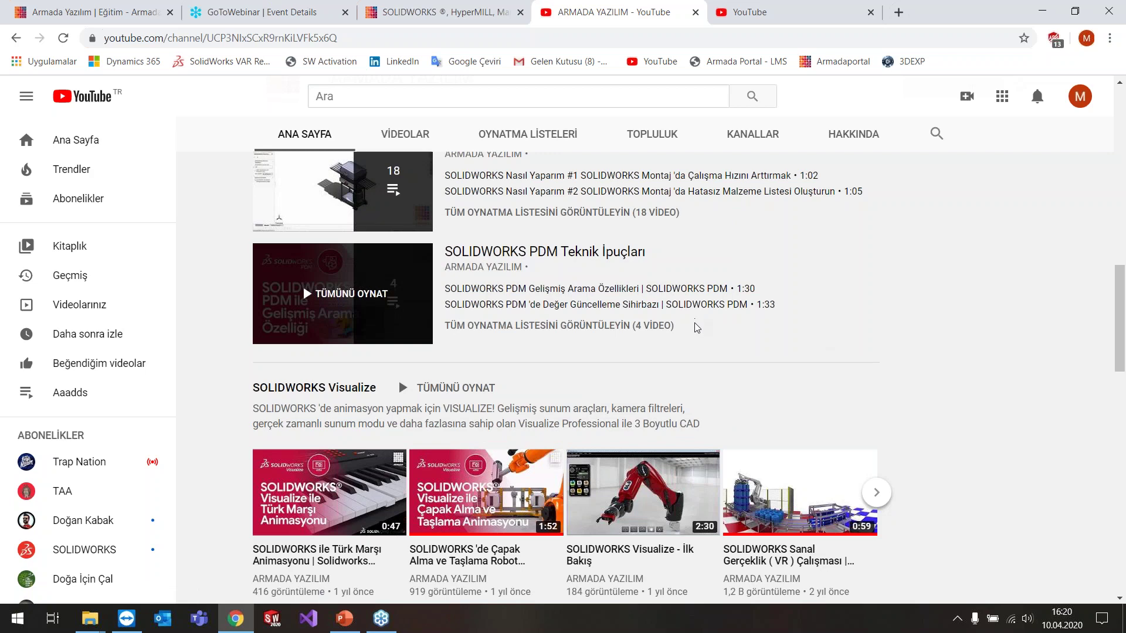
scroll(695, 329, "up", 2)
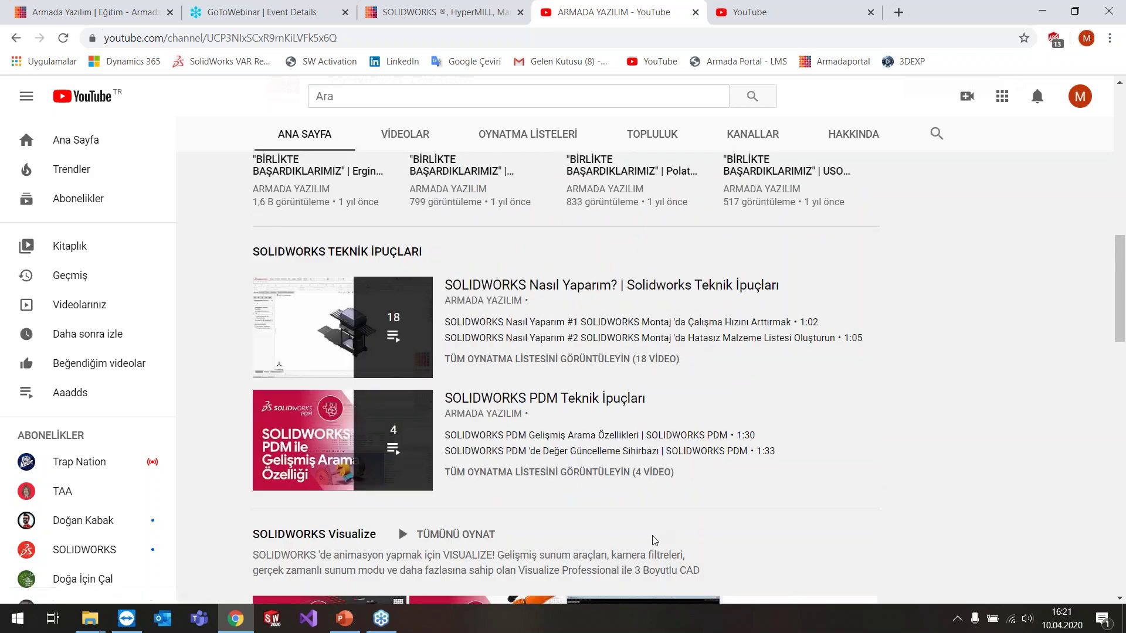